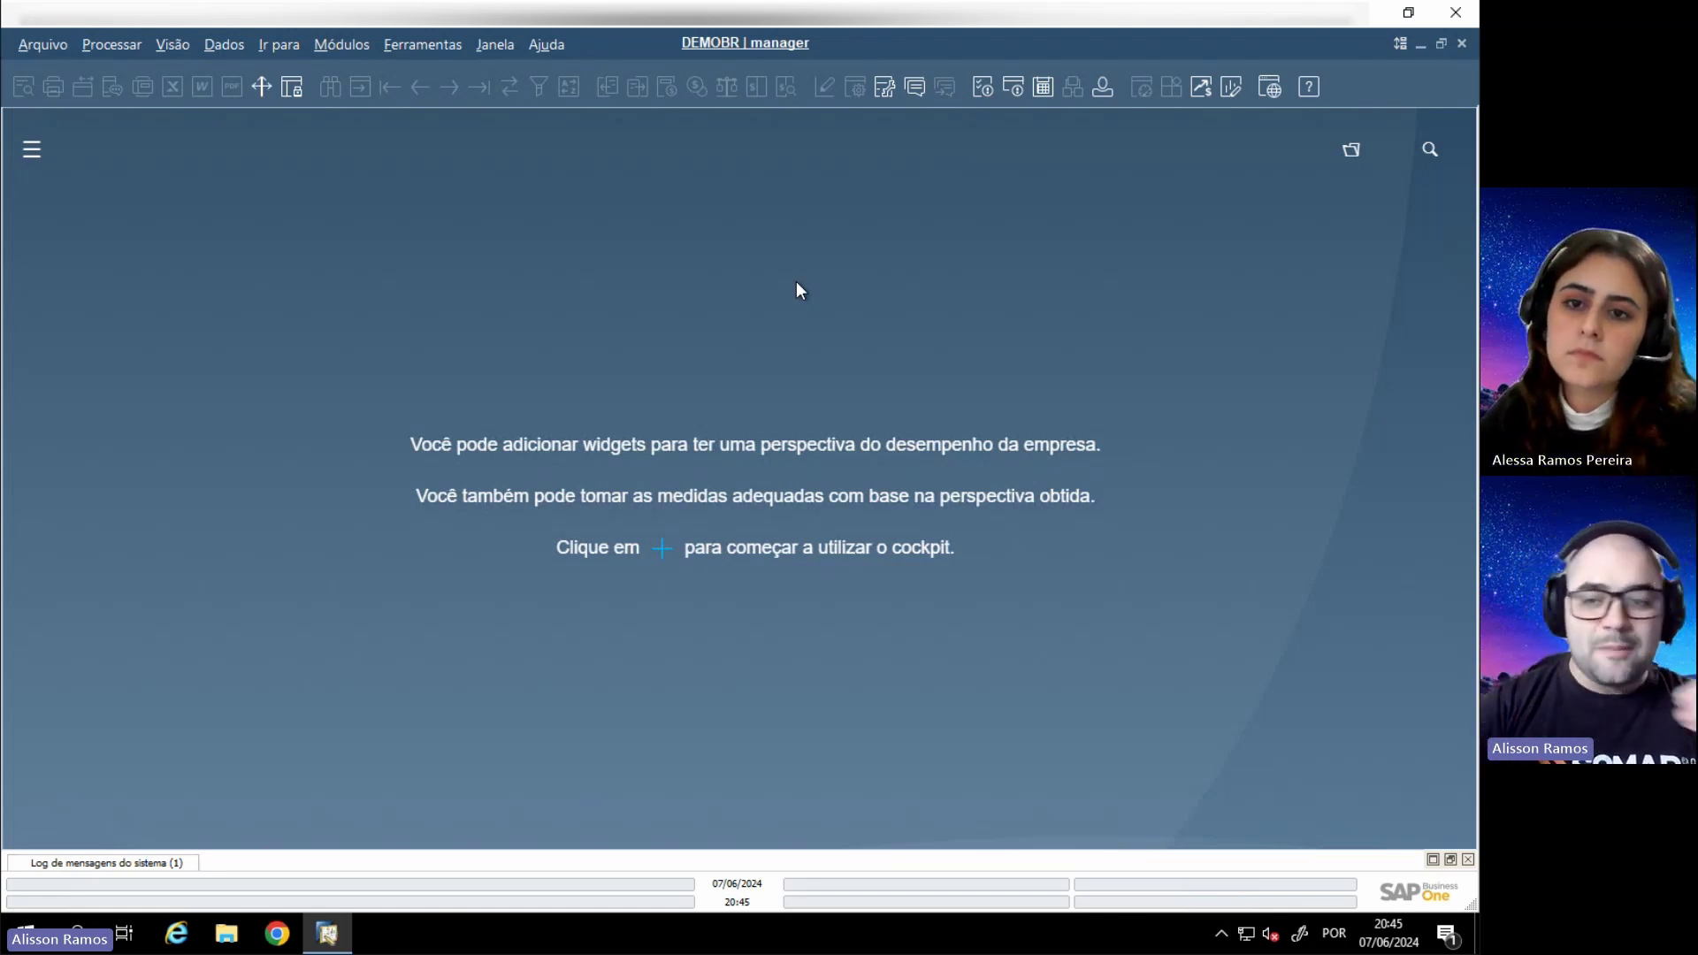
Open the open items list (Lista de itens em aberto) from the purchasing reports and show the Pedidos de compra documents
left_click(337, 46)
mouse_move(406, 181)
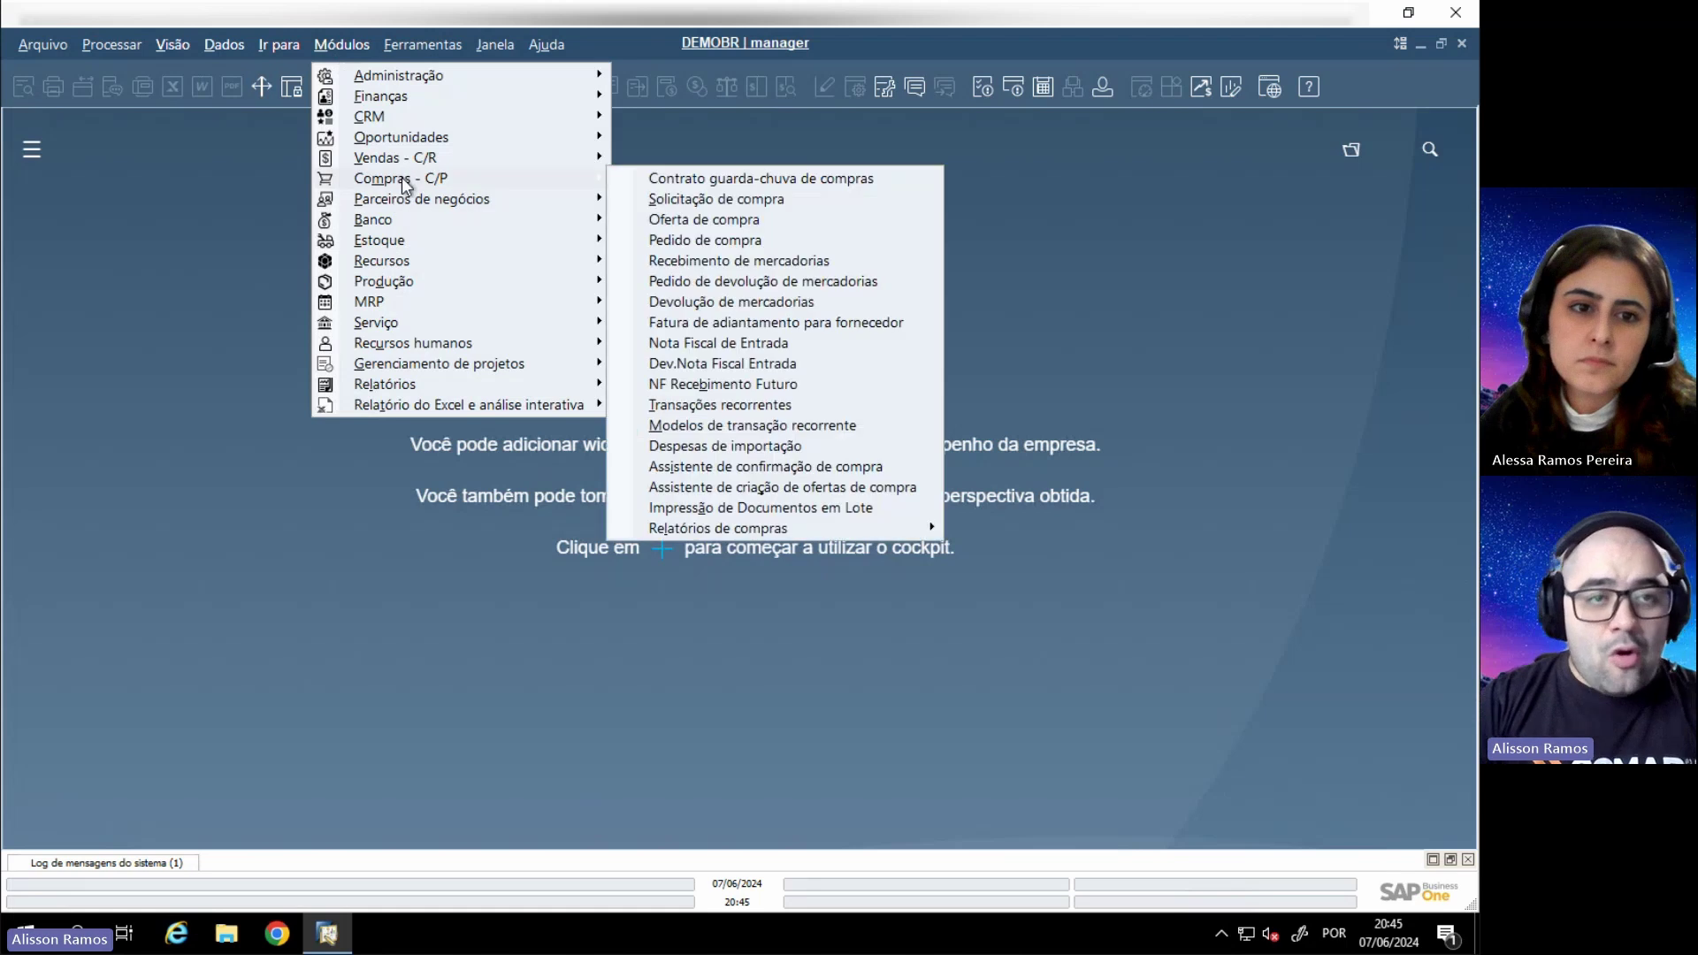
mouse_move(697, 537)
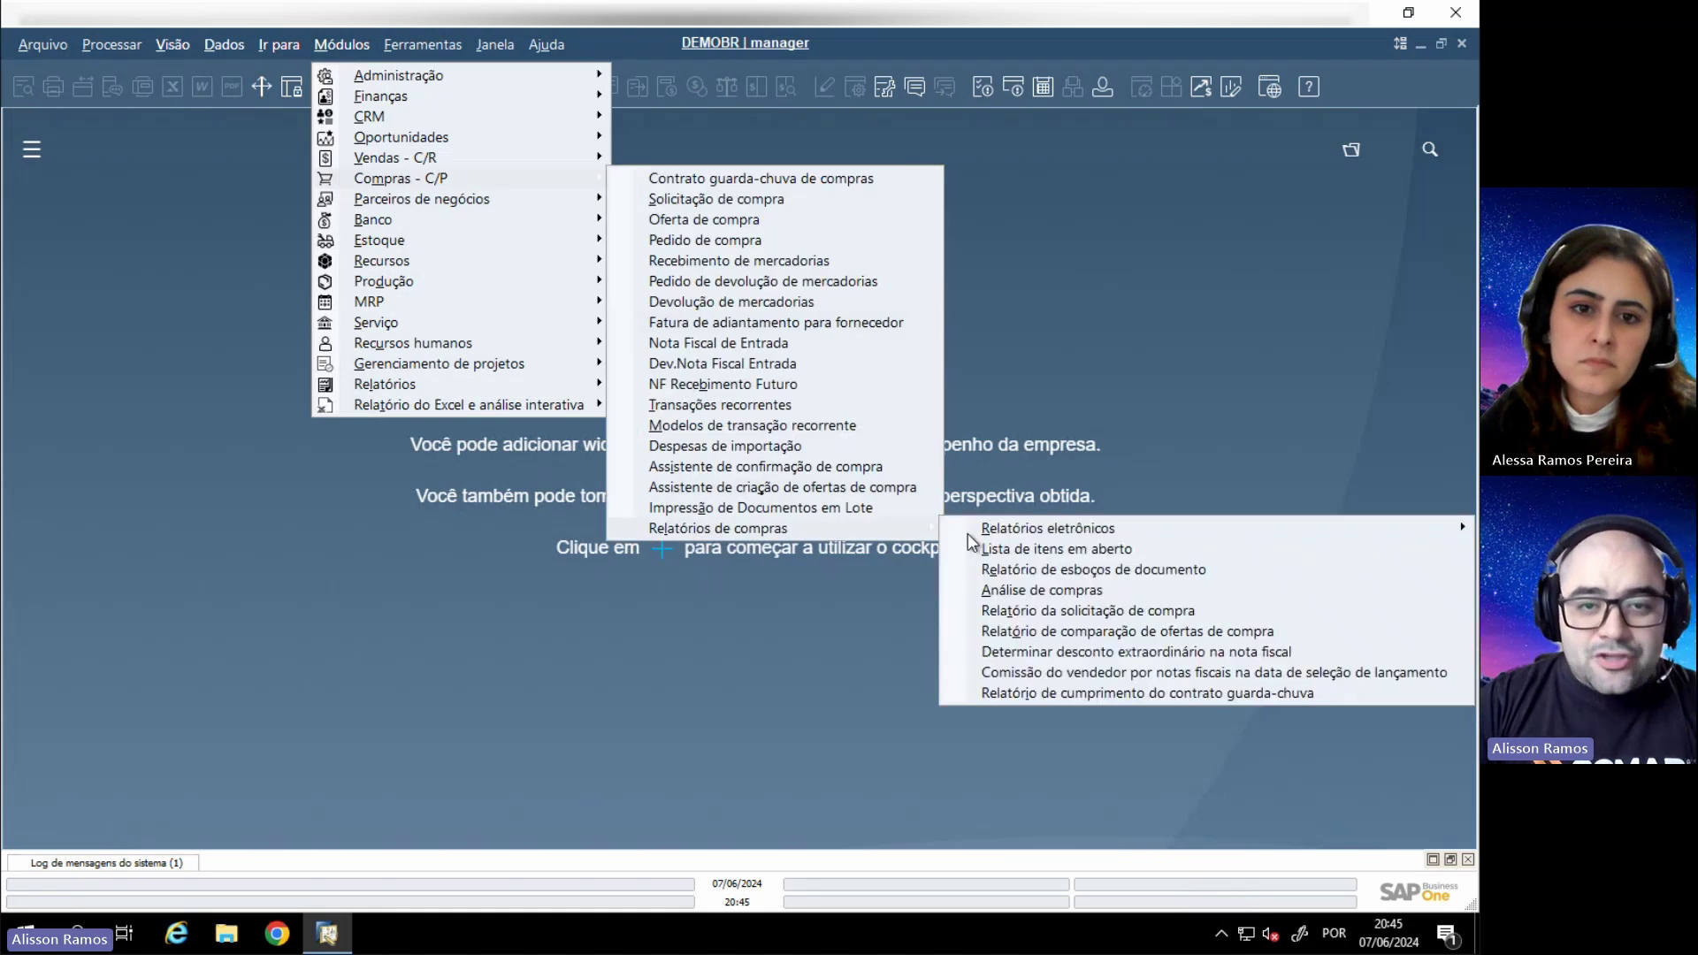
left_click(1020, 552)
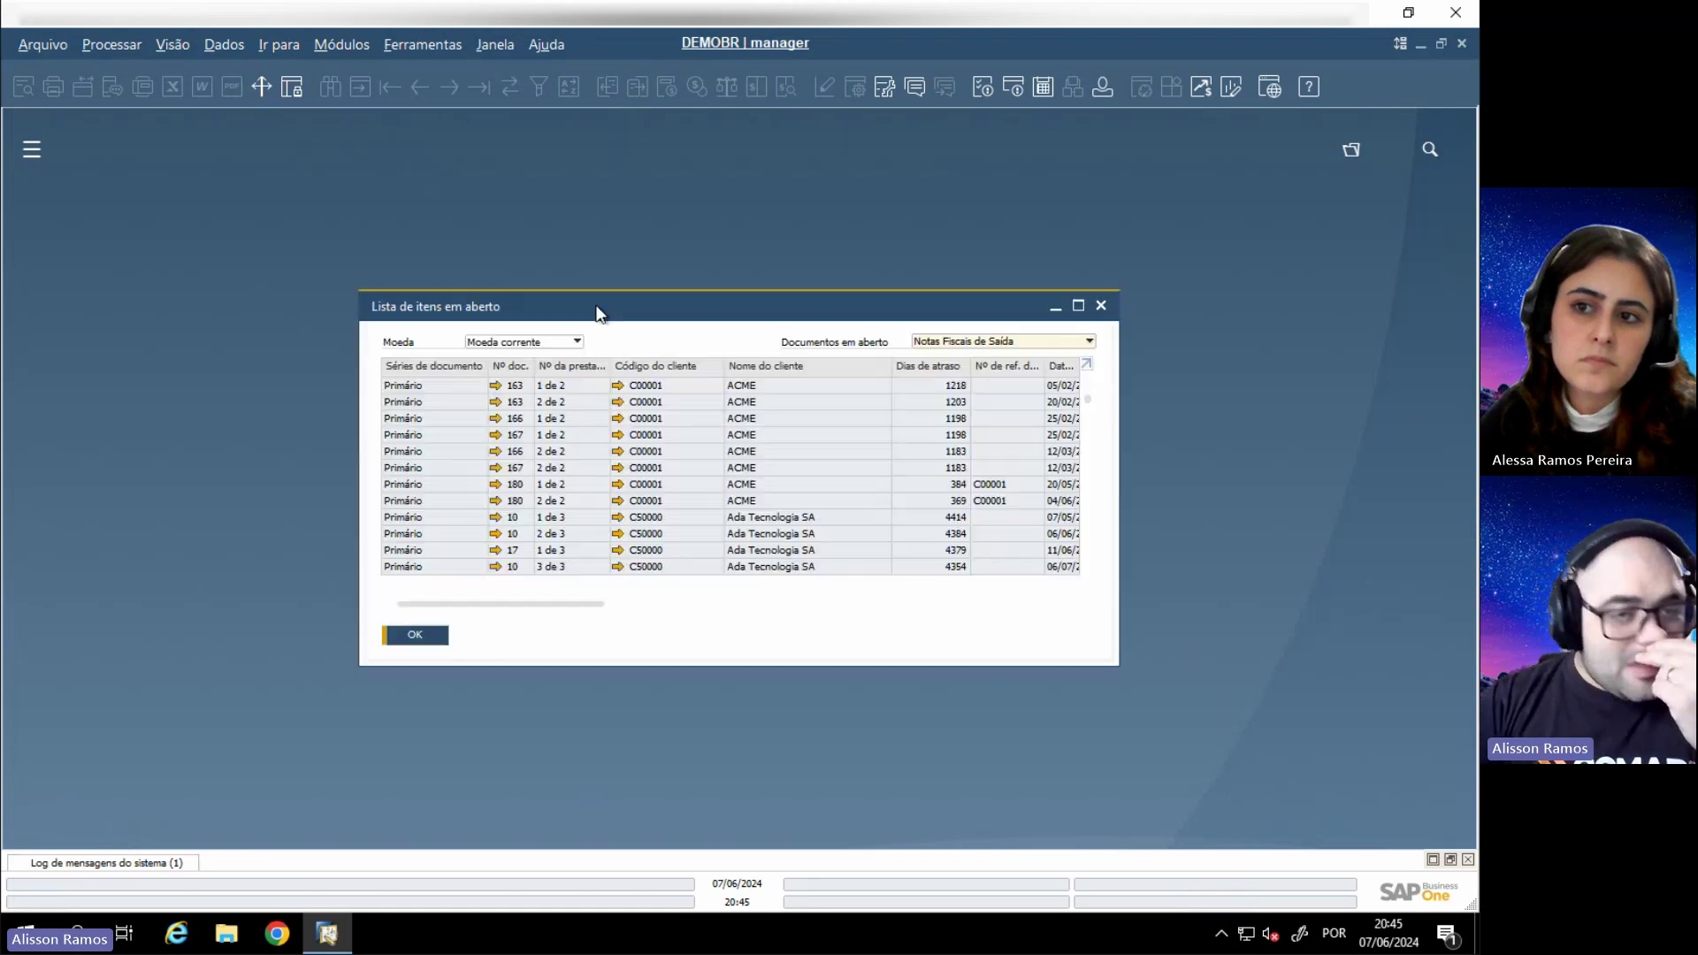
left_click(979, 343)
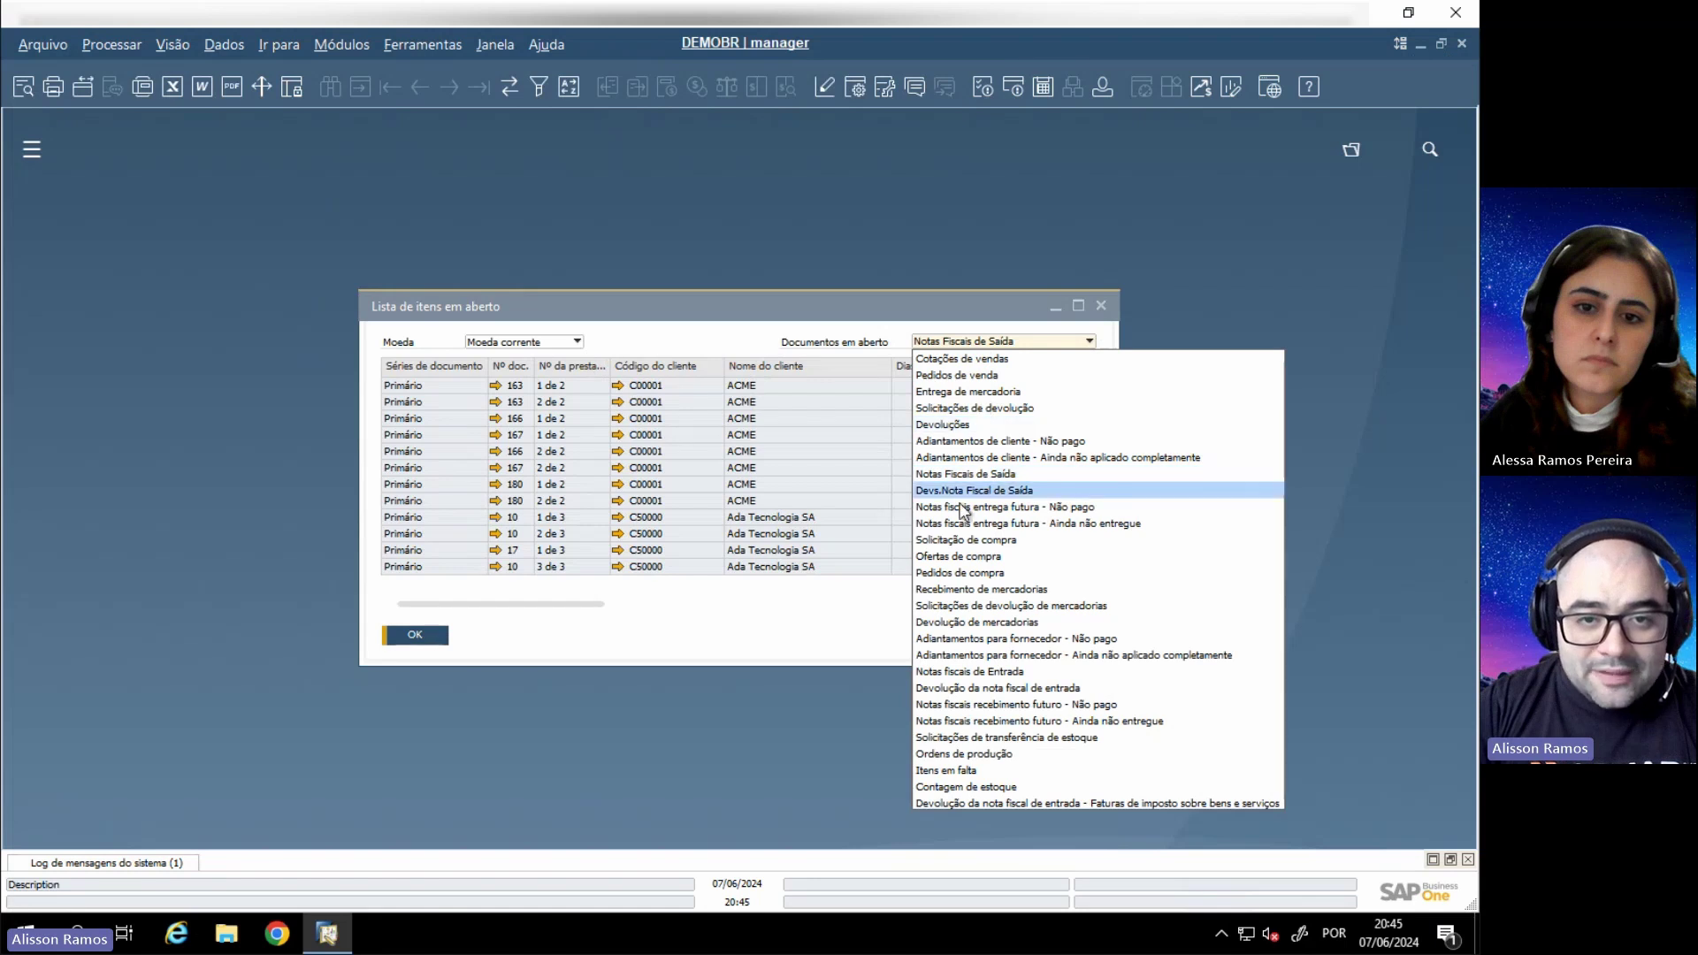
left_click(973, 572)
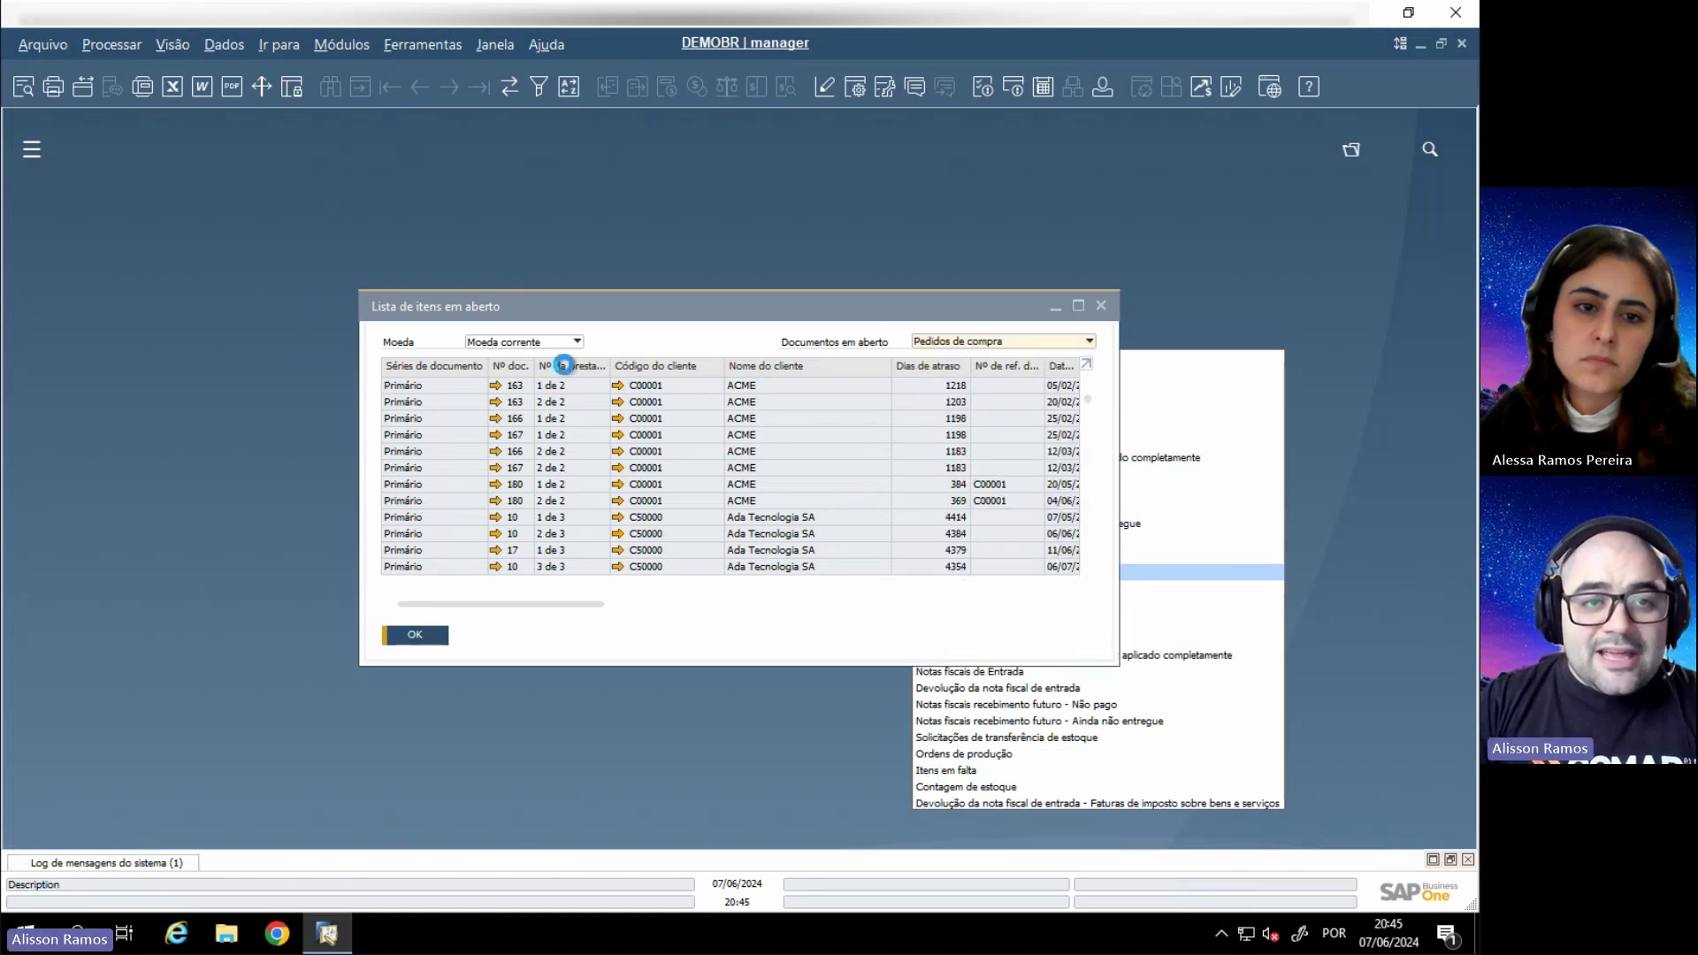
Reposition and widen the open items list, and look through the amounts and dates of the open purchase orders
left_click_drag(754, 310, 591, 265)
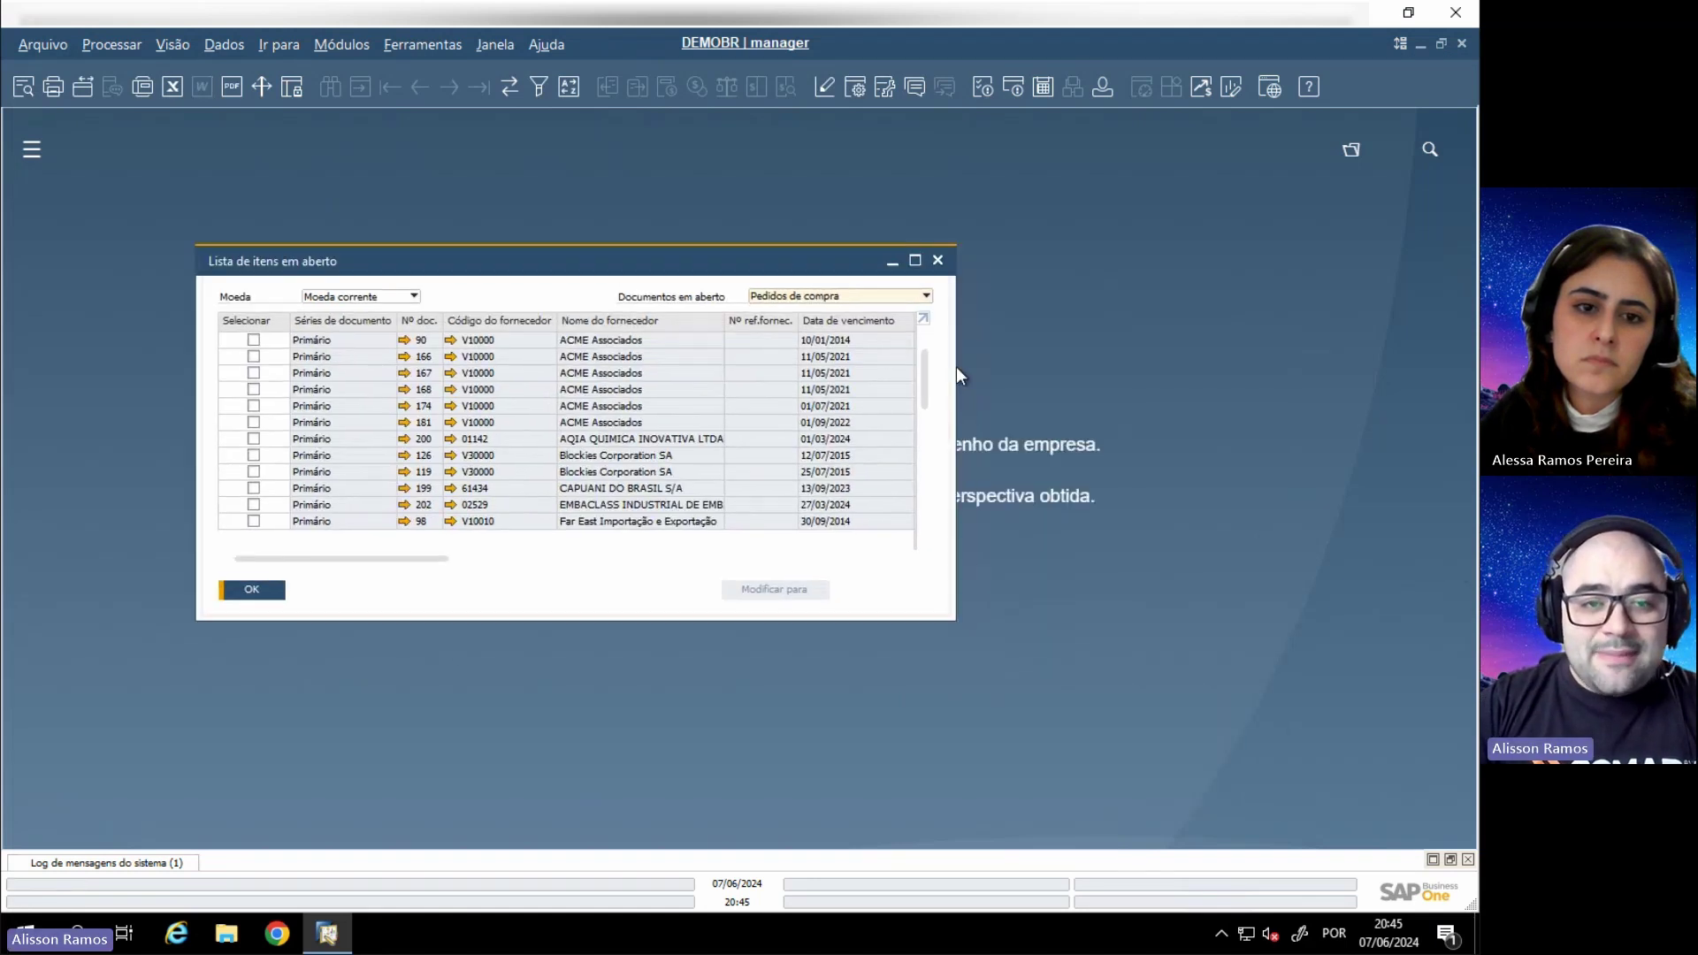
left_click_drag(957, 367, 1434, 414)
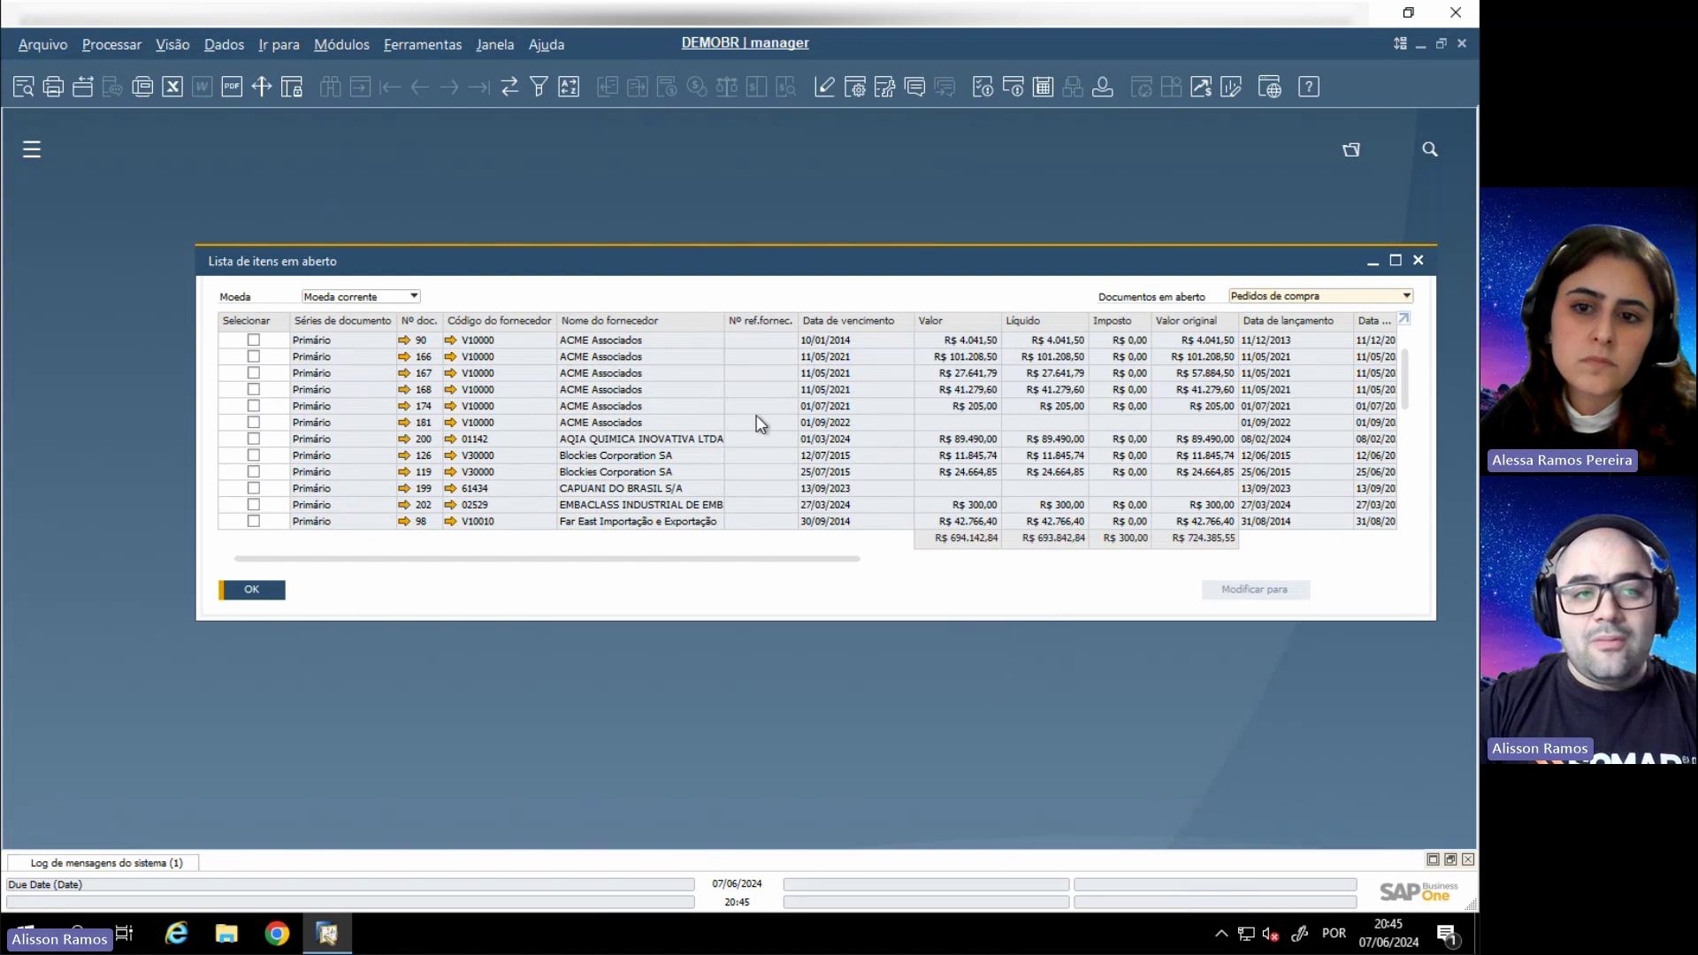
left_click_drag(729, 262, 623, 244)
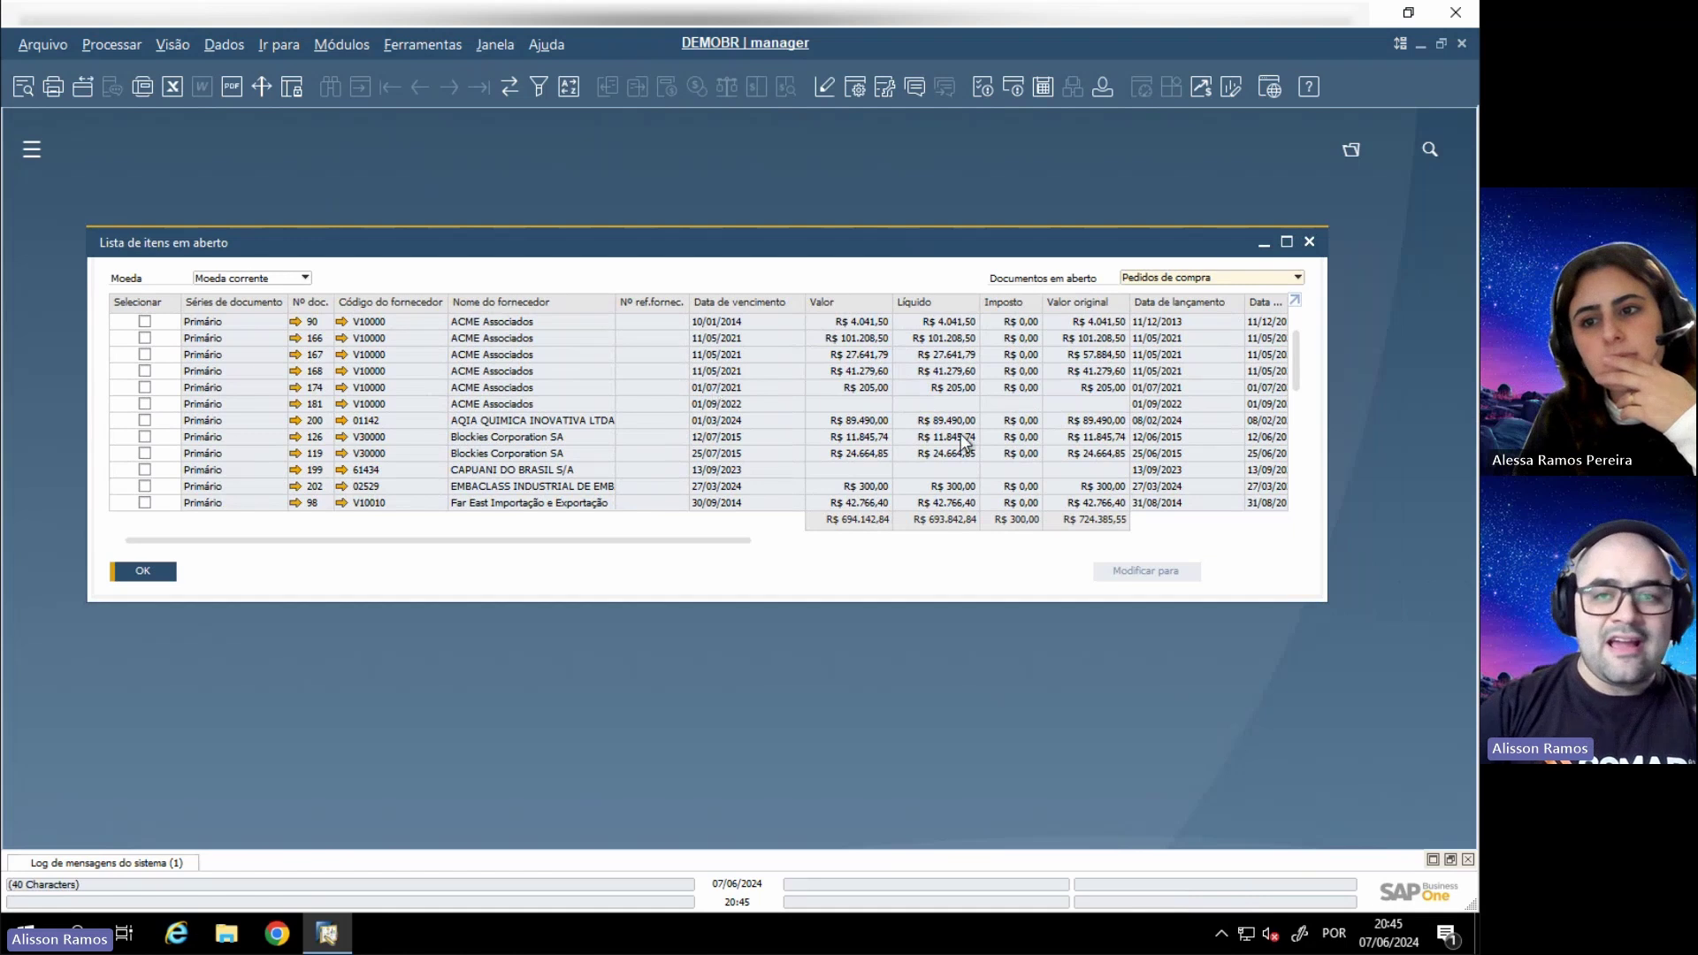
left_click_drag(1300, 365, 1296, 396)
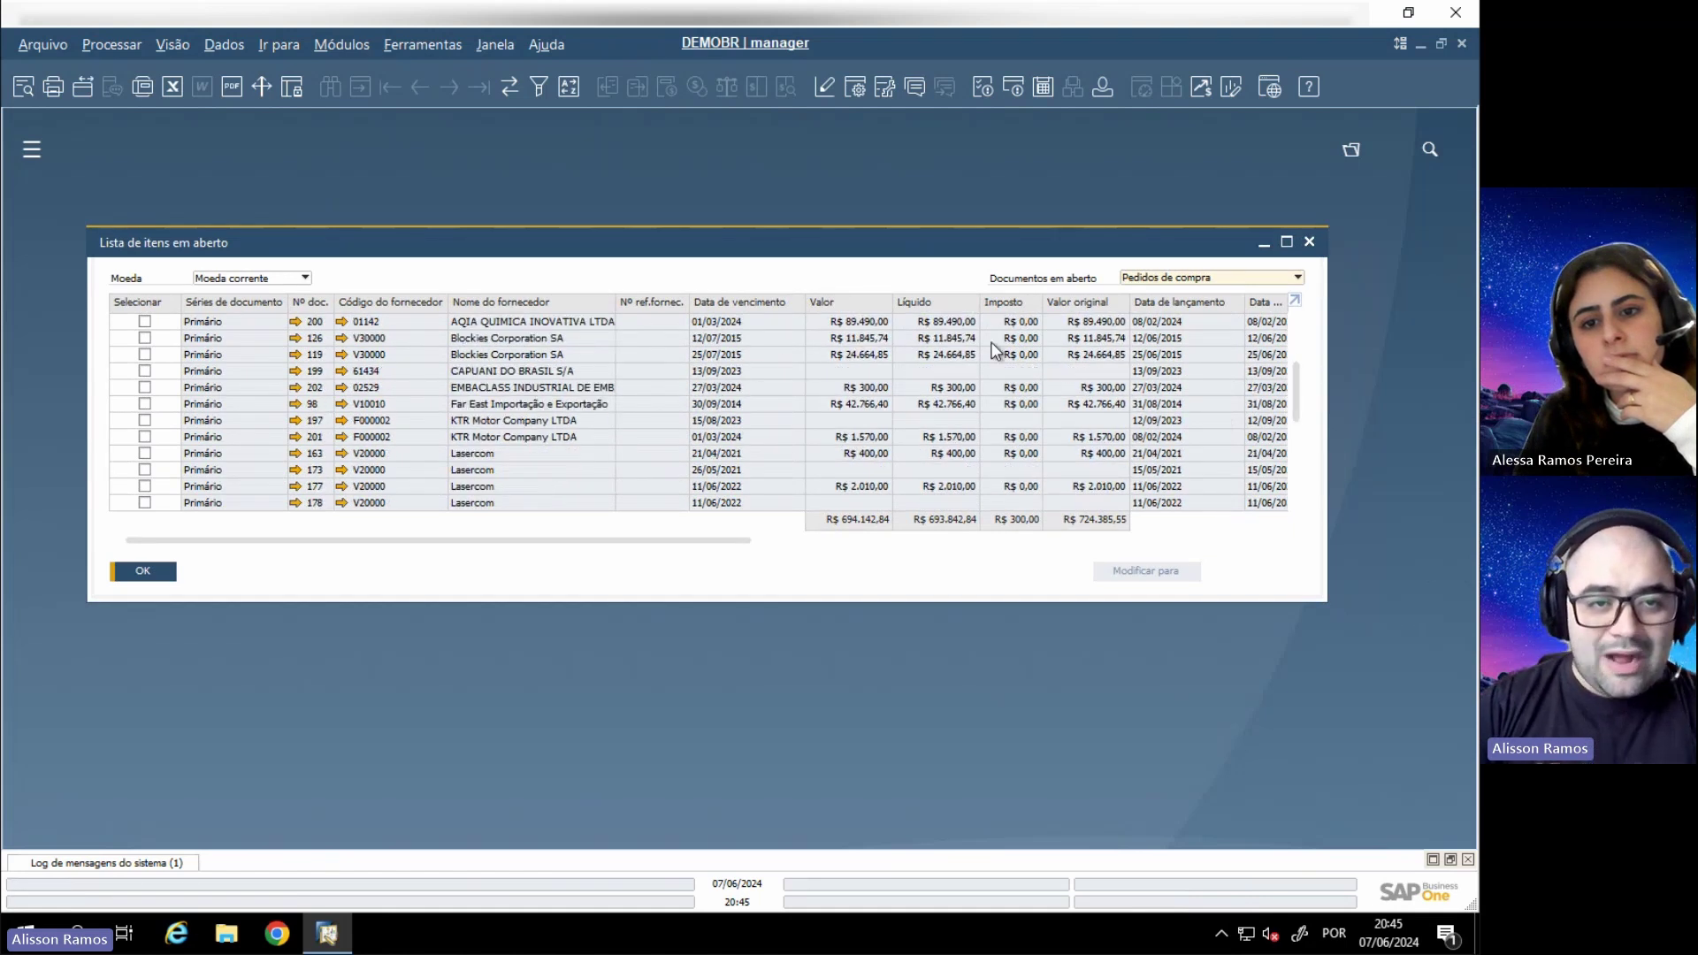
Open the table filter for the purchase orders and set the start of the due date (Data de vencimento) interval to 10/01/2024
left_click(536, 89)
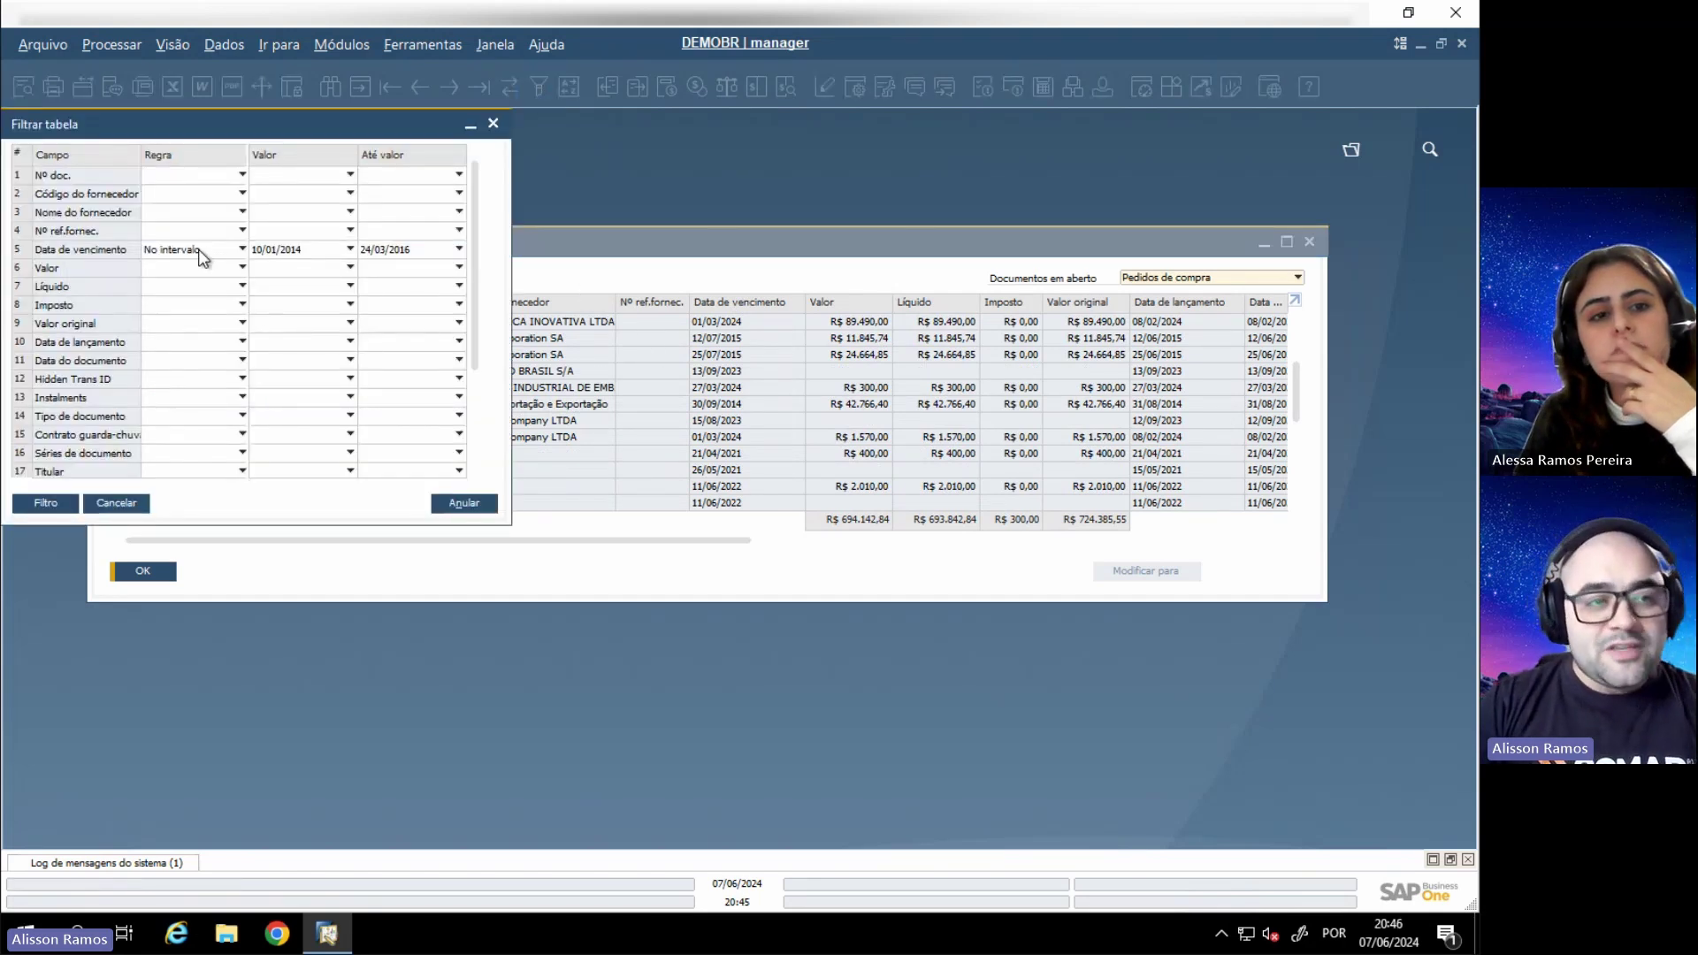
left_click(350, 249)
left_click(306, 251)
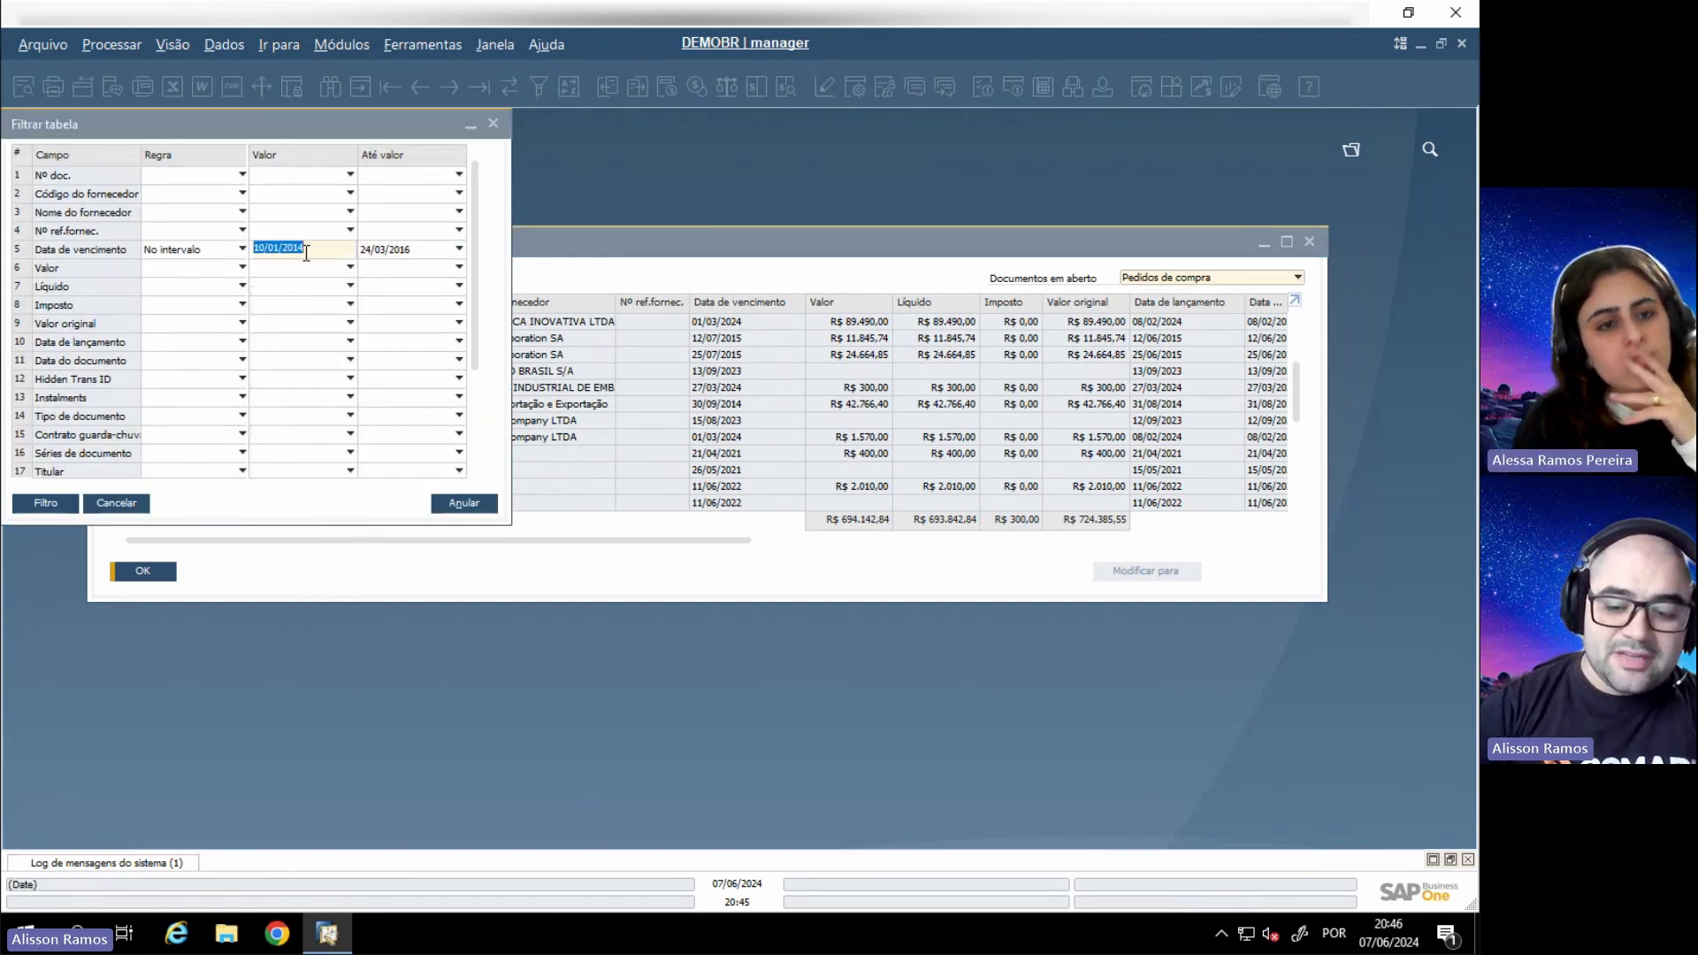
type("10/01/2024")
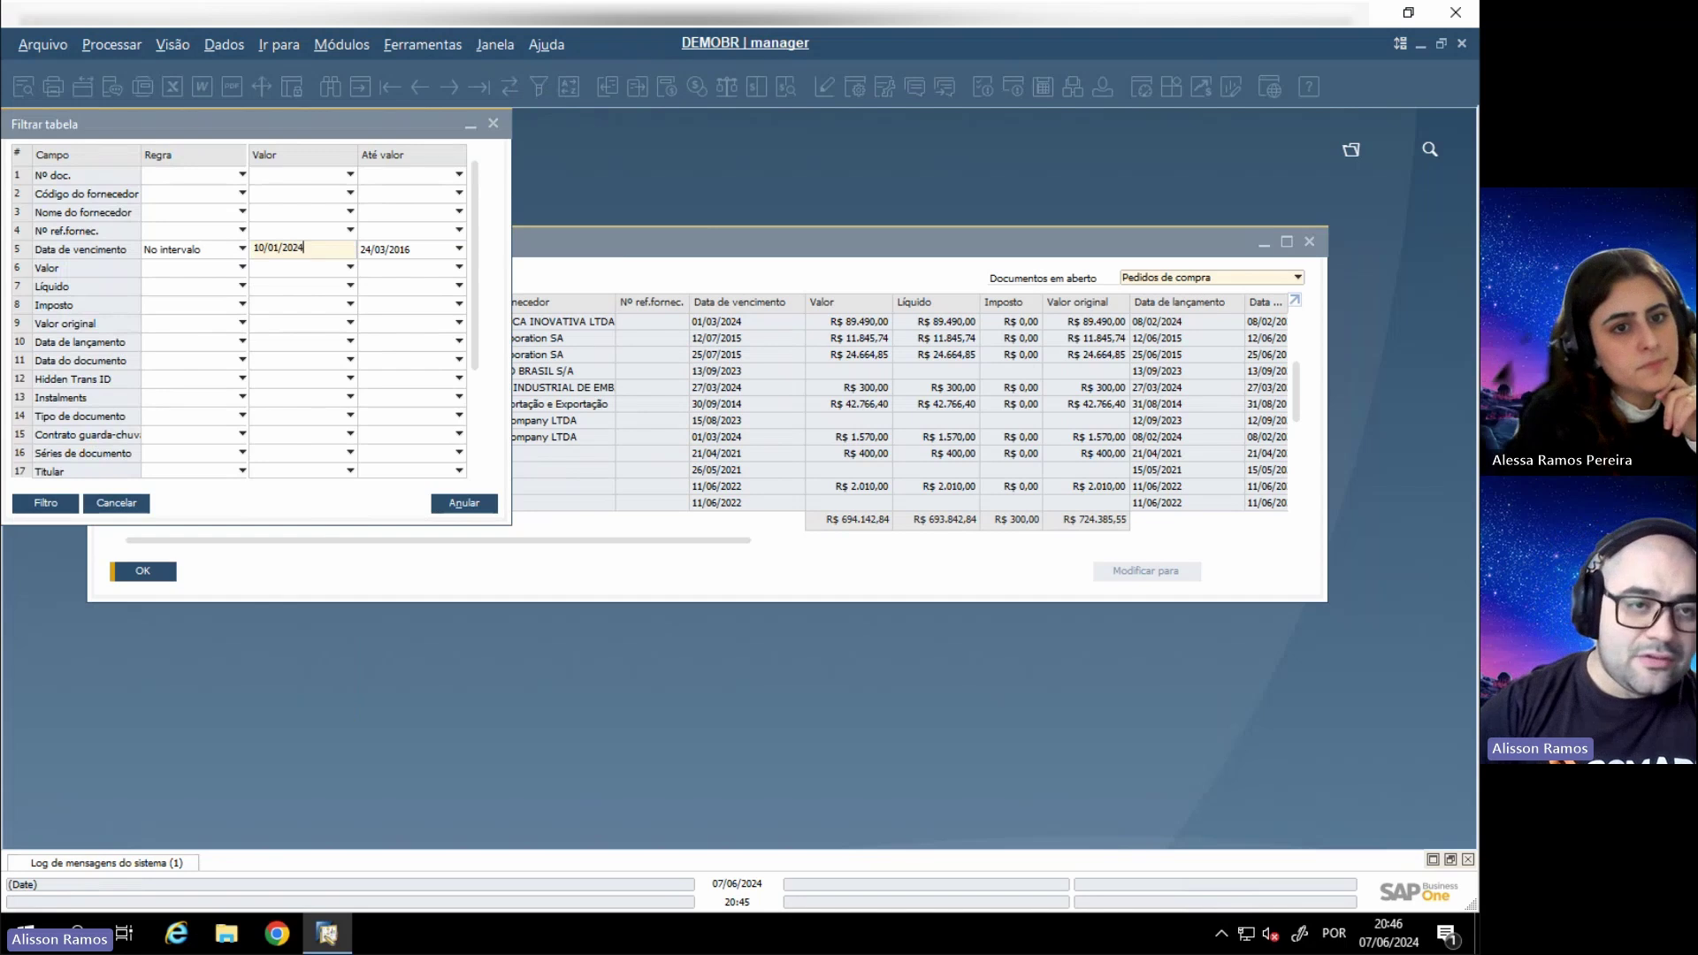
Try to set the end of the due date interval to 24/03/2024
left_click(416, 253)
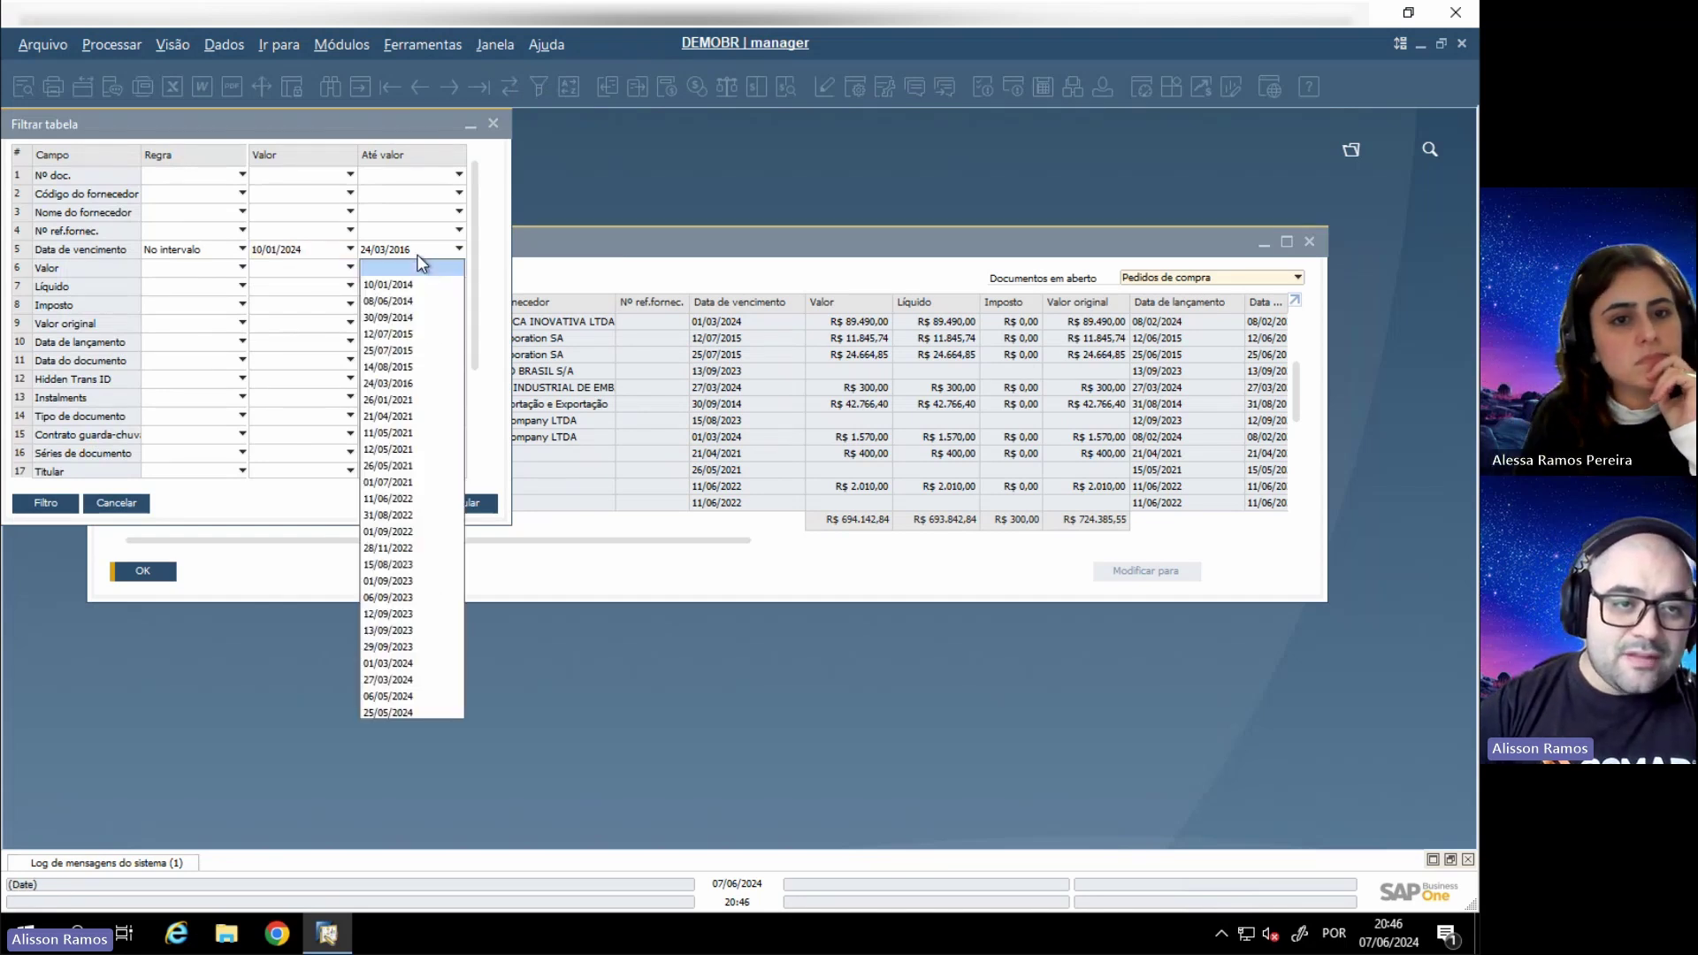
left_click(418, 254)
left_click(419, 255)
key("BackSpace")
key("BackSpace")
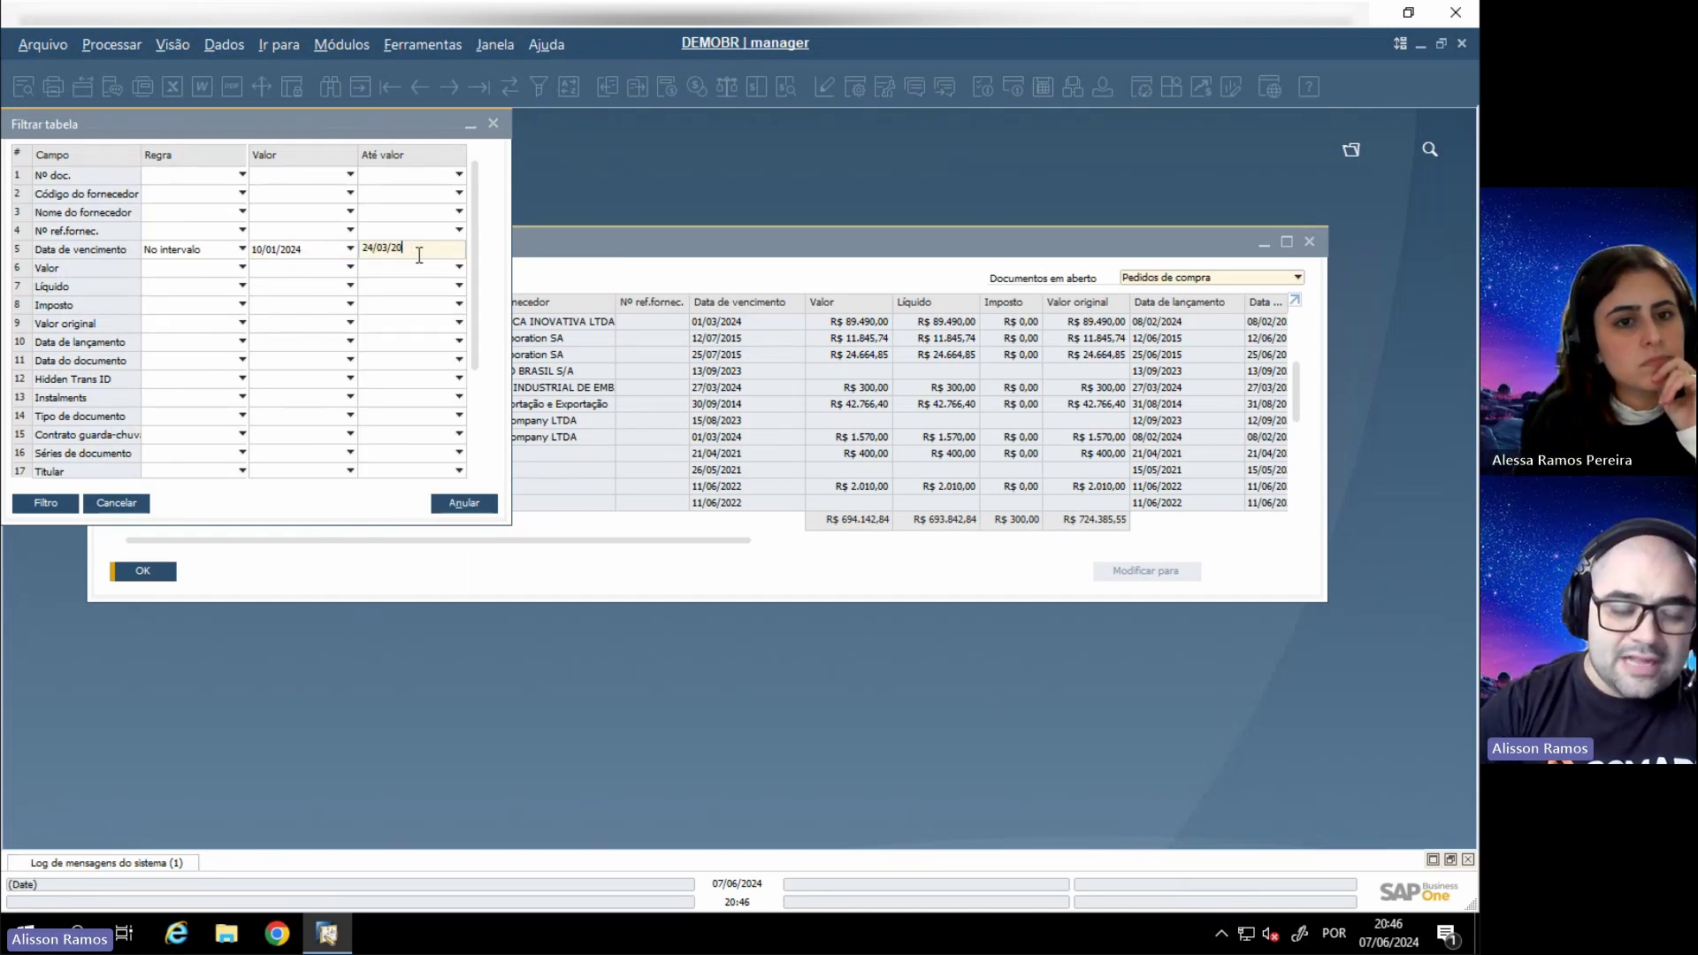
type("24")
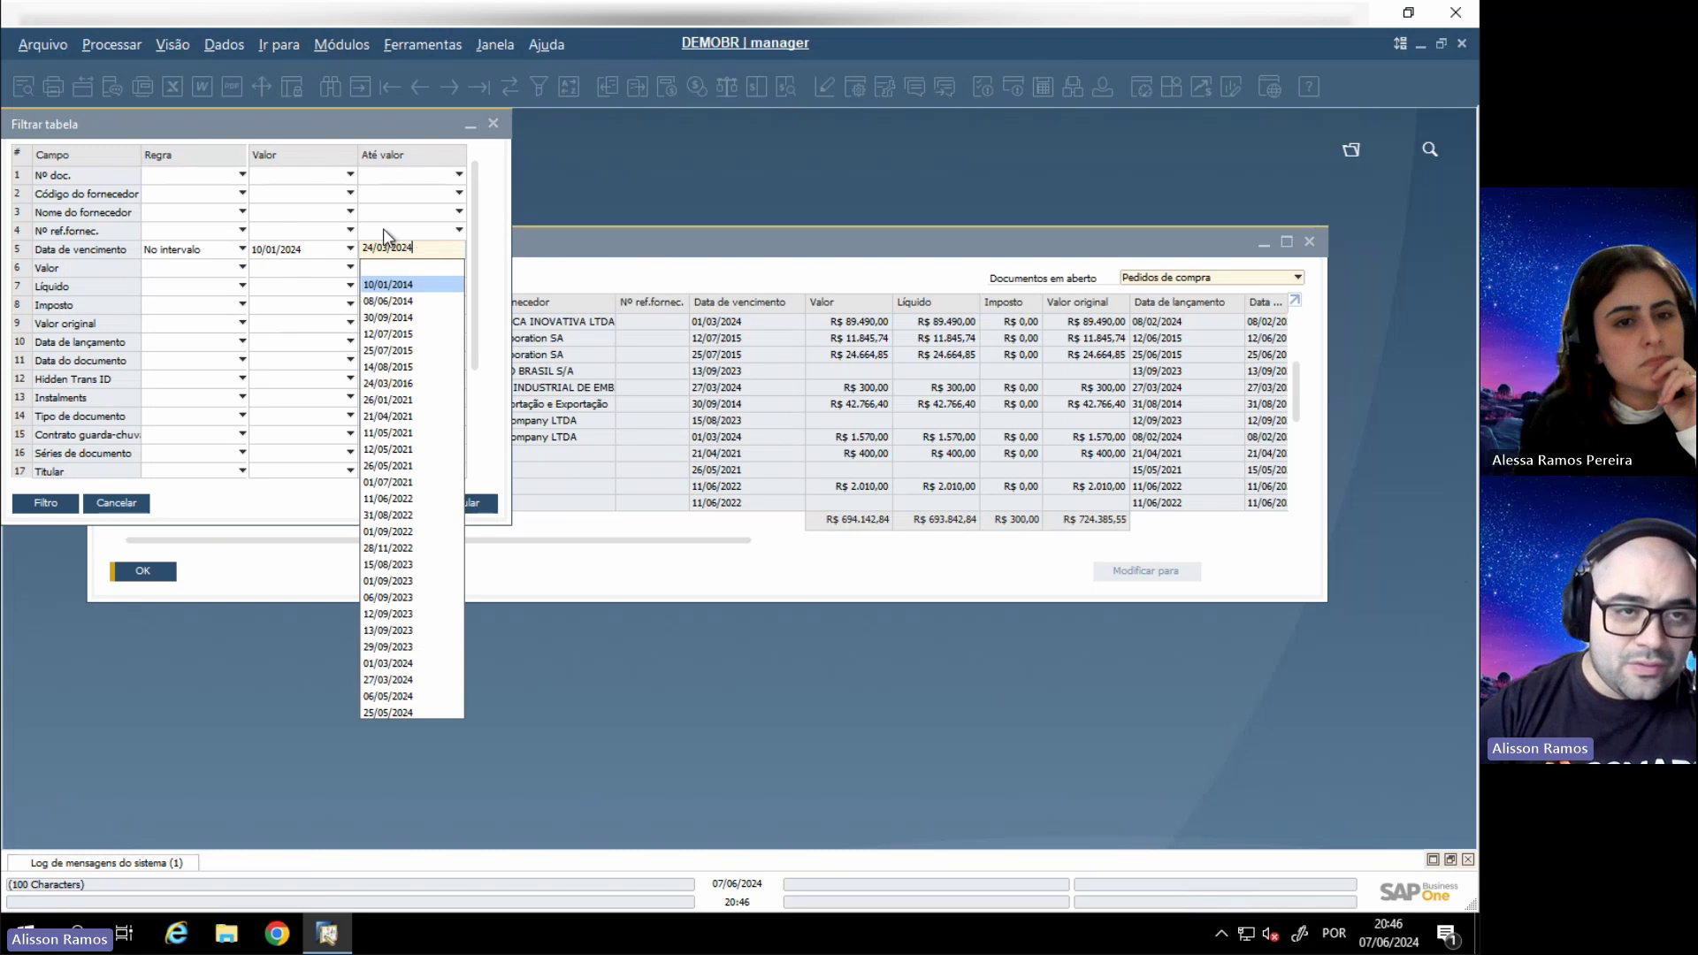
left_click(384, 249)
left_click(452, 254)
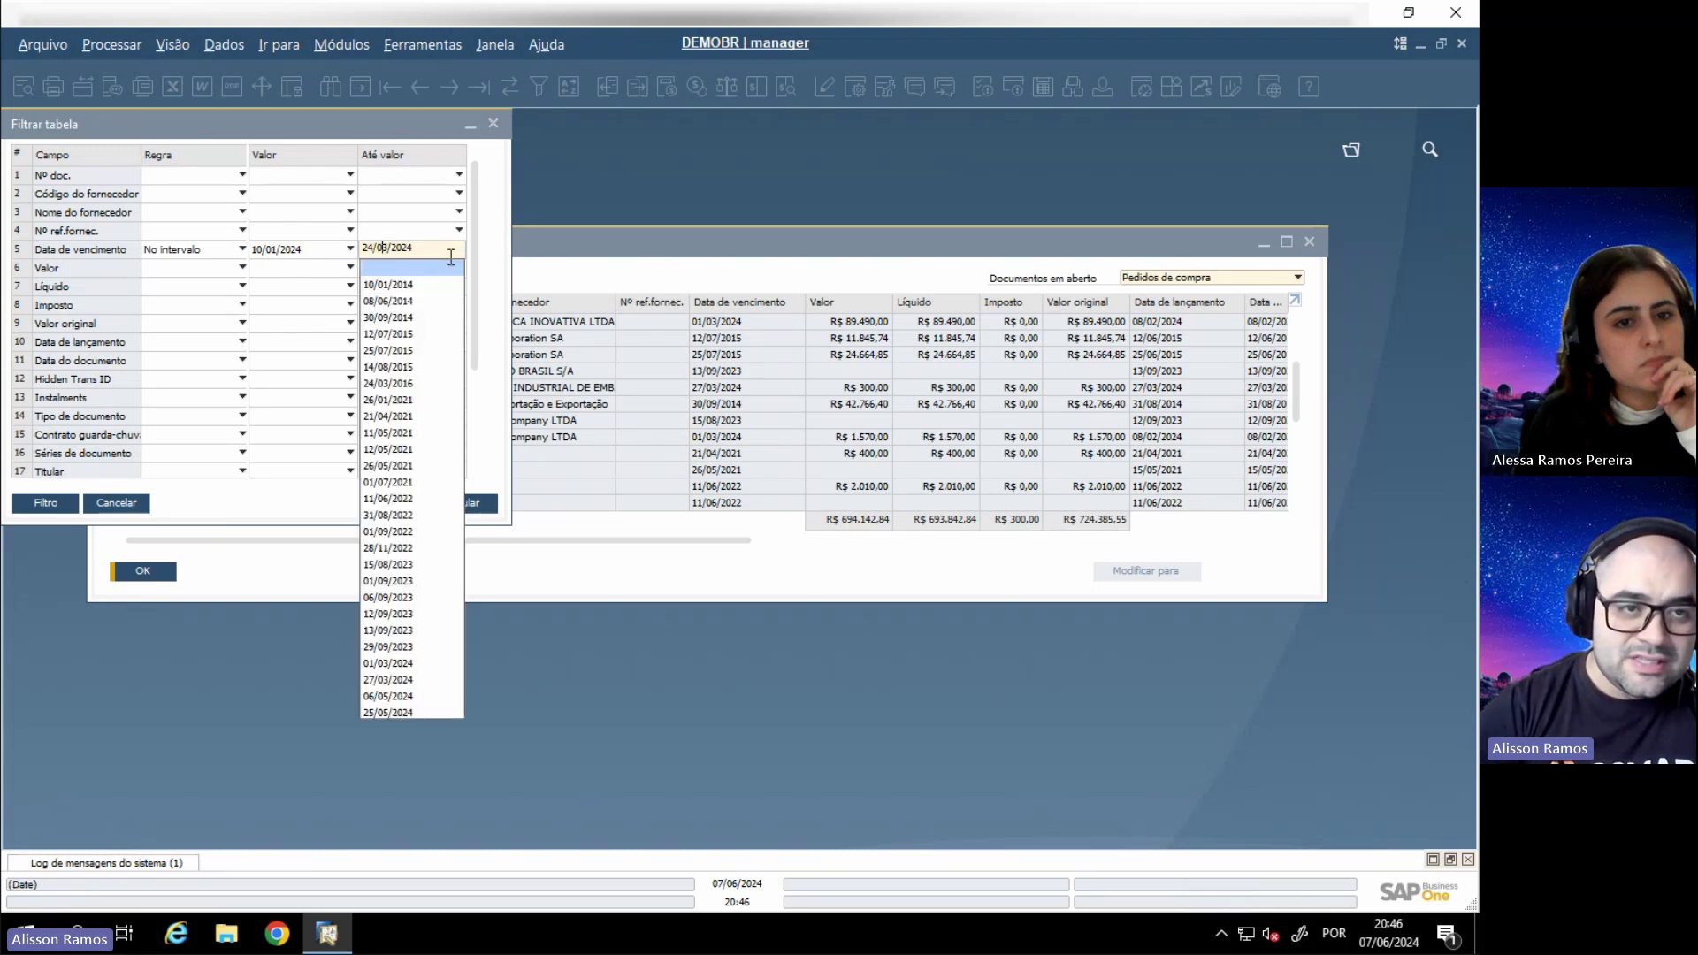
Set the end of the due date interval to 31/12/2024 and apply the filter to the open purchase orders
left_click(450, 248)
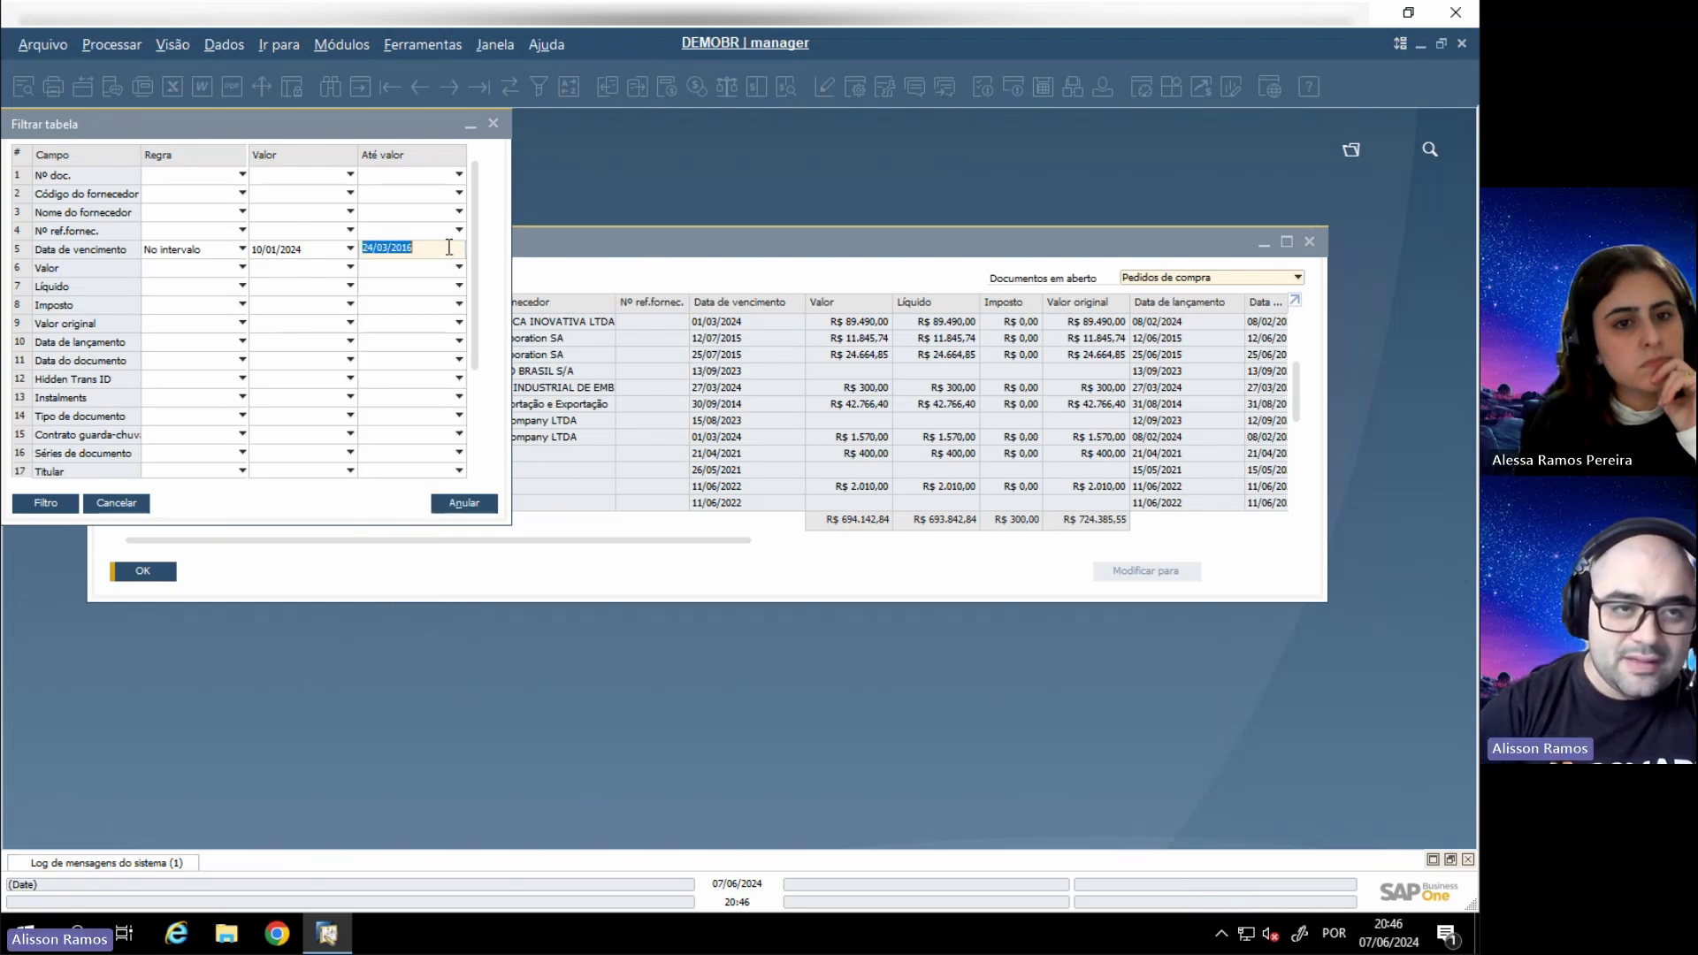
key("BackSpace")
type("31")
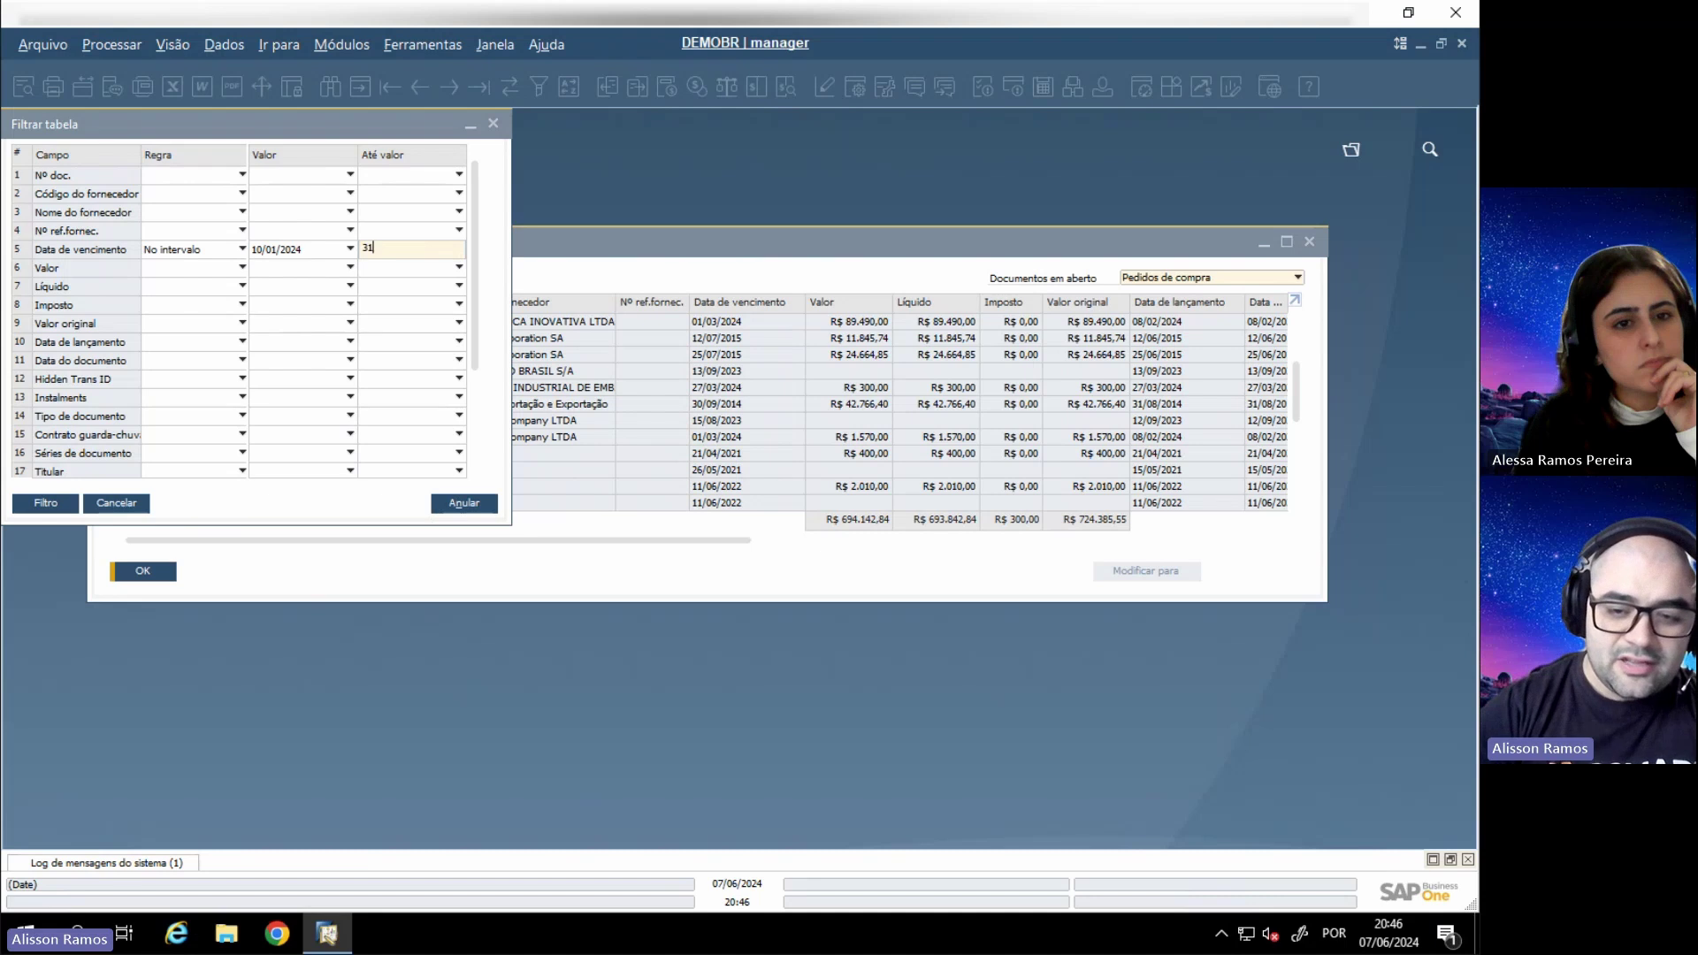
type("/12/2024")
key("Down")
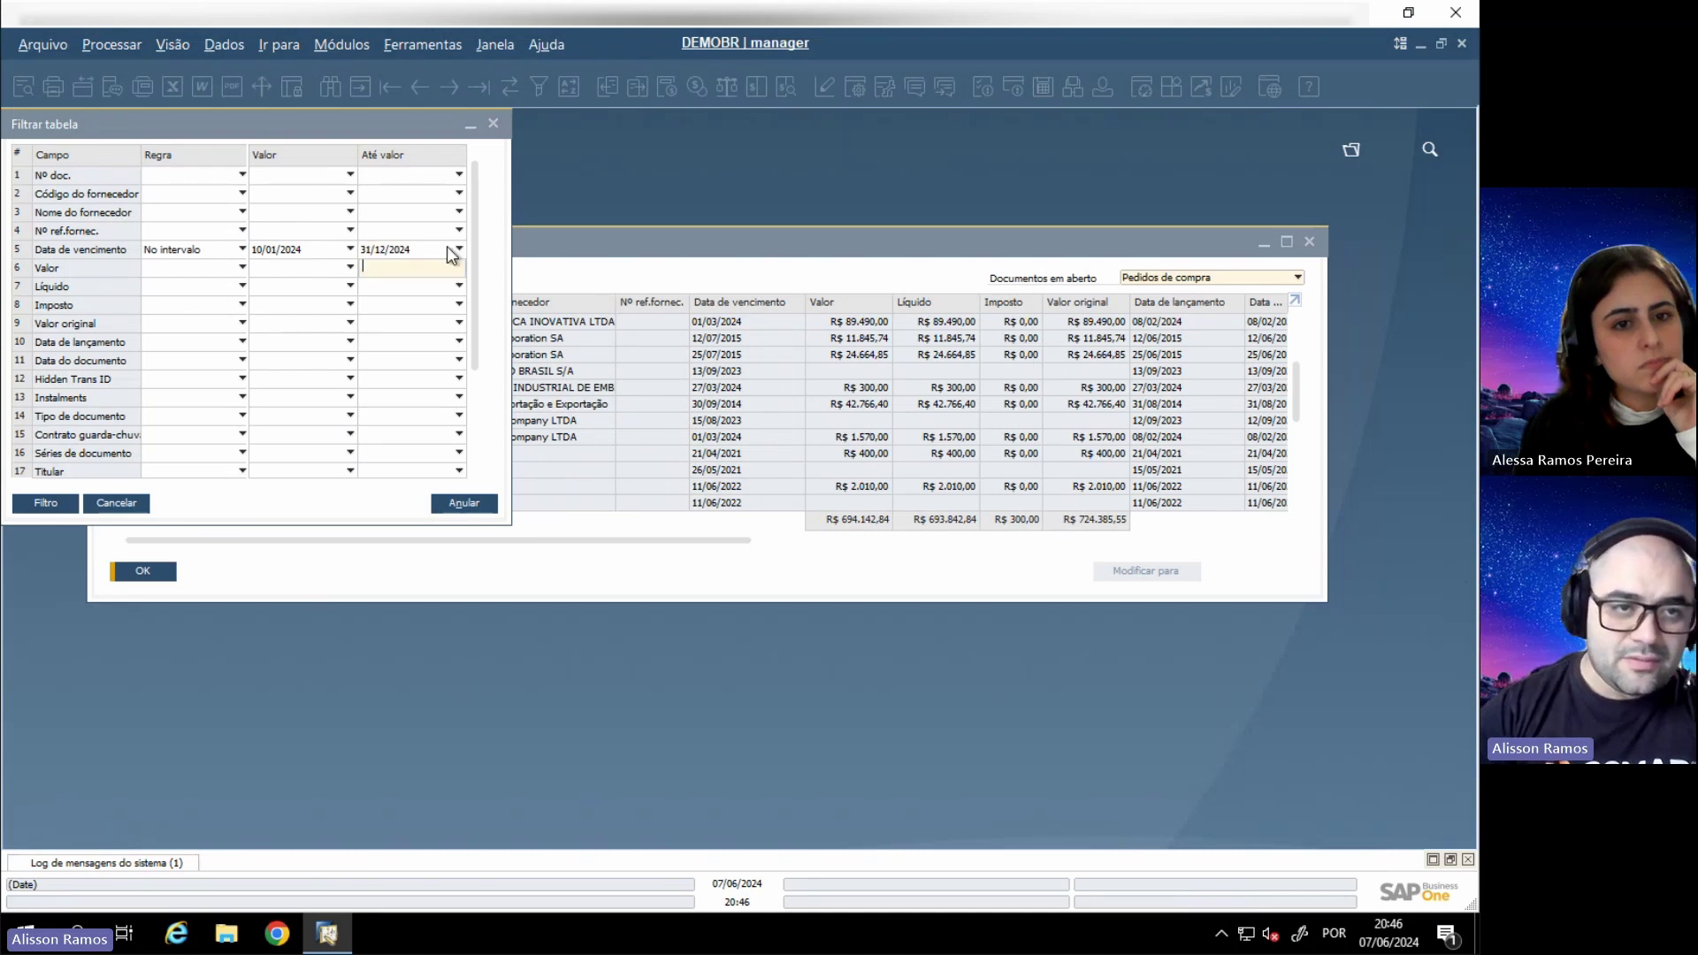
left_click(57, 509)
left_click(56, 511)
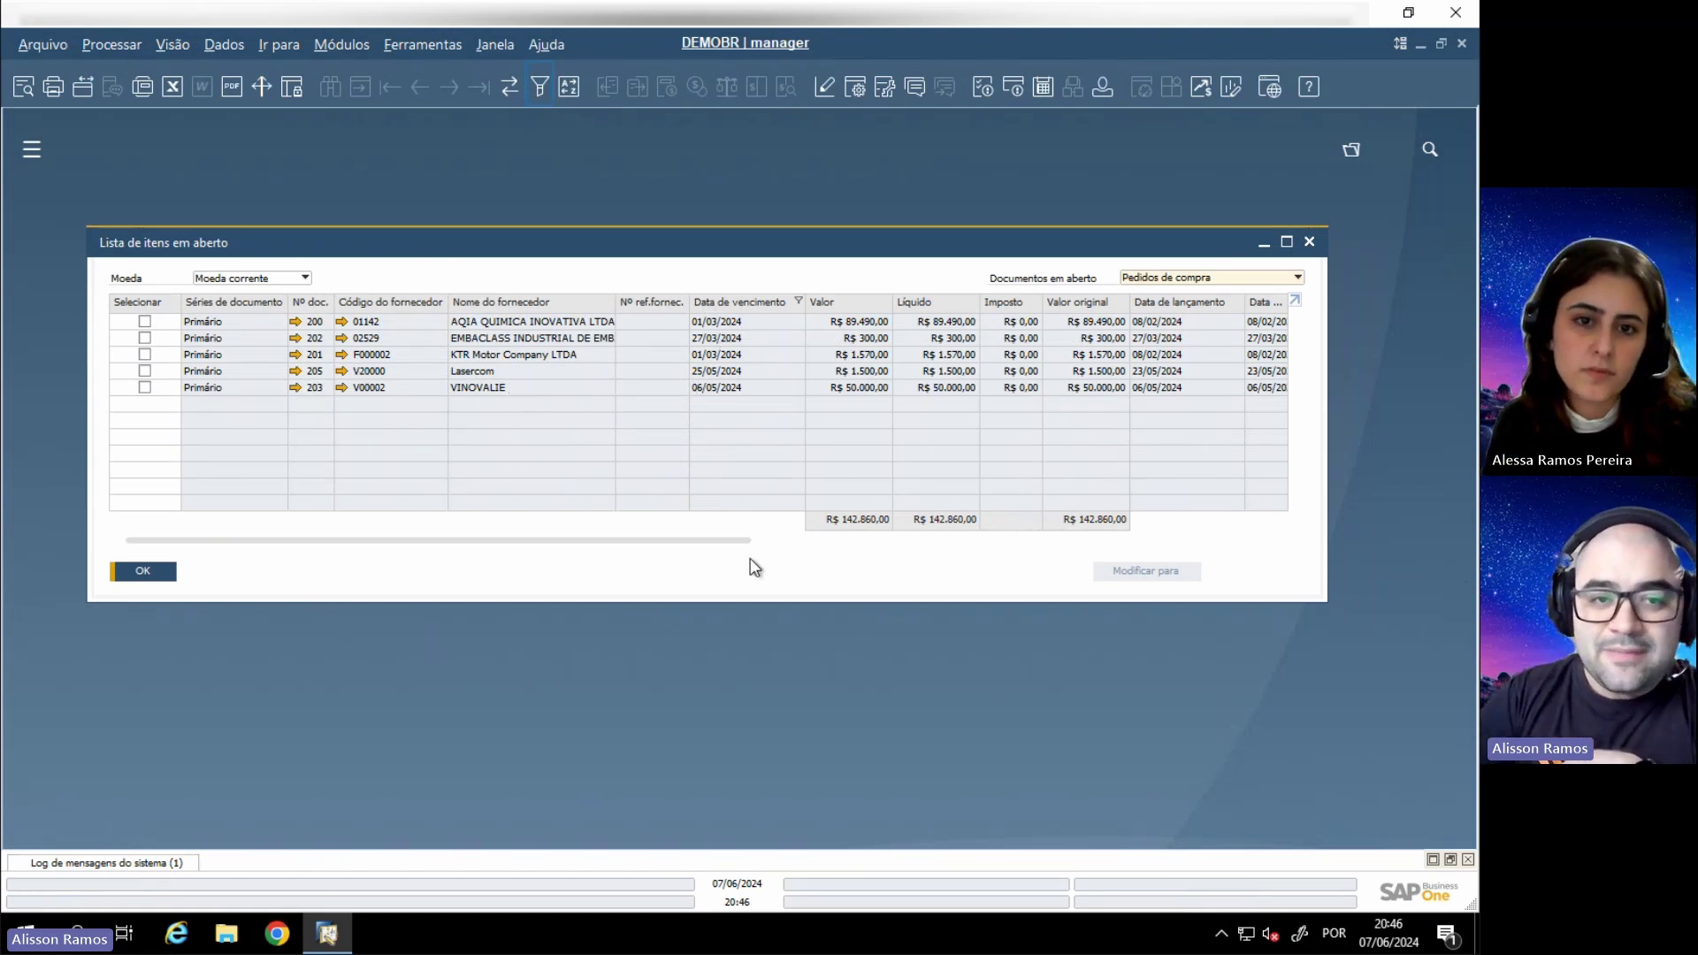
Close the open items list, open the query generator (Gerador de consultas) and reposition its window
left_click_drag(717, 540, 560, 545)
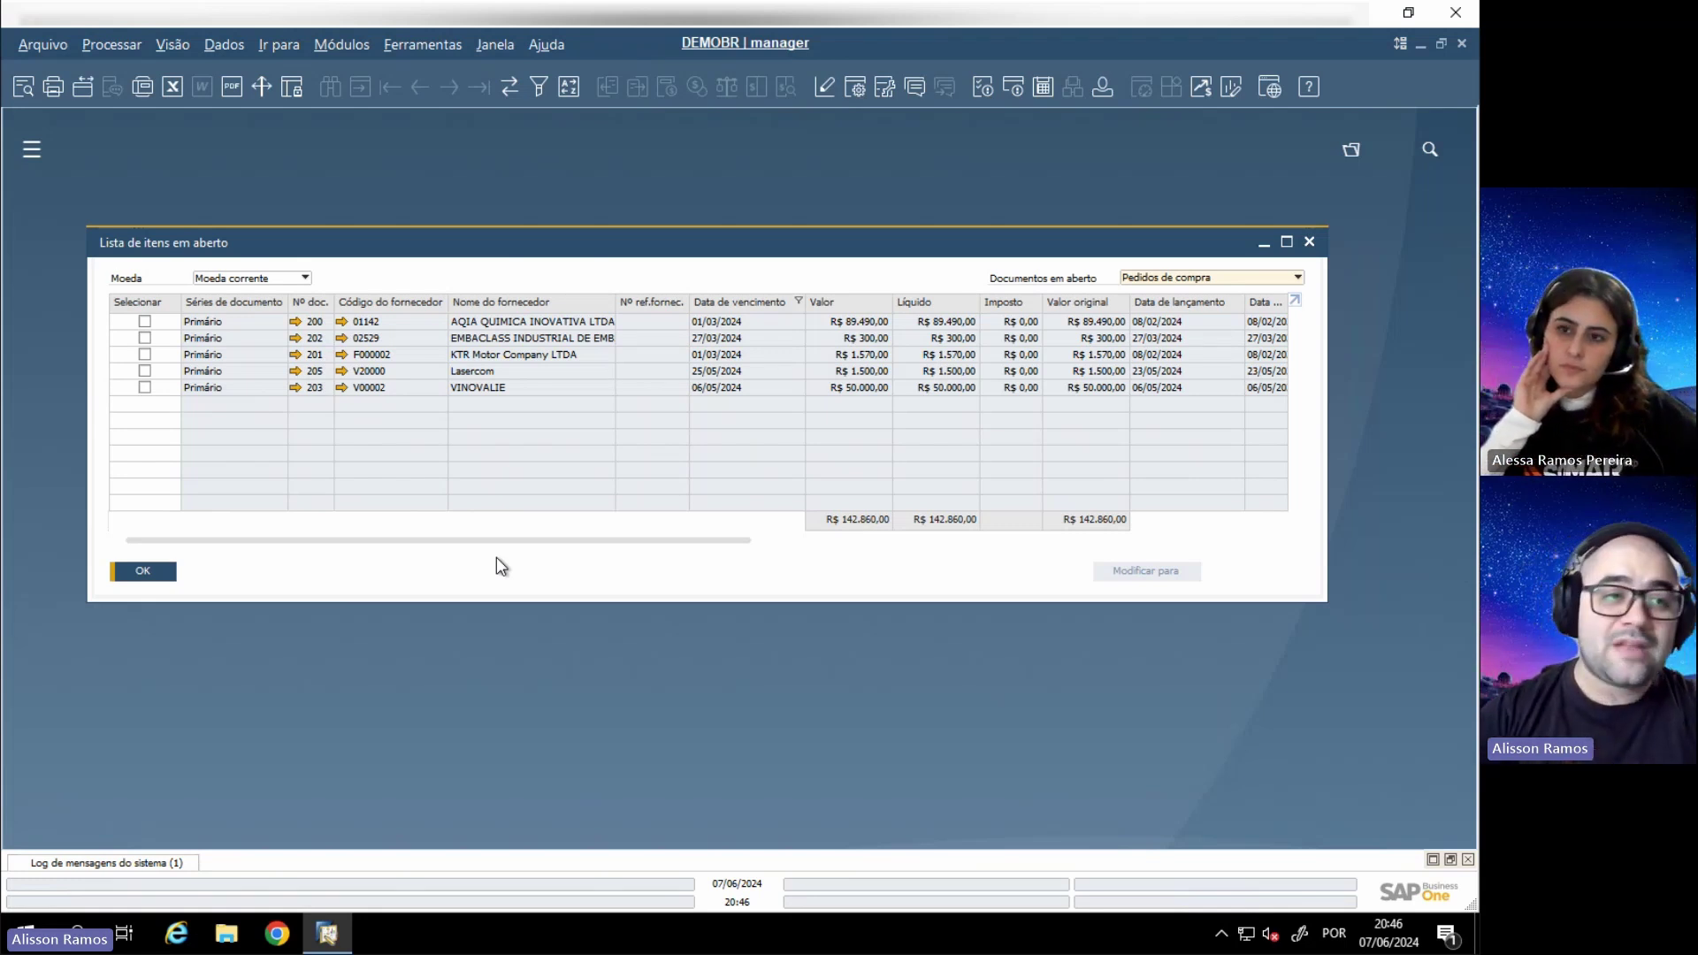
key("Escape")
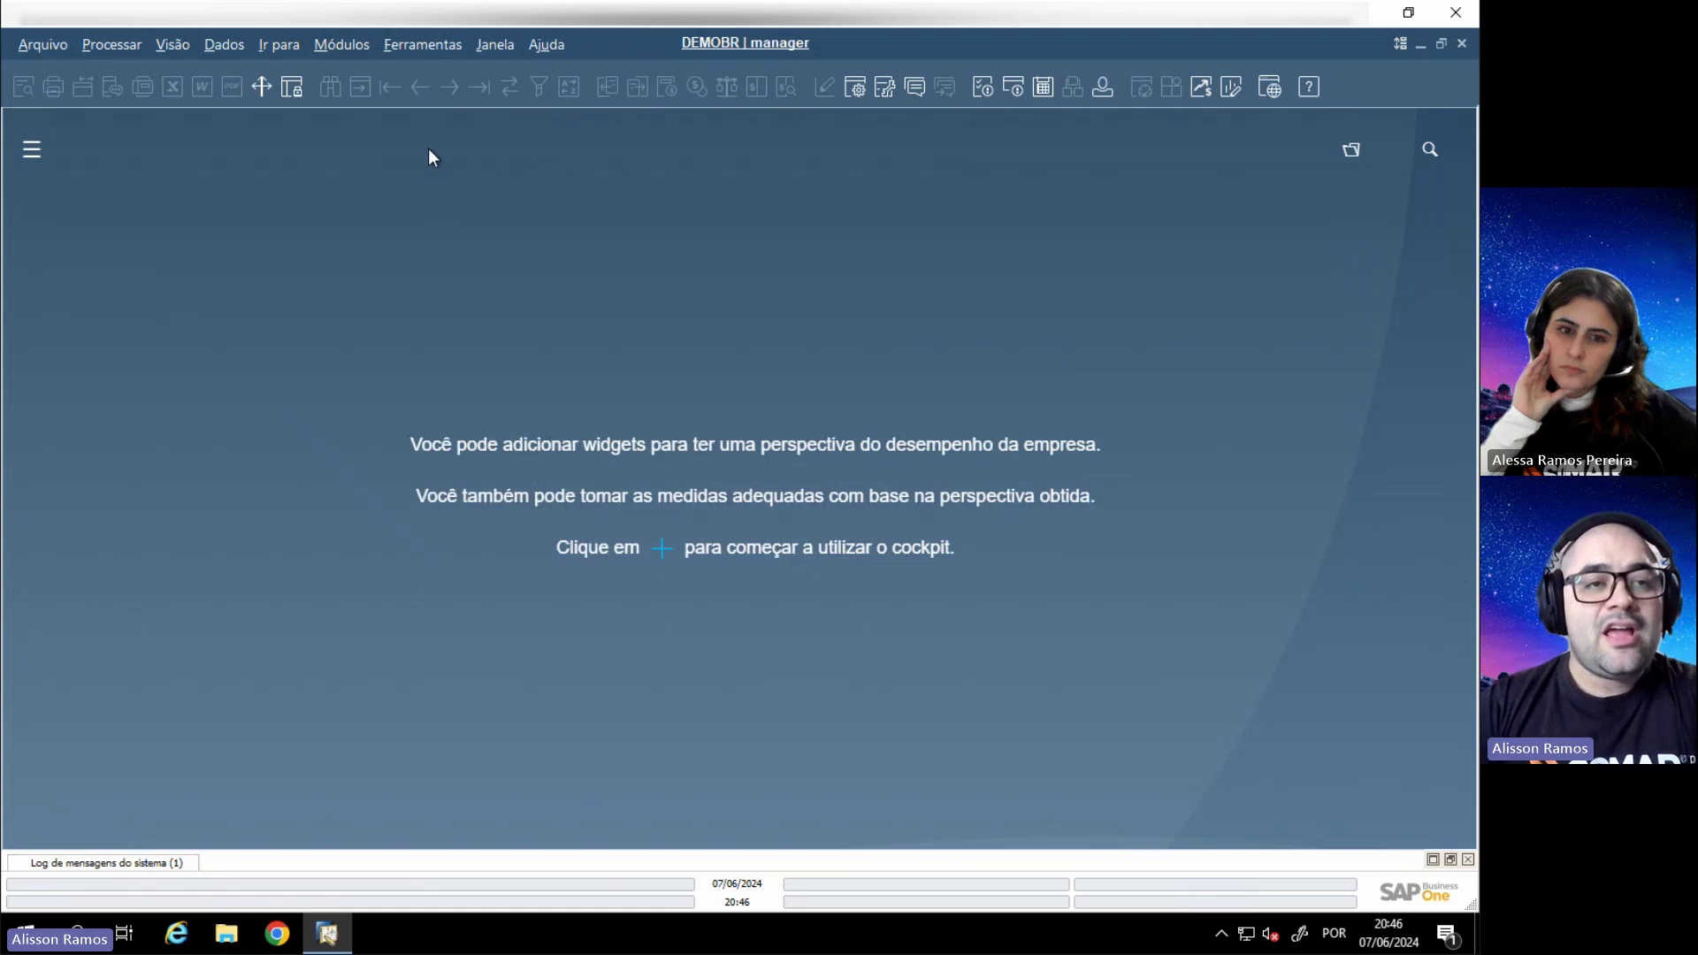
left_click(428, 49)
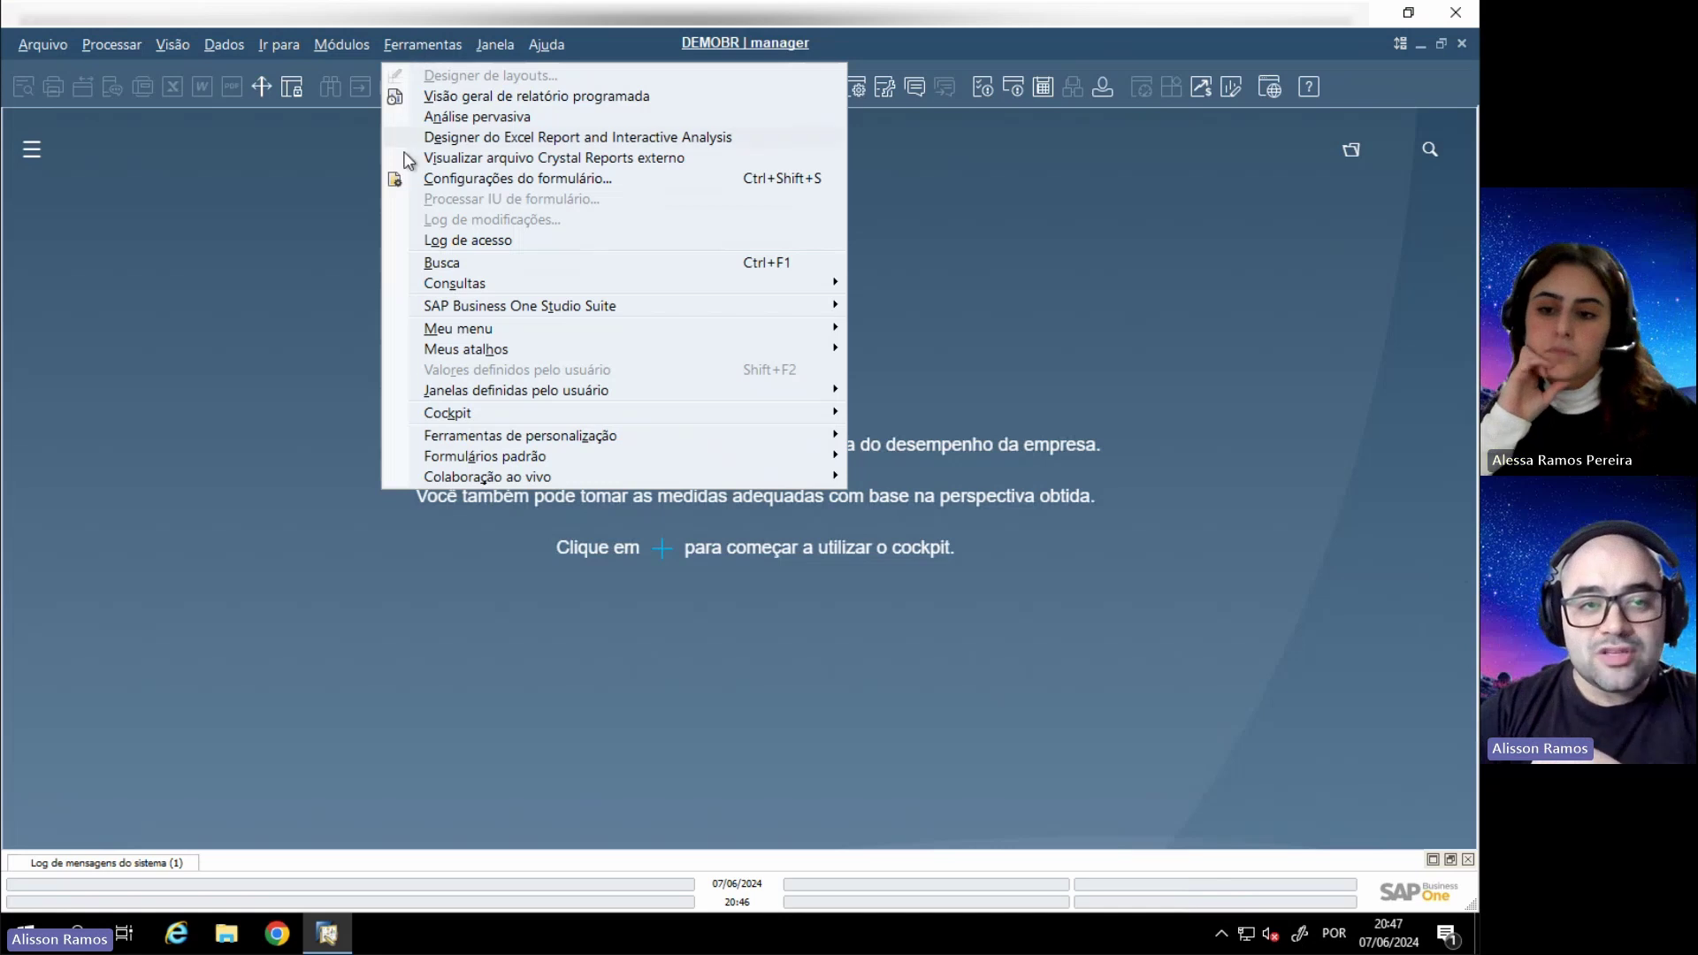
mouse_move(442, 292)
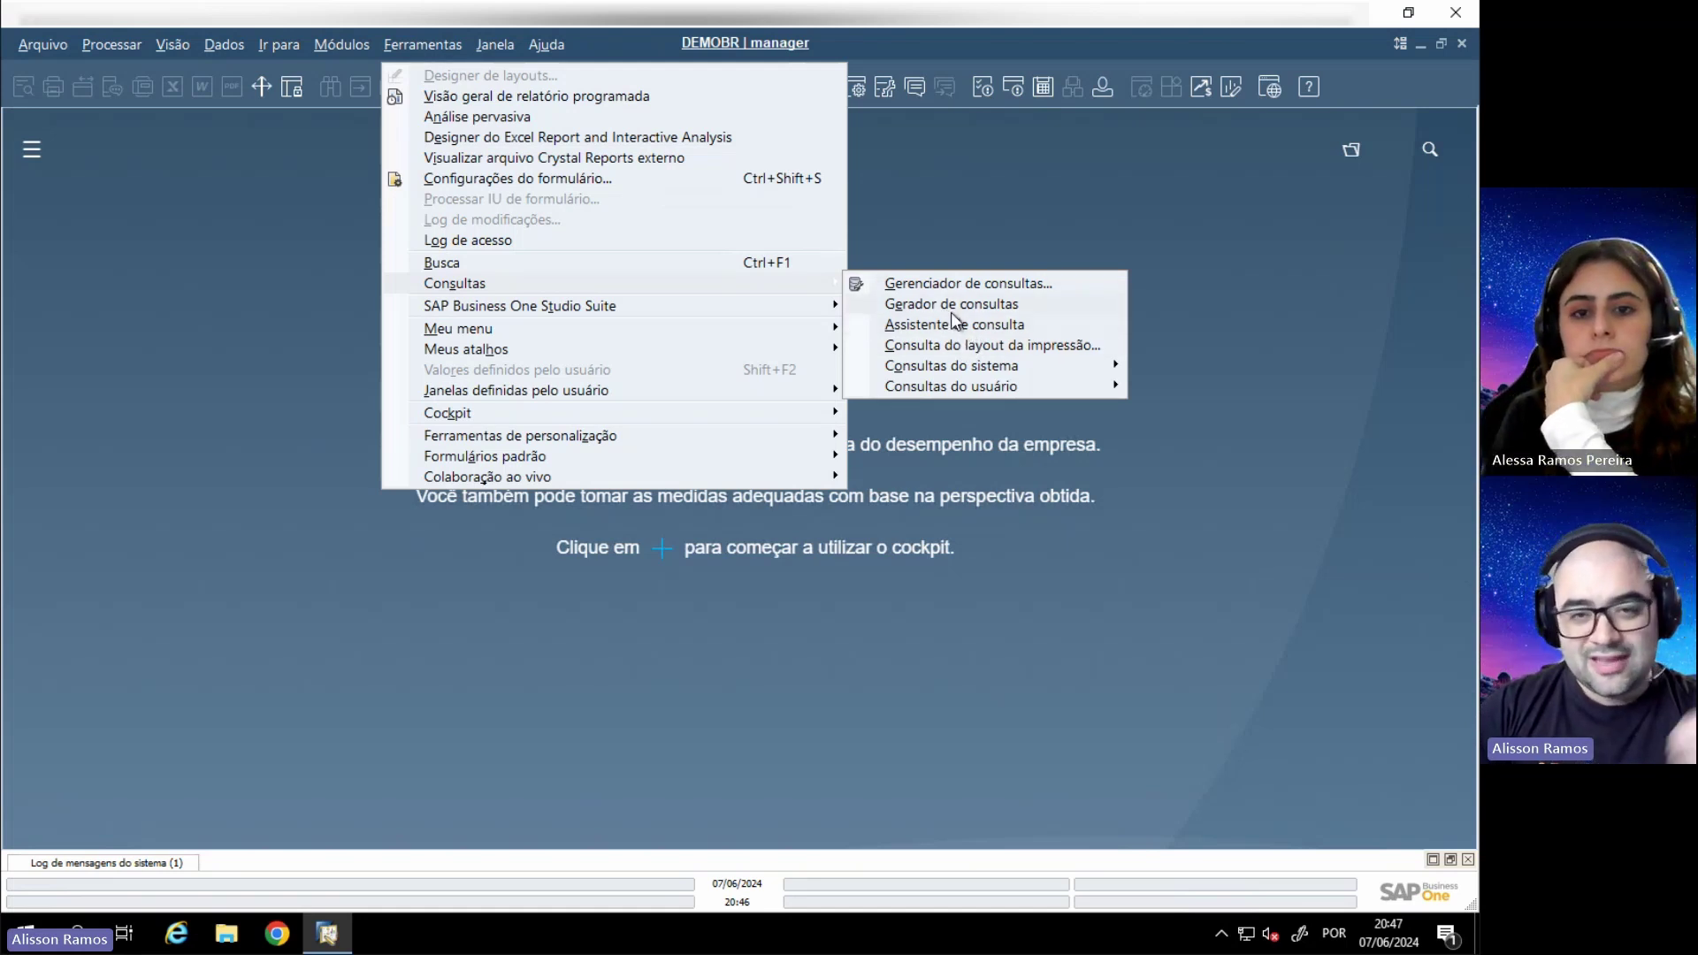
mouse_move(971, 366)
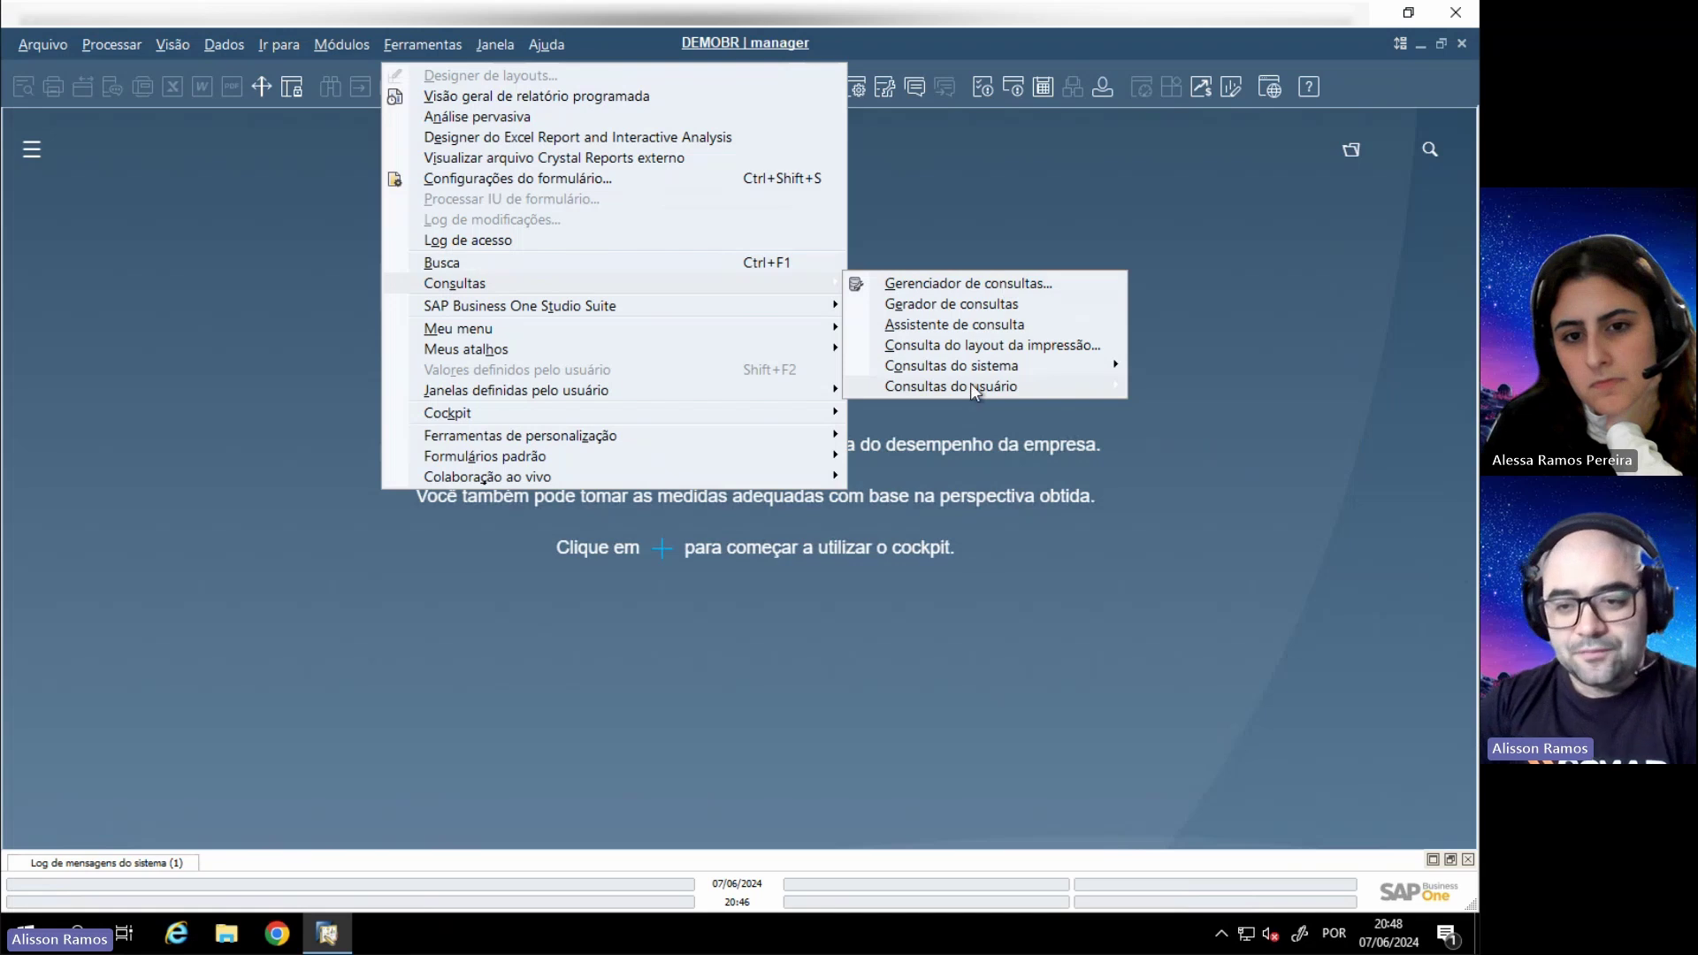
left_click(943, 309)
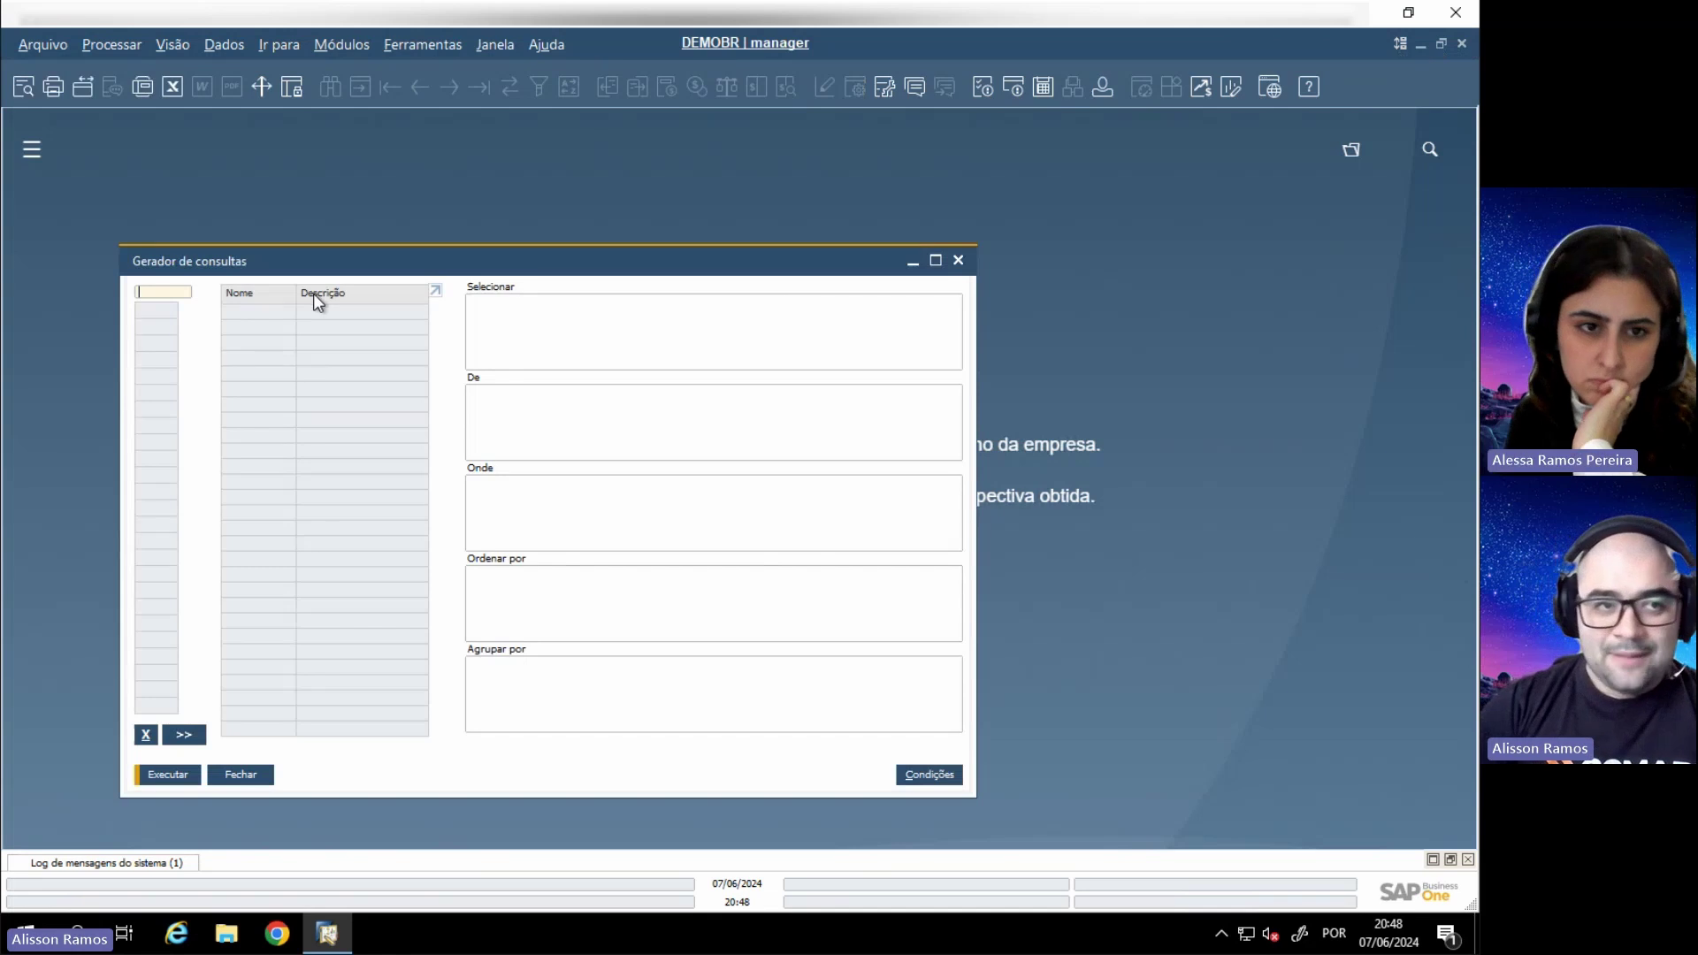
left_click_drag(313, 276, 560, 211)
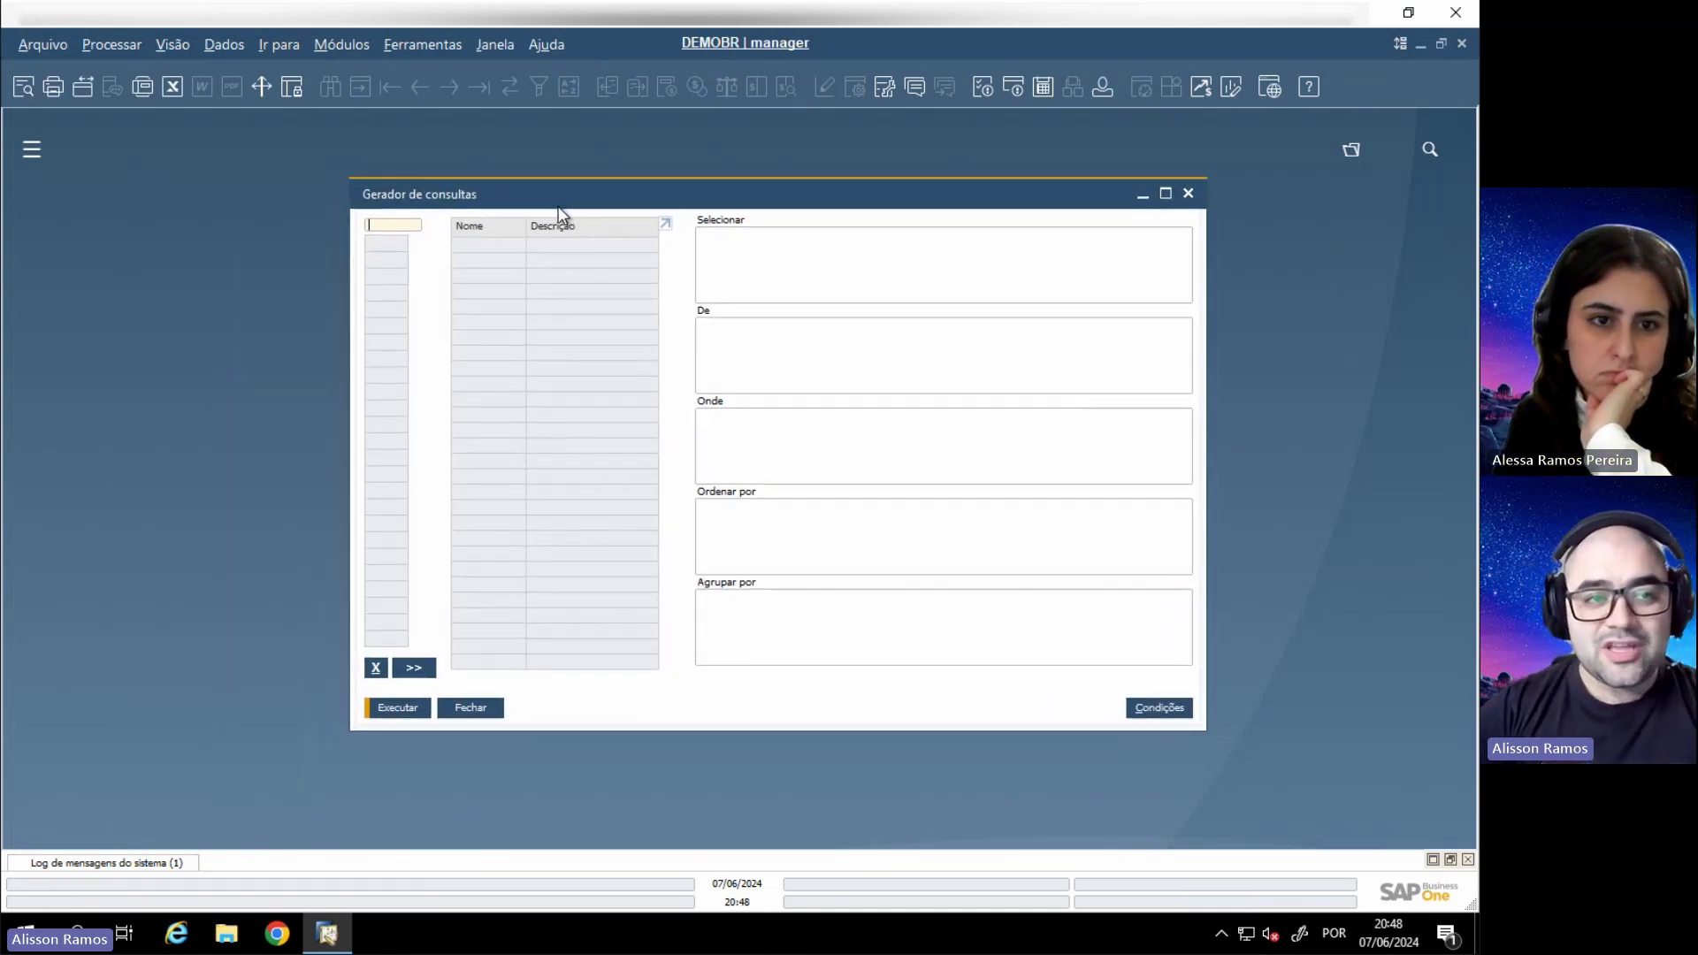
Open the query's table selection list, sort it by description and search for "pedido de venda"
key("Tab")
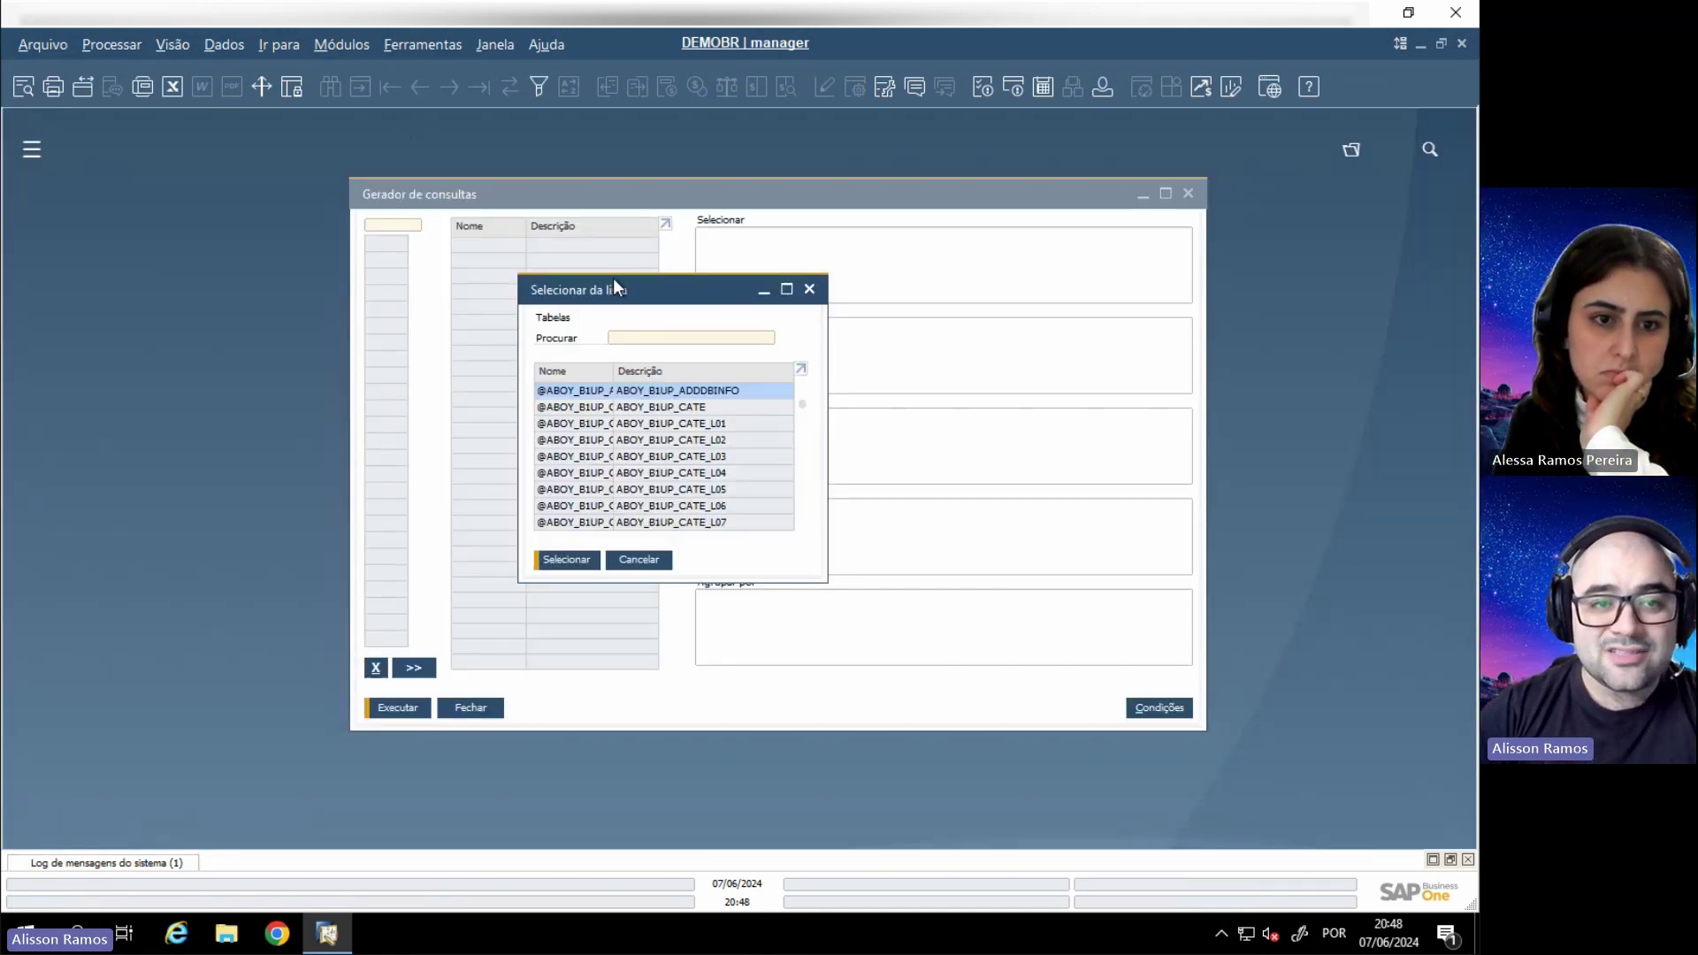
double_click(733, 375)
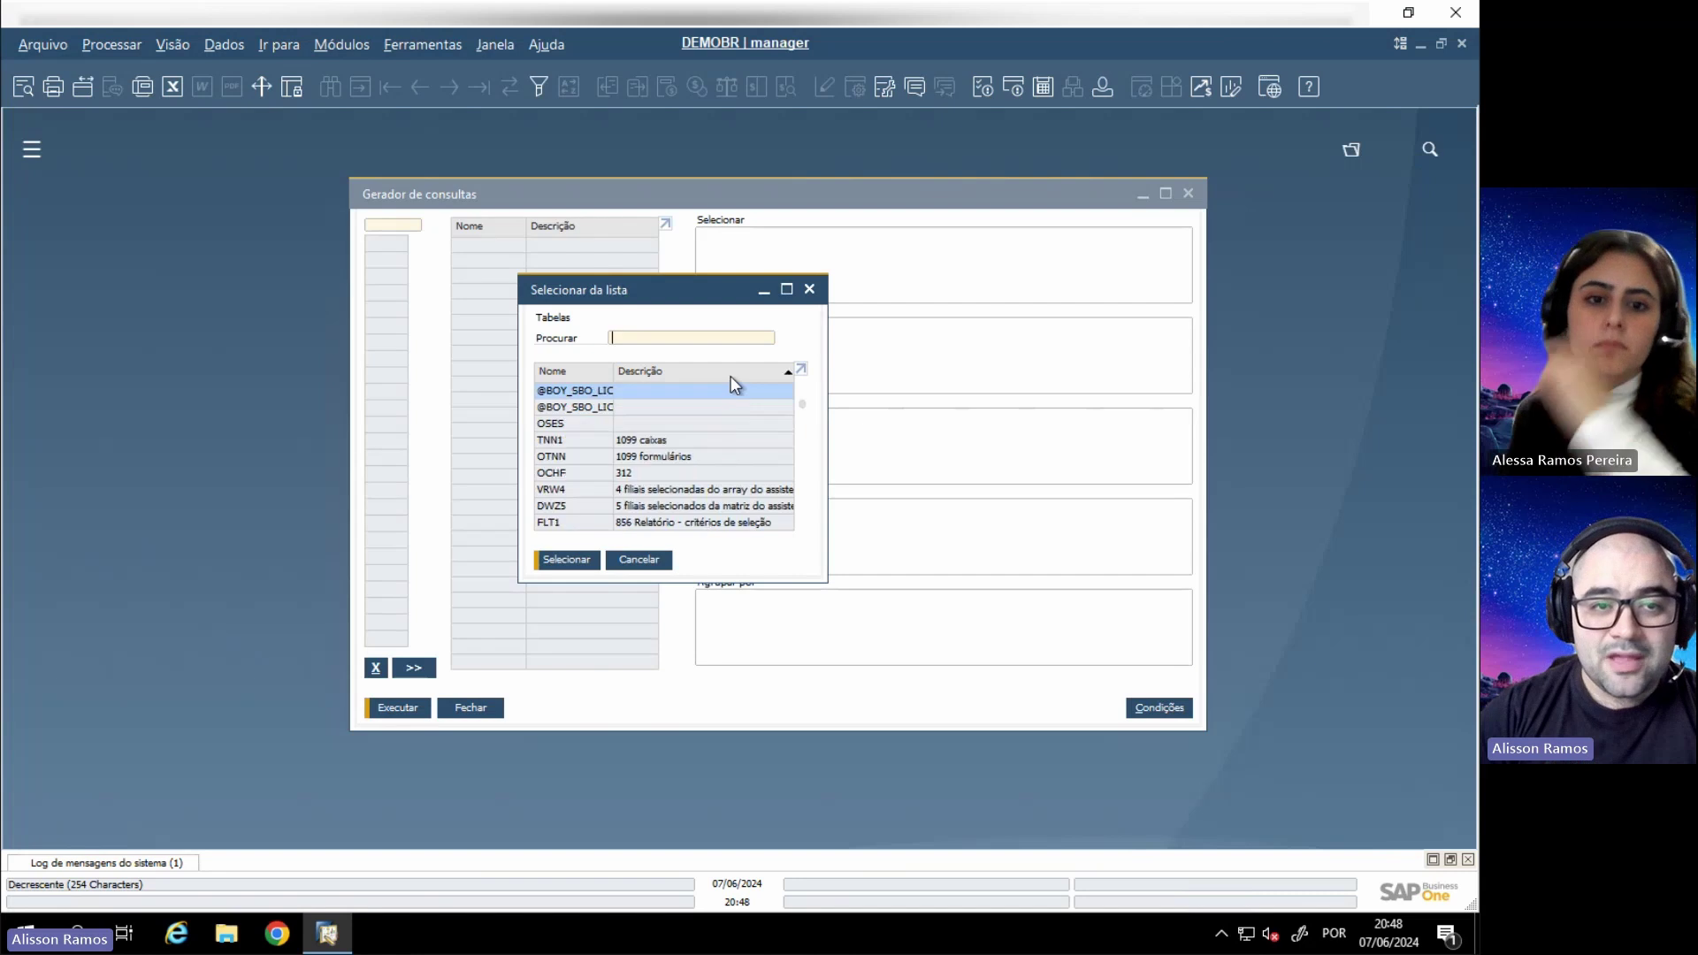
type("pev")
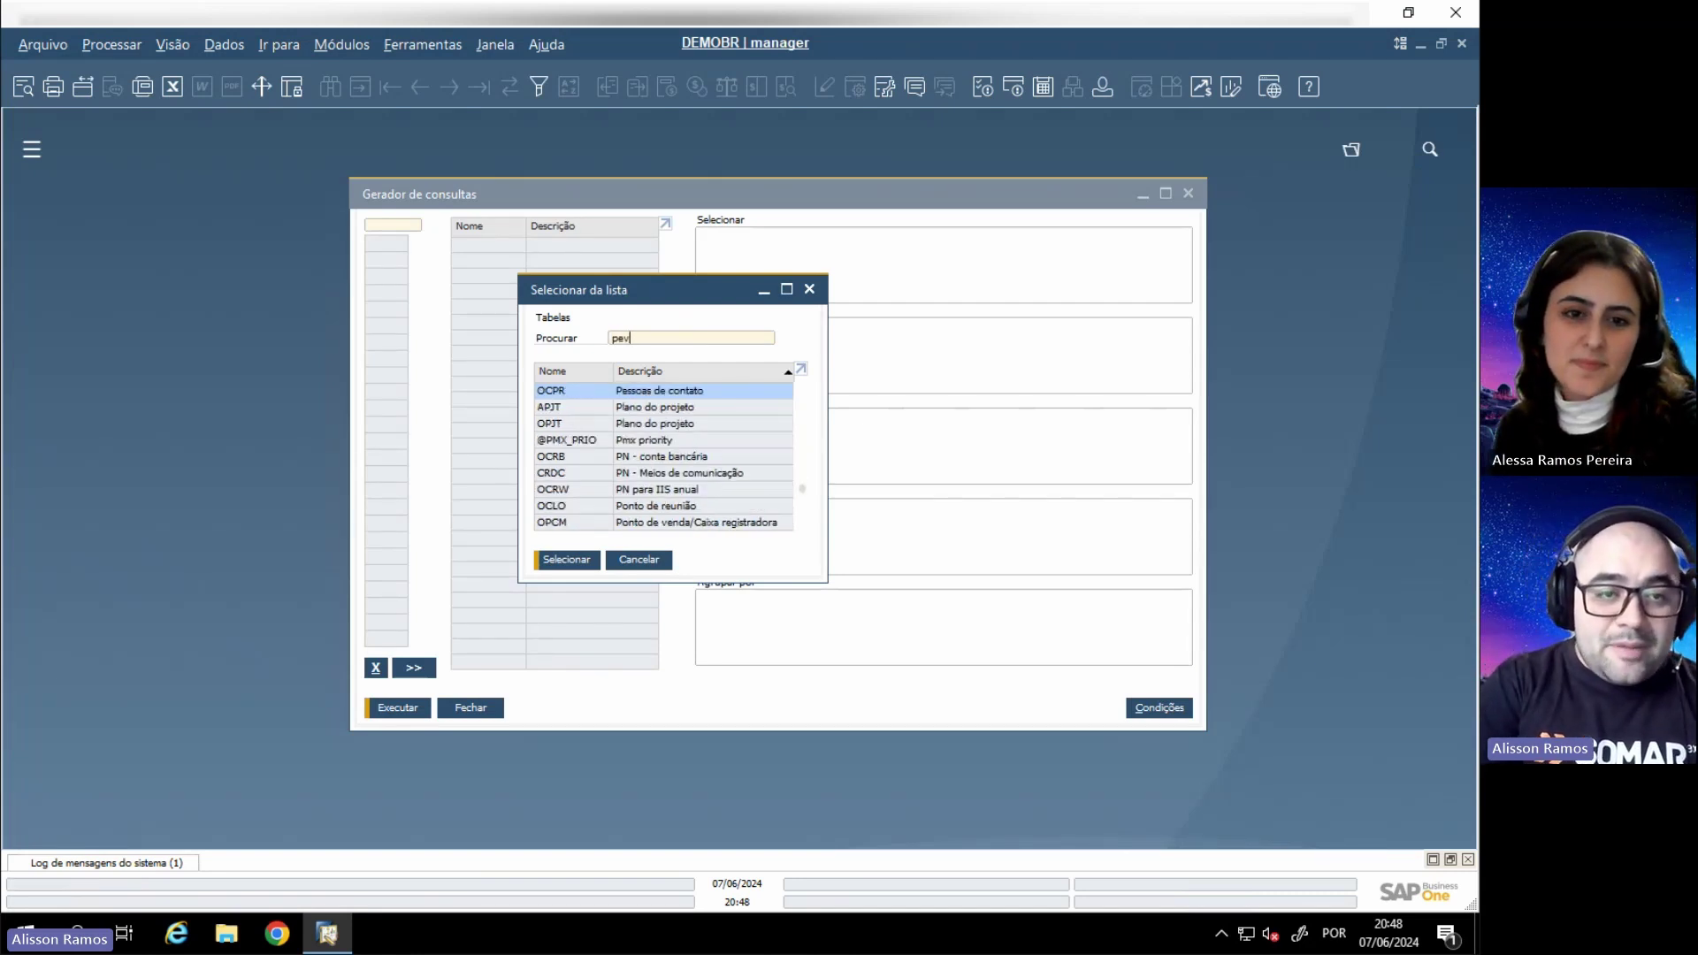
type("ido")
key("BackSpace")
key("BackSpace")
key("BackSpace")
key("BackSpace")
type("did")
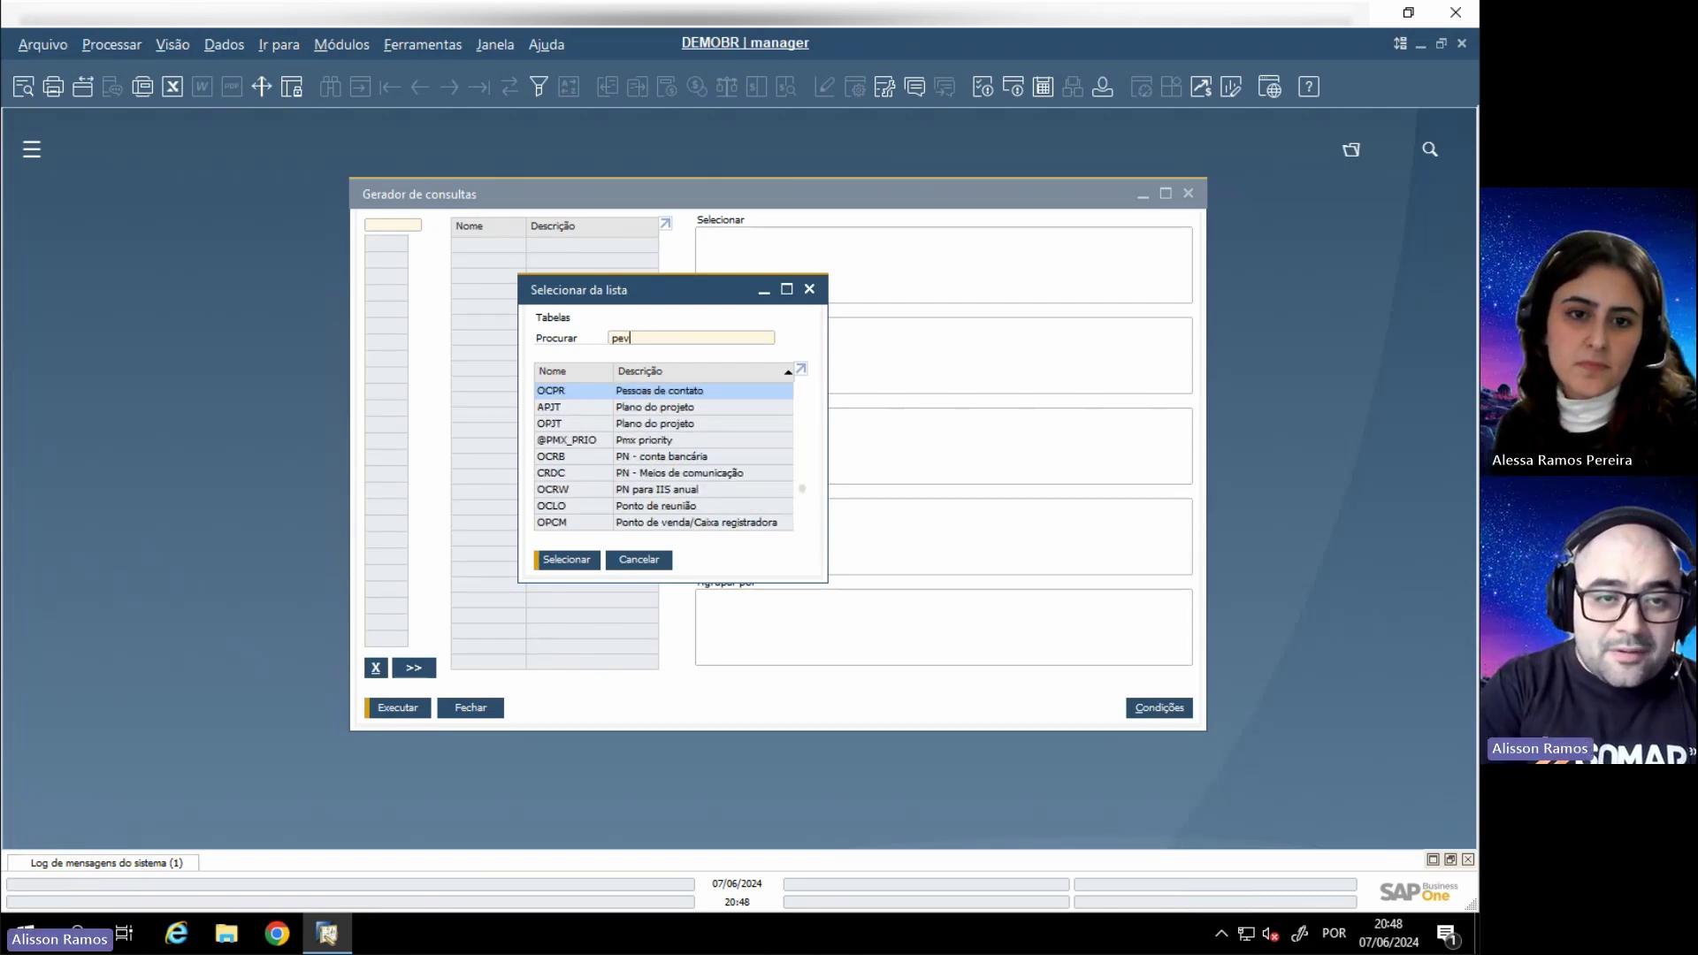
type("o de venda")
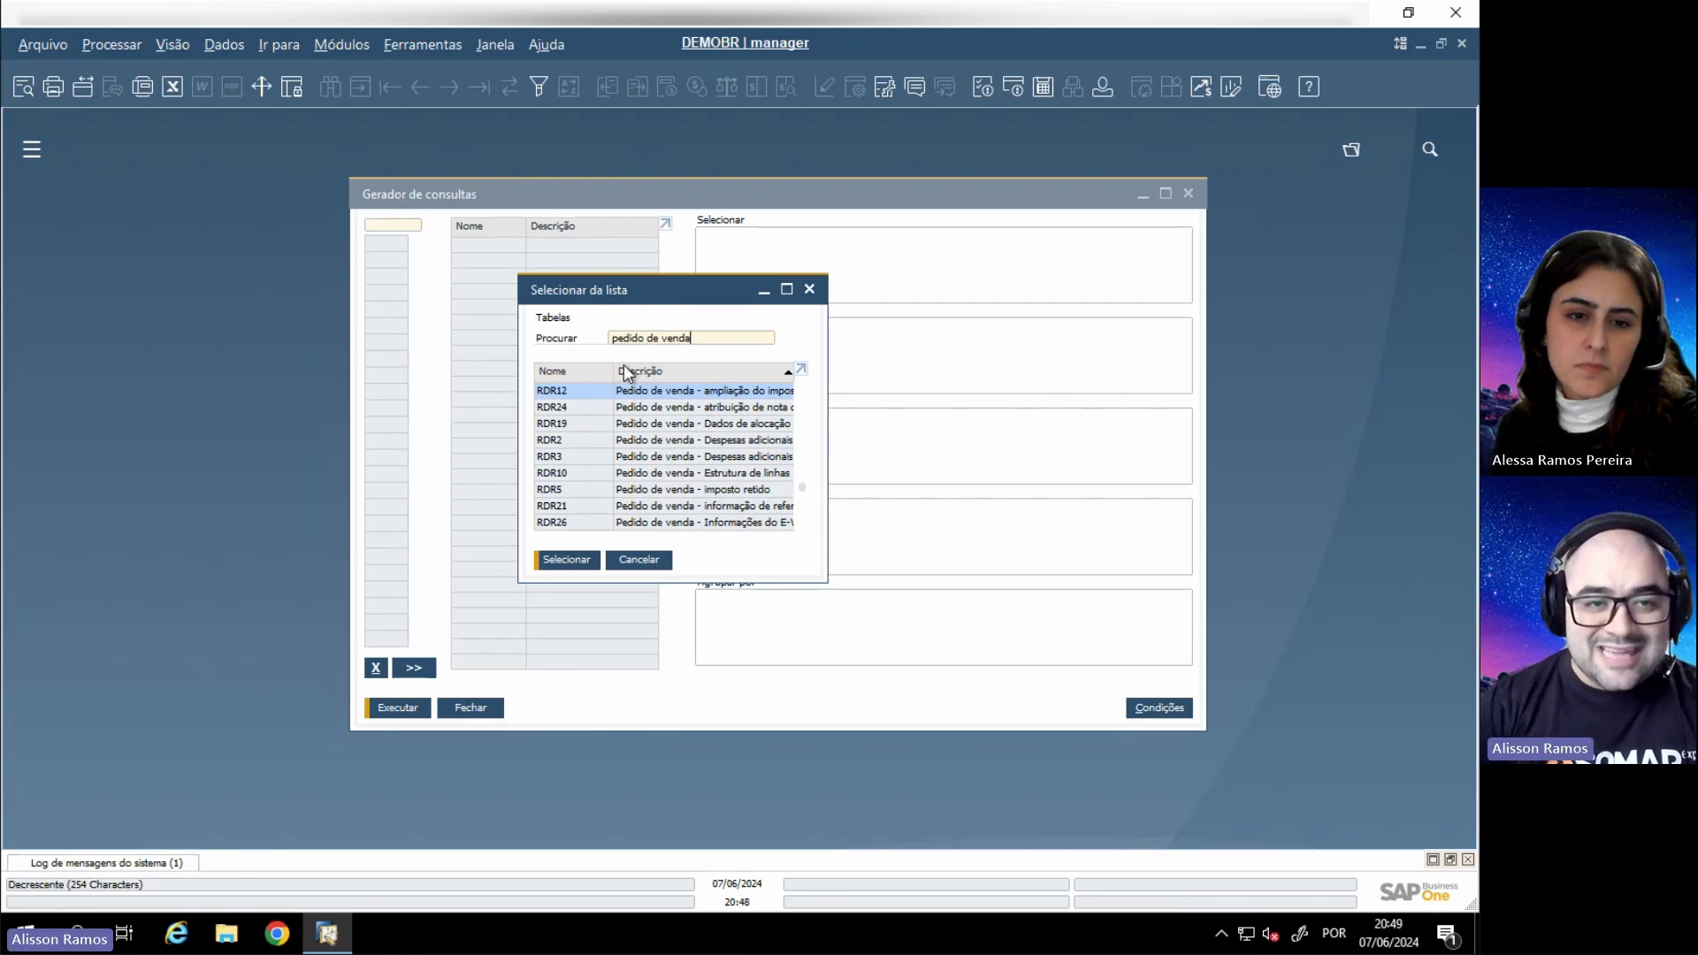
Enlarge the table list and highlight the sales order table ORDR, followed by the sales order lines table RDR1
left_click_drag(741, 581, 743, 801)
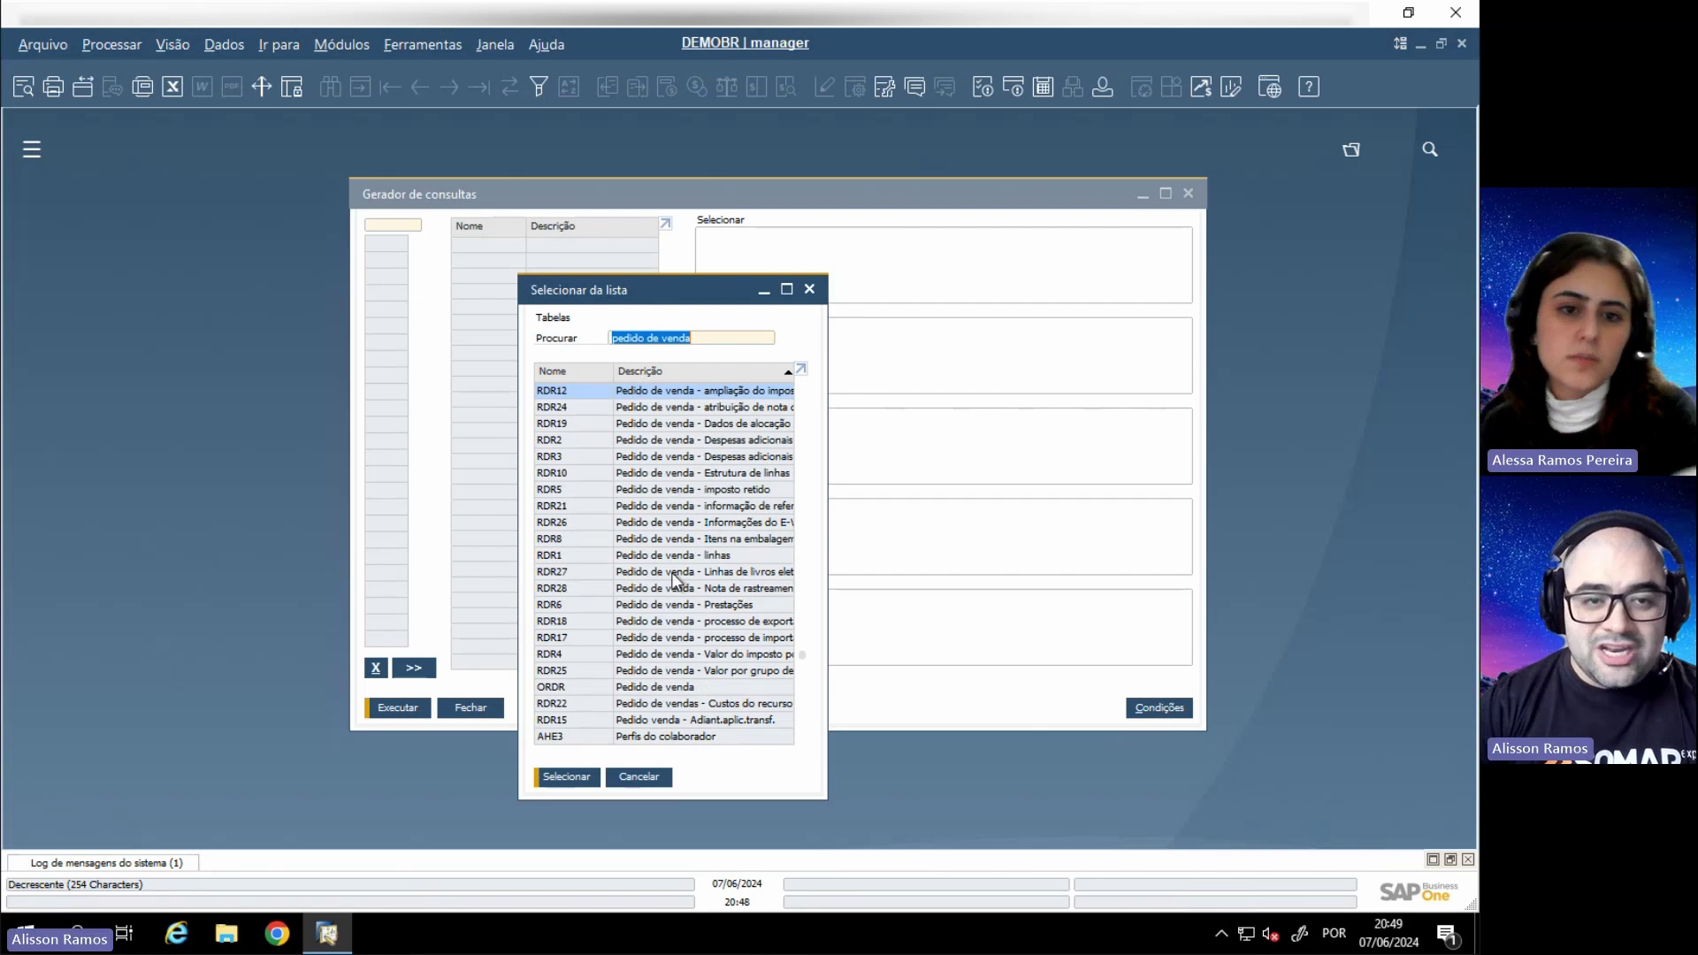
left_click(603, 692)
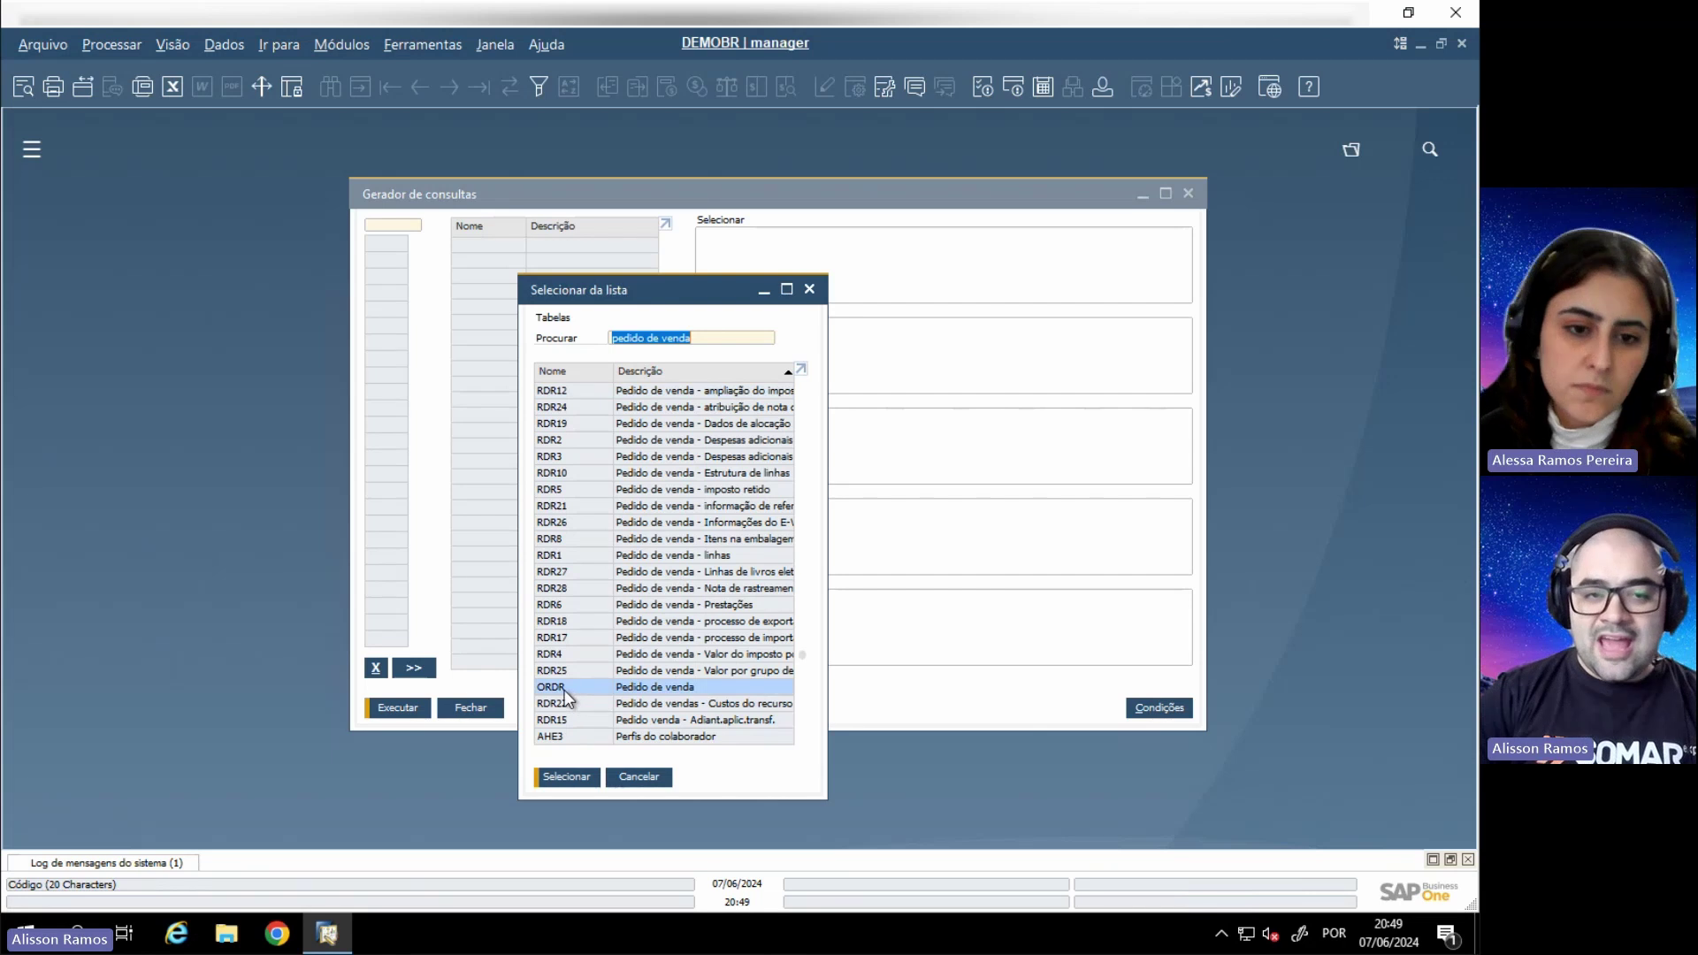
left_click(652, 556)
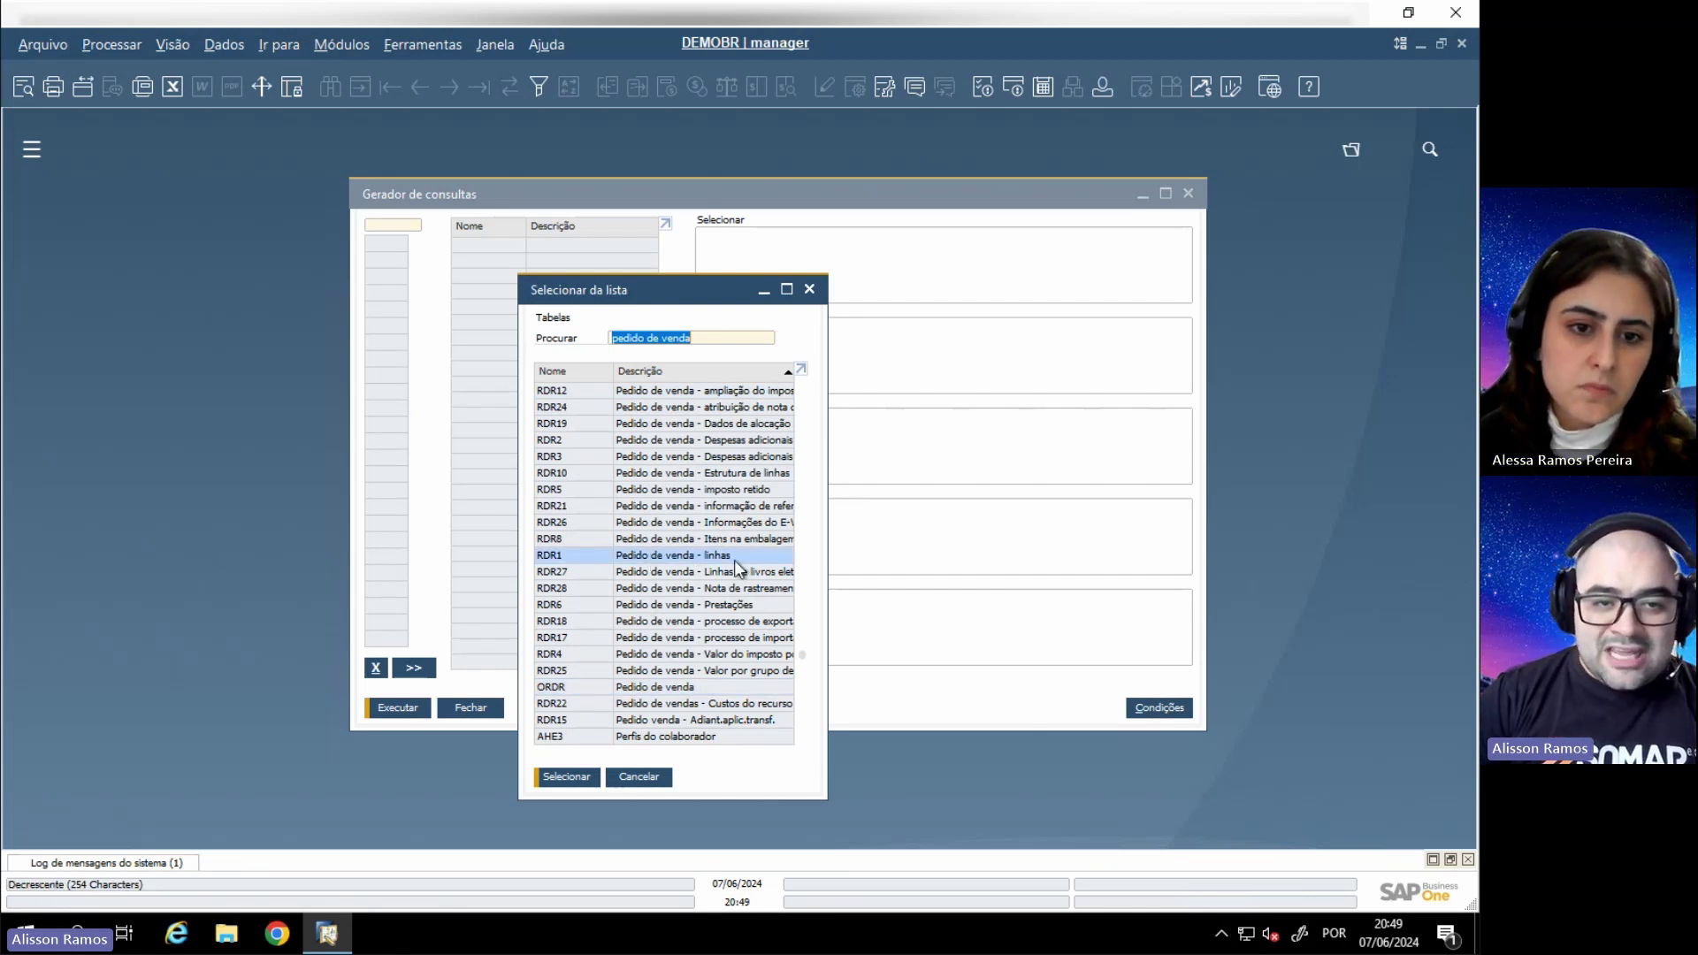
Widen the table selection list, sort it by name and search for the tables starting with "RDR"
left_click(739, 605)
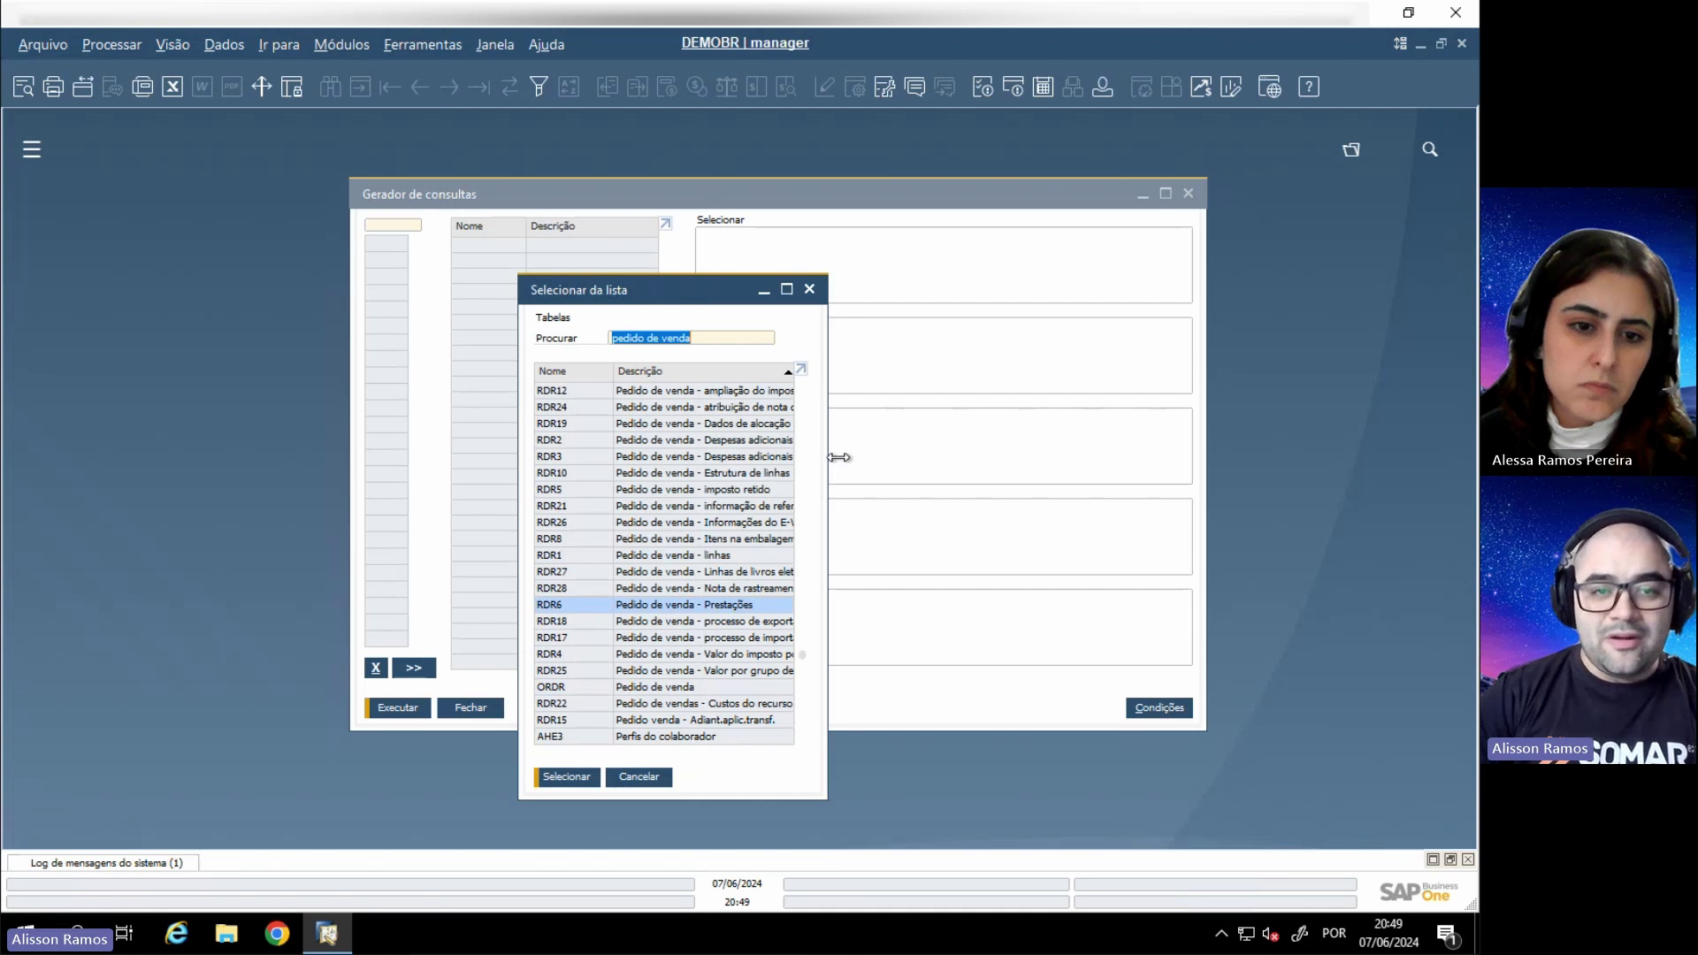
left_click_drag(825, 458, 1059, 460)
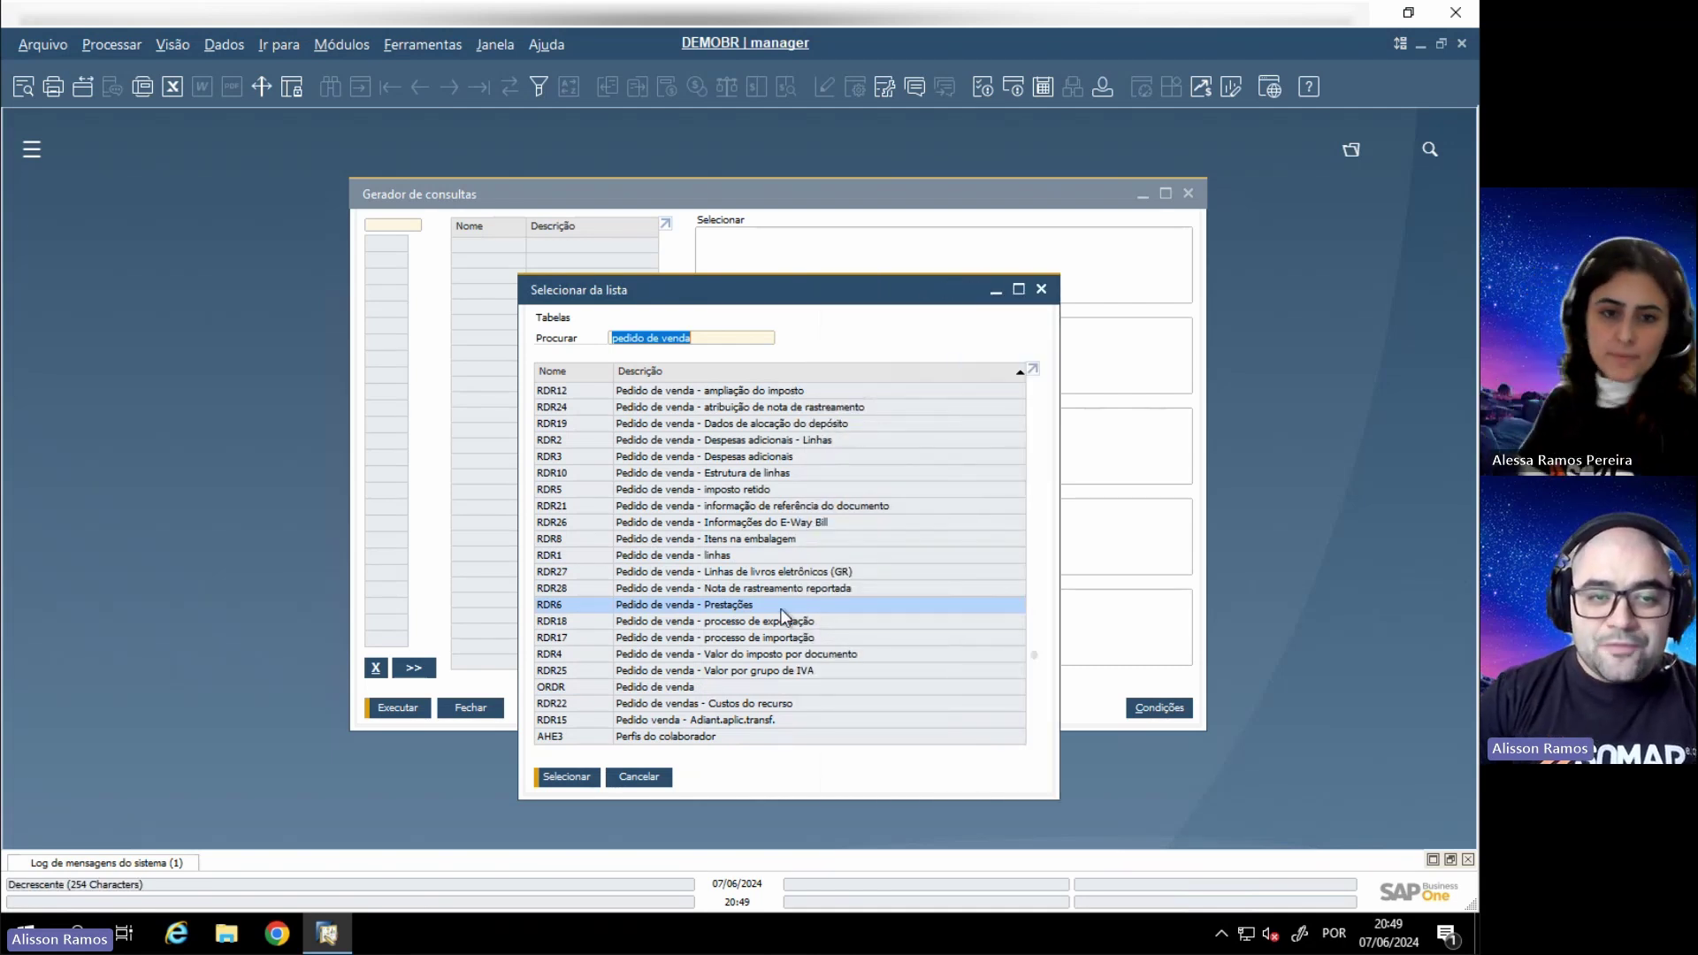
left_click(569, 370)
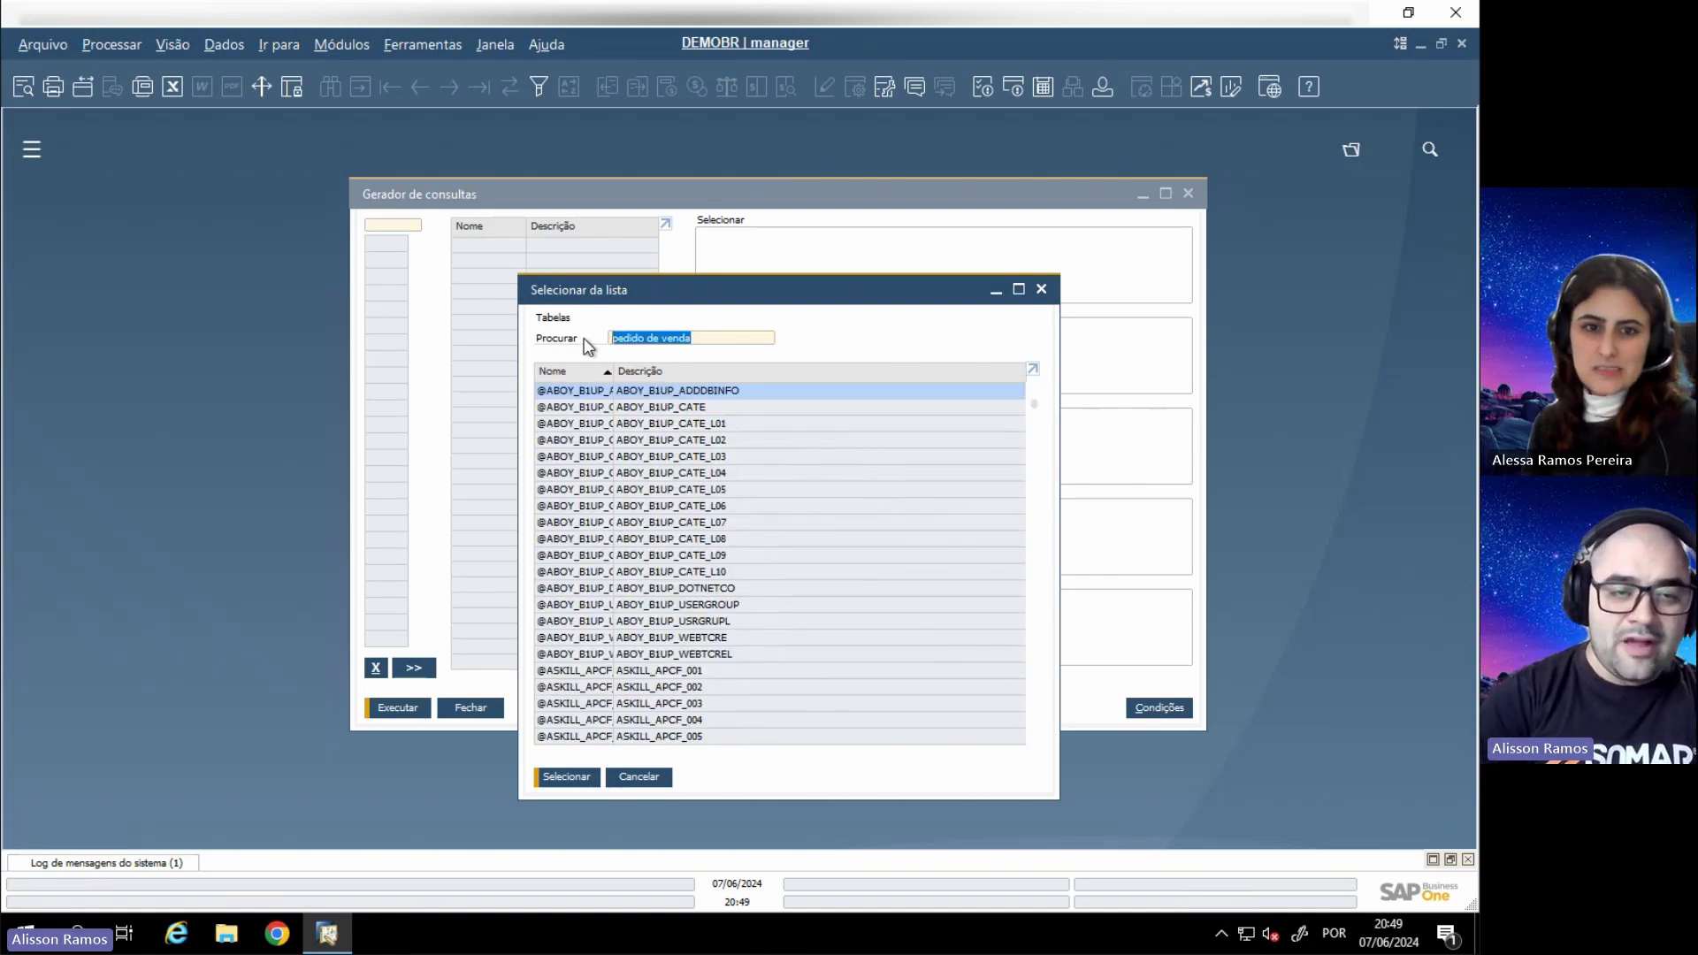
type("ORD")
key("BackSpace")
key("BackSpace")
key("BackSpace")
type("D")
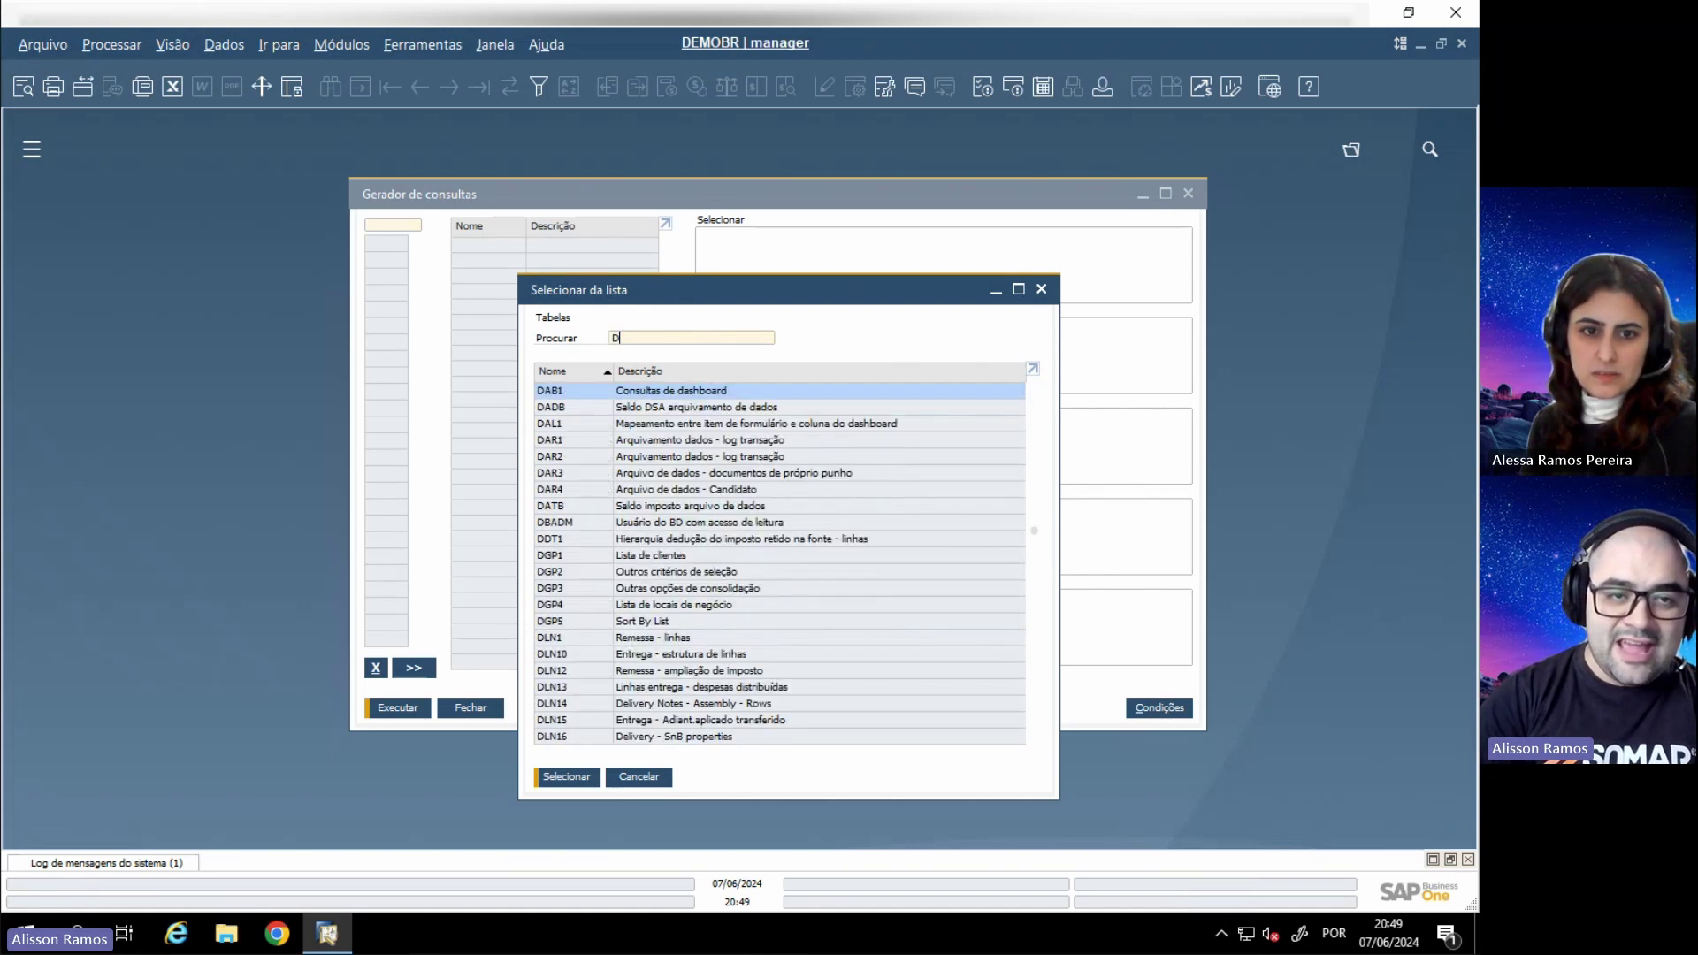
key("BackSpace")
type("RDR")
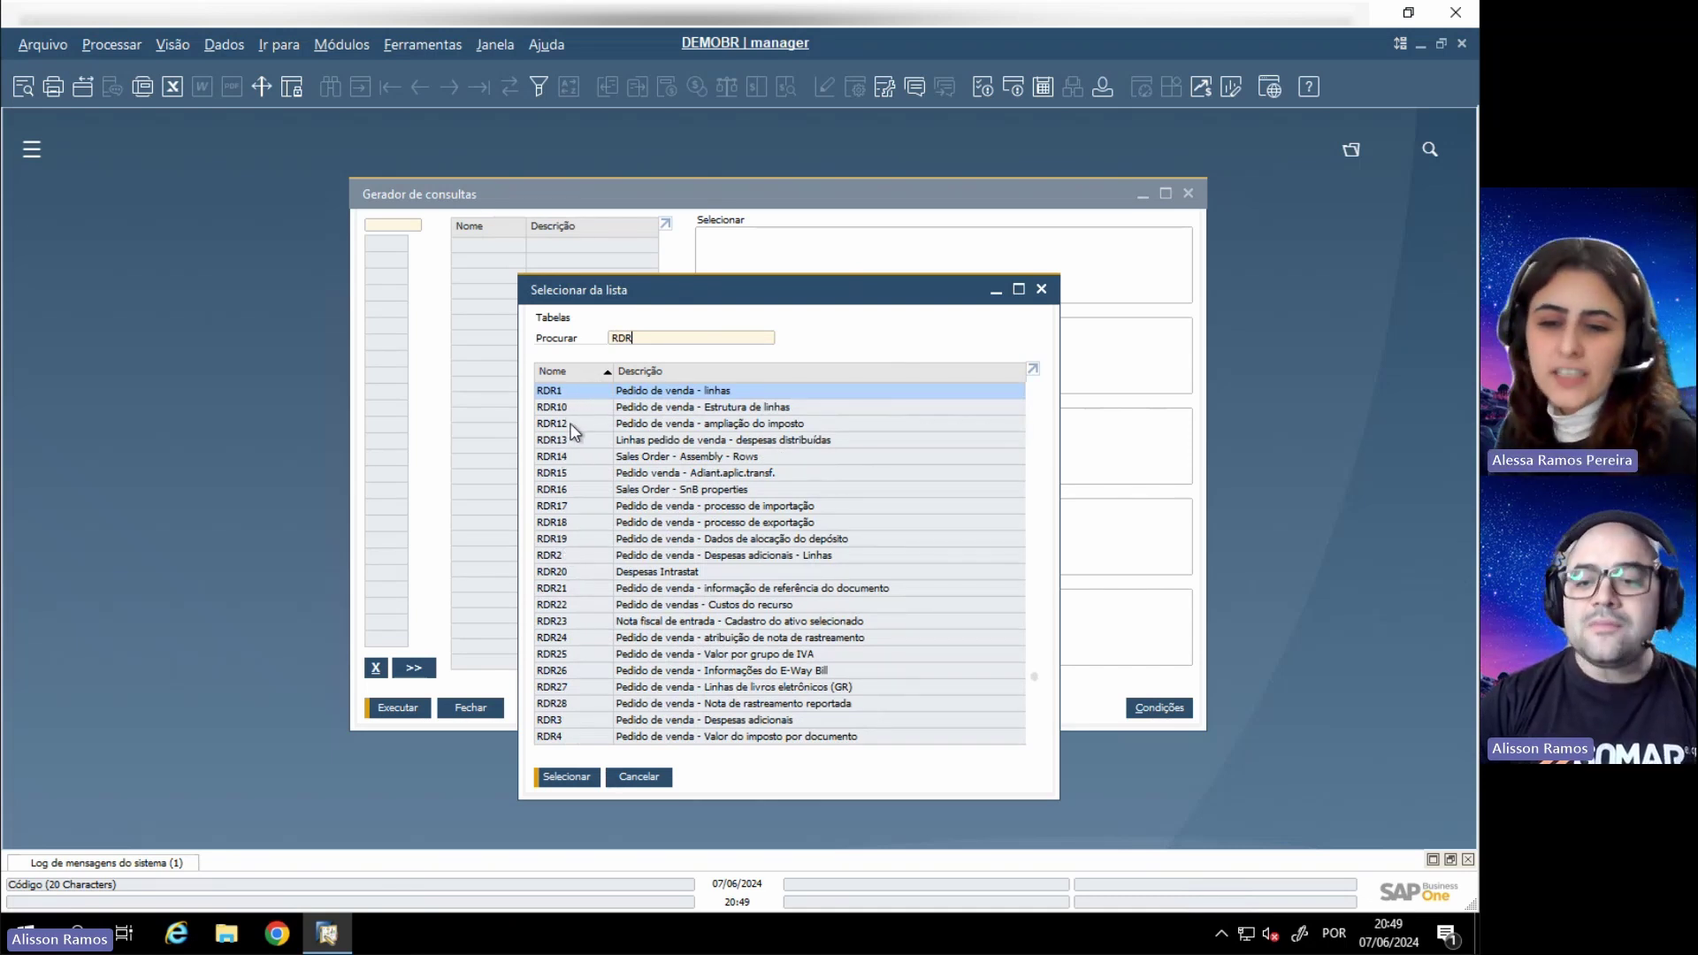
Sort the table list by description, search for "Pedido de Venda" and highlight the sales order table ORDR
left_click_drag(734, 281, 738, 247)
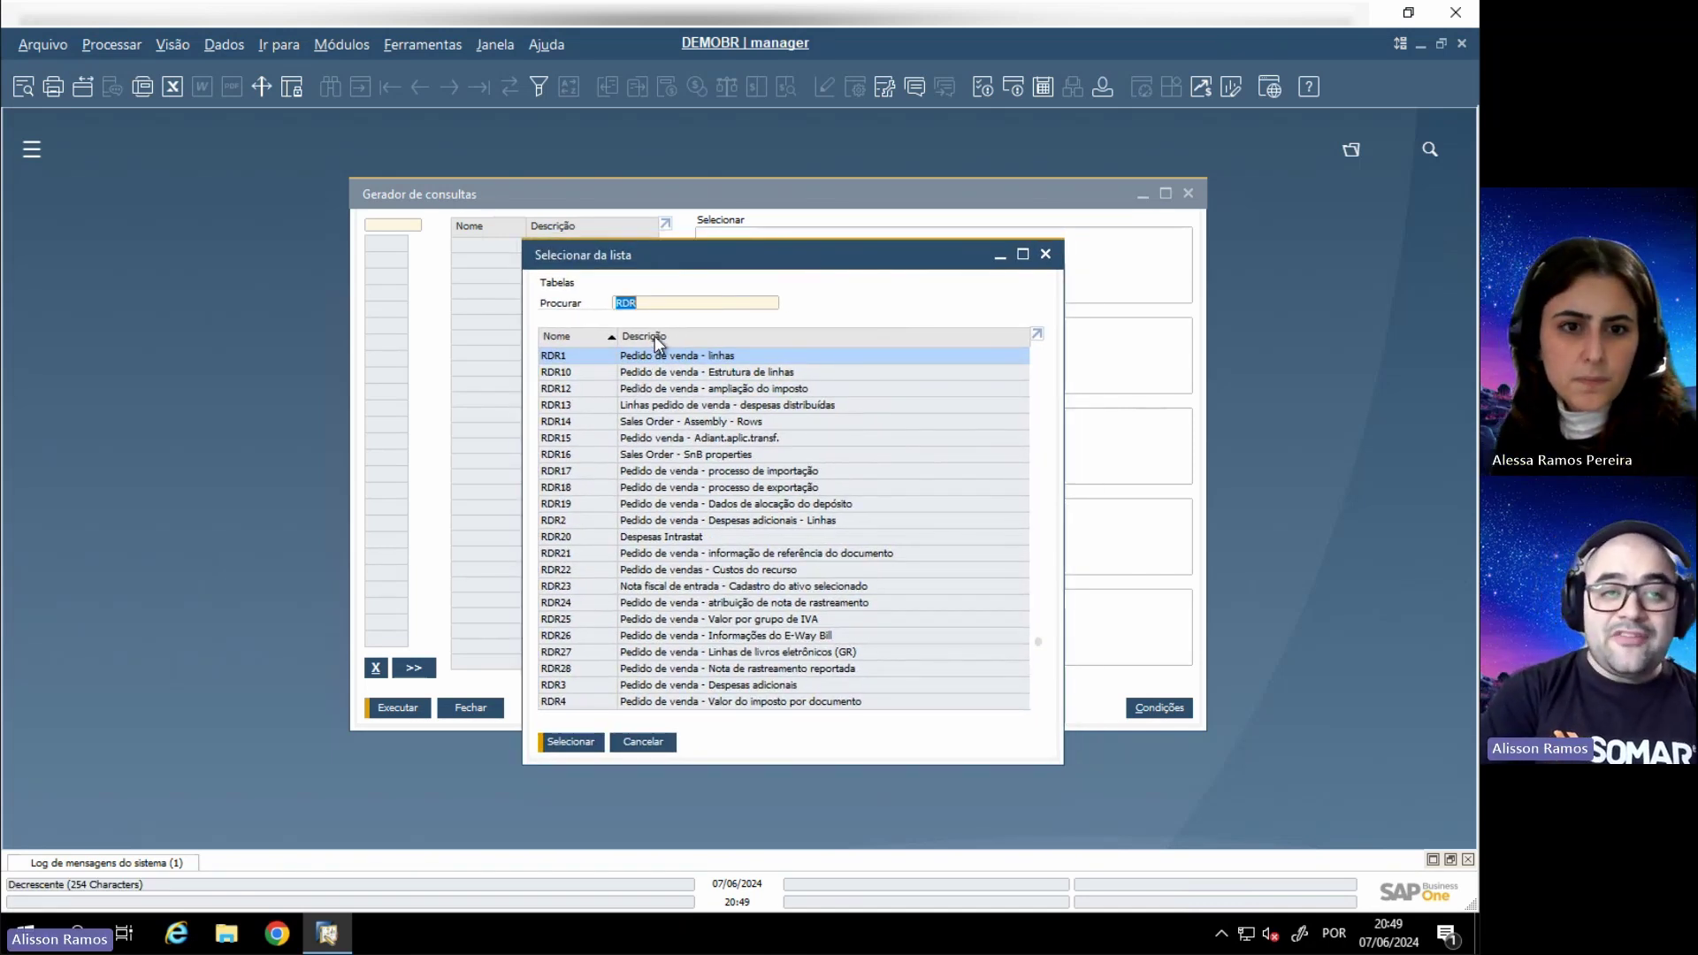
key("BackSpace")
type("P")
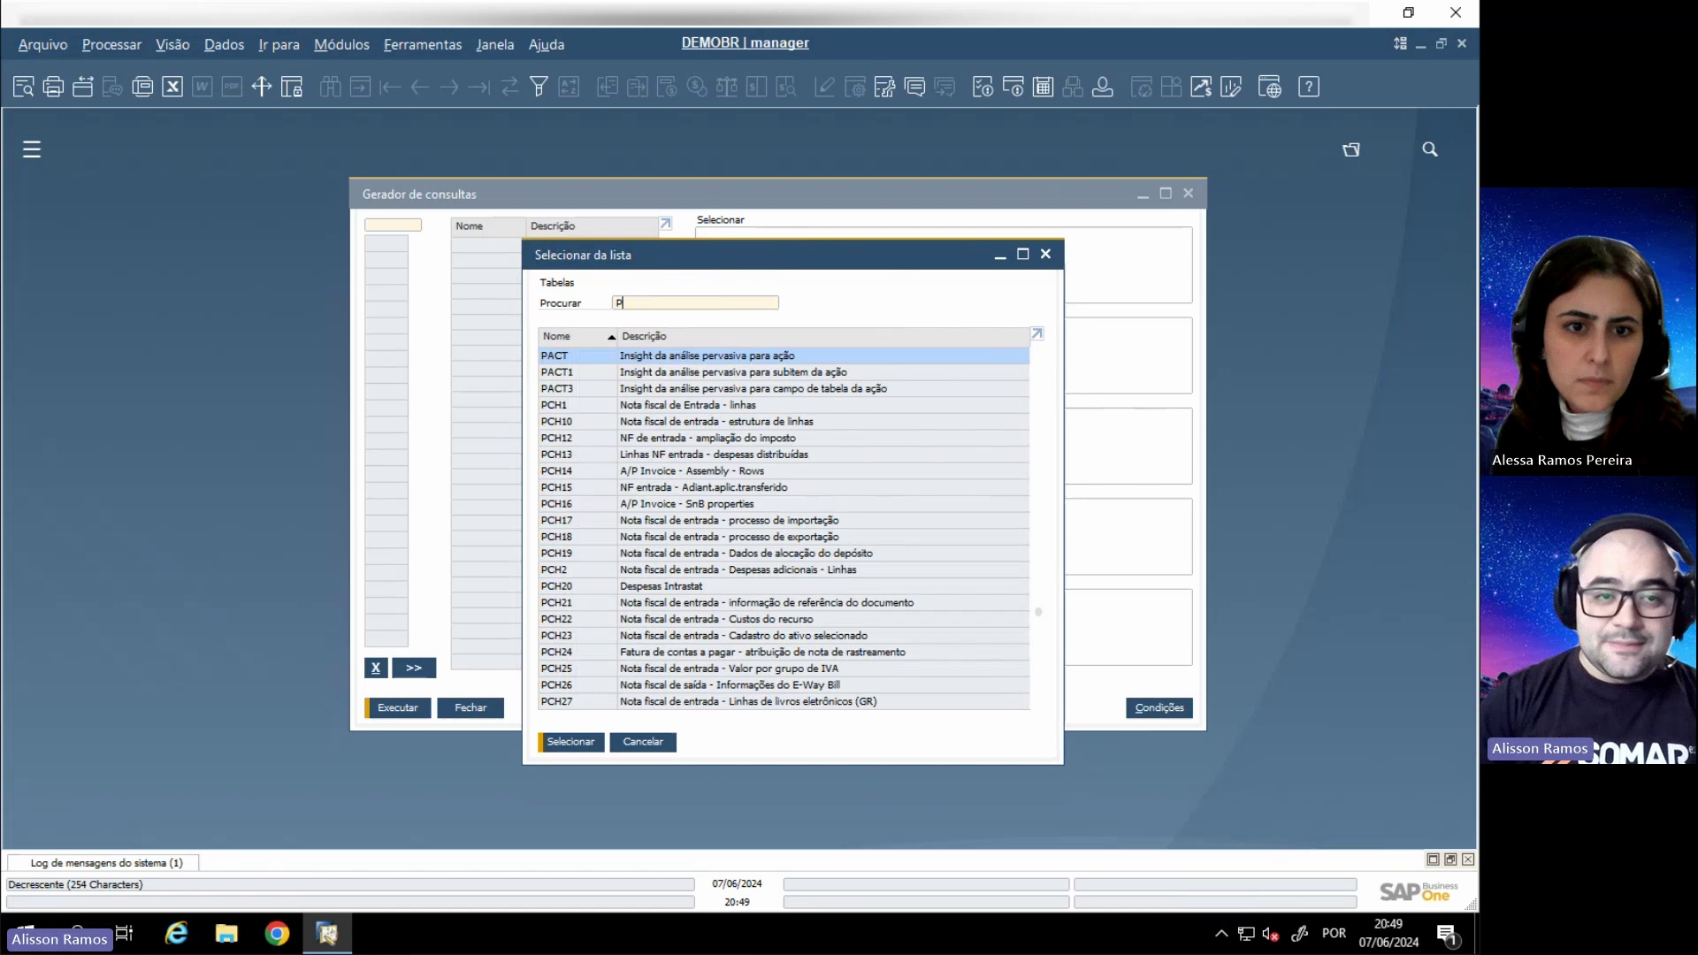
left_click(693, 336)
type("edi")
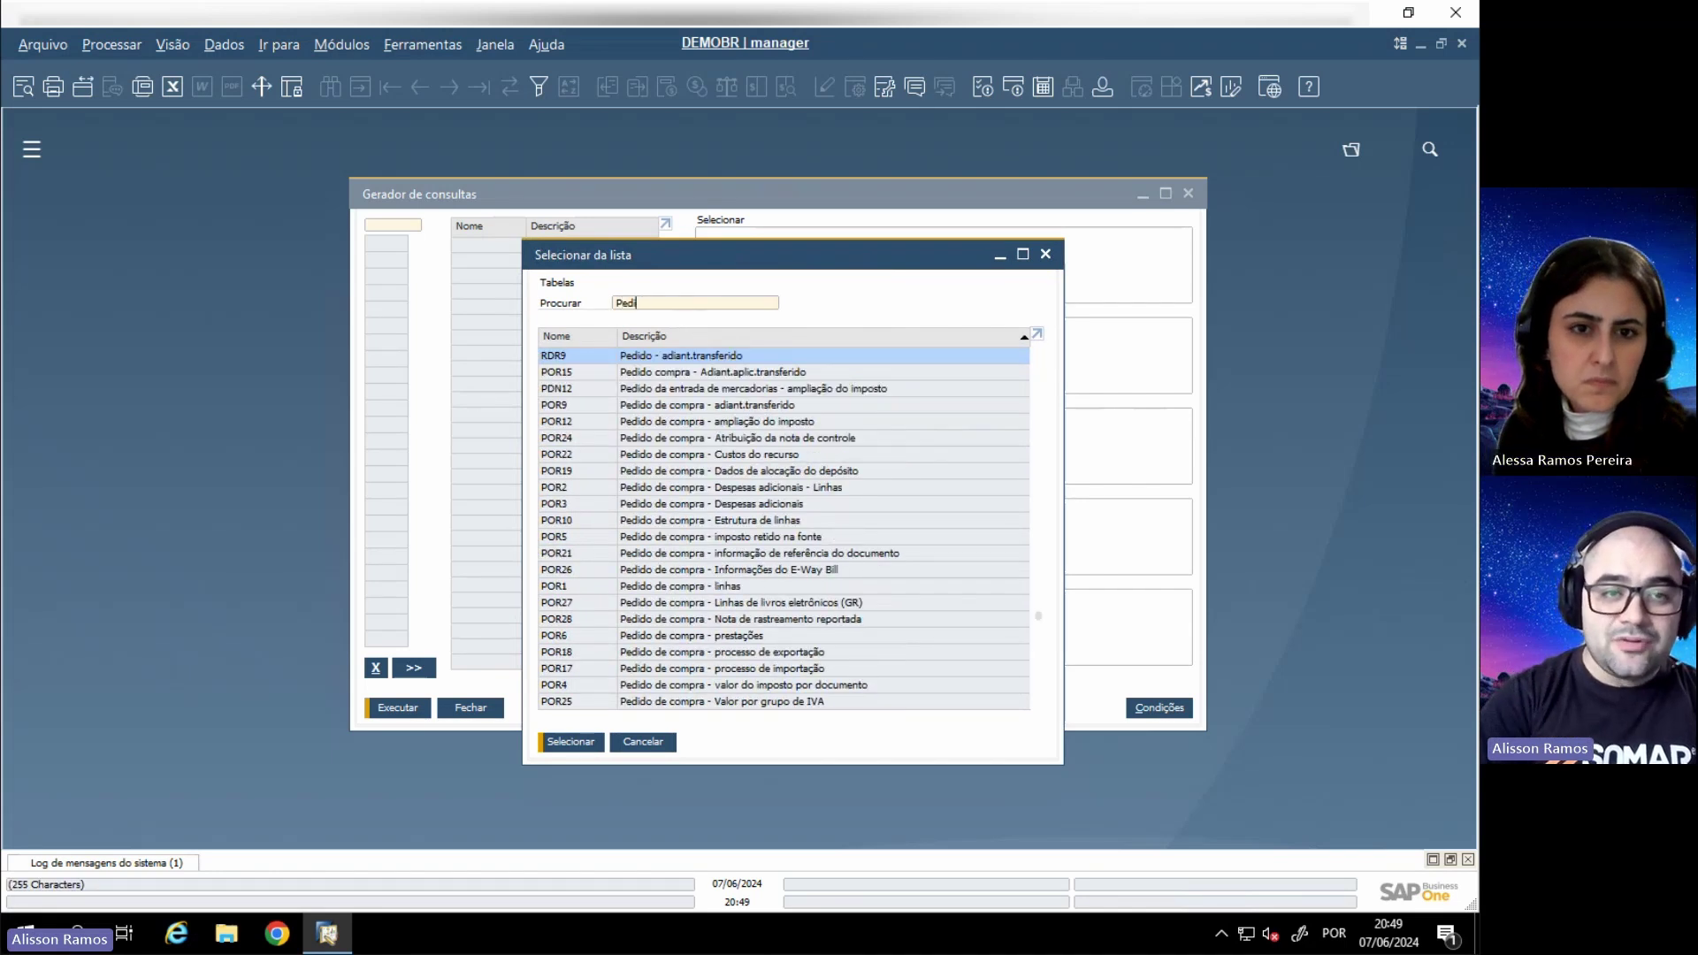
type("do de Venda")
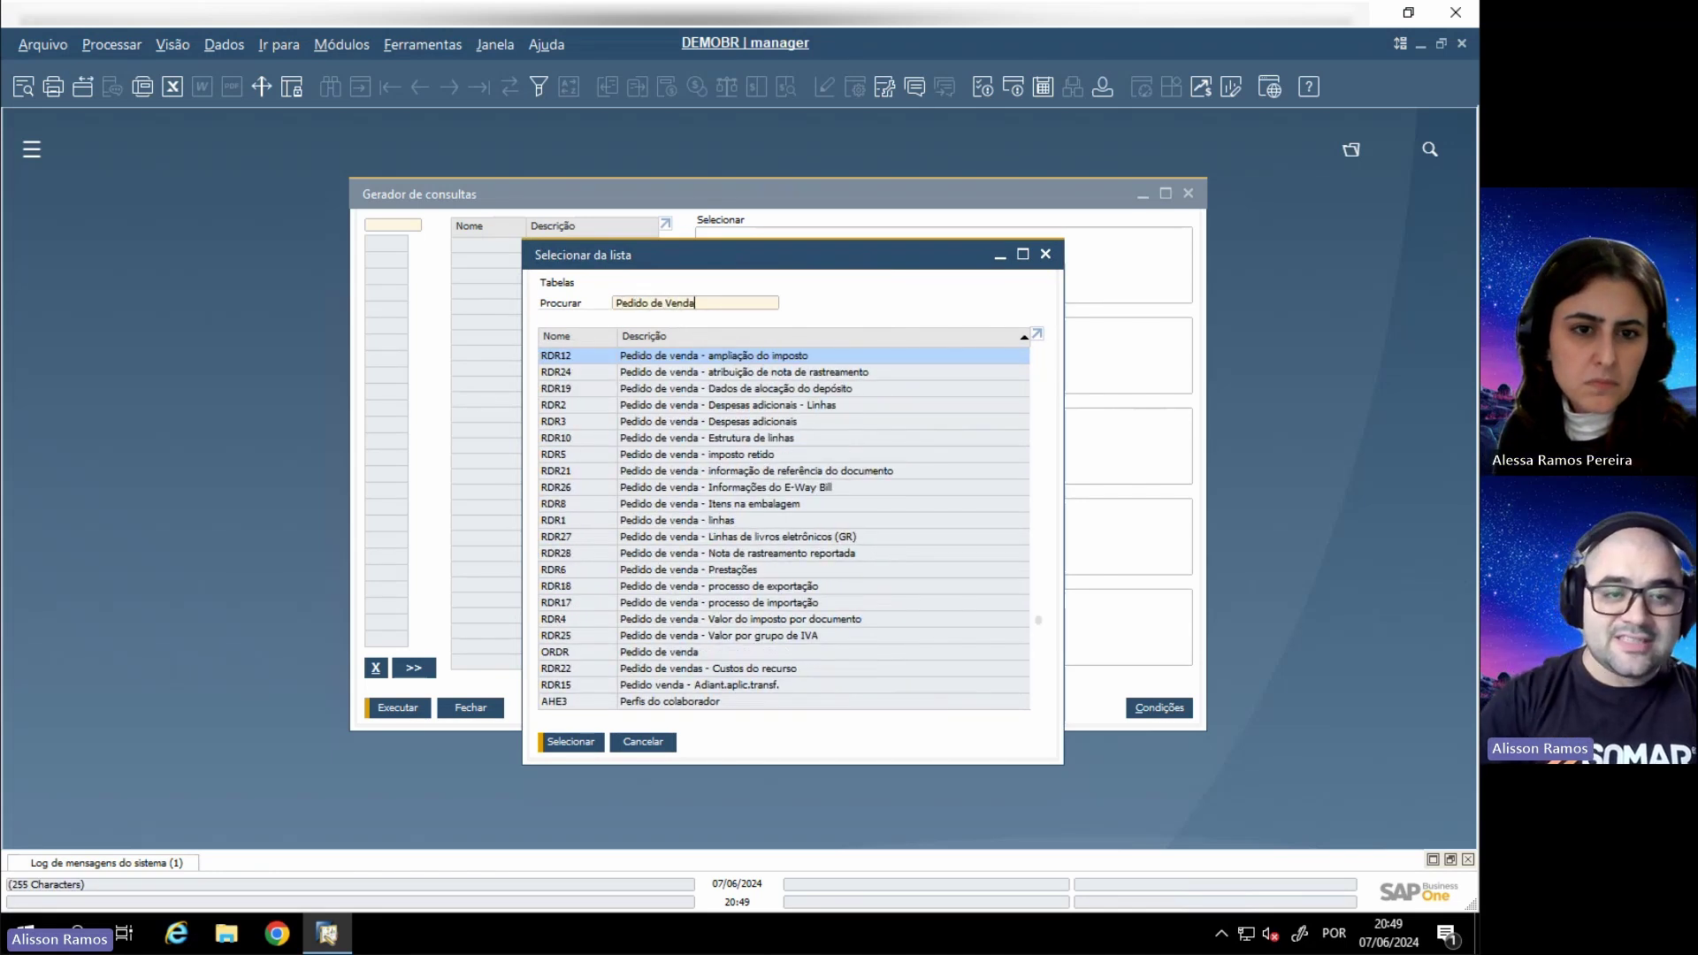
left_click(569, 652)
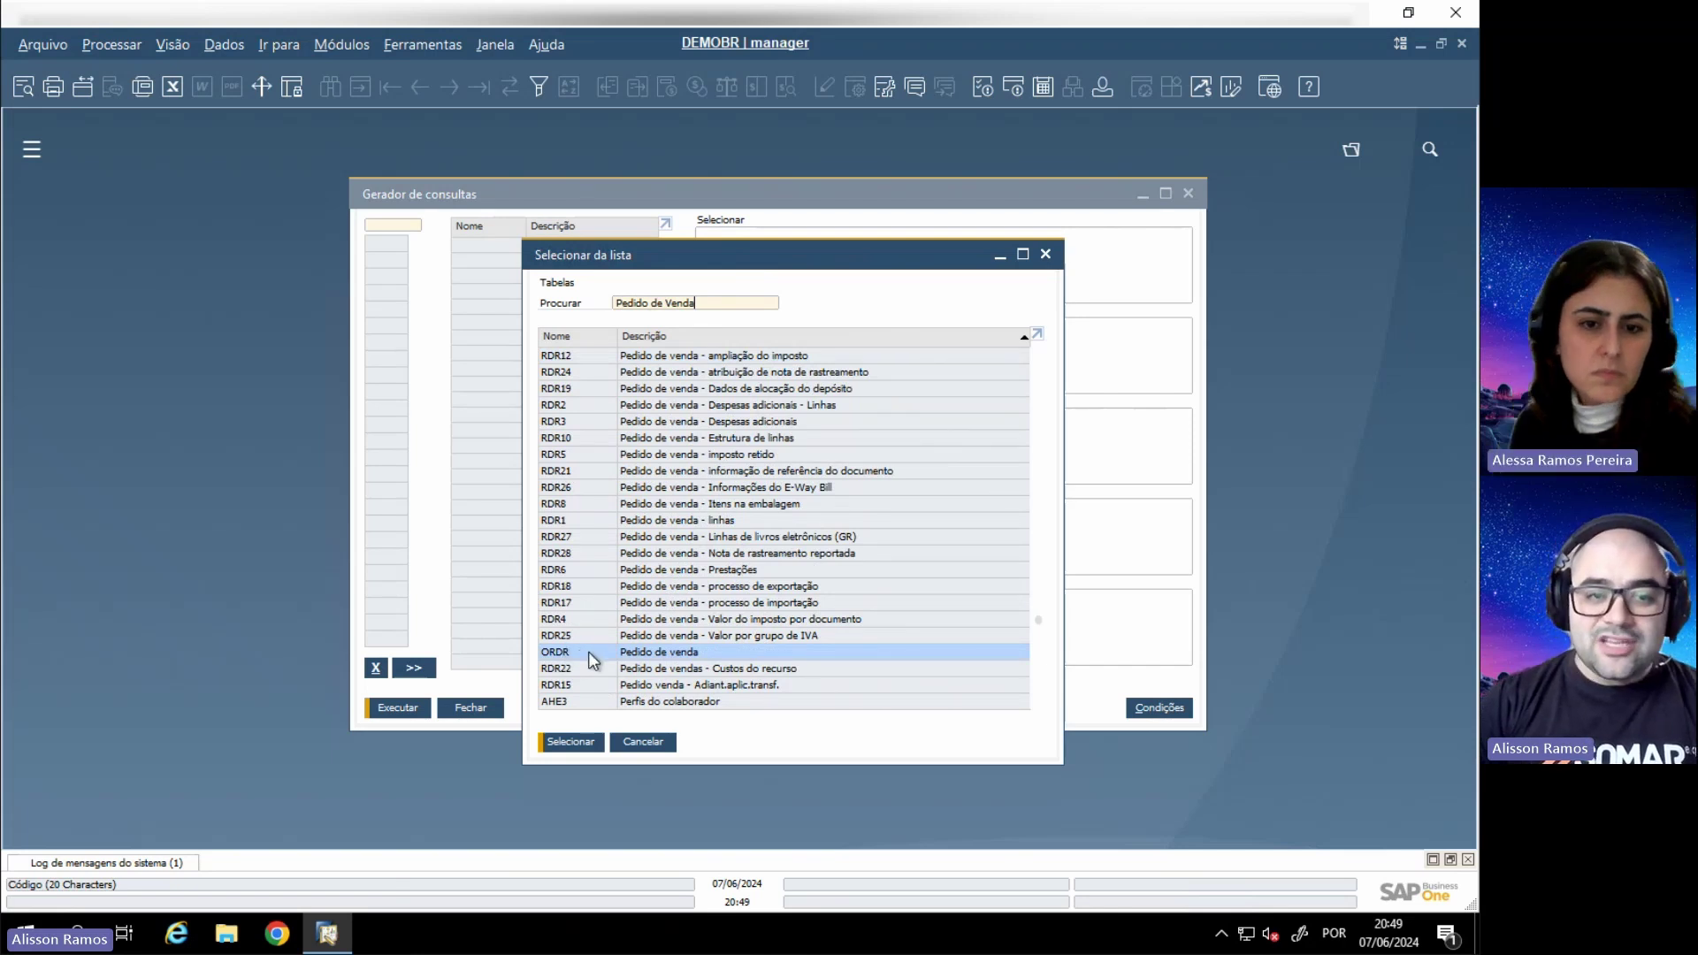
Search the table list for "Pedido de Comp" and add the purchase order table OPOR to the query
key("BackSpace")
key("BackSpace")
key("BackSpace")
key("BackSpace")
key("BackSpace")
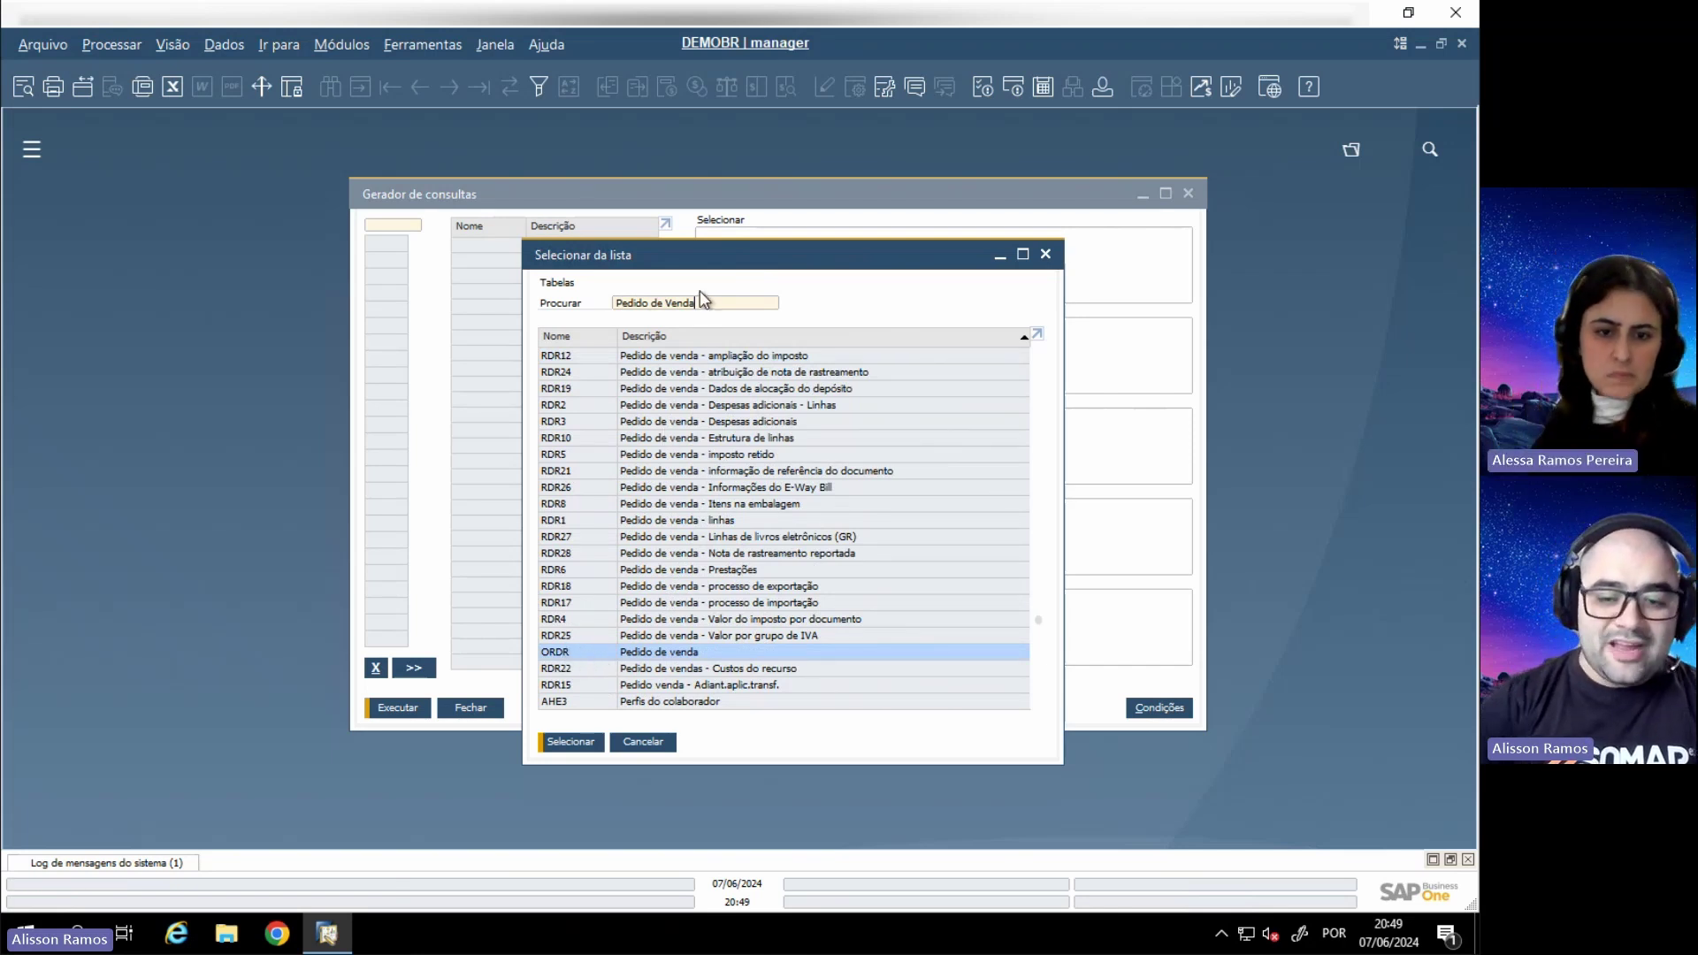
type("Comp")
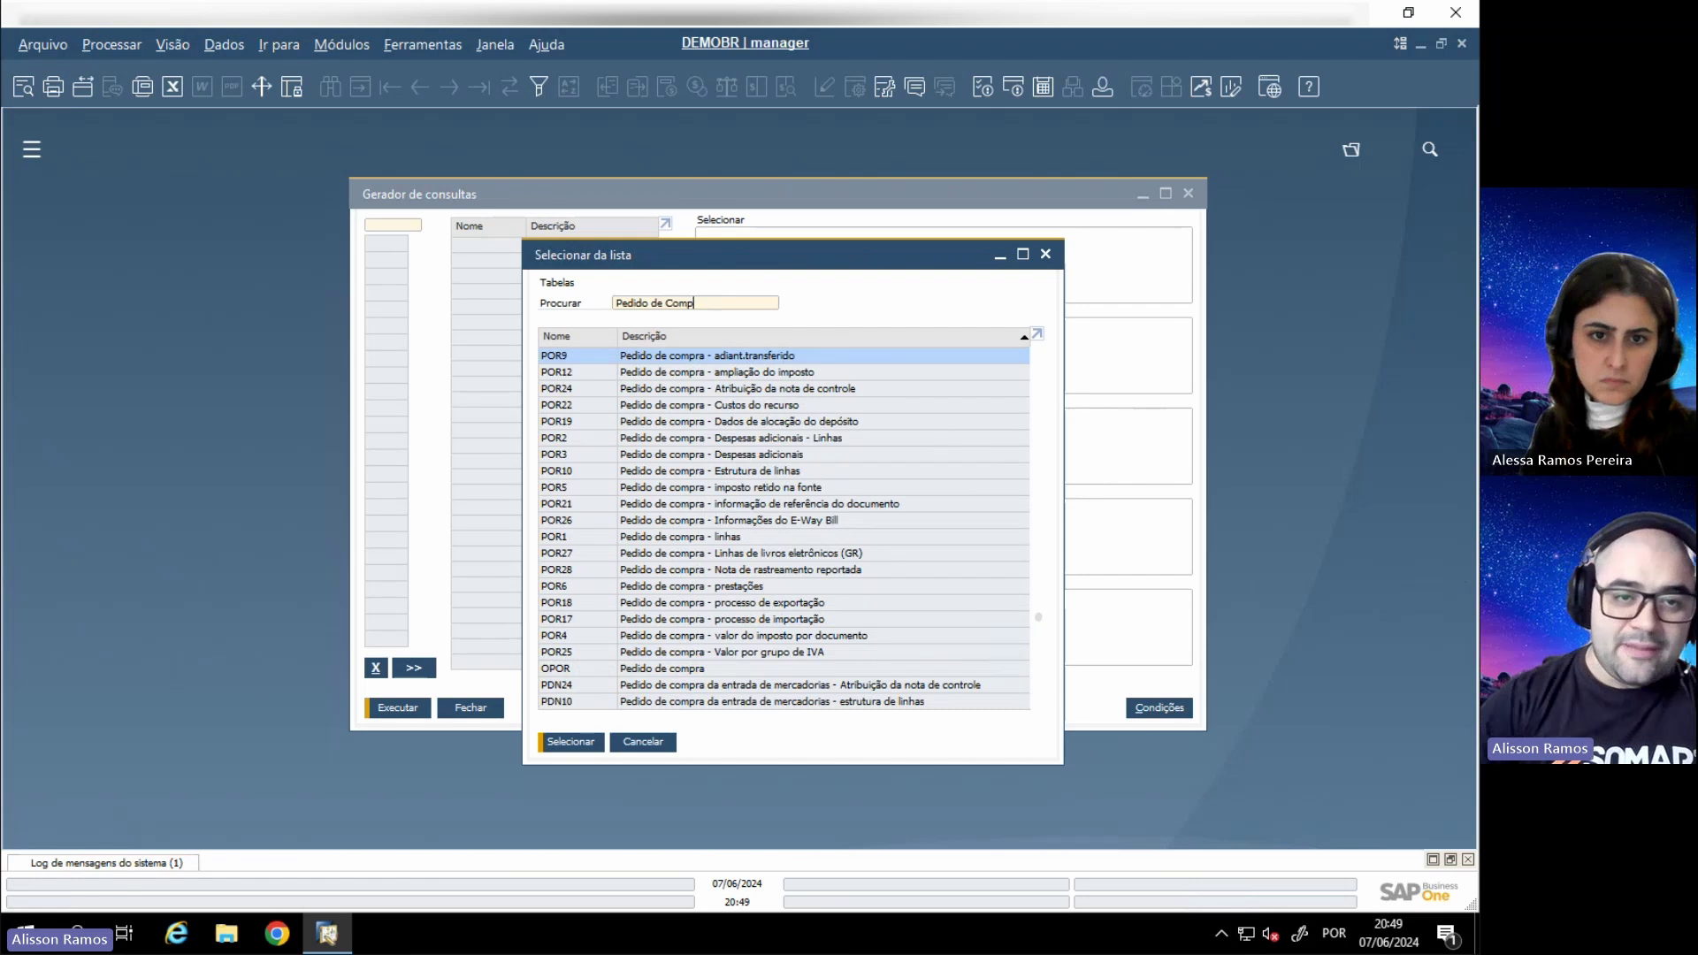
left_click(653, 669)
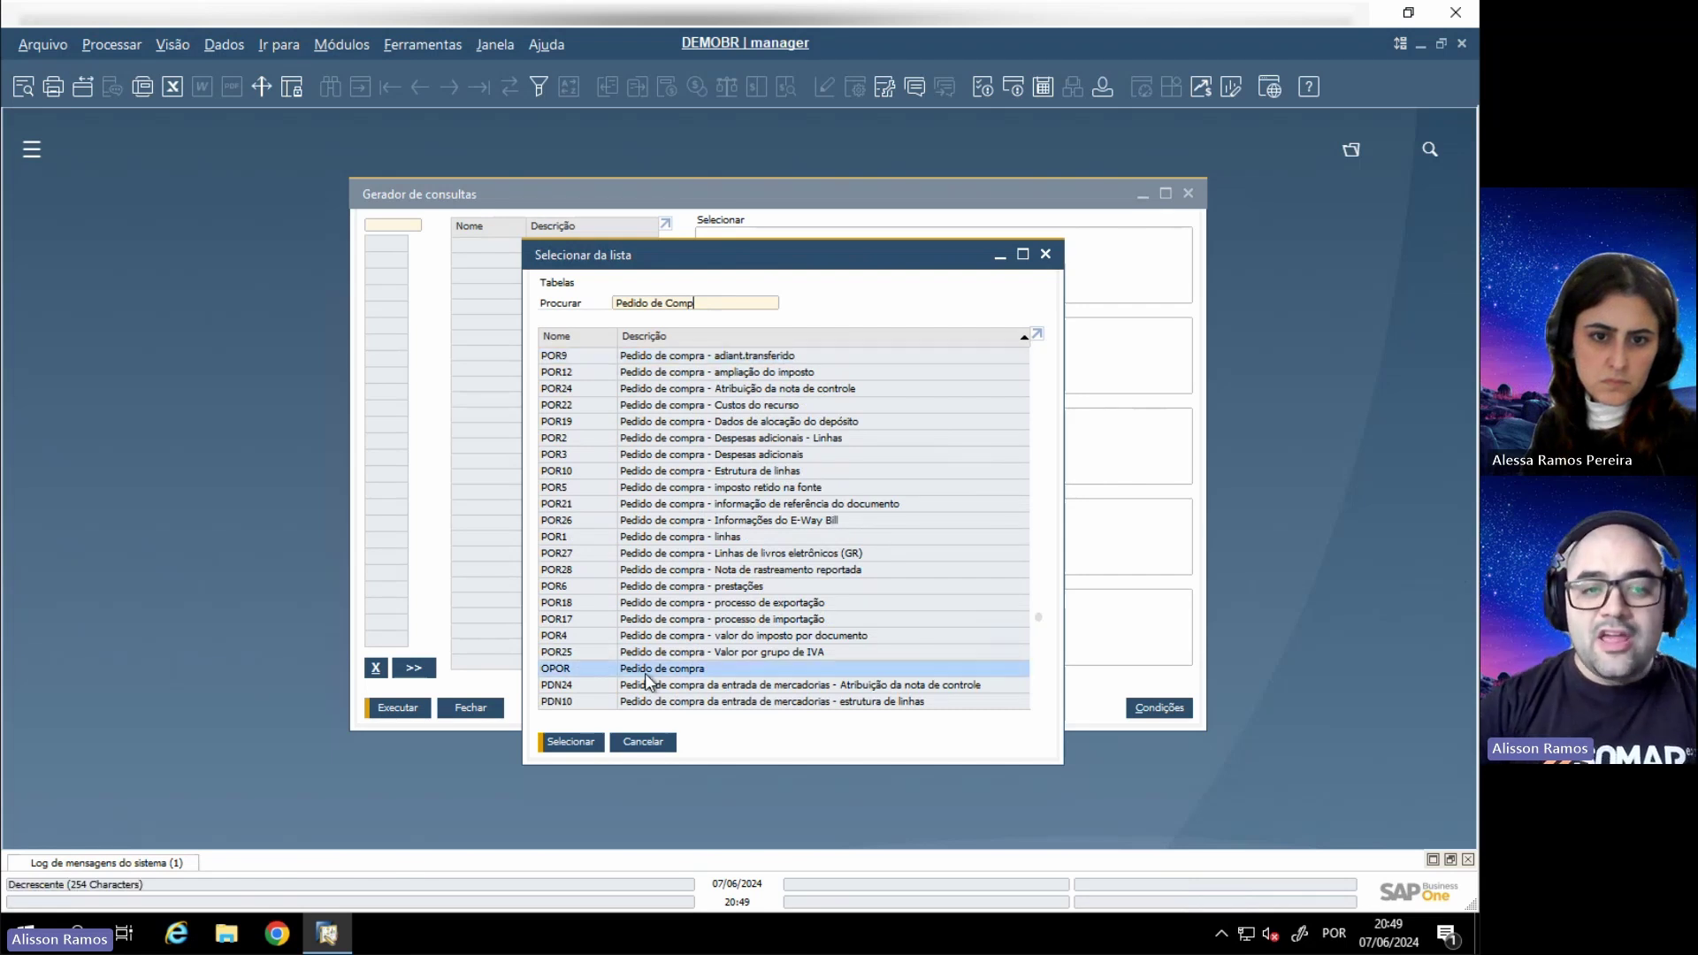
double_click(581, 670)
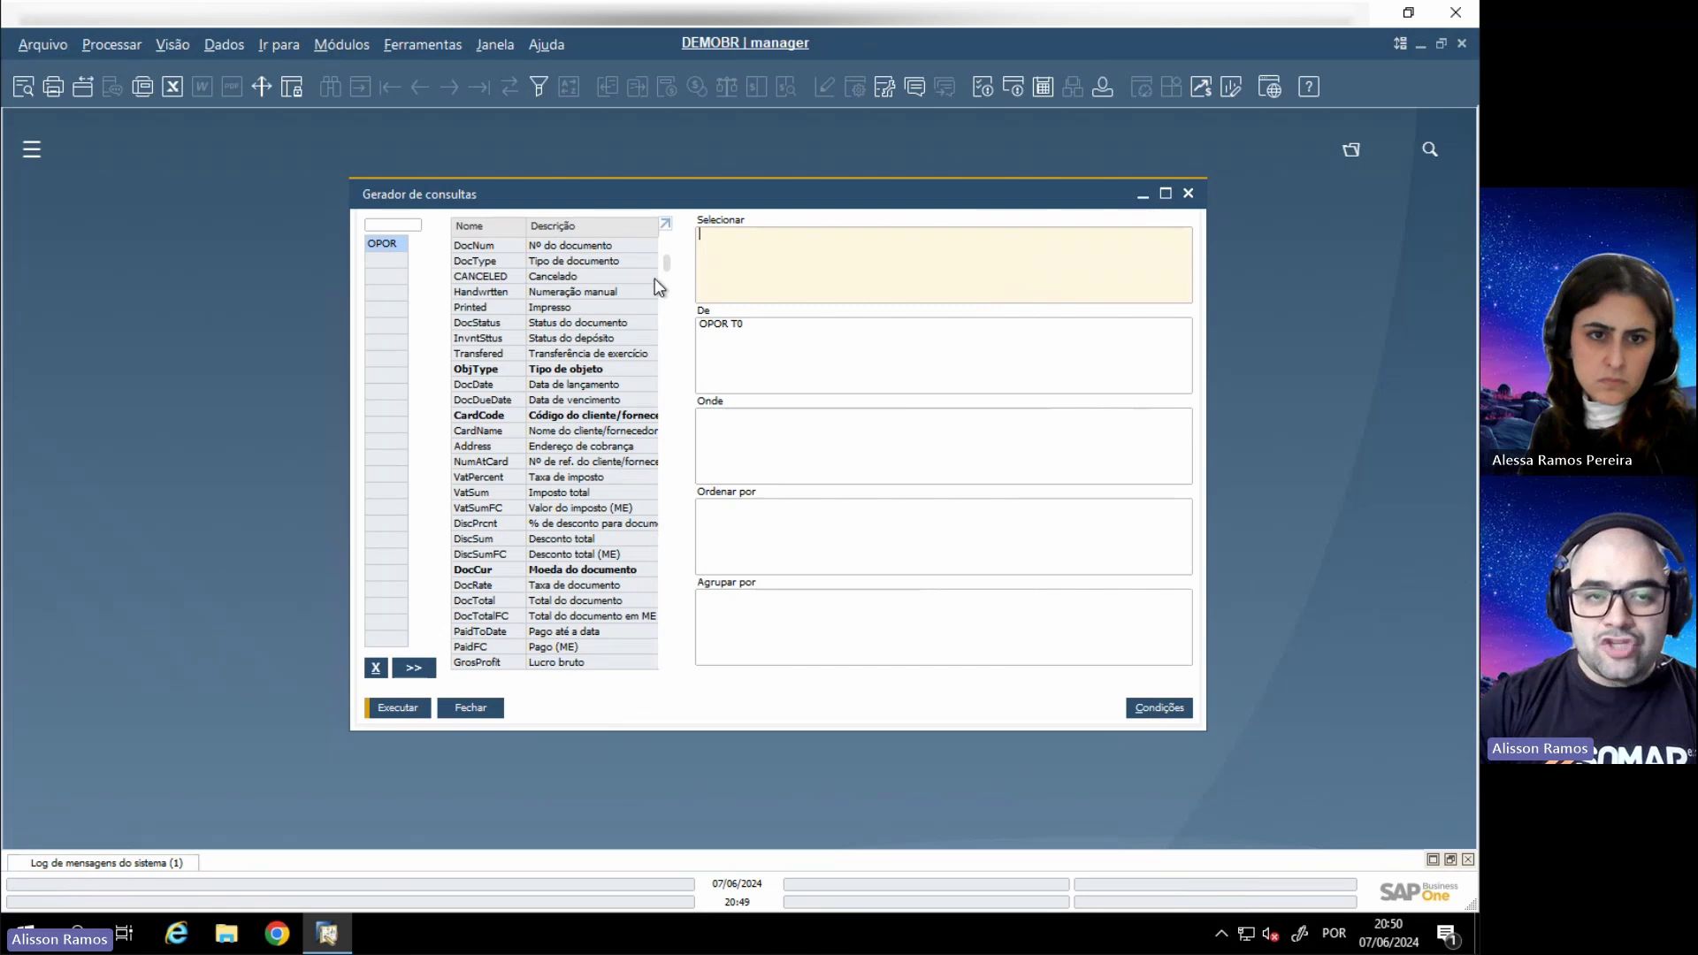
Reopen the table list, search the descriptions for "Pedido de comp" and add the purchase order lines table POR1 to the query
mouse_move(667, 263)
left_mouse_down()
mouse_move(669, 619)
mouse_move(668, 259)
left_mouse_up()
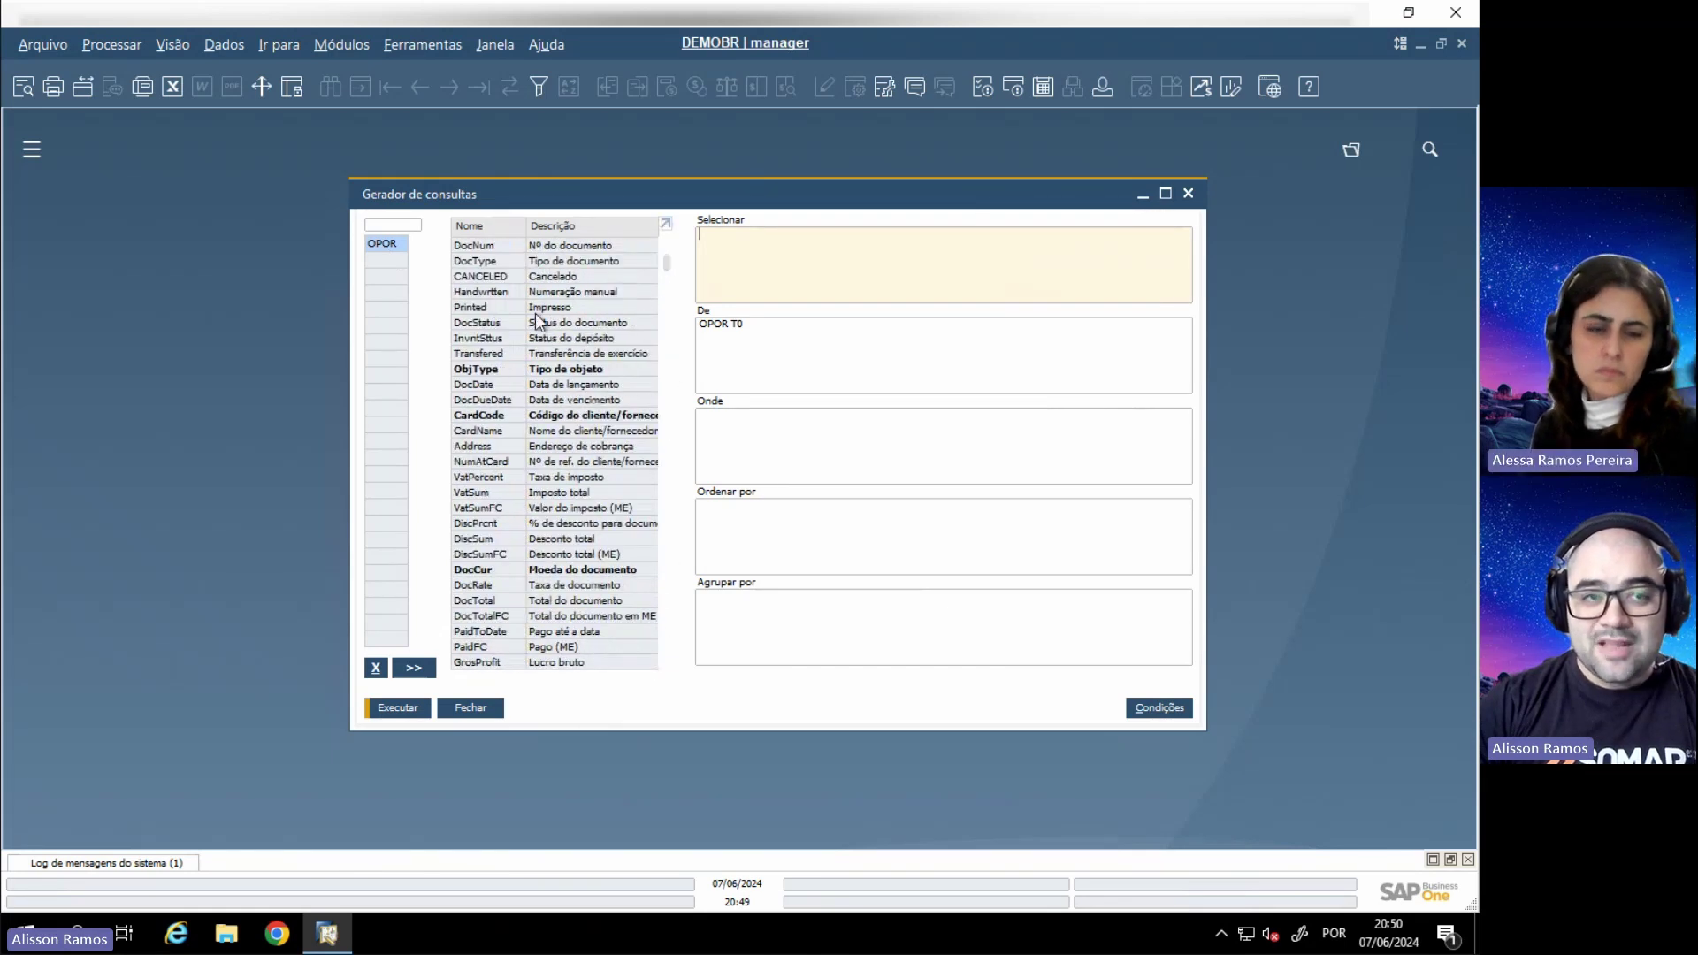
left_click(408, 225)
key("Tab")
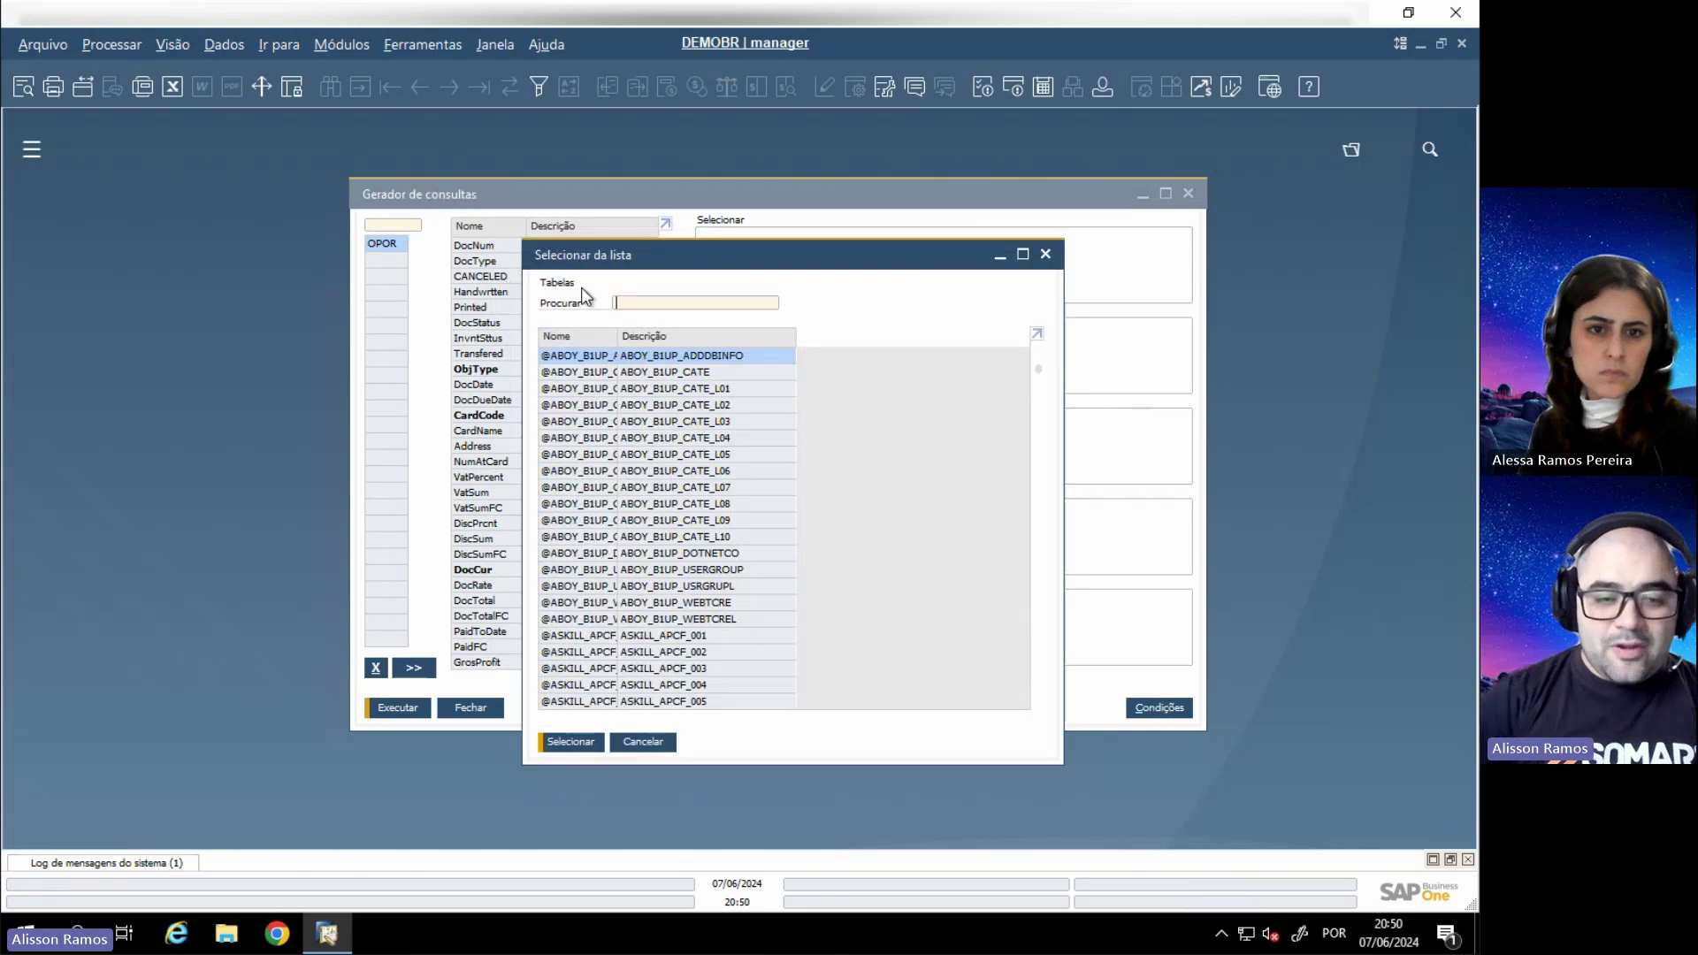
left_click(661, 334)
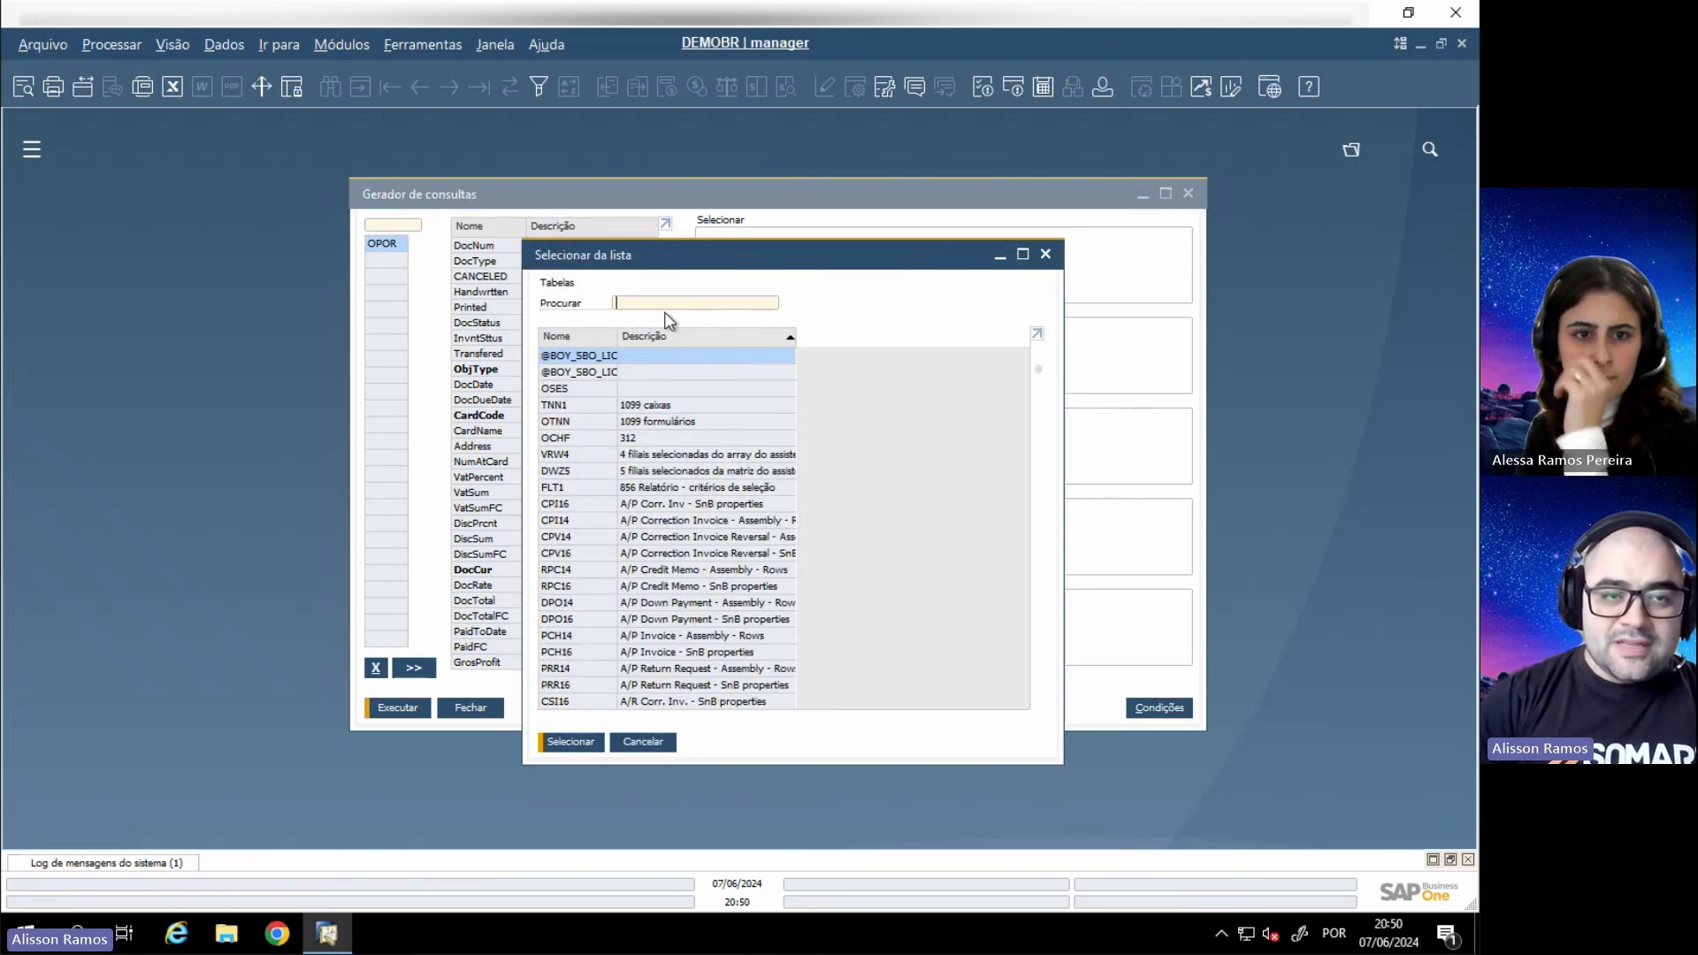
type("PEdido de comp")
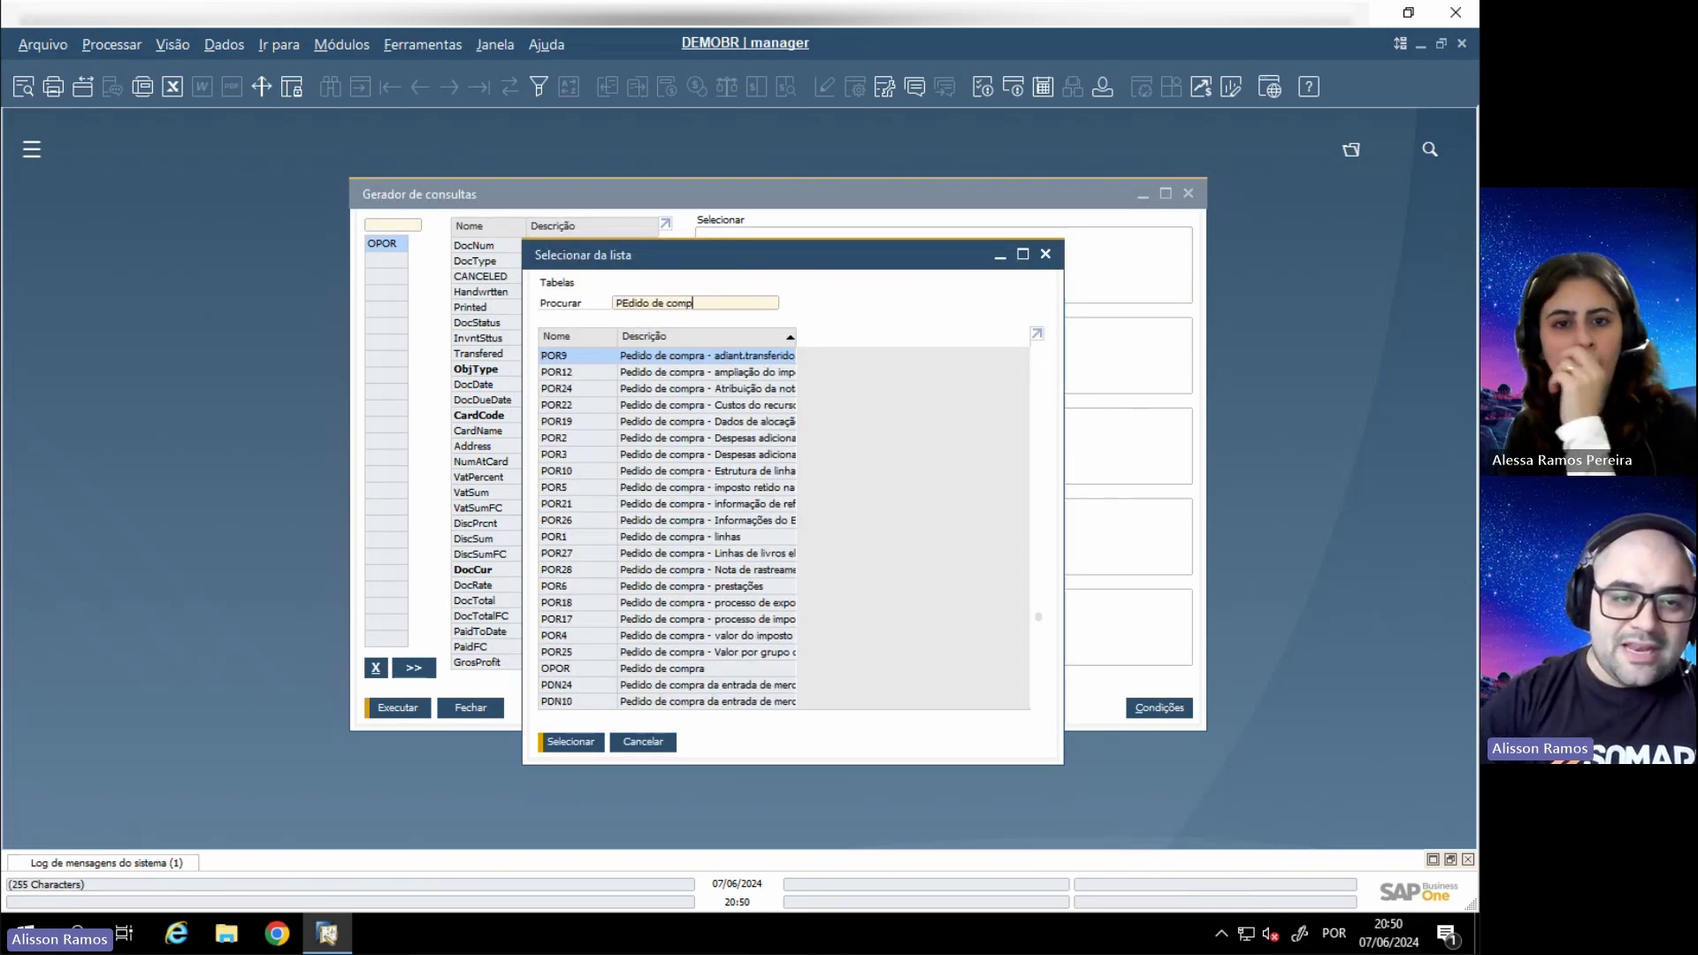
left_click(595, 536)
double_click(591, 539)
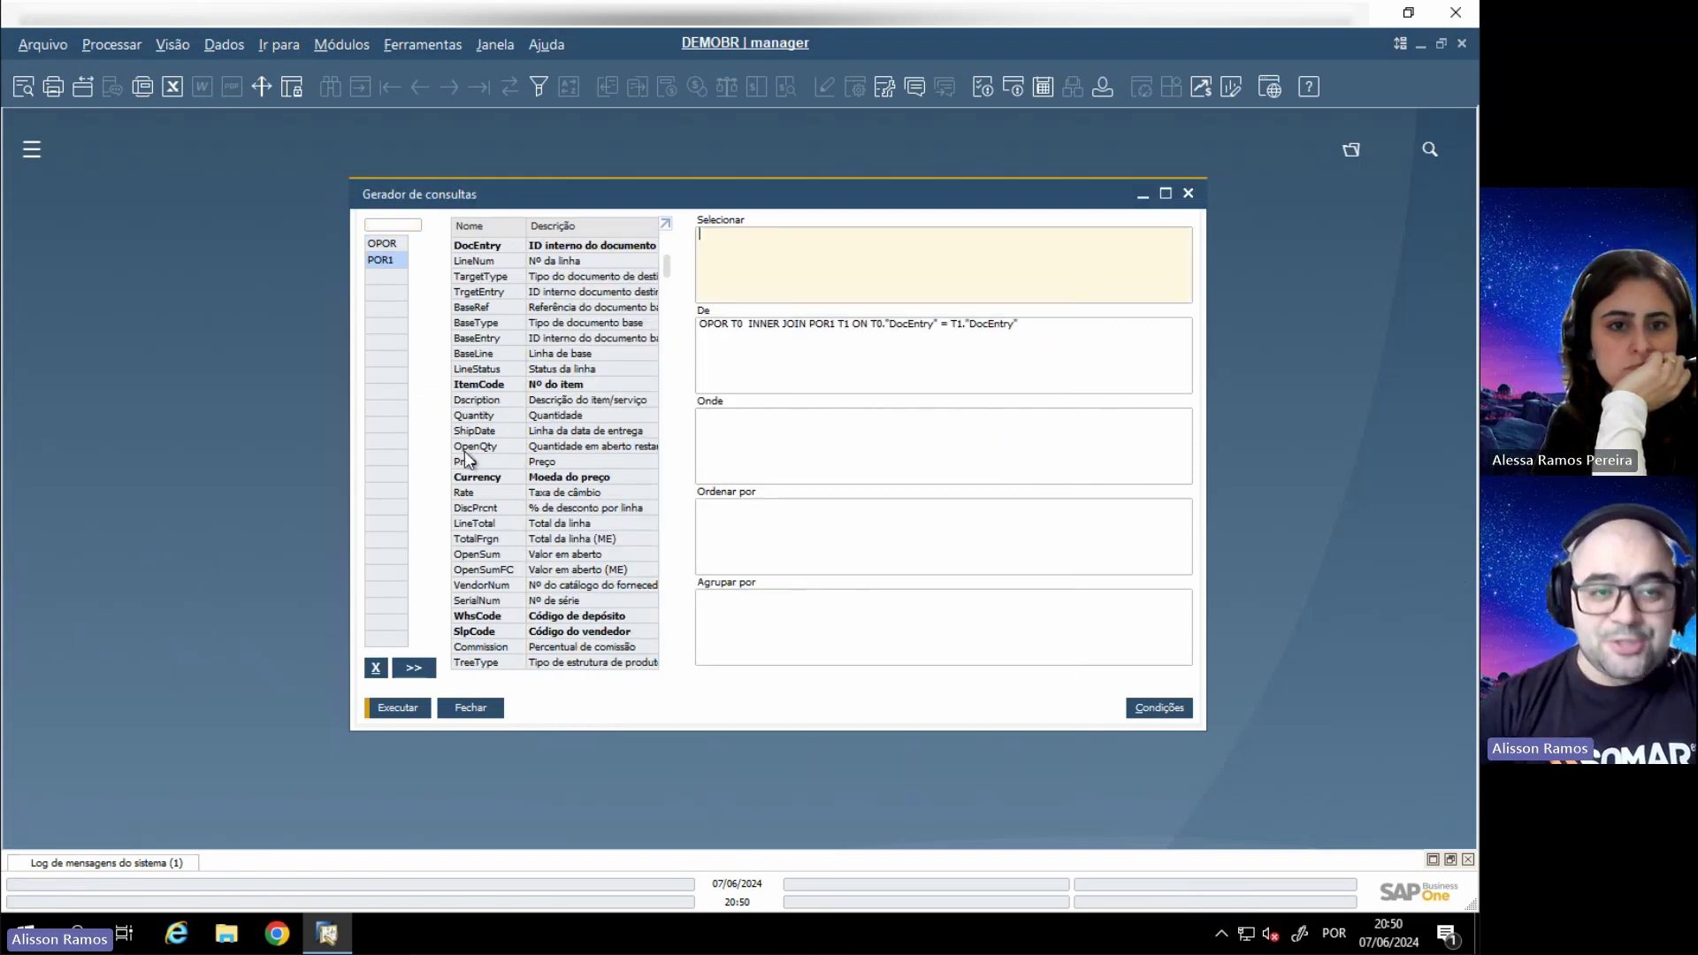
Compare the available fields of the OPOR header table and the POR1 lines table
left_click(373, 226)
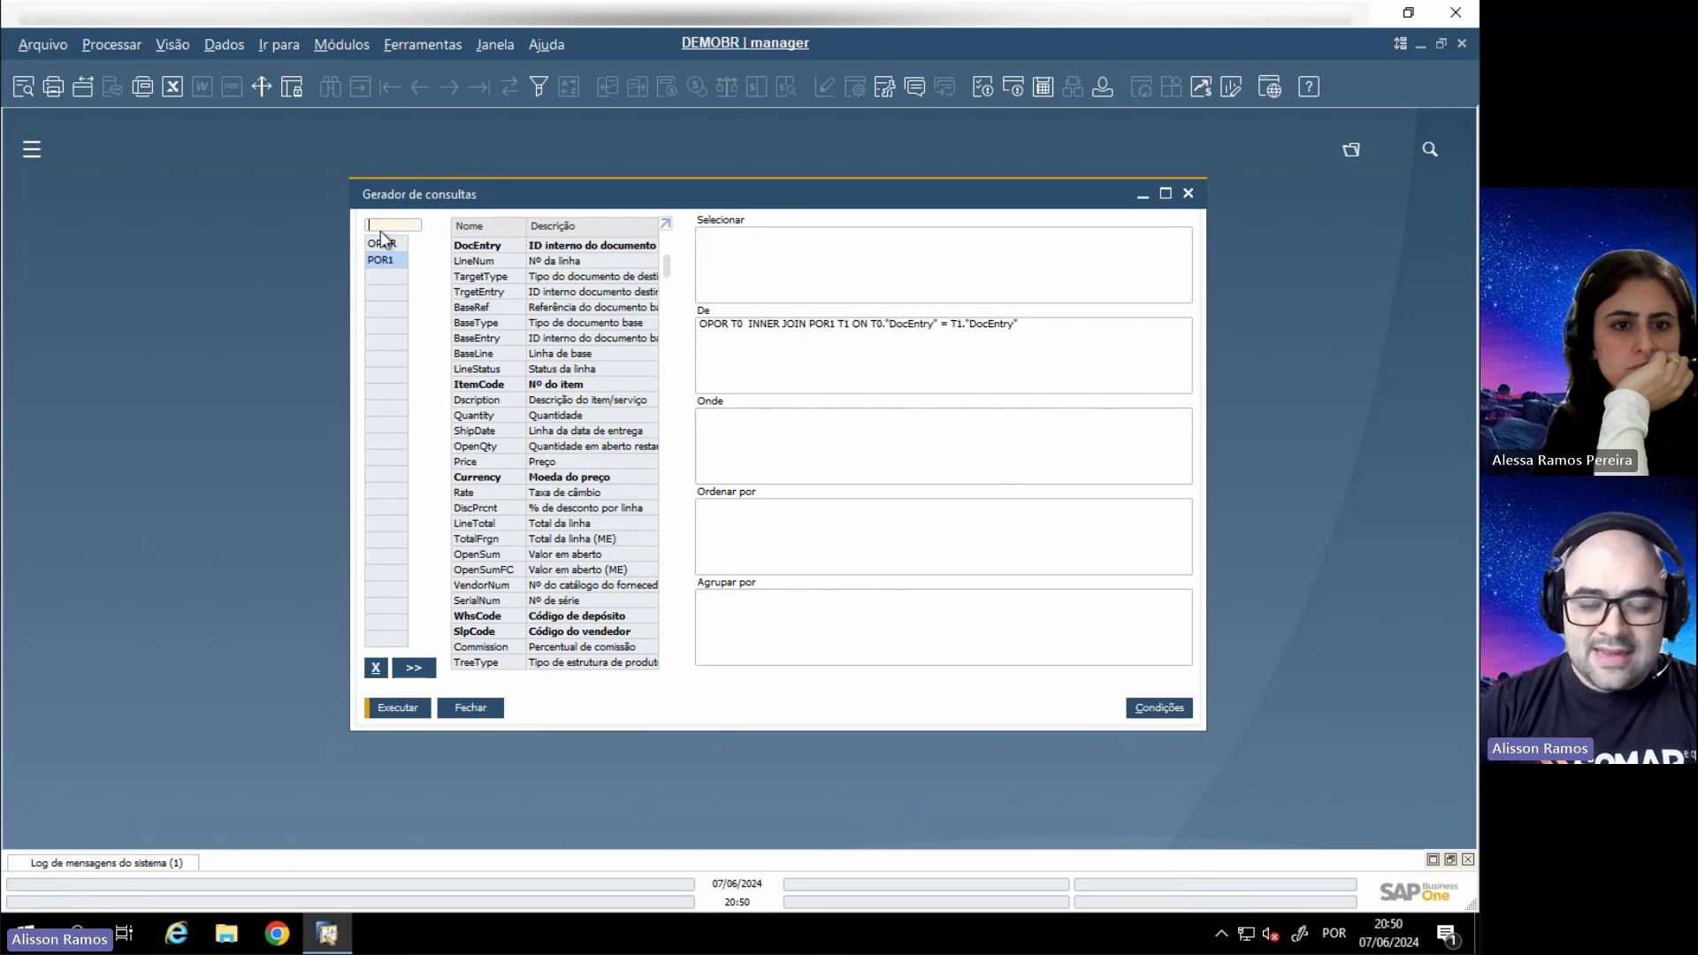
left_click(384, 245)
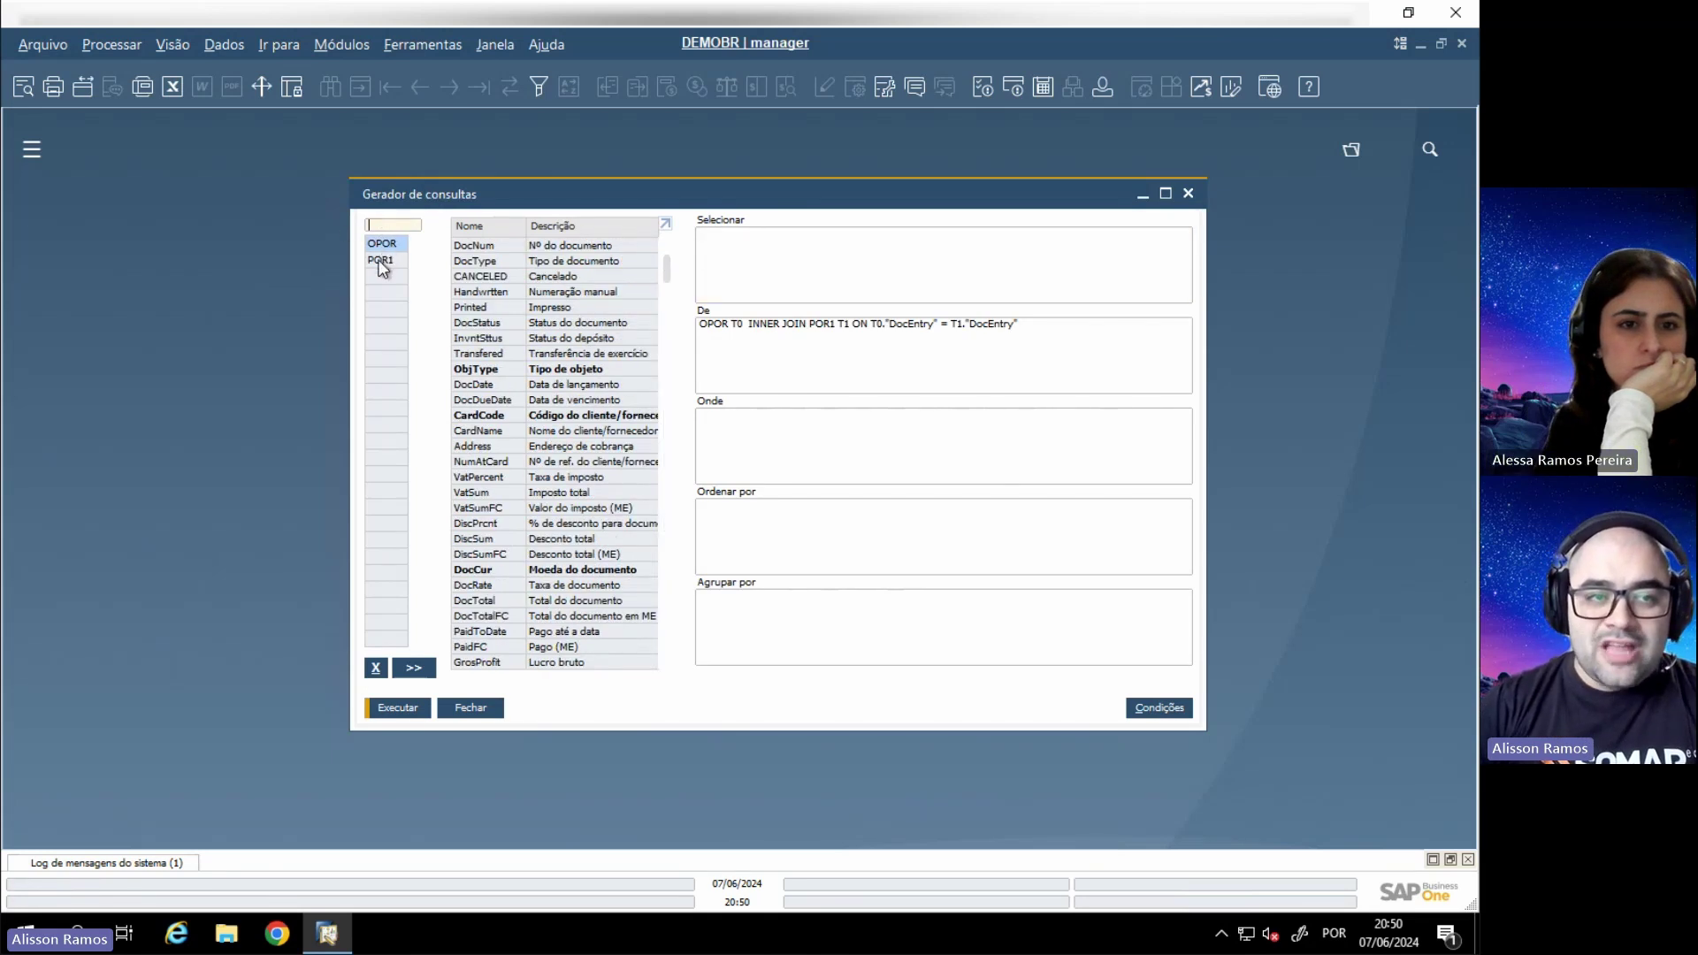
left_click(381, 260)
left_click(384, 246)
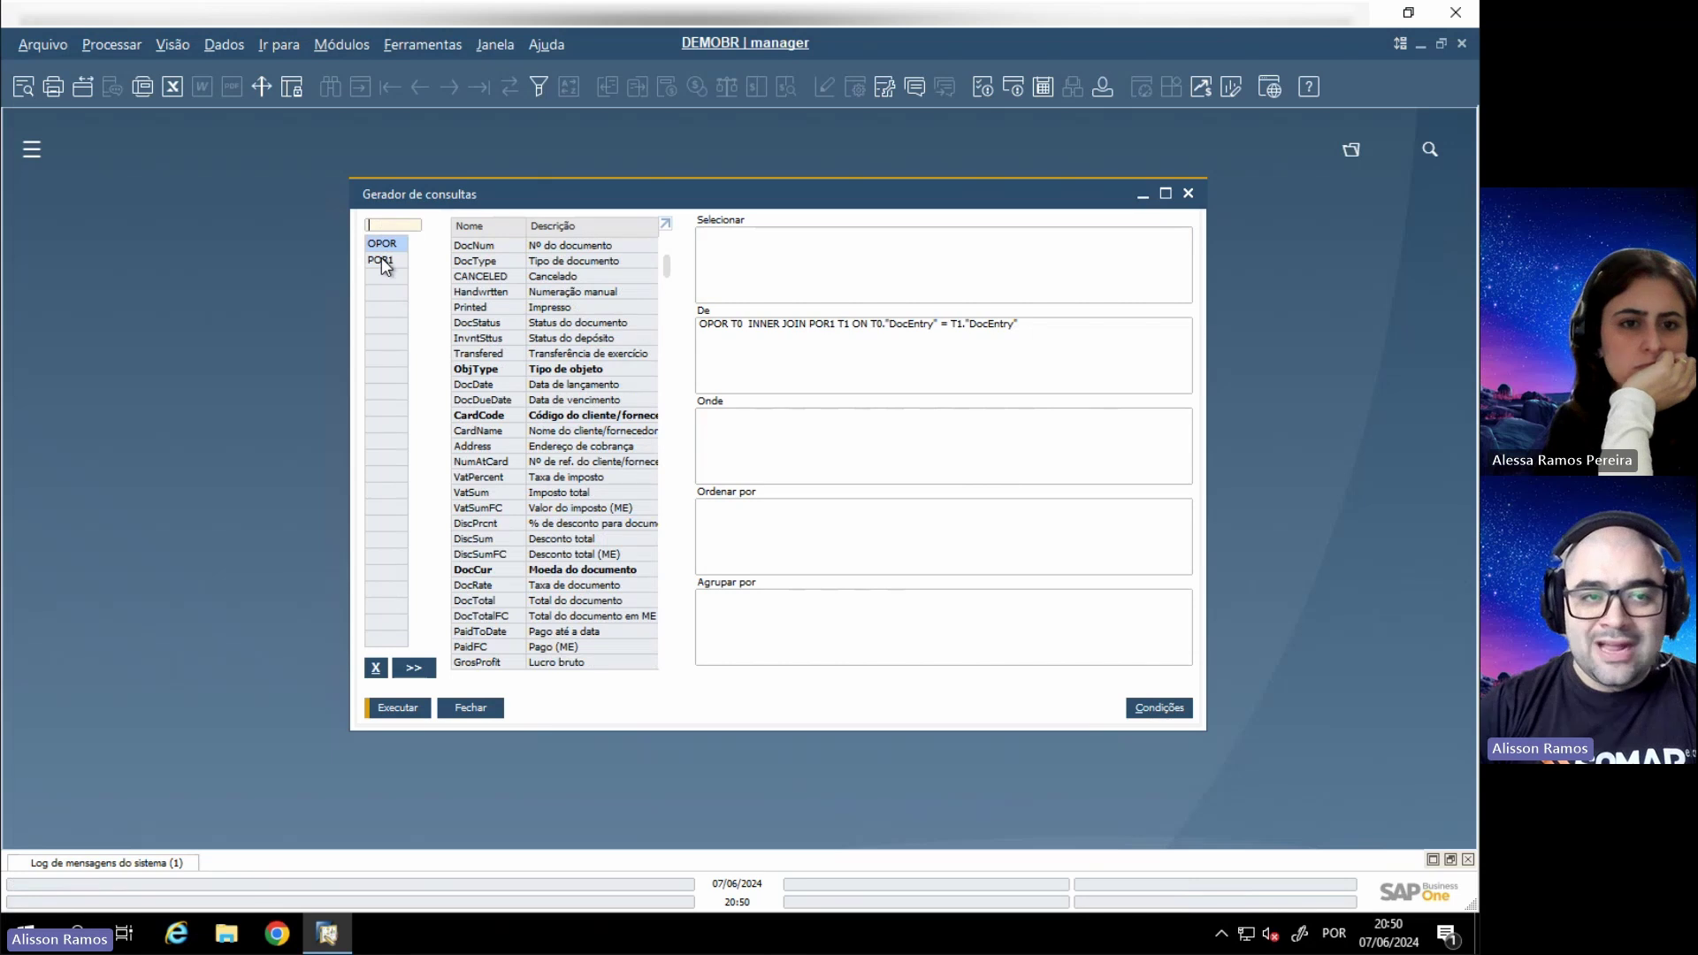
left_click(380, 257)
left_click(382, 246)
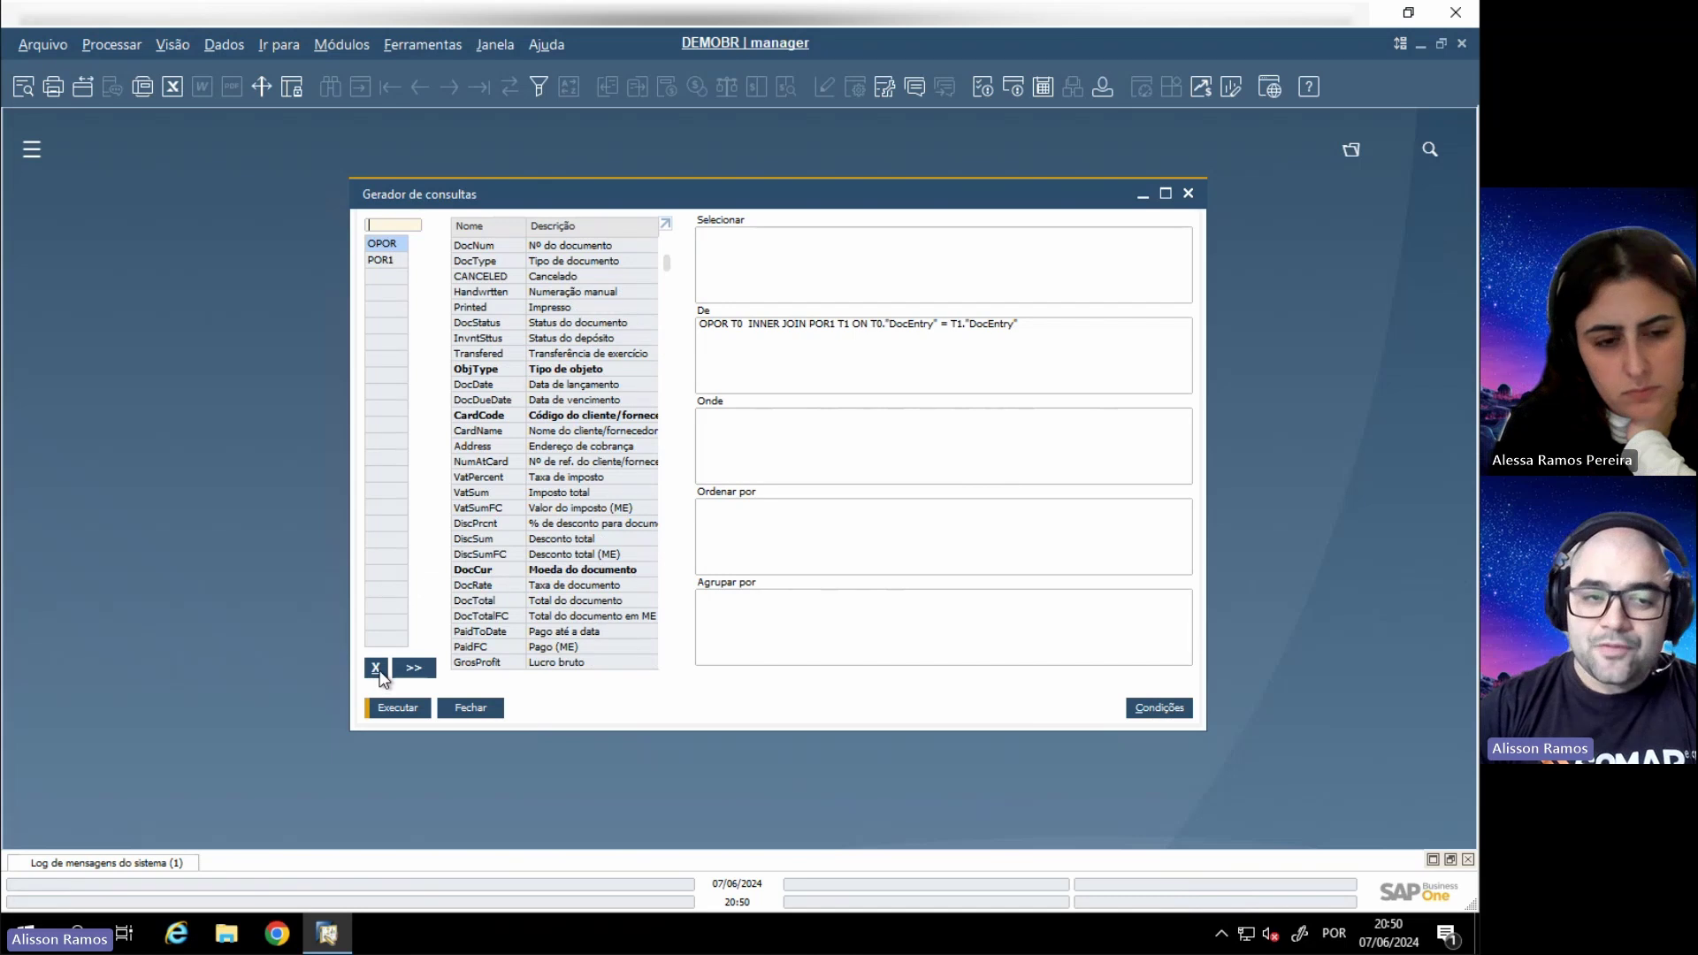
left_click(384, 261)
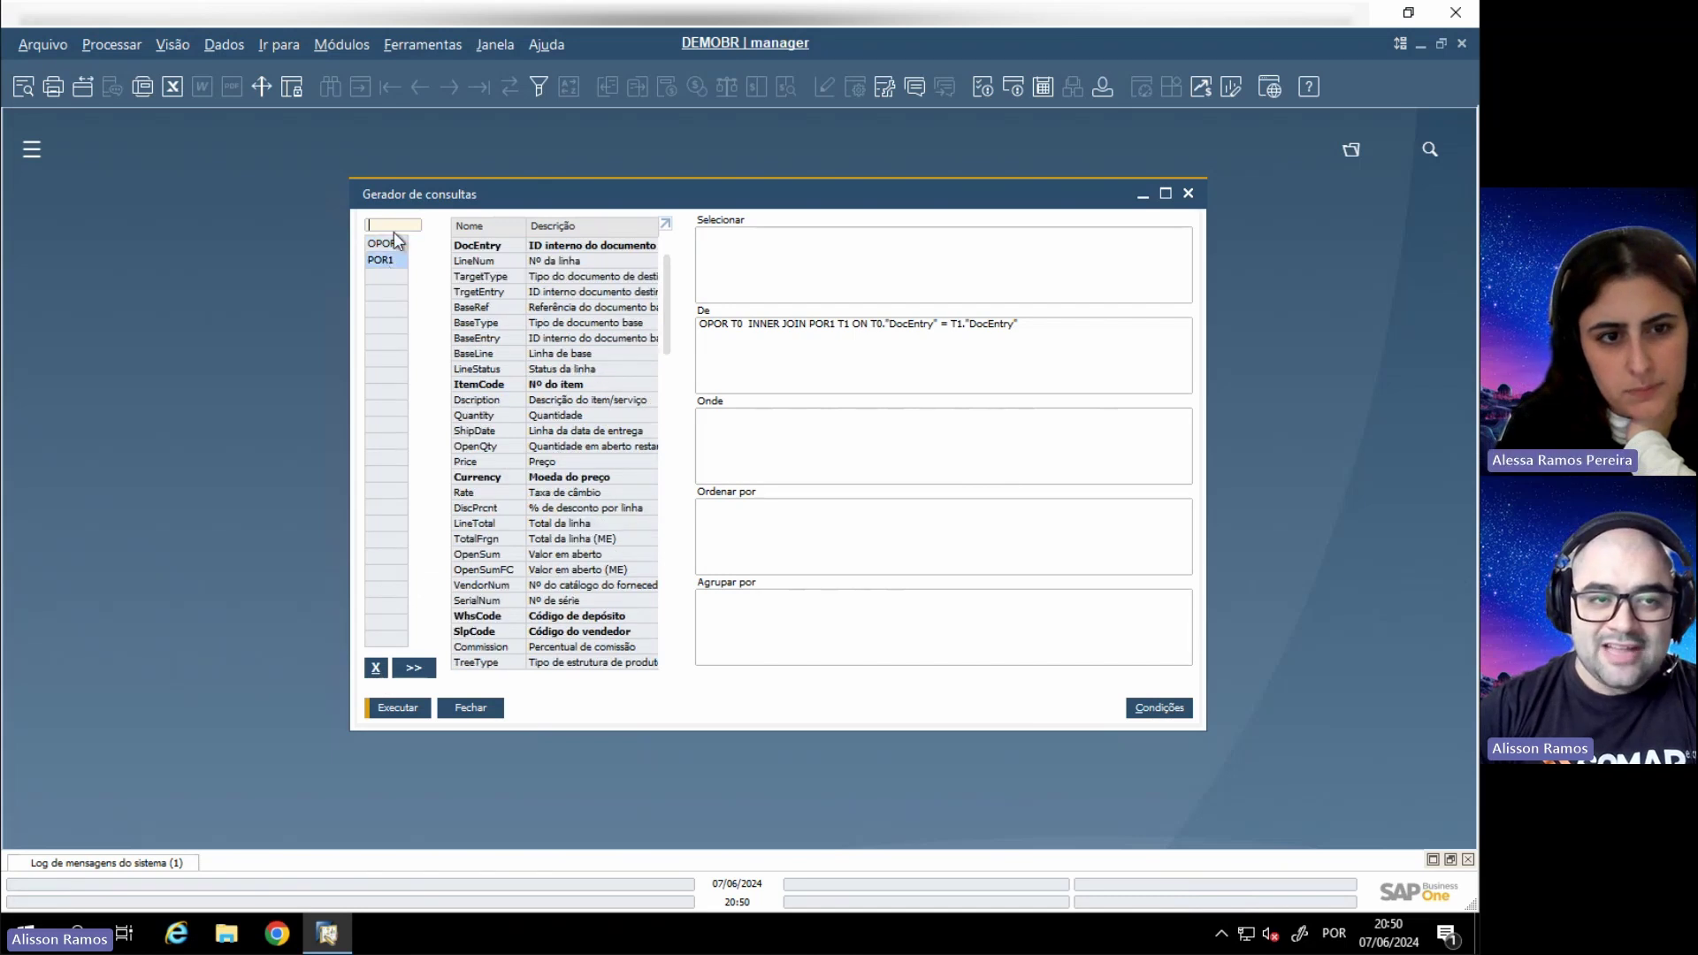
Add the purchase order installments table POR6 to the query and remove it again
left_click(398, 226)
key("Tab")
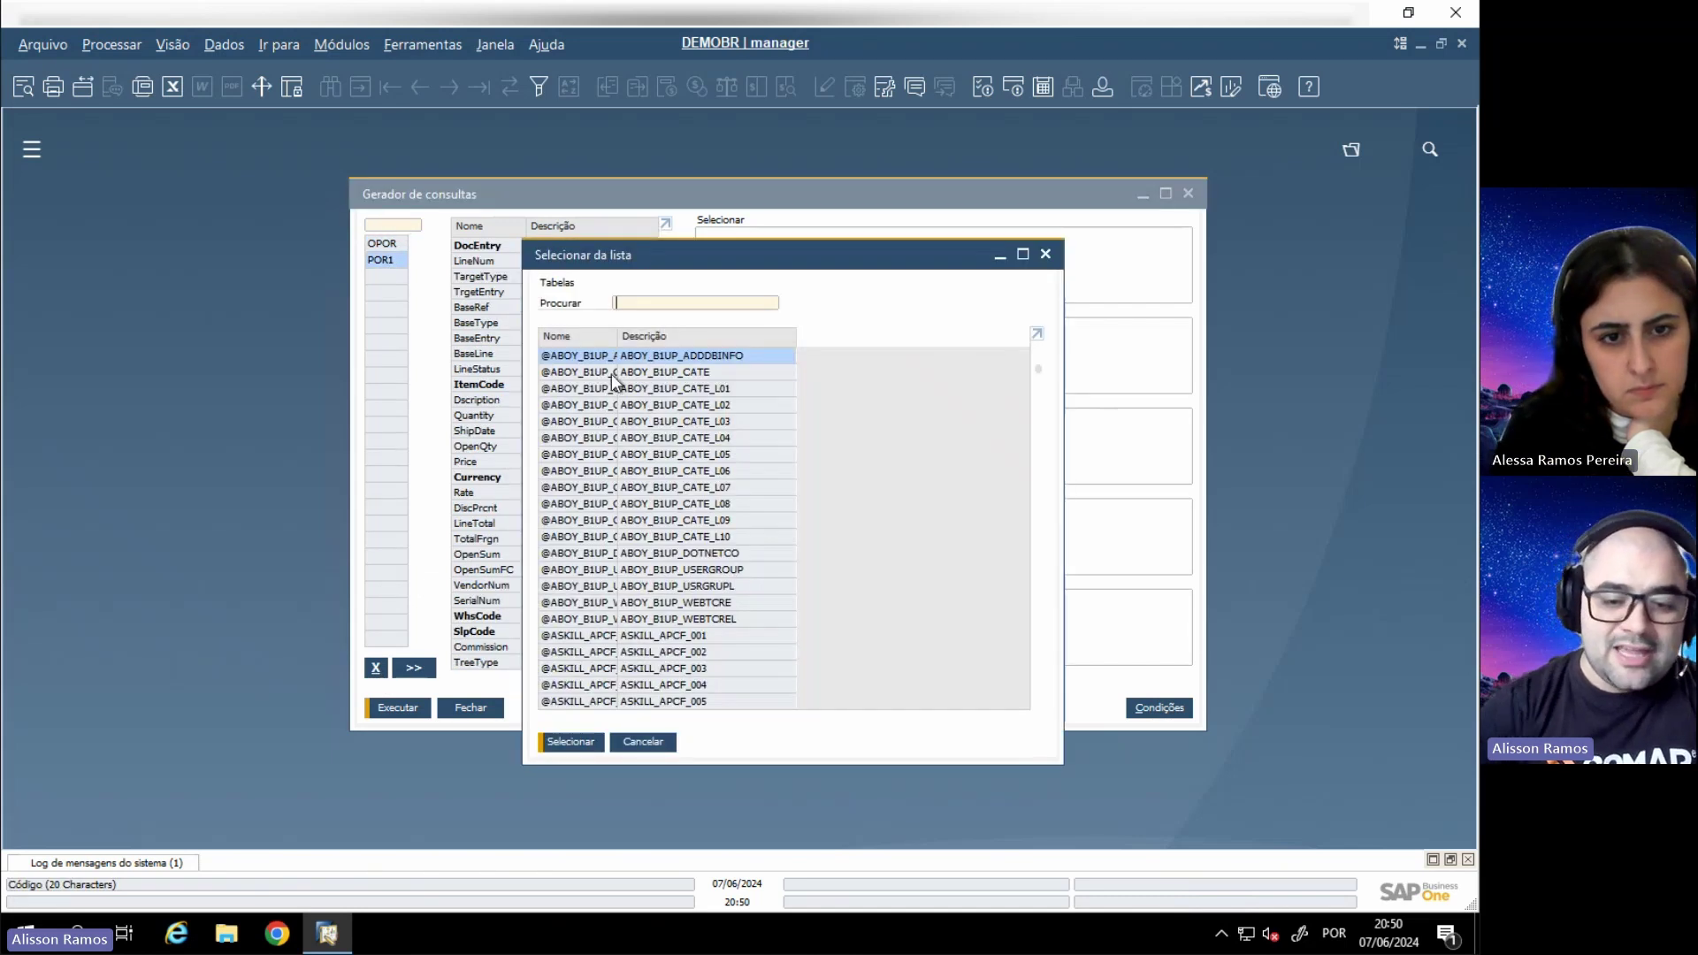
type("POR6")
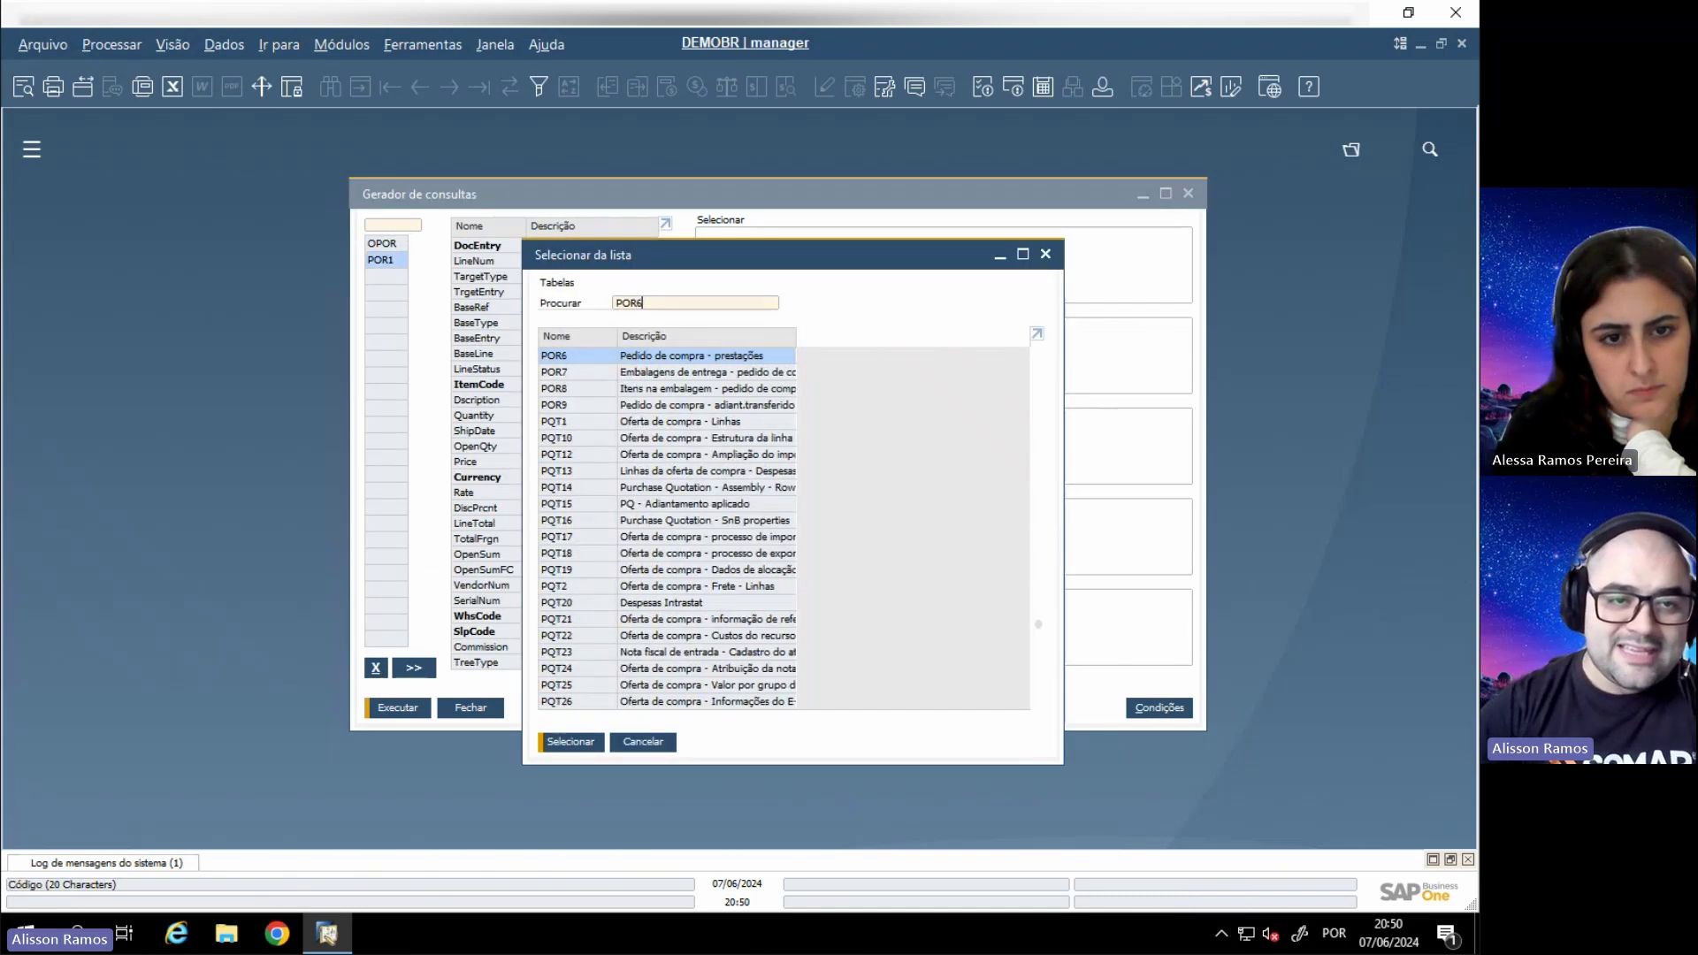
double_click(698, 359)
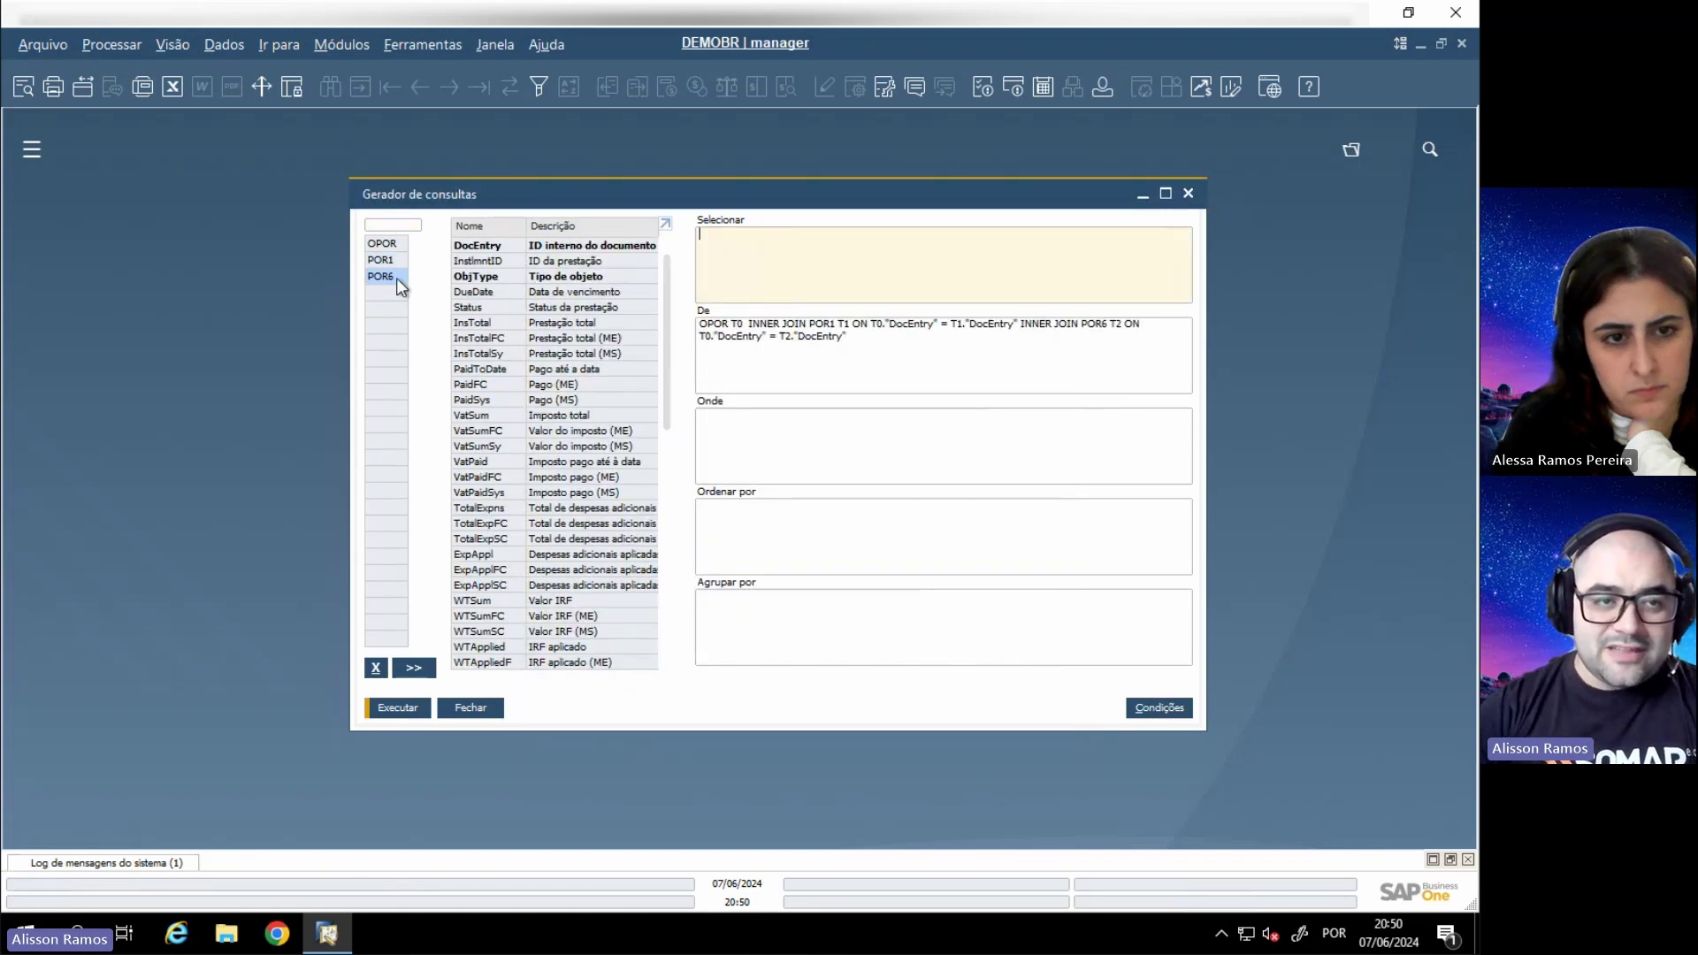
left_click(378, 671)
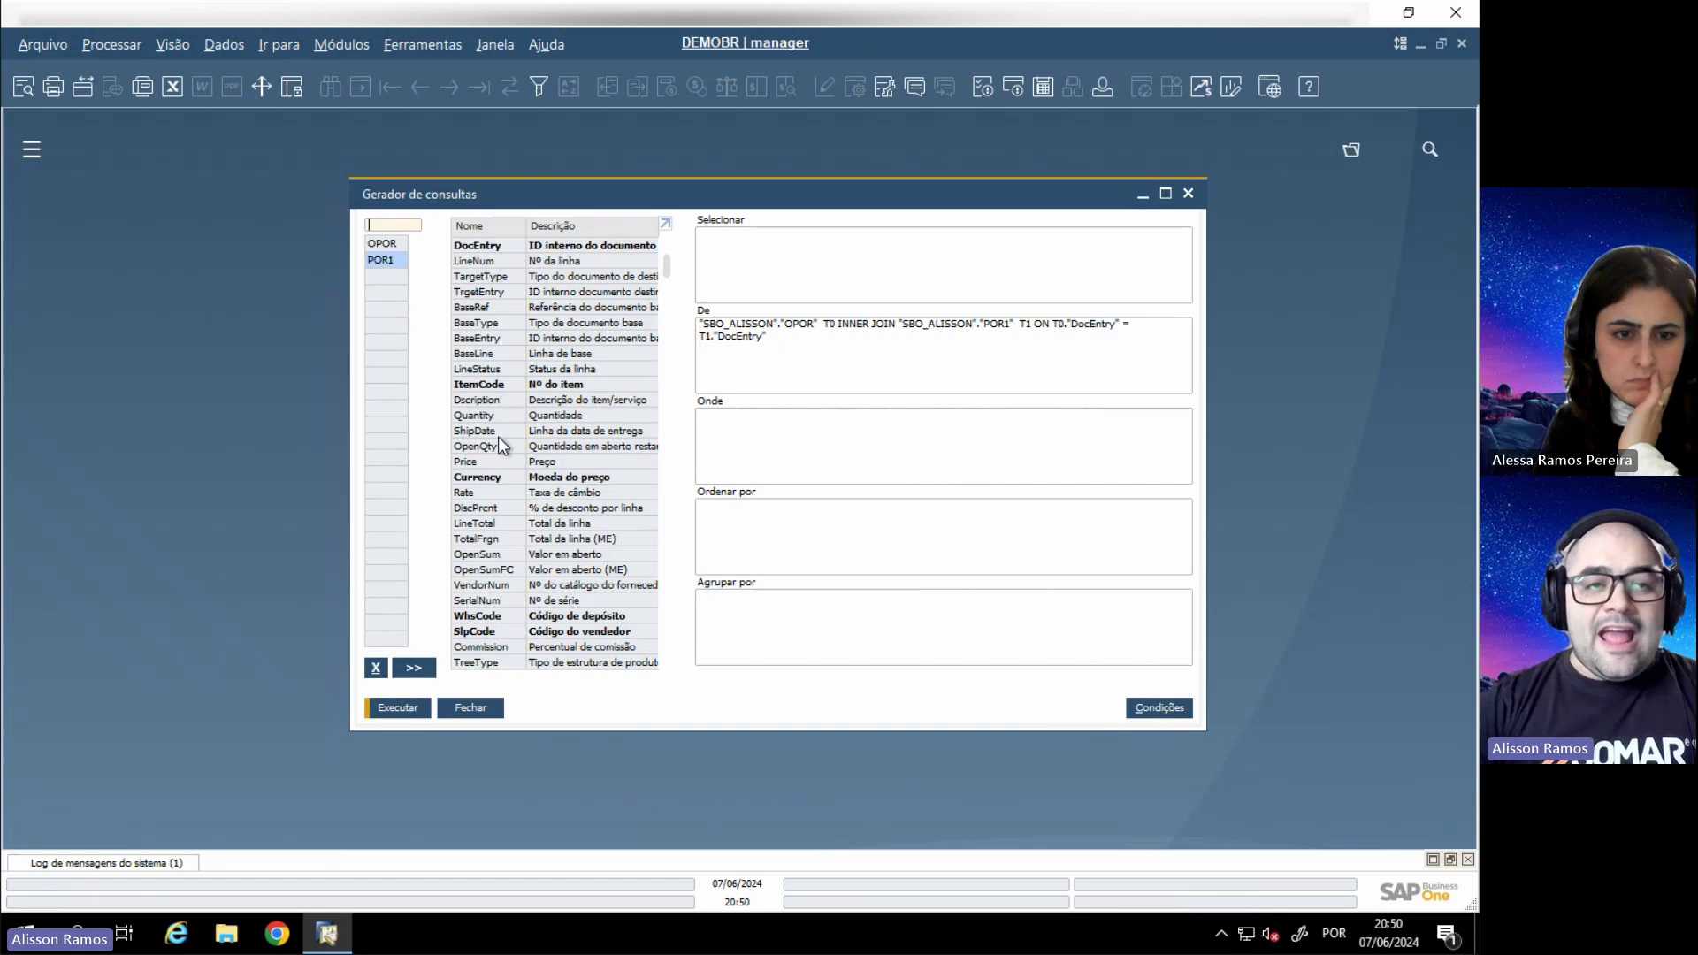
Display the OPOR fields, make the Selecionar section active for field selection and reposition the query generator window
left_click(384, 245)
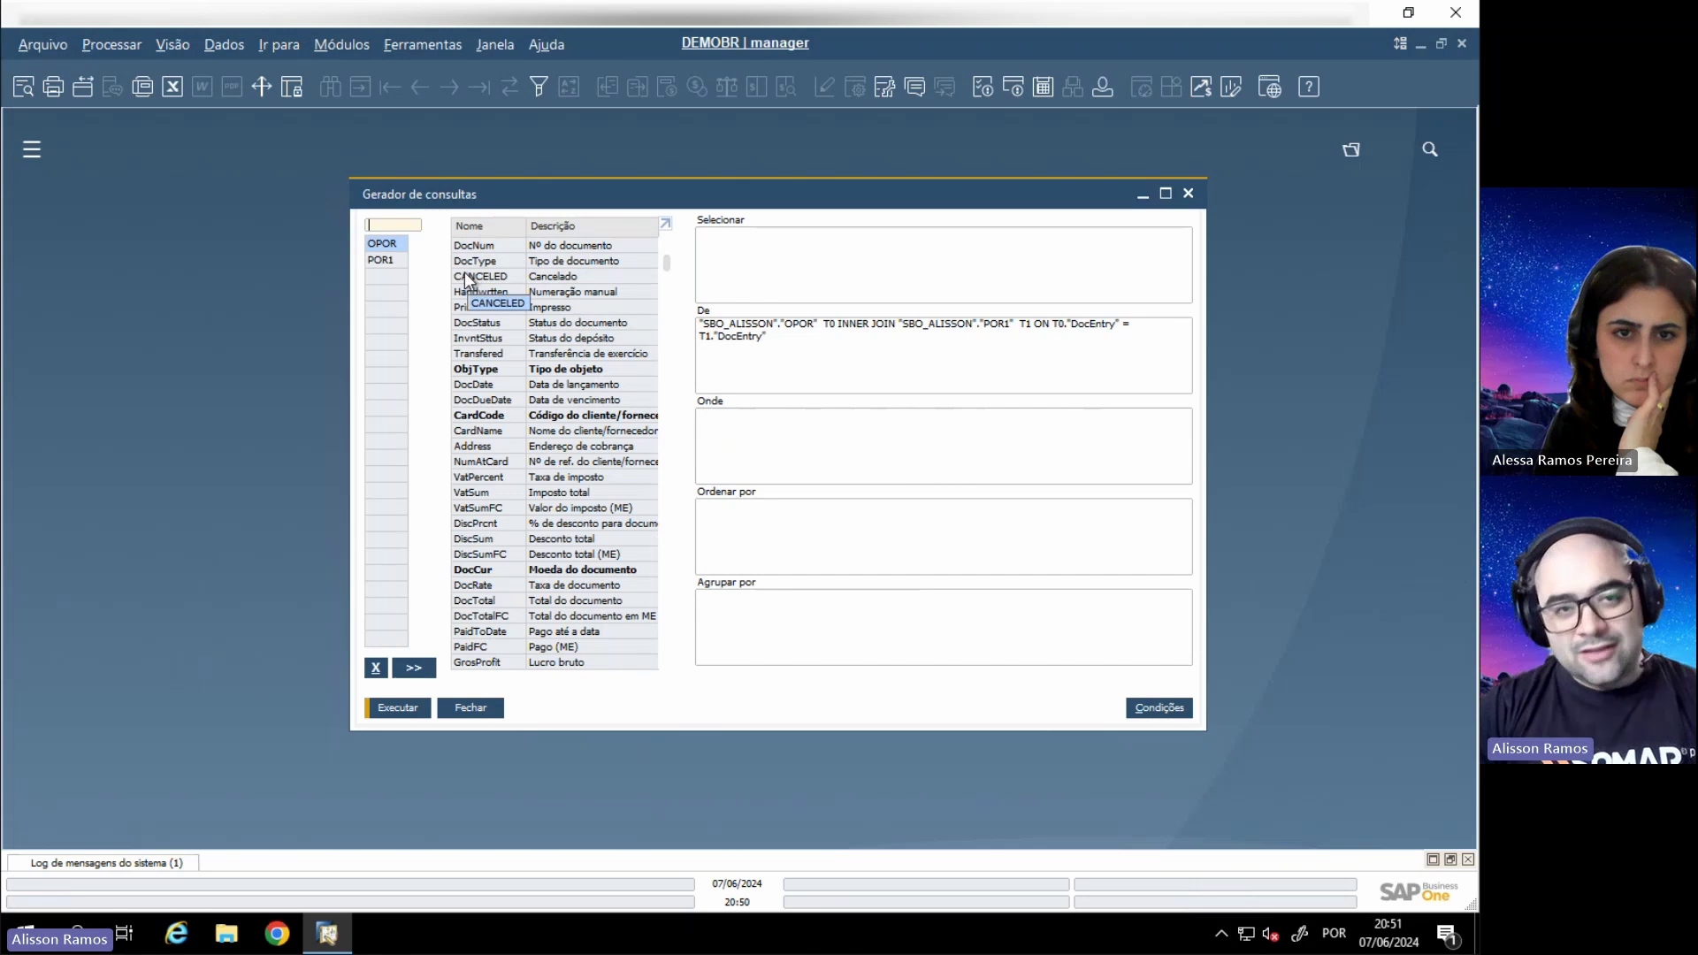
left_click(762, 233)
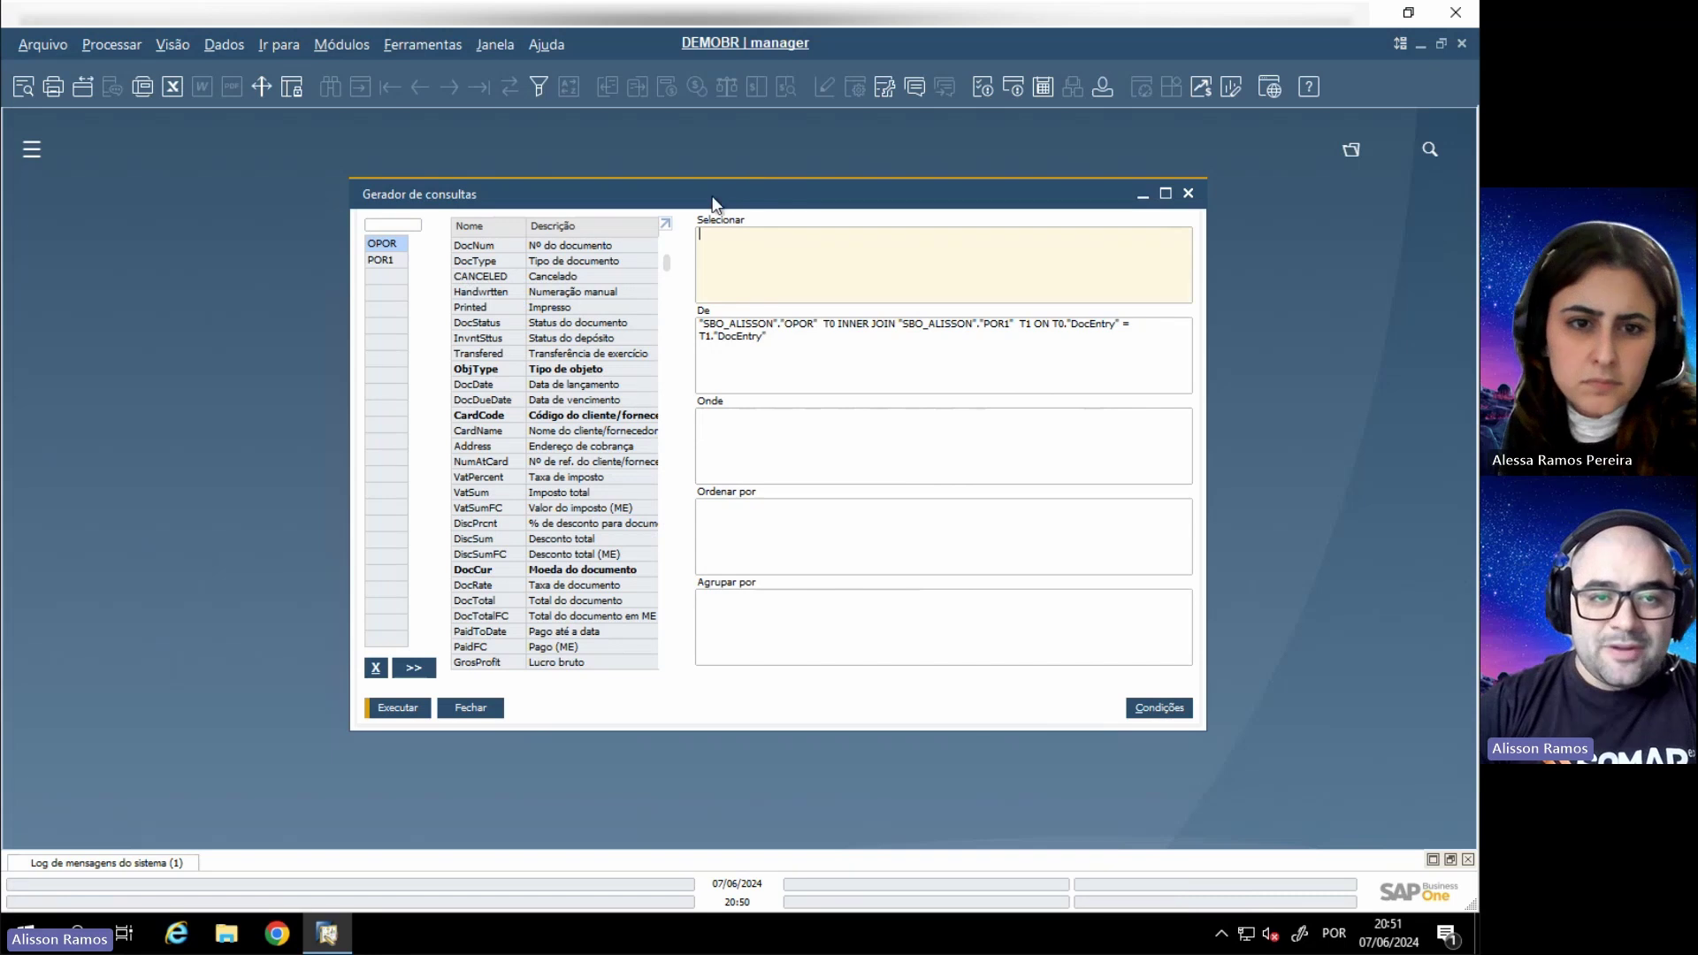
left_click_drag(713, 202, 389, 184)
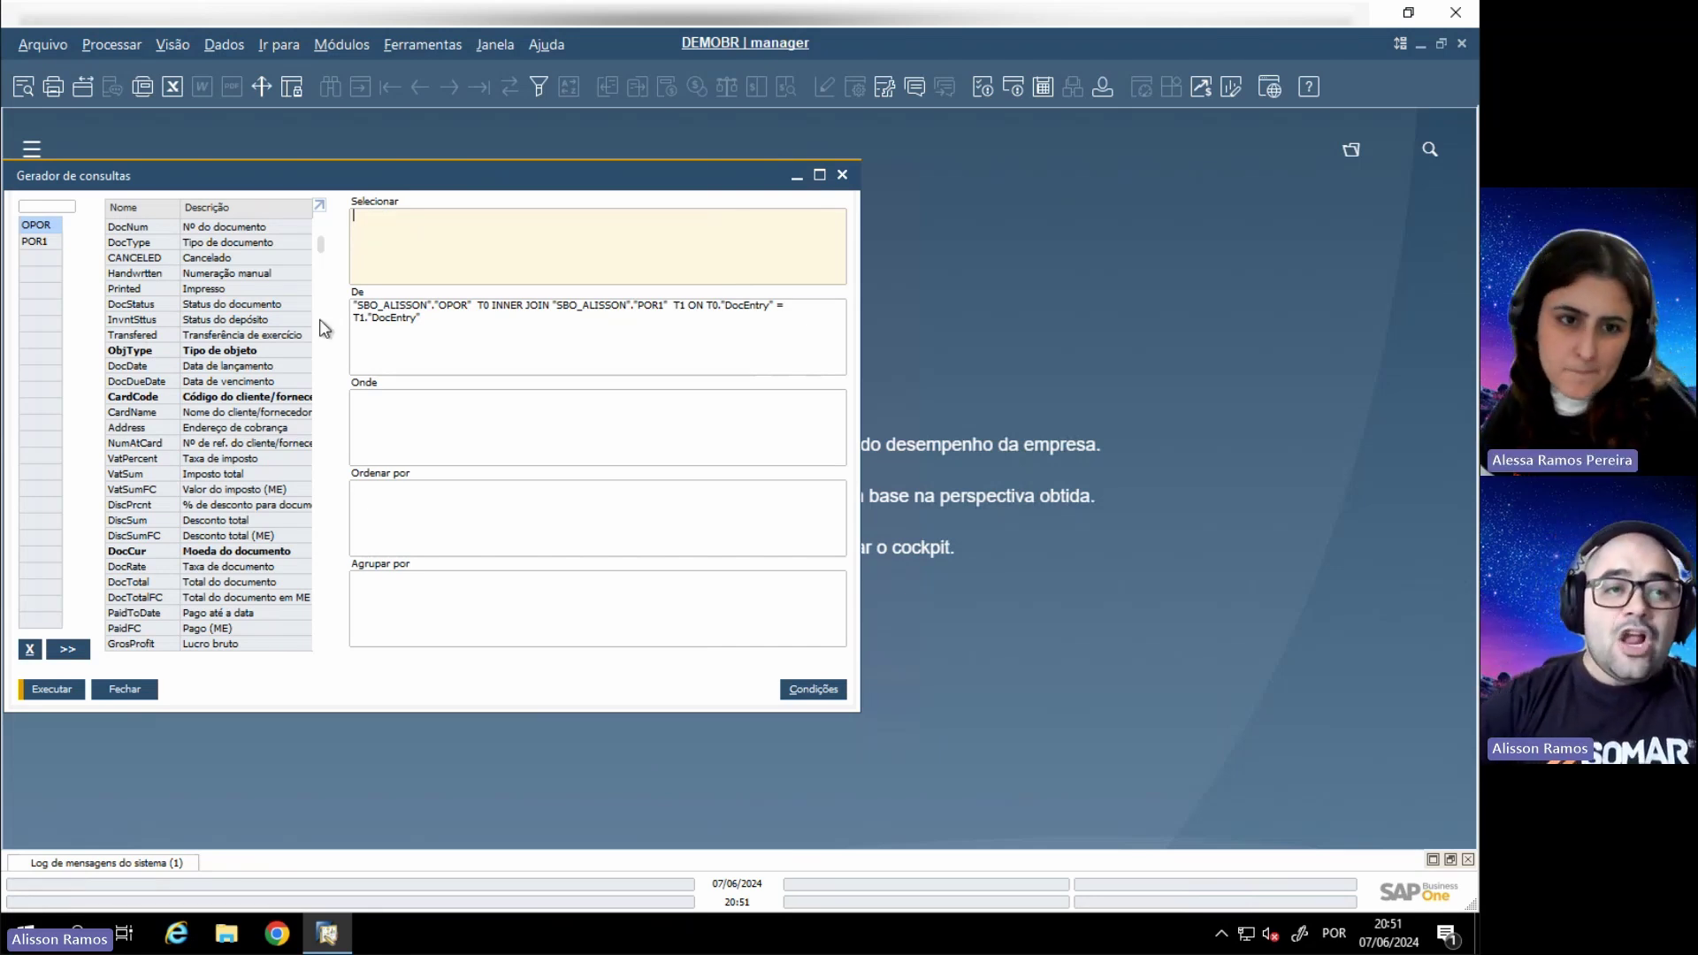
Examine the table join in the De section by highlighting the whole clause and the OPOR table reference
left_click(443, 322)
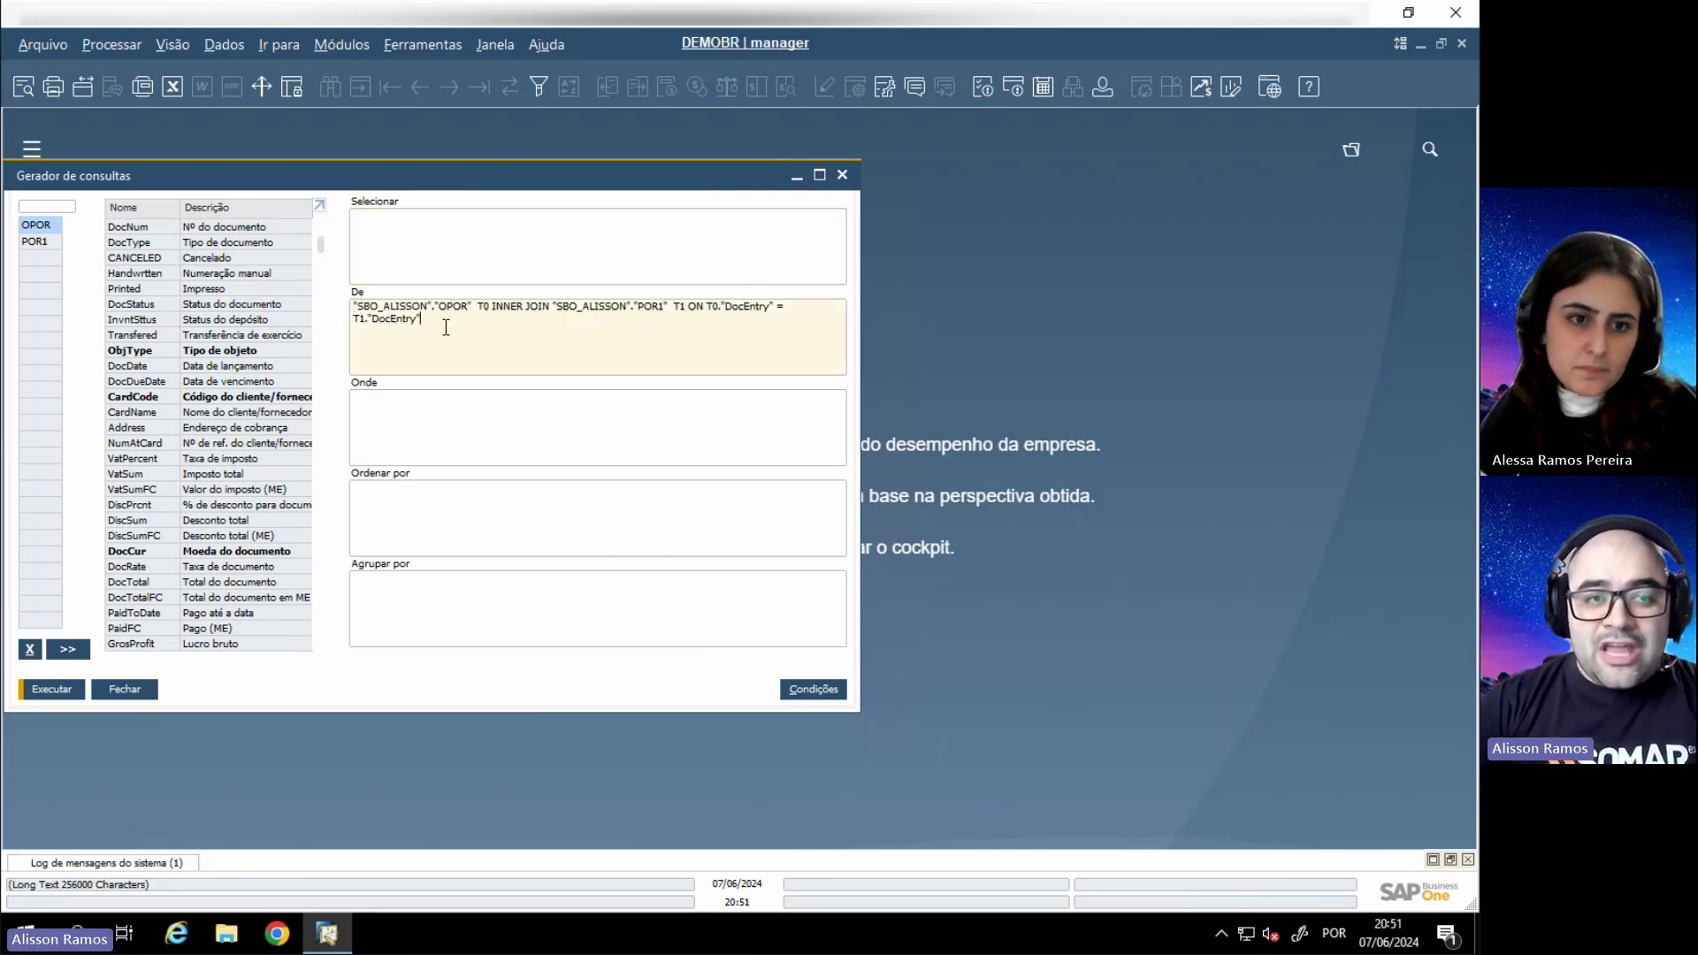
left_click_drag(443, 322, 346, 303)
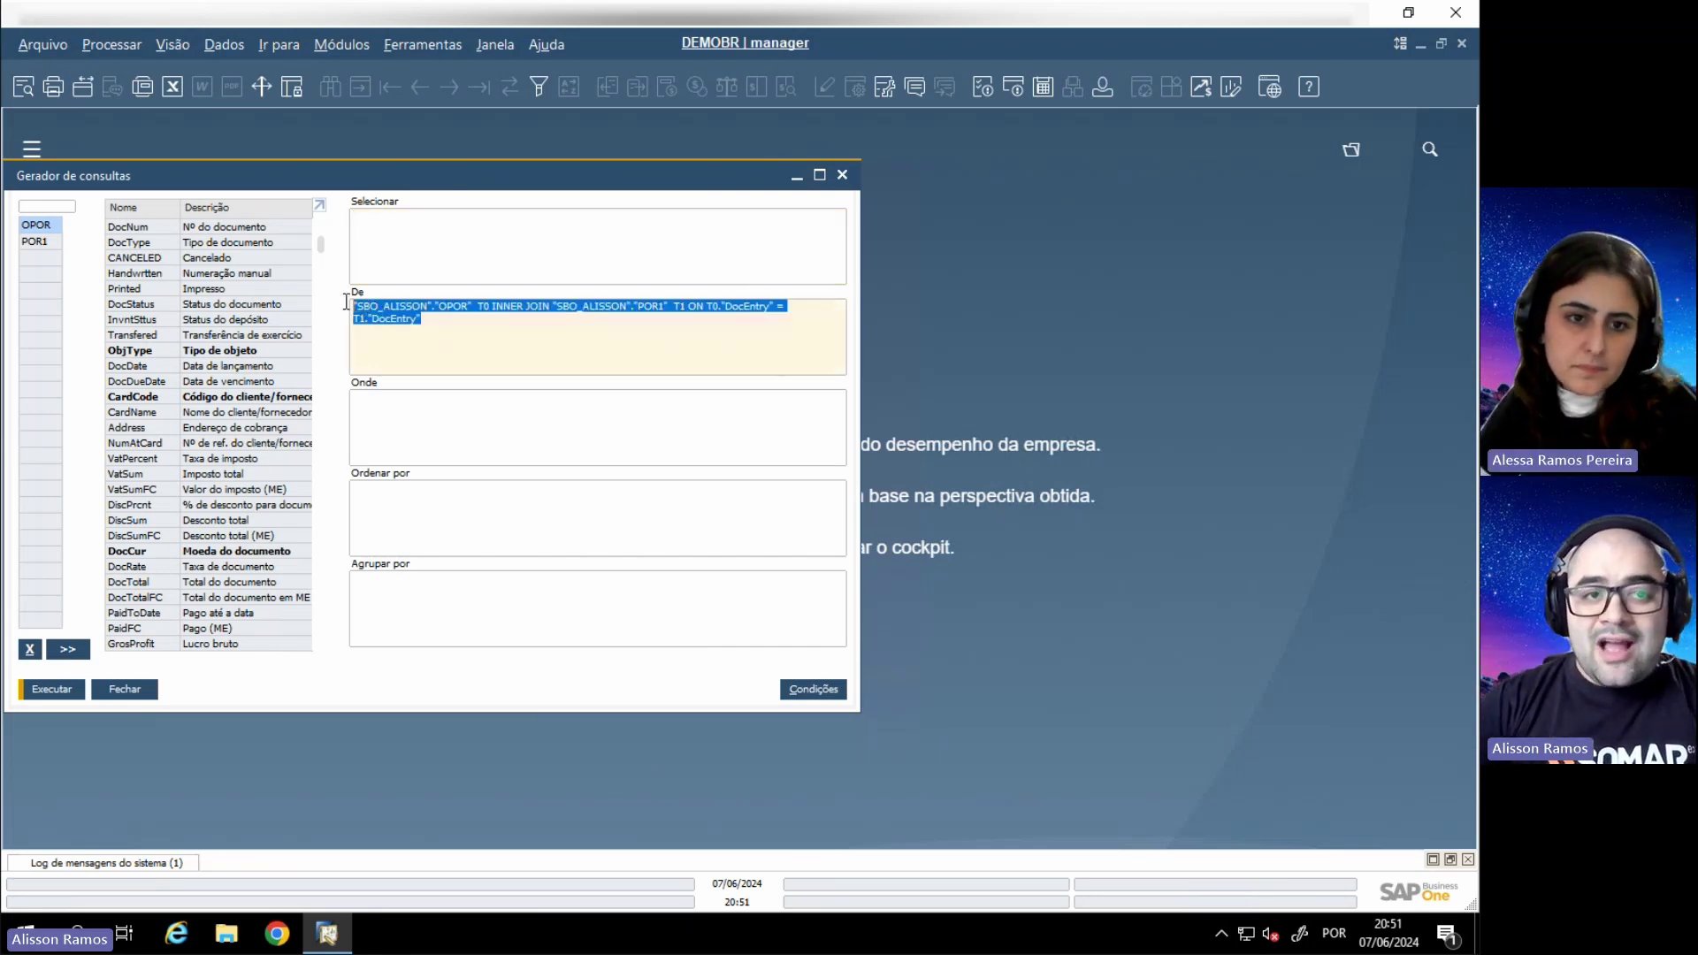
left_click(485, 352)
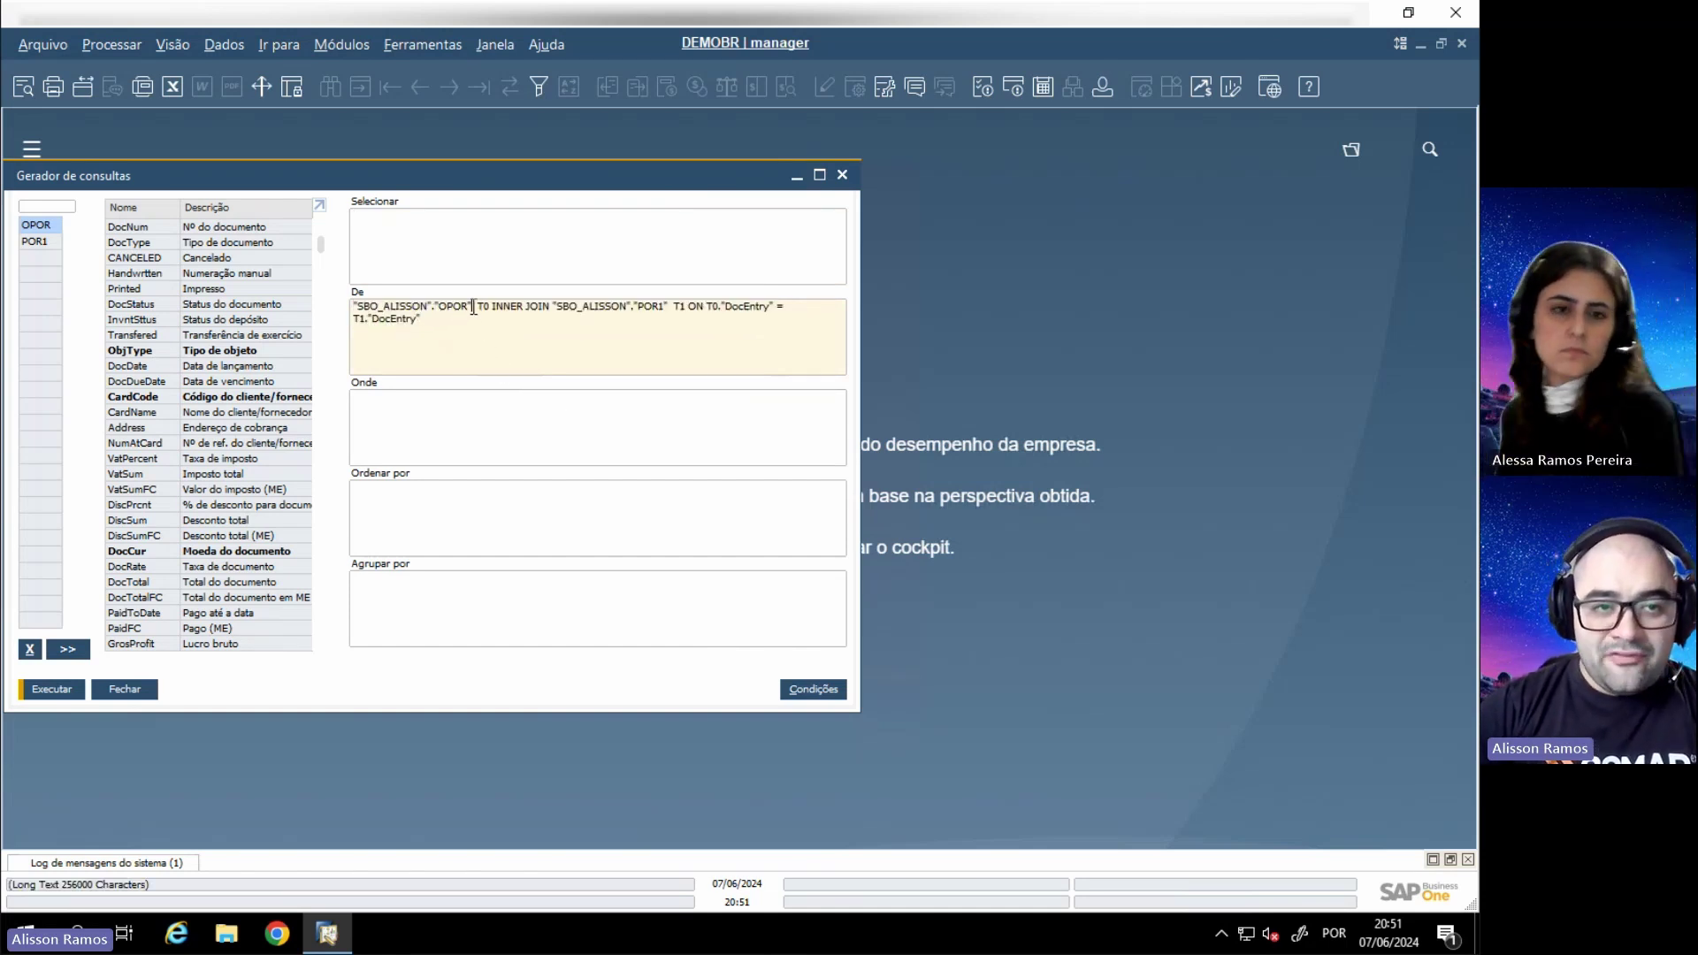
left_click_drag(475, 308, 343, 300)
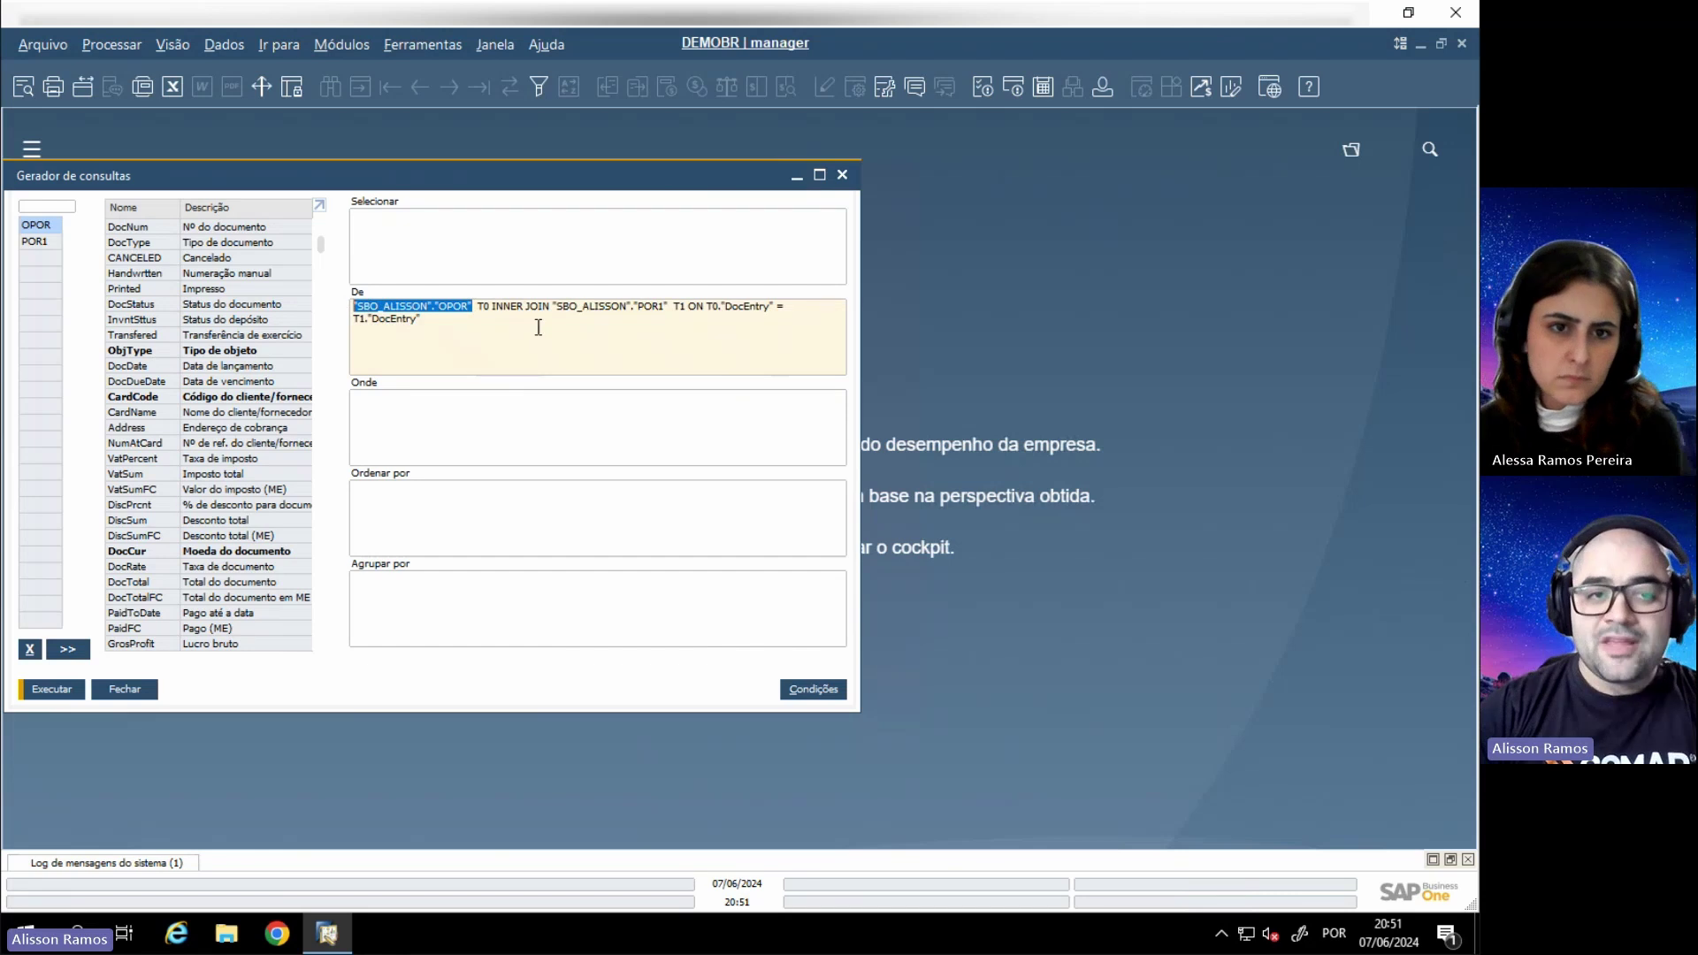
Examine the OPOR reference and INNER JOIN keyword in the De section, opening and dismissing the clause's detail view
left_click_drag(478, 313, 334, 301)
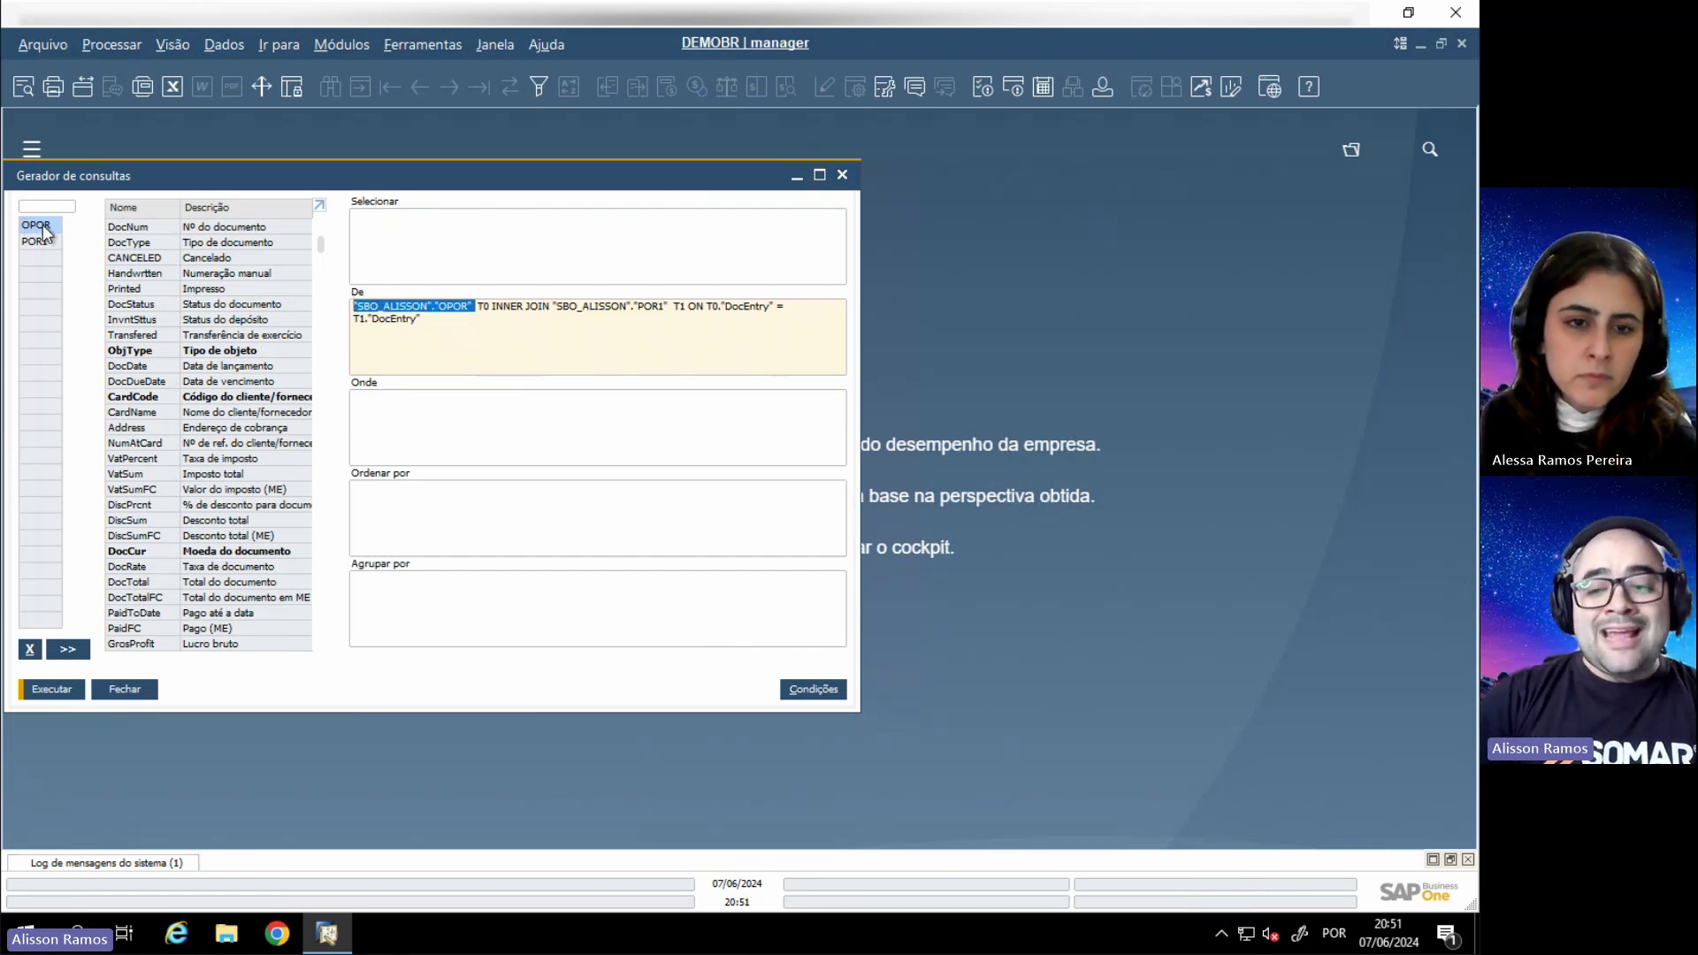
left_click_drag(476, 310, 339, 299)
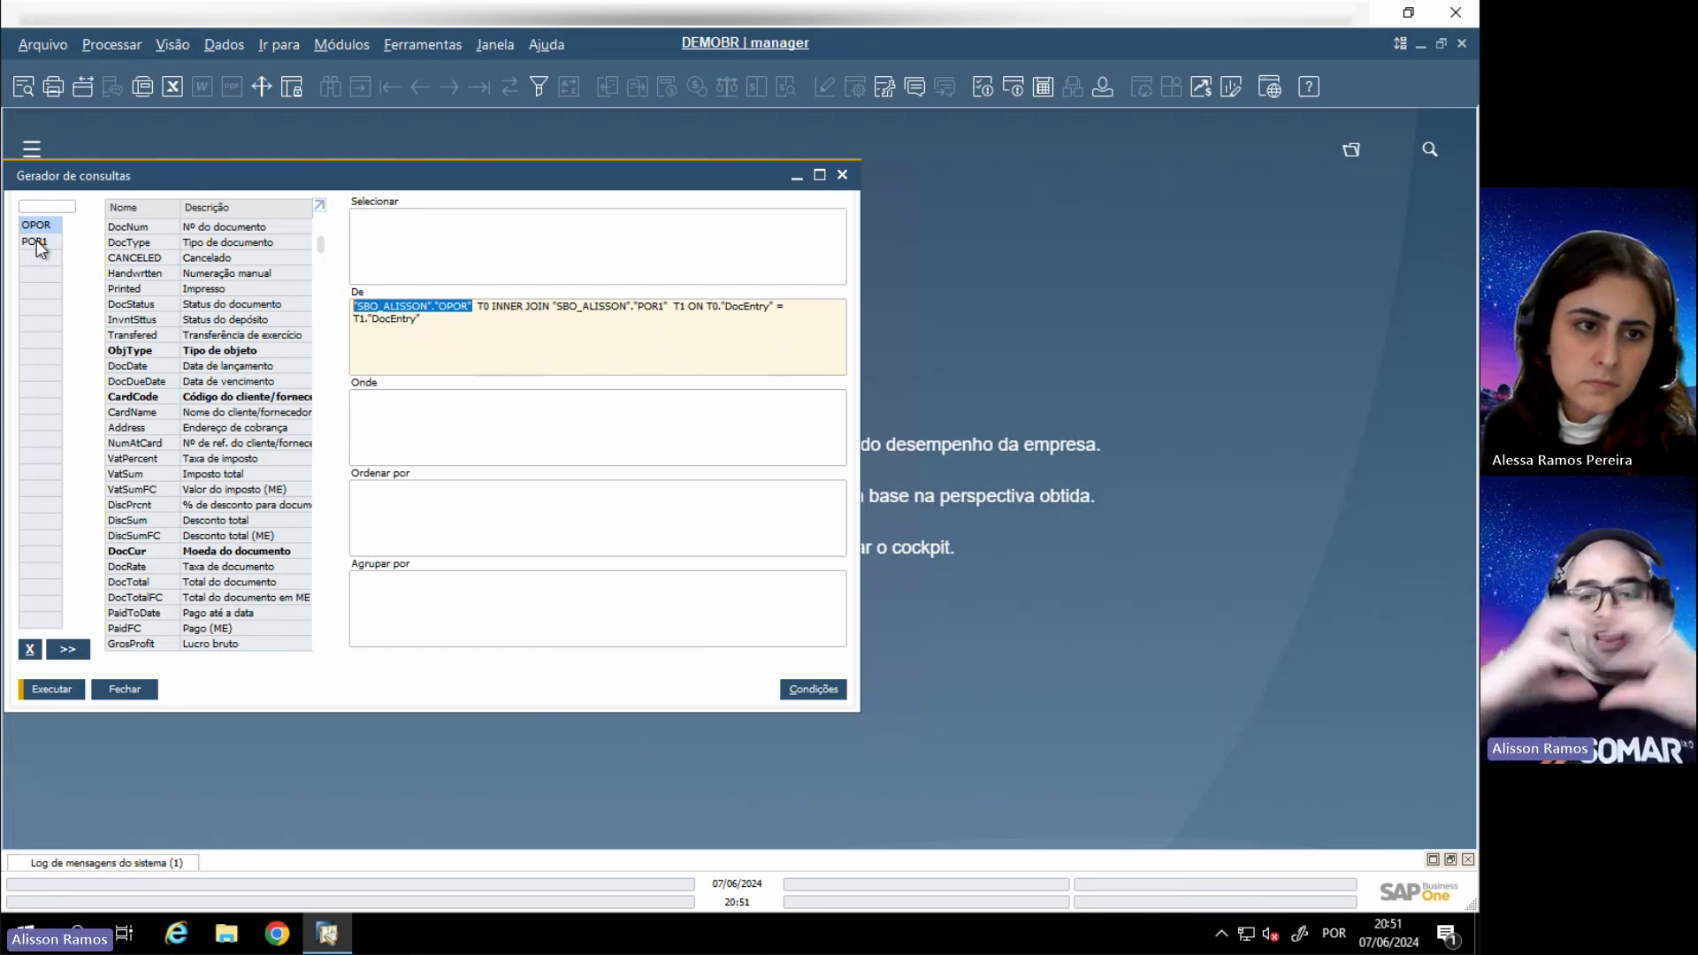
left_click(532, 320)
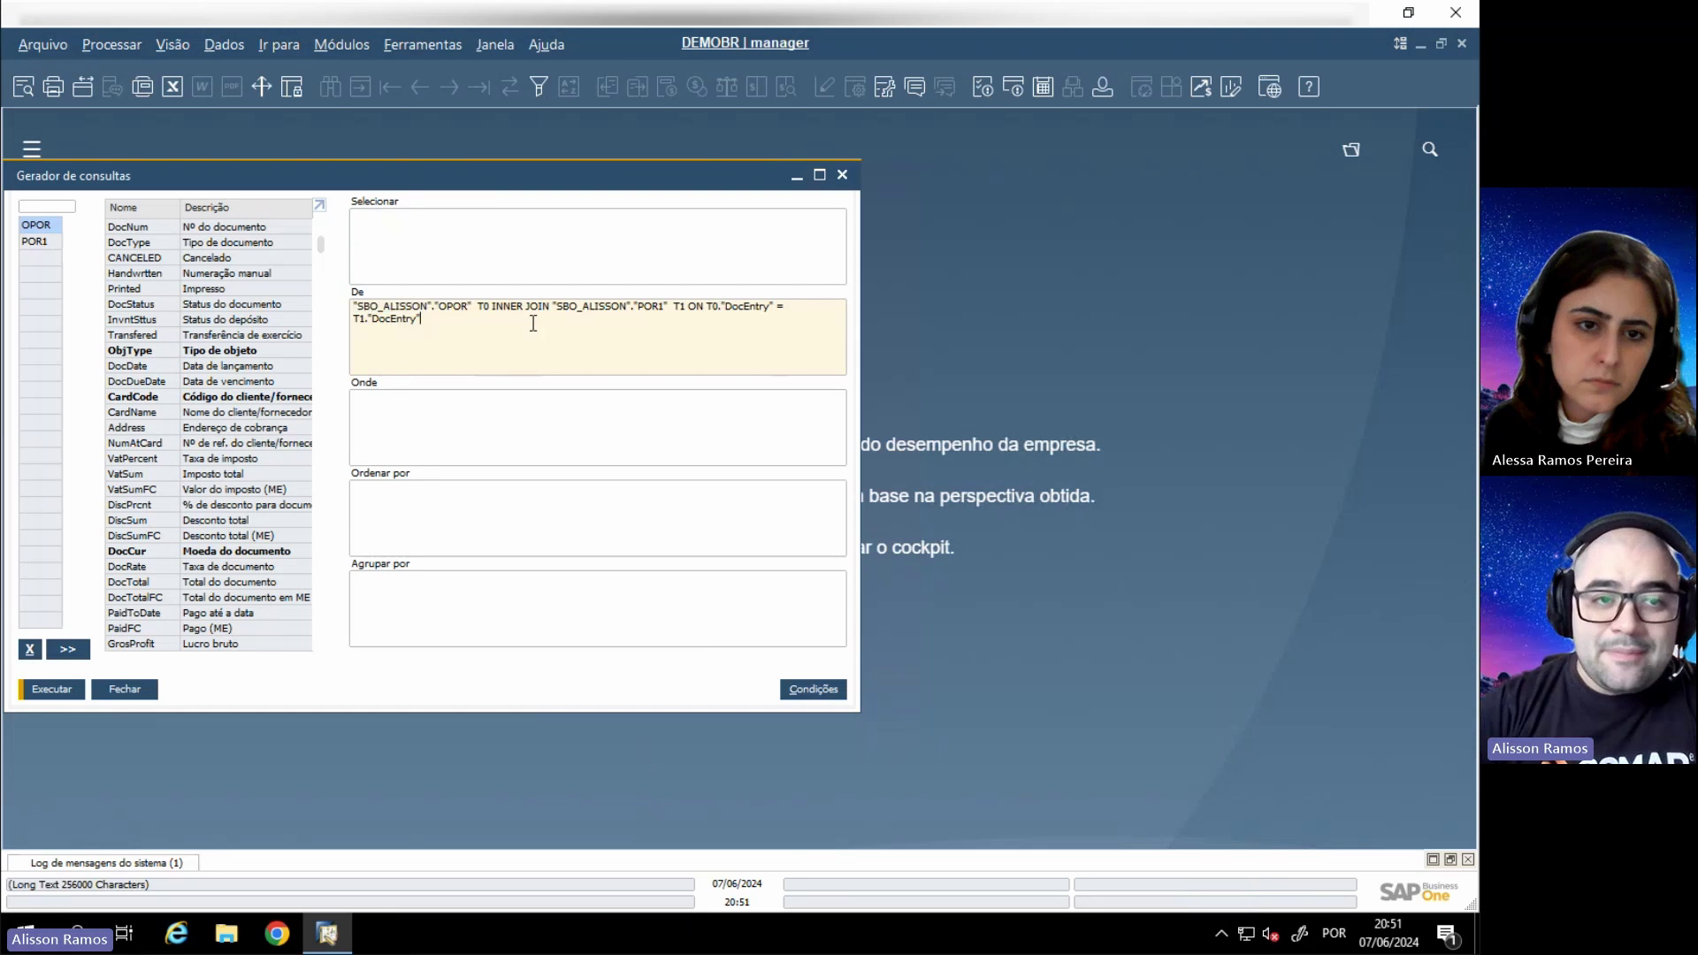
left_click_drag(496, 304, 547, 308)
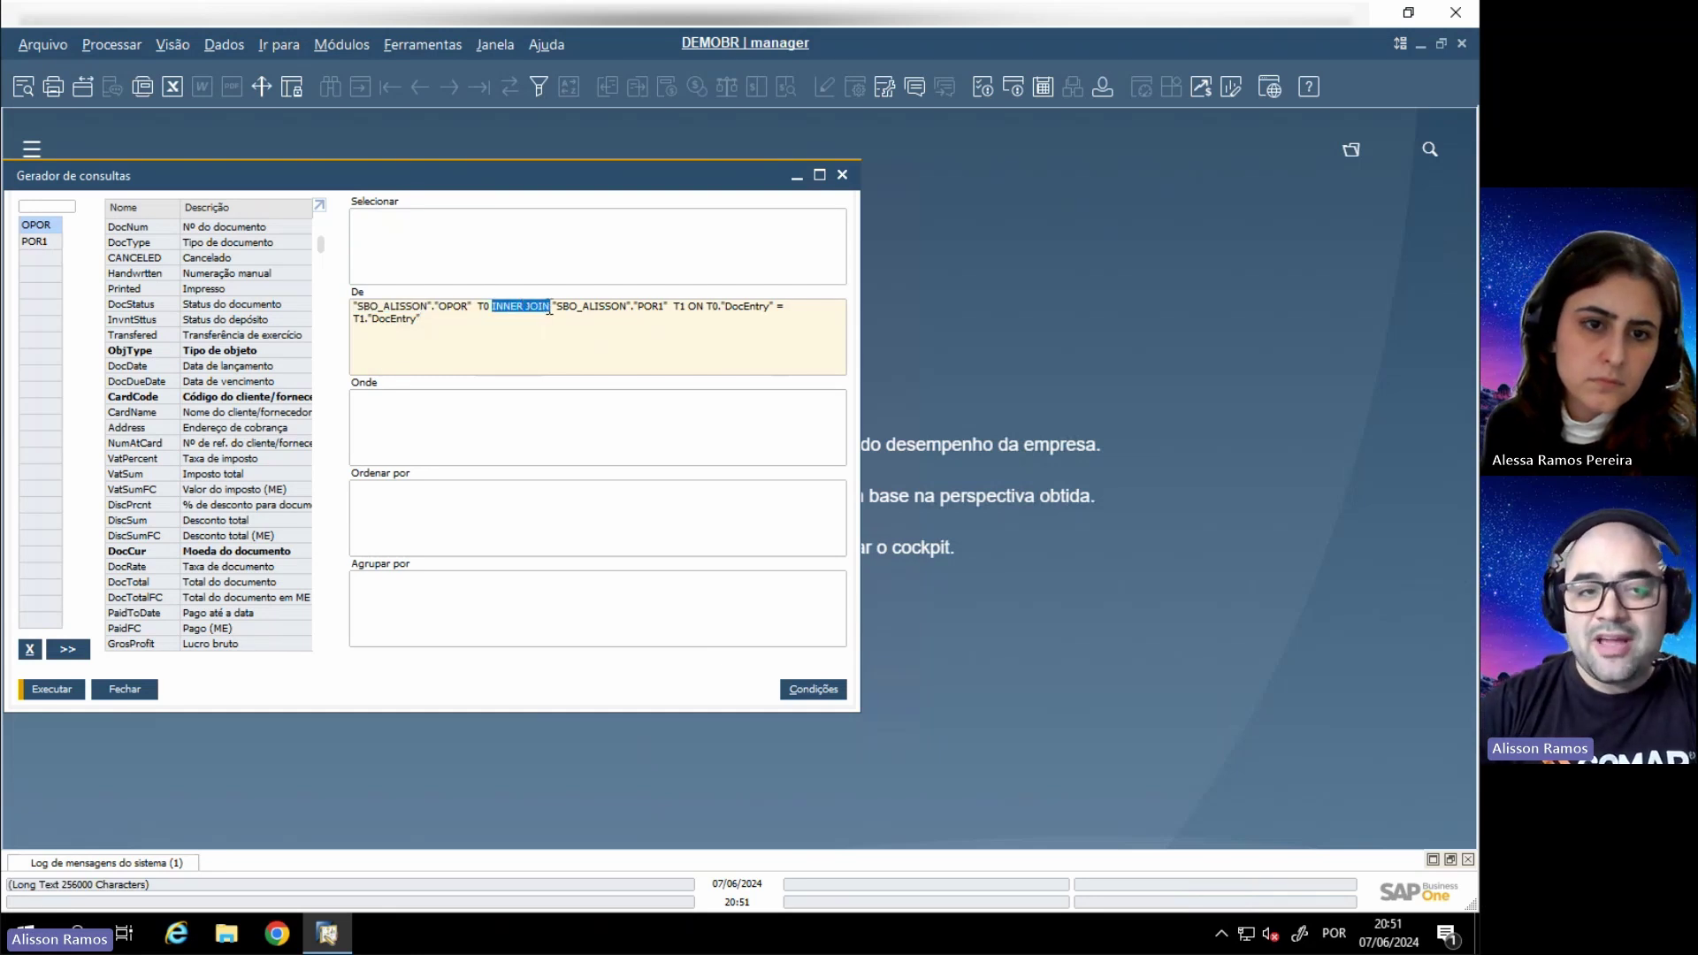
double_click(531, 317)
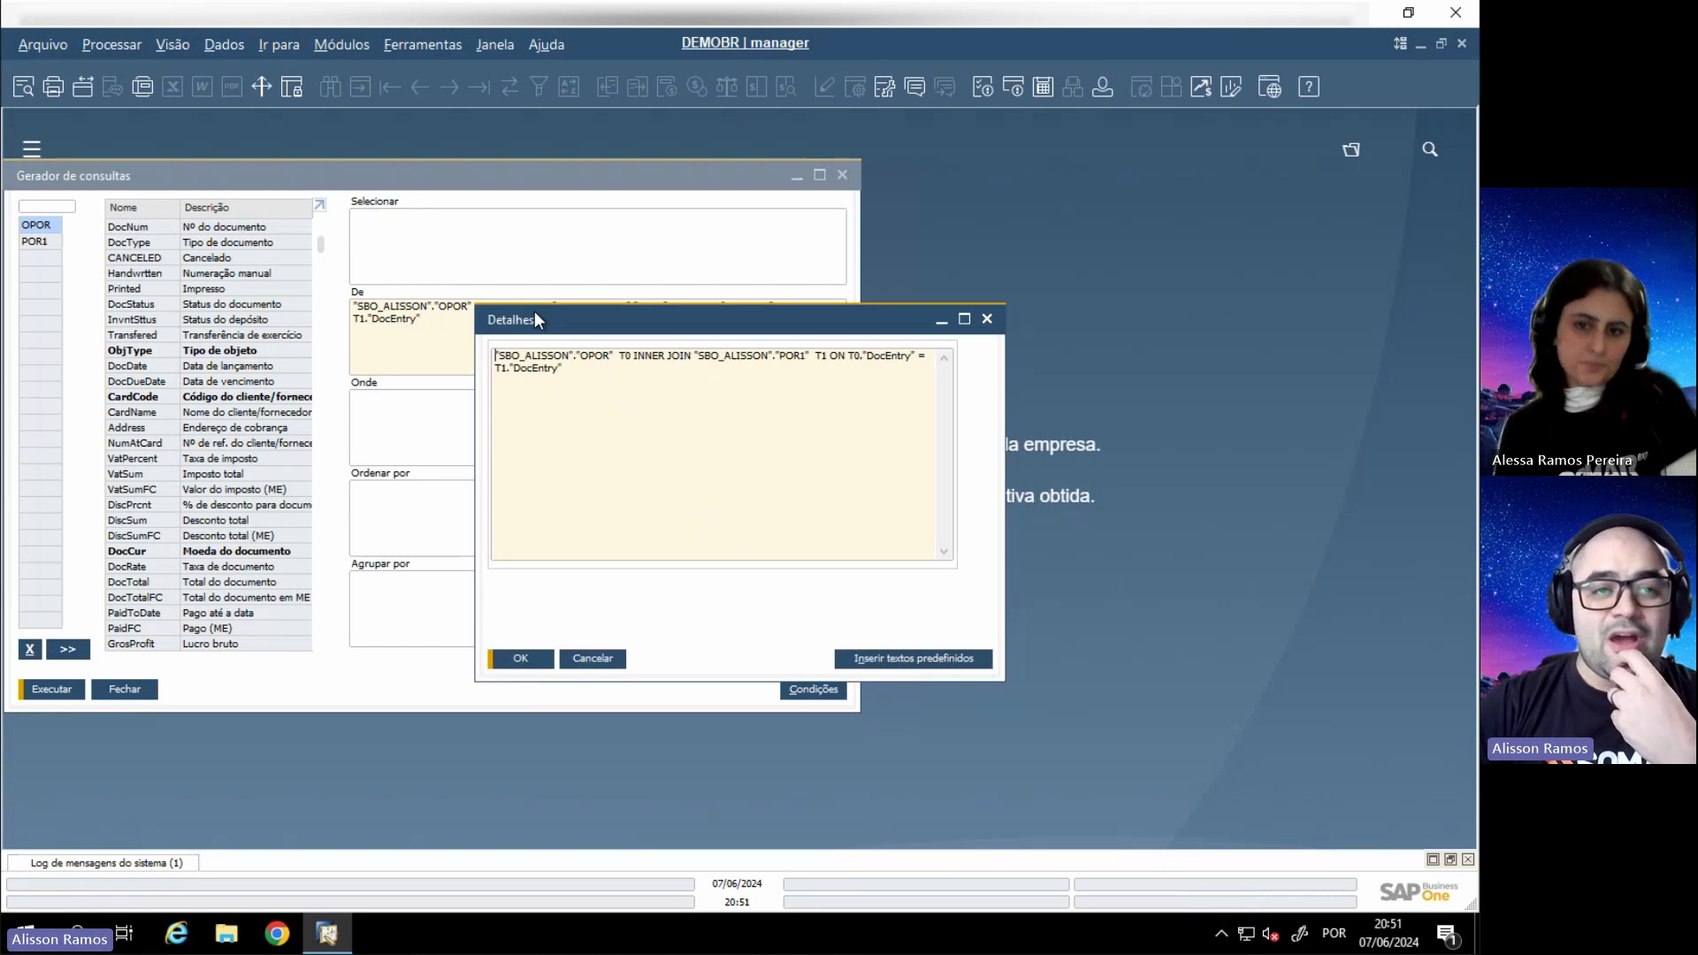
left_click(591, 657)
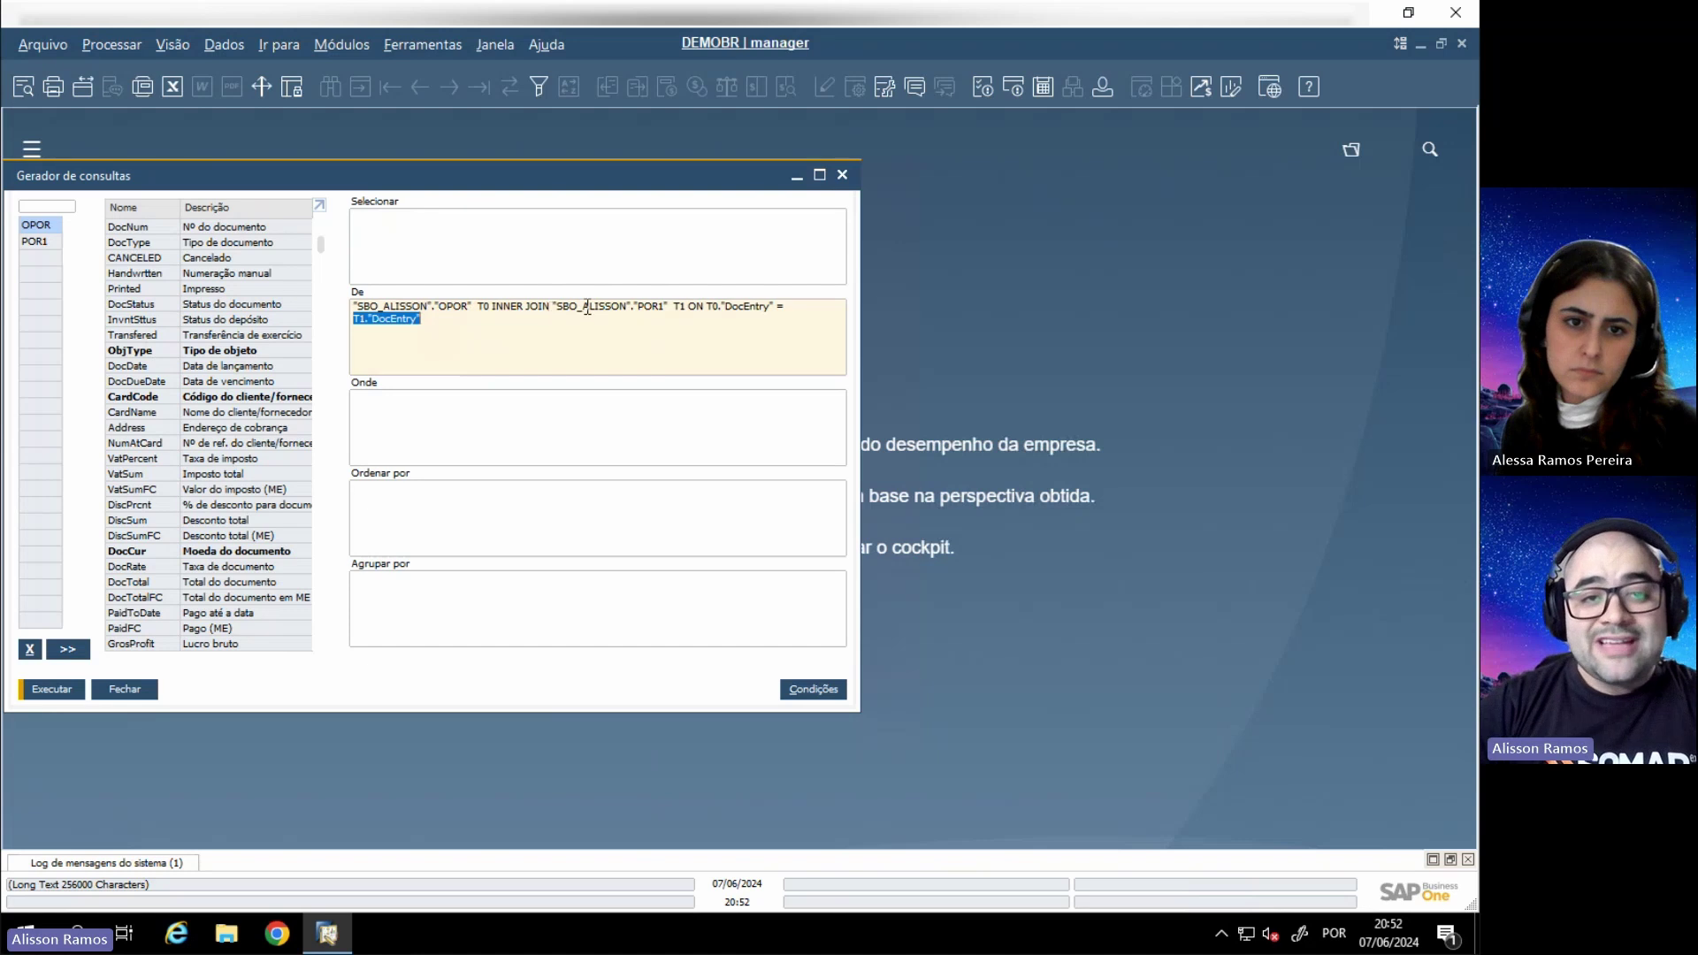
double_click(699, 306)
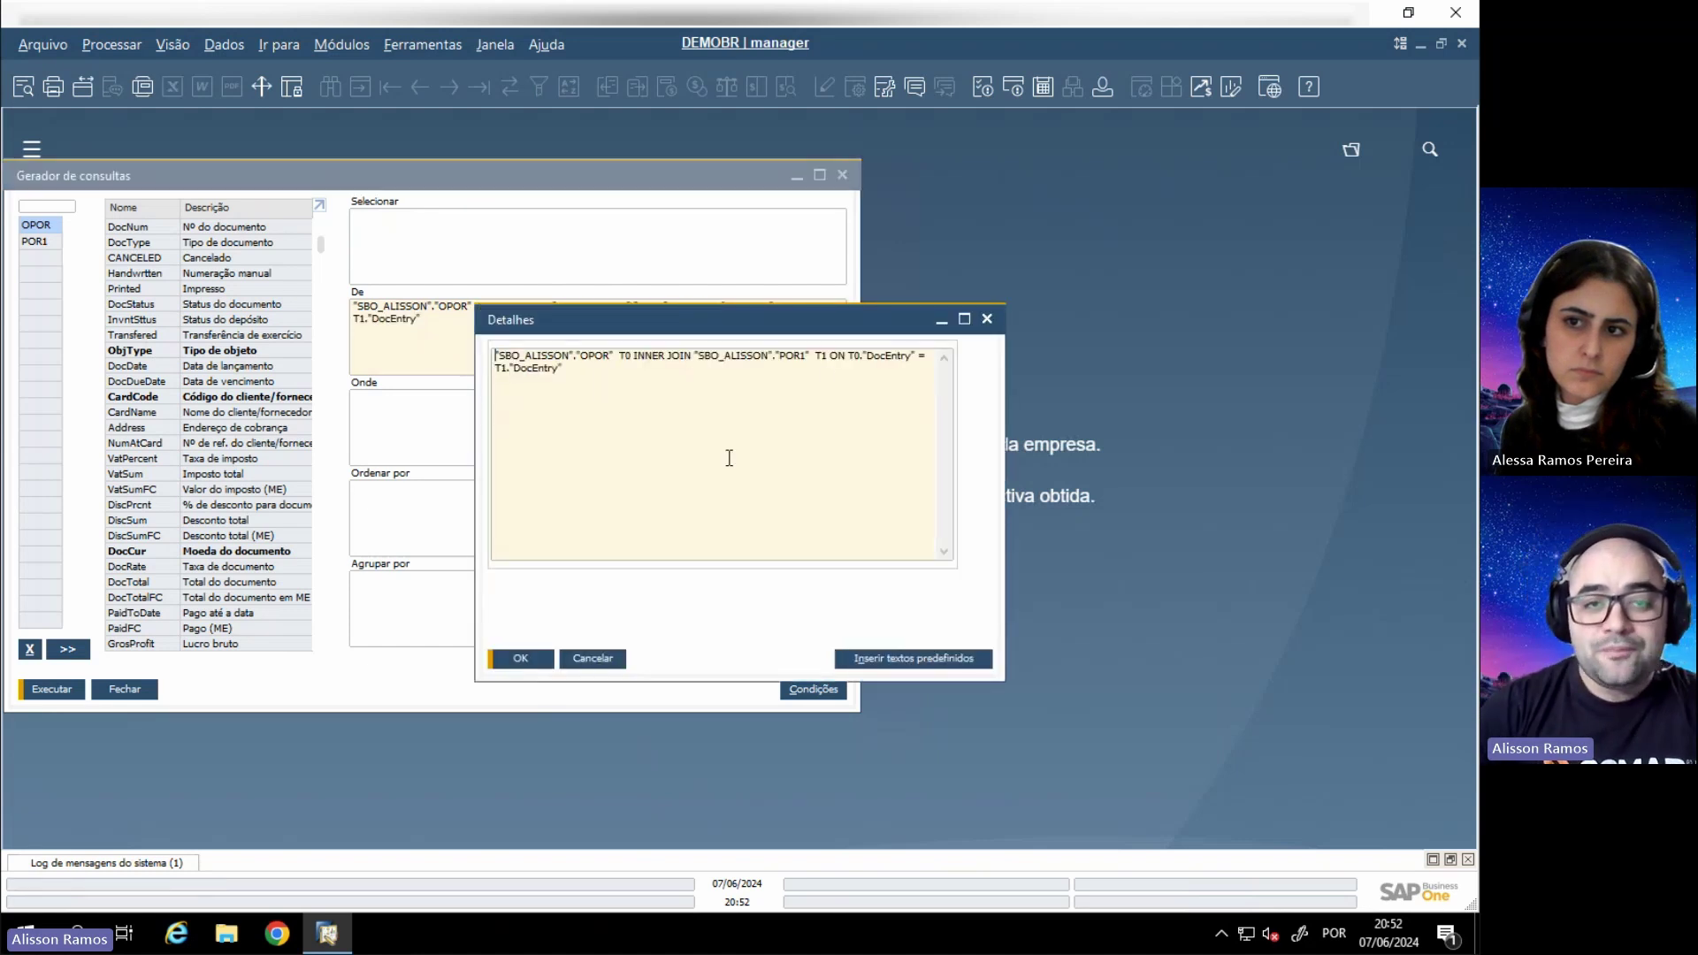
left_click(987, 319)
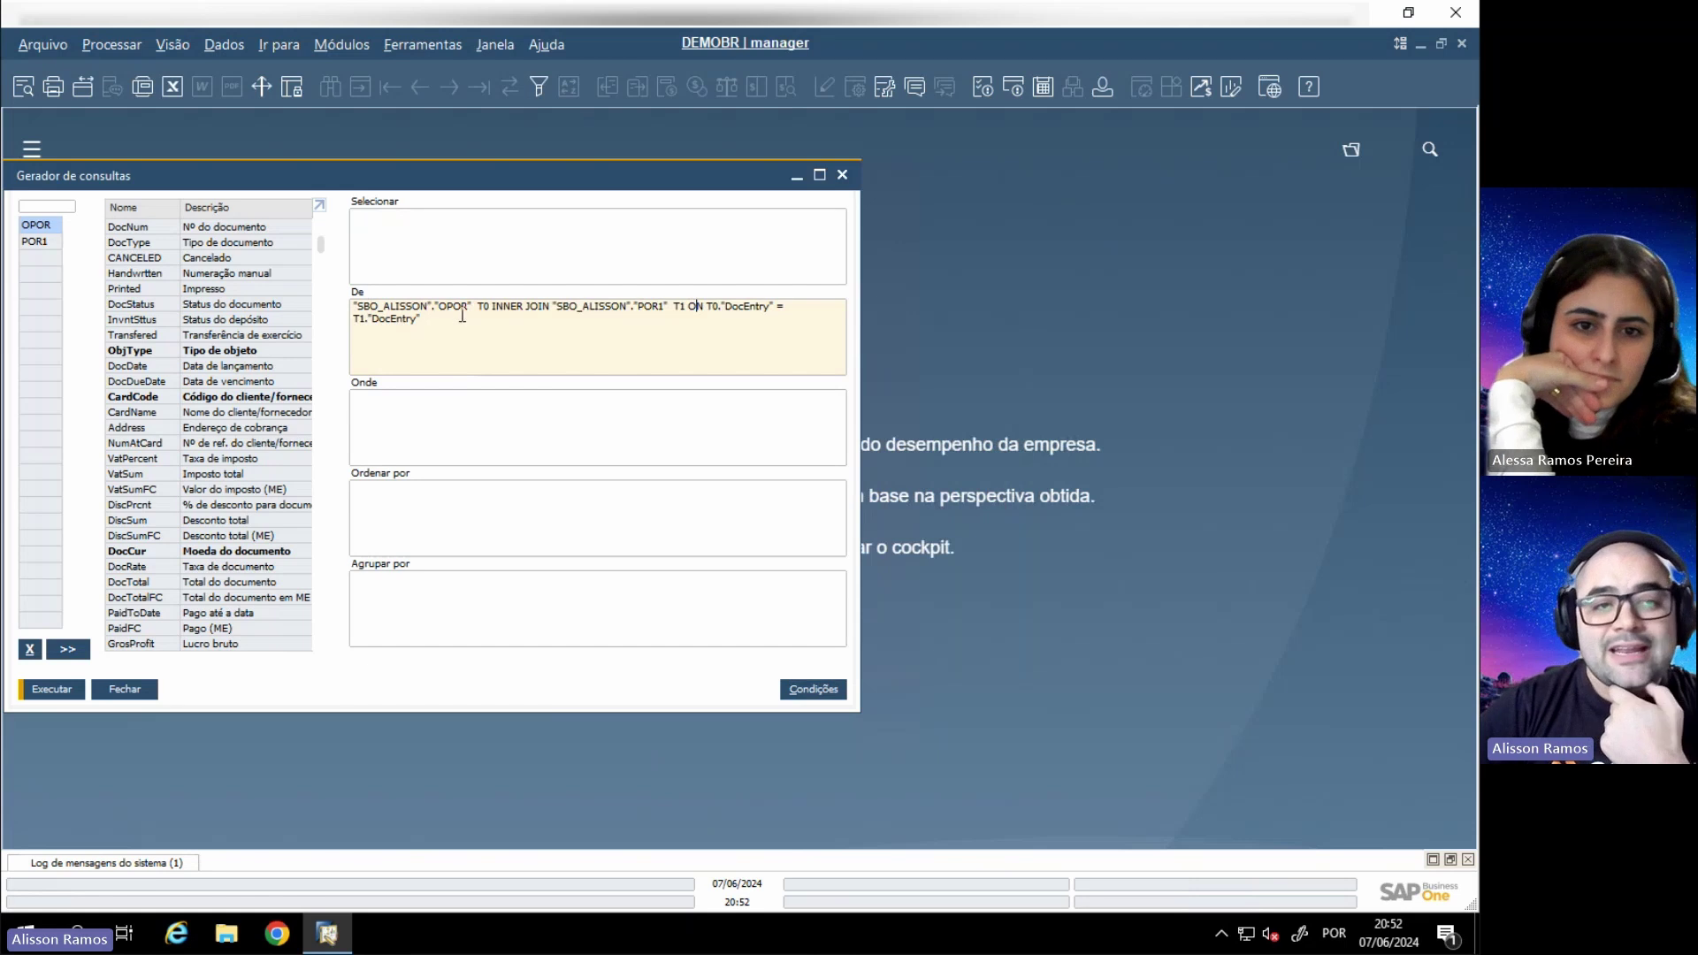
Highlight the OPOR table name and both DocEntry fields of the join condition in the De section
left_click_drag(474, 306, 436, 304)
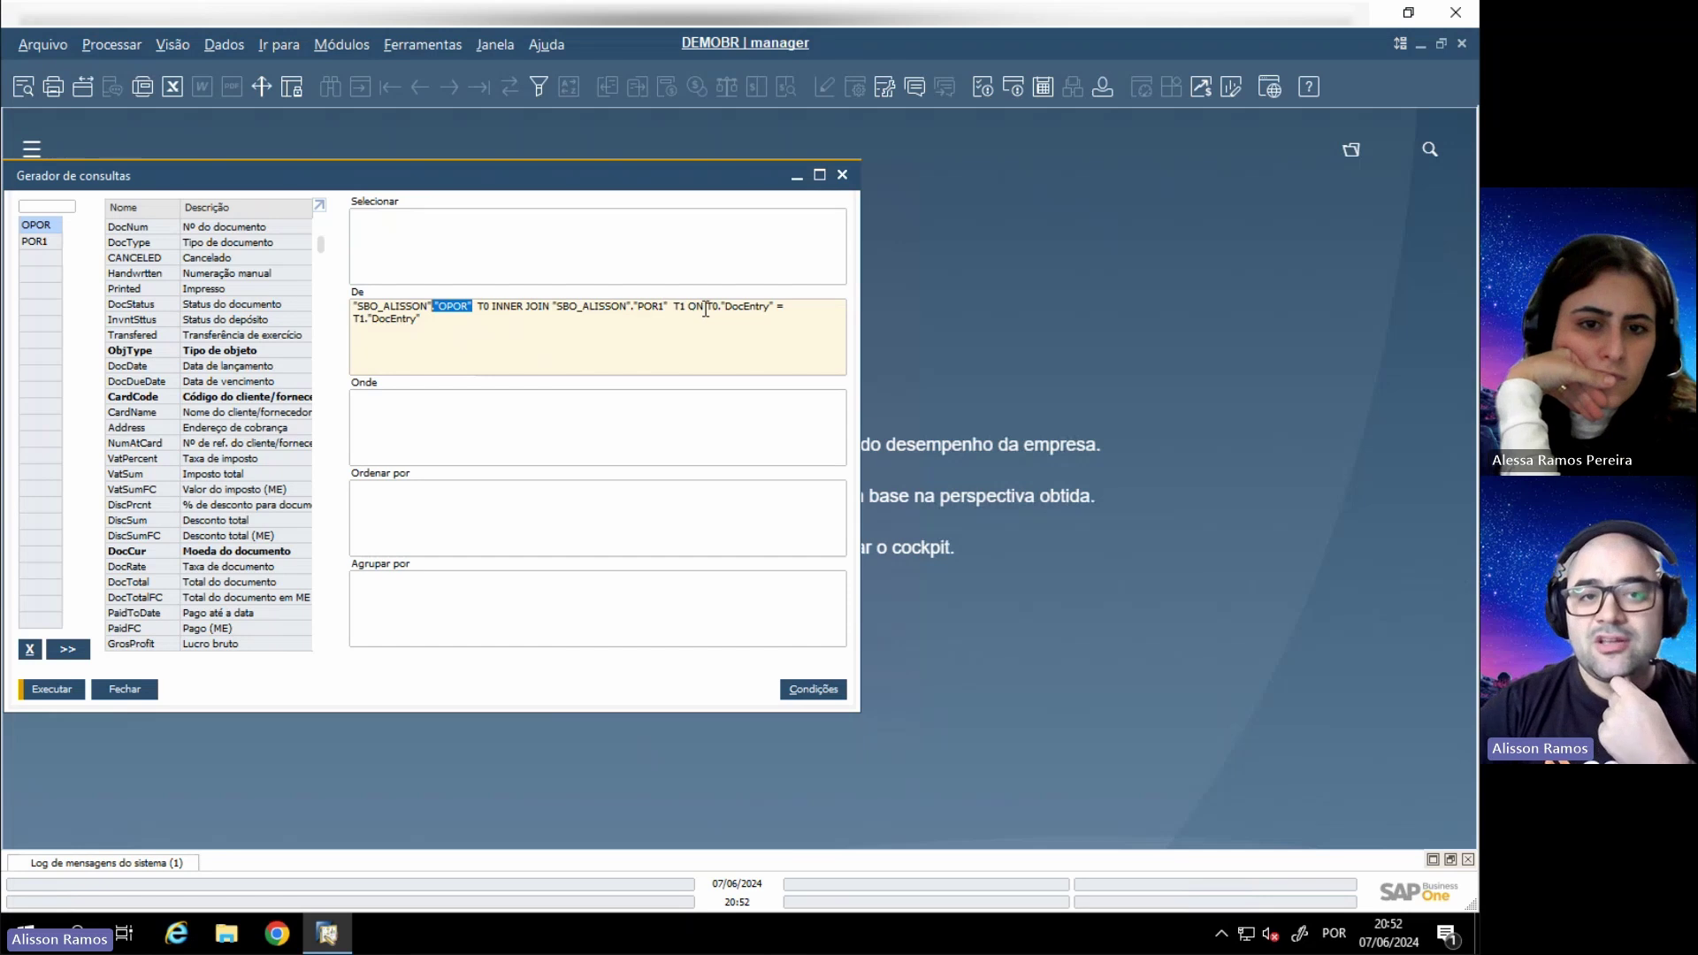
left_click_drag(705, 308, 774, 309)
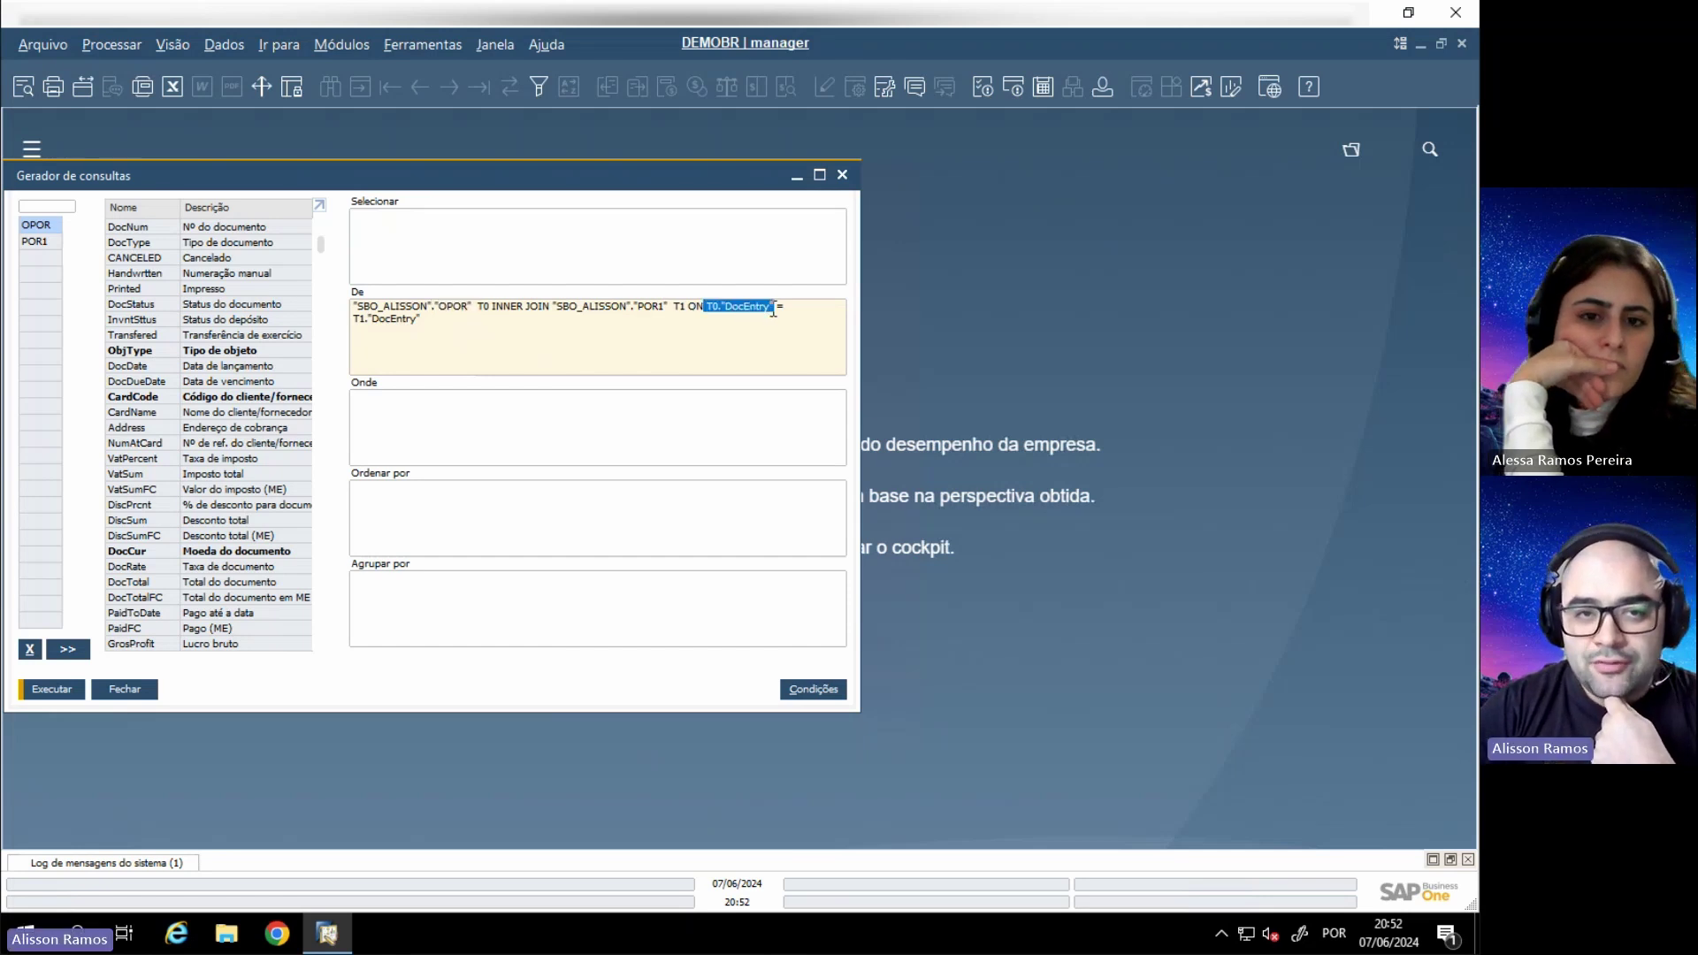
left_click_drag(469, 317, 337, 318)
left_click(445, 327)
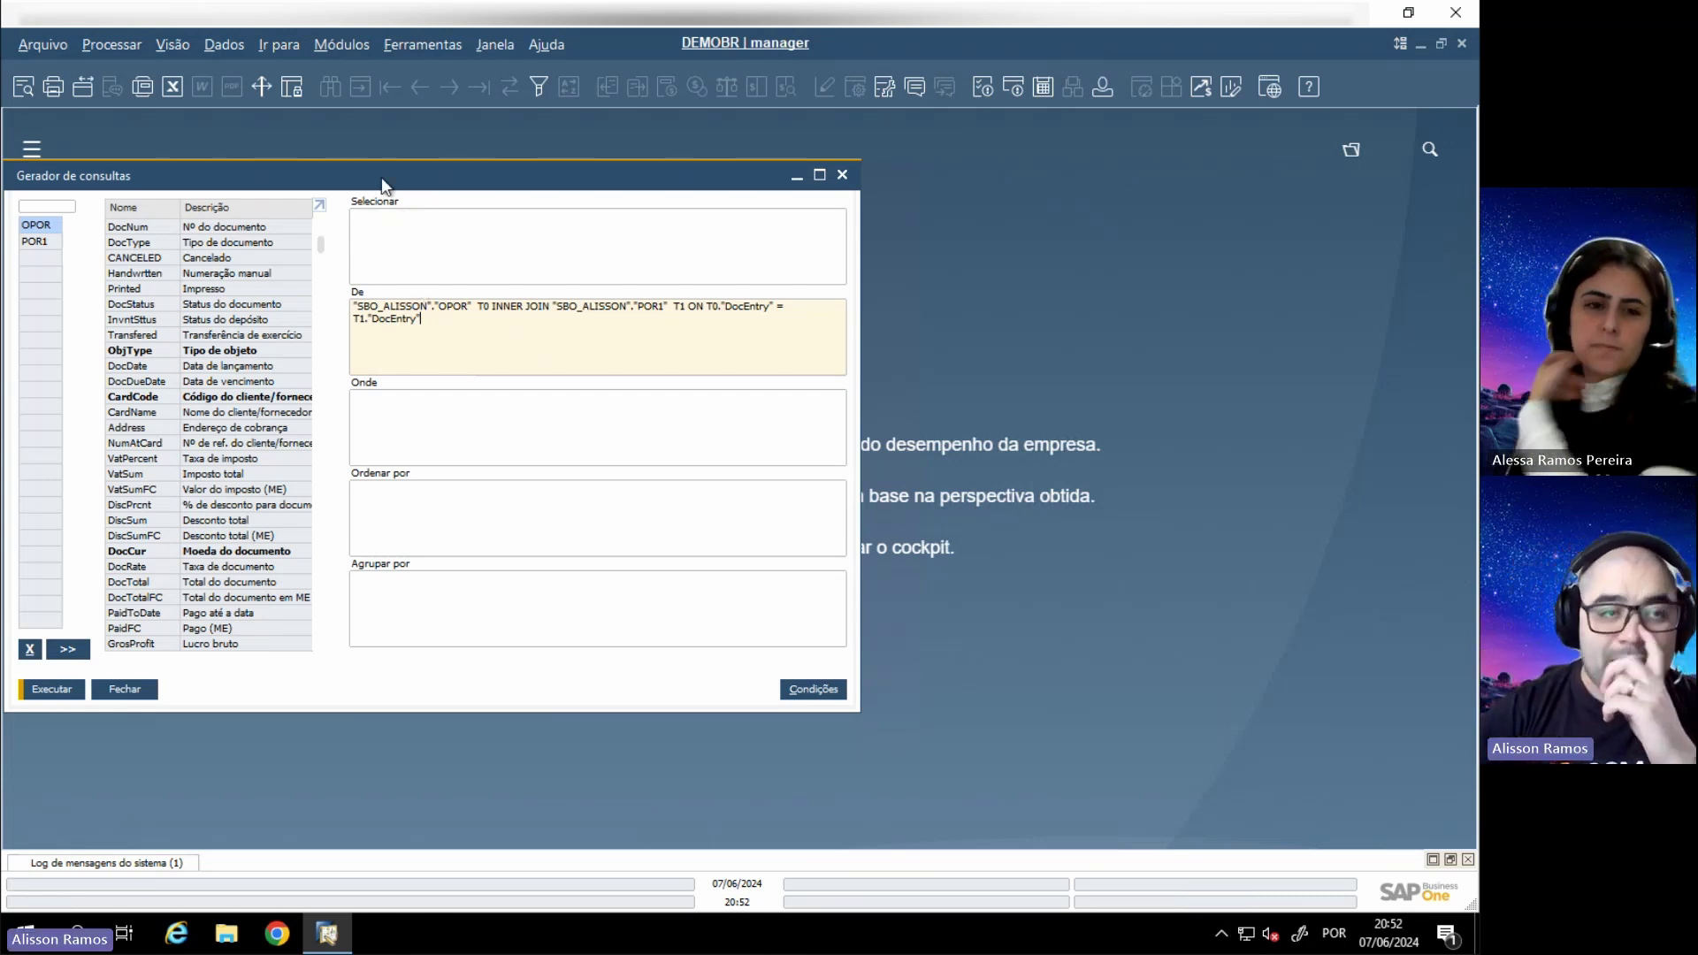
Reposition the query generator window and remove the OPOR and POR1 tables from the query
left_click_drag(383, 182, 564, 181)
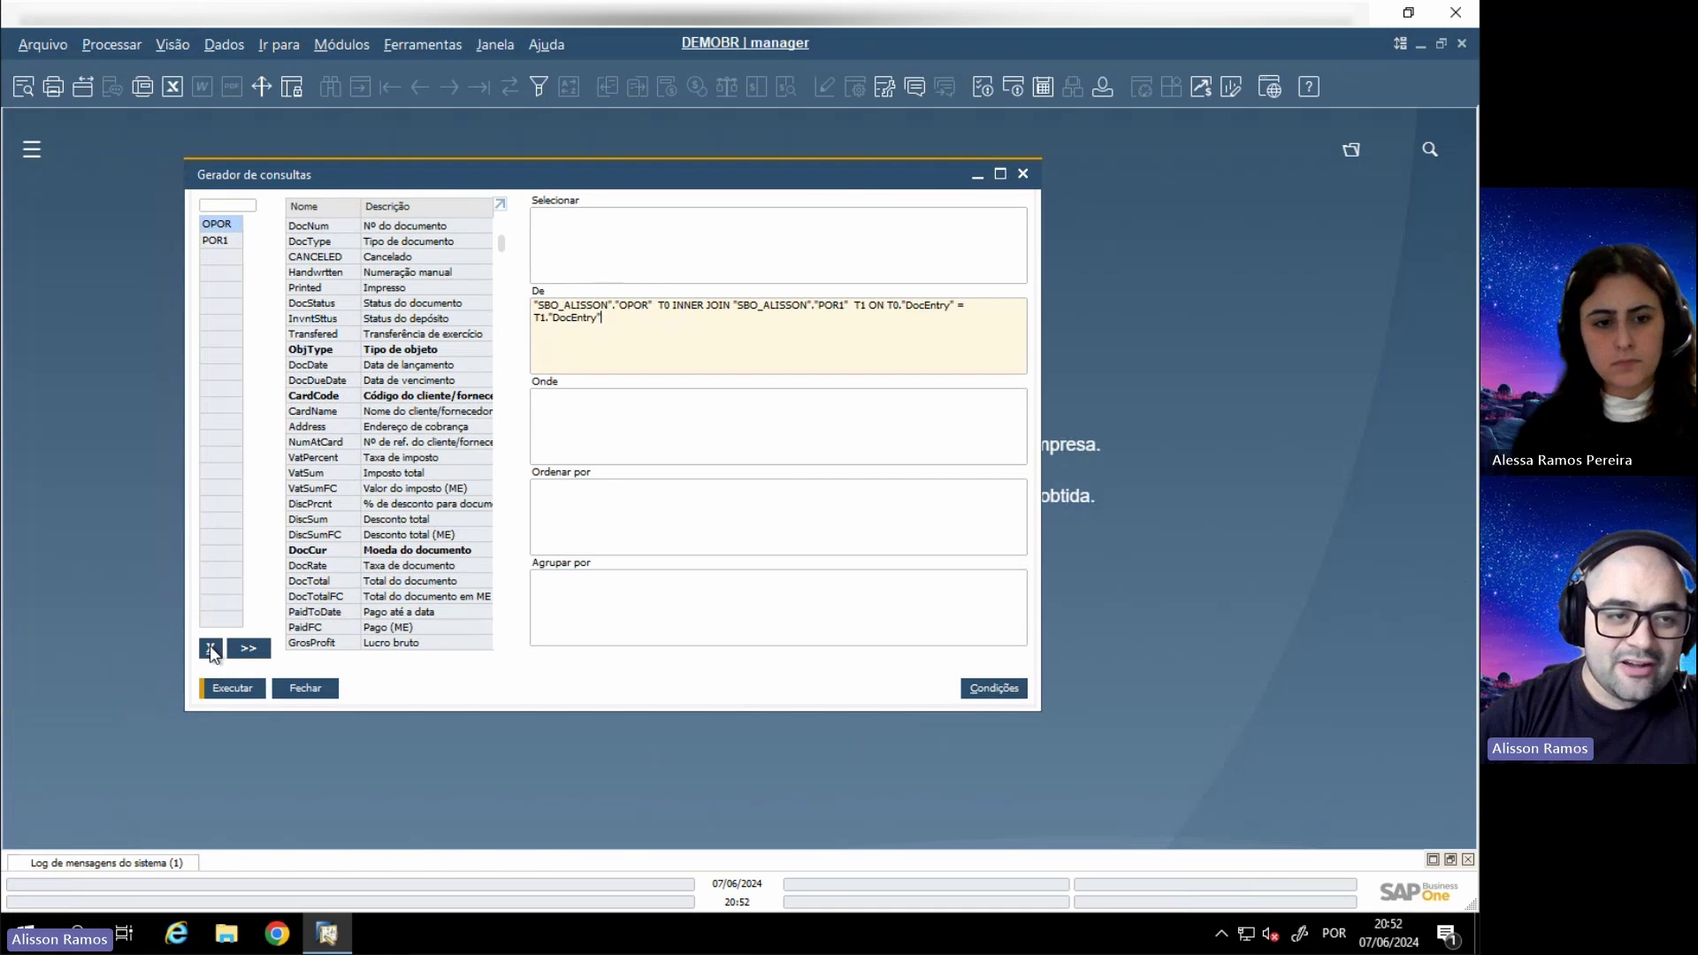
left_click(212, 650)
left_click(212, 649)
Add the item tables OITM and OITW to the query to show their automatic join
type("O")
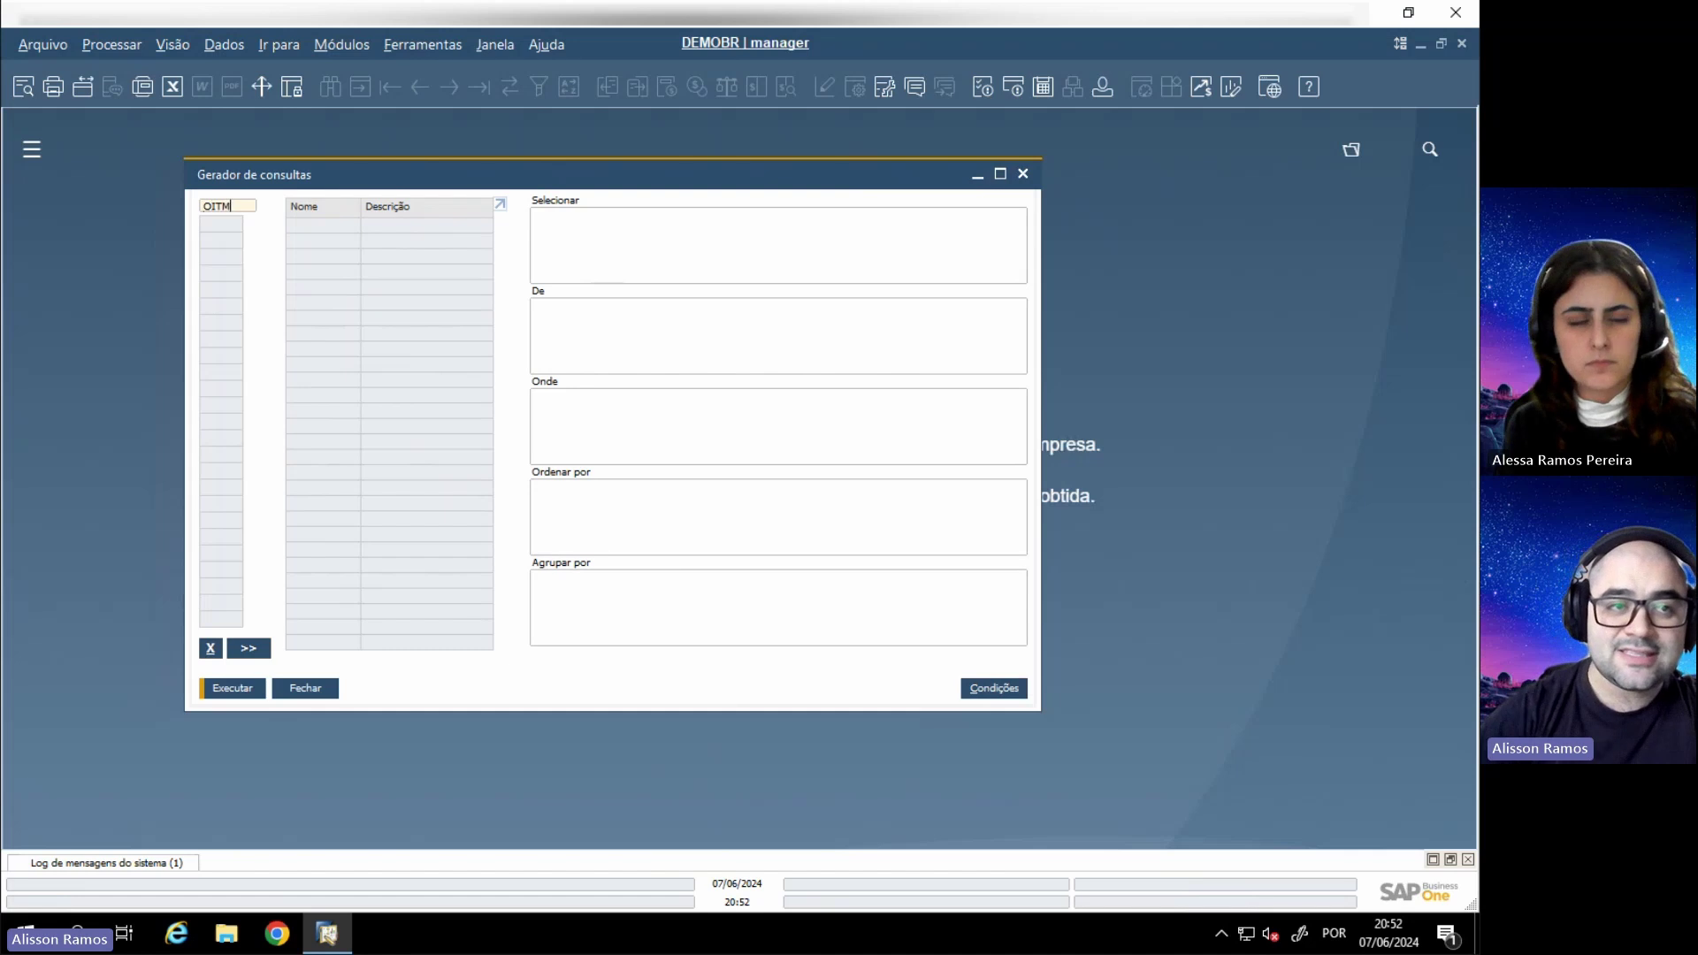
type("ITM")
key("Tab")
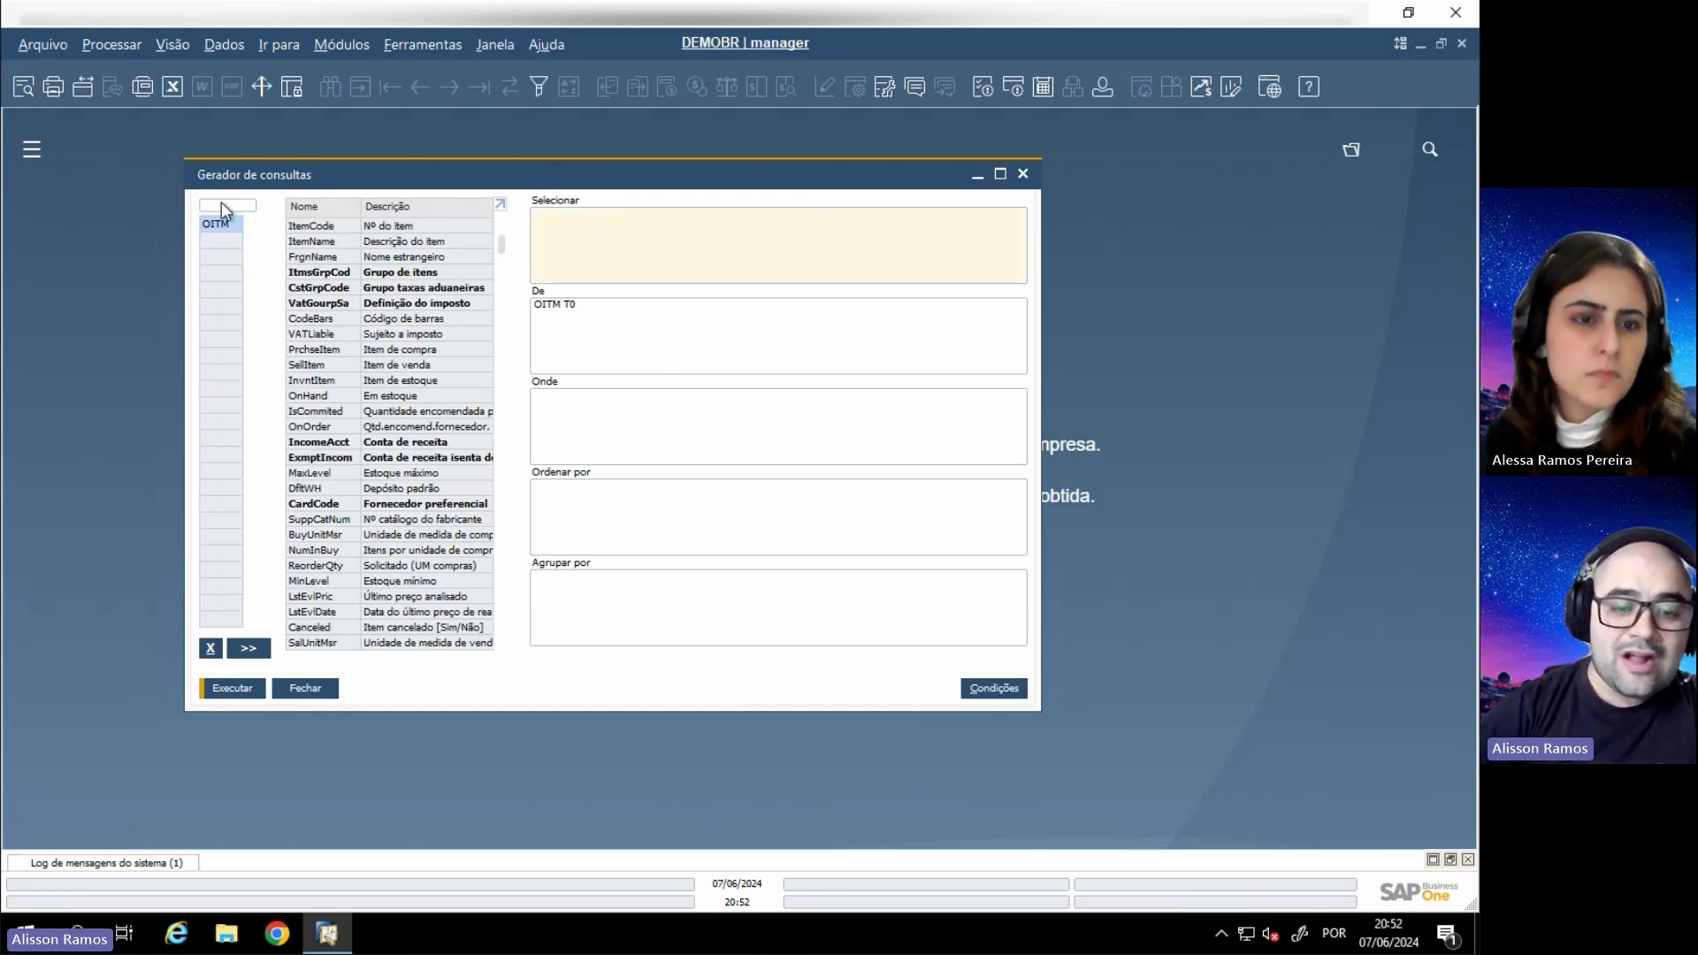
left_click(223, 205)
type("OITW")
key("Tab")
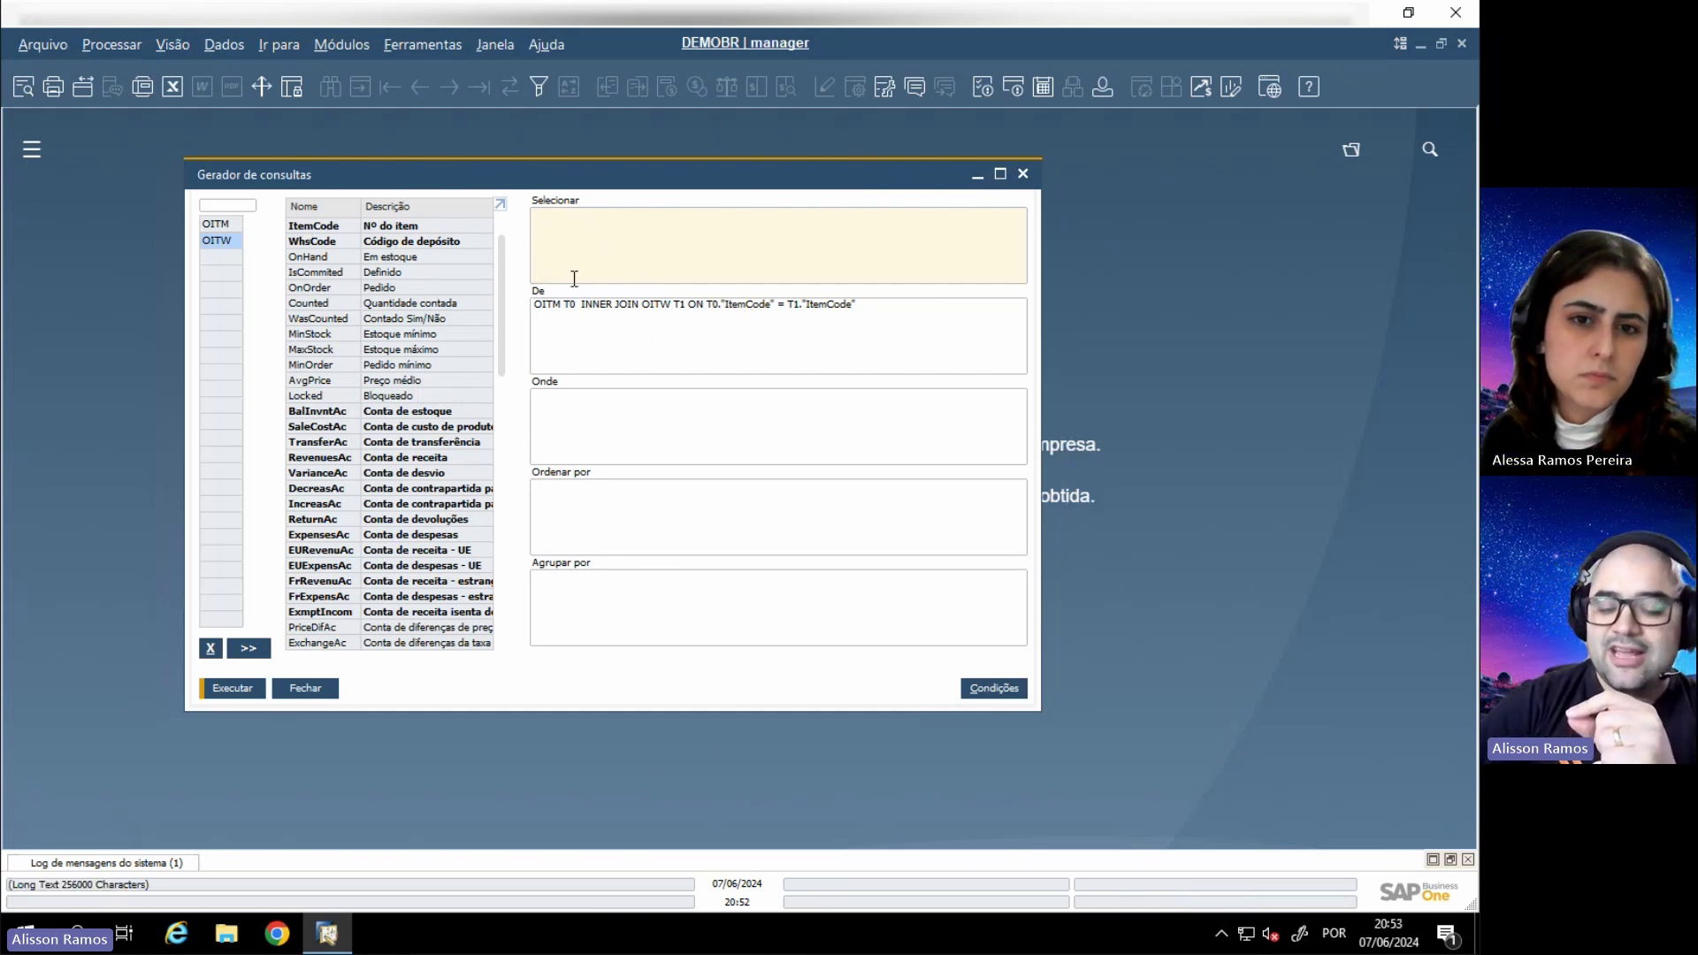
Clear the item tables from the query and add the purchase order tables OPOR and POR1 again
left_click(216, 646)
left_click(213, 646)
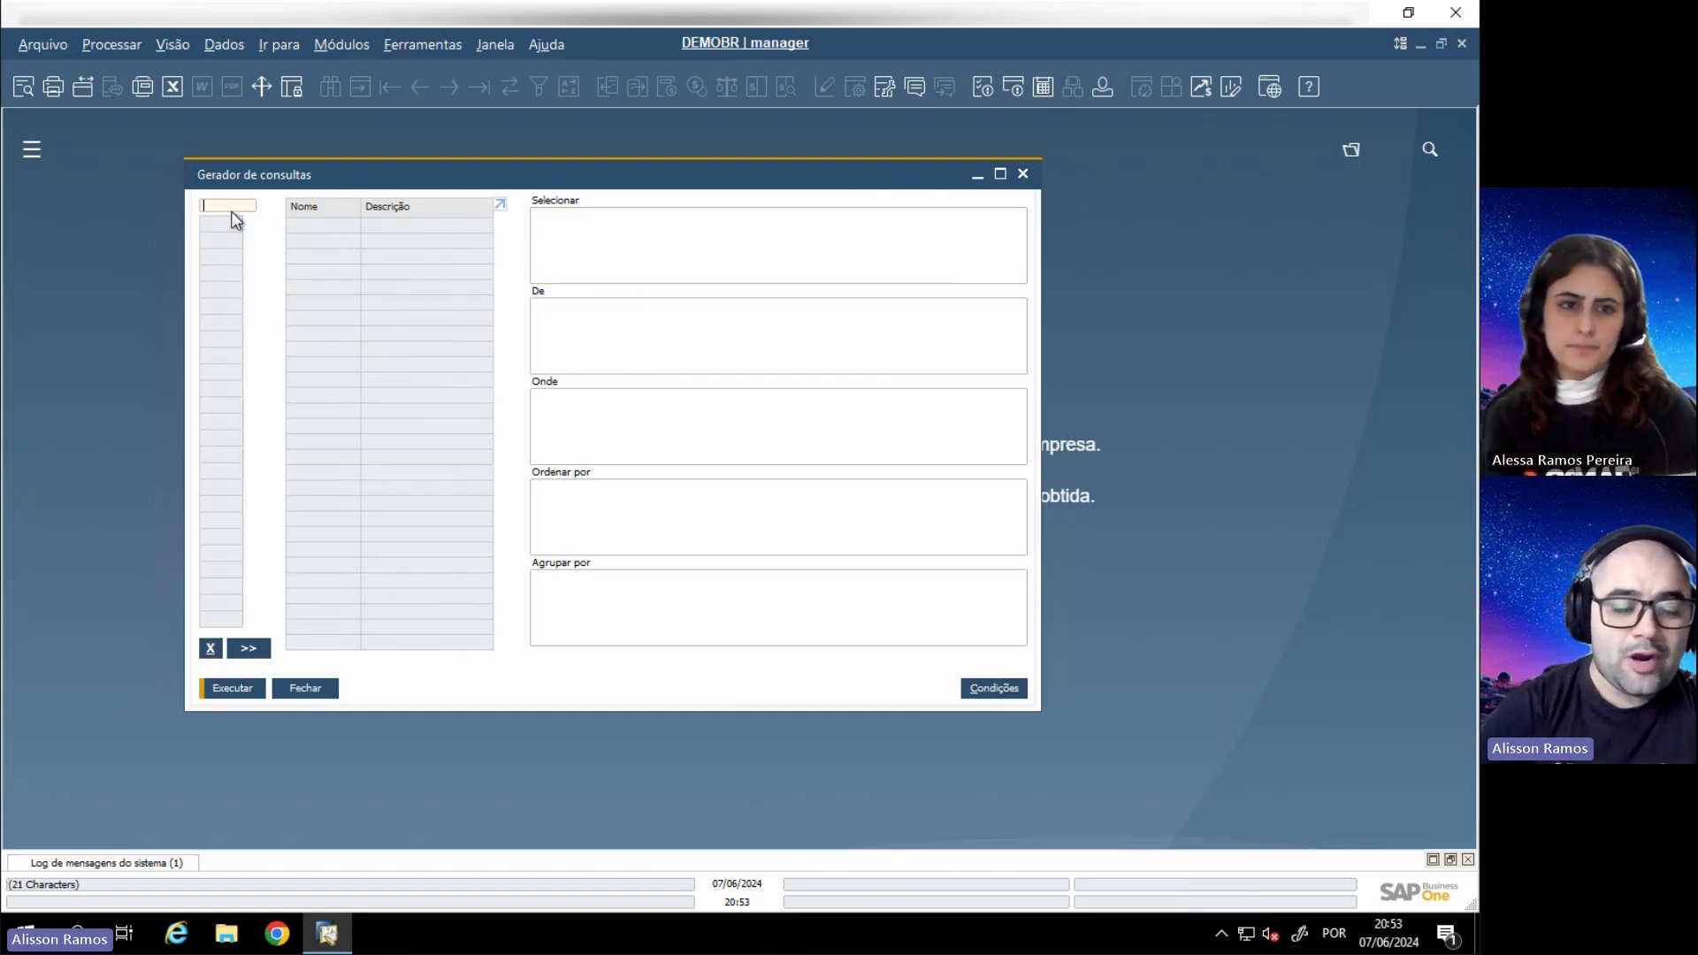
type("OPOR")
key("Return")
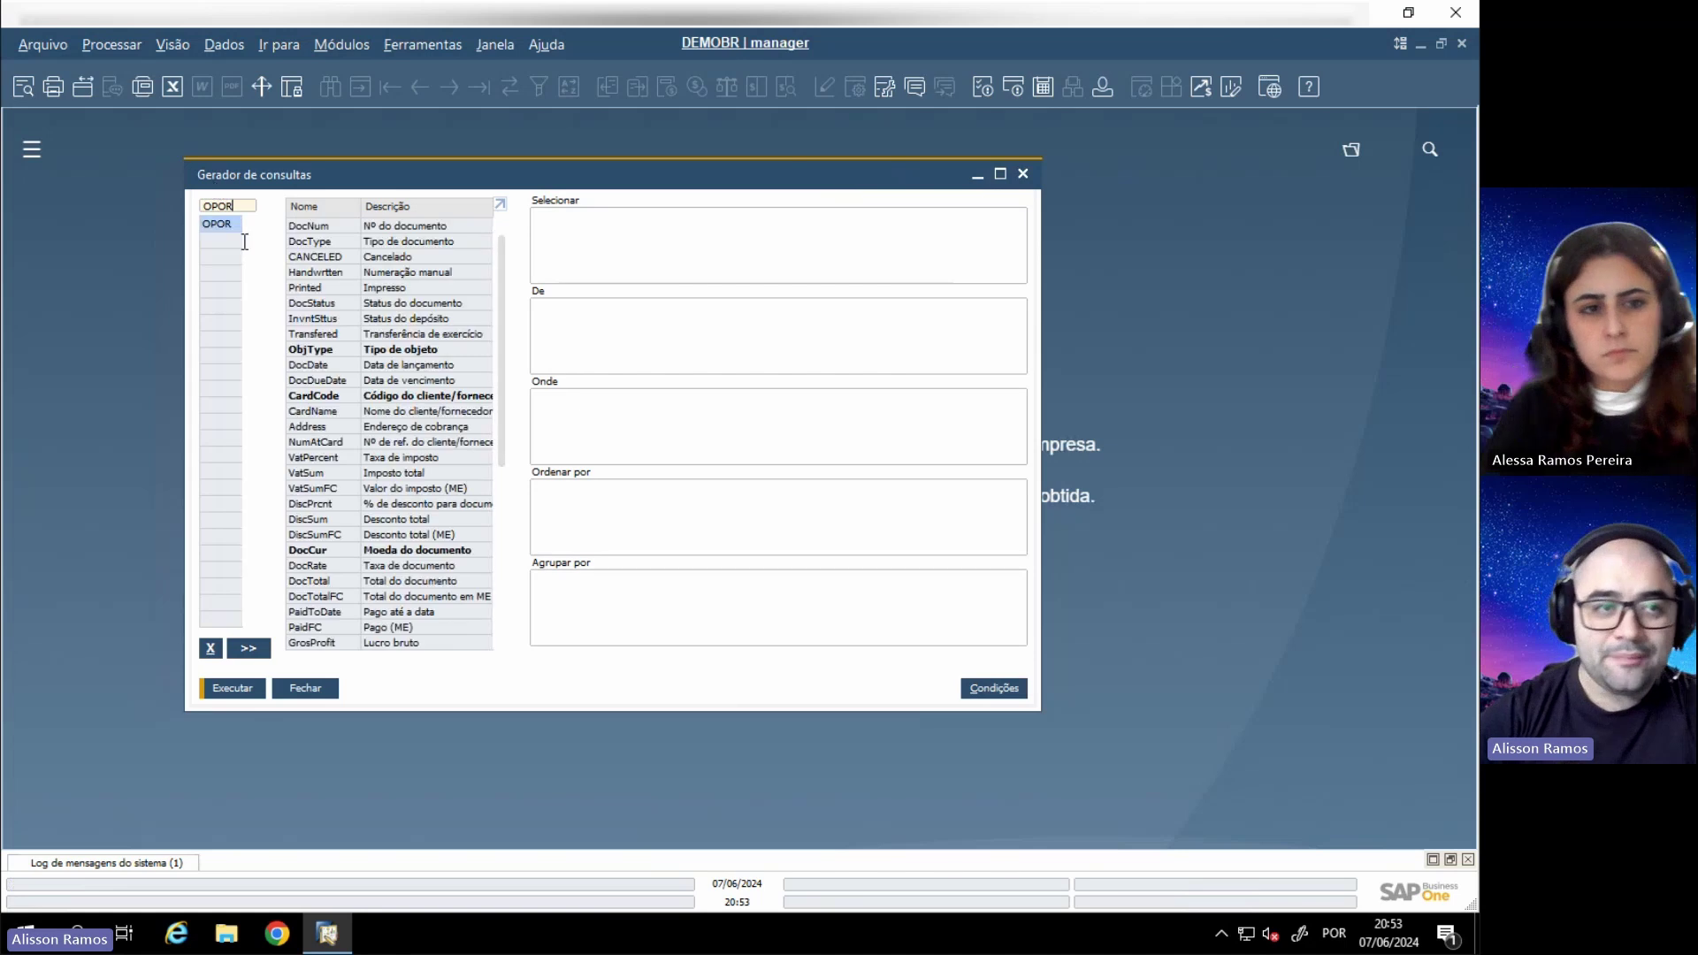
type("POR")
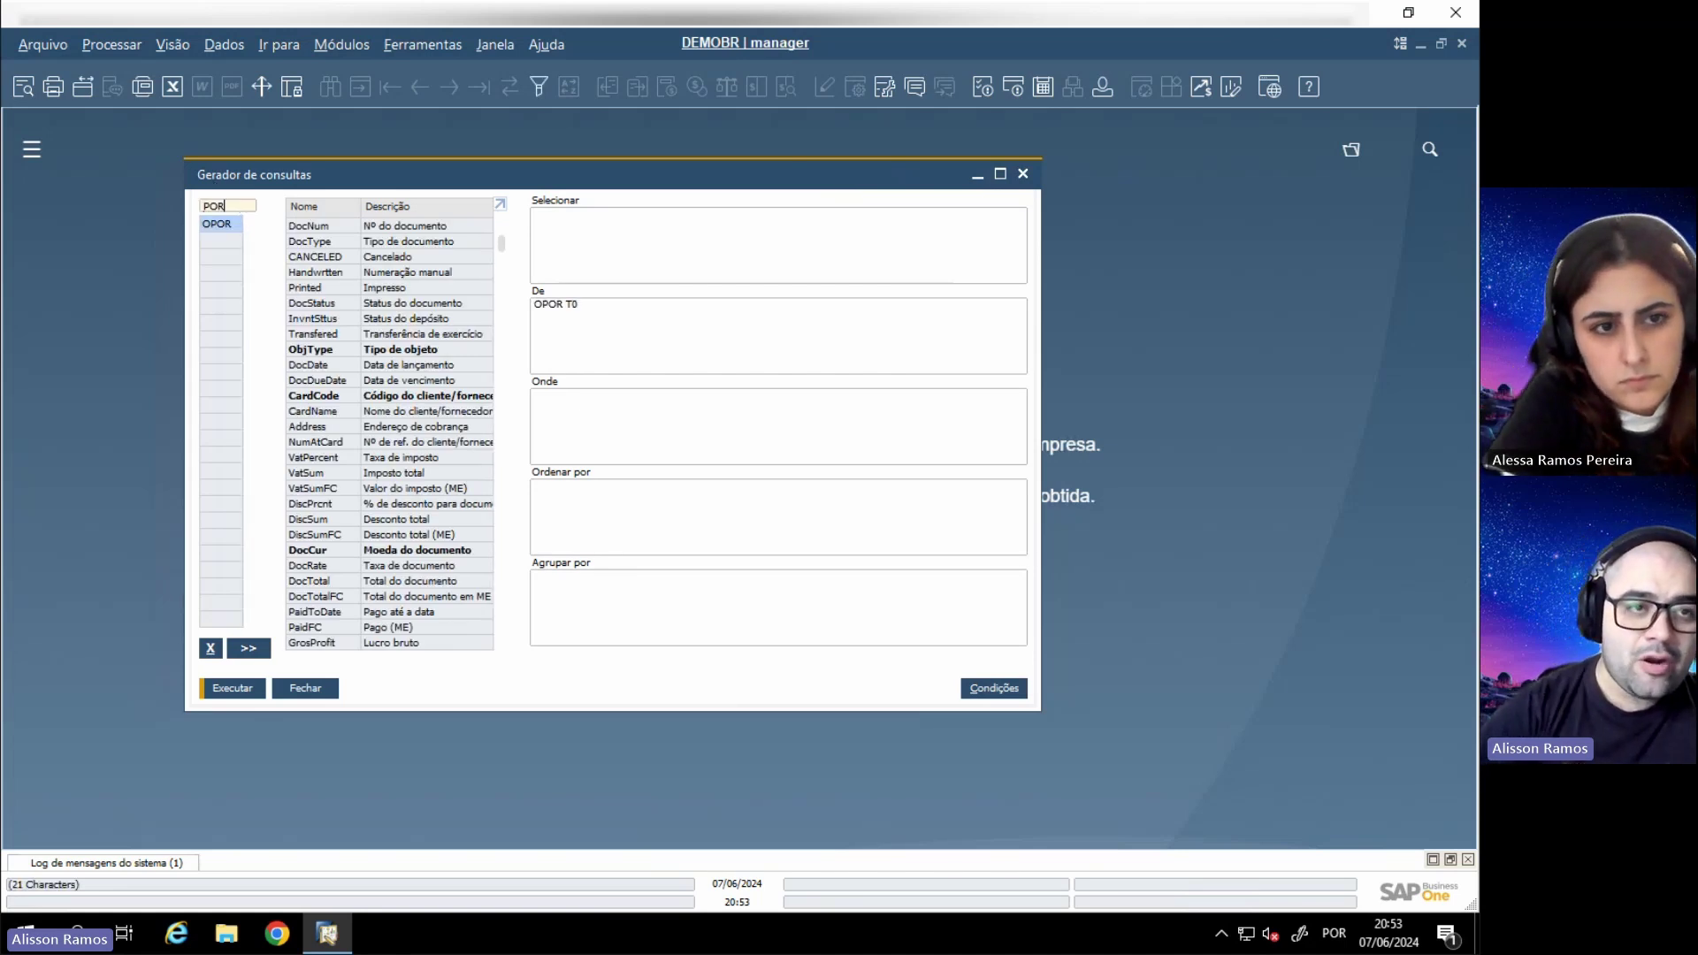
type("1")
key("Return")
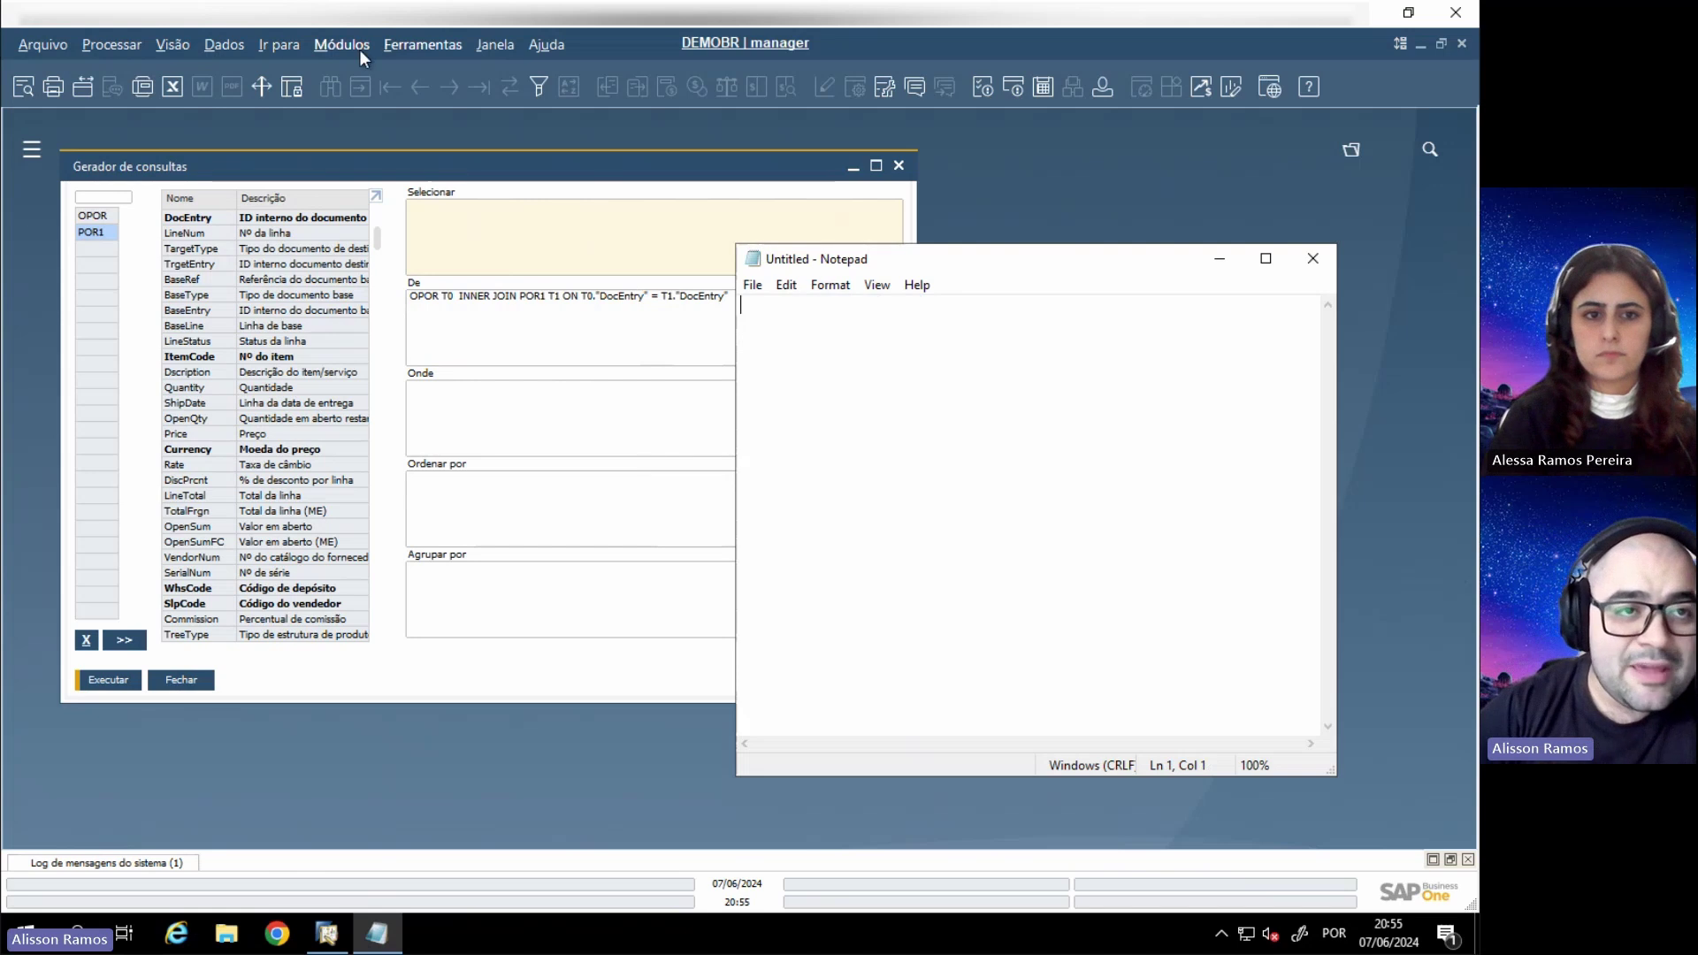
Open a blank Nota Fiscal de Entrada, turn on system information to inspect its field sources, and close the form
left_click(354, 46)
mouse_move(424, 179)
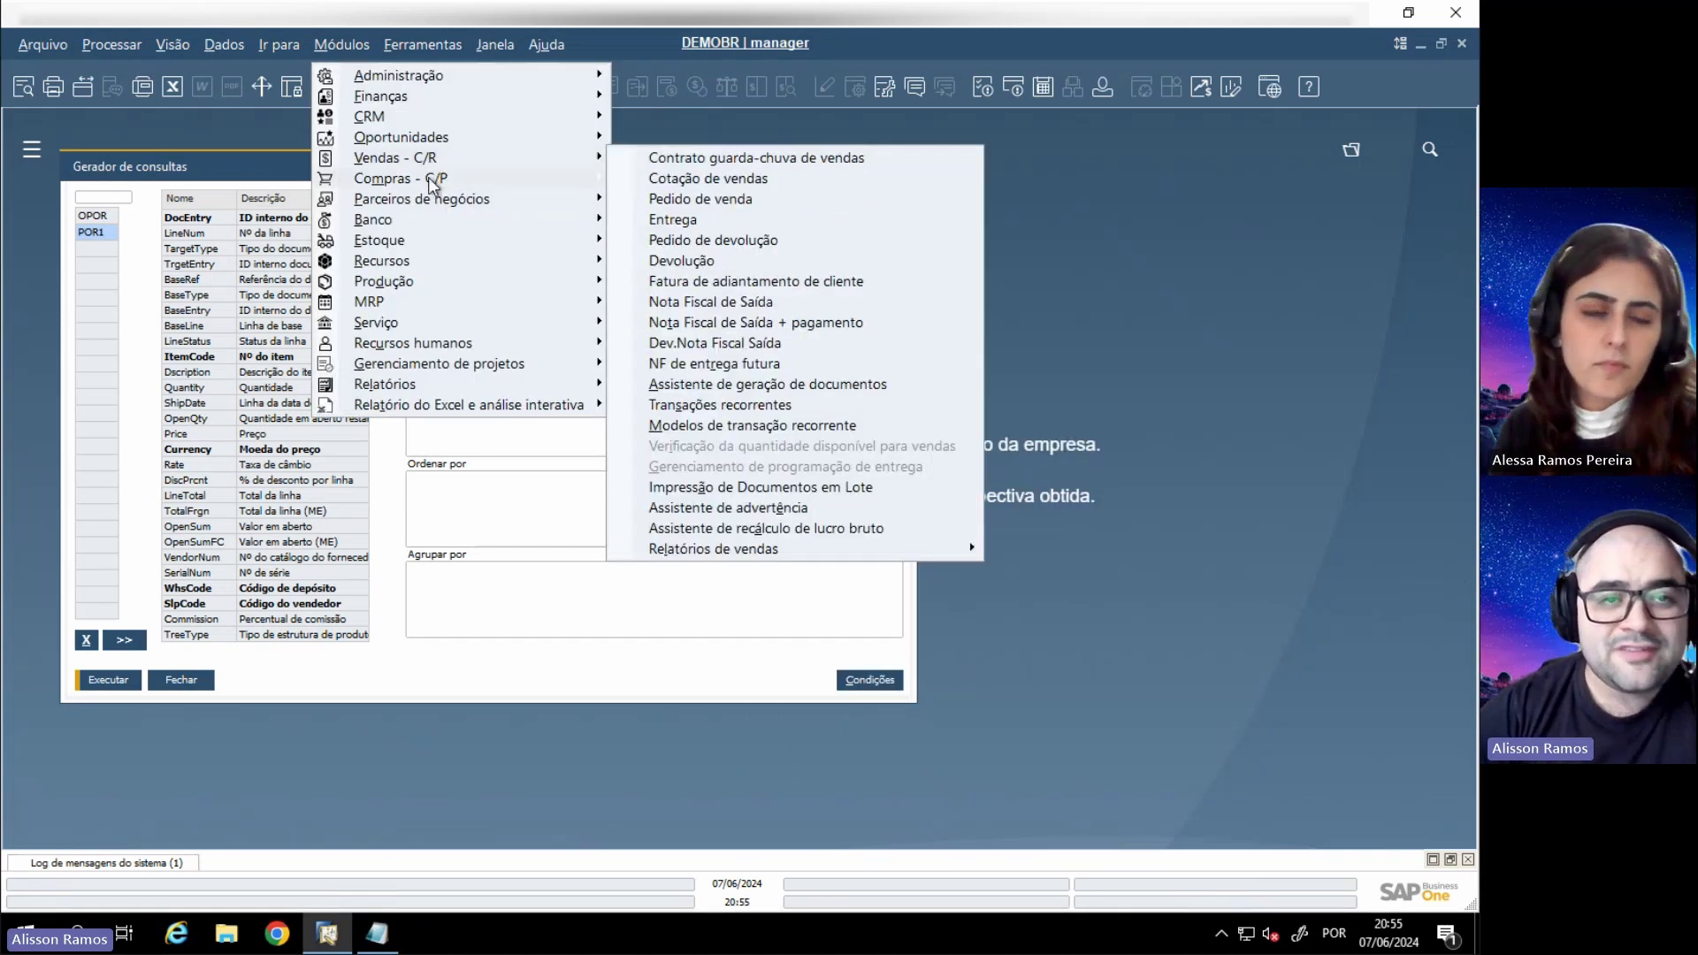
left_click(683, 345)
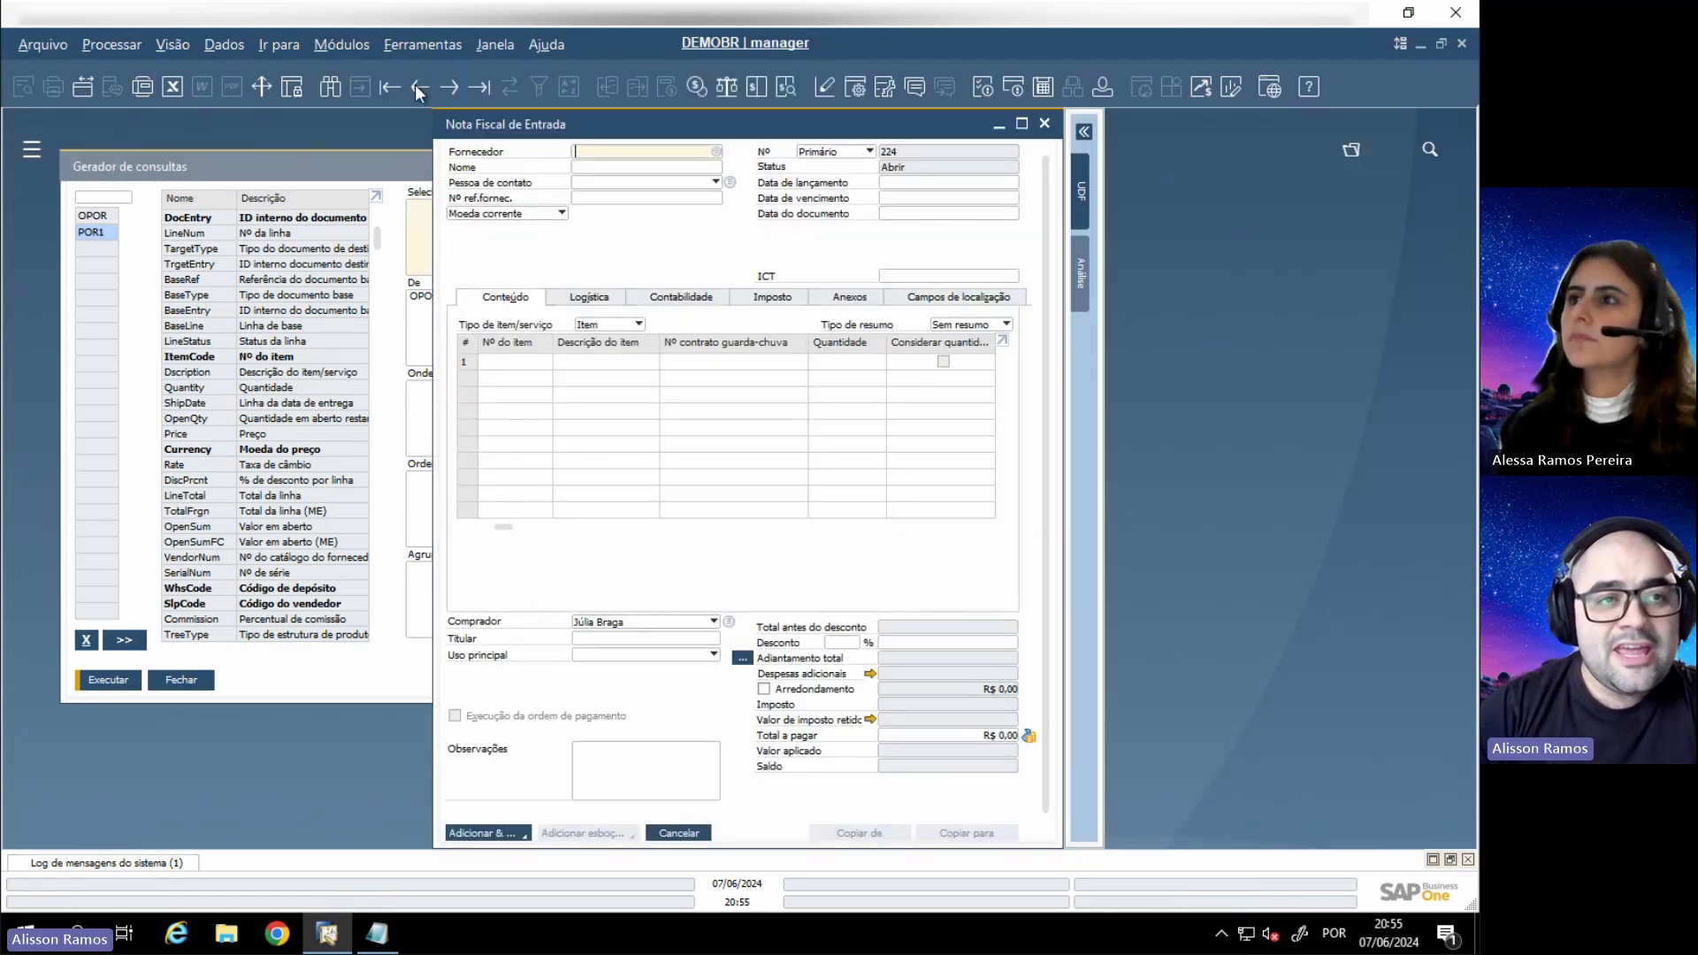
left_click(173, 45)
left_click(190, 97)
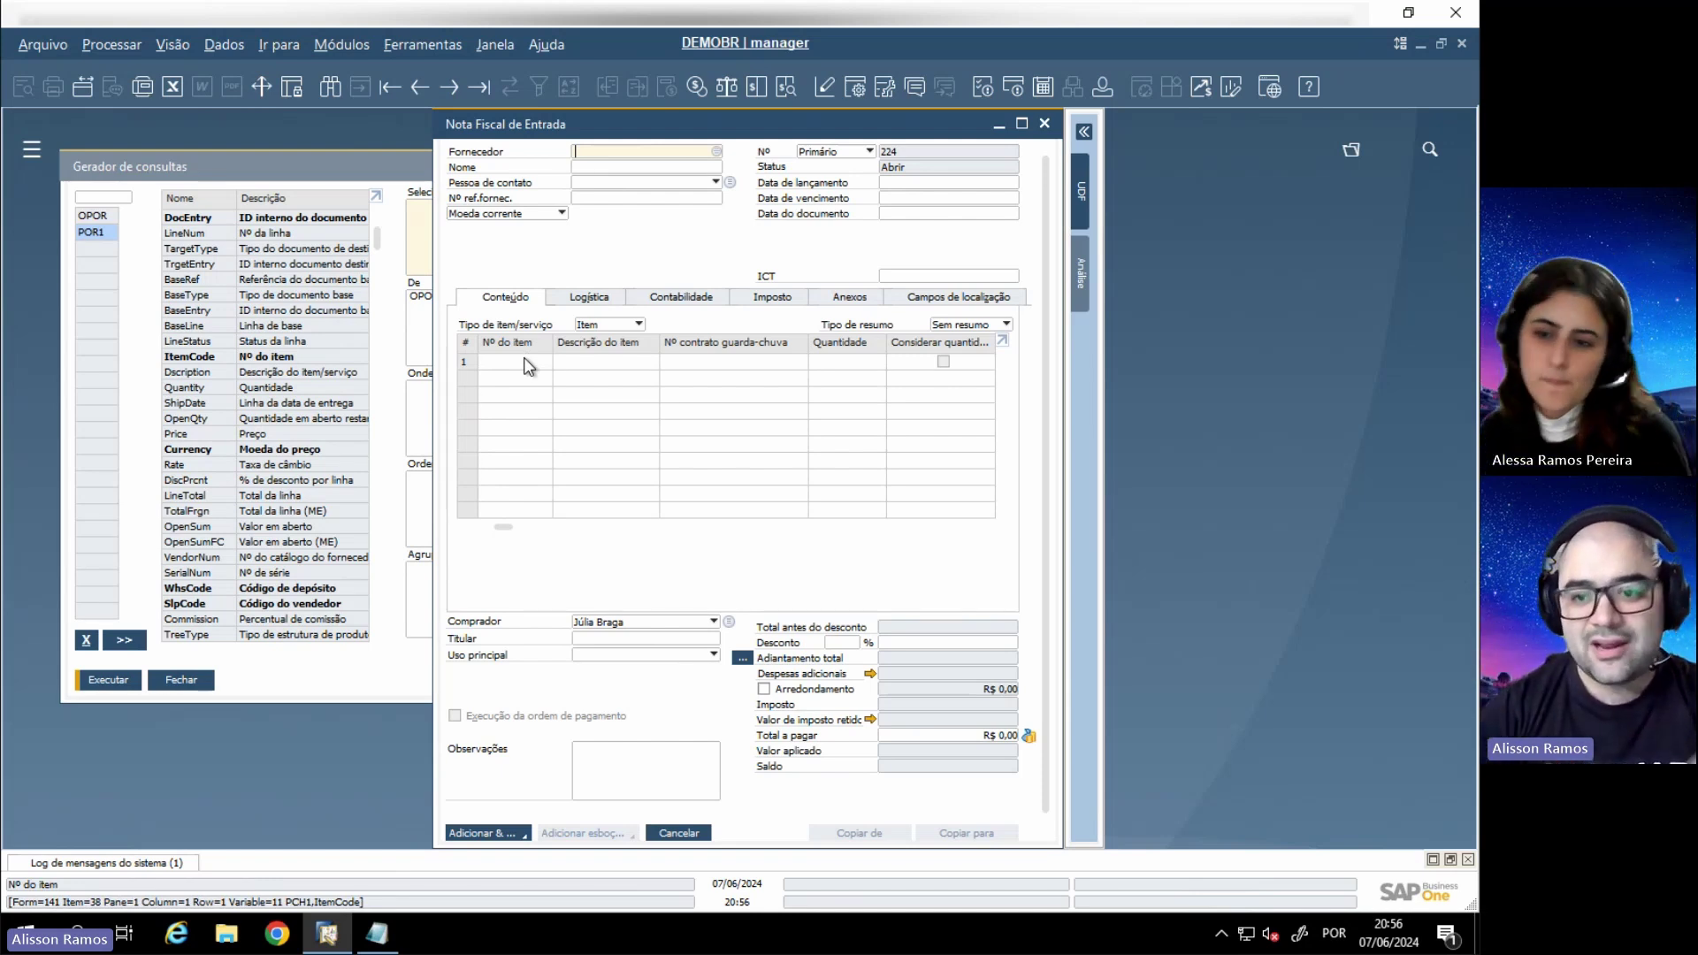
left_click(1046, 123)
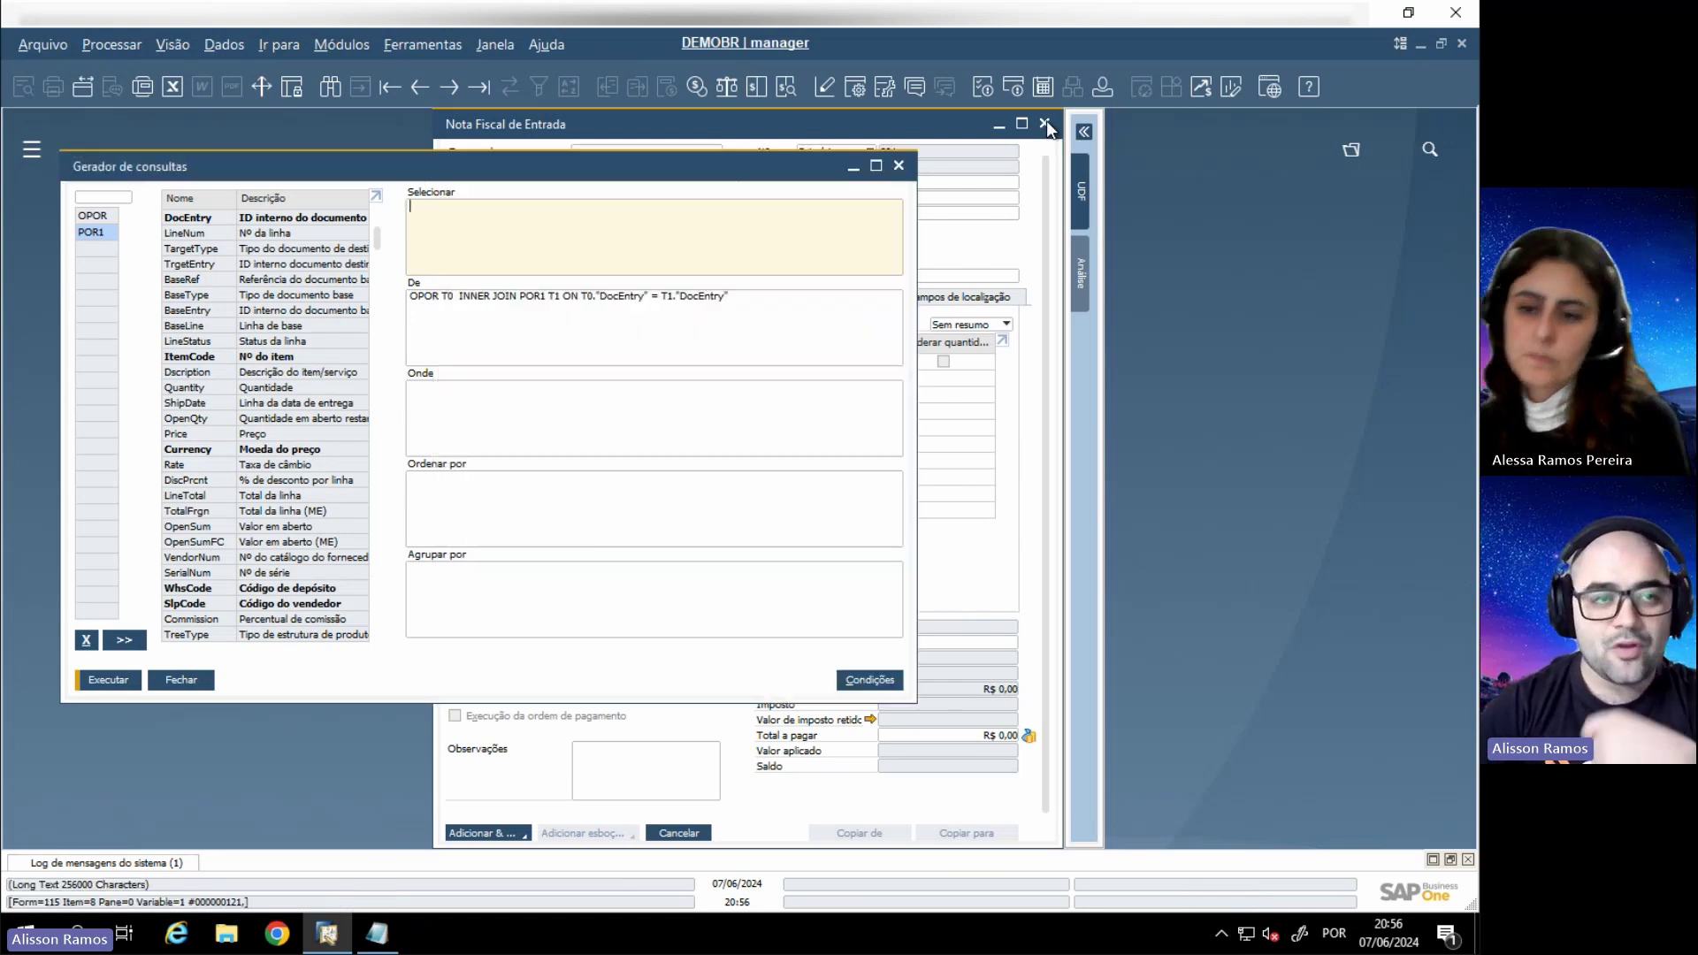
Add the OPOR fields DocNum, CardCode, CardName and DocCur to the Selecionar section
left_click(94, 216)
left_click(98, 229)
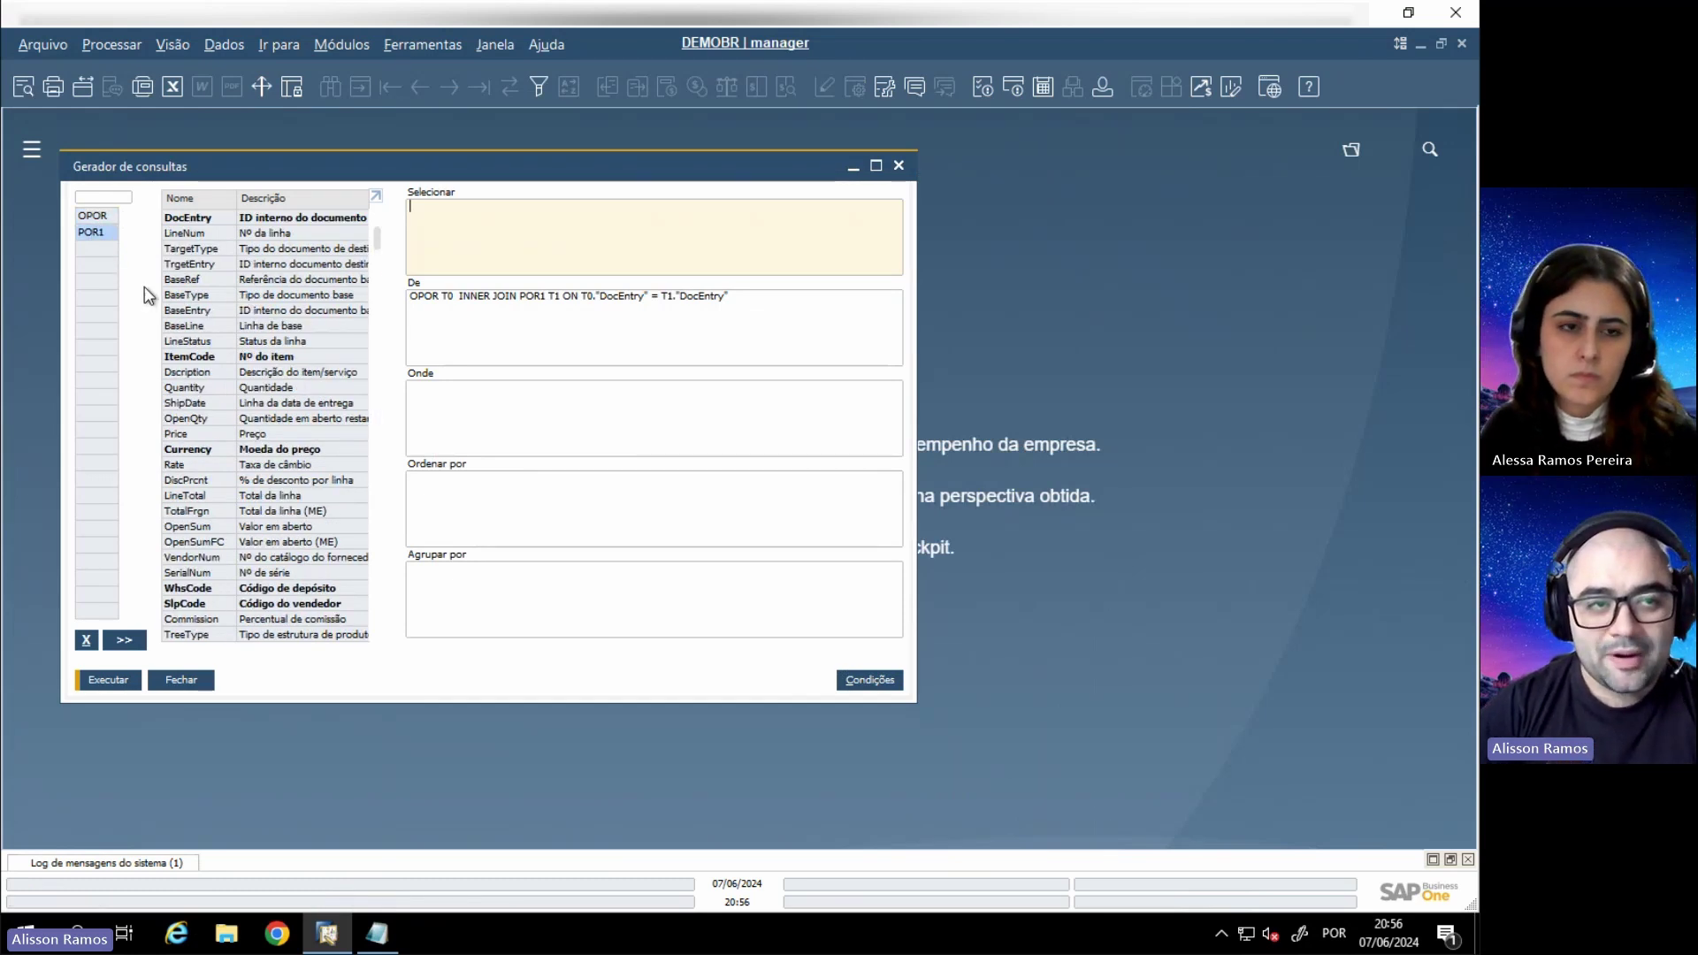
left_click(95, 217)
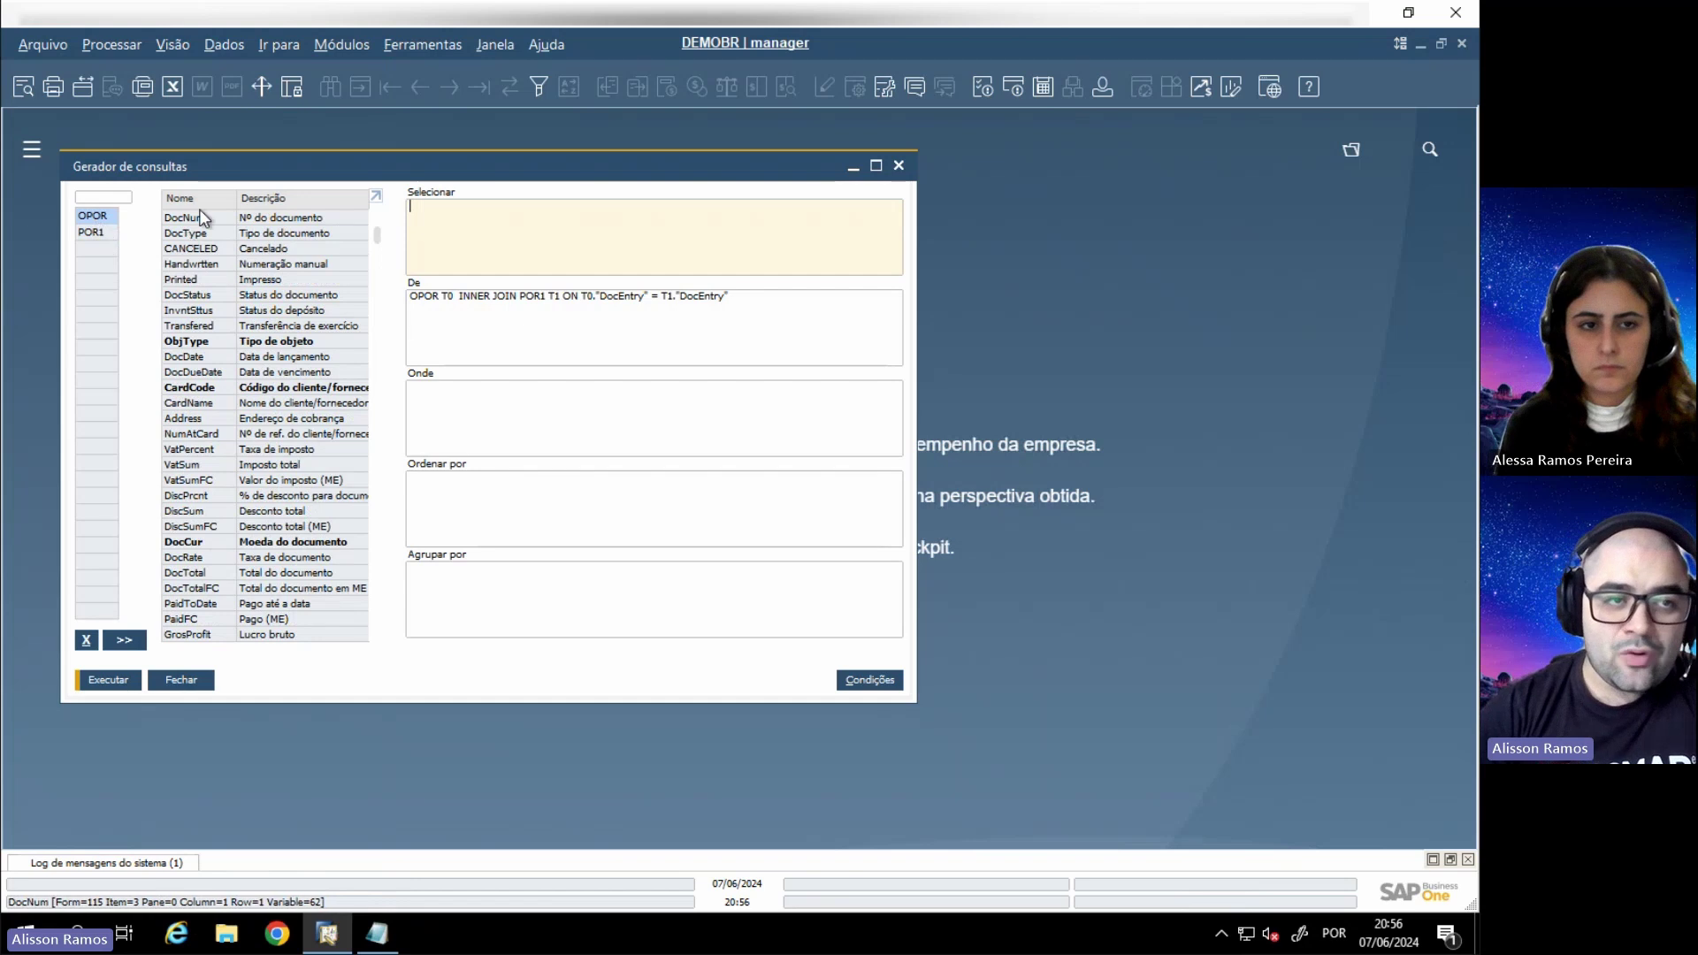
left_click_drag(186, 218, 434, 217)
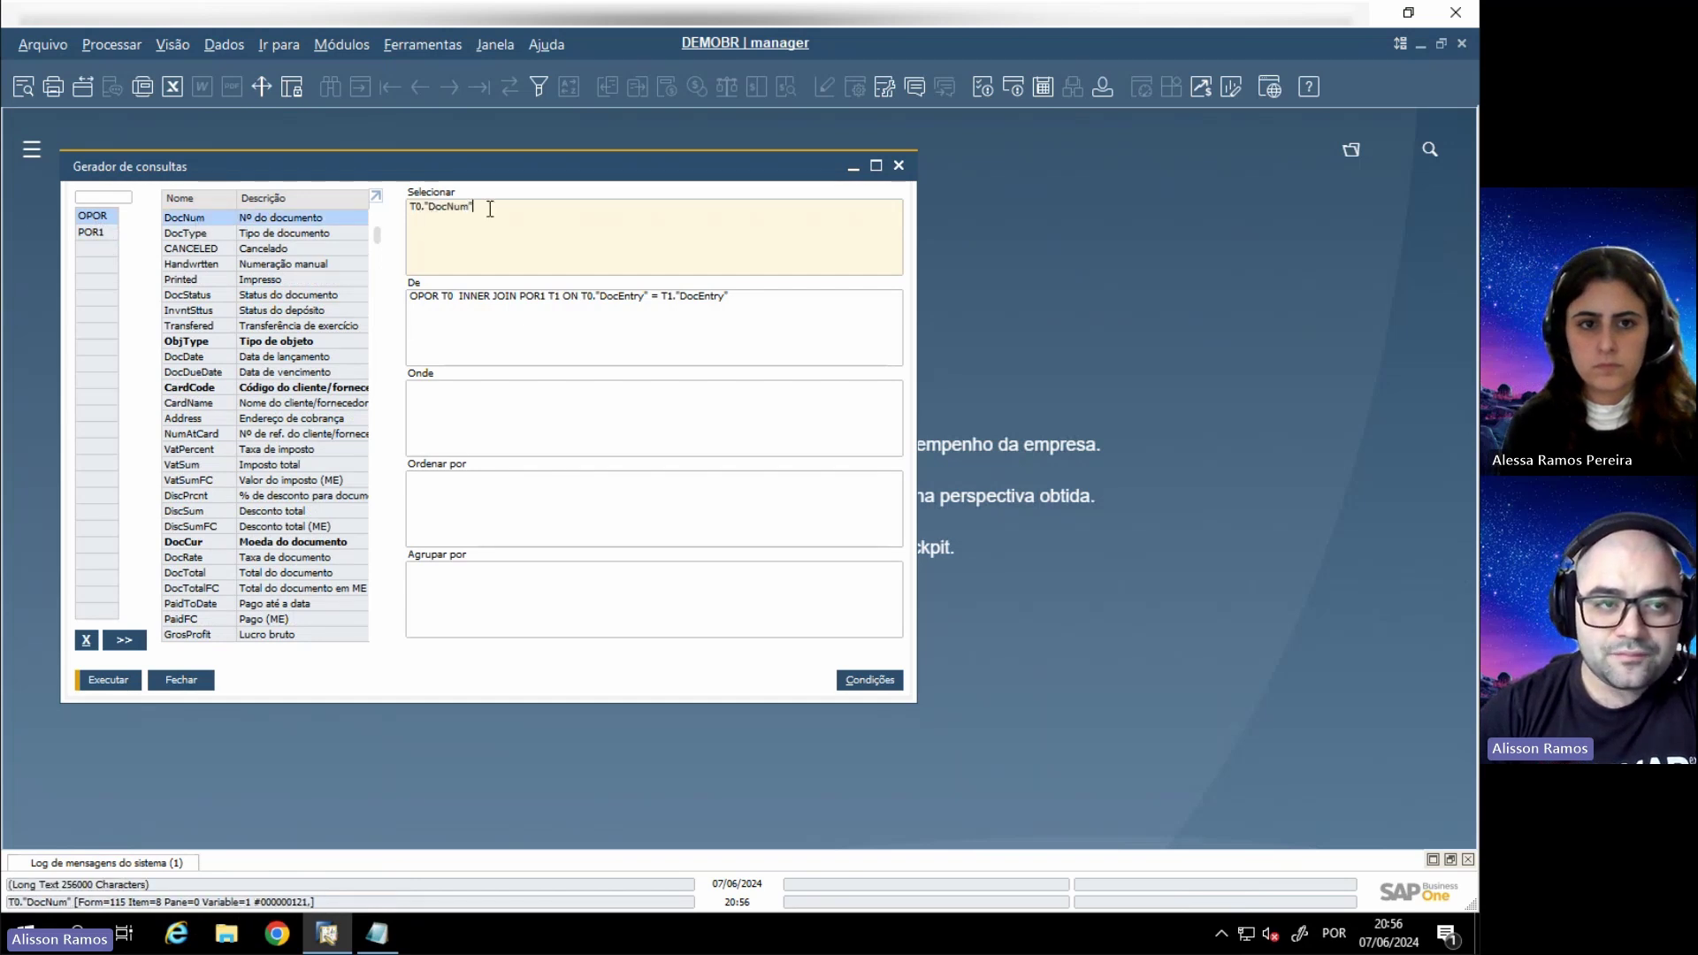
double_click(196, 387)
double_click(195, 406)
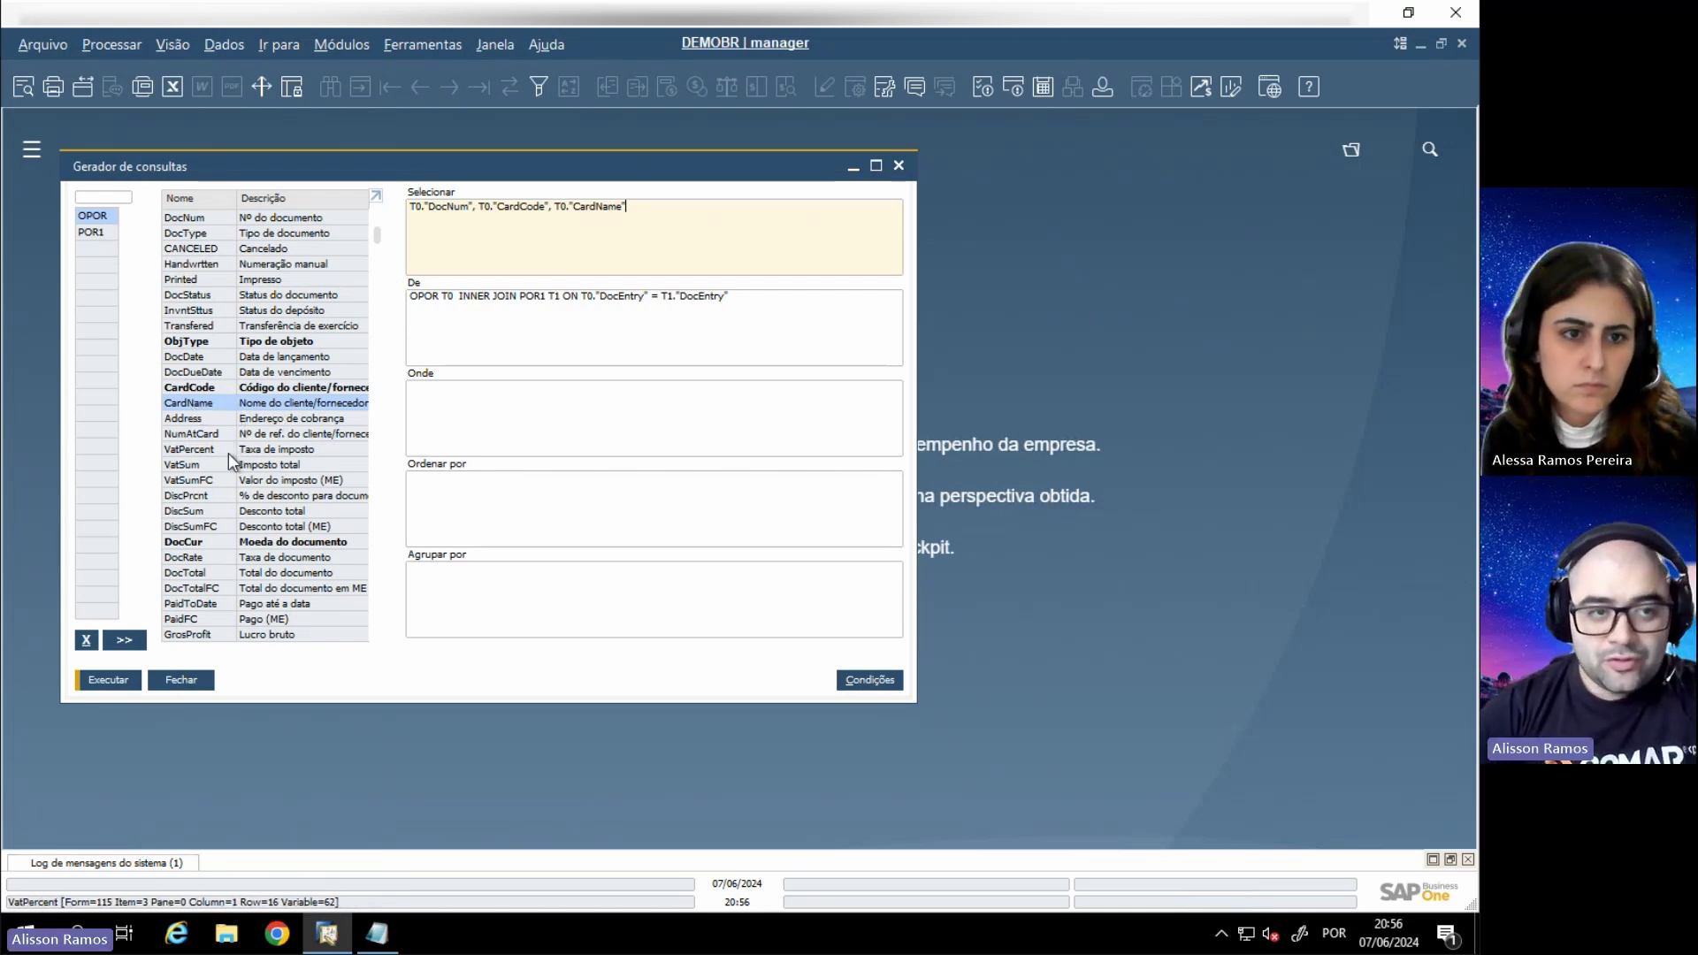
scroll(228, 453, "down", 4)
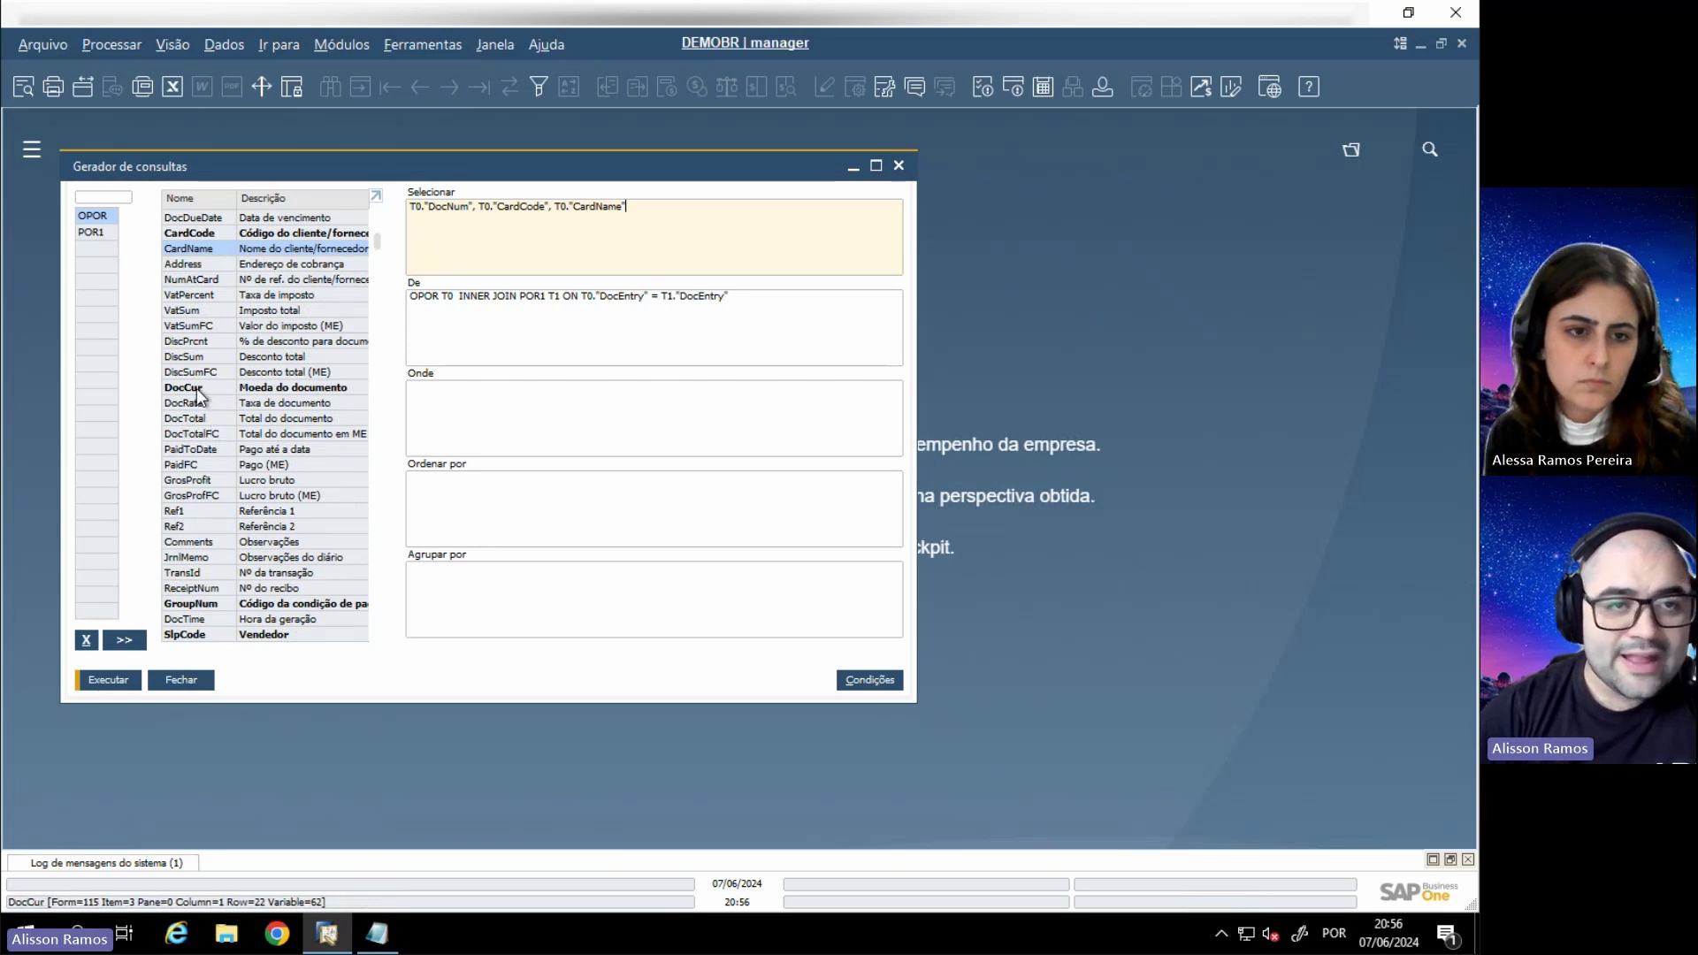
left_click(196, 389)
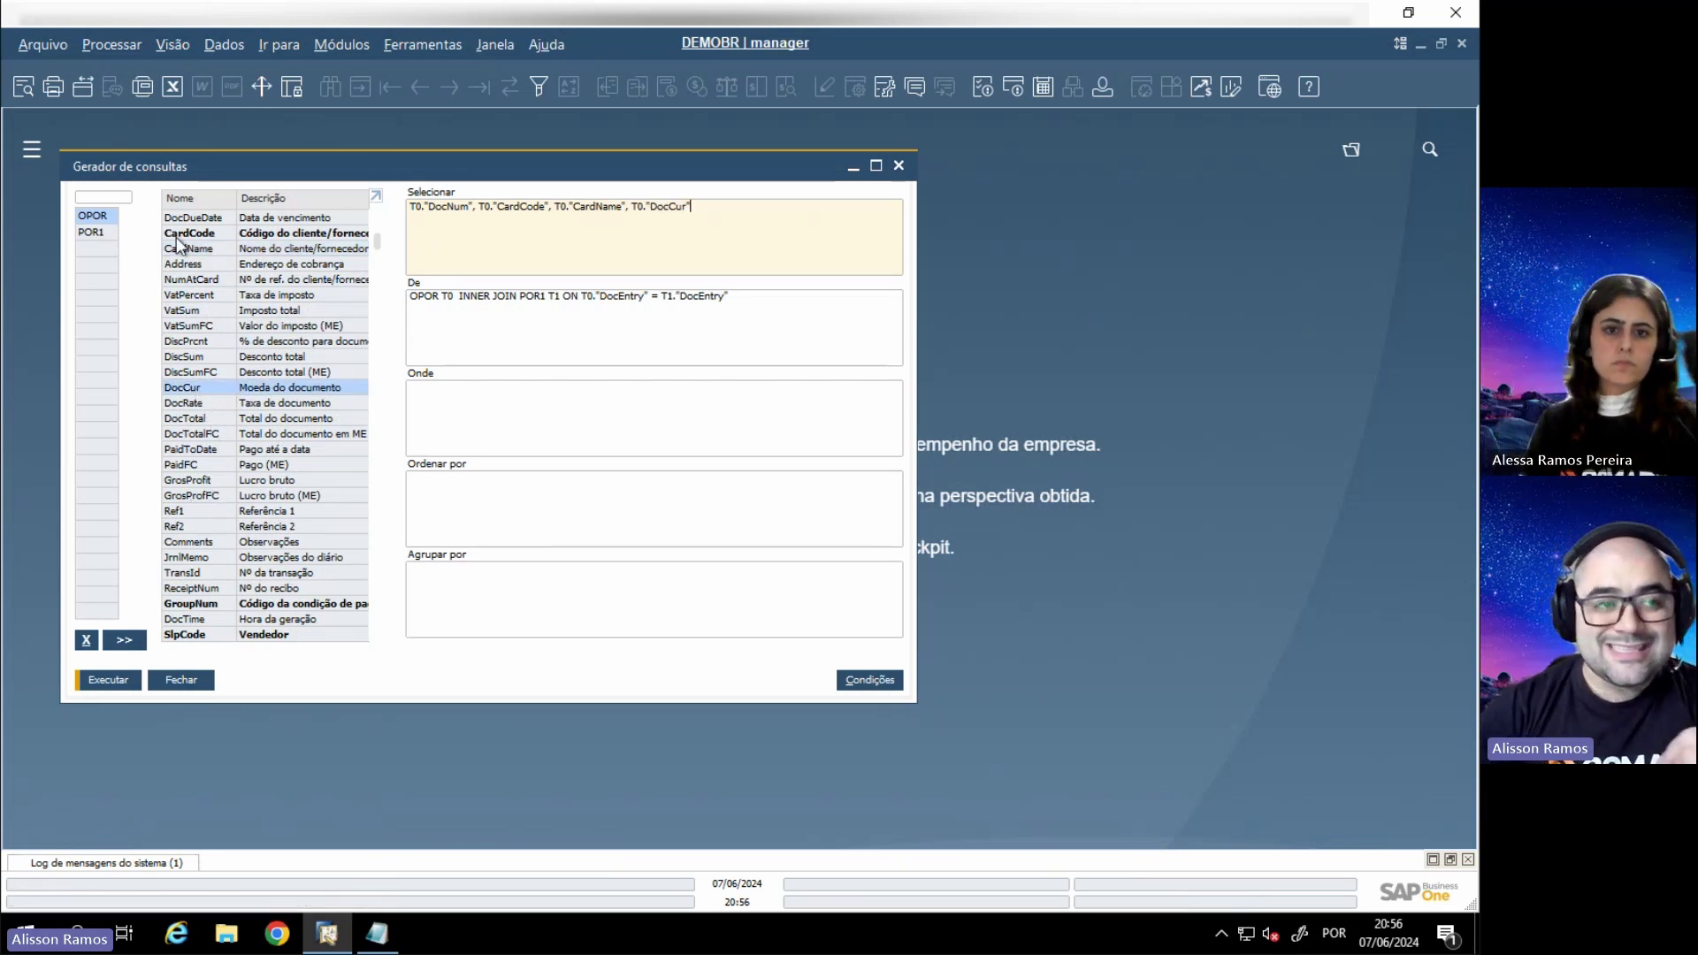
Add the POR1 fields ItemCode and Dscription to the Selecionar section
left_click(91, 233)
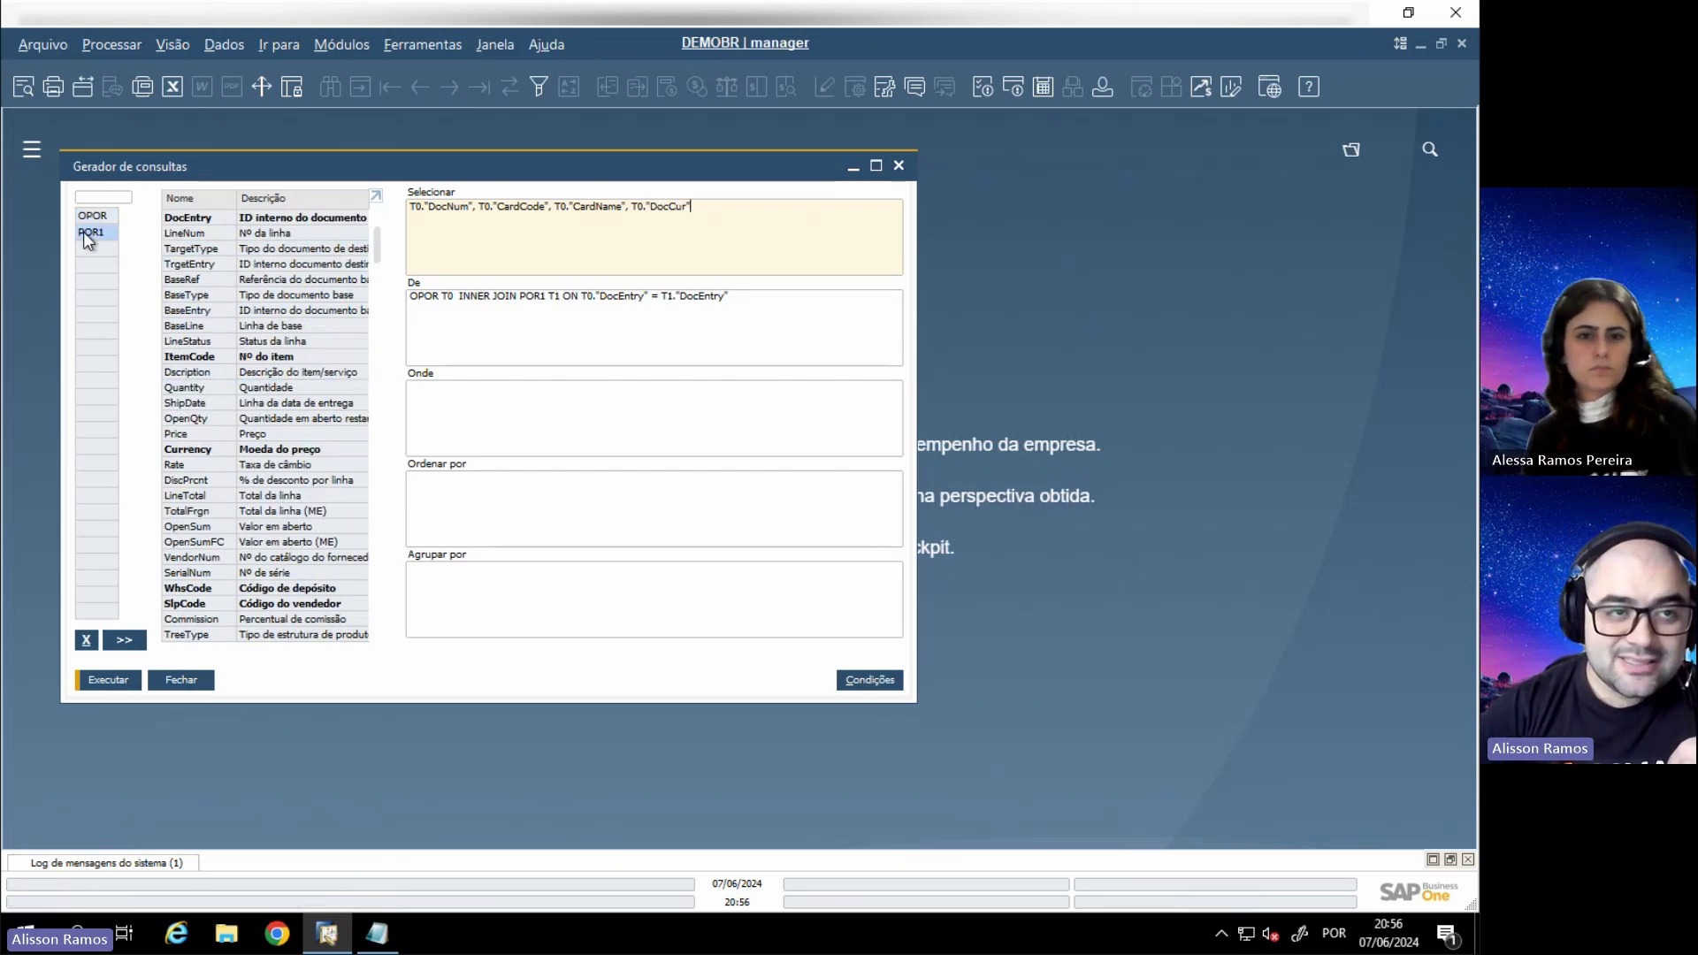
left_click(215, 358)
left_click(213, 371)
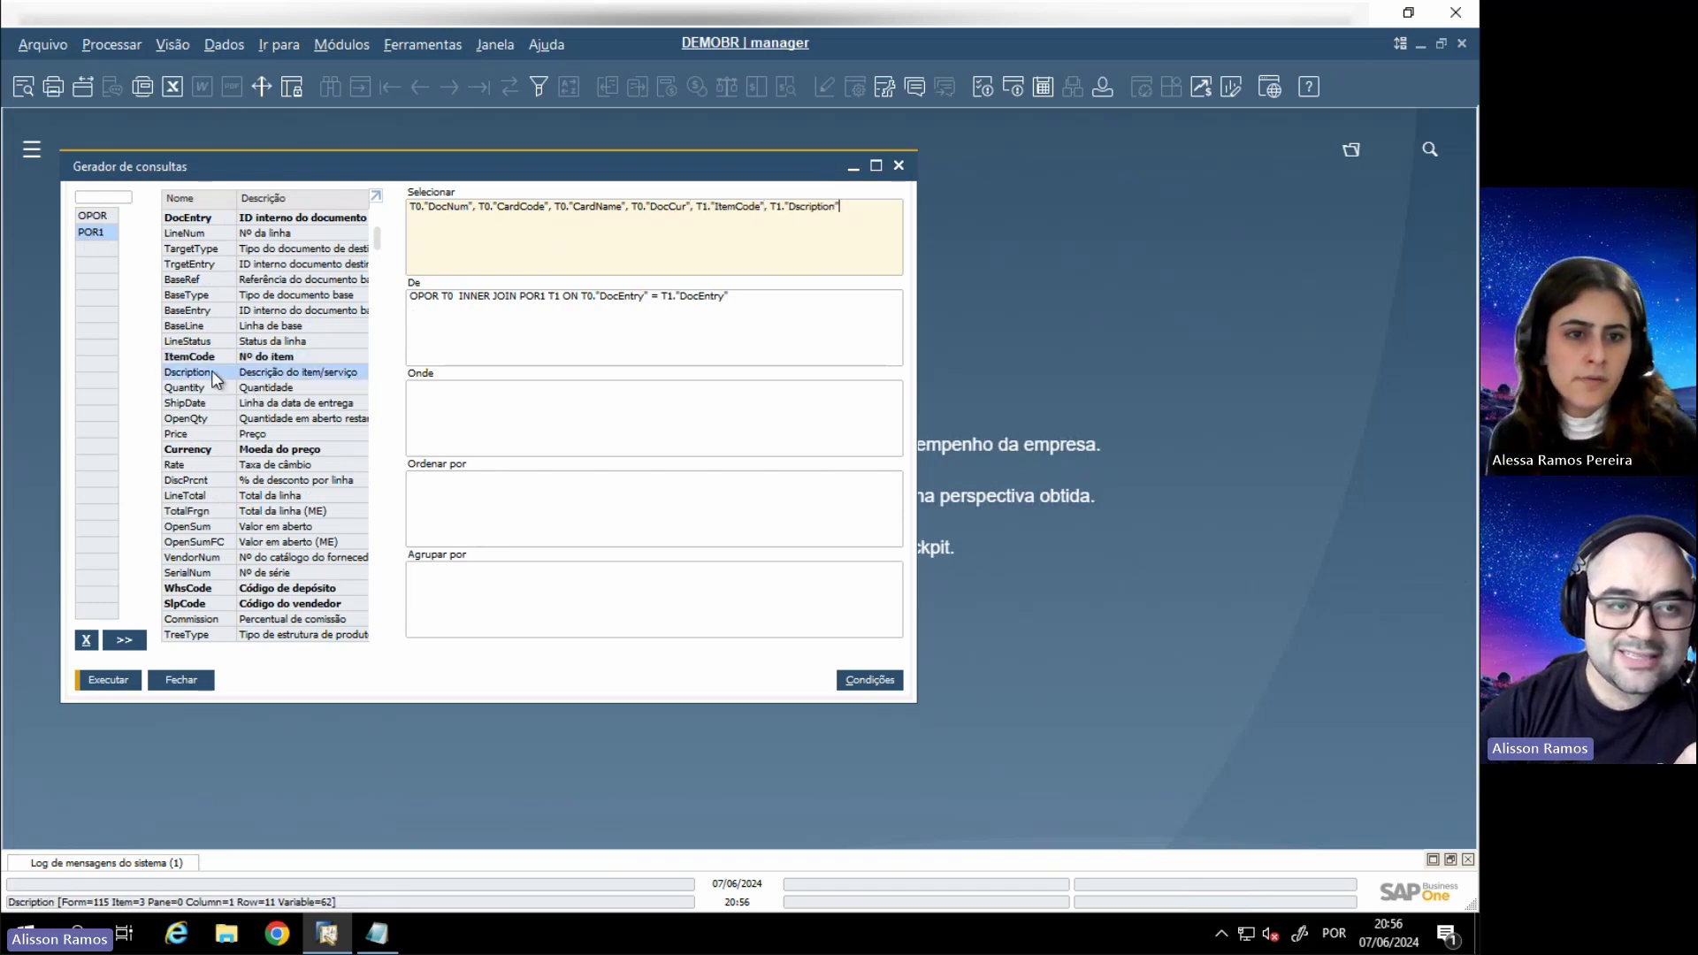
left_click(205, 421)
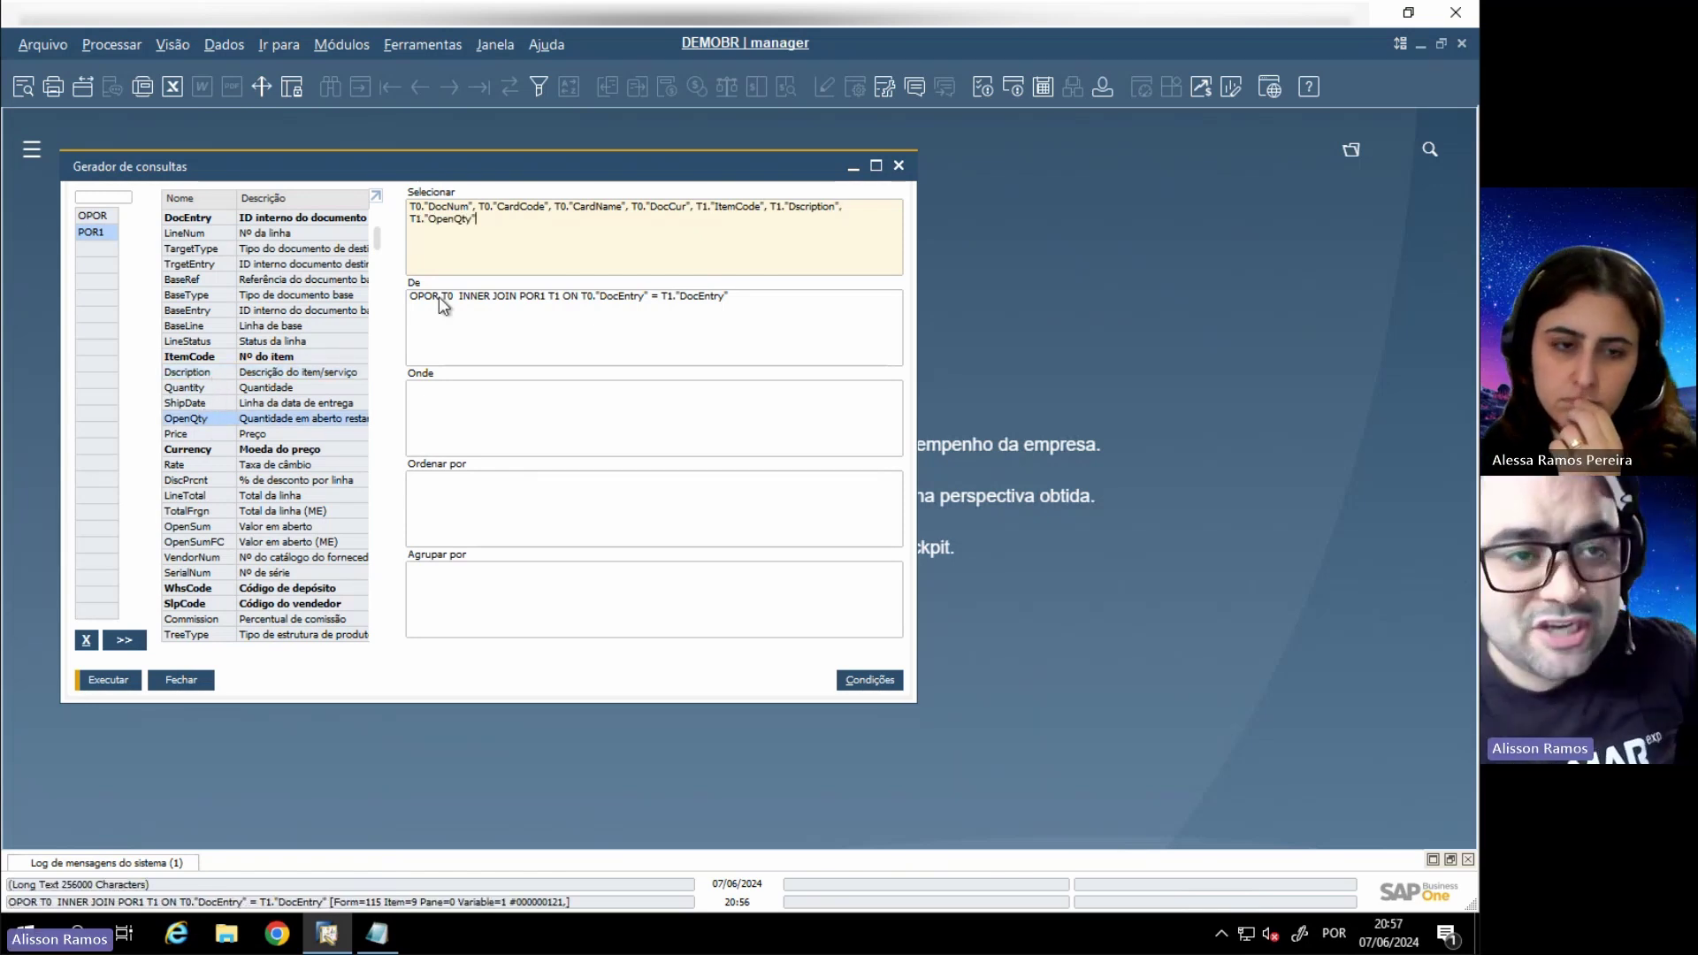
left_click_drag(497, 238, 404, 237)
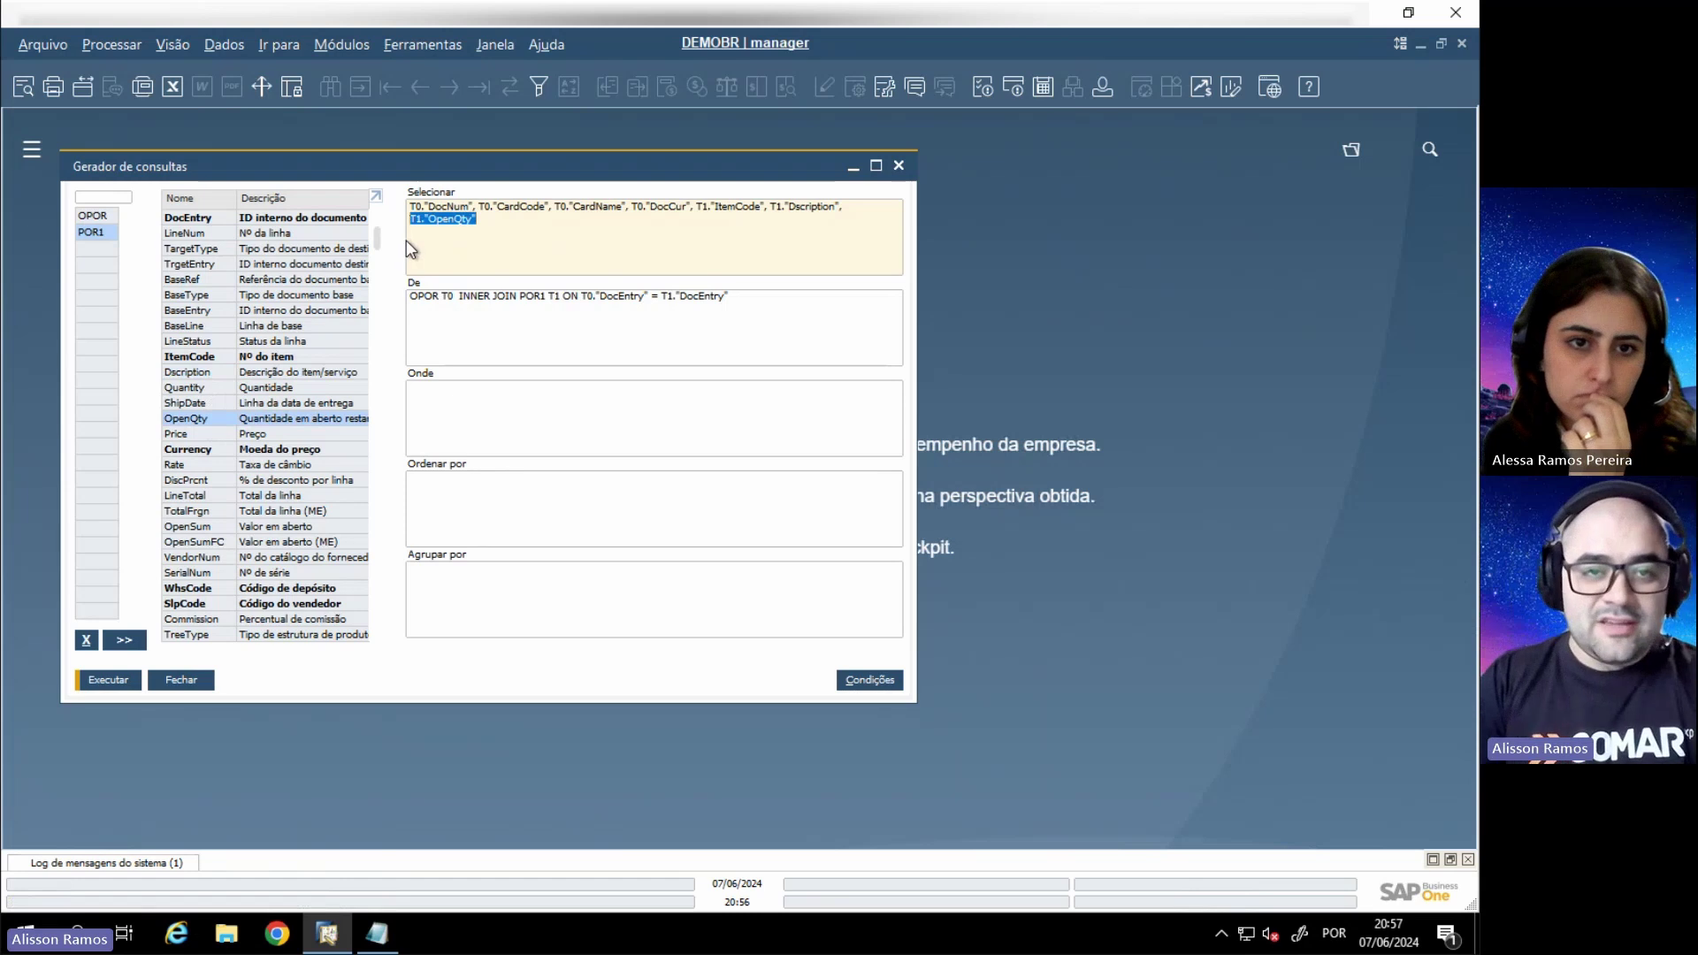
key("BackSpace")
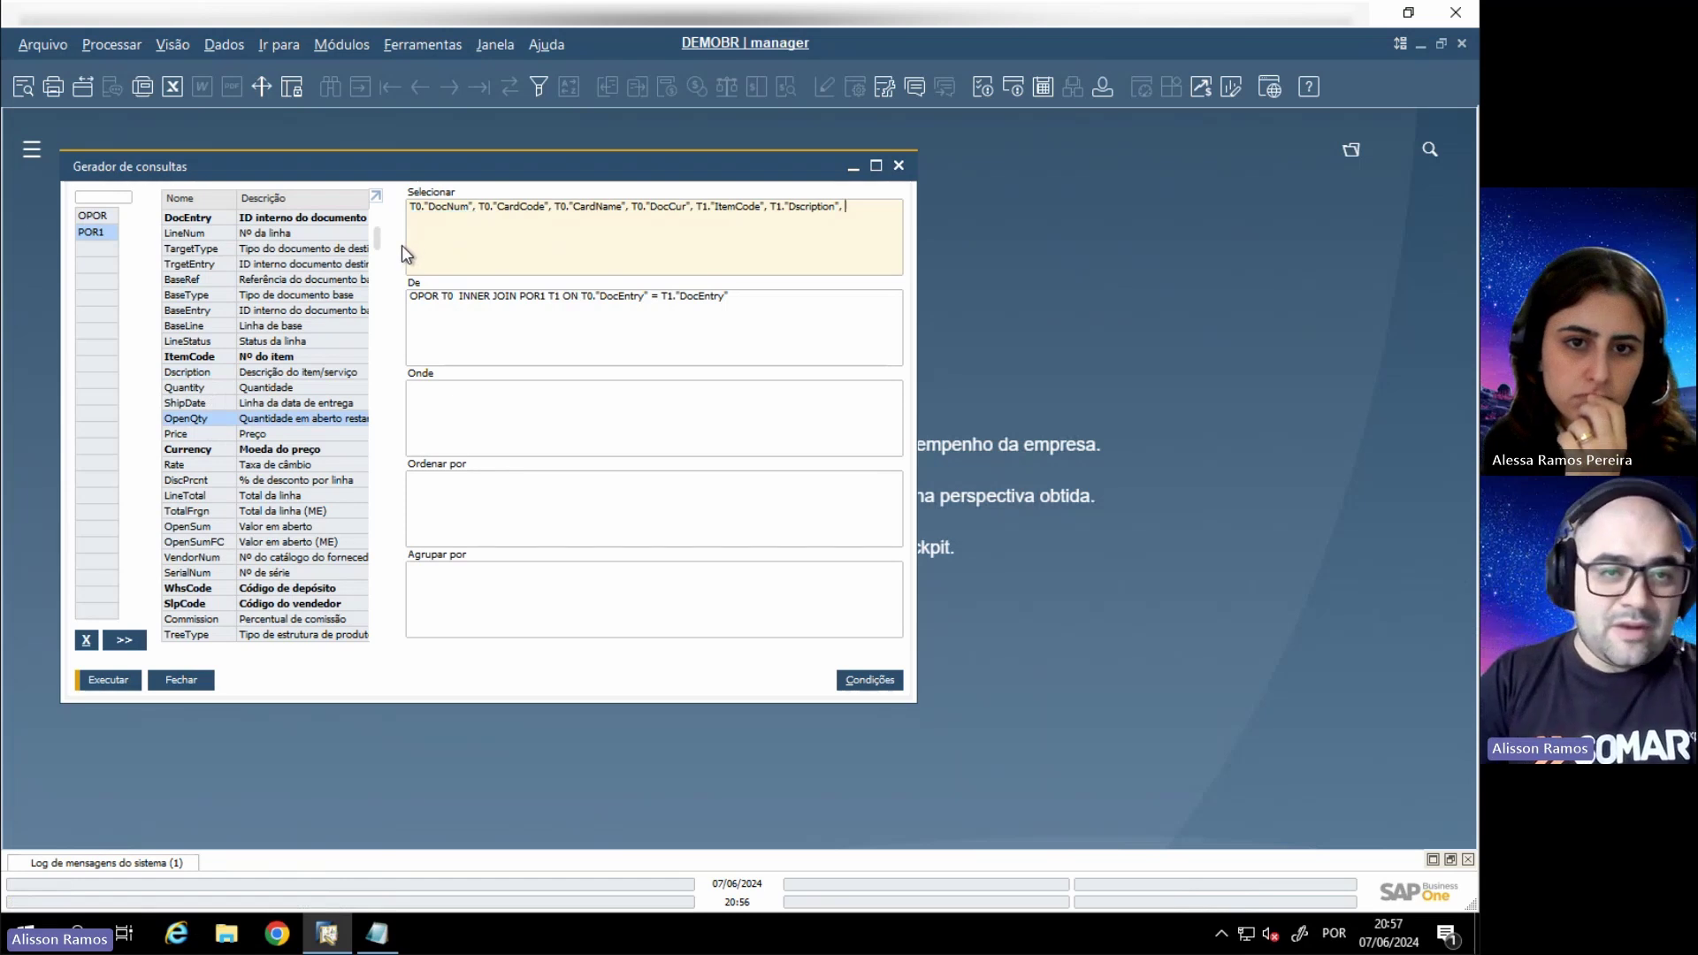
Add the POR1 fields Quantity and OpenQty to the Selecionar section after Dscription
left_click(205, 386)
left_click(202, 419)
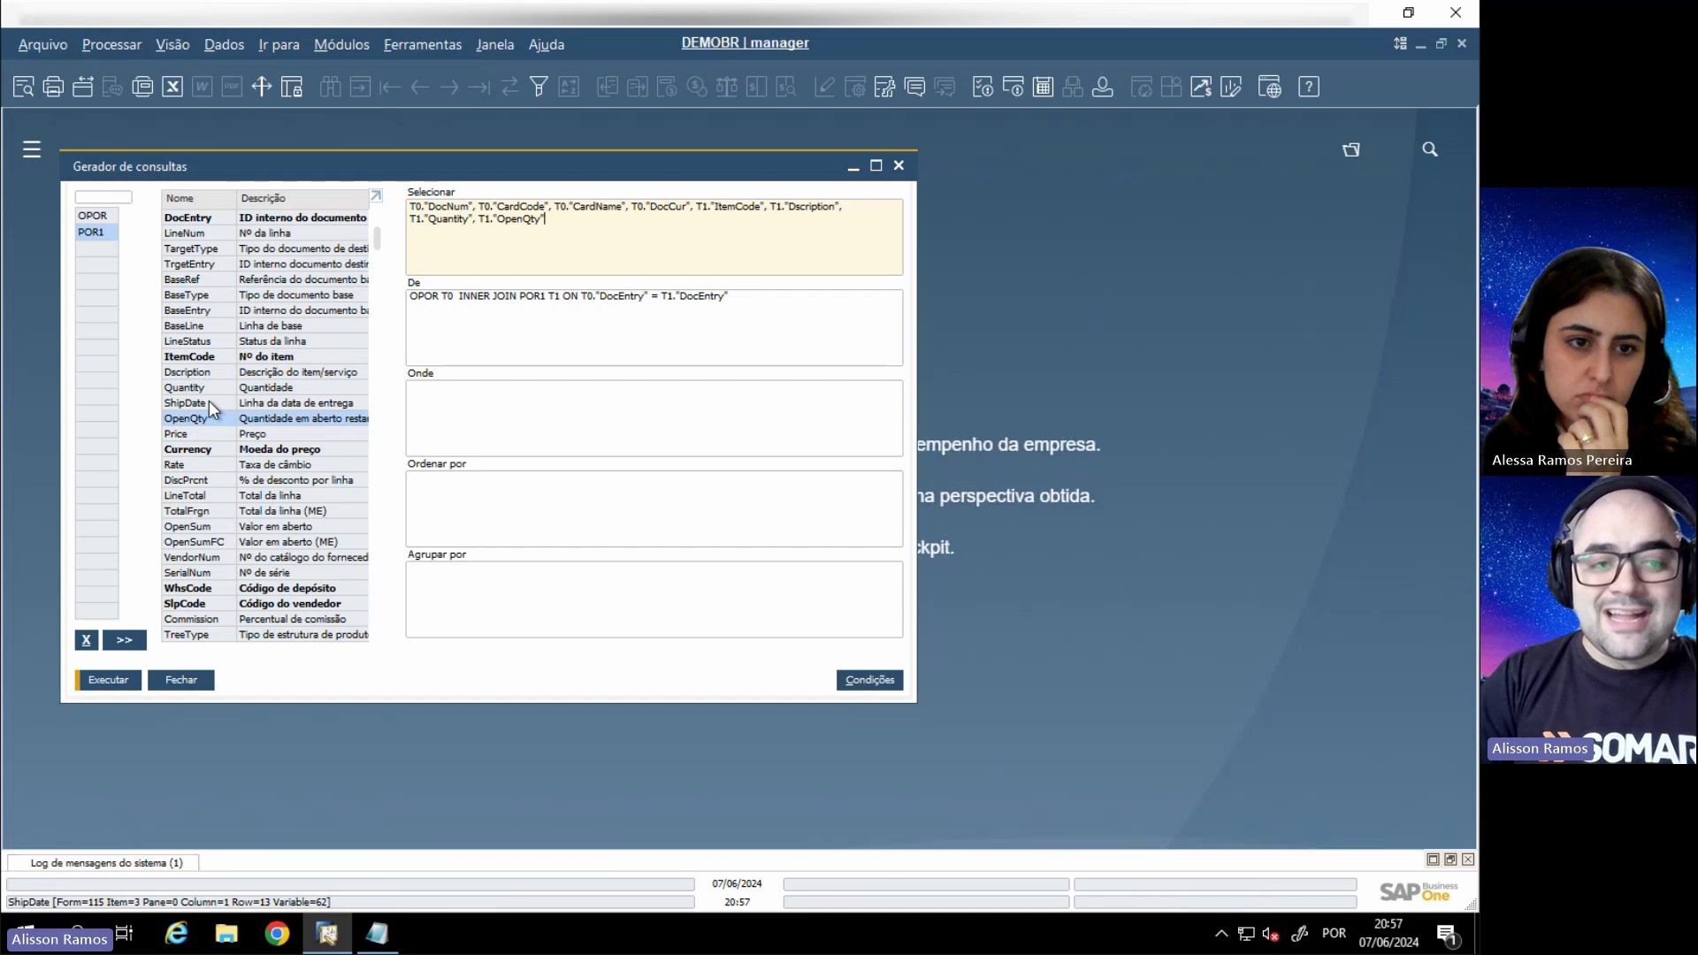
Add the POR1 field ShipDate to the Selecionar section and insert it as the filter field in the Onde section
left_click(209, 402)
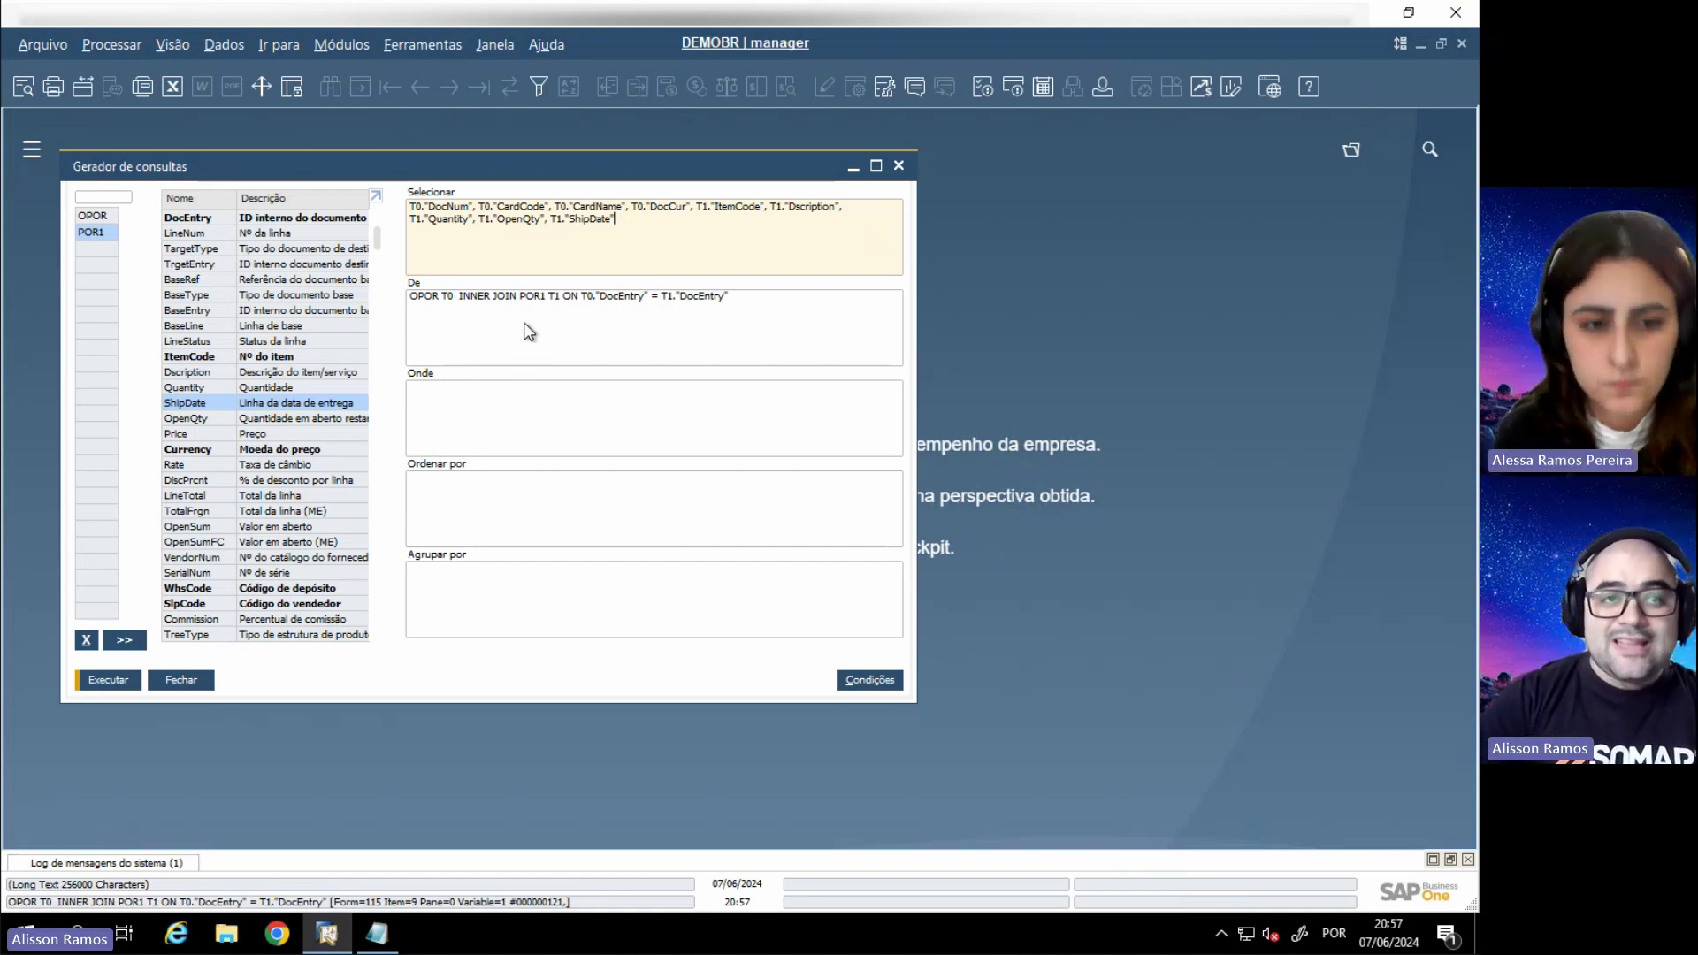
left_click(452, 396)
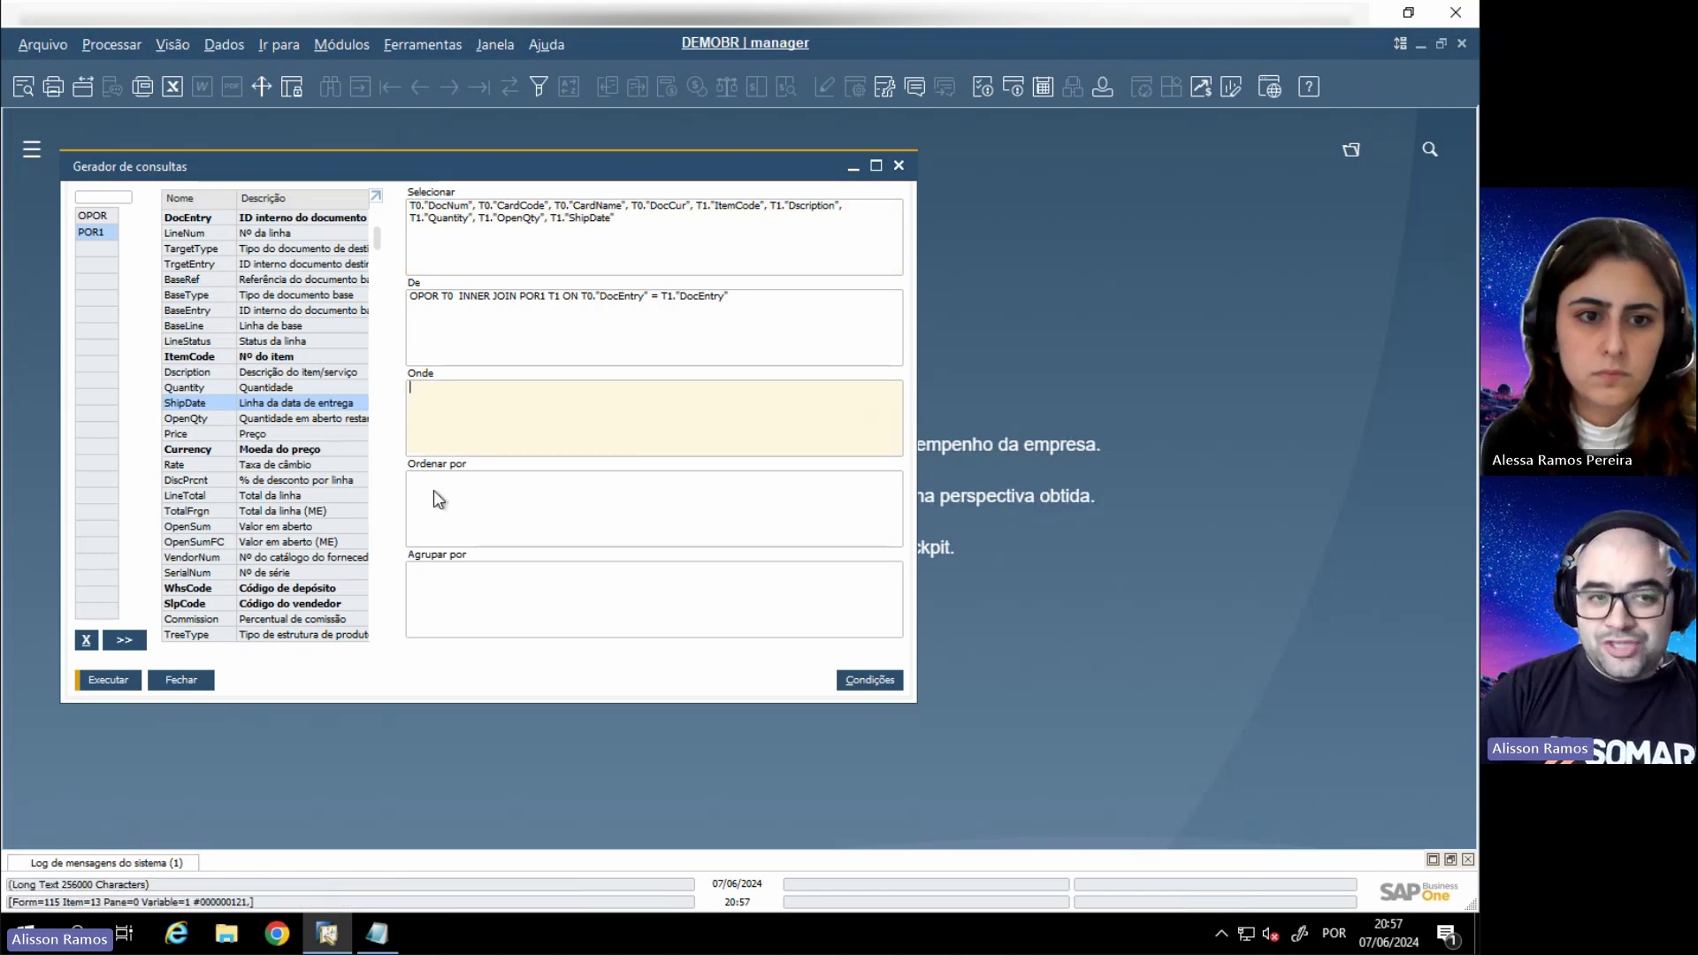
double_click(204, 403)
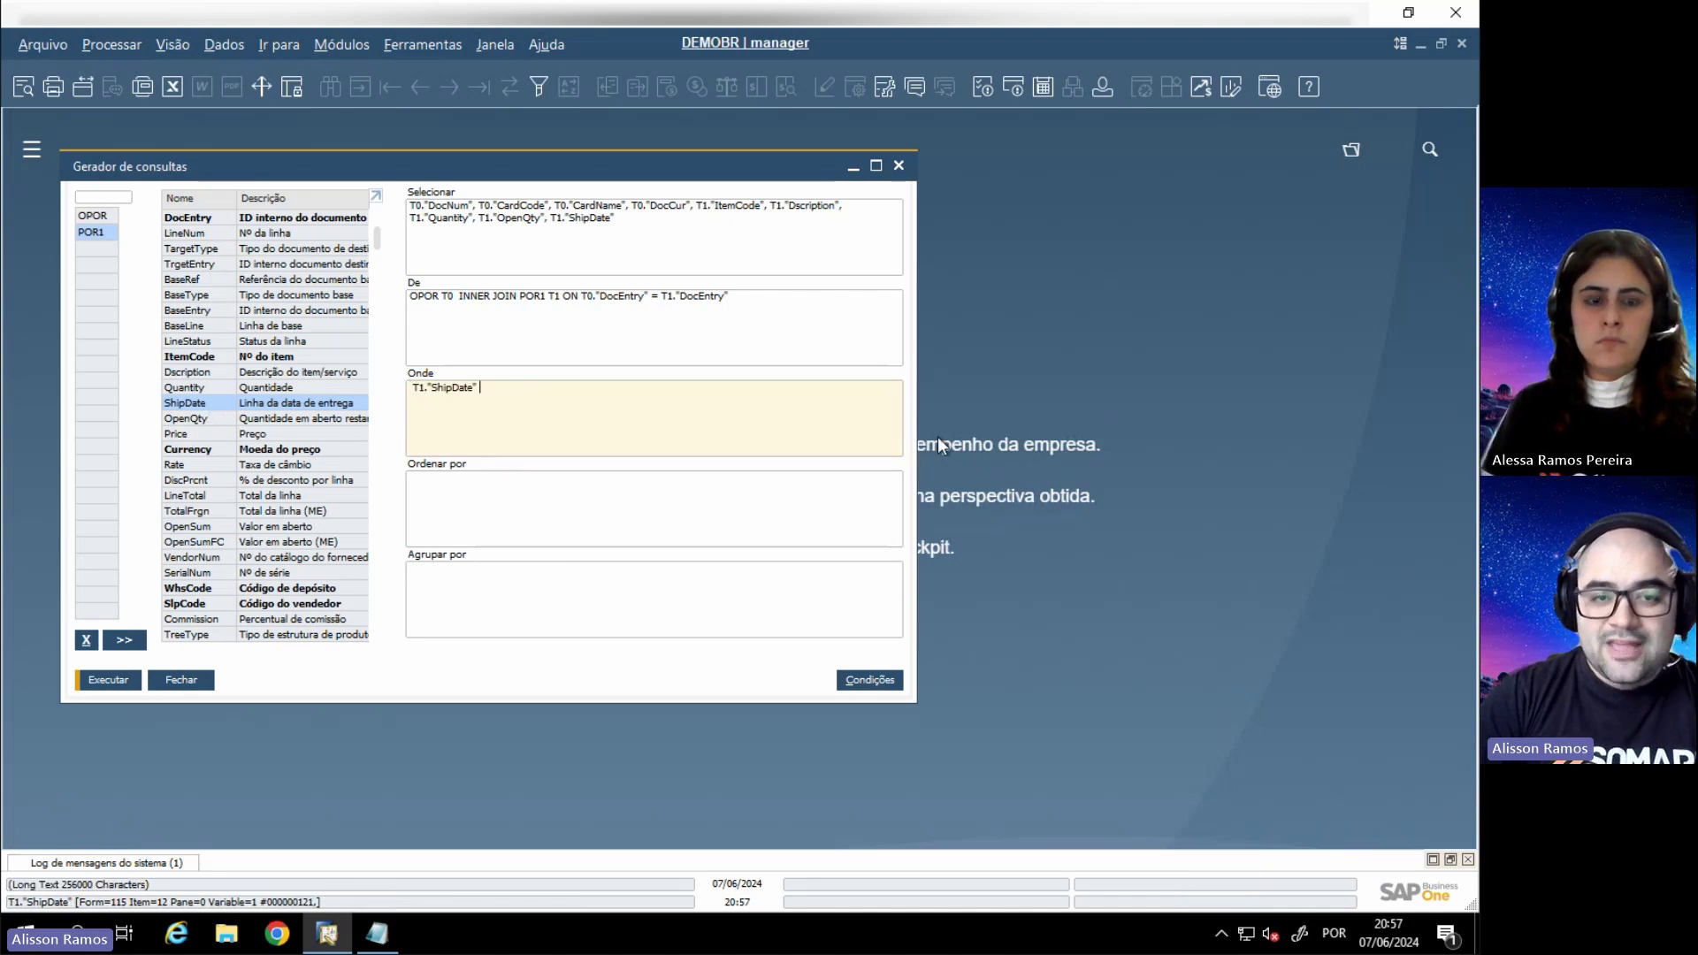
Complete the first Onde condition as T1."ShipDate" greater than or equal to variable [%0], using the conditions list
left_click(871, 683)
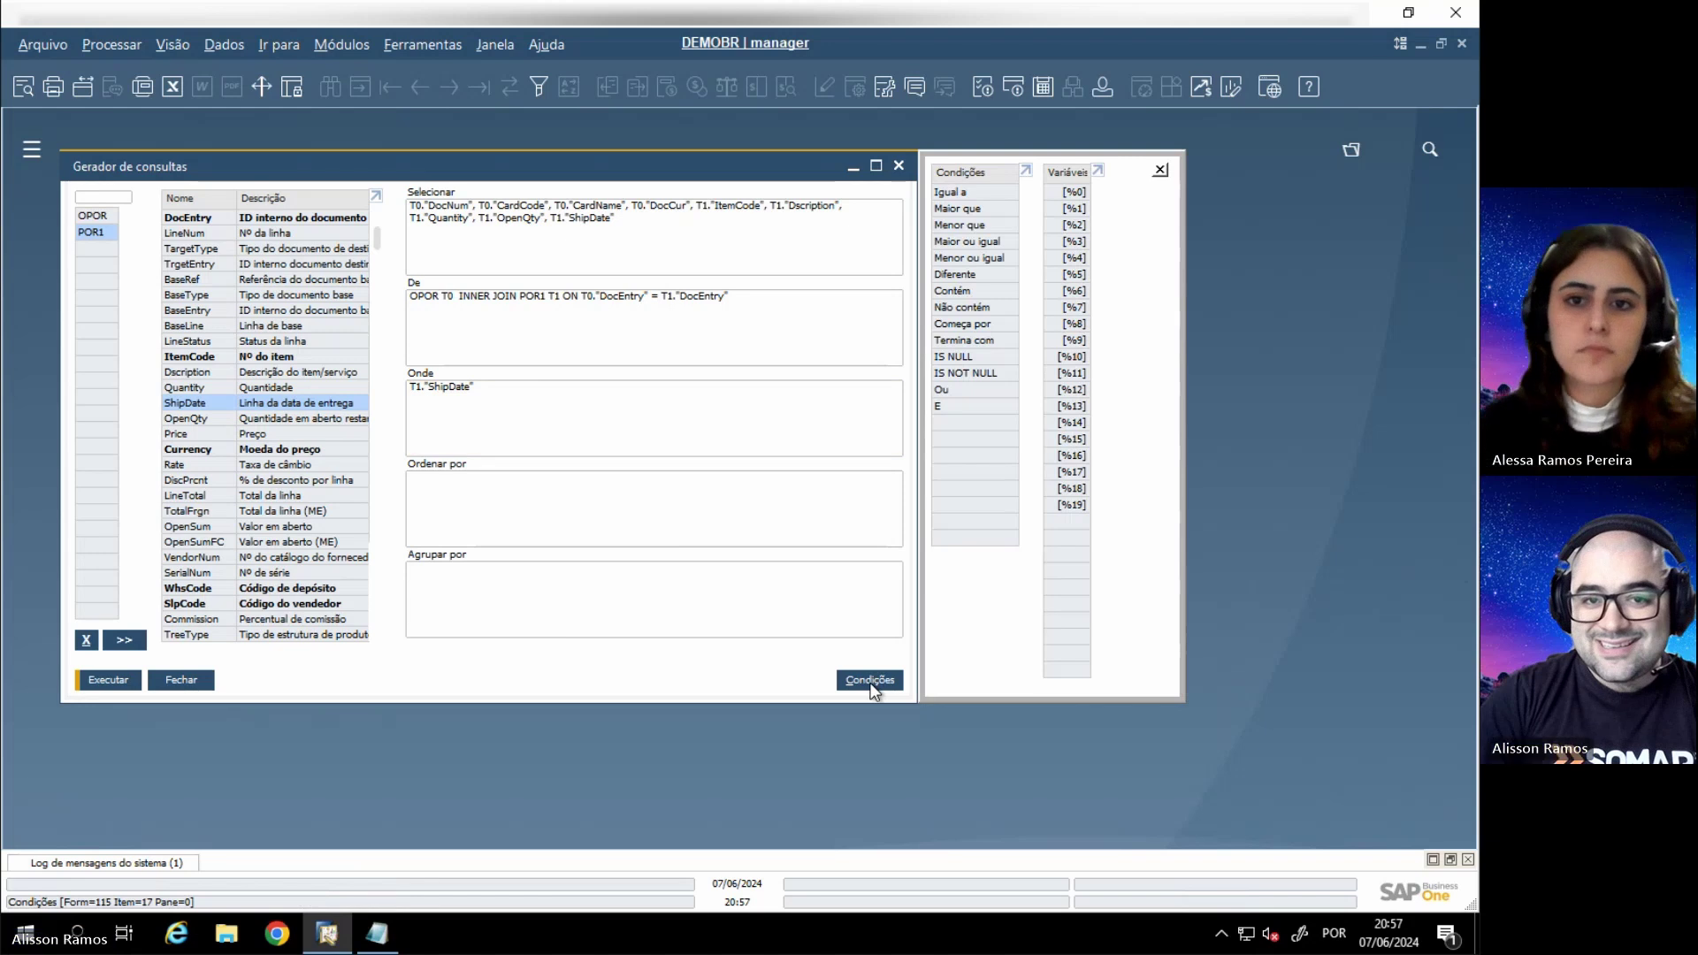
left_click(513, 392)
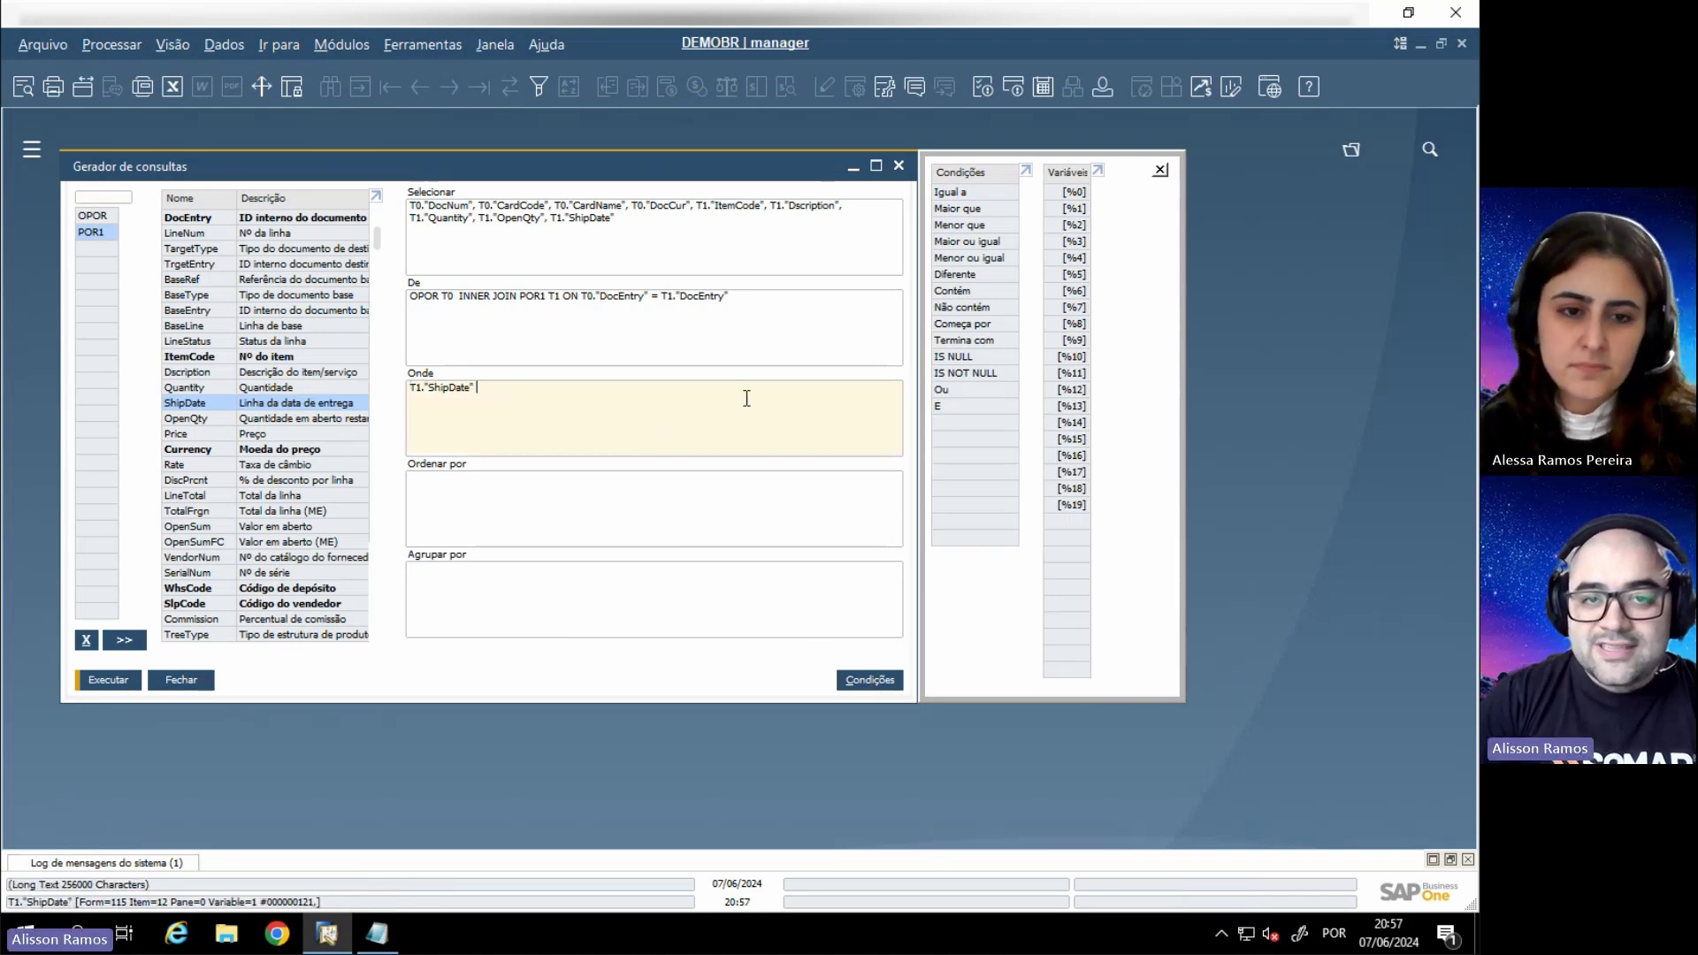
left_click(966, 242)
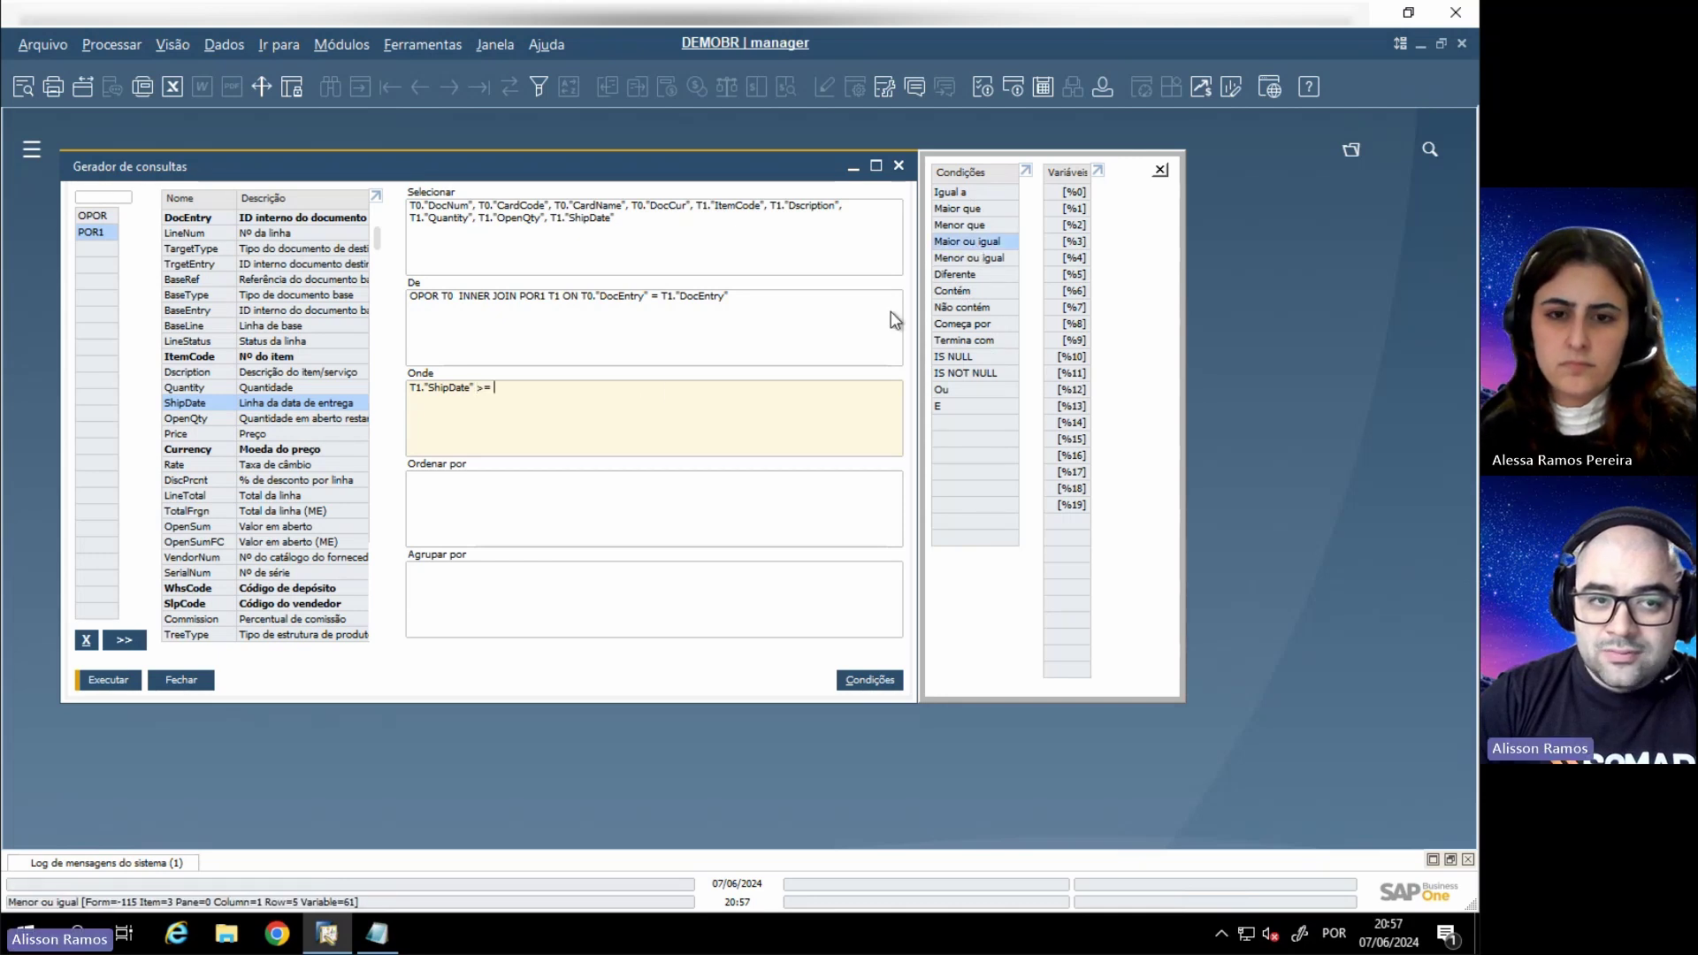
left_click(1073, 193)
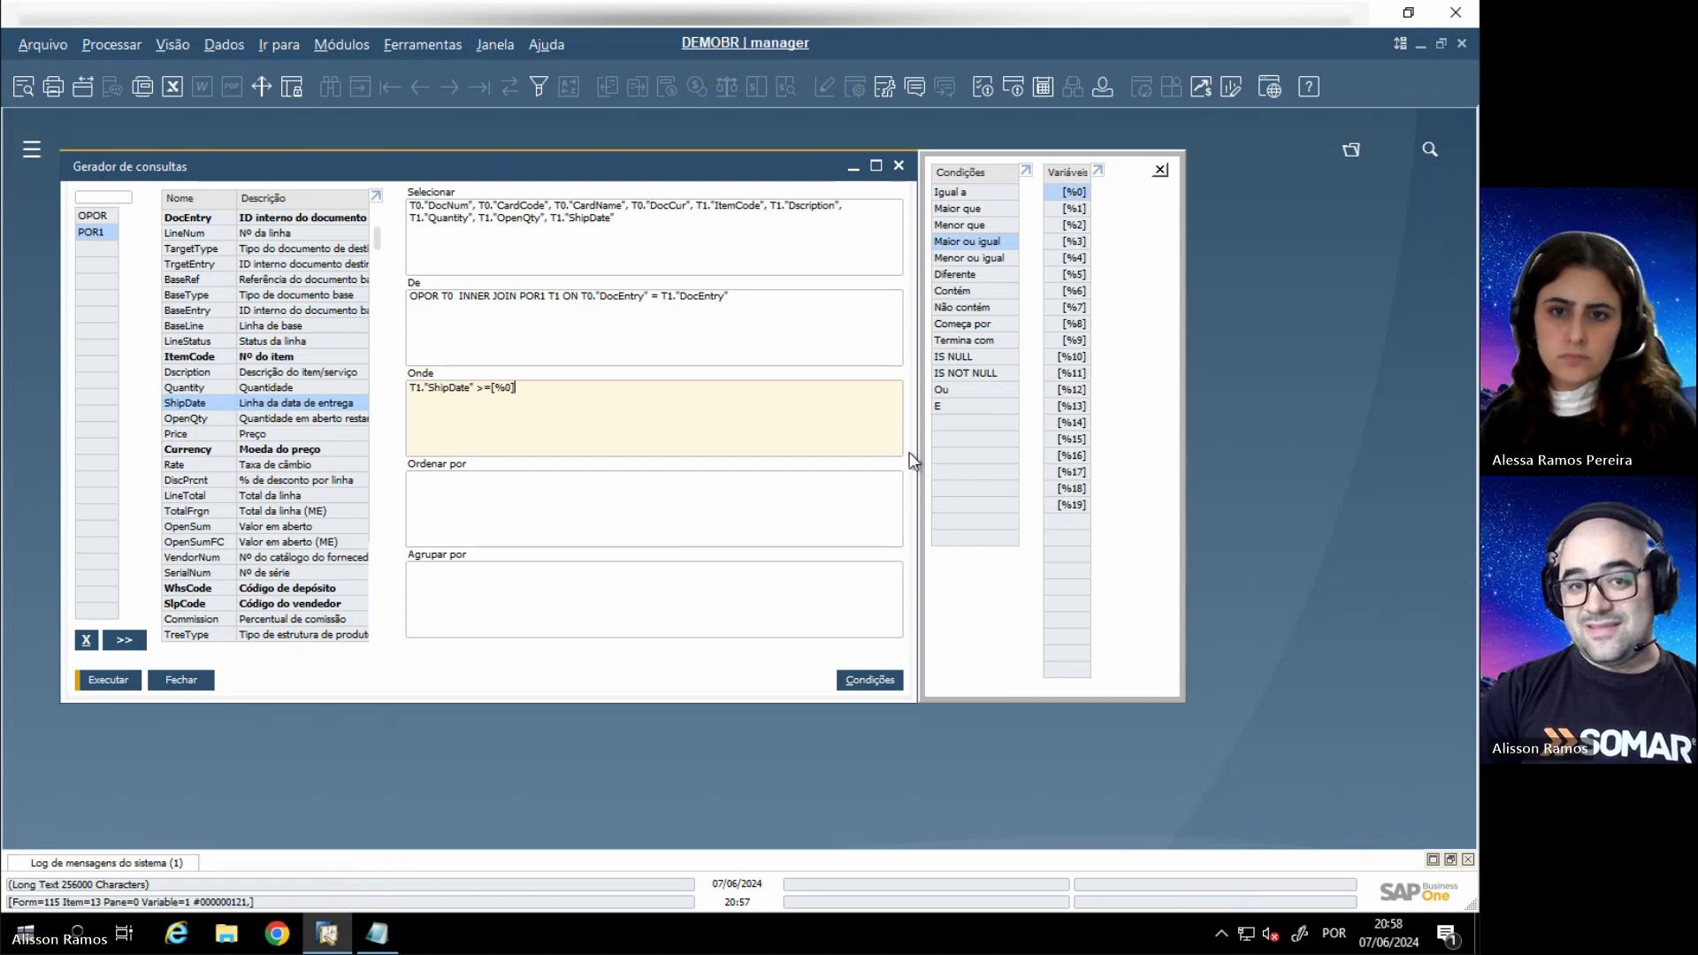
Extend the Onde clause with AND T1."ShipDate" less than or equal to variable [%1]
left_click(963, 407)
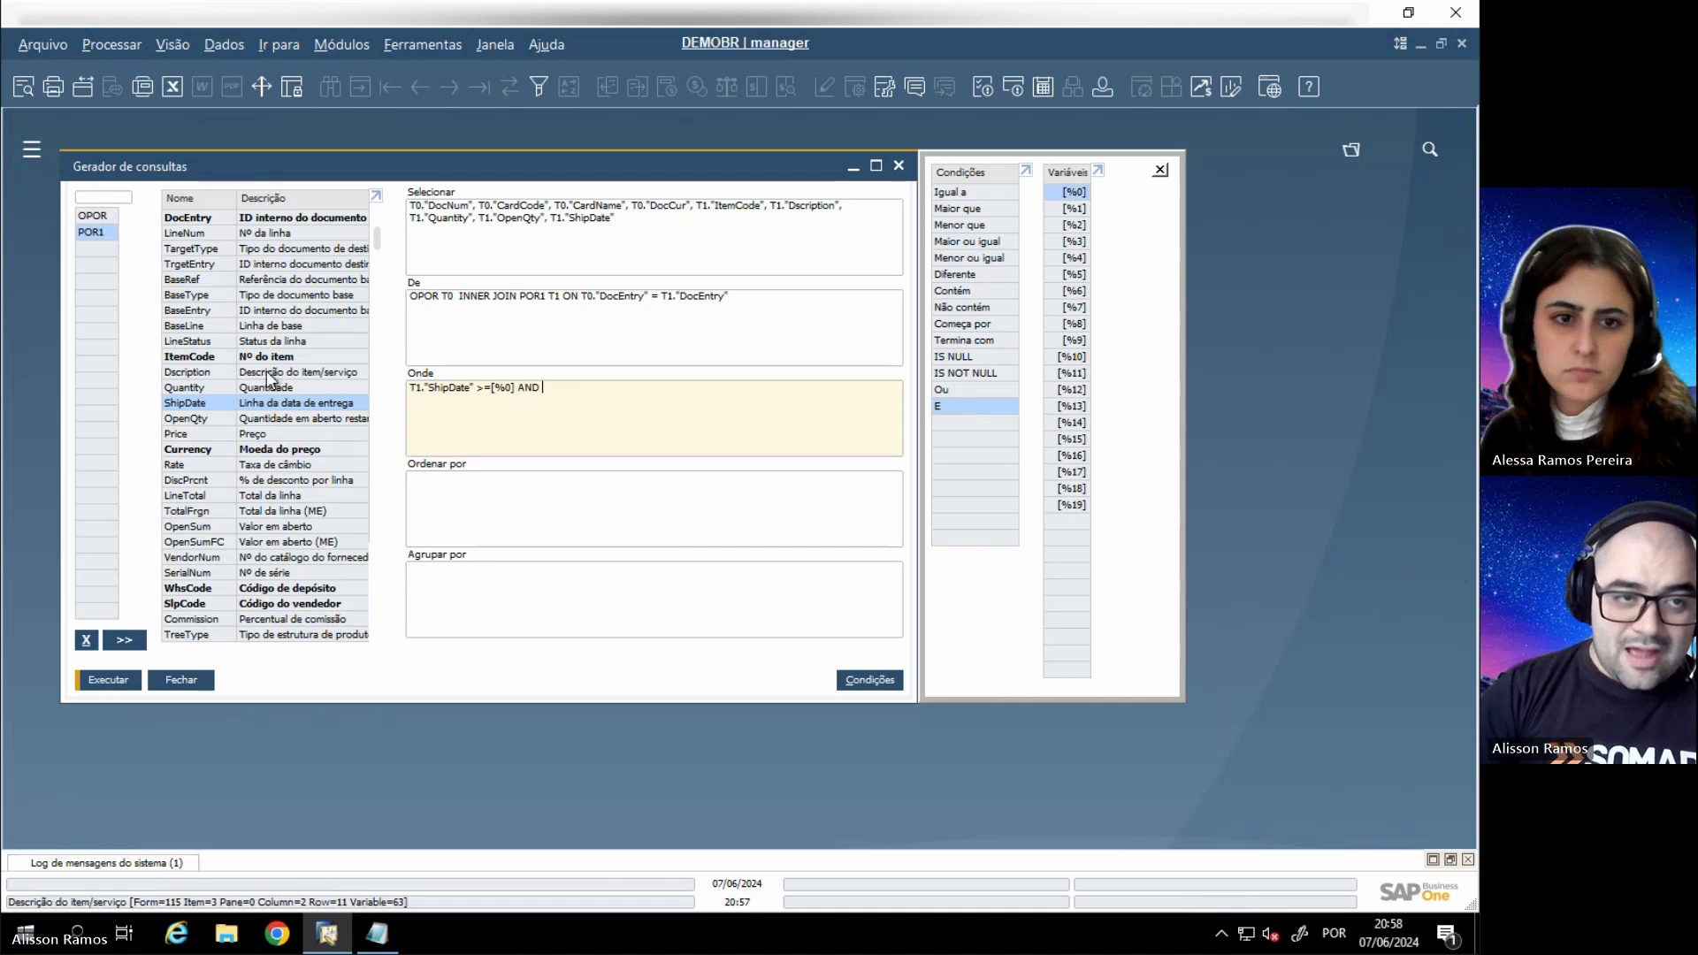
left_click(249, 405)
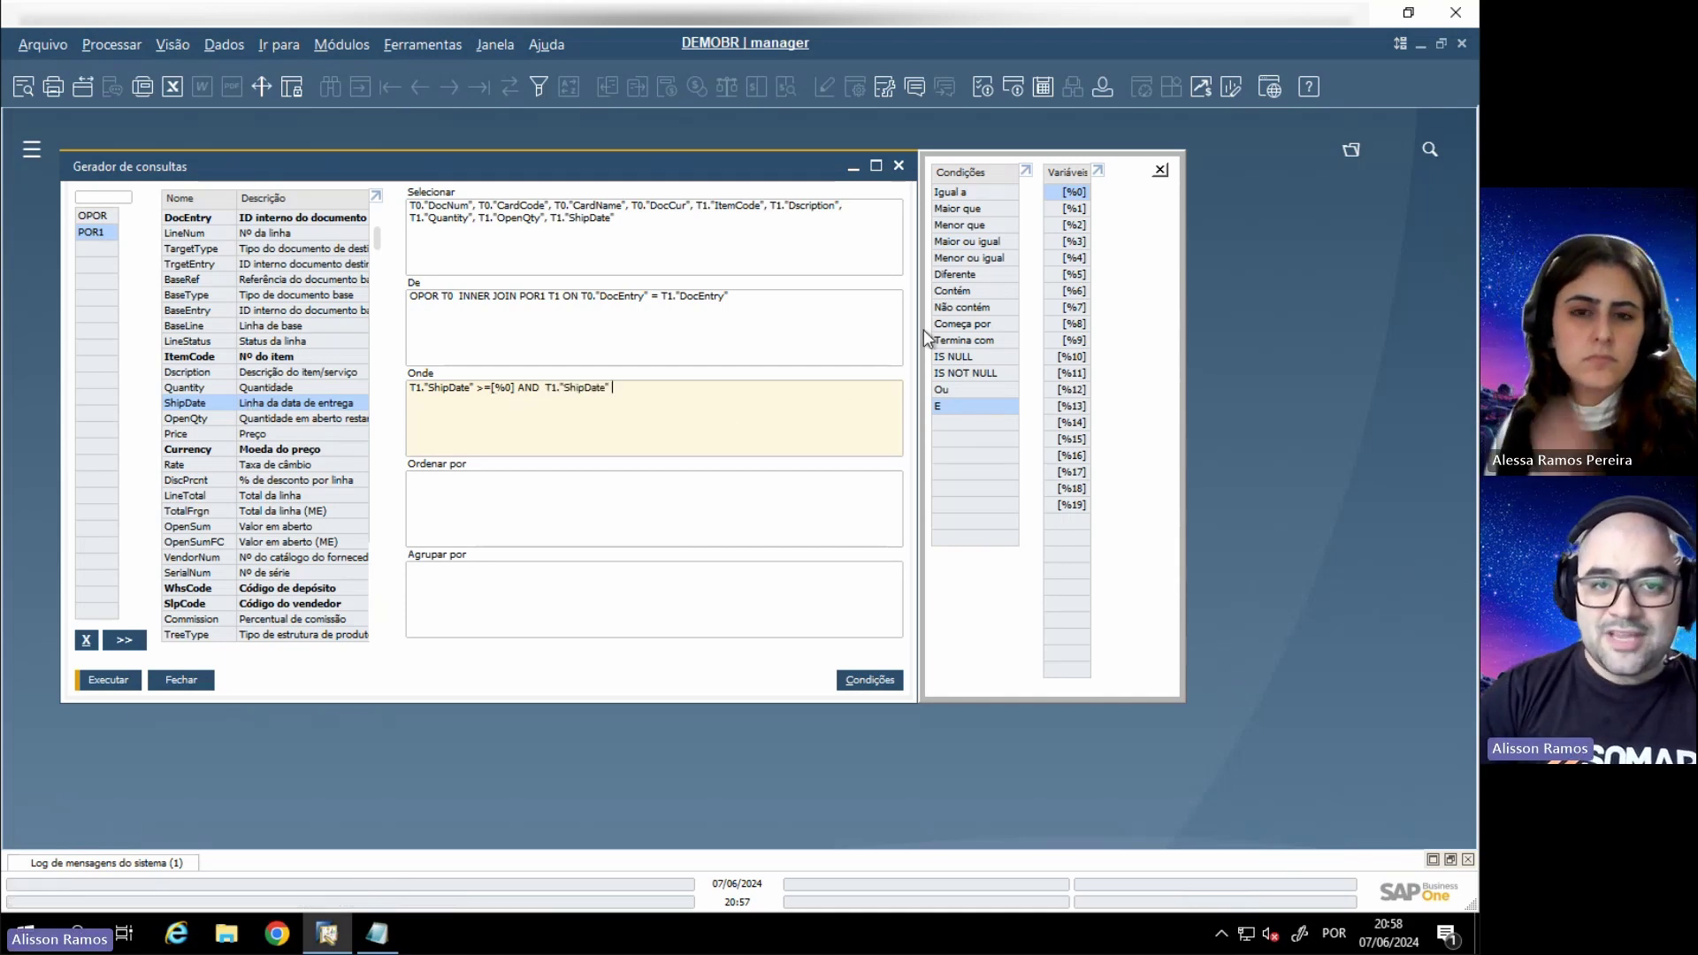
left_click(976, 258)
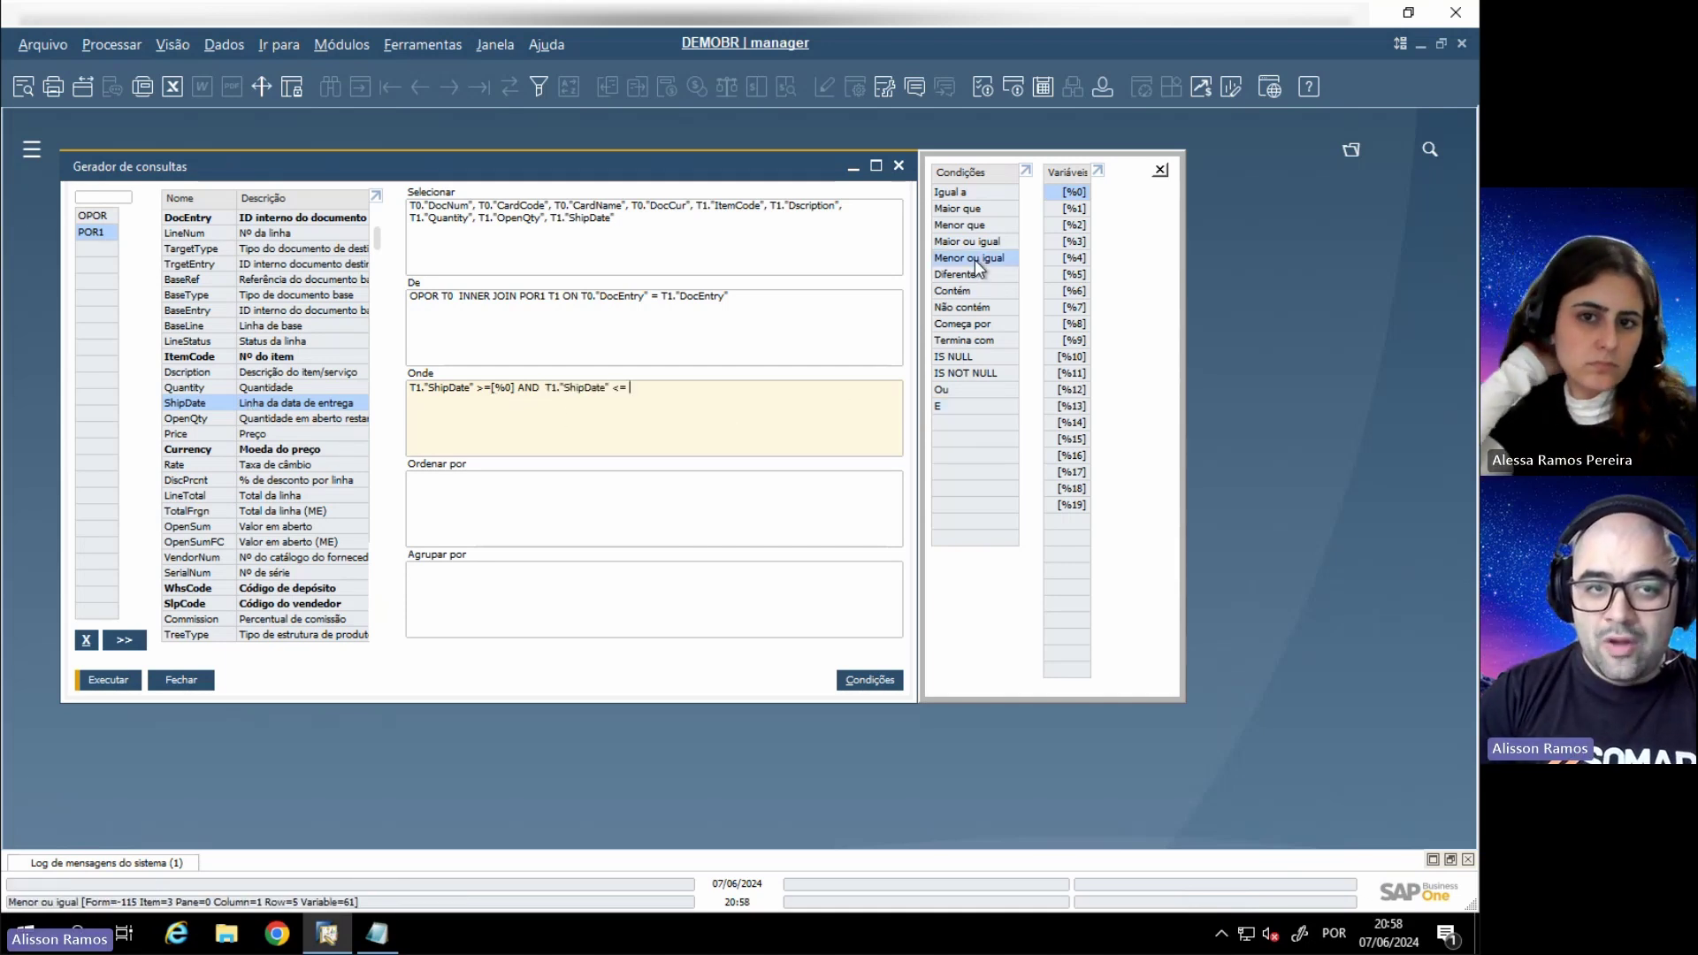
left_click(1073, 210)
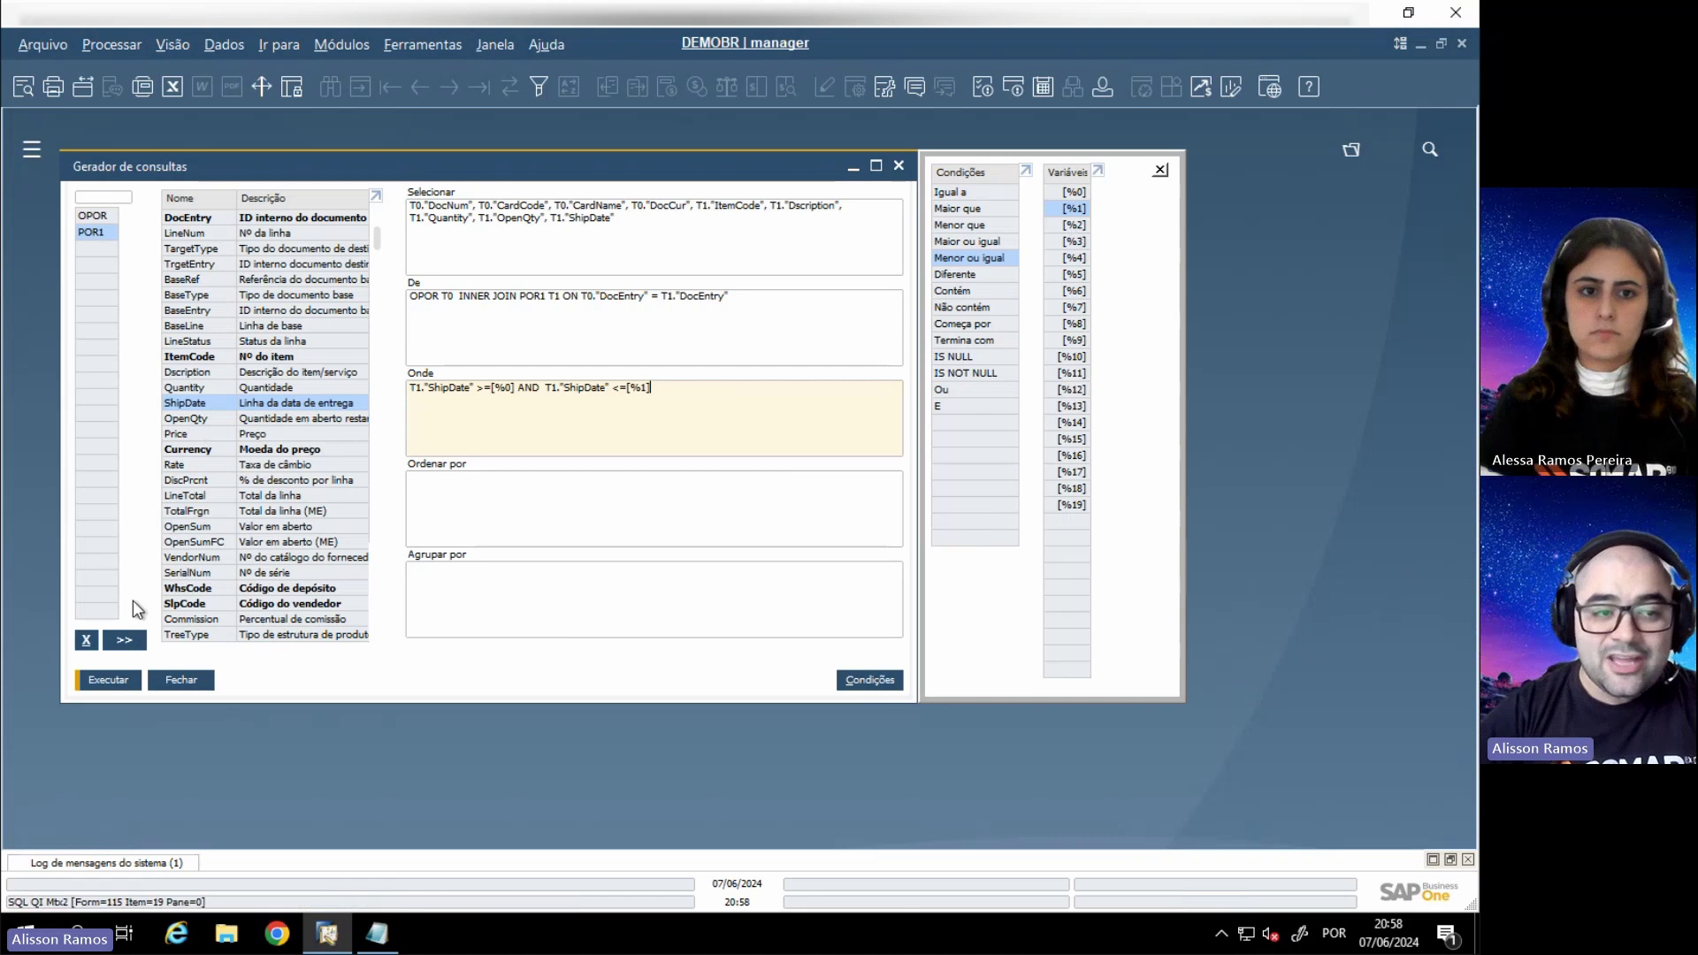
Execute the query to view its two delivery date selection criteria, and cancel without entering dates
left_click(108, 680)
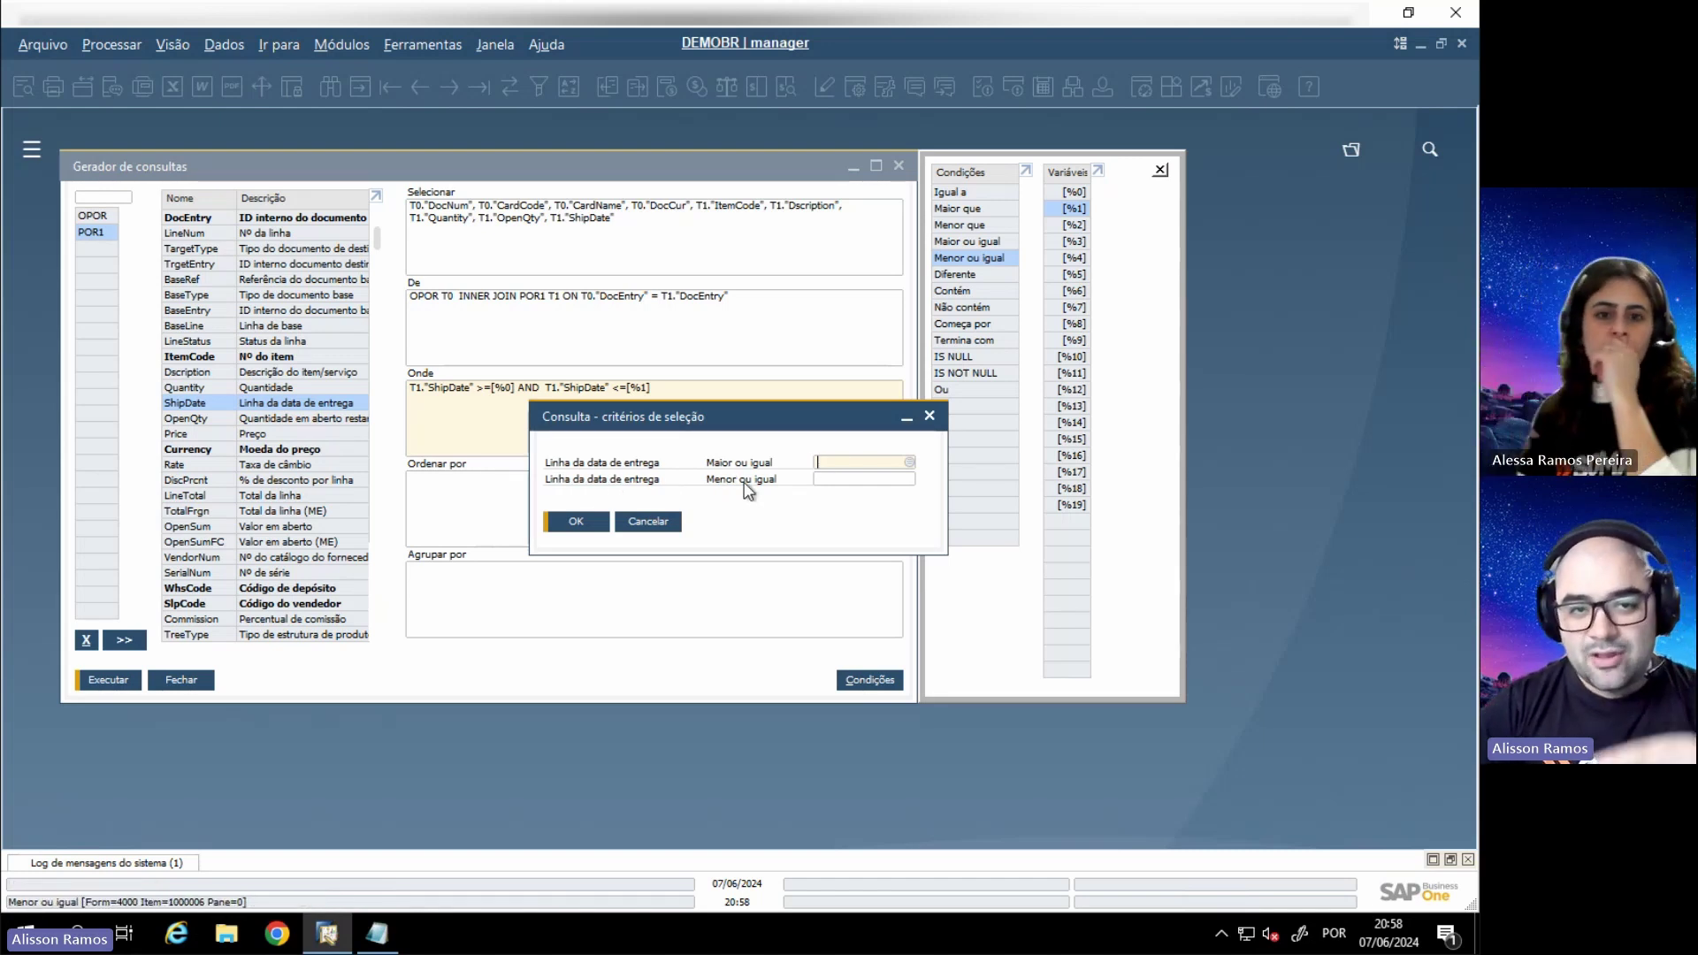
left_click(845, 478)
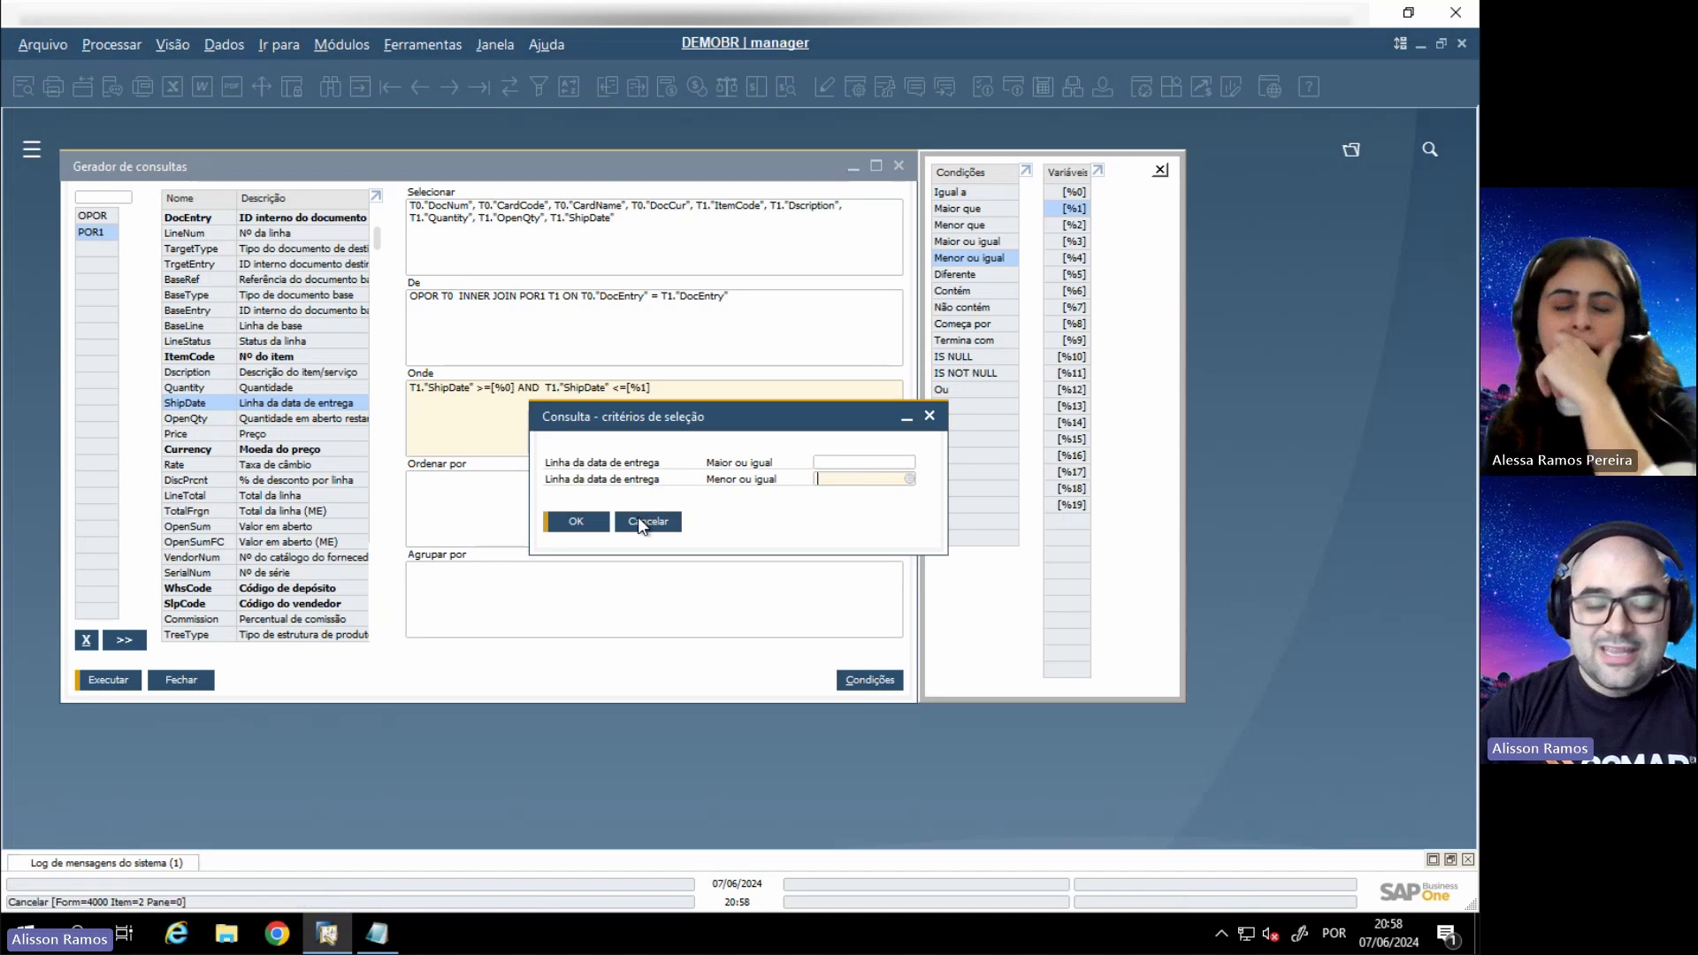
left_click(643, 521)
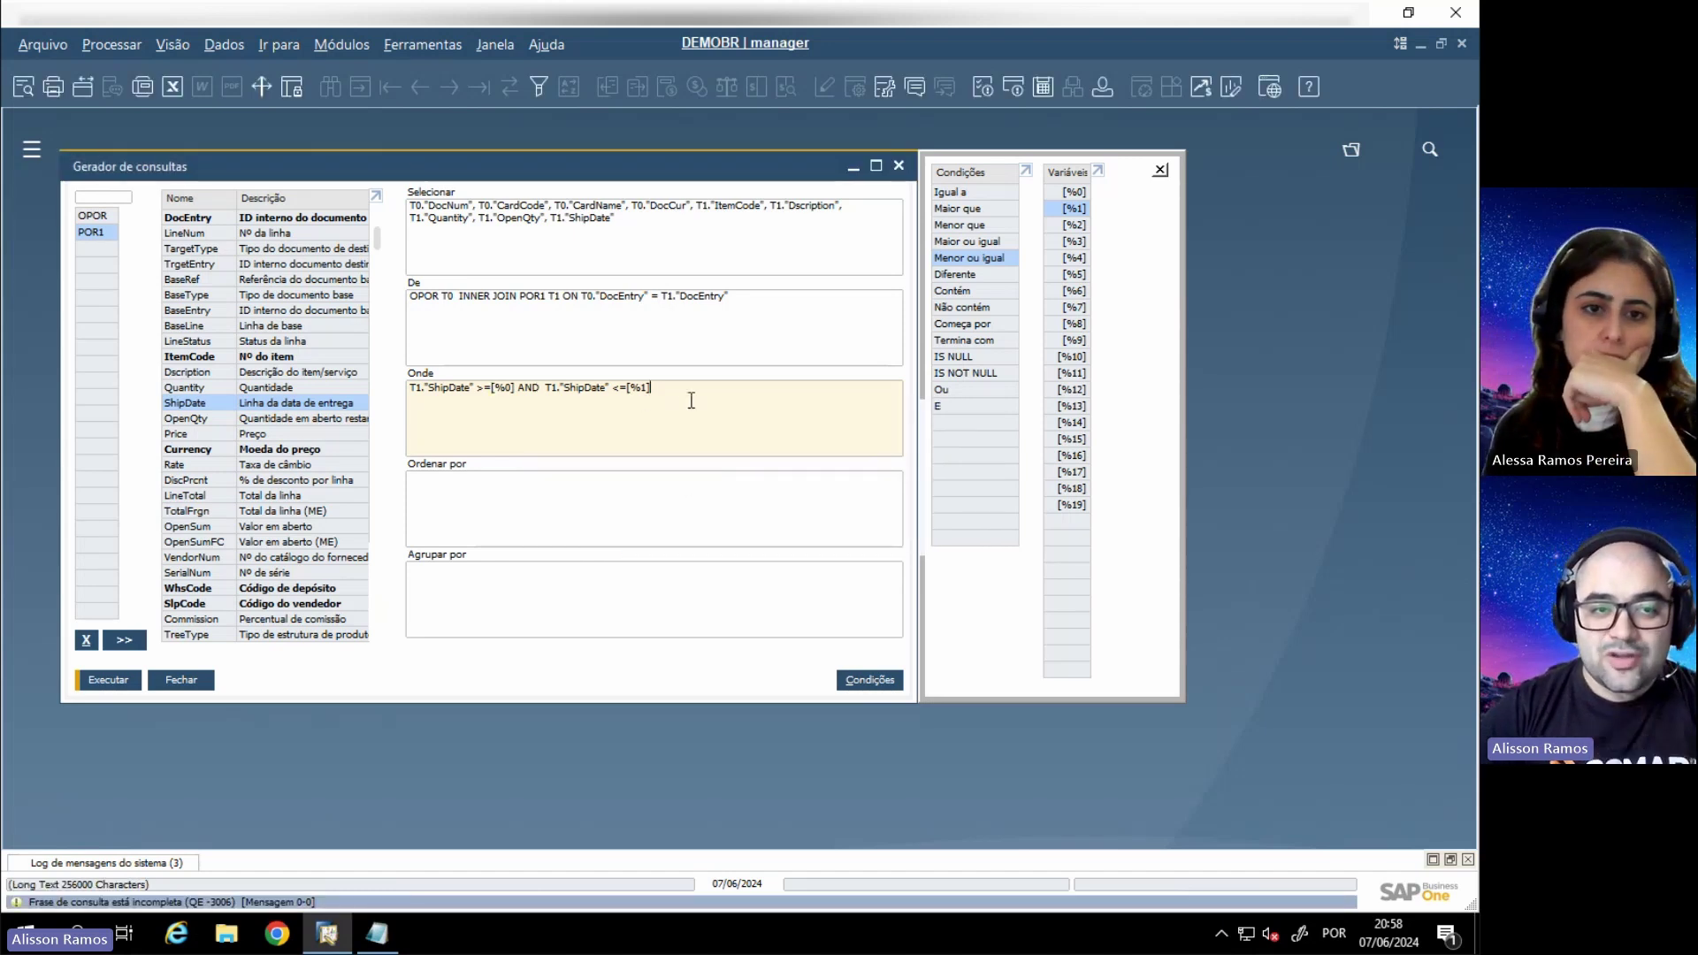
Cut the Onde condition, preview the query without a filter, close the preview, and paste the condition back
left_click_drag(690, 401, 356, 391)
key("ctrl+c")
key("BackSpace")
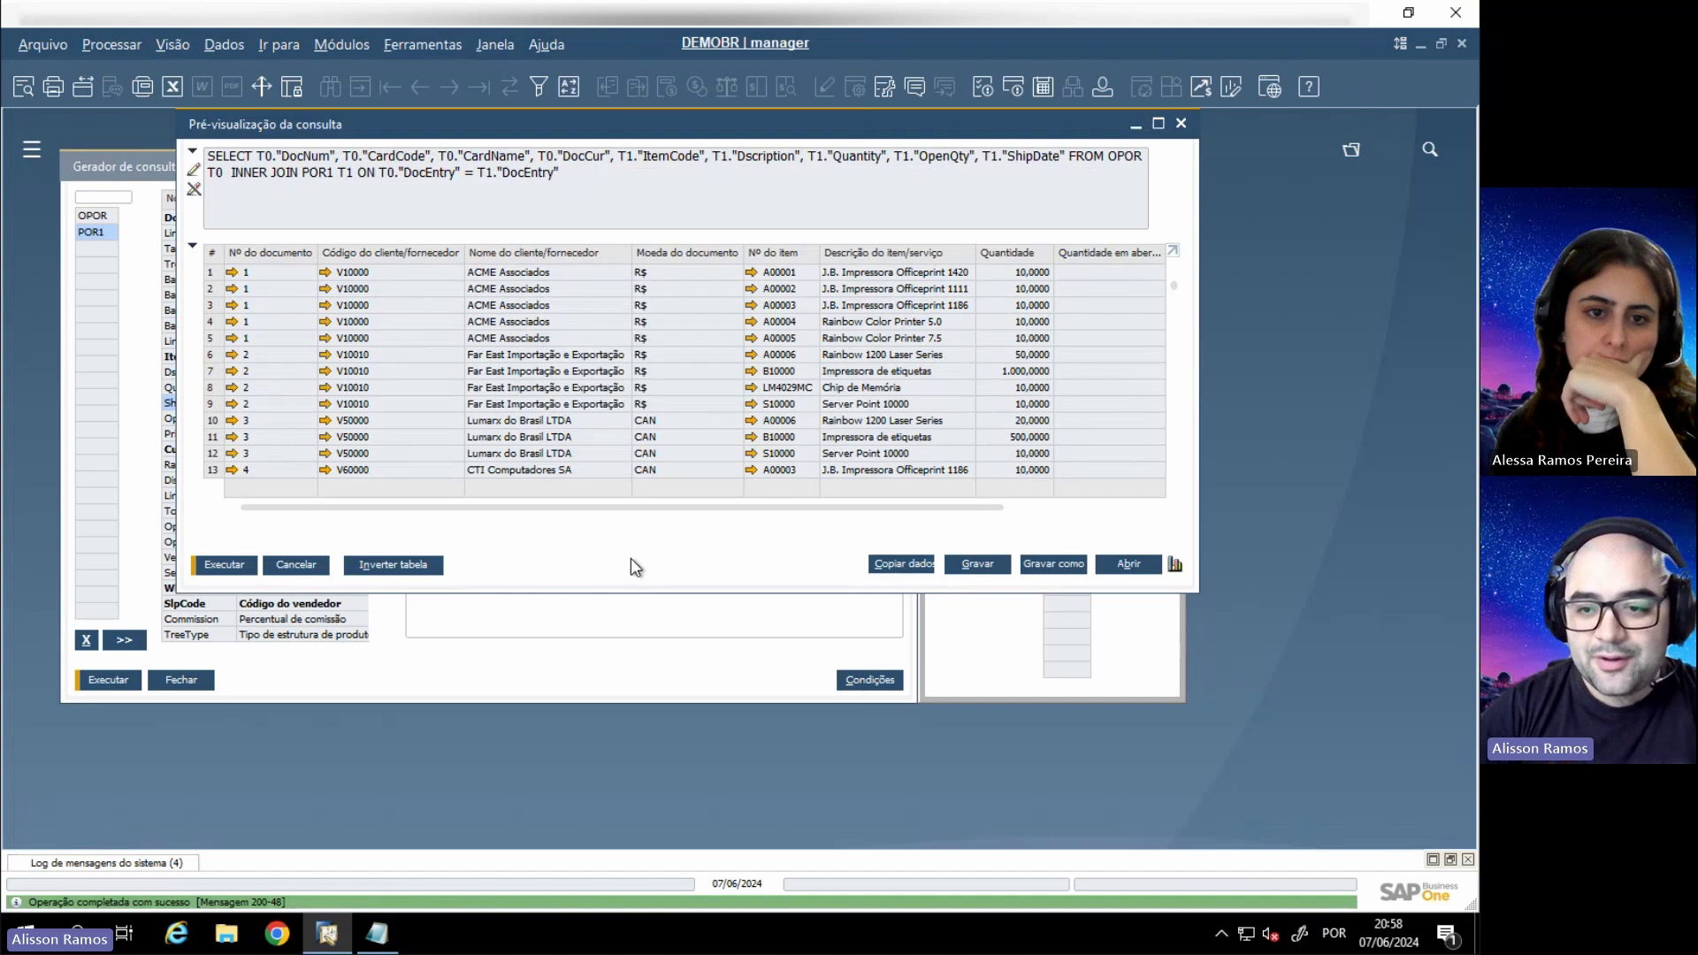
left_click(299, 565)
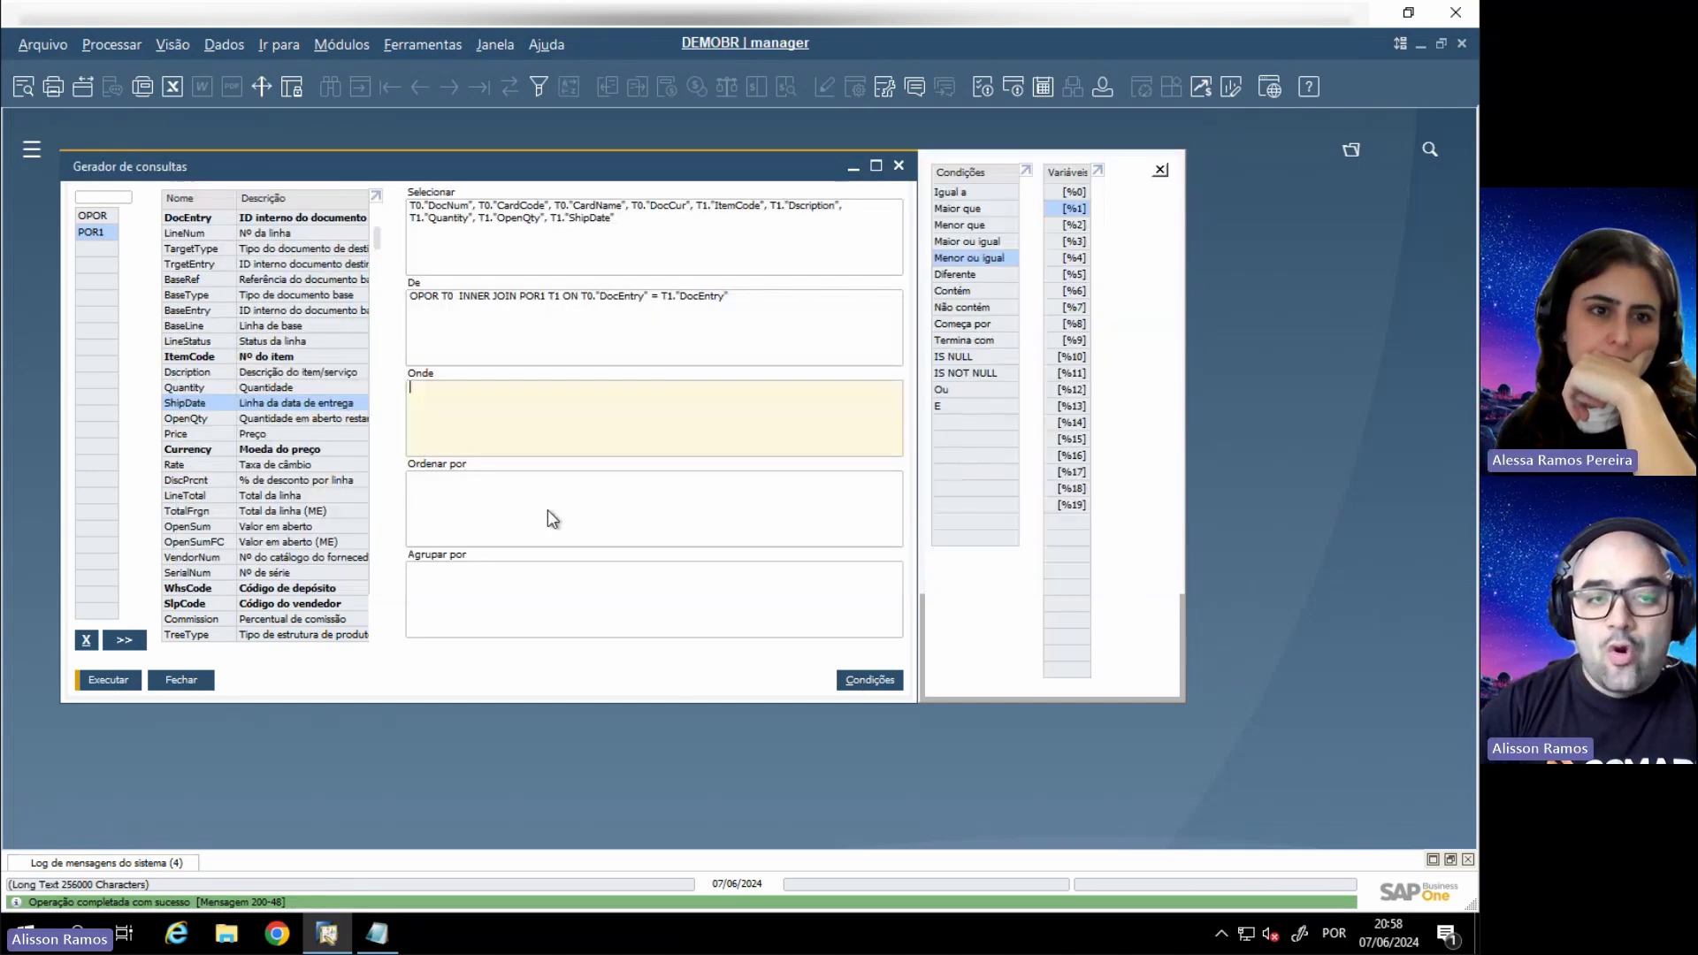
key("ctrl+v")
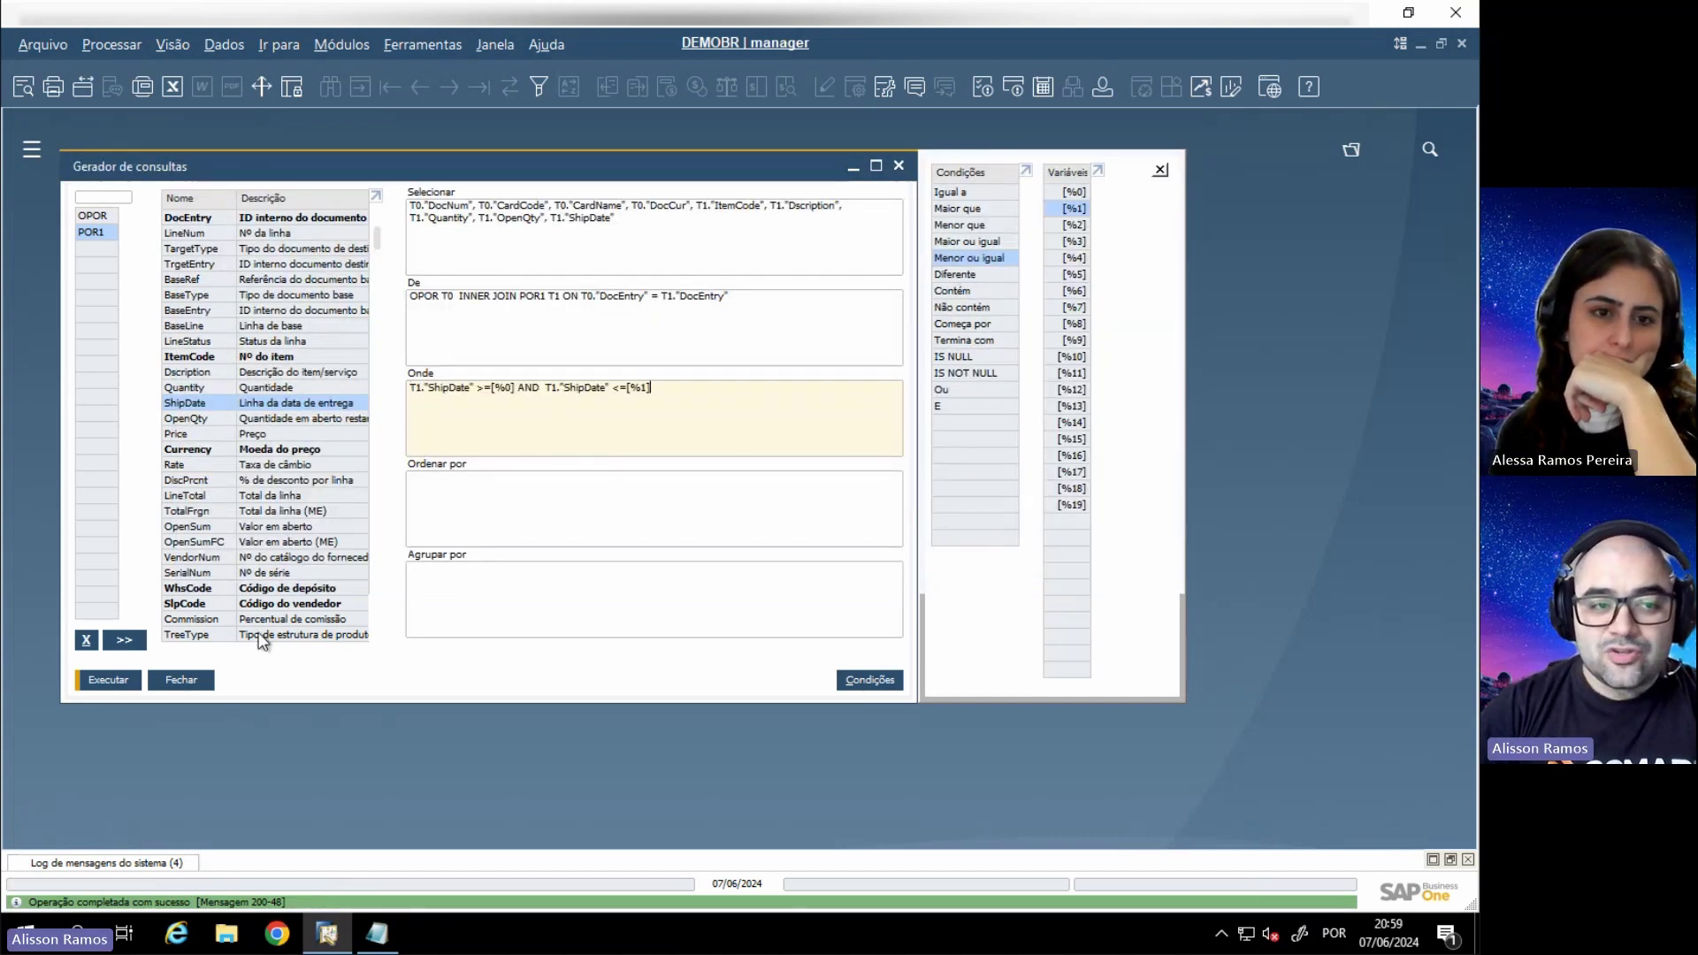
Execute the query with both delivery date criteria left blank and close the resulting preview
left_click(121, 683)
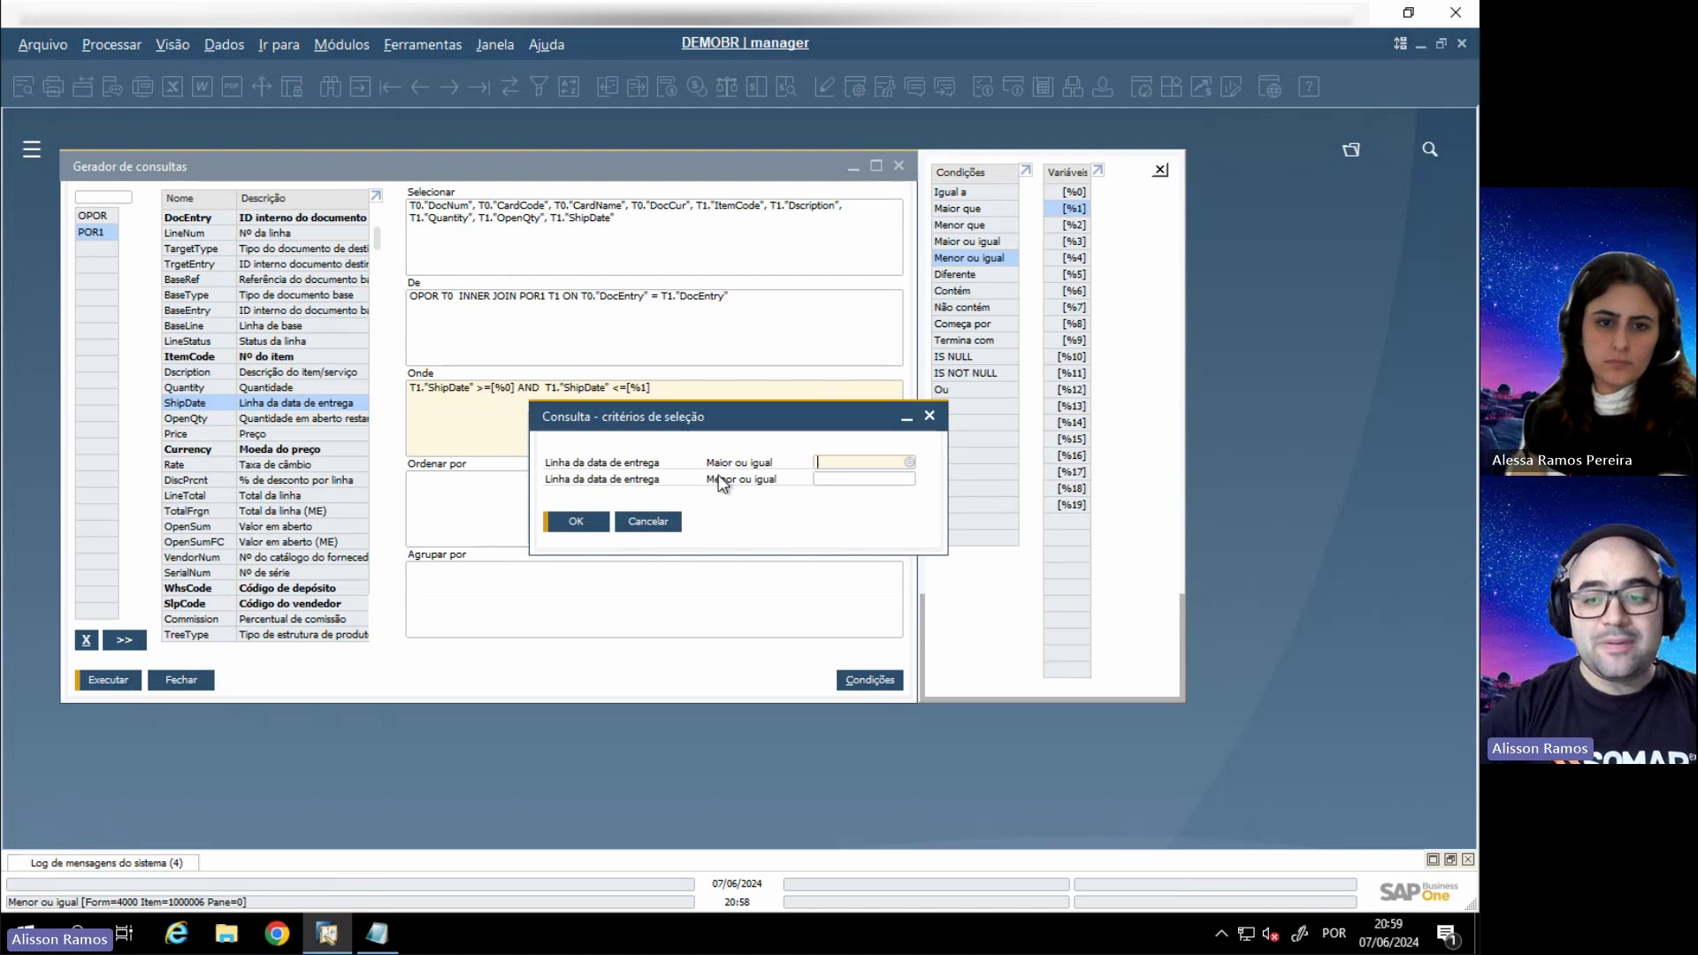
key("Return")
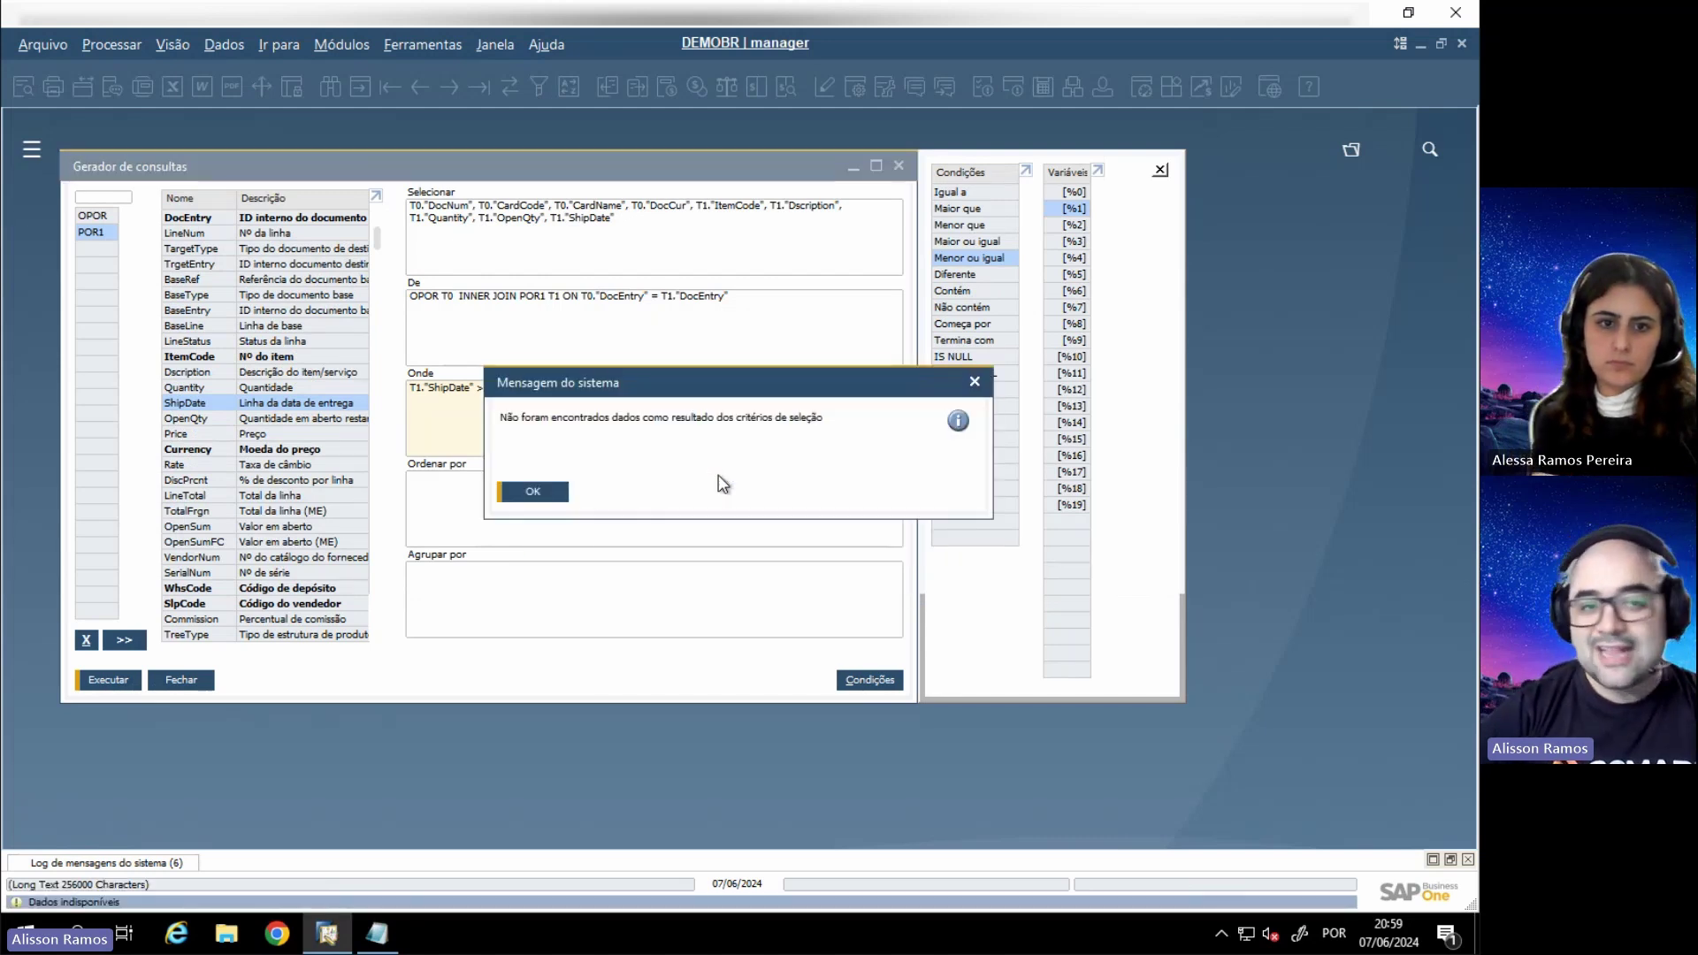
left_click(547, 492)
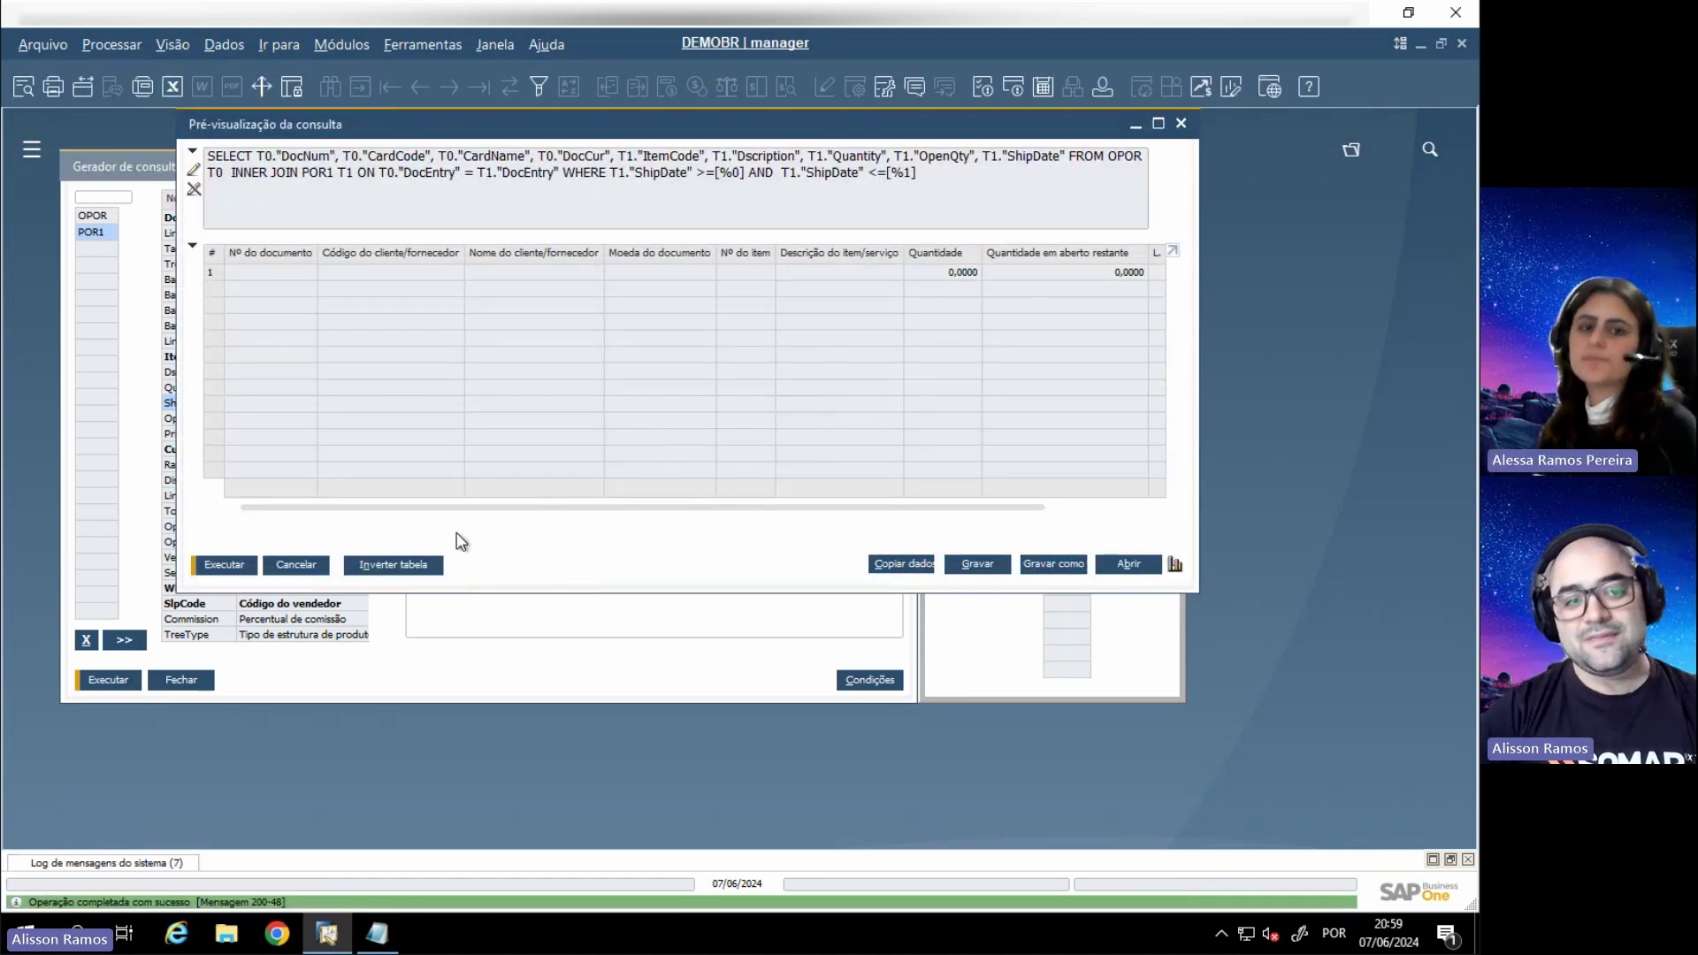
left_click(324, 564)
Execute the query for delivery dates from 01/01/2024 to 31/12/2024, review the listed orders, and close the preview
left_click(107, 679)
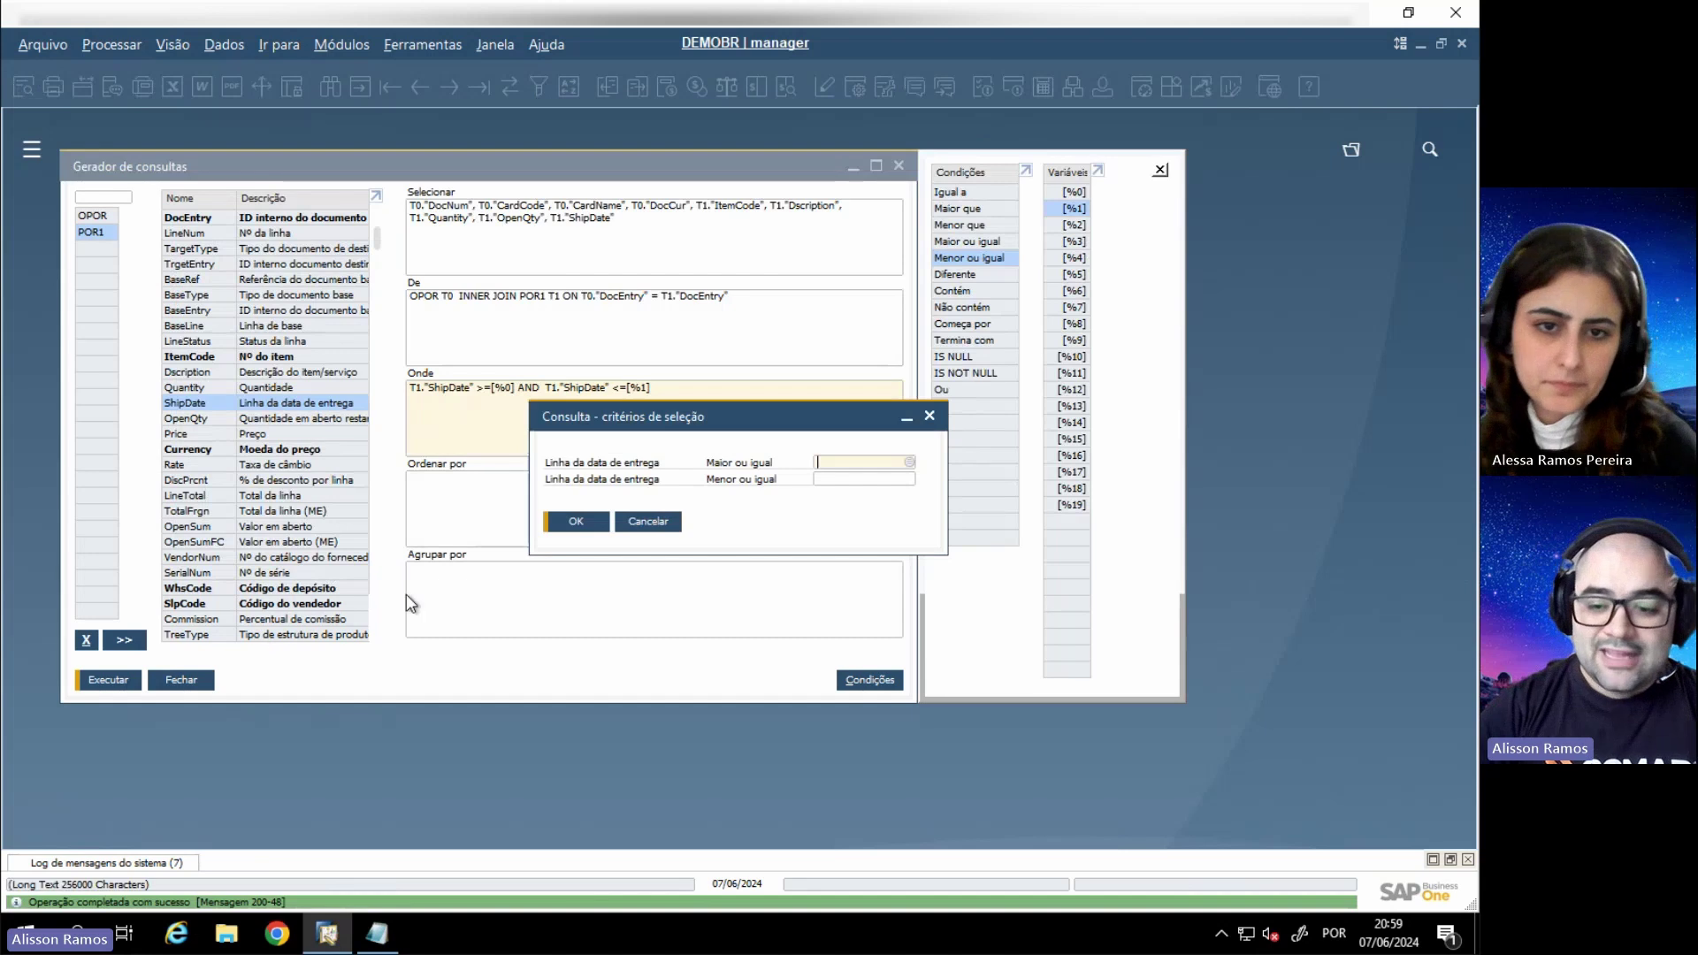
type("010124")
key("Tab")
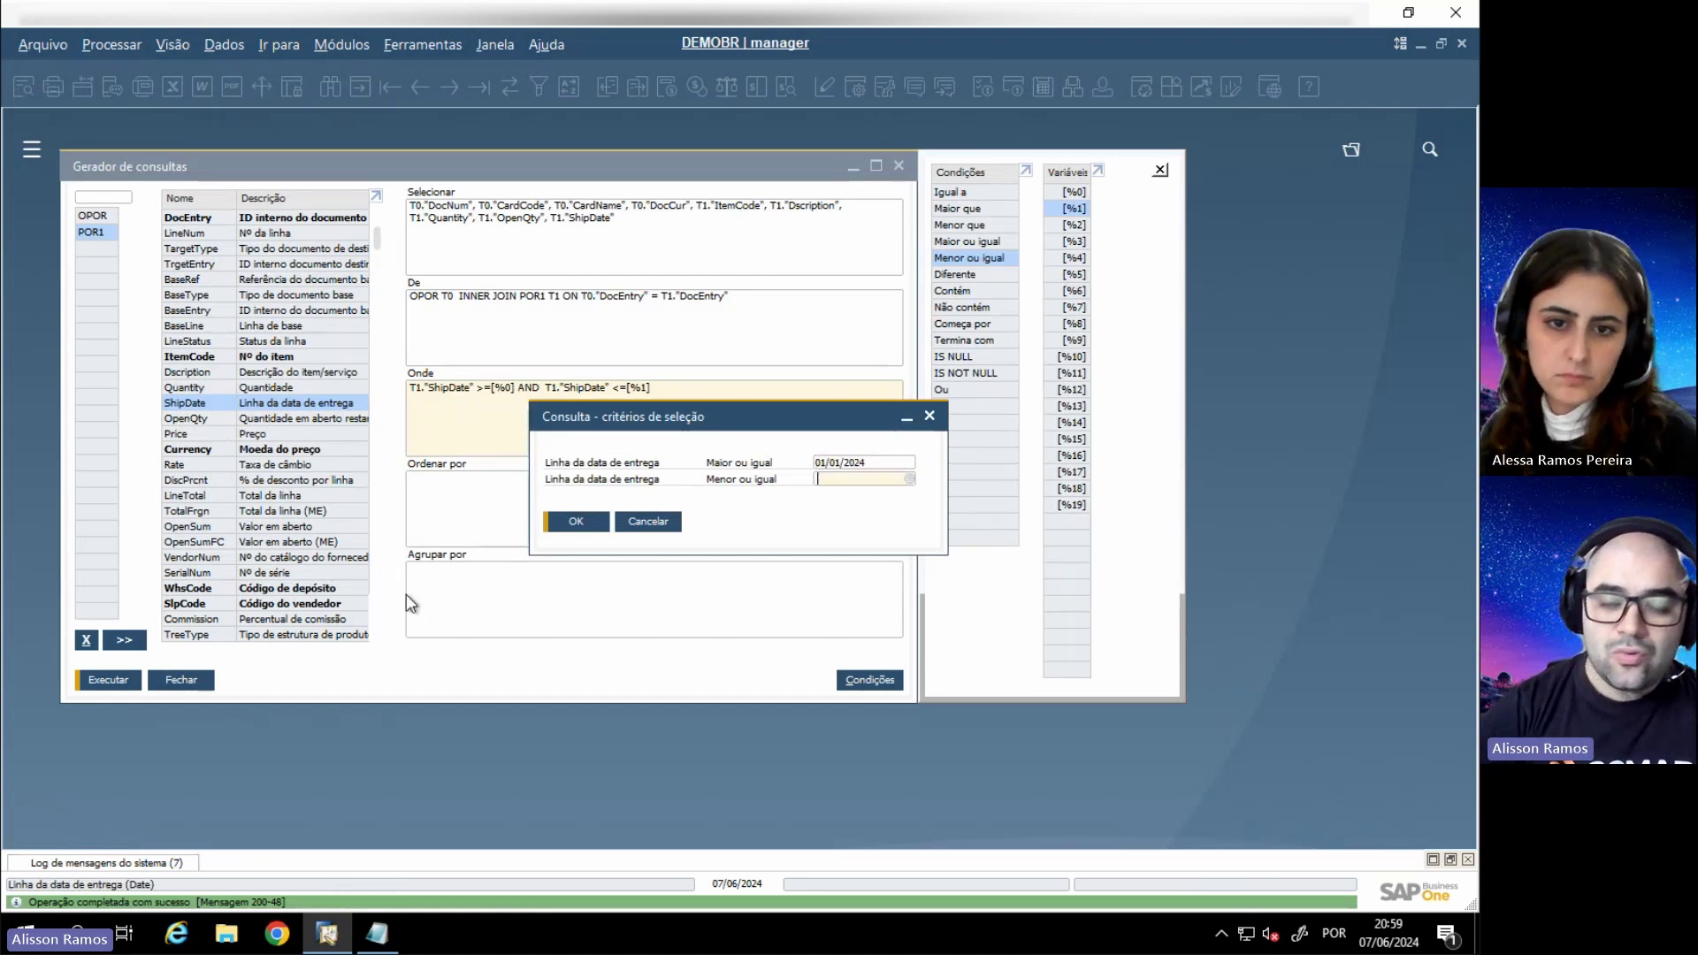
type("311224")
key("Tab")
key("Return")
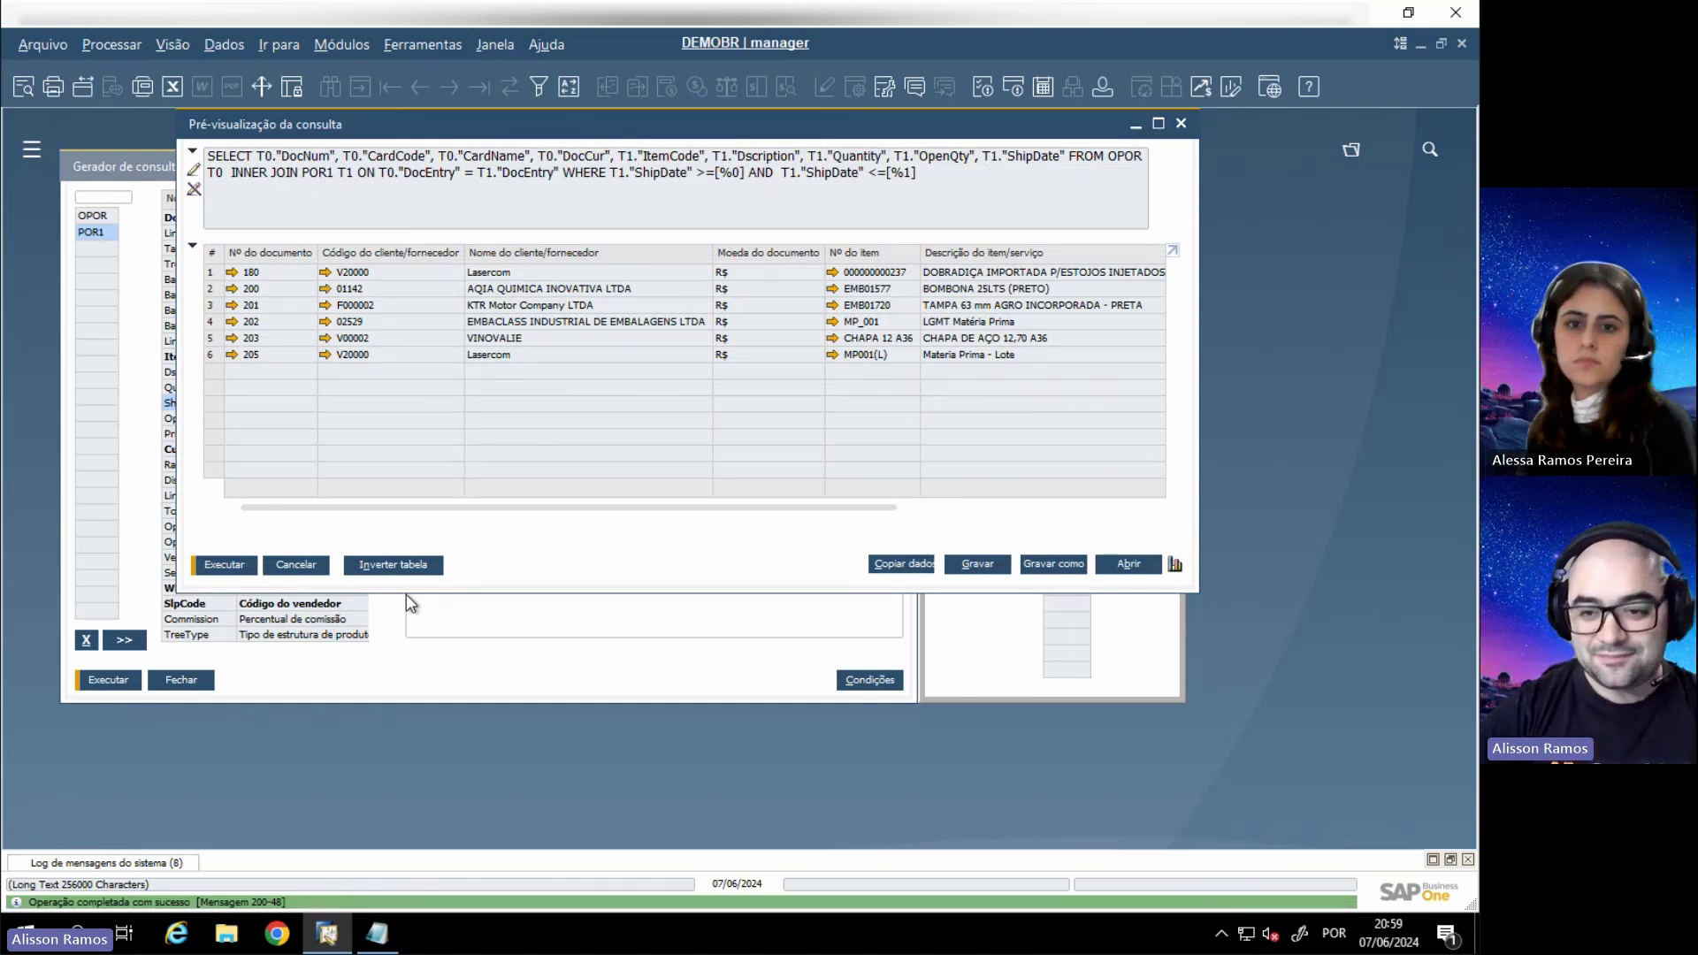
key("Escape")
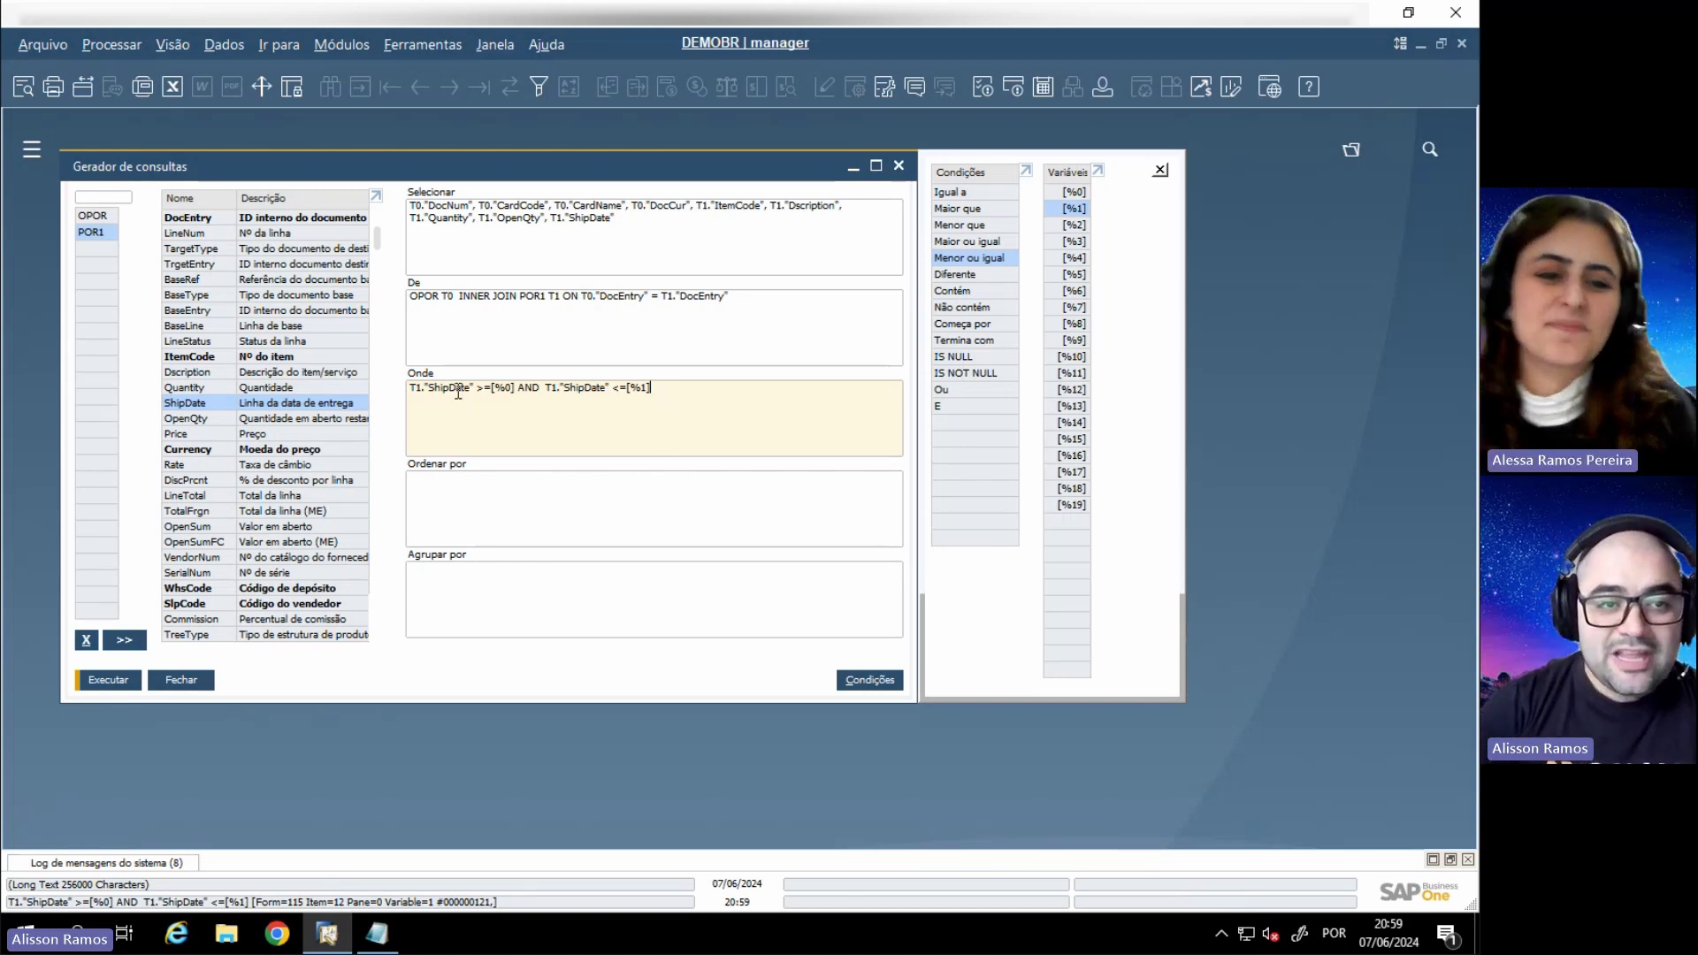
Strip the variable comparisons from the Onde clause, keeping T1."ShipDate", and put DAYS_BETWEEN( in front of the field
left_click_drag(477, 388, 679, 391)
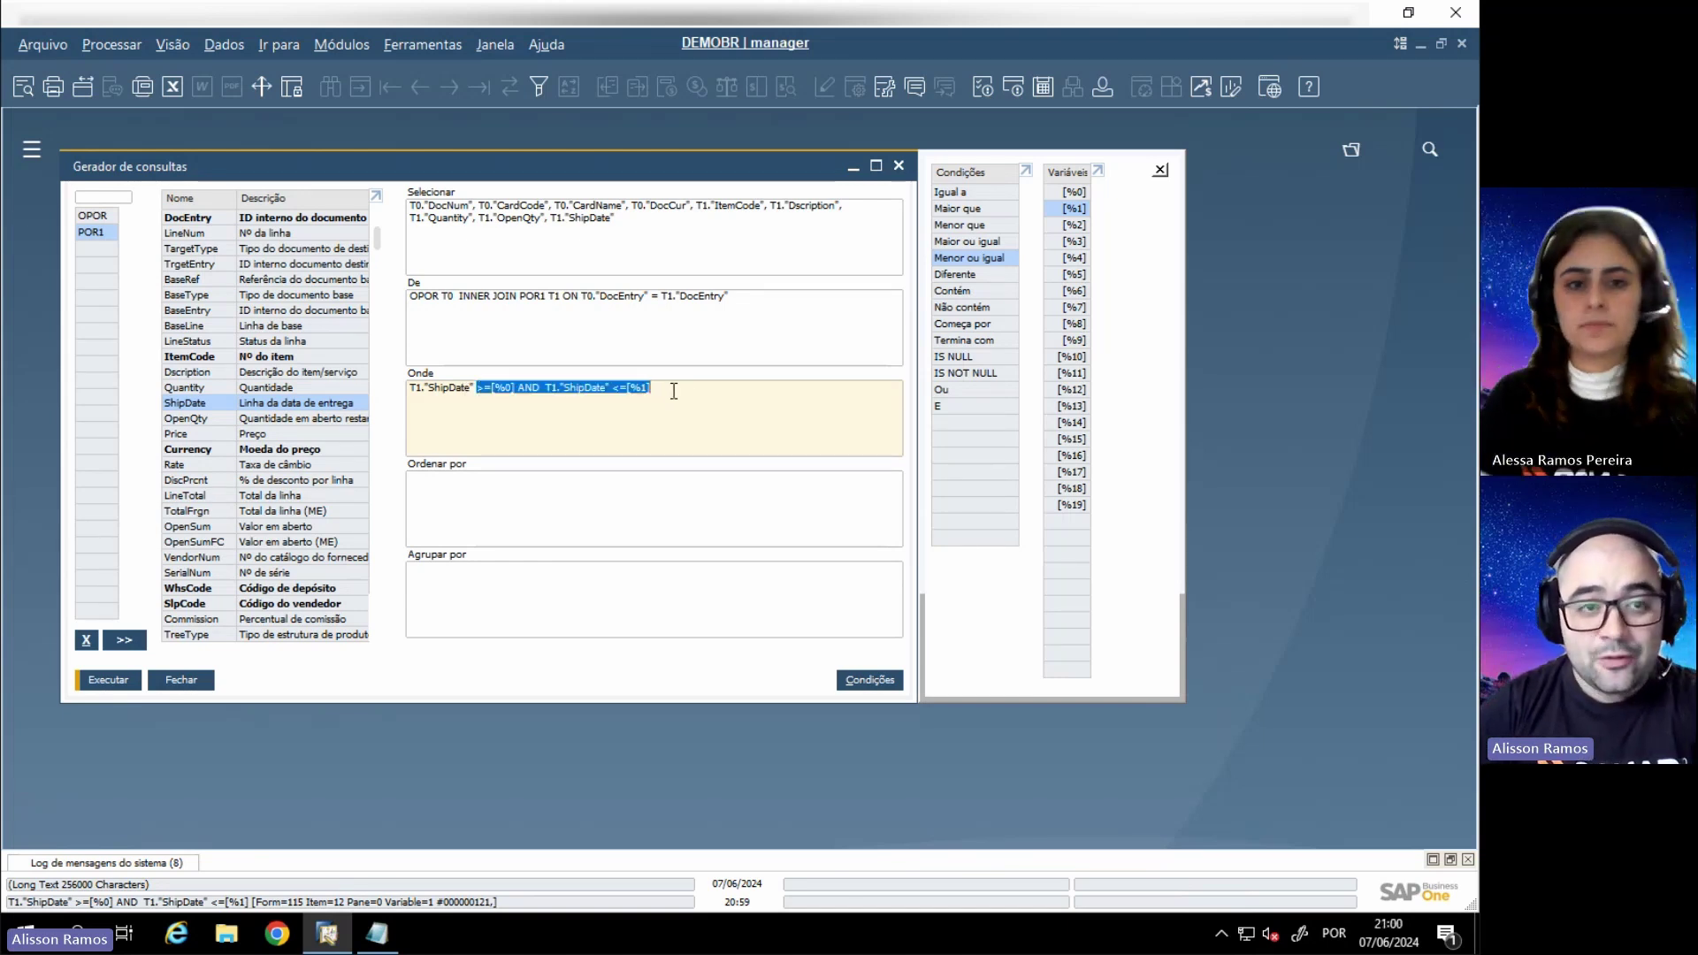
key("BackSpace")
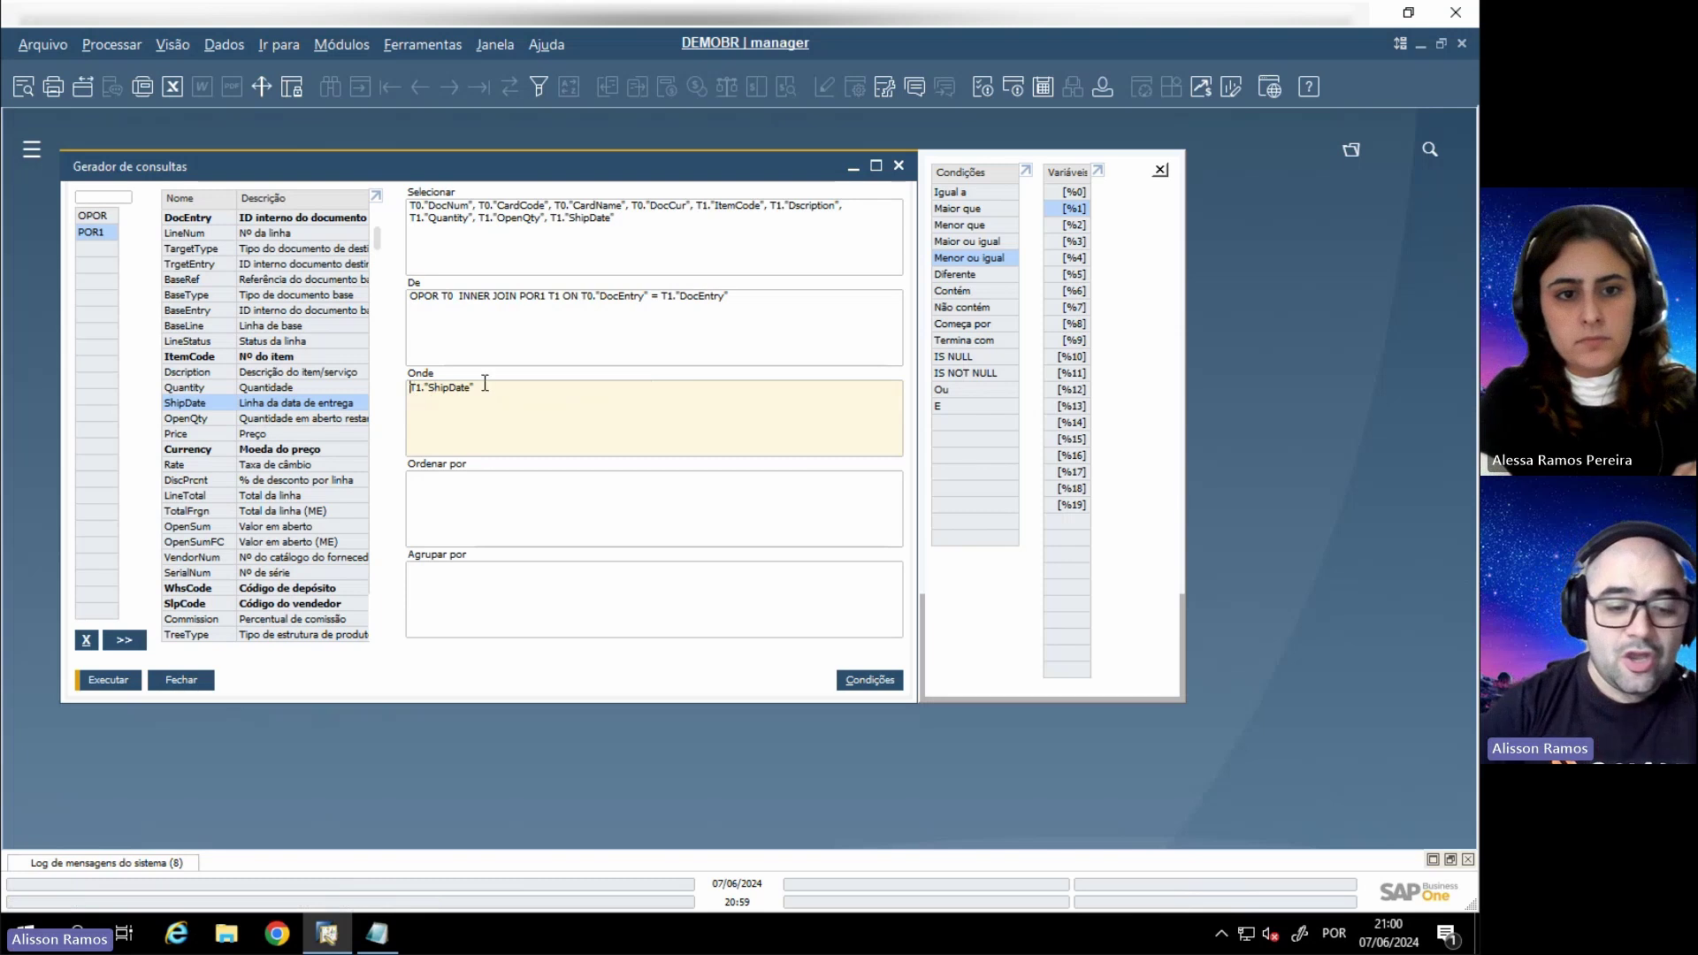
type("DAYS")
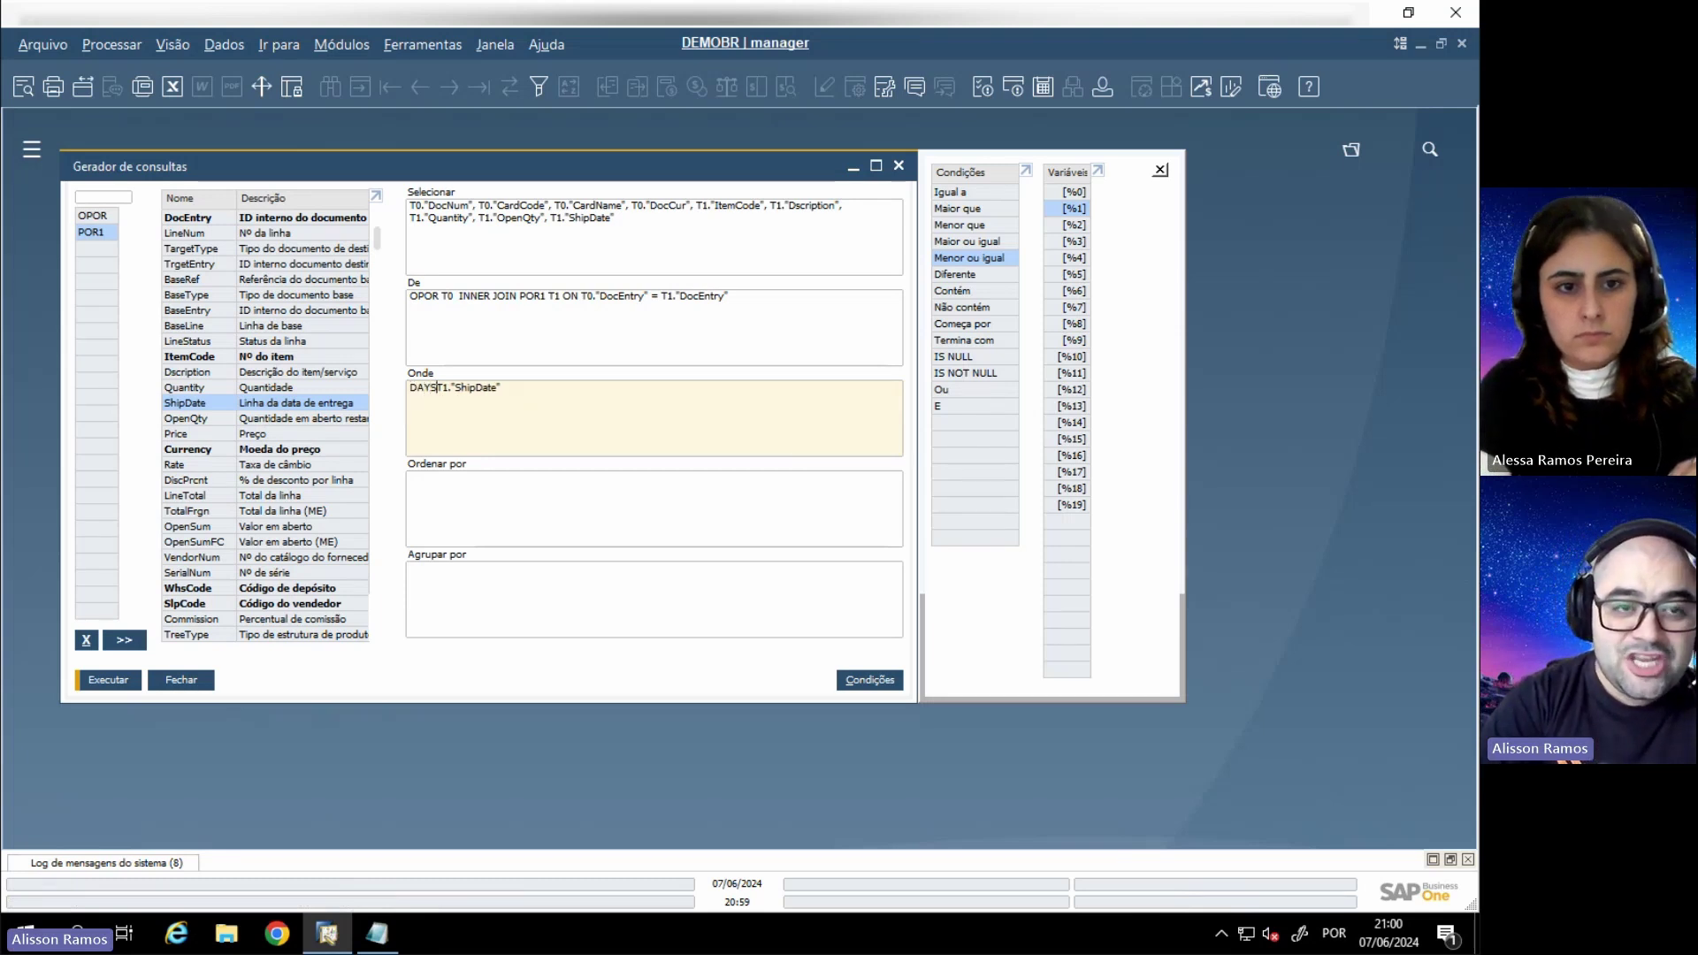
type("_BETWEE")
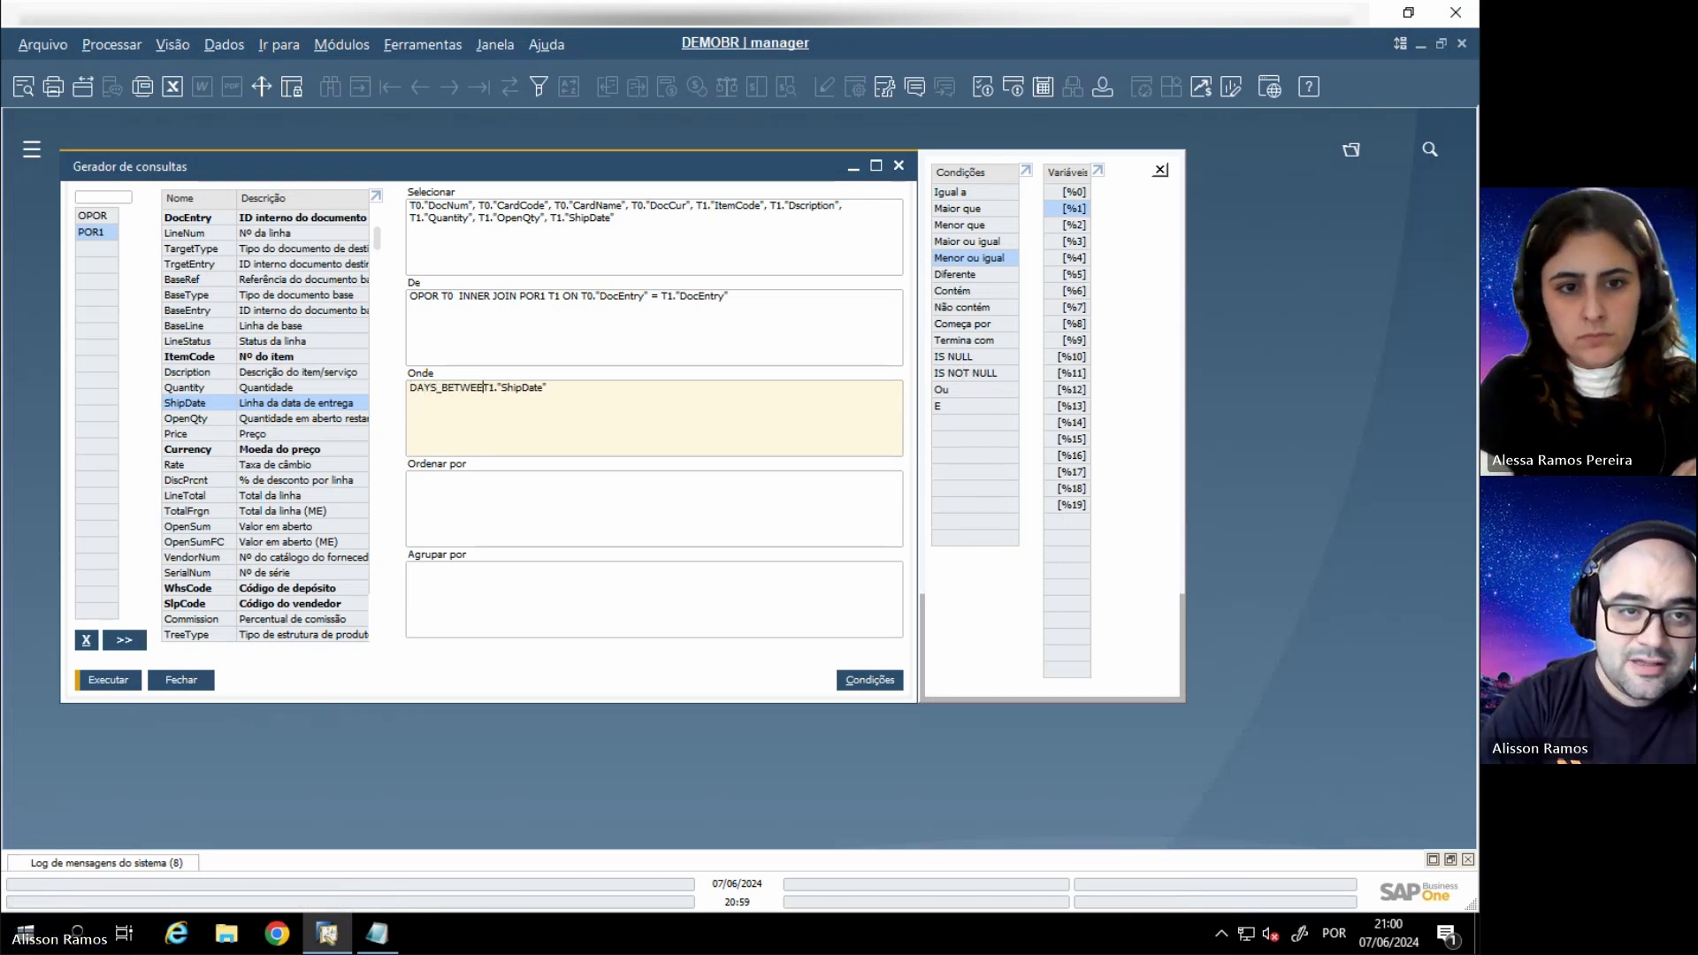
type("N(")
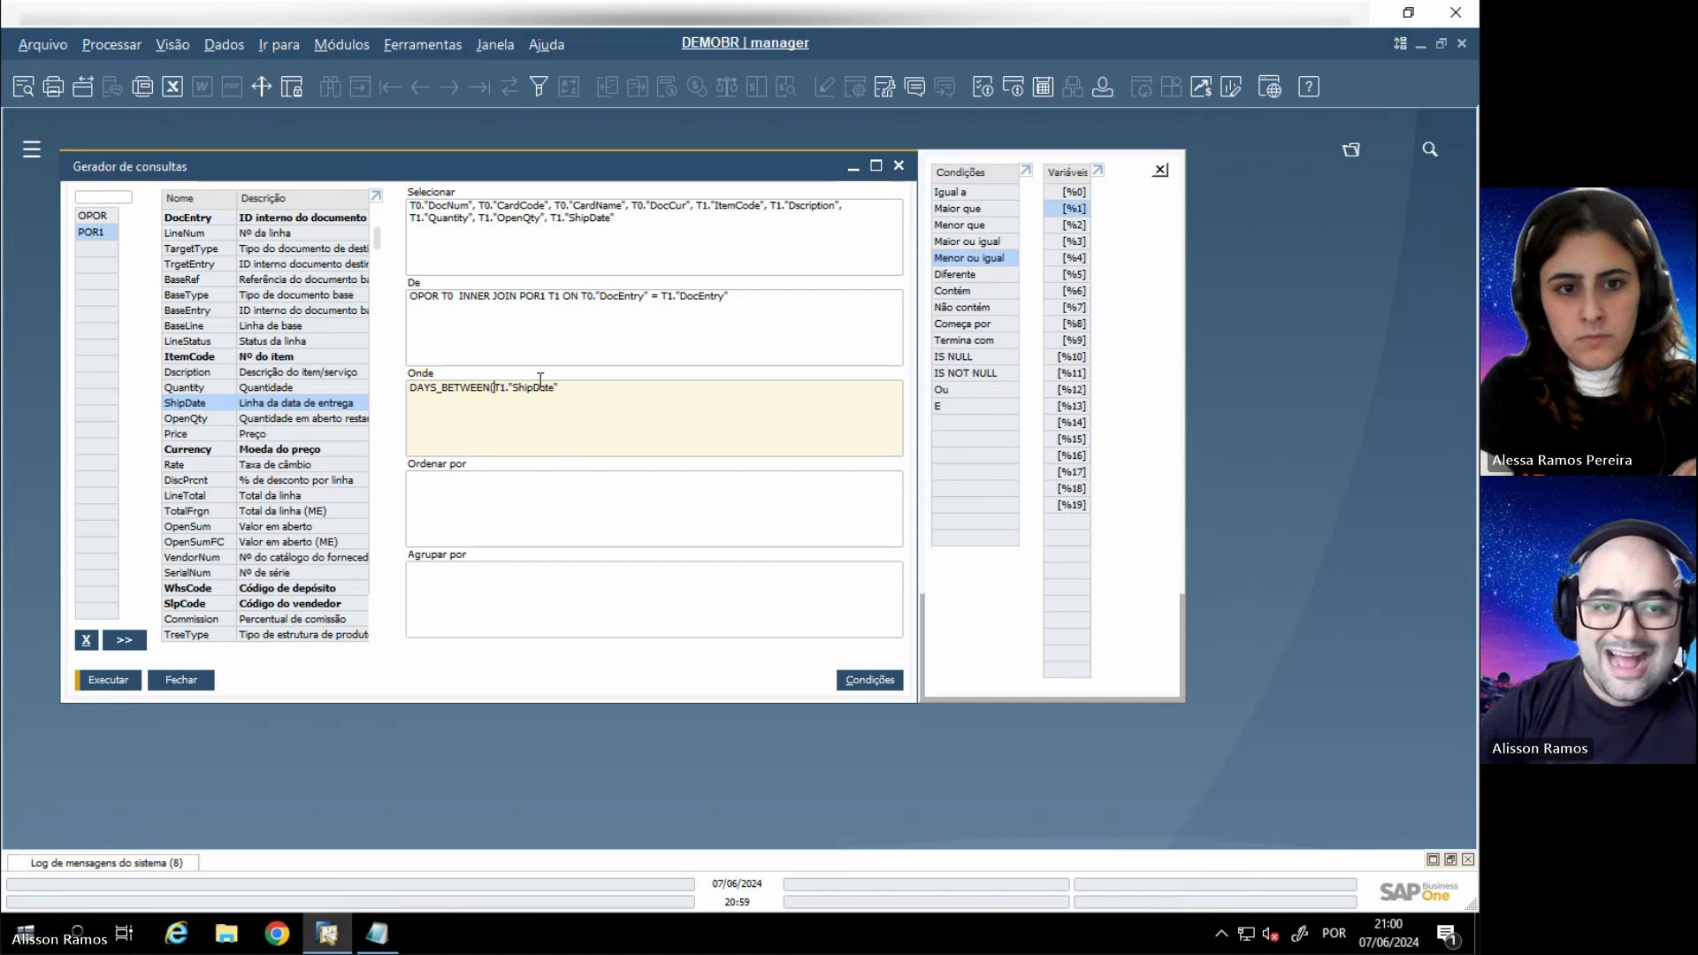
Insert current_date, as the first DAYS_BETWEEN argument before T1."ShipDate" and close the function's parenthesis
left_click_drag(562, 388, 496, 390)
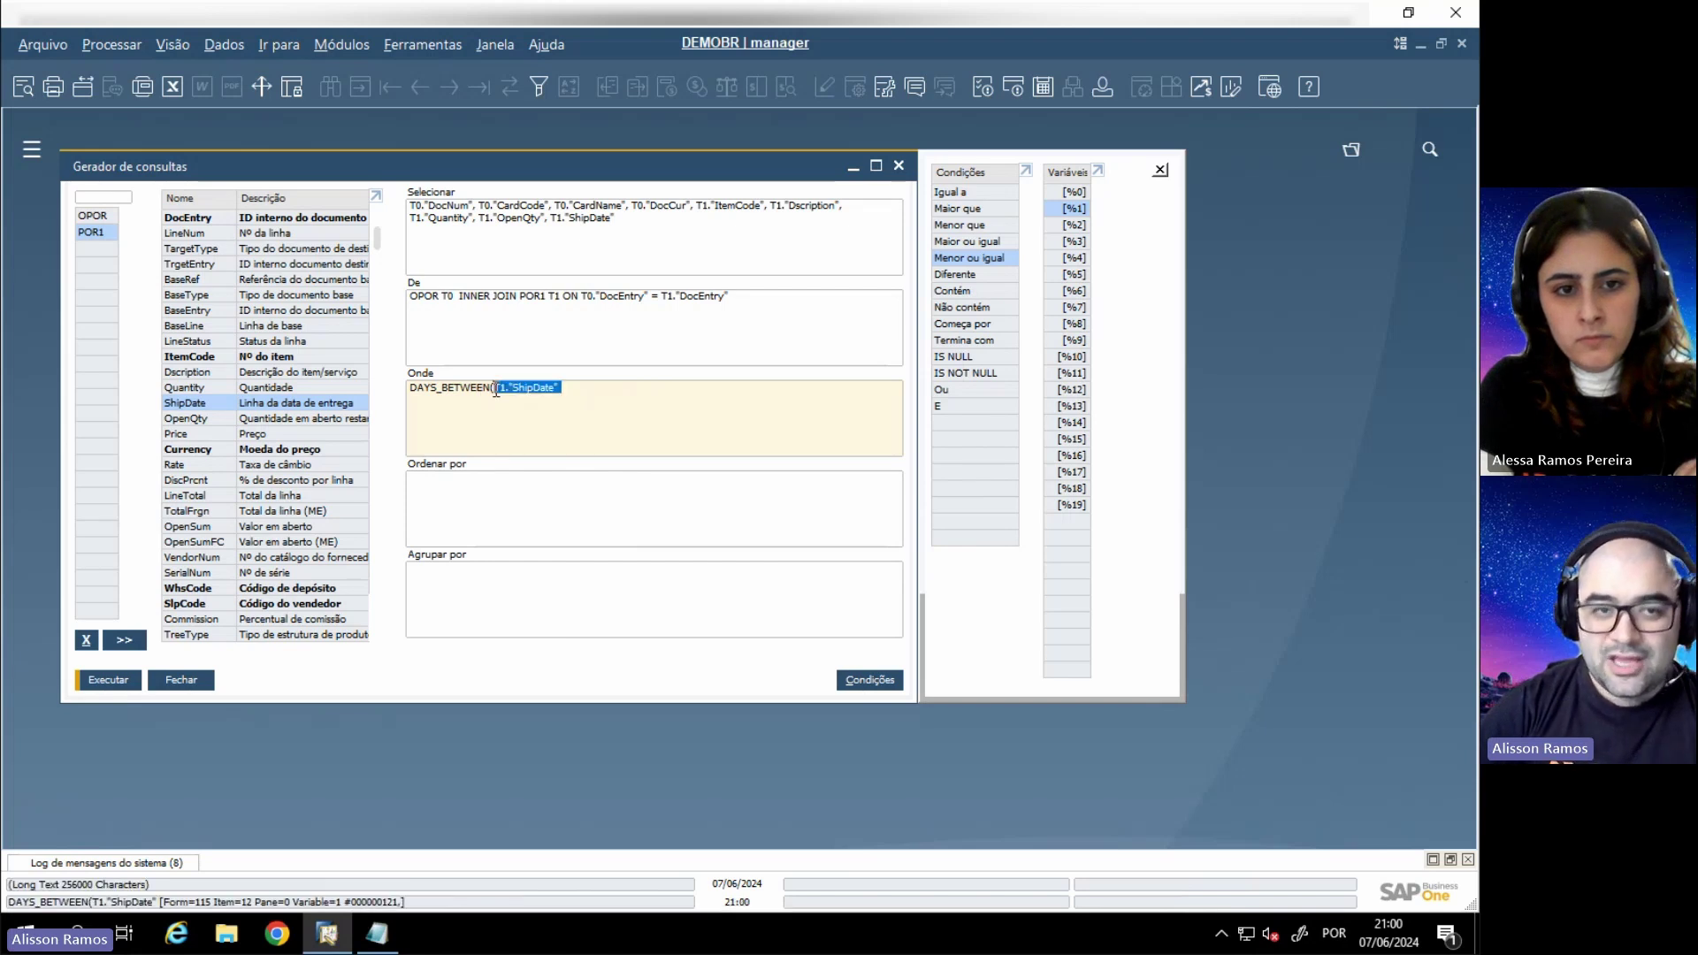
left_click(496, 390)
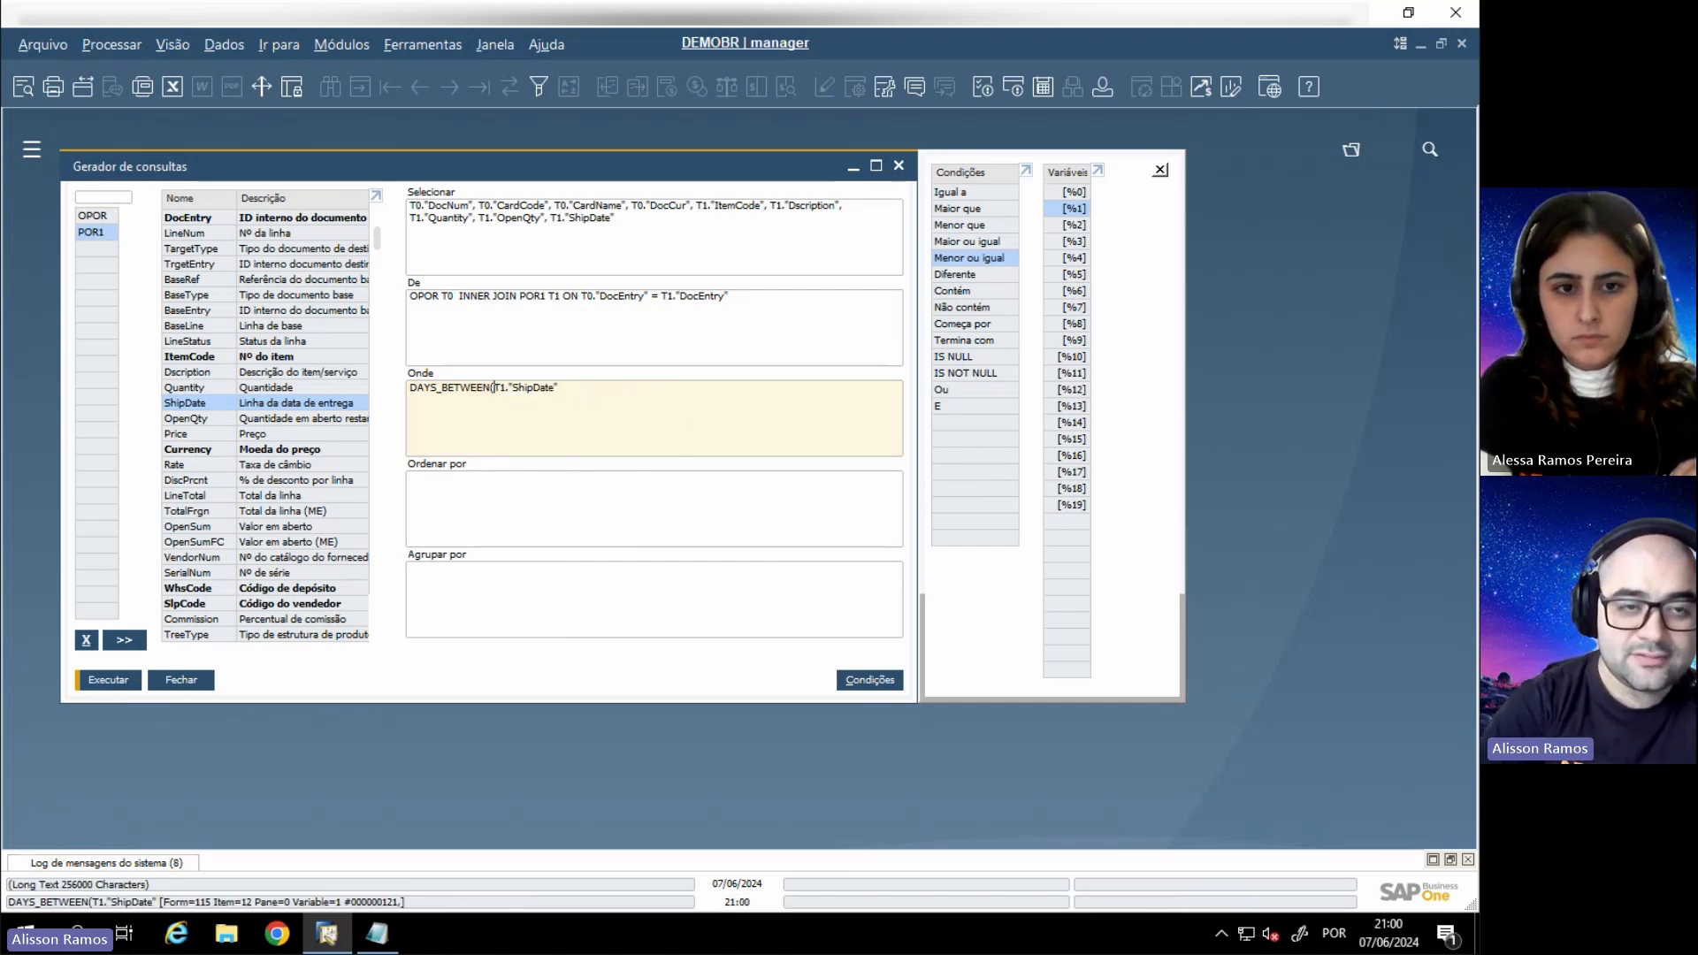
type("current_D")
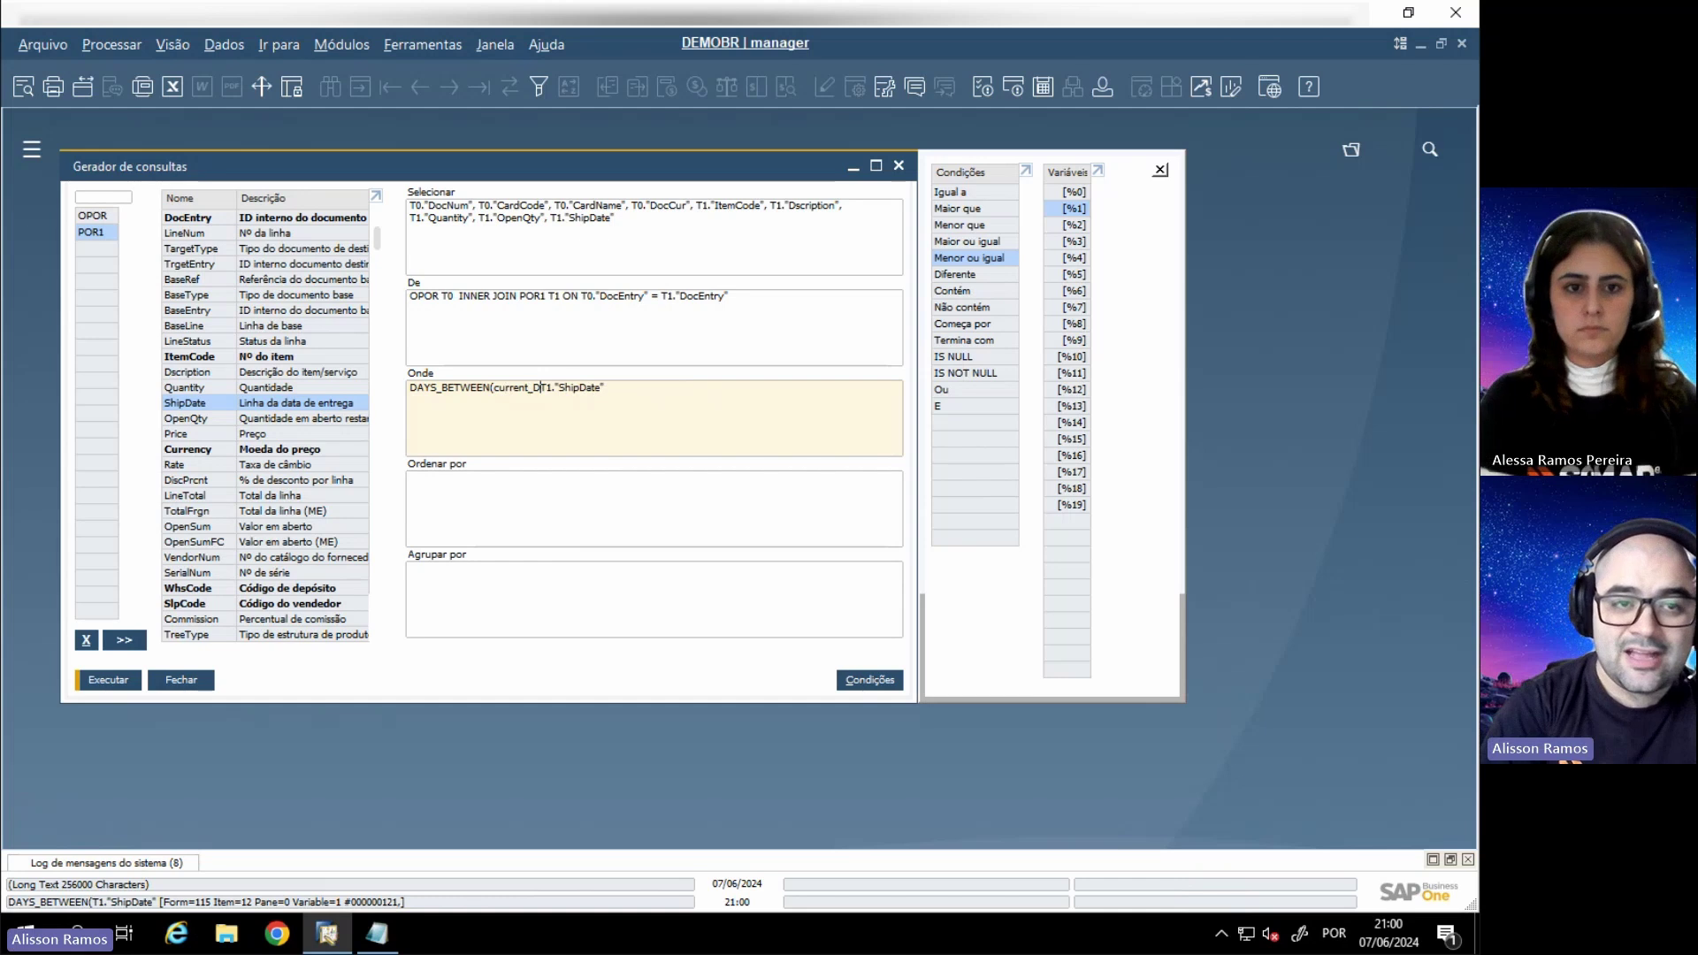
type("a")
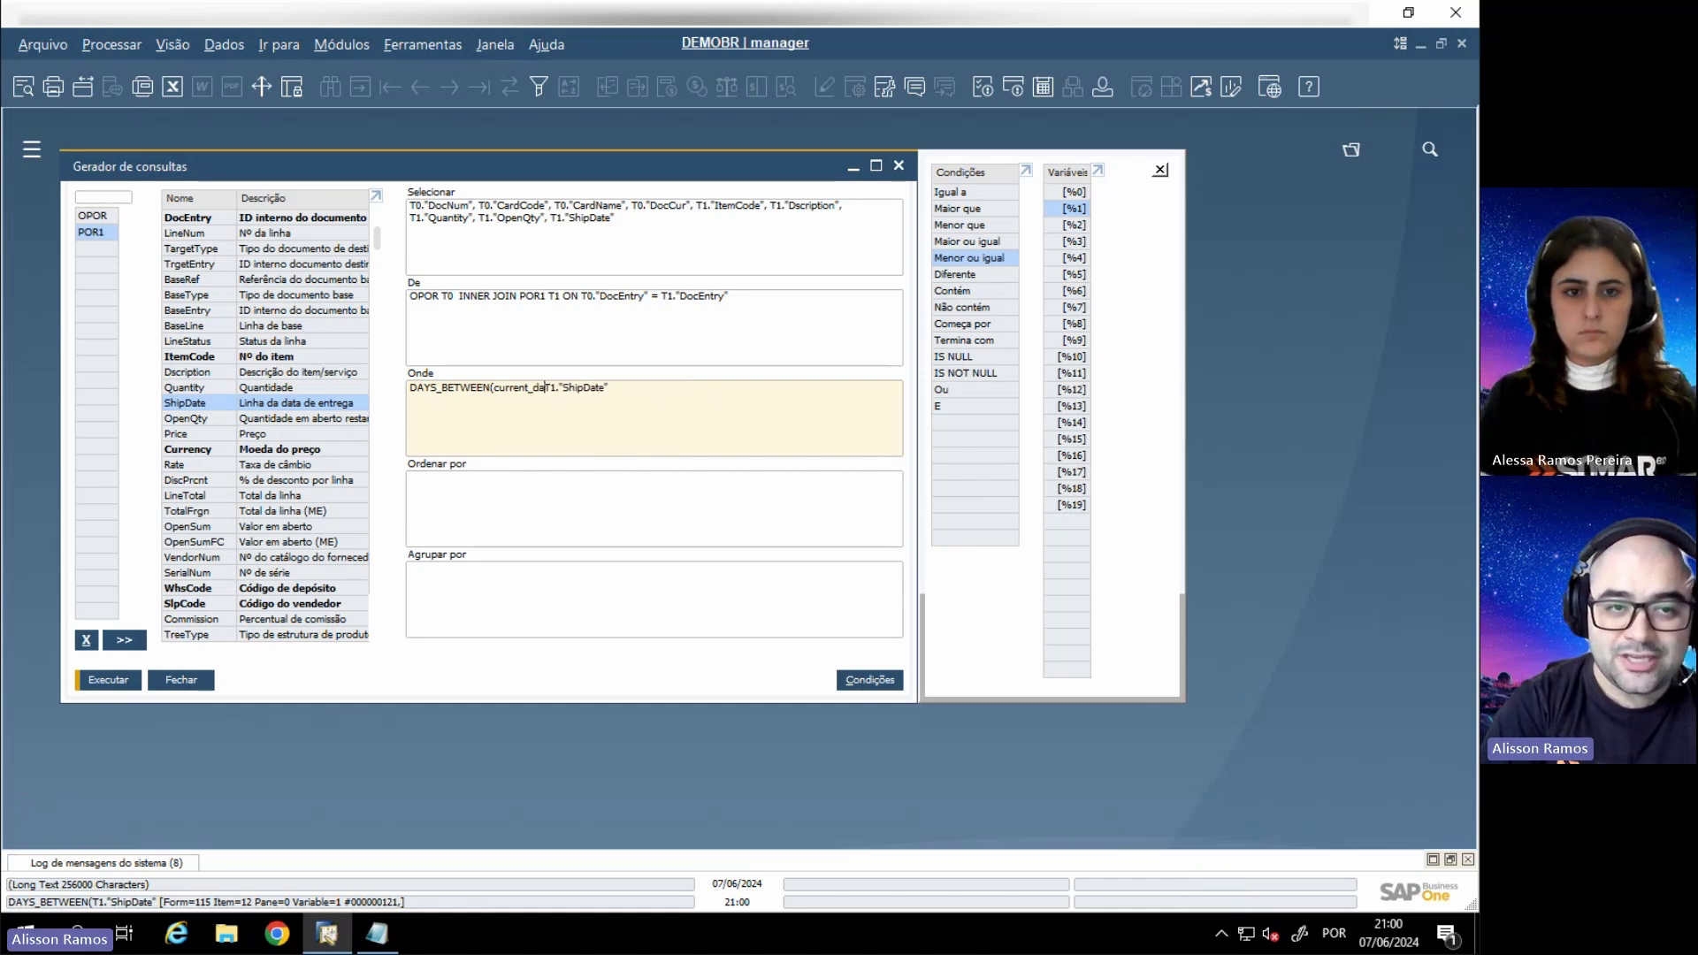
type("te,")
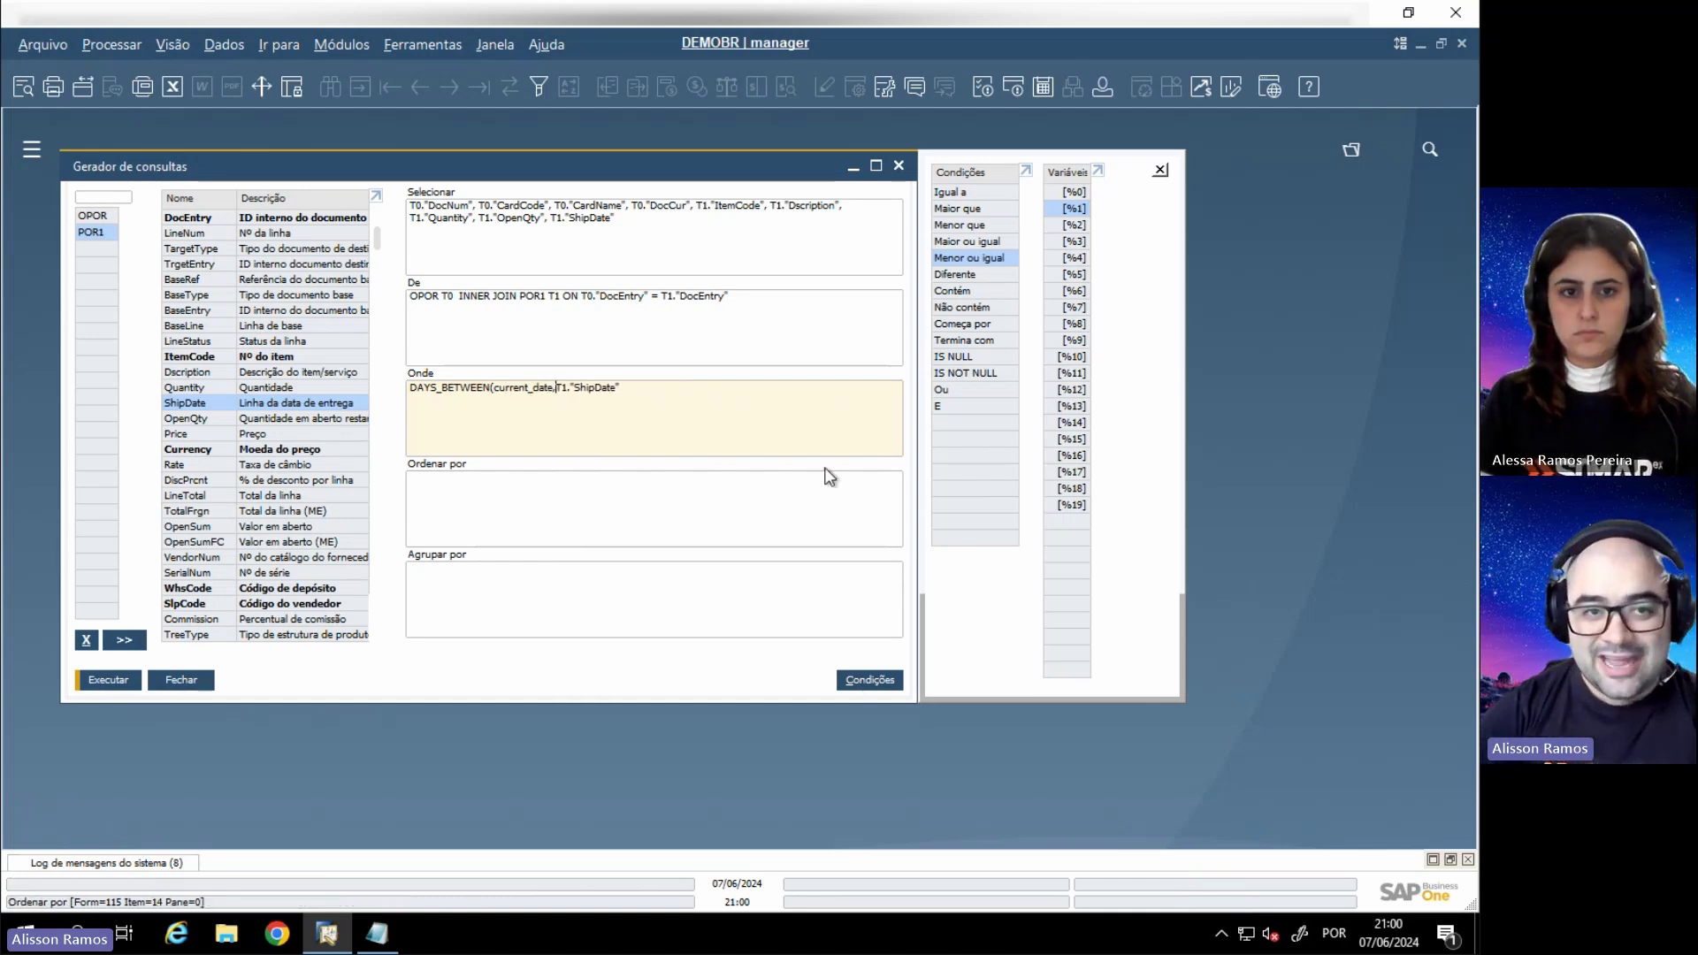
left_click(633, 387)
type(")")
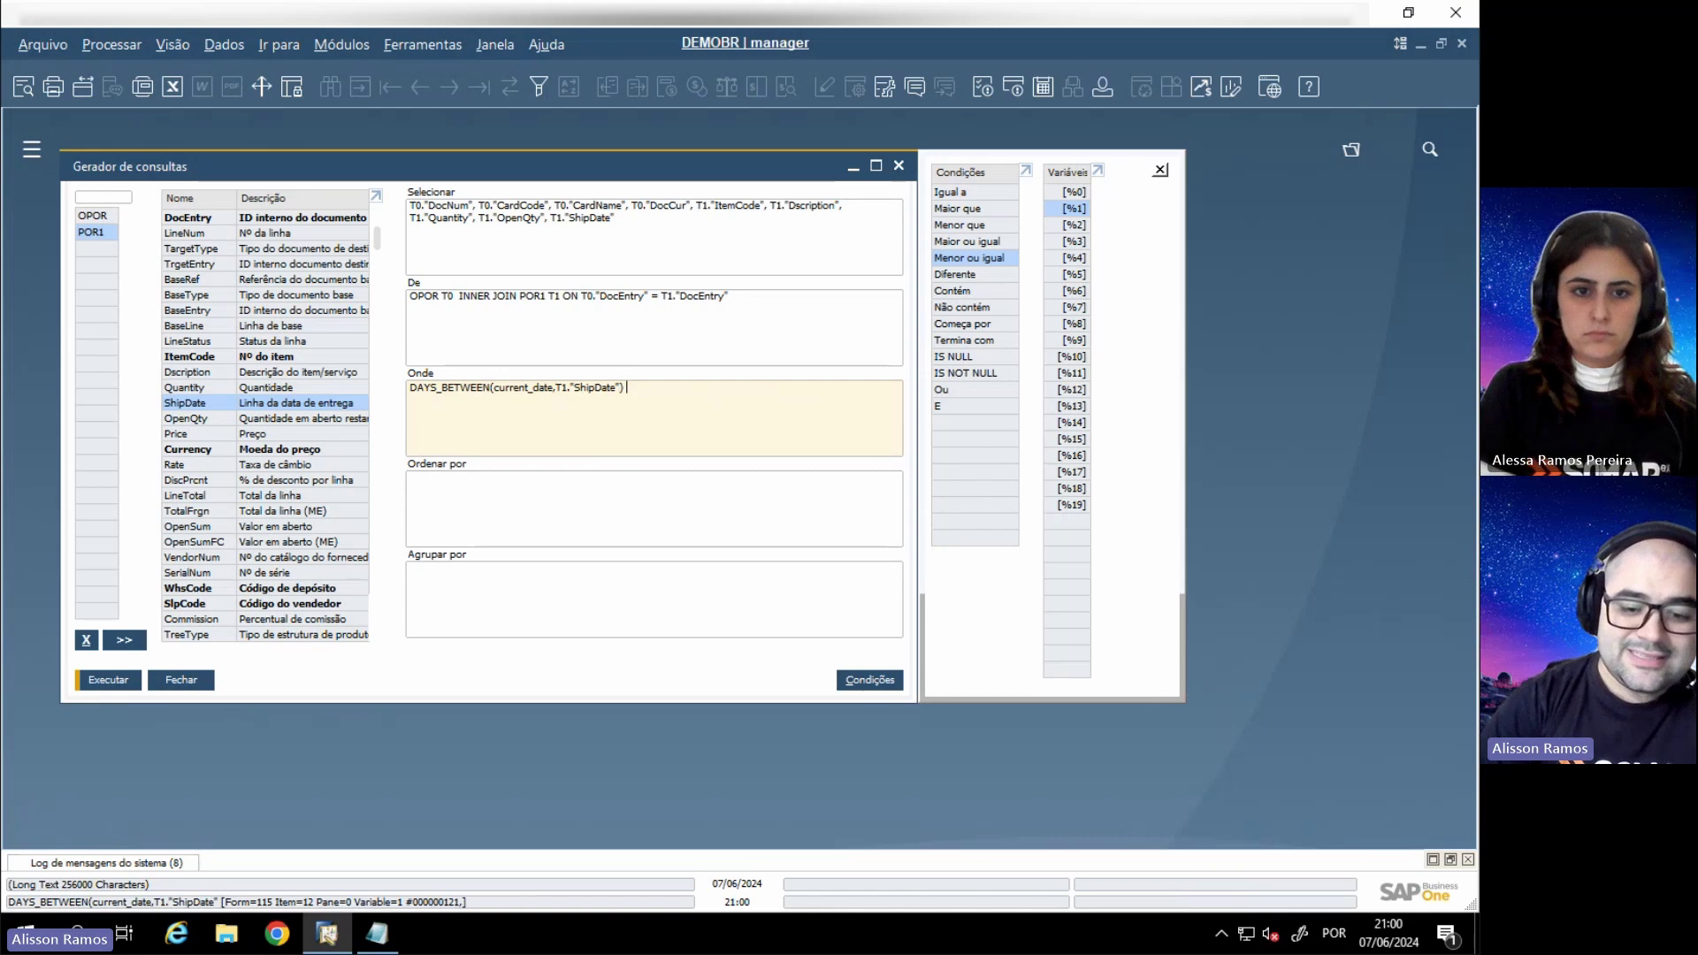
type(" BETWEEN")
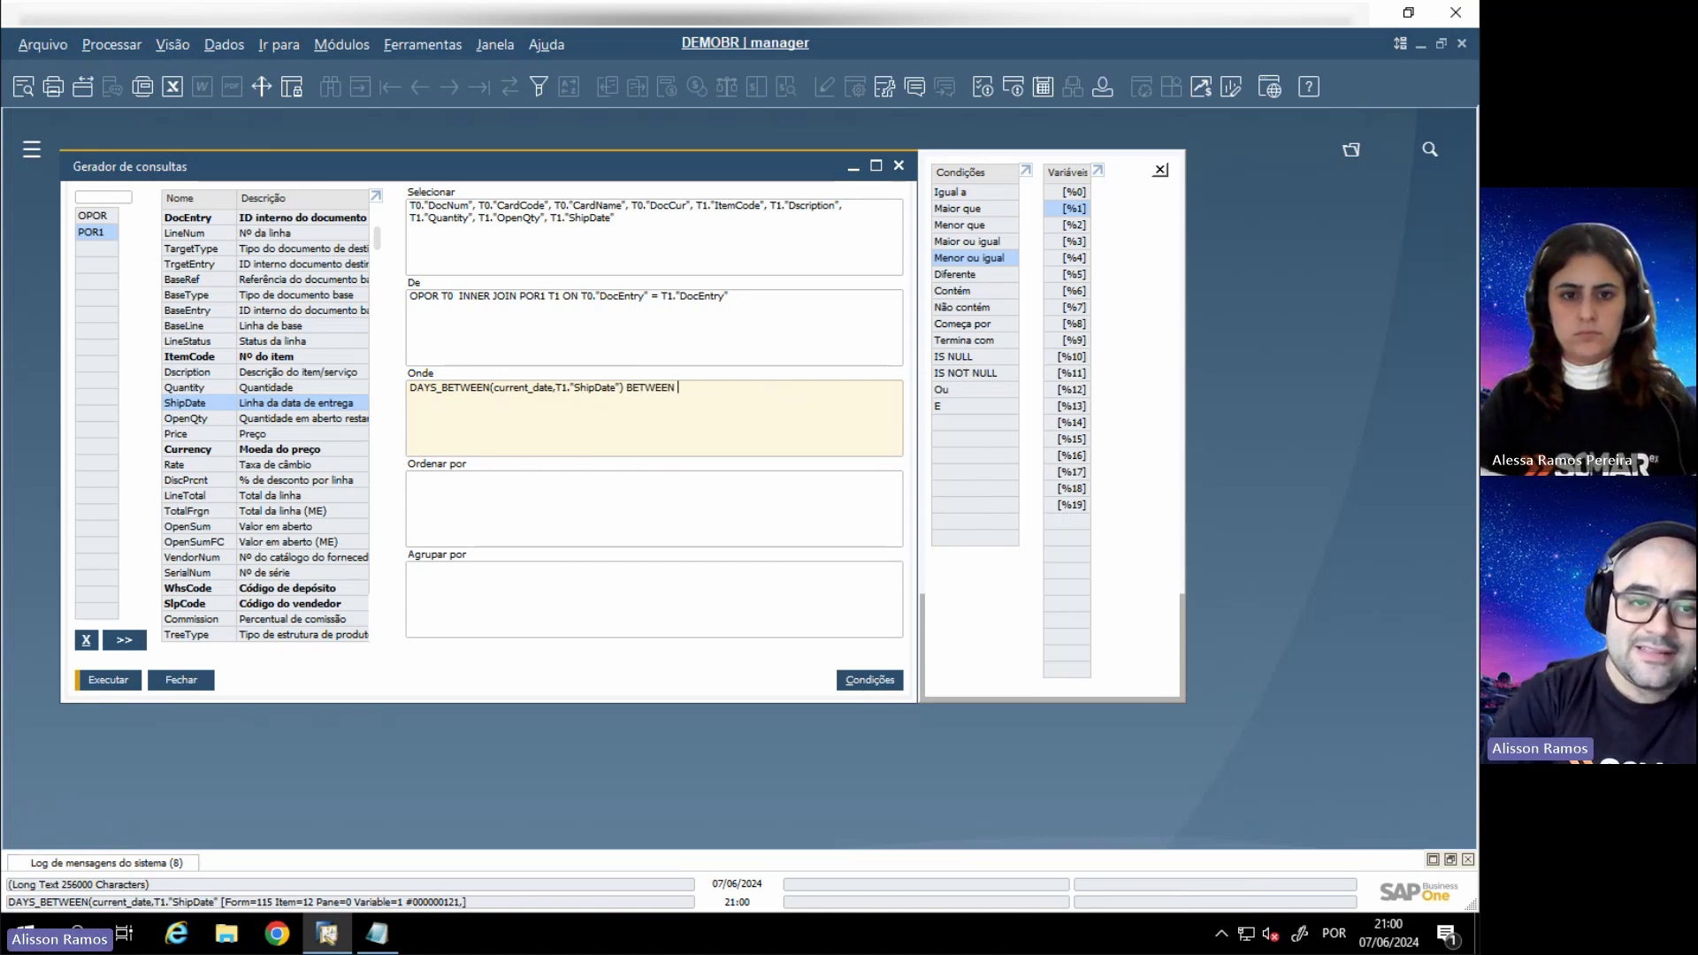
key("BackSpace")
key("BackSpace")
key("BackSpace")
key("BackSpace")
key("BackSpace")
key("BackSpace")
key("BackSpace")
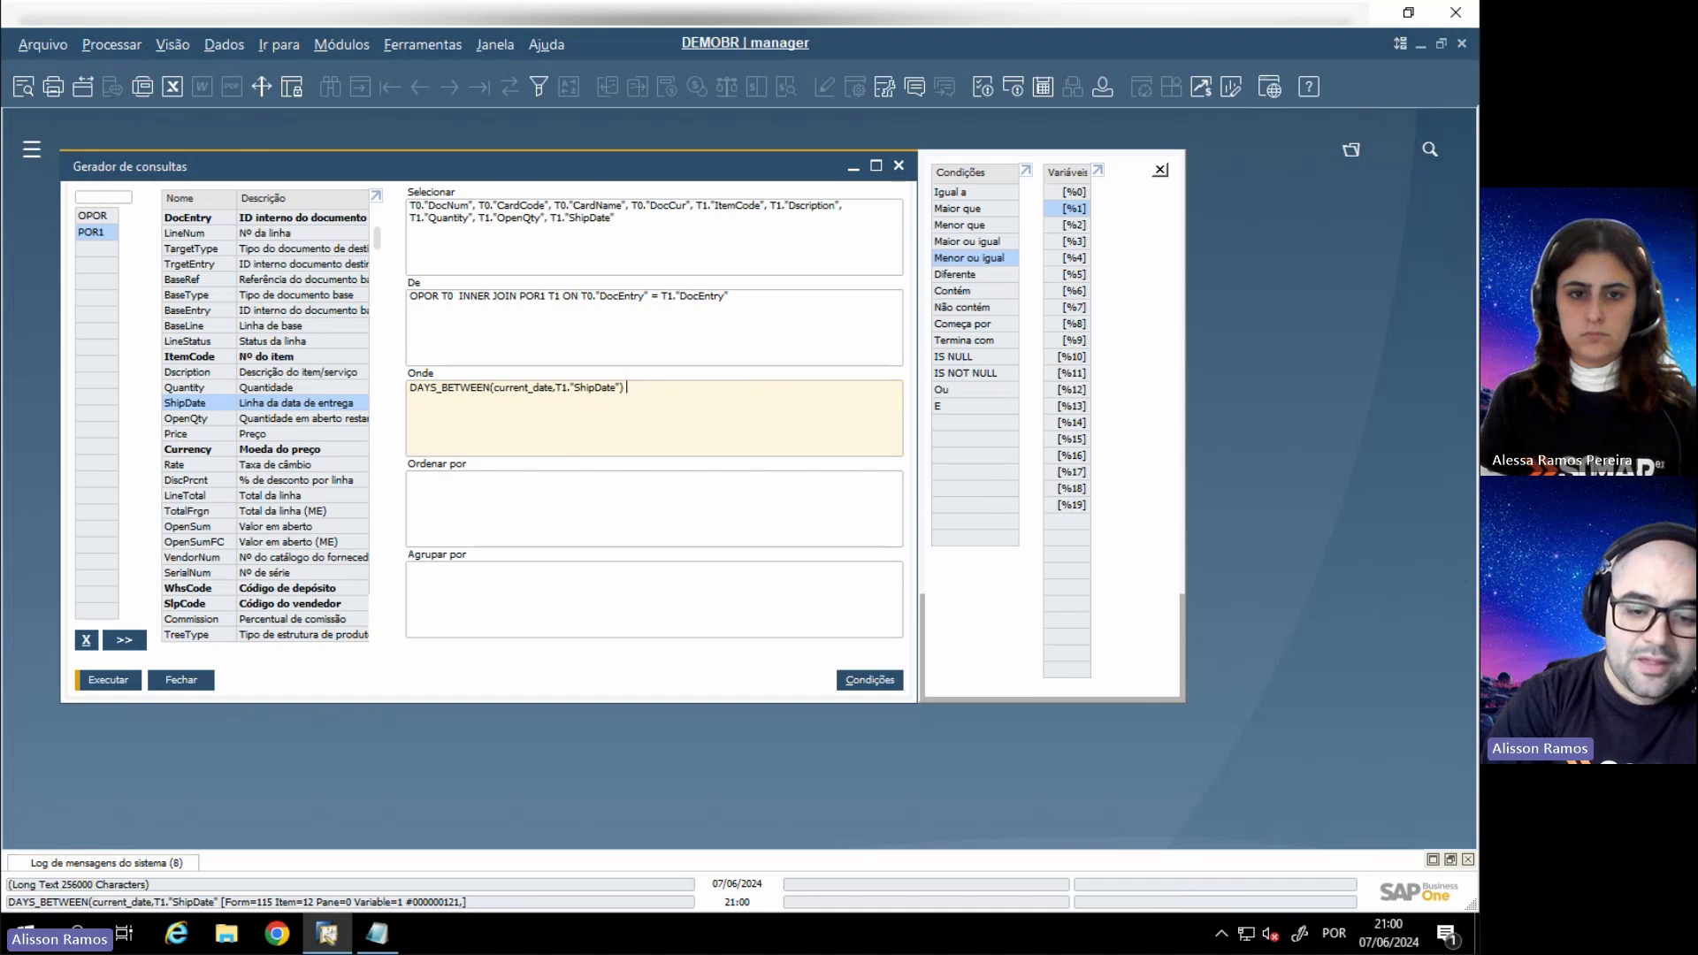
type("< 90")
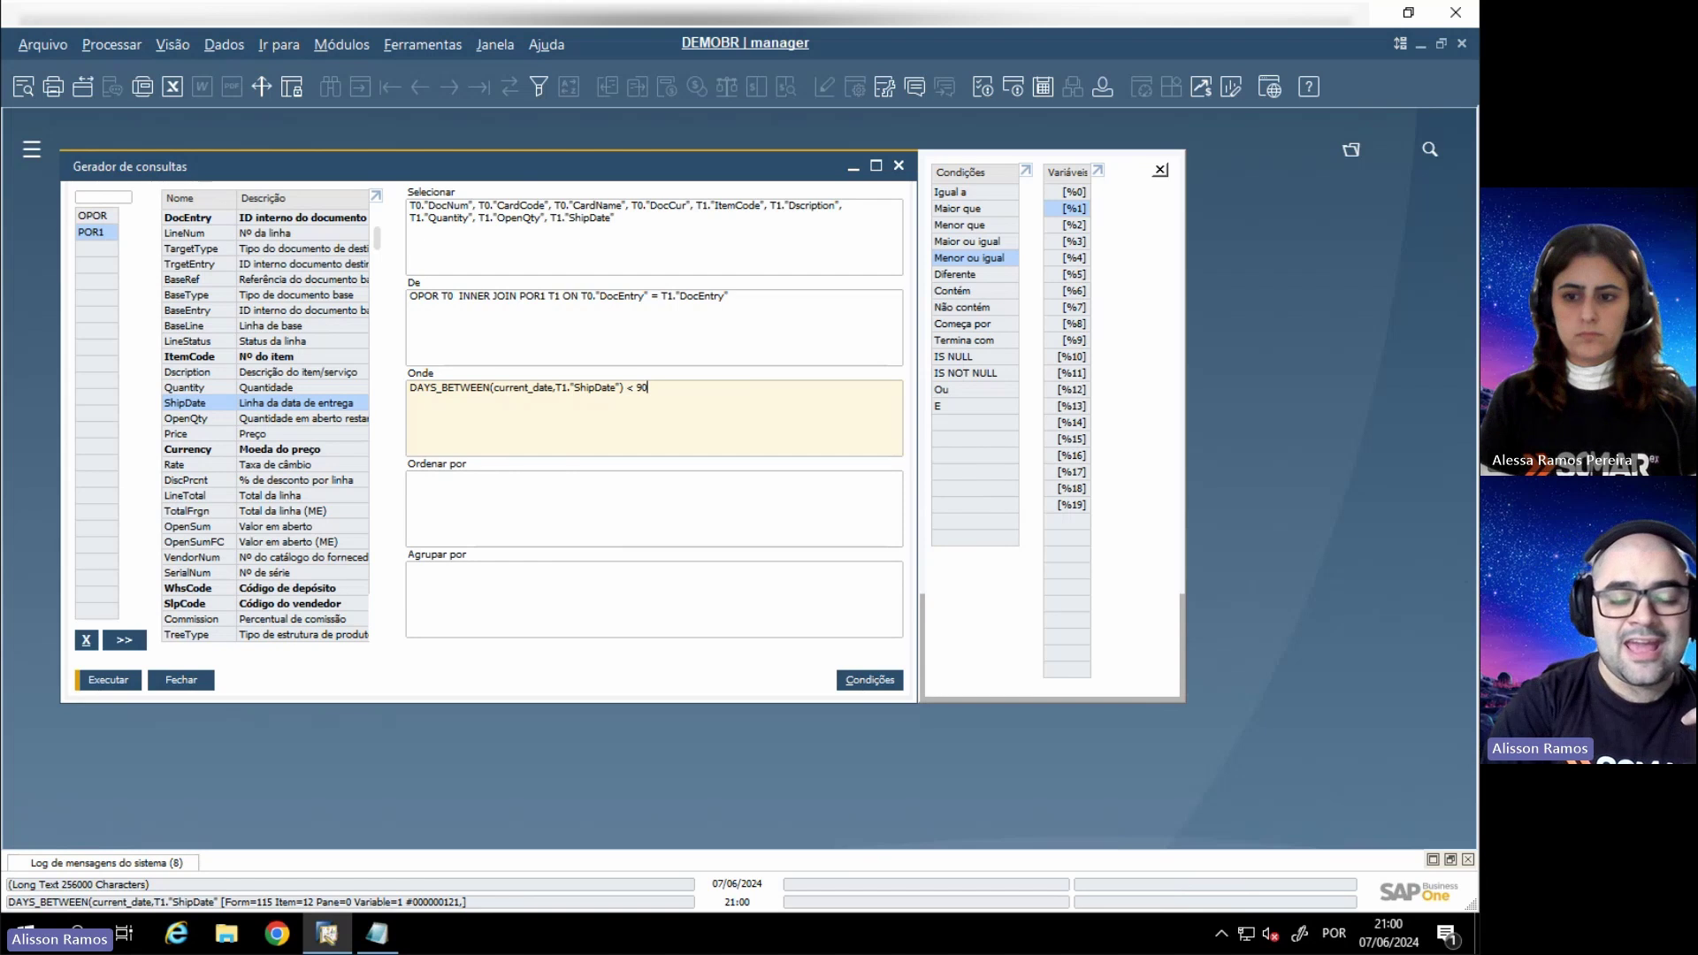
key("BackSpace")
key("BackSpace")
key("BackSpace")
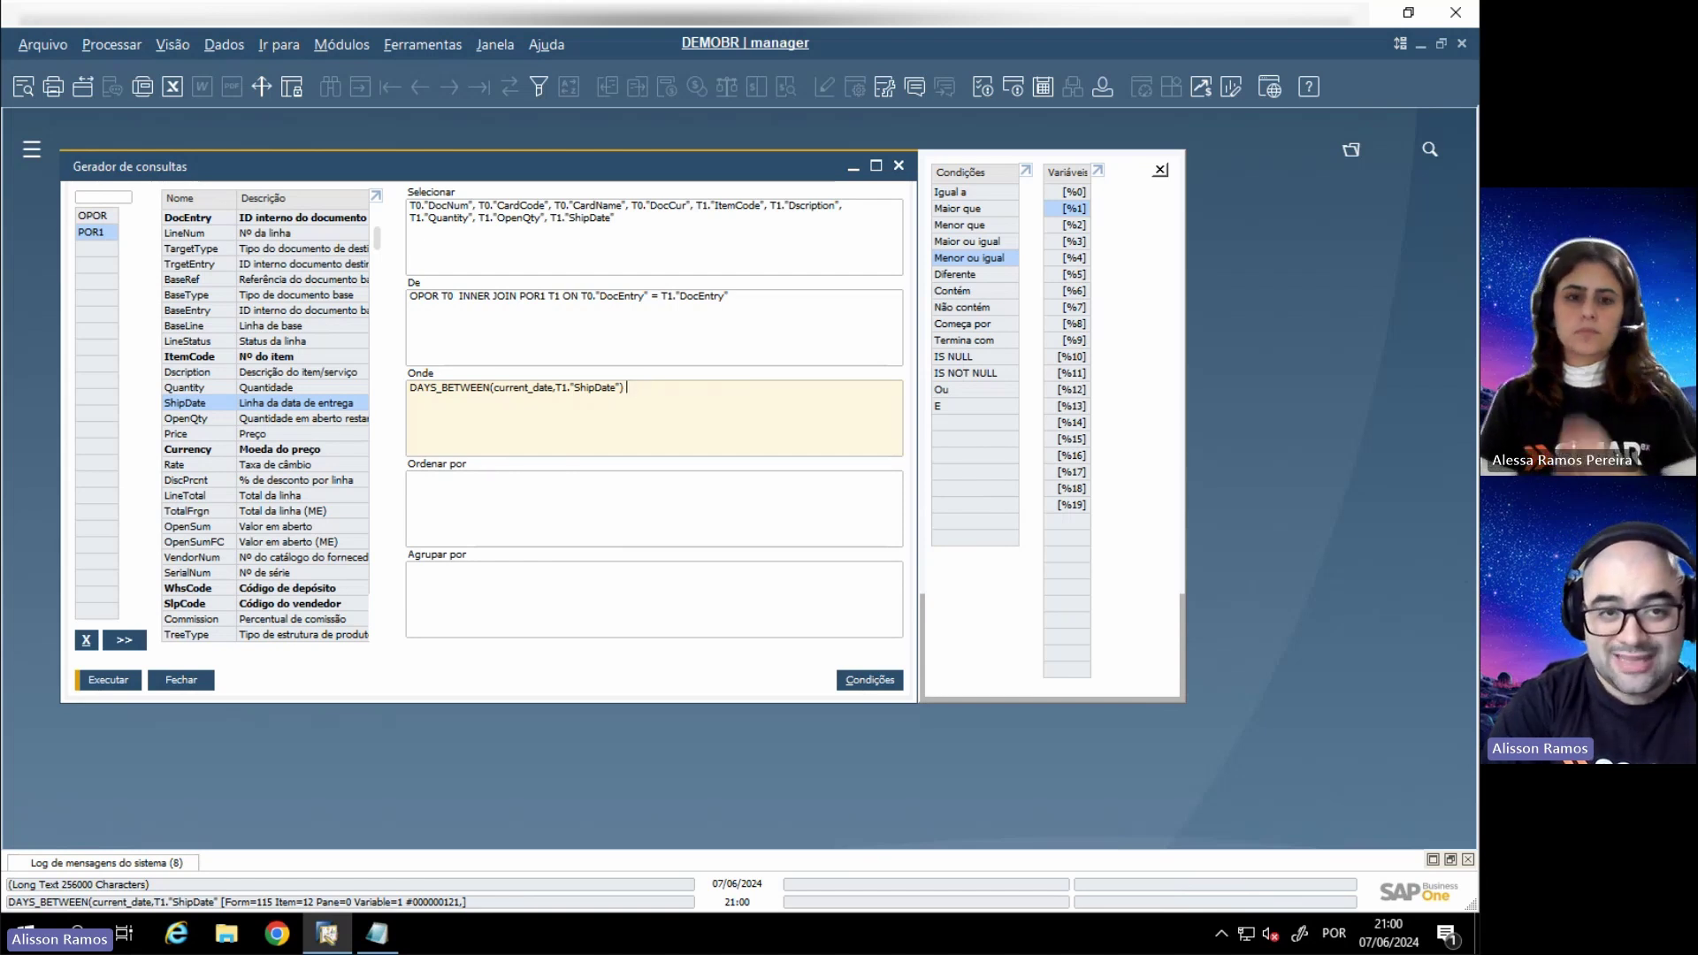
Complete the Onde condition by adding BETWEEN 0 AND 90 after the DAYS_BETWEEN function
type("BWTE")
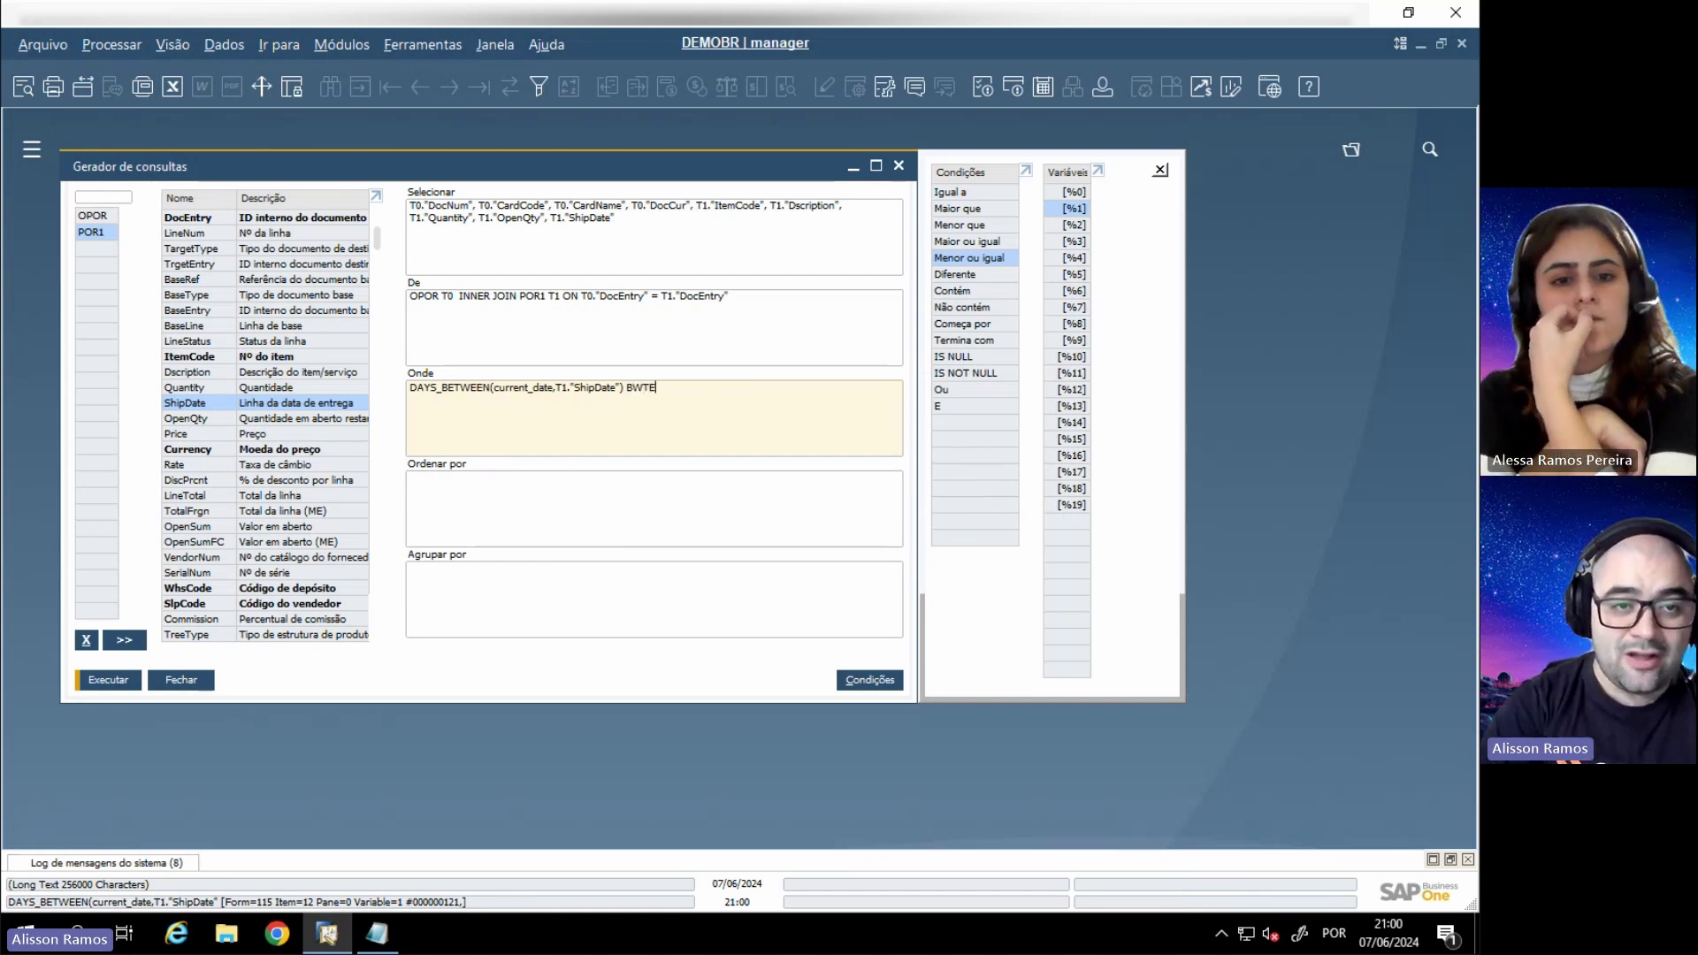
type("BET")
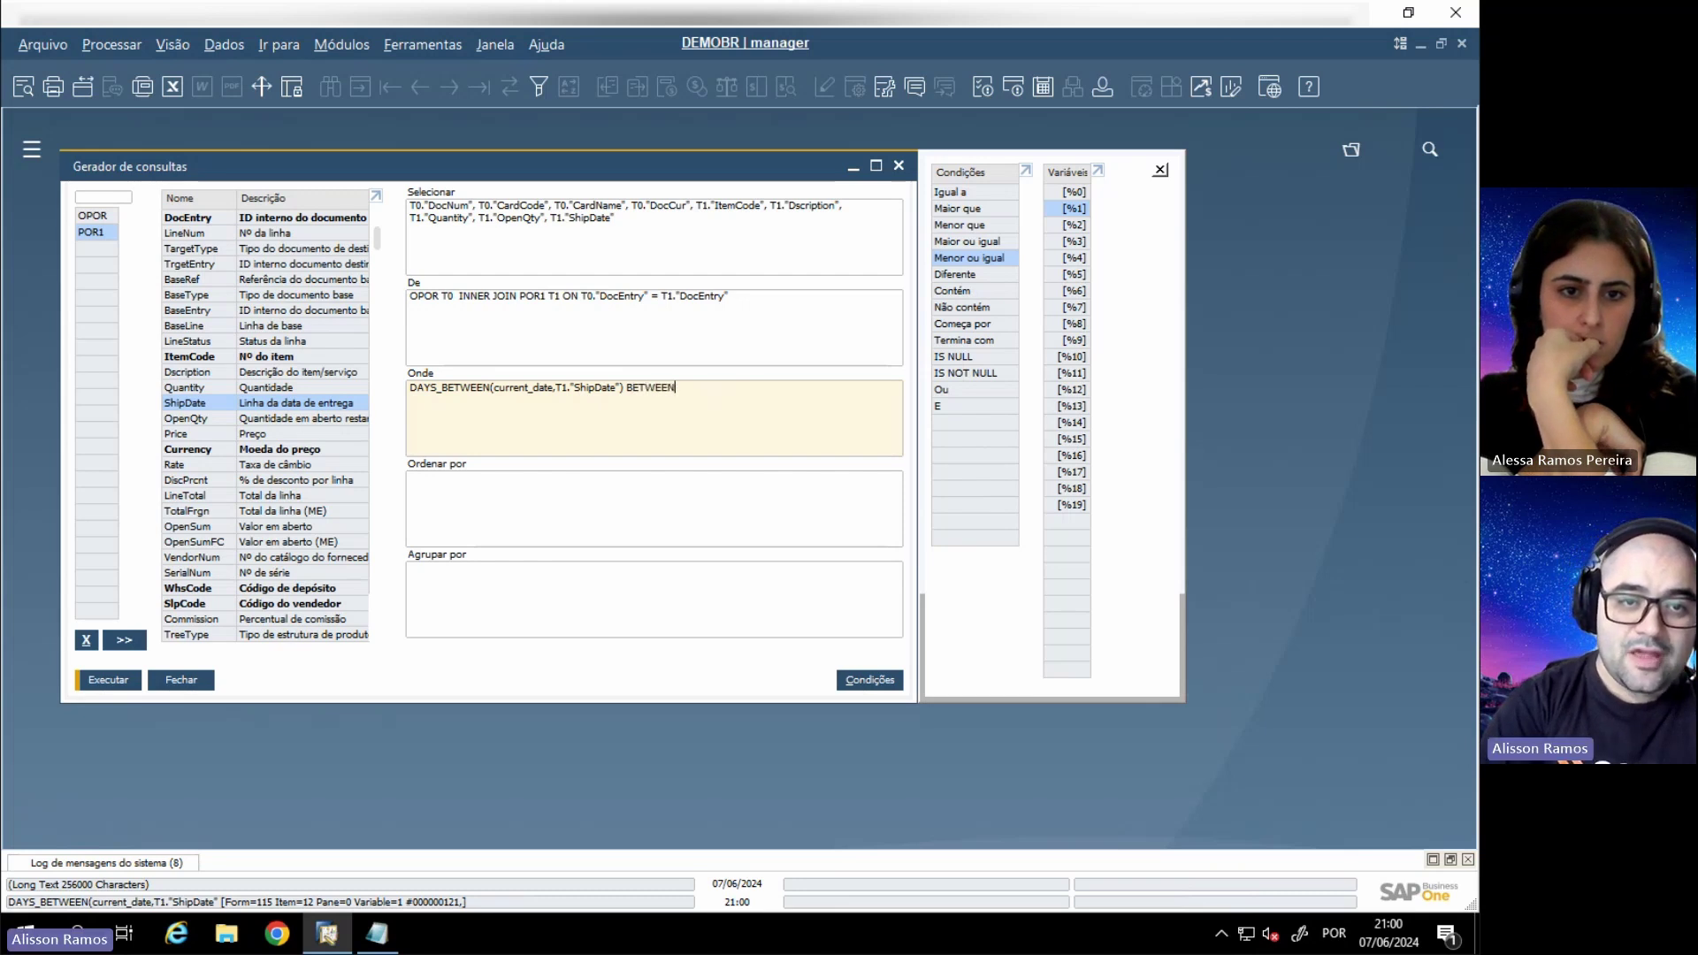
type("WEEN 0")
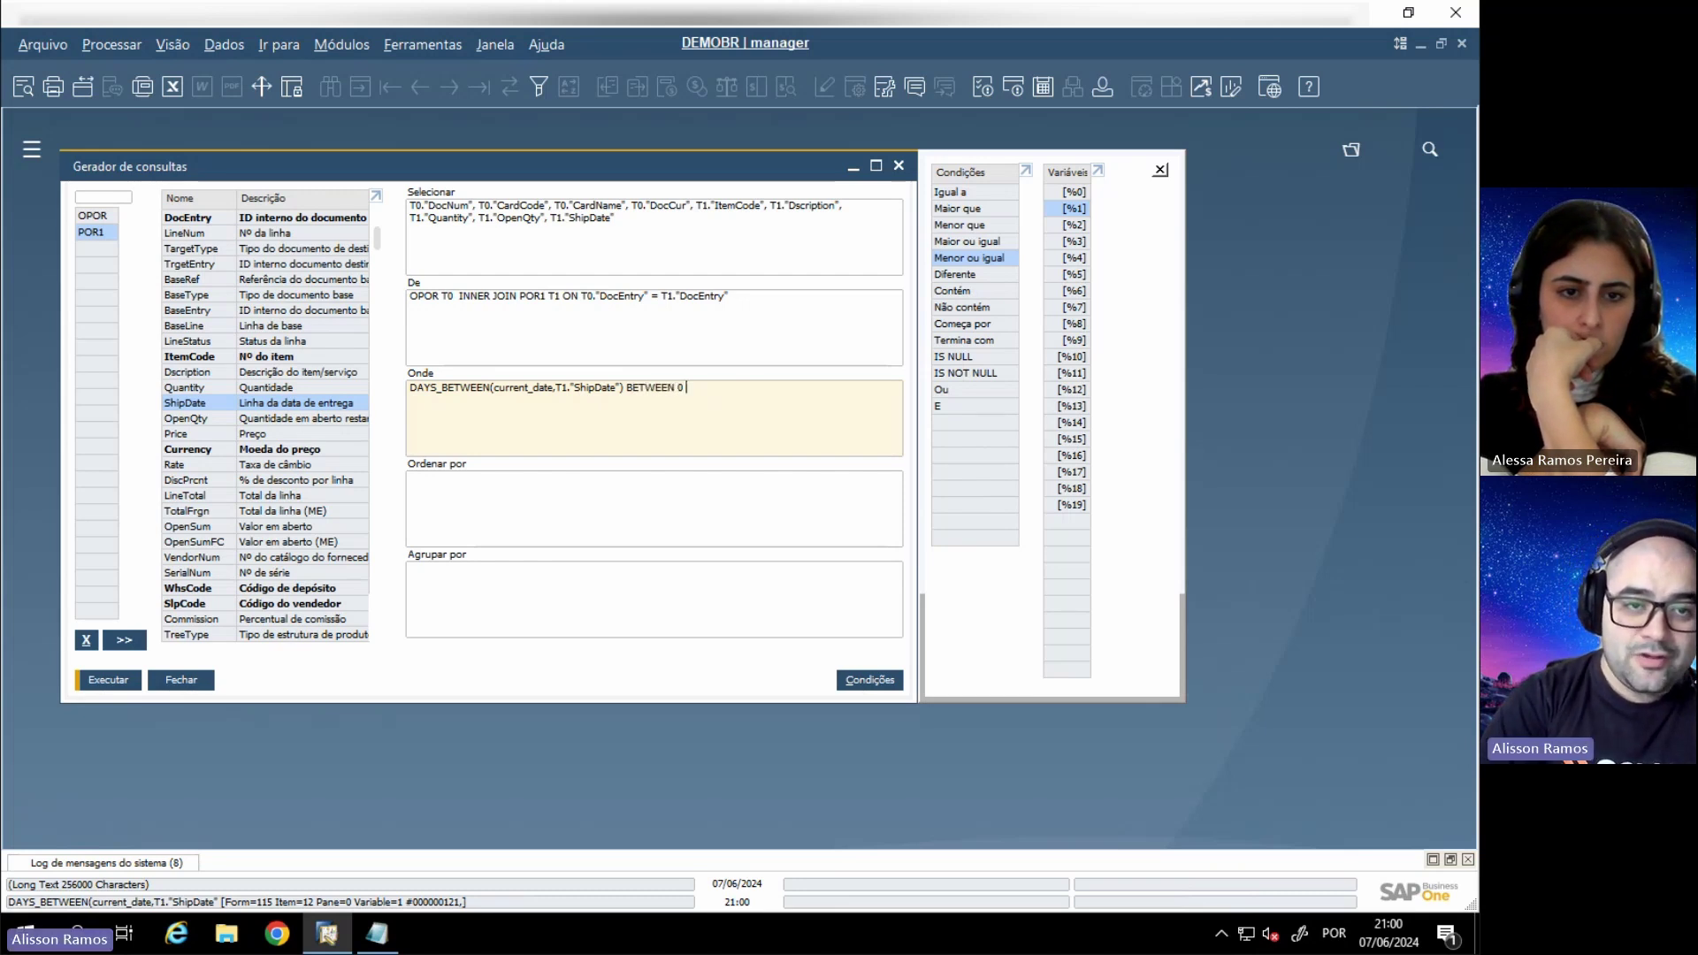
type(" AND 90")
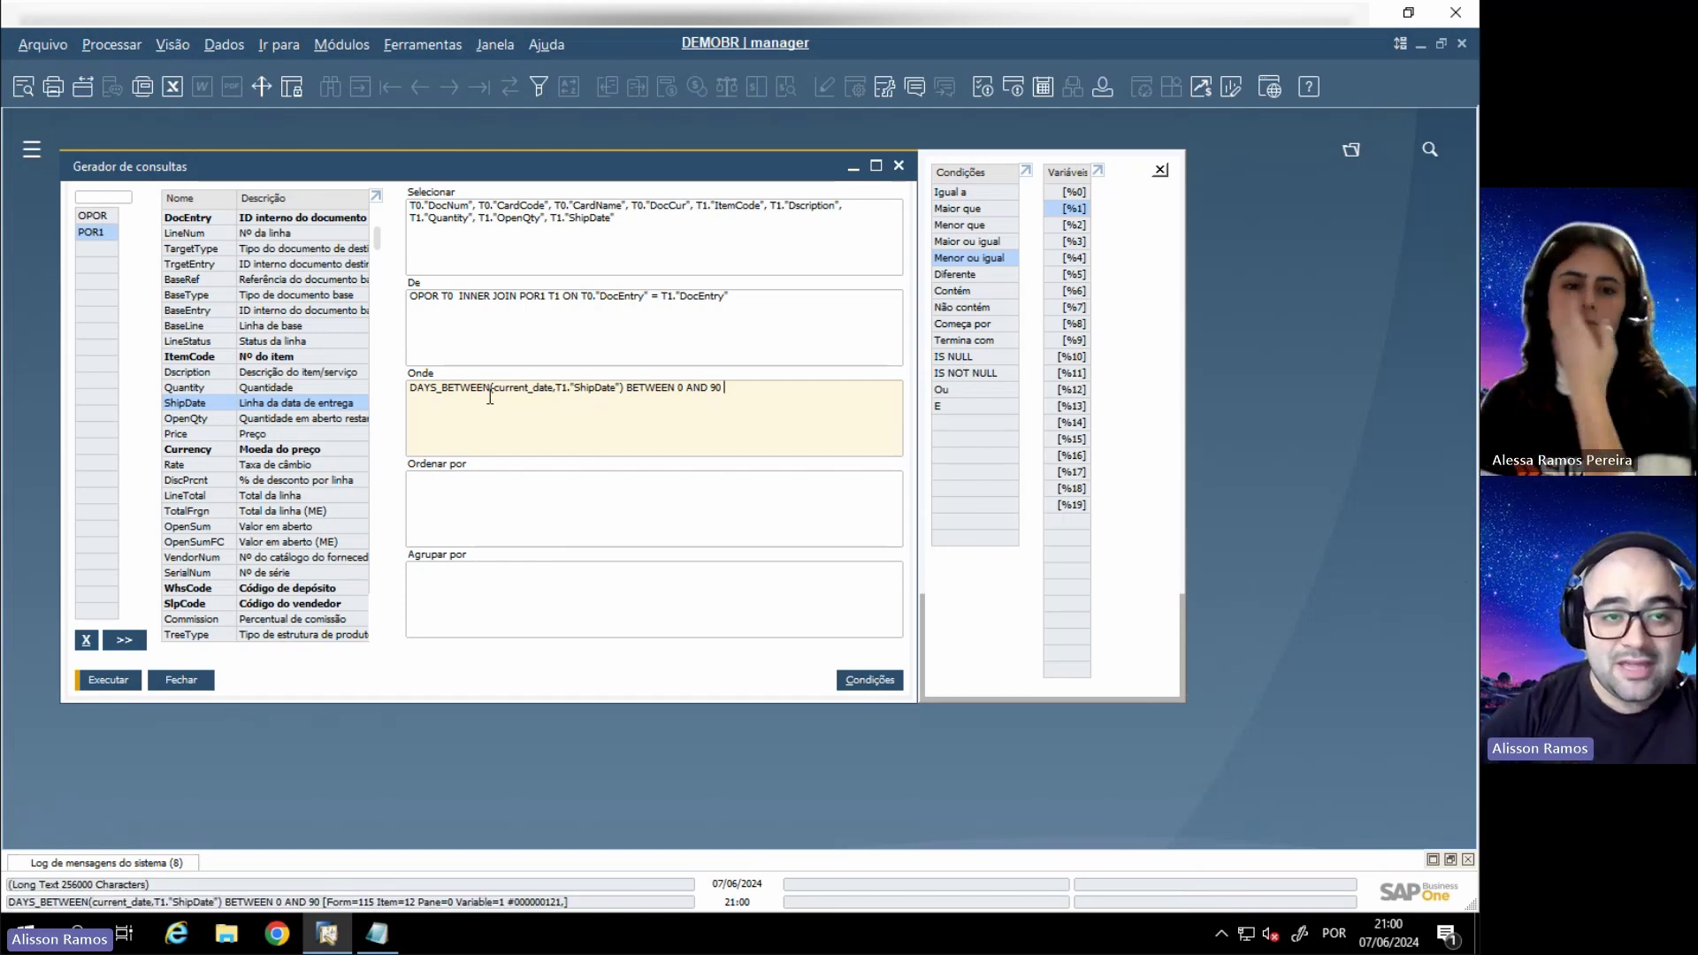
left_click_drag(624, 389, 388, 379)
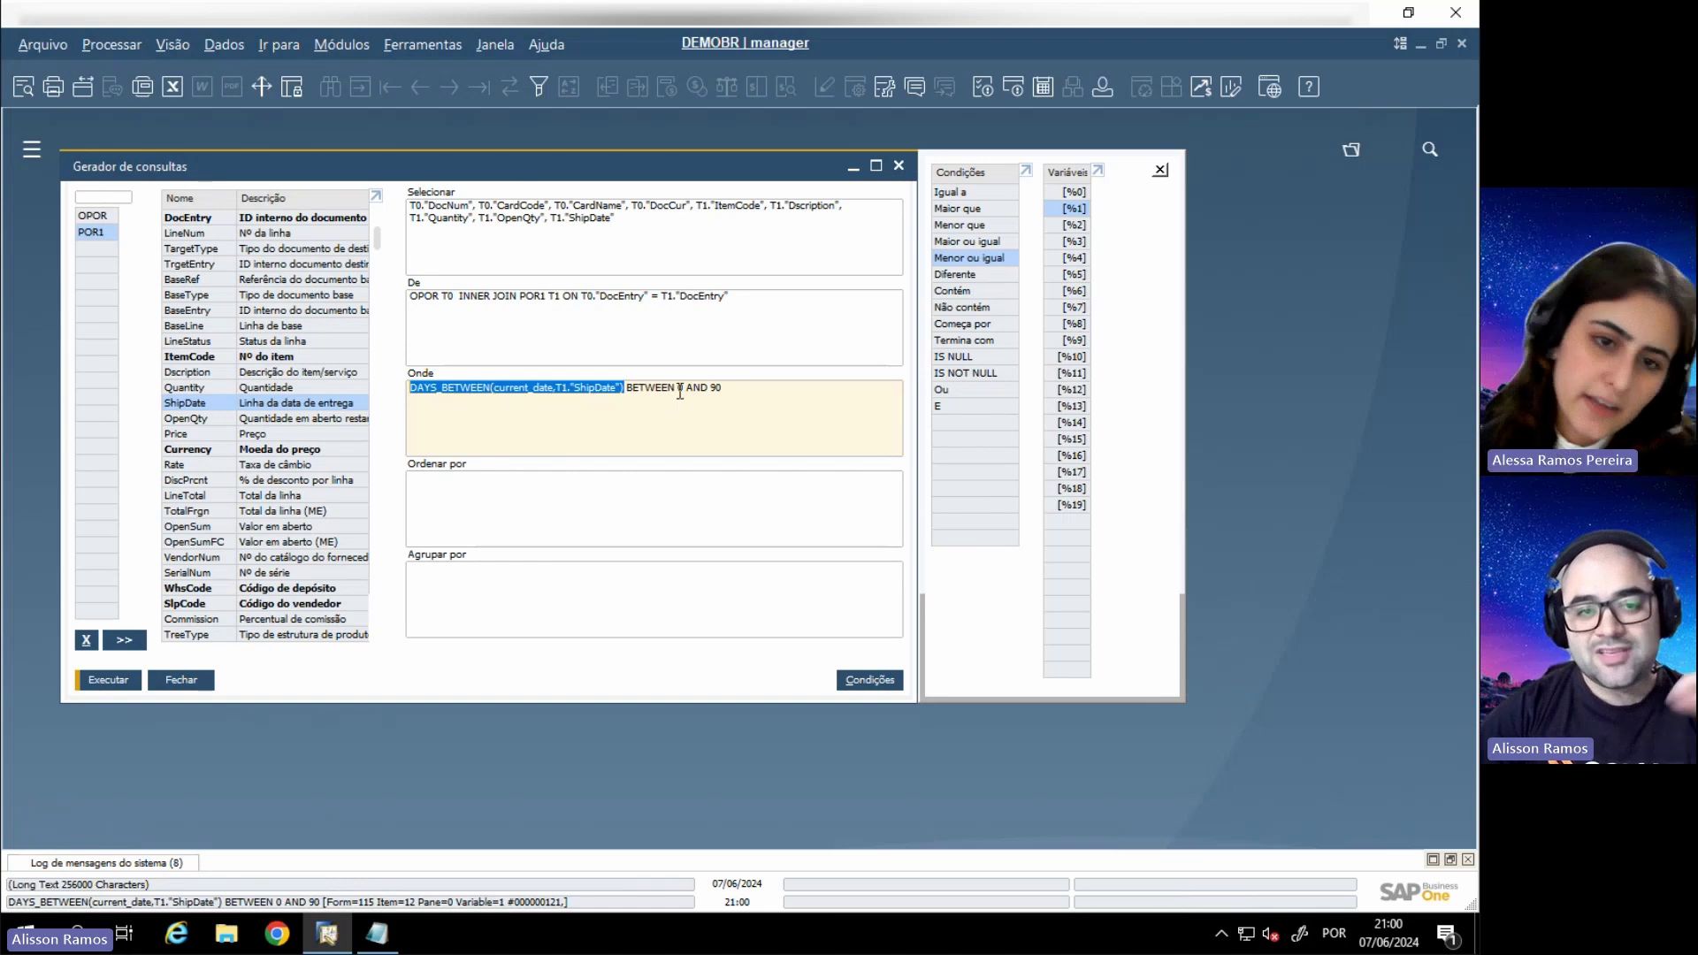
left_click(733, 392)
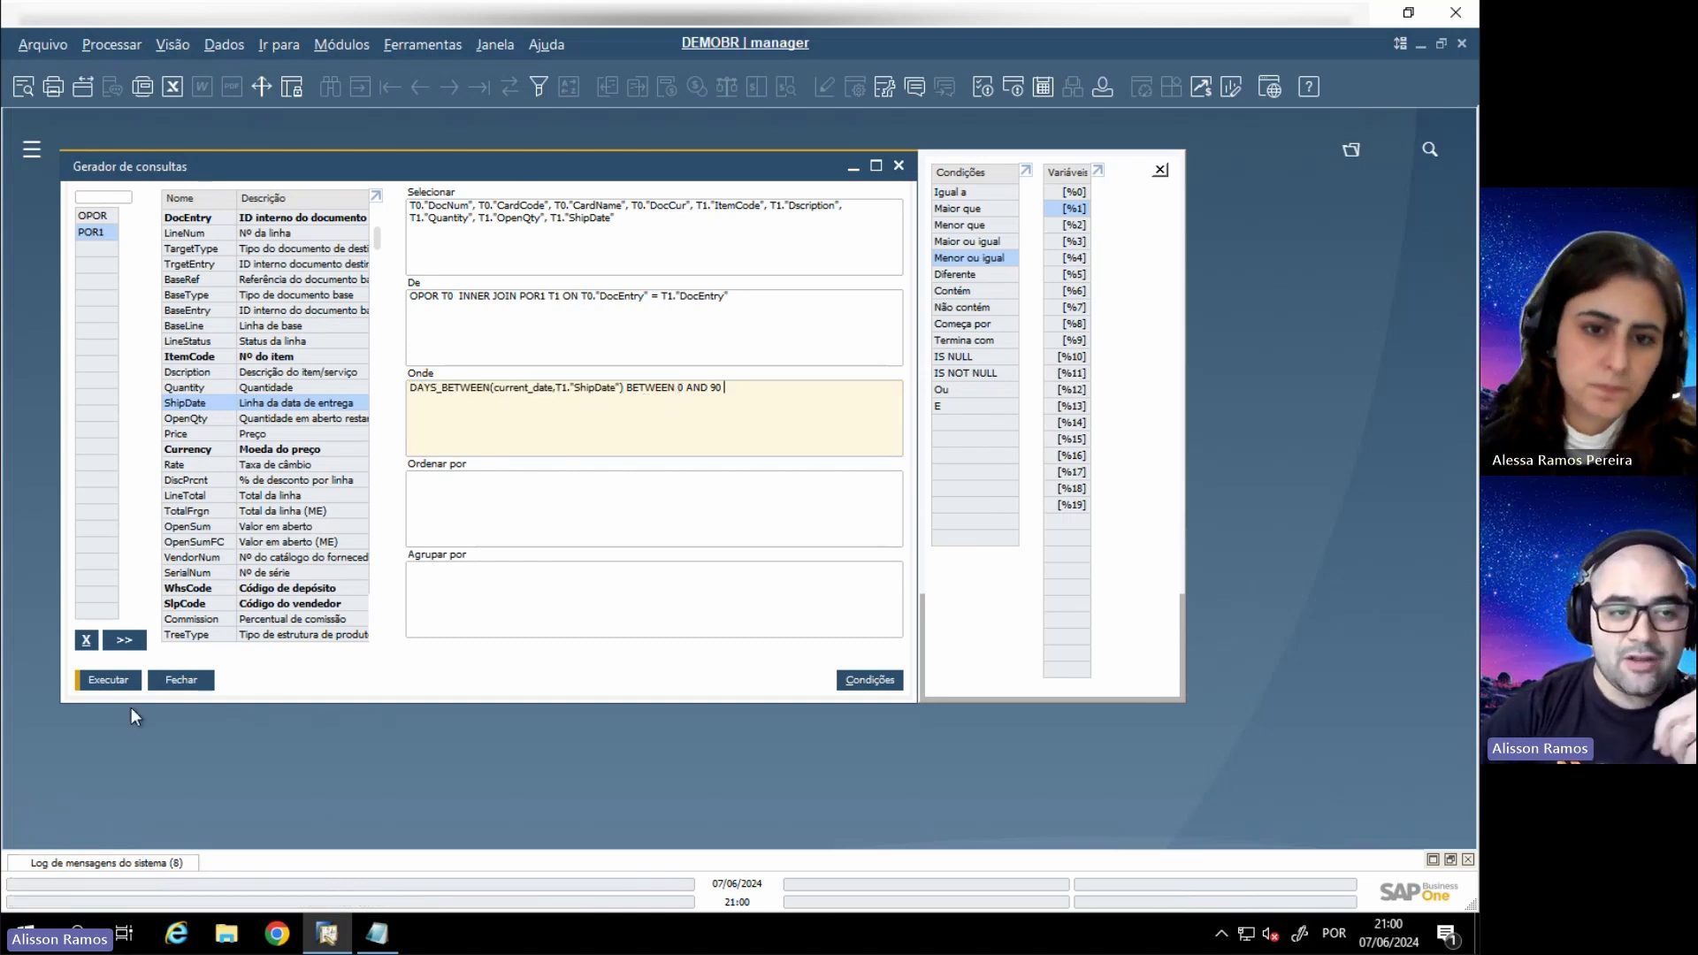
Execute the query with the 0 to 90 day range and close the resulting preview
left_click(108, 679)
left_click(546, 491)
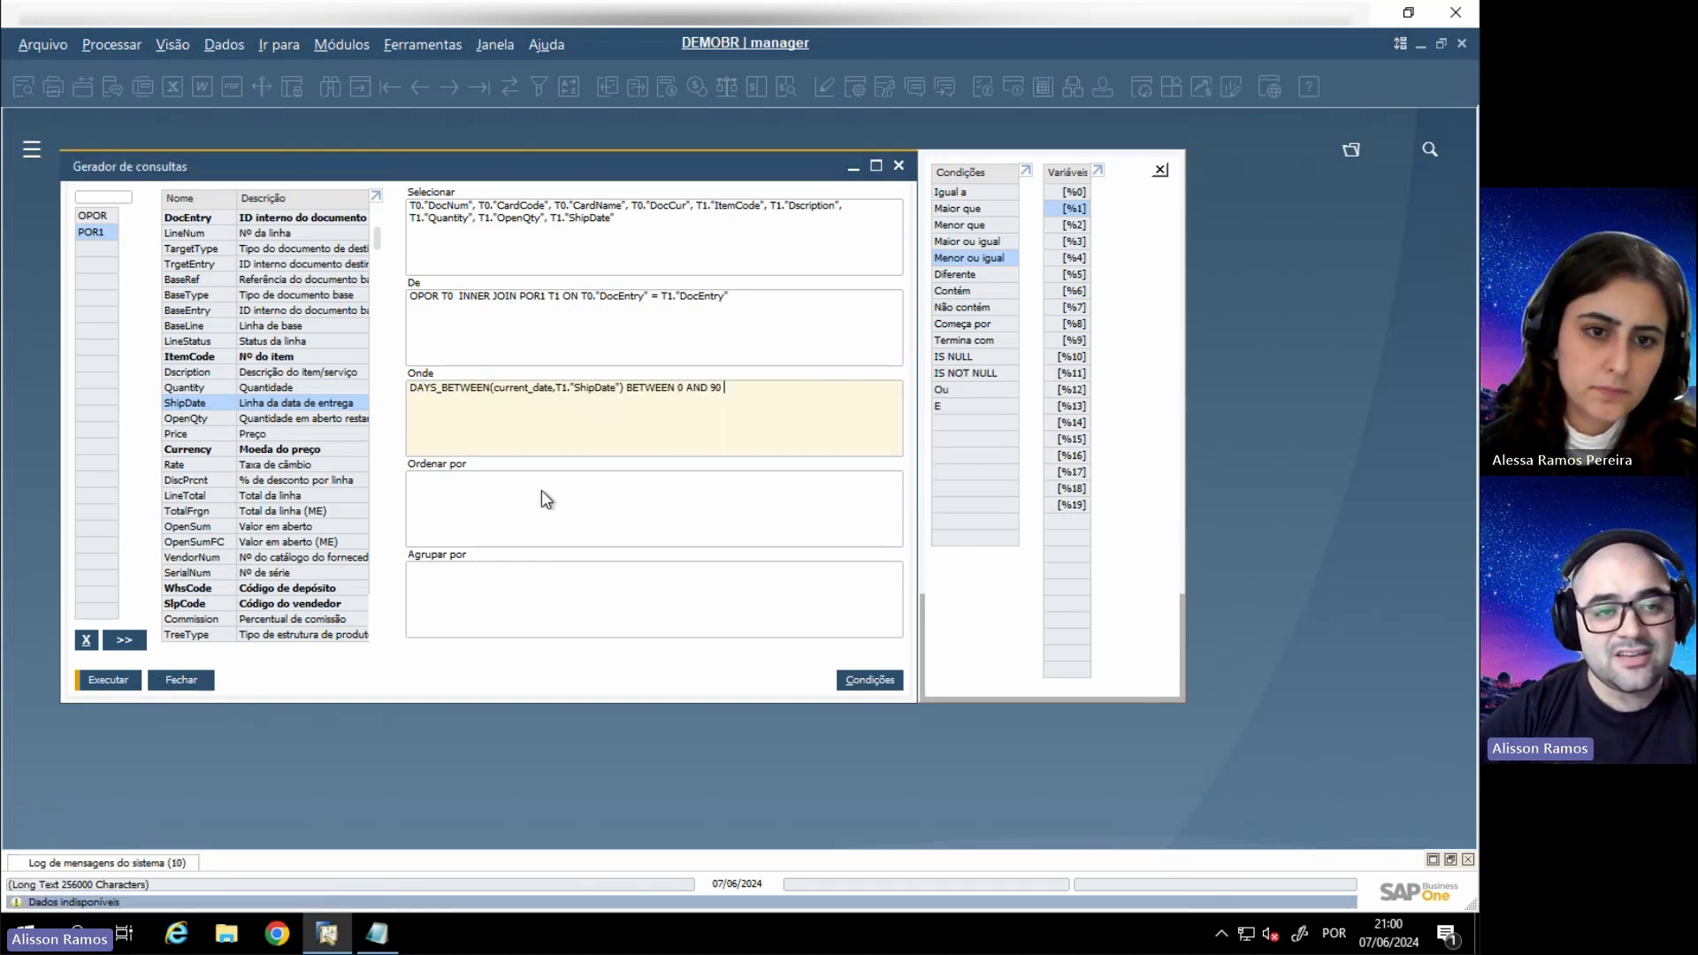
left_click(295, 565)
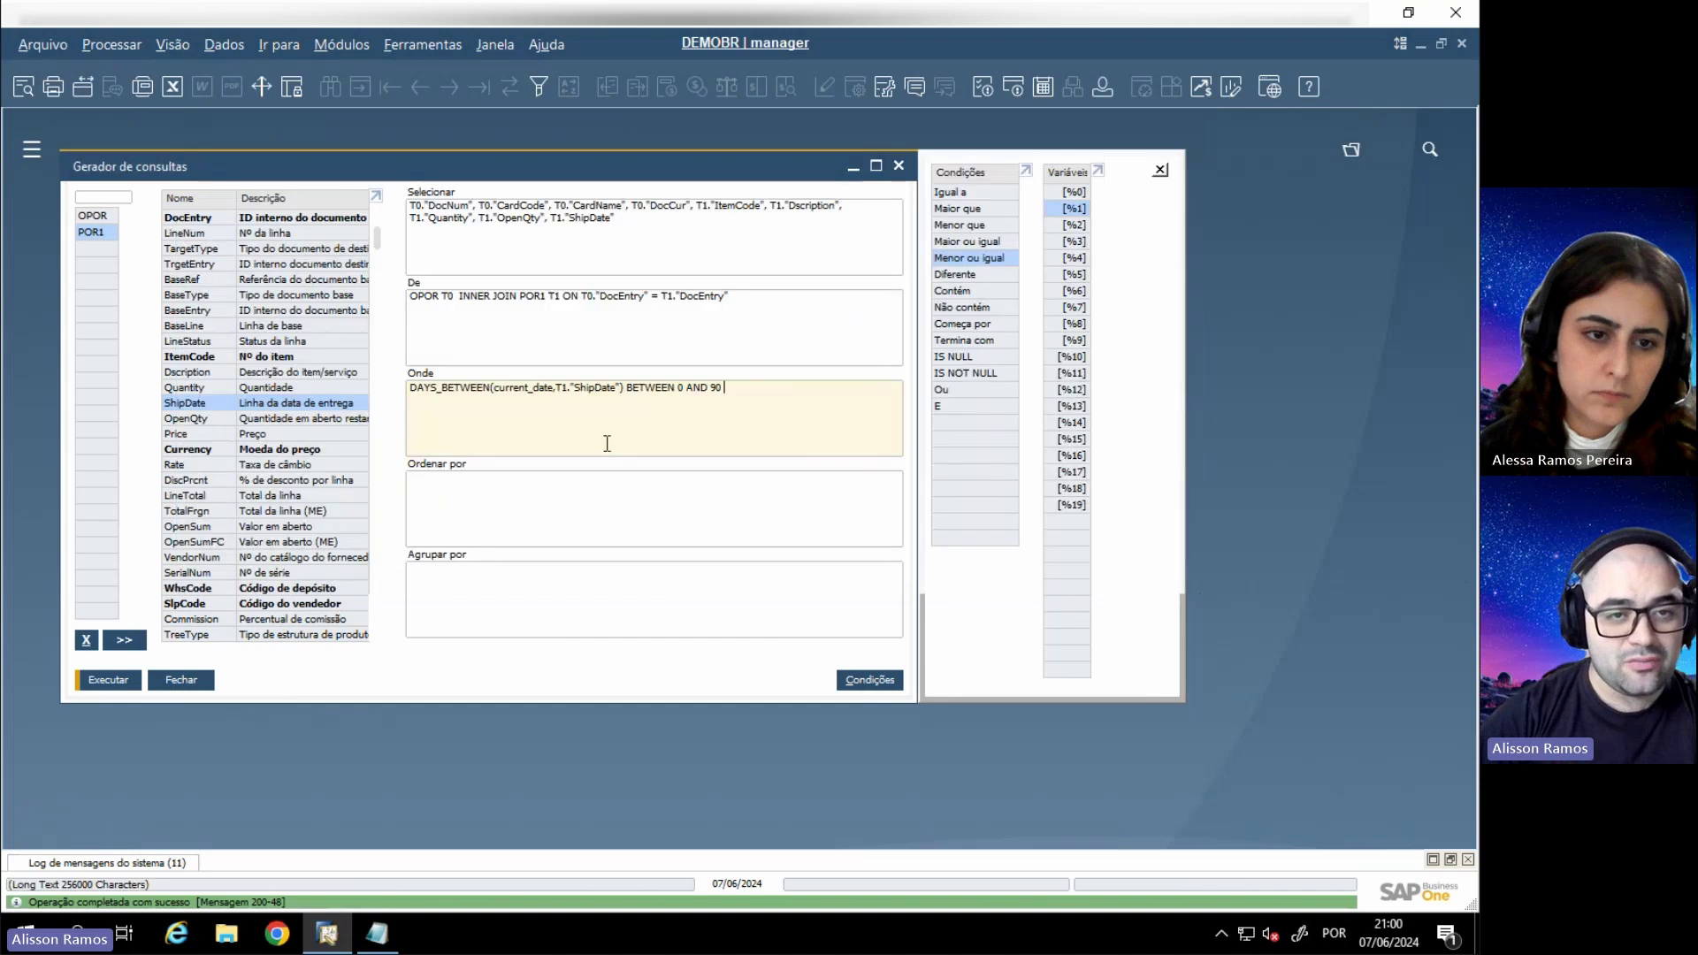
Set the lower limit of the BETWEEN range to -90, execute the query, and close the preview
left_click(678, 389)
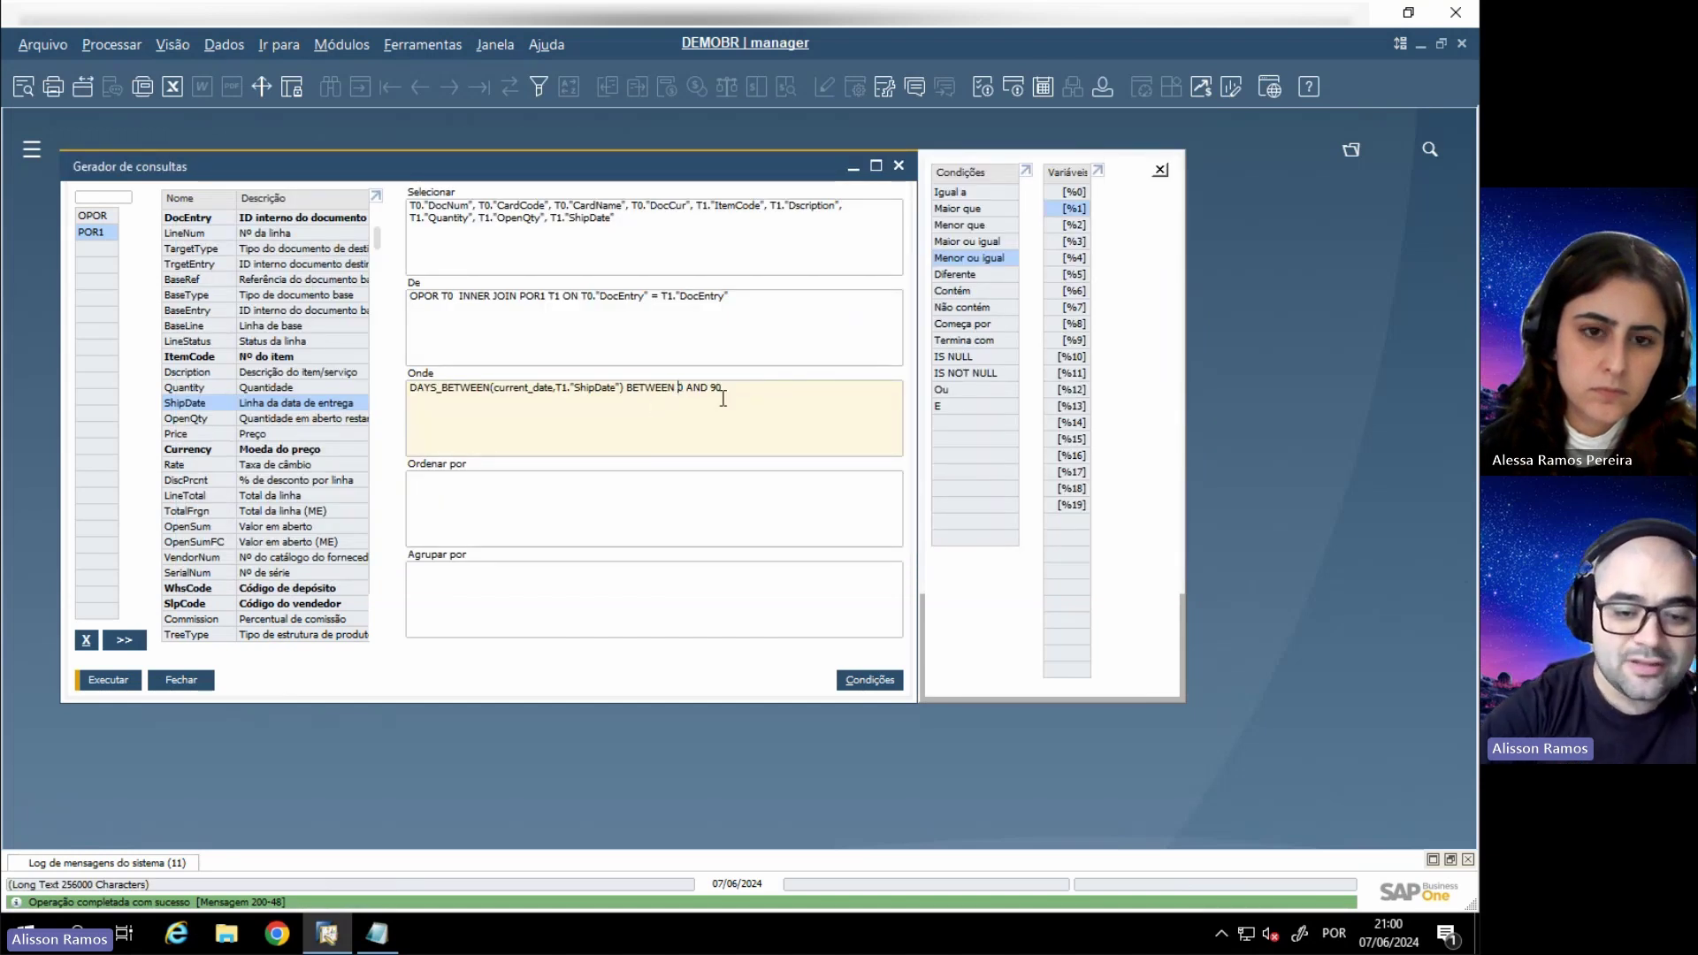
type("-9")
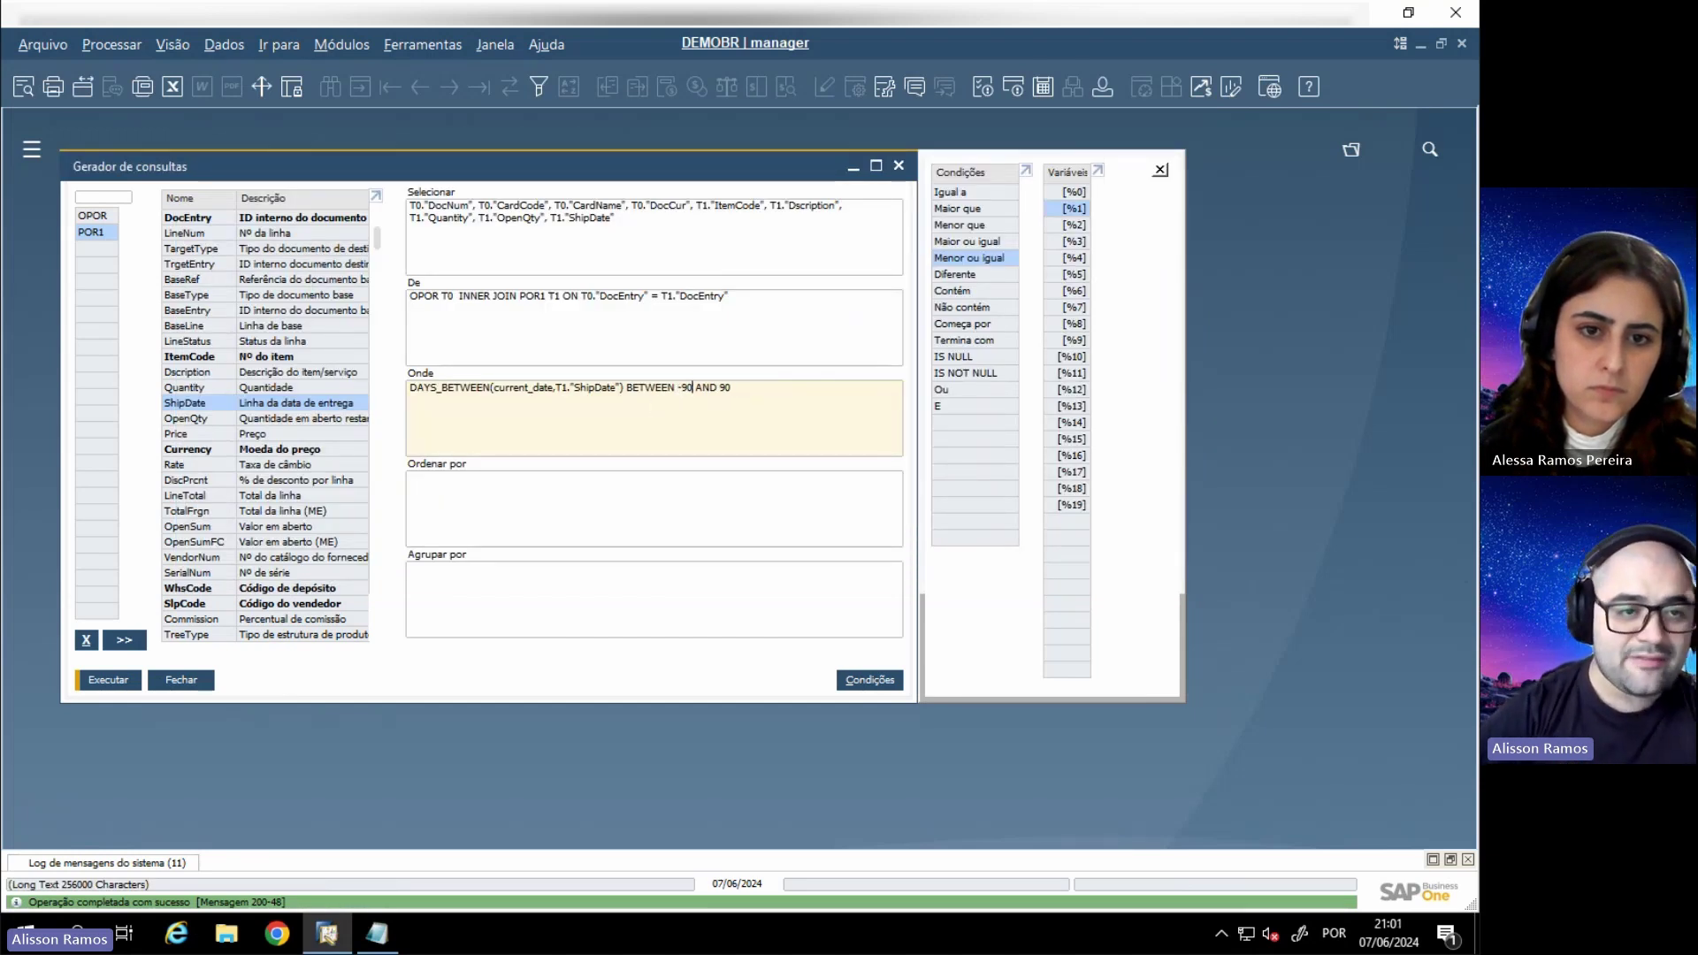
left_click(108, 679)
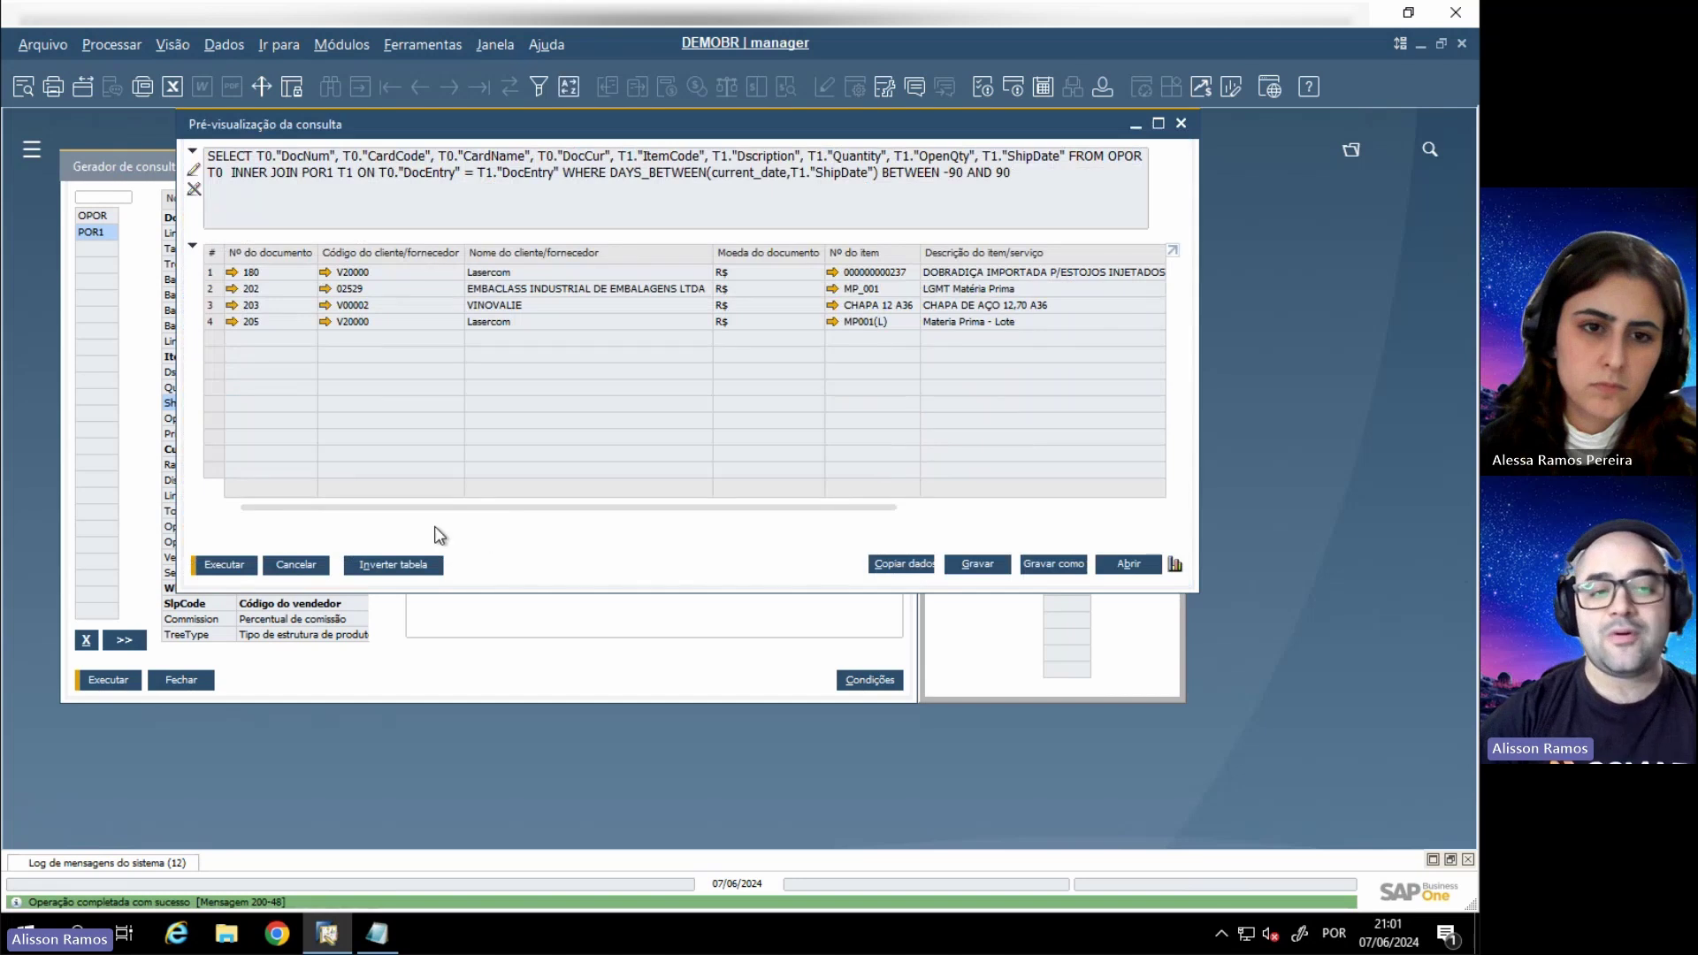
left_click(293, 570)
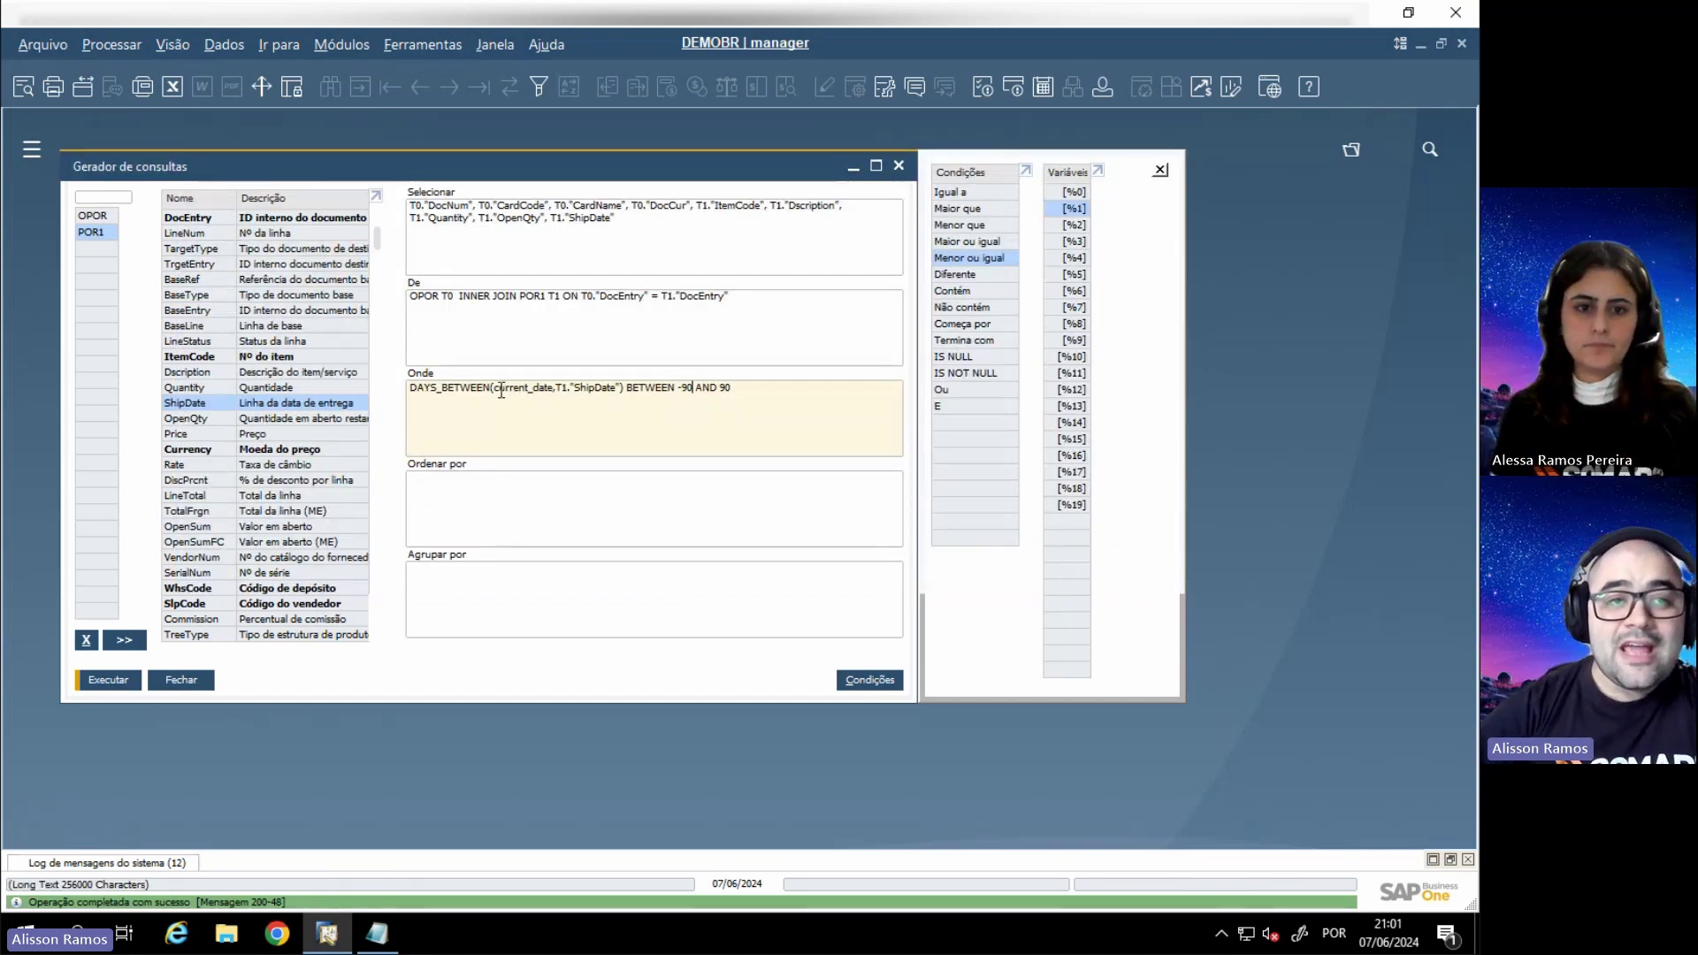
Review the DAYS_BETWEEN arguments and day limits in the Onde clause, execute the query again, and close the preview
left_click_drag(494, 388, 553, 390)
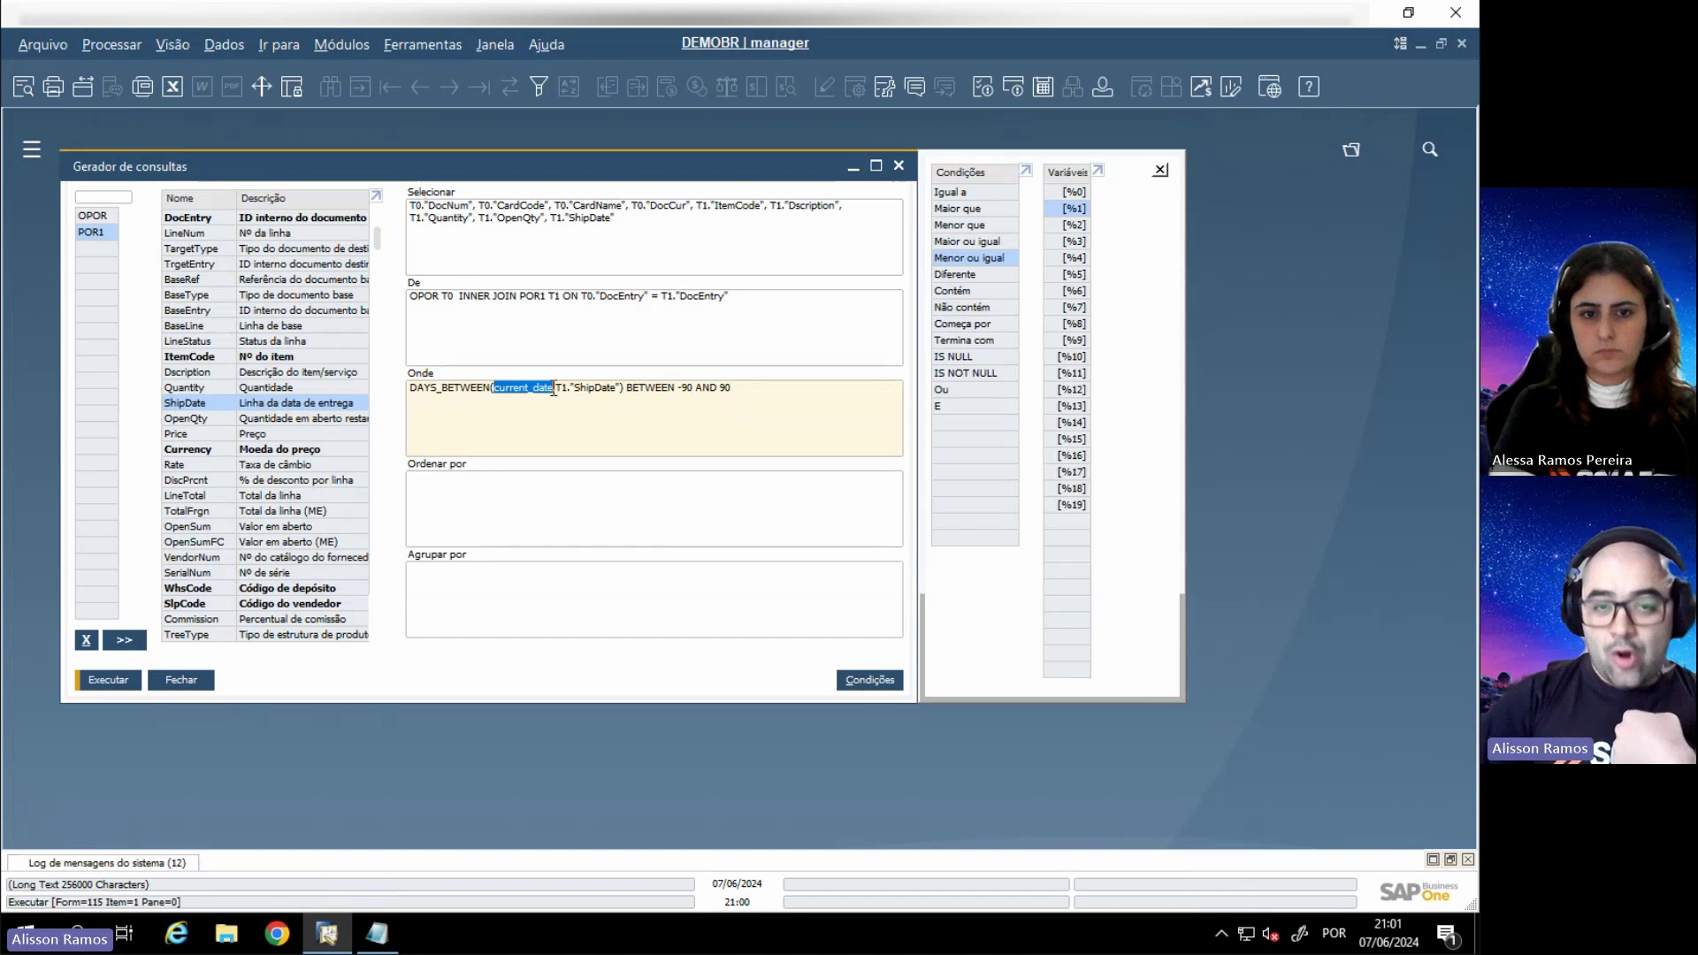
left_click_drag(553, 390, 621, 386)
left_click(431, 387)
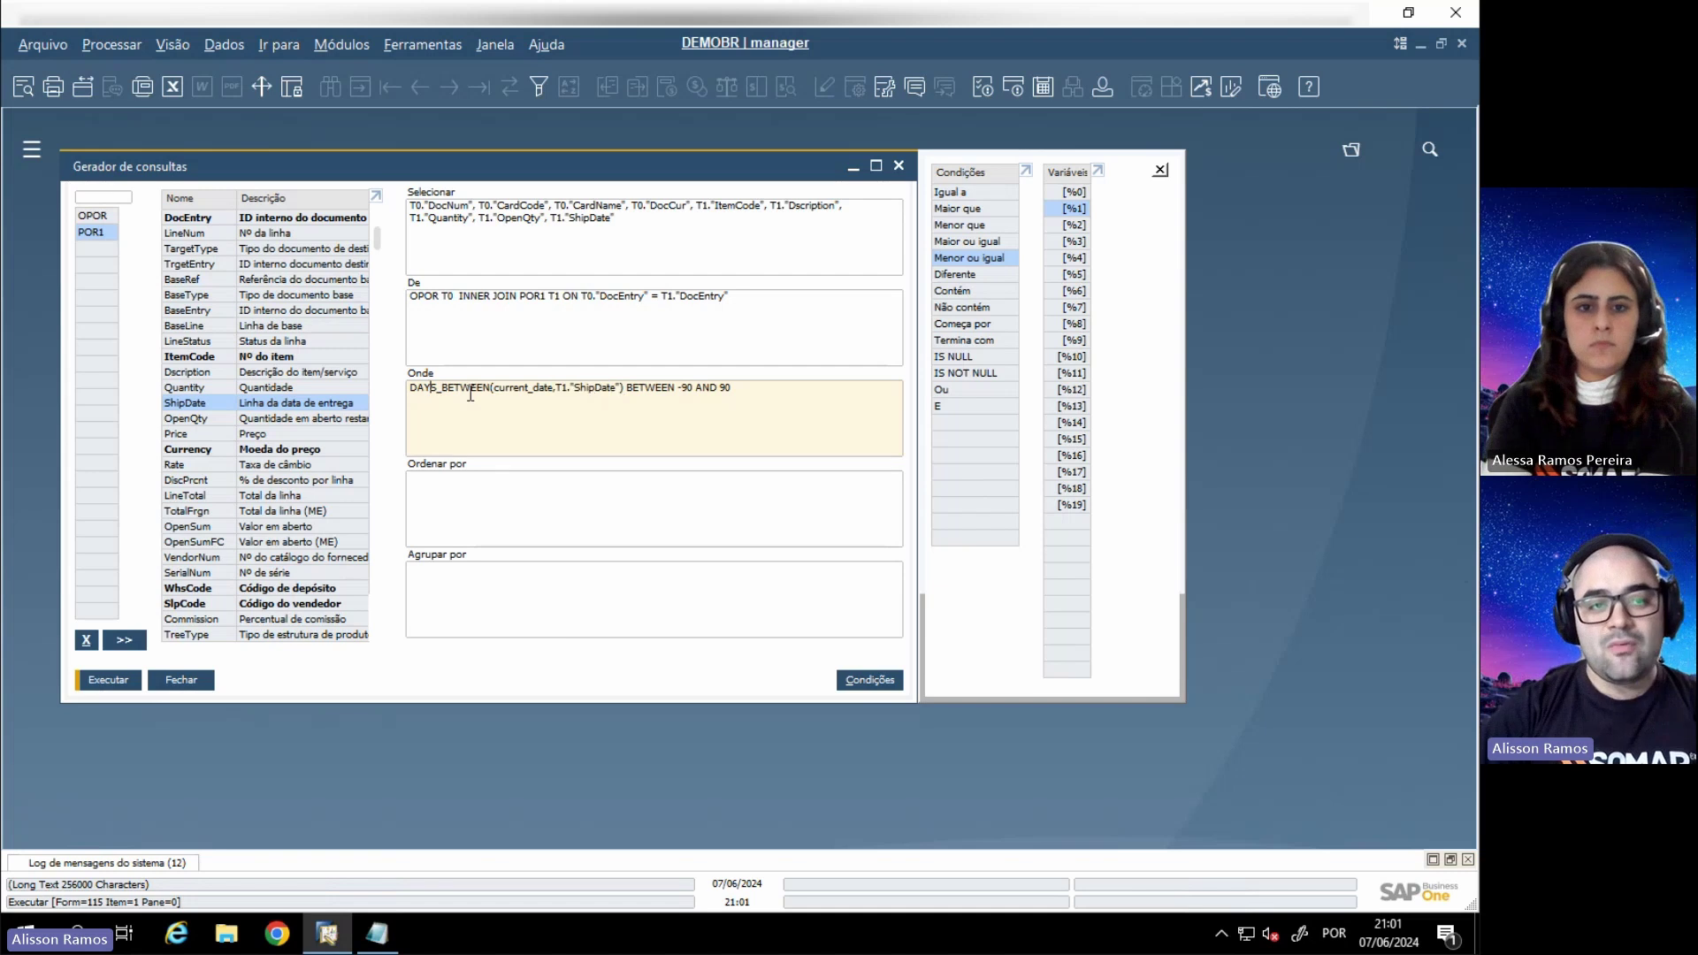
left_click_drag(627, 387, 386, 382)
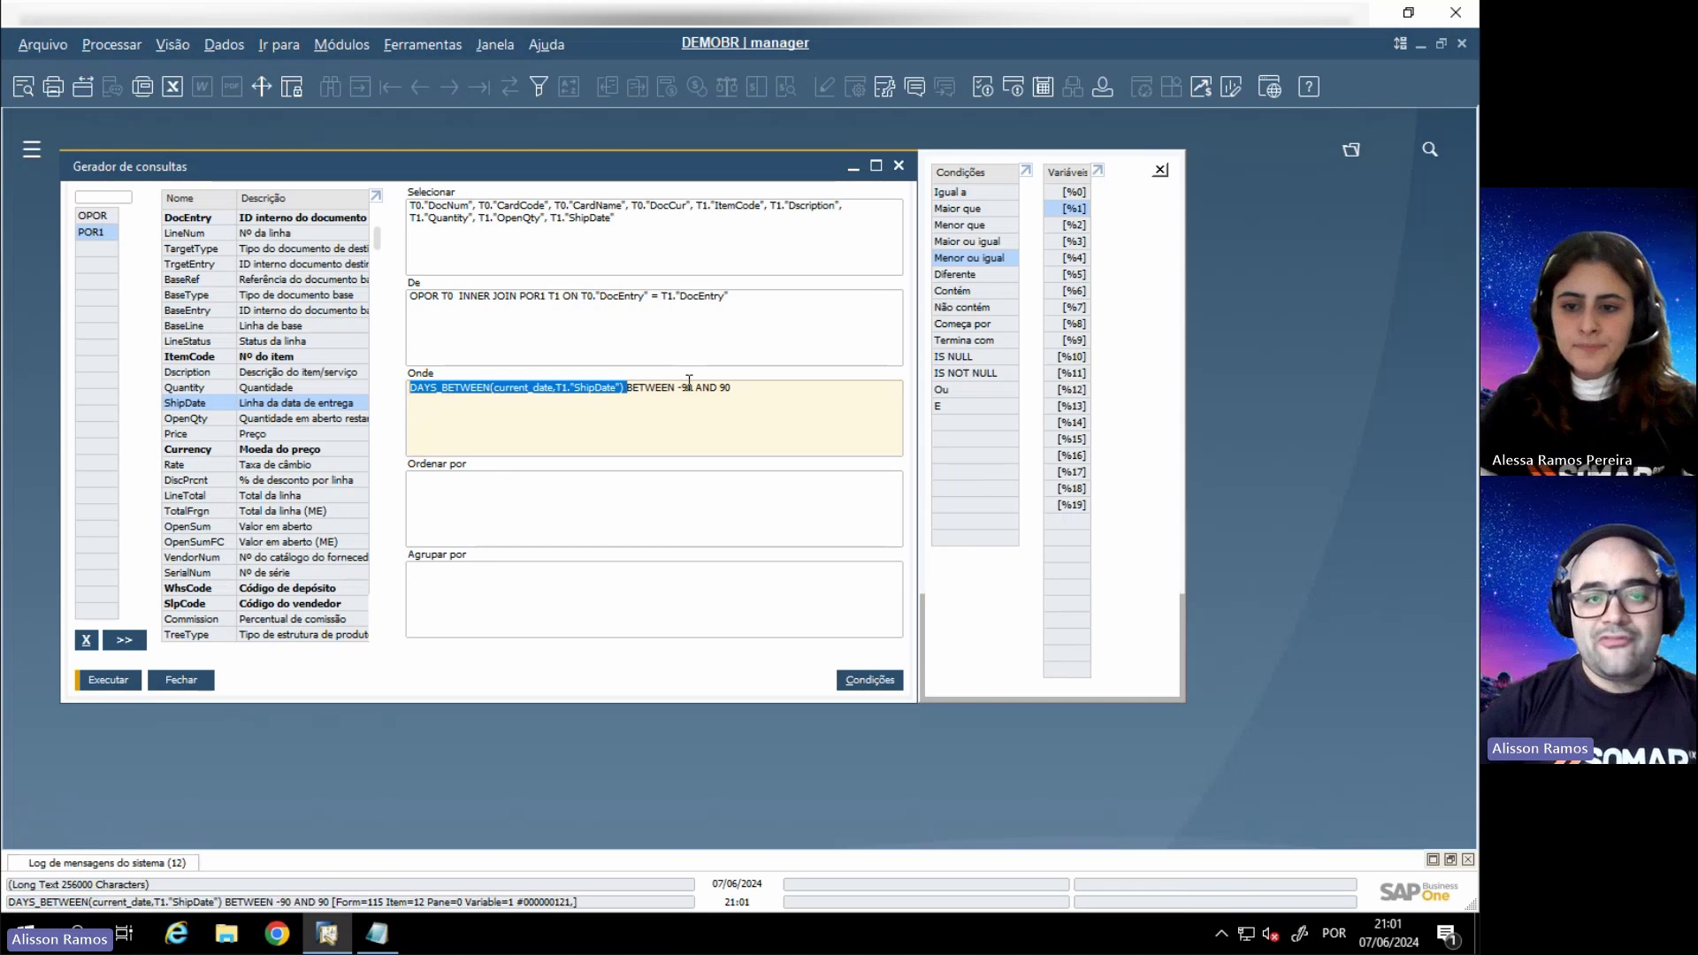
left_click_drag(697, 388, 680, 390)
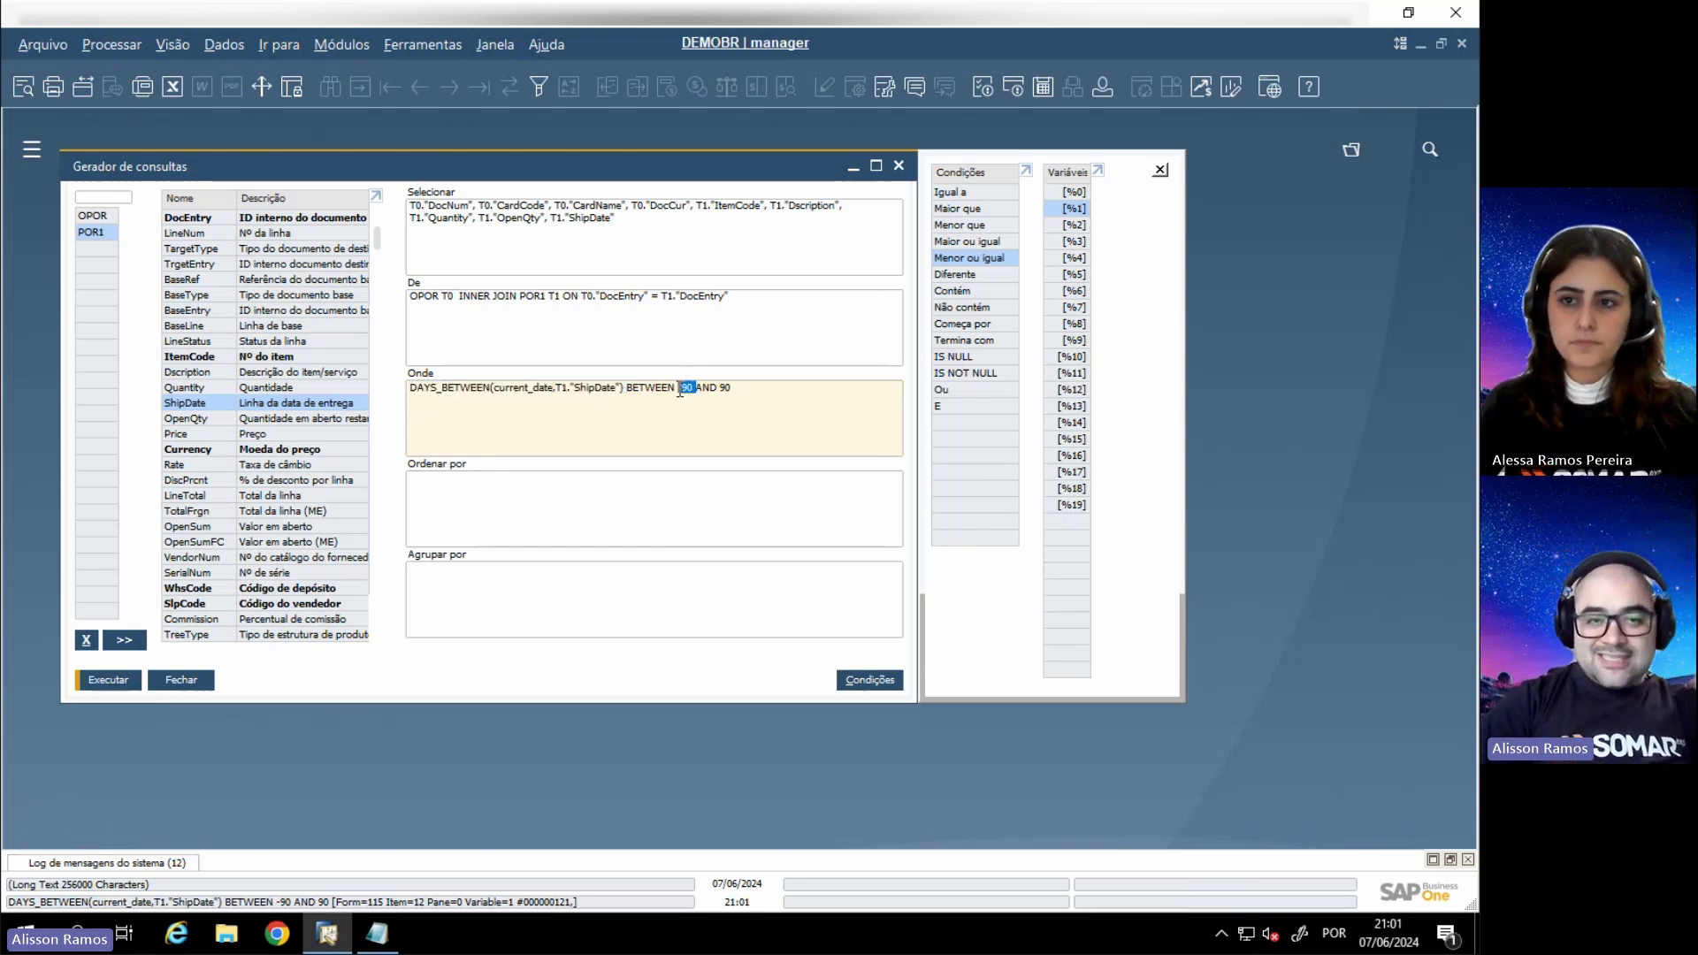
left_click(732, 389)
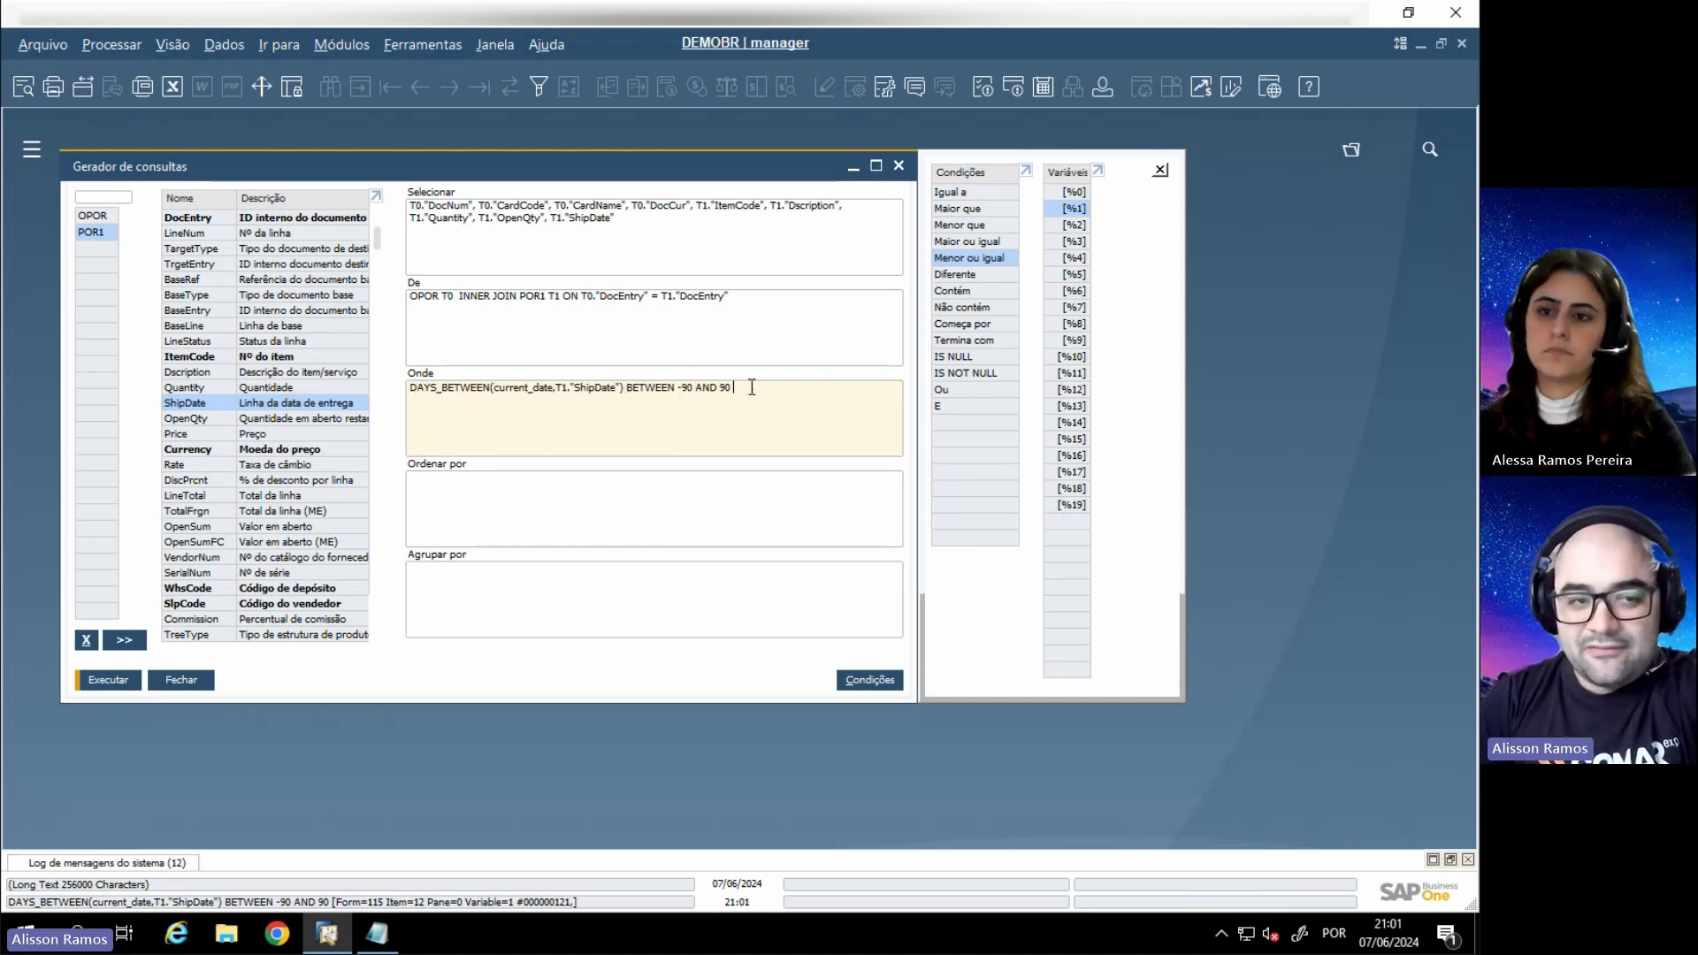
left_click(129, 686)
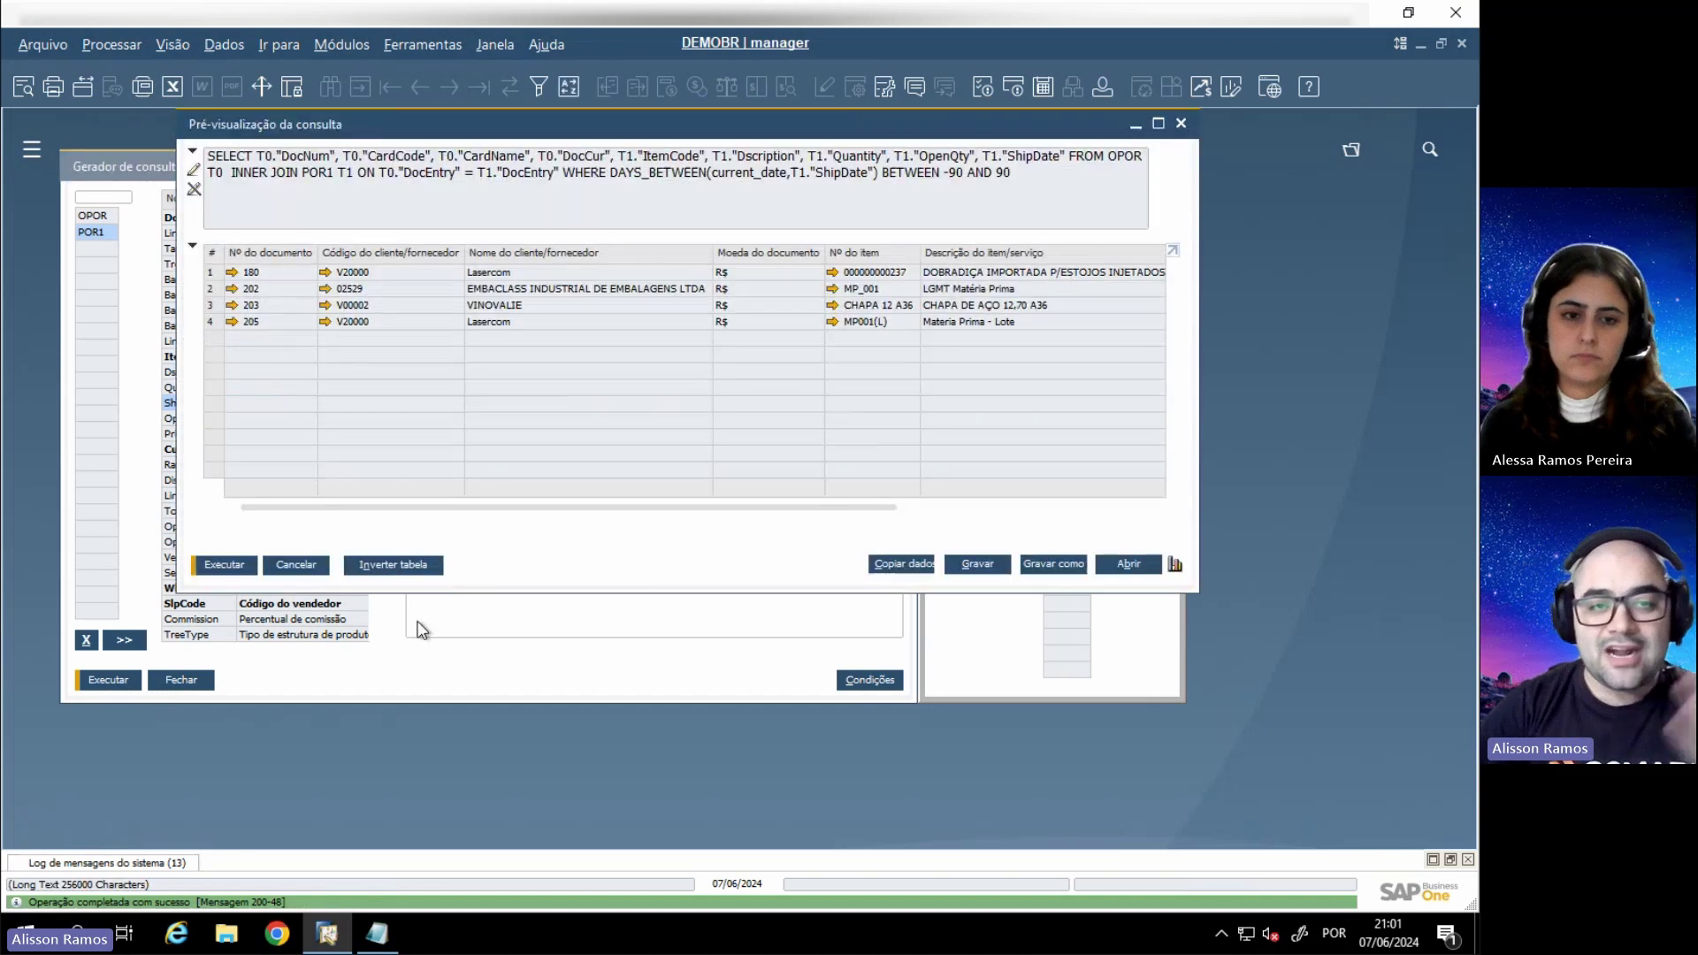
left_click(297, 565)
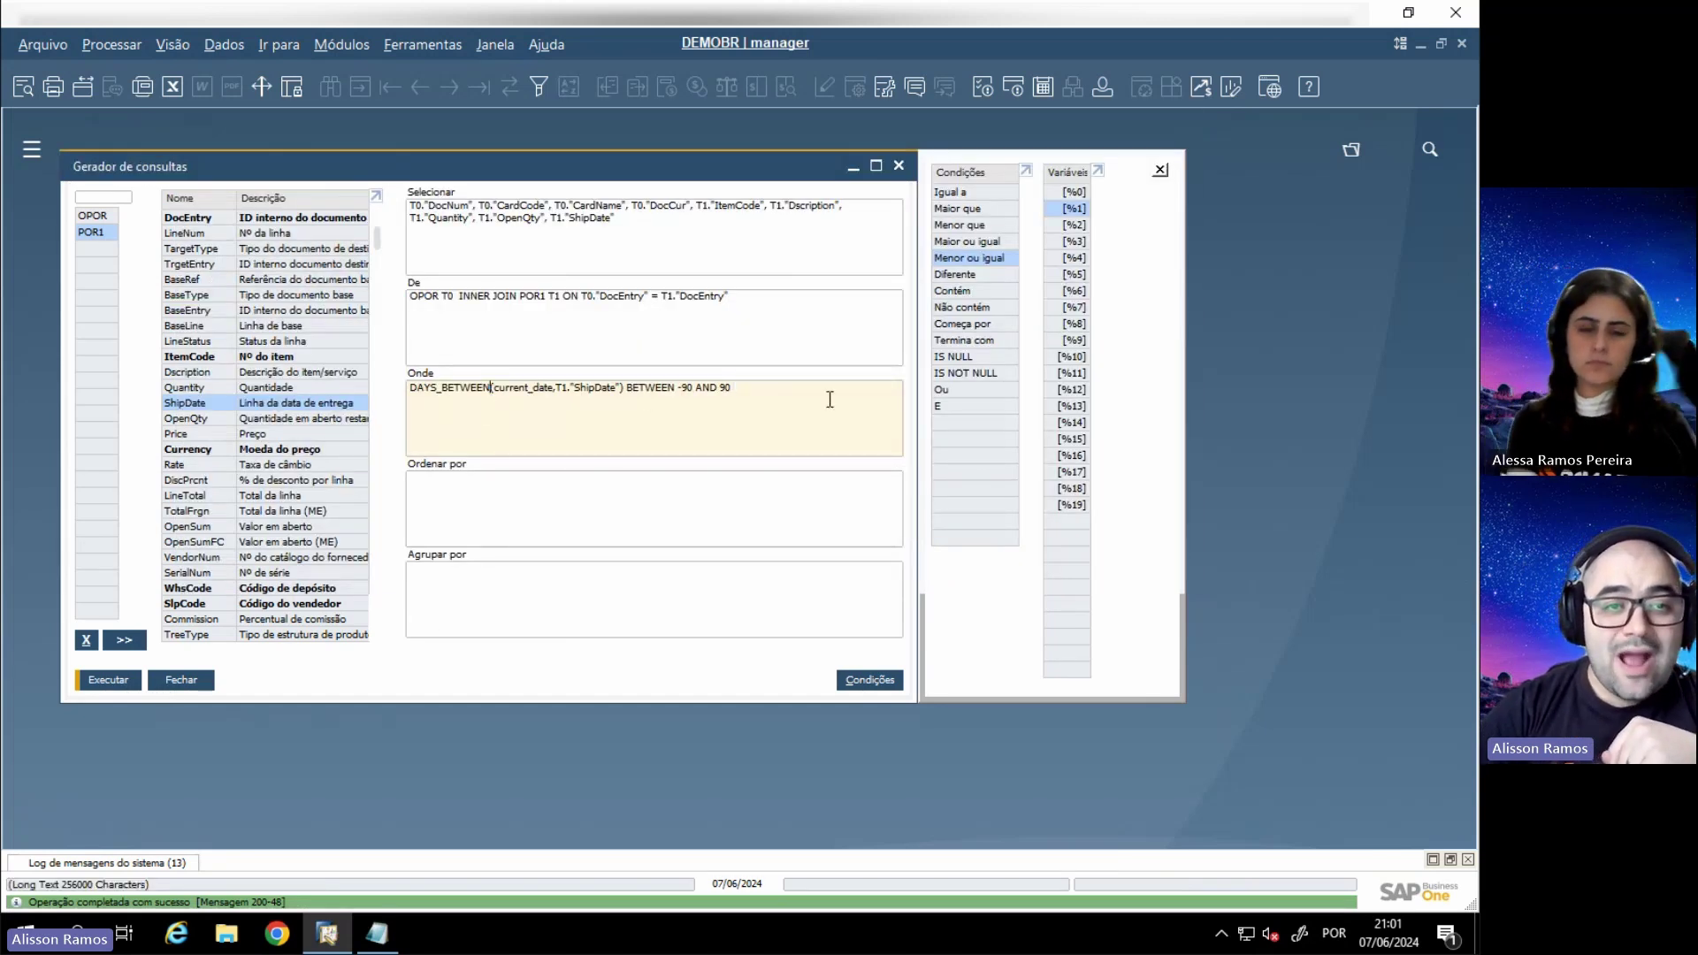
left_click_drag(830, 395, 409, 389)
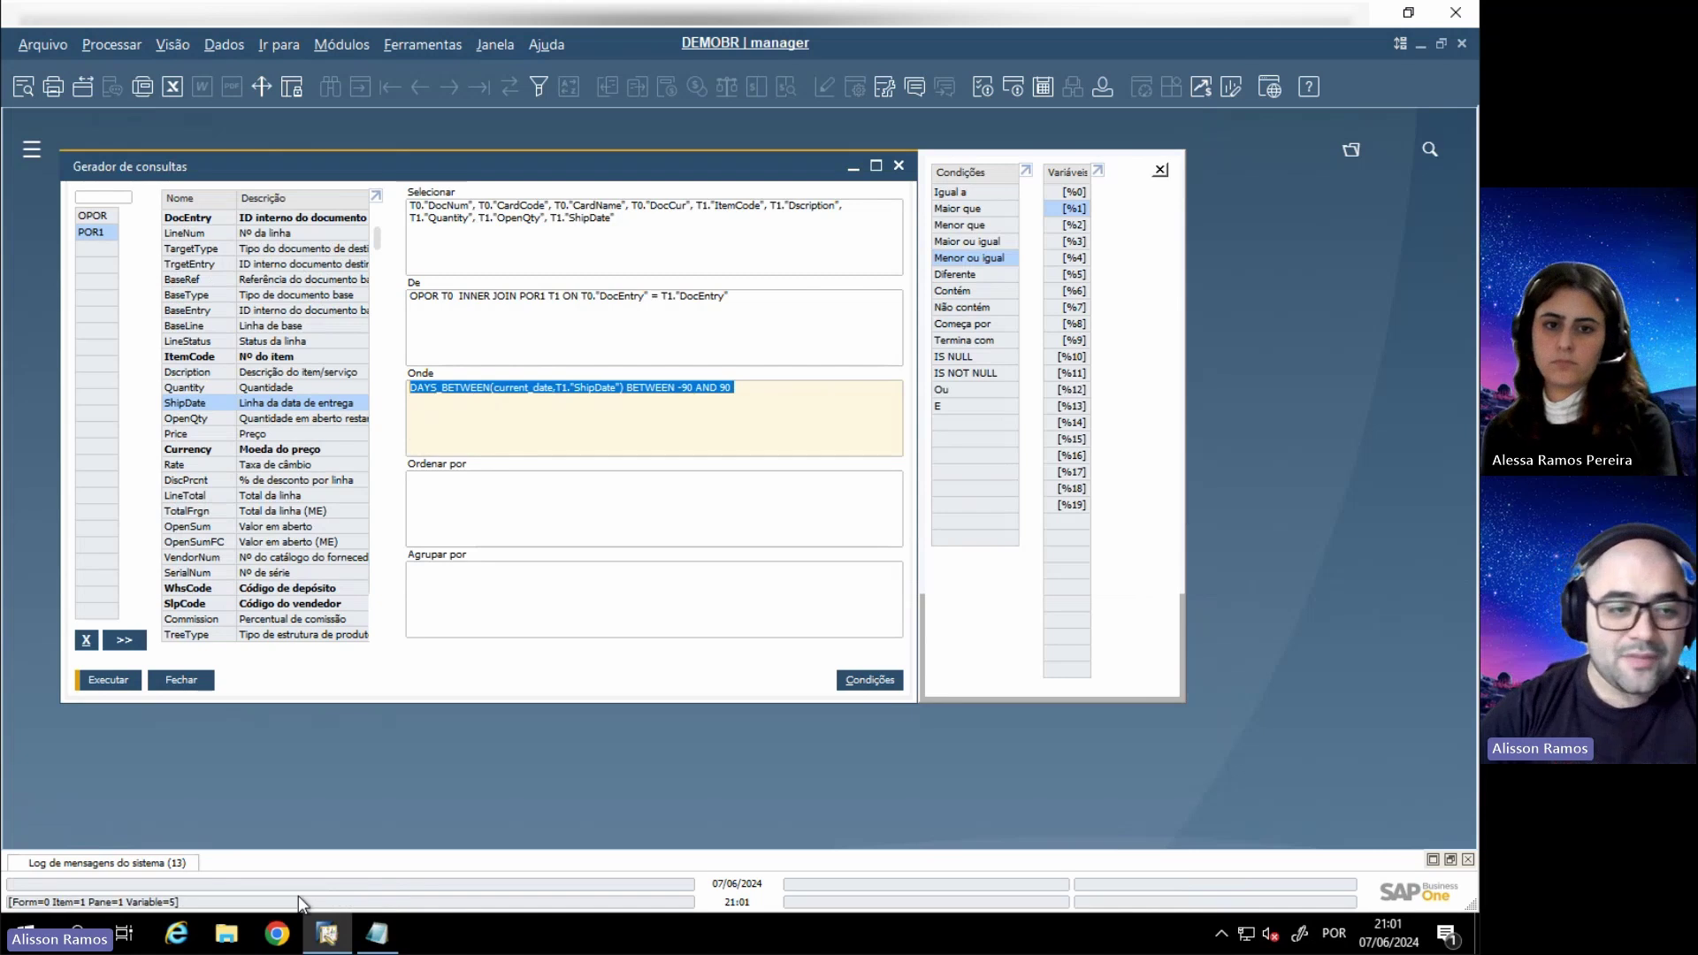
Switch to Google Chrome and search for "help hana date functions"
left_click(277, 933)
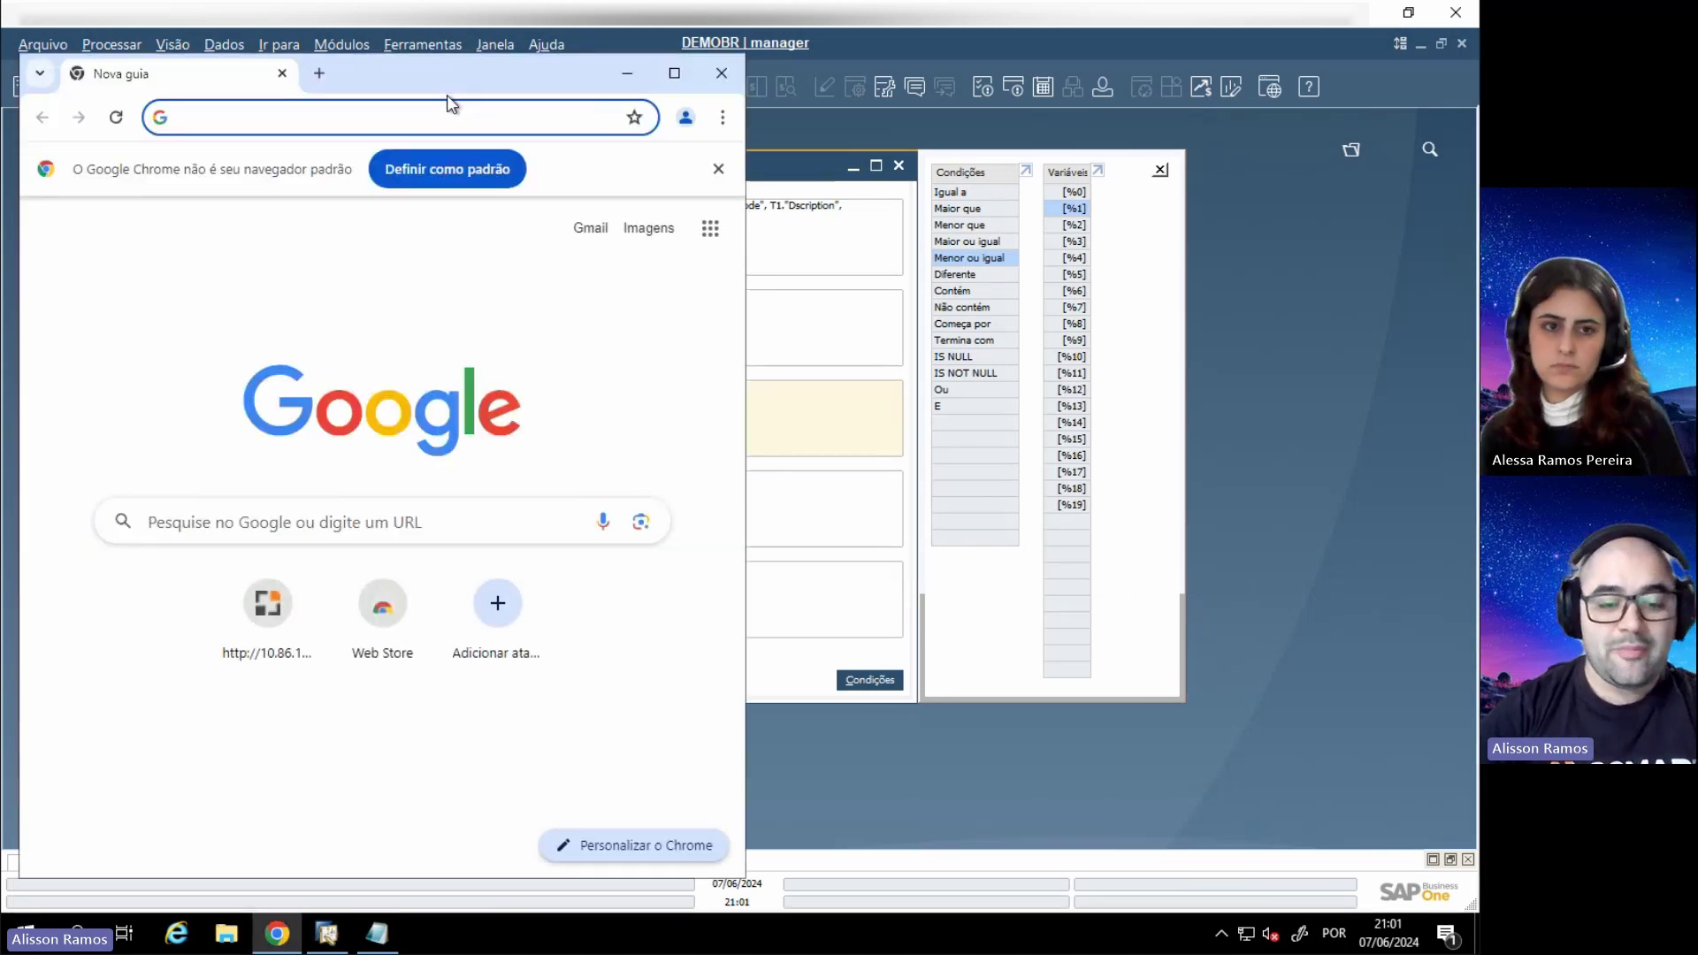
type("help hana")
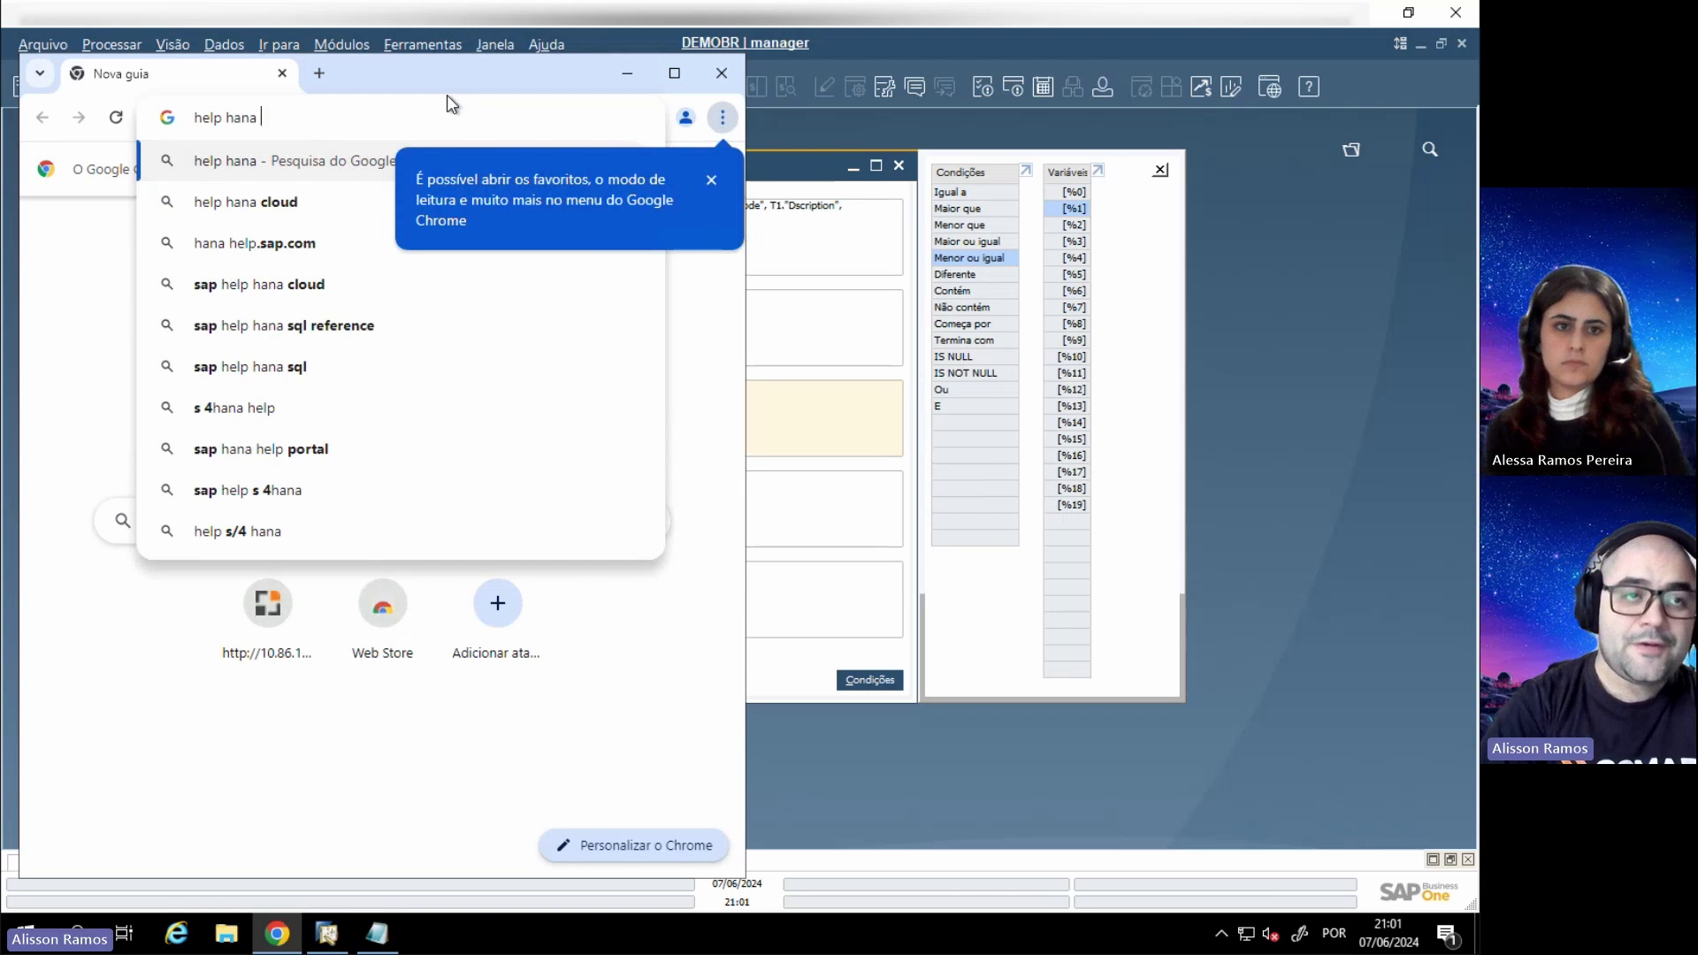
type(" da")
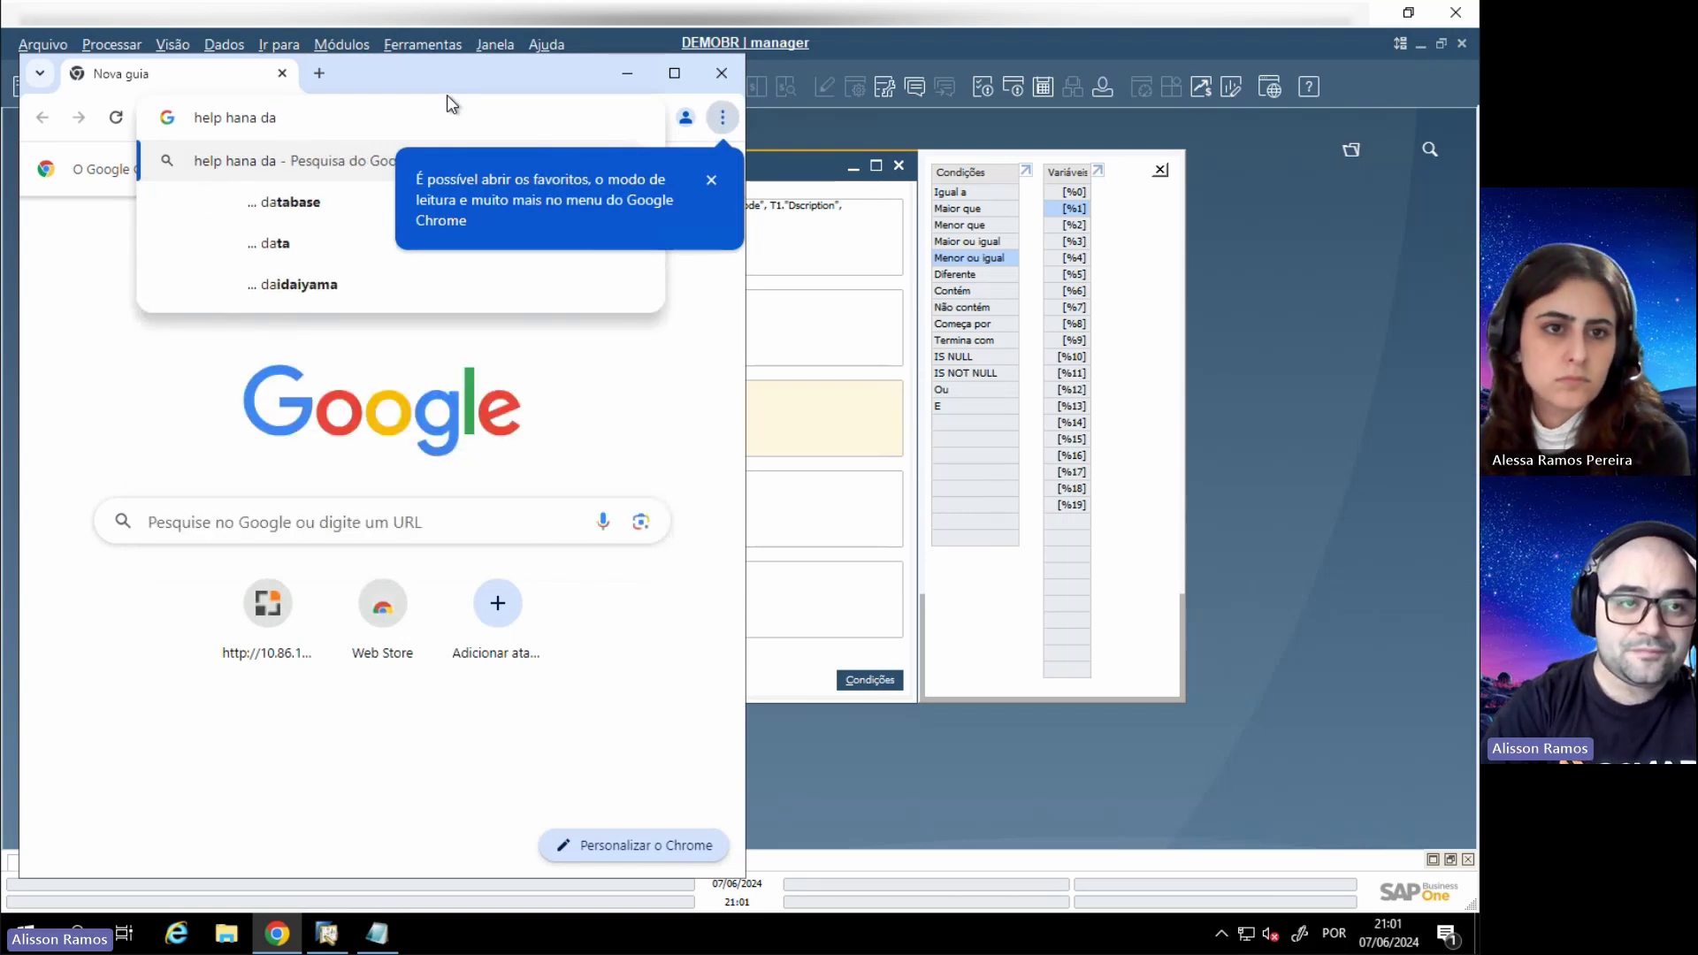
type("te functions")
key("Return")
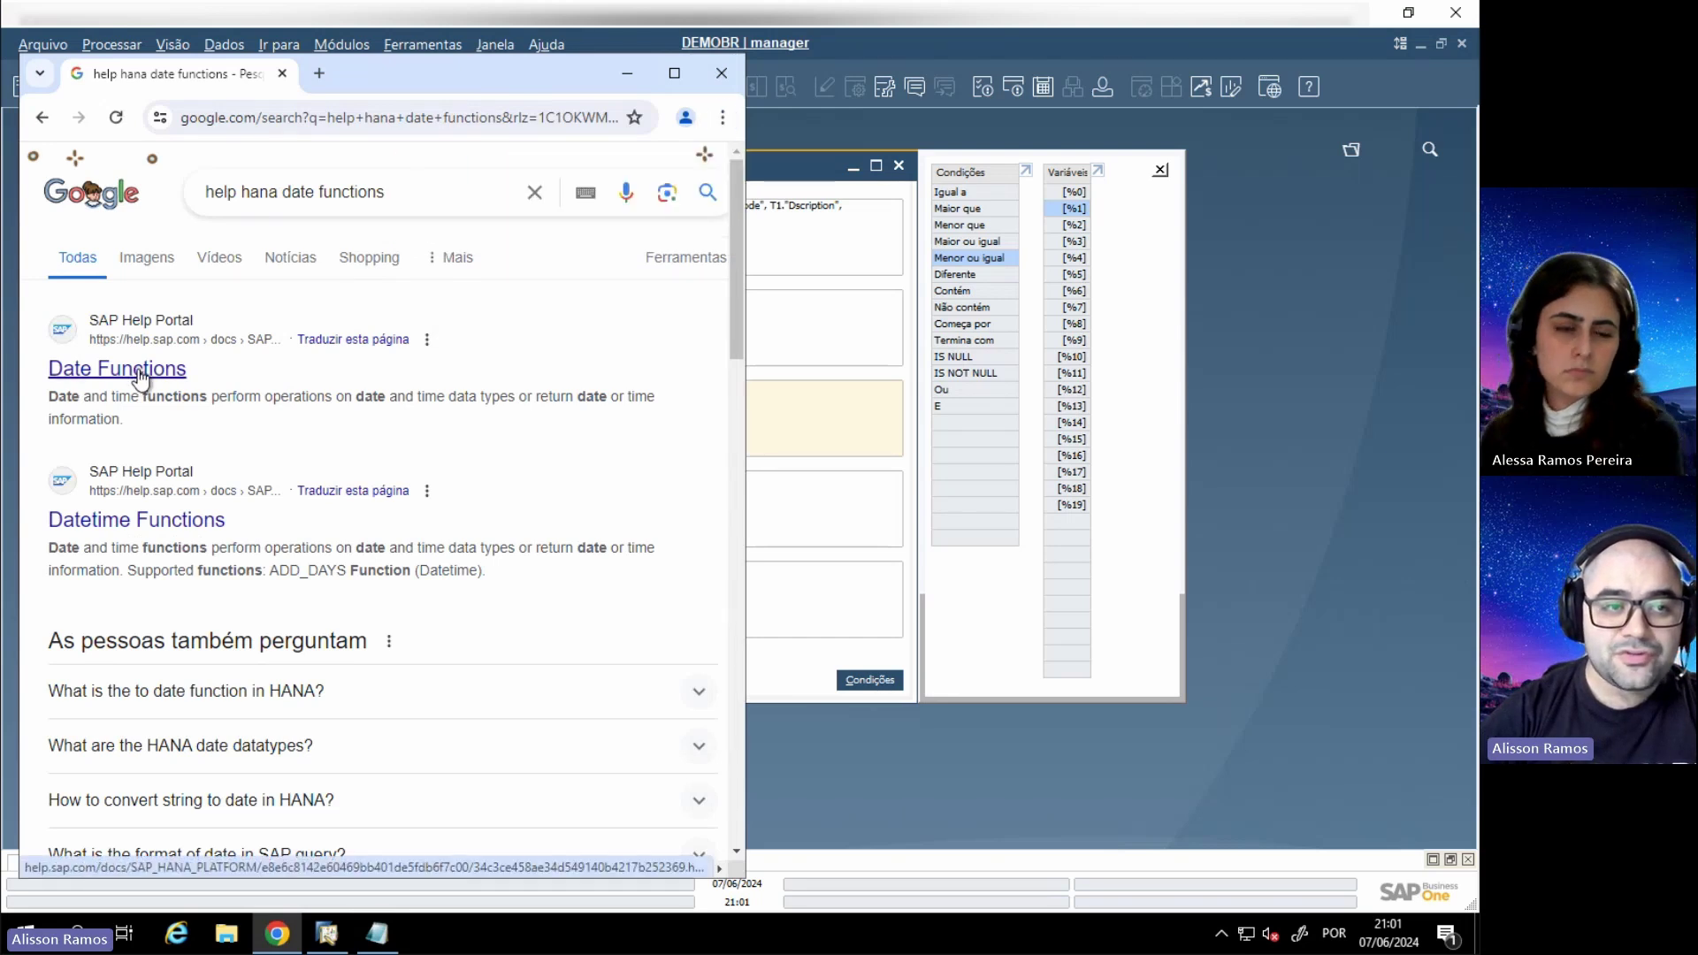
Open the SAP Help Portal "Date Functions" result and dismiss the translation offer and the cookie notice
left_click(139, 376)
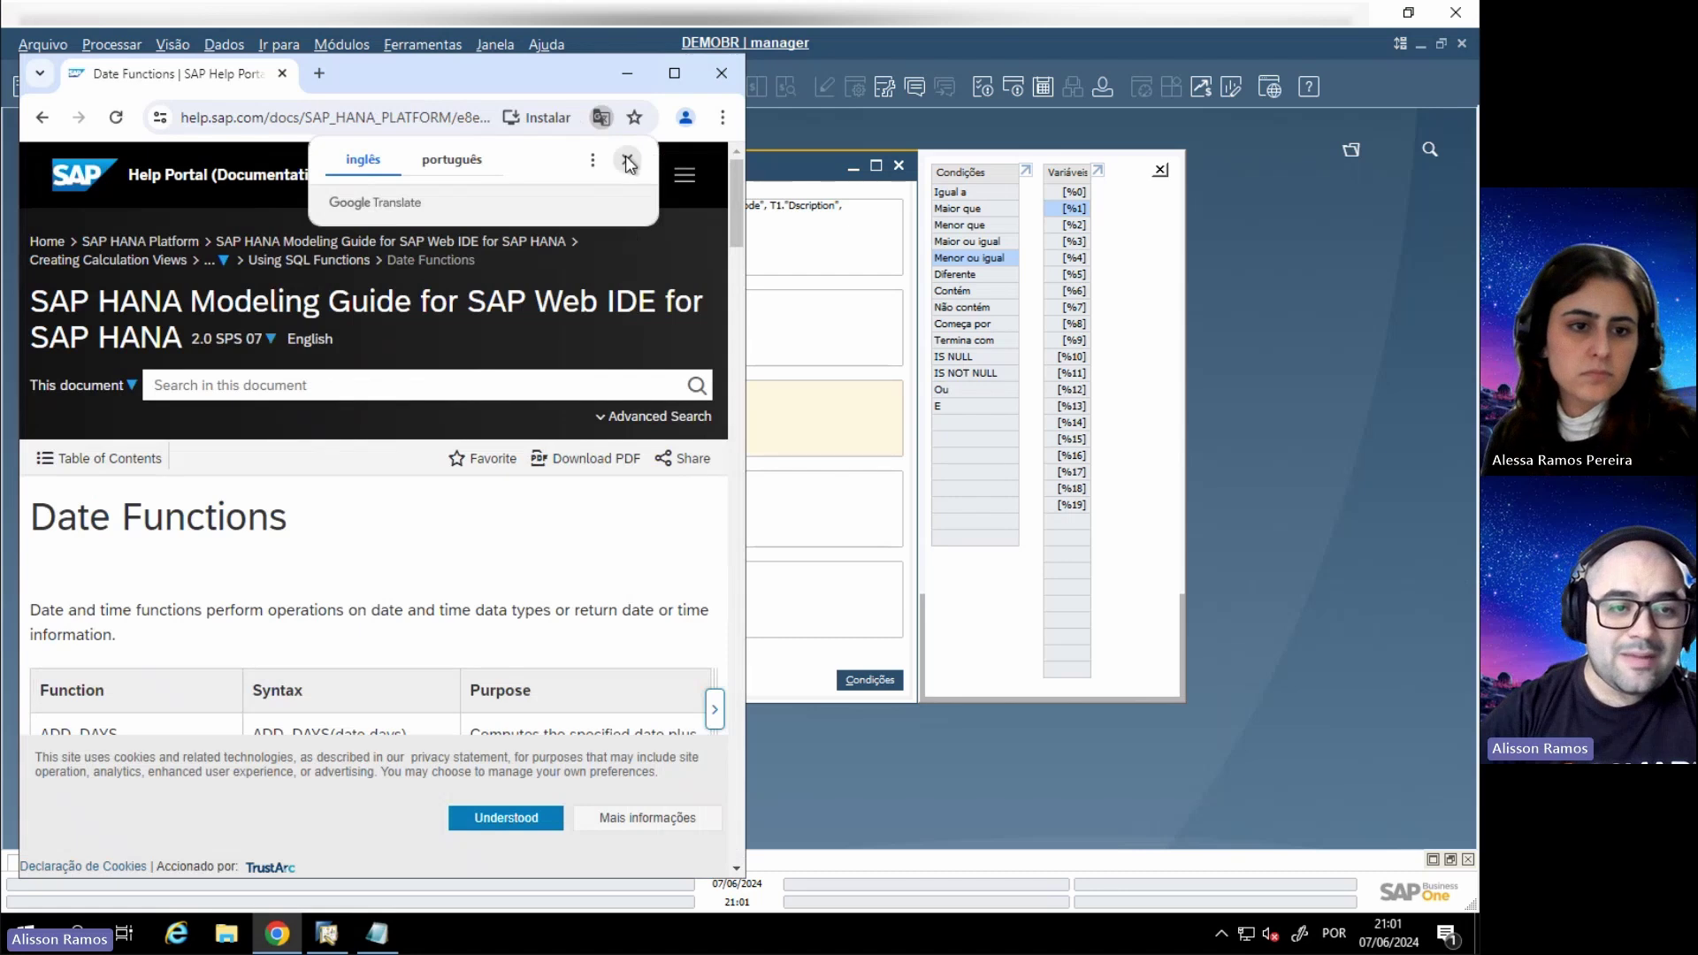
left_click(629, 163)
left_click(518, 823)
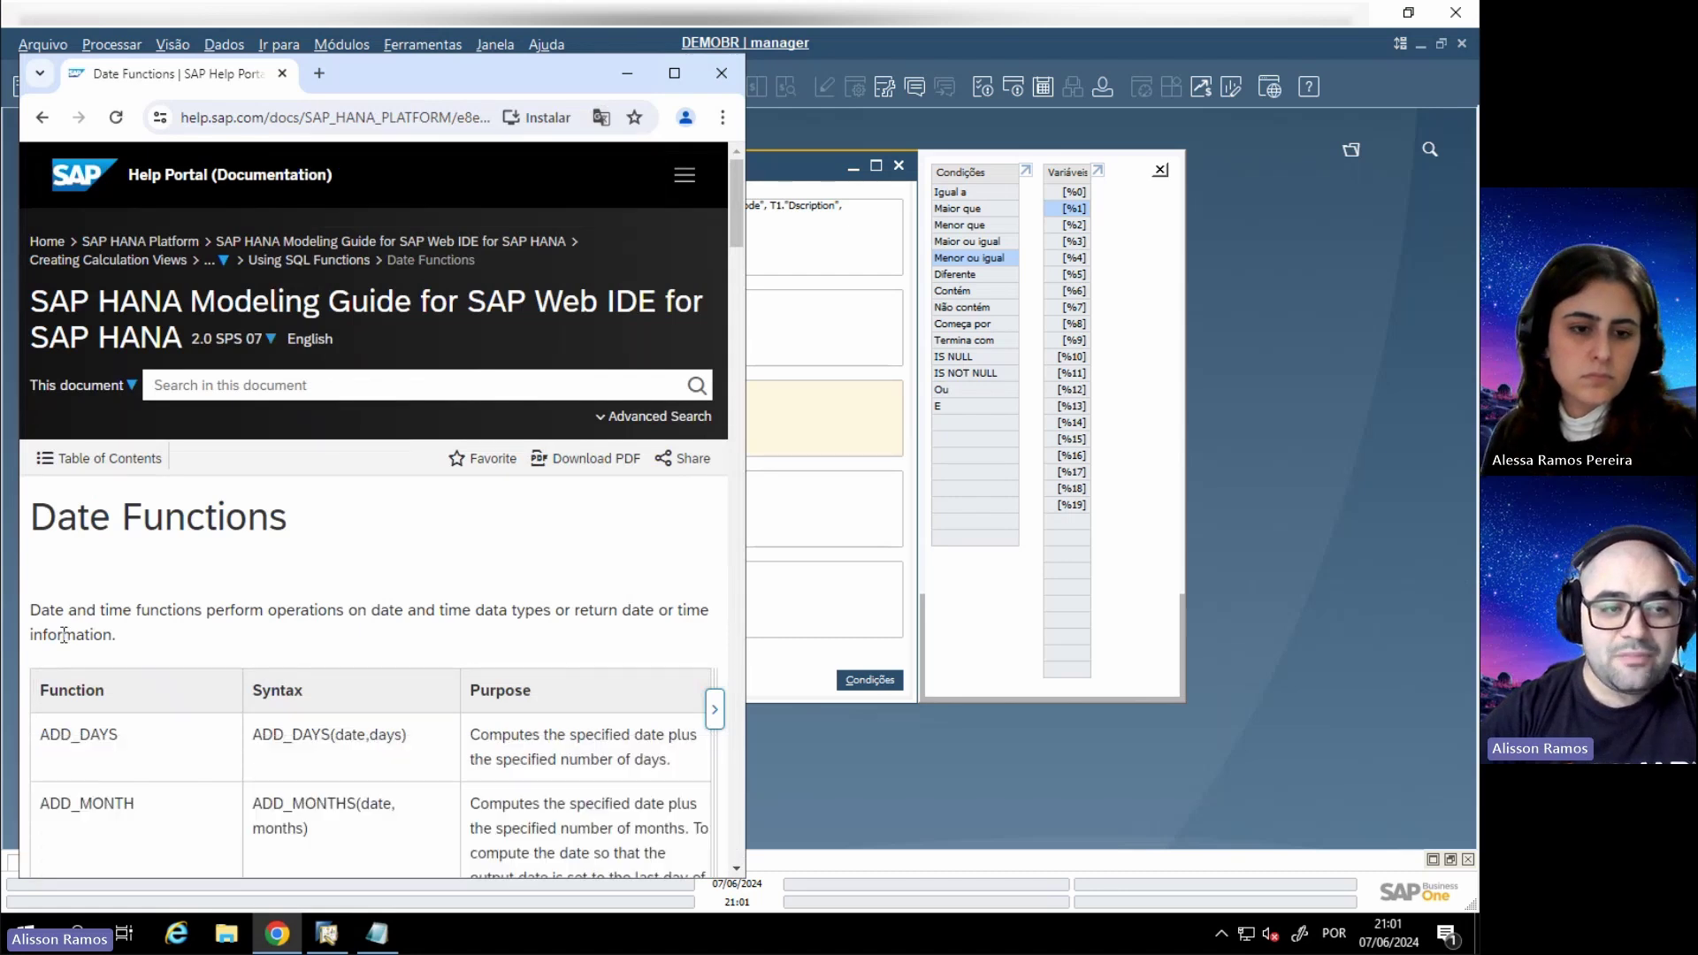
Examine the SAP HANA Date Functions table, including CURRENT_DATE, CURRENT_TIME, CURRENT_UTCDATE, DAYNAME and DAYOFYEAR
scroll(177, 552, "down", 1)
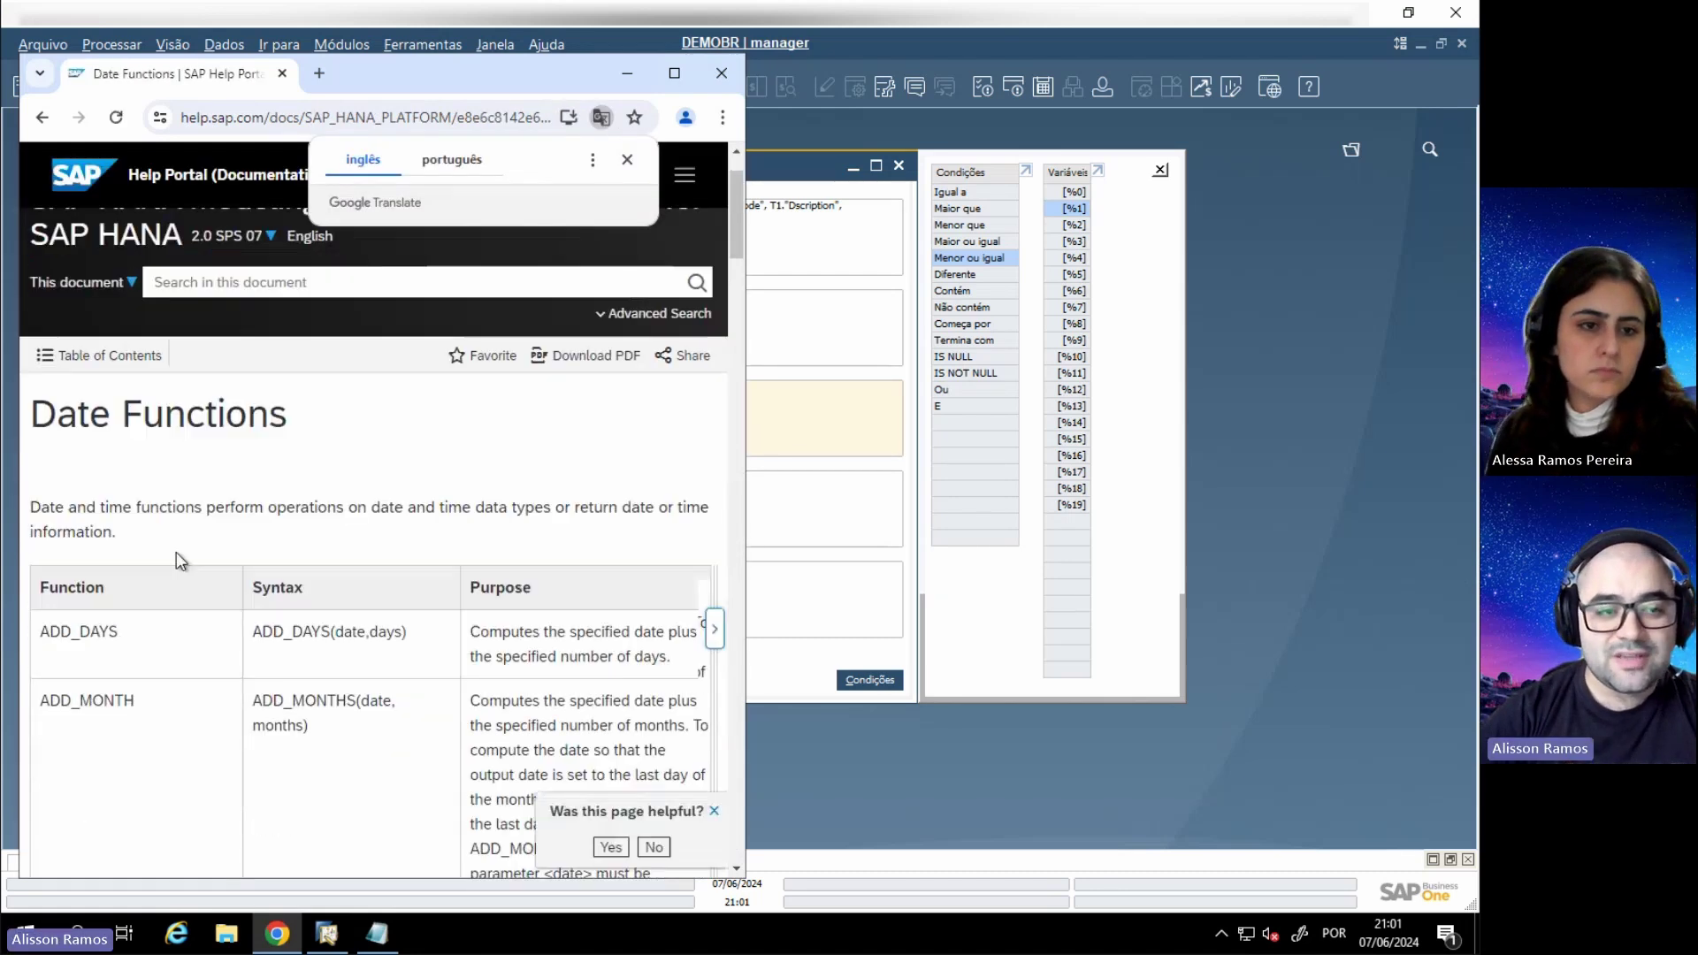
scroll(177, 552, "down", 9)
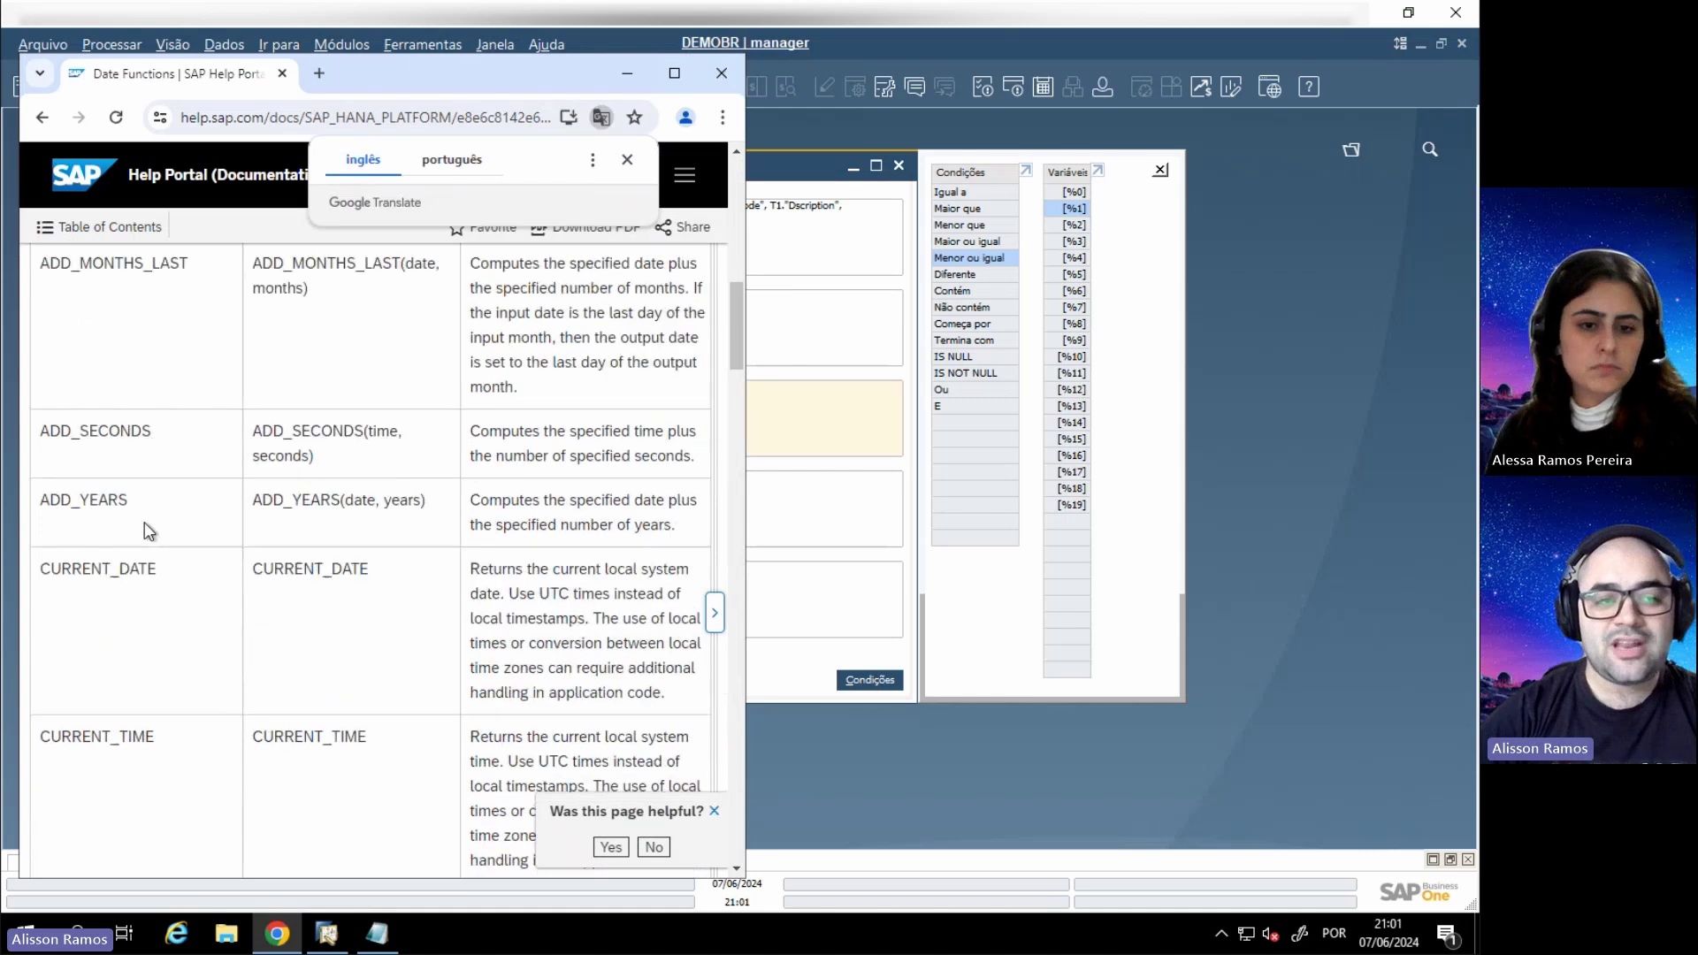
scroll(142, 519, "down", 3)
scroll(133, 504, "up", 2)
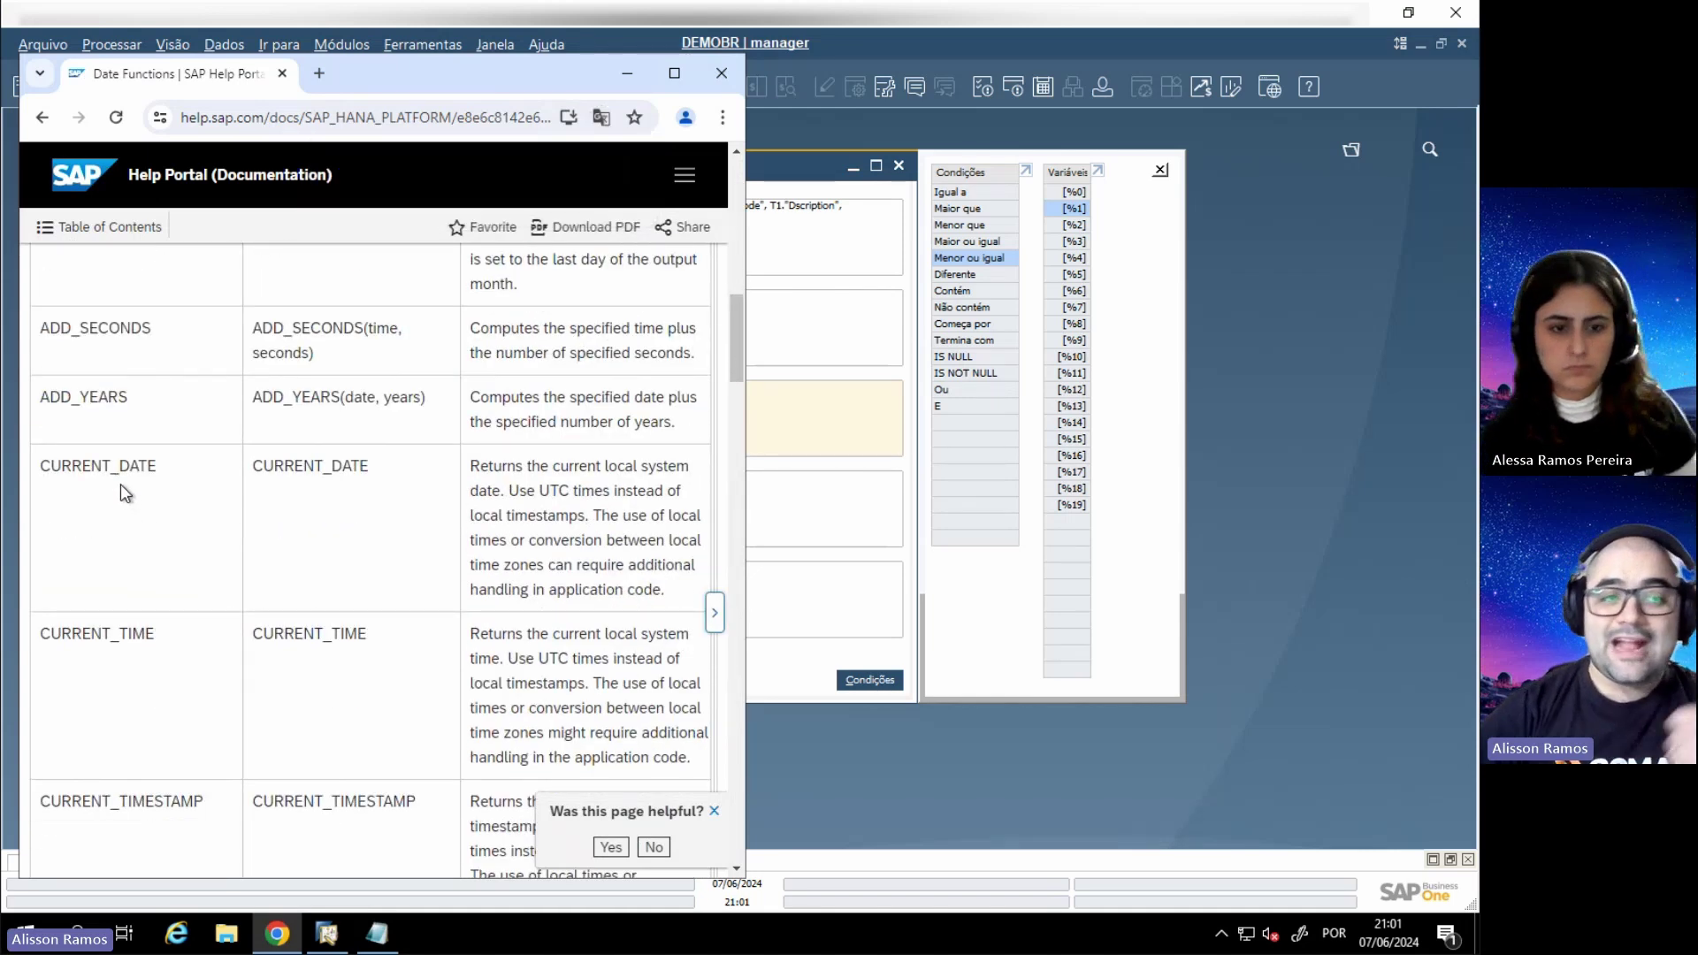
double_click(123, 488)
double_click(145, 638)
scroll(154, 637, "down", 2)
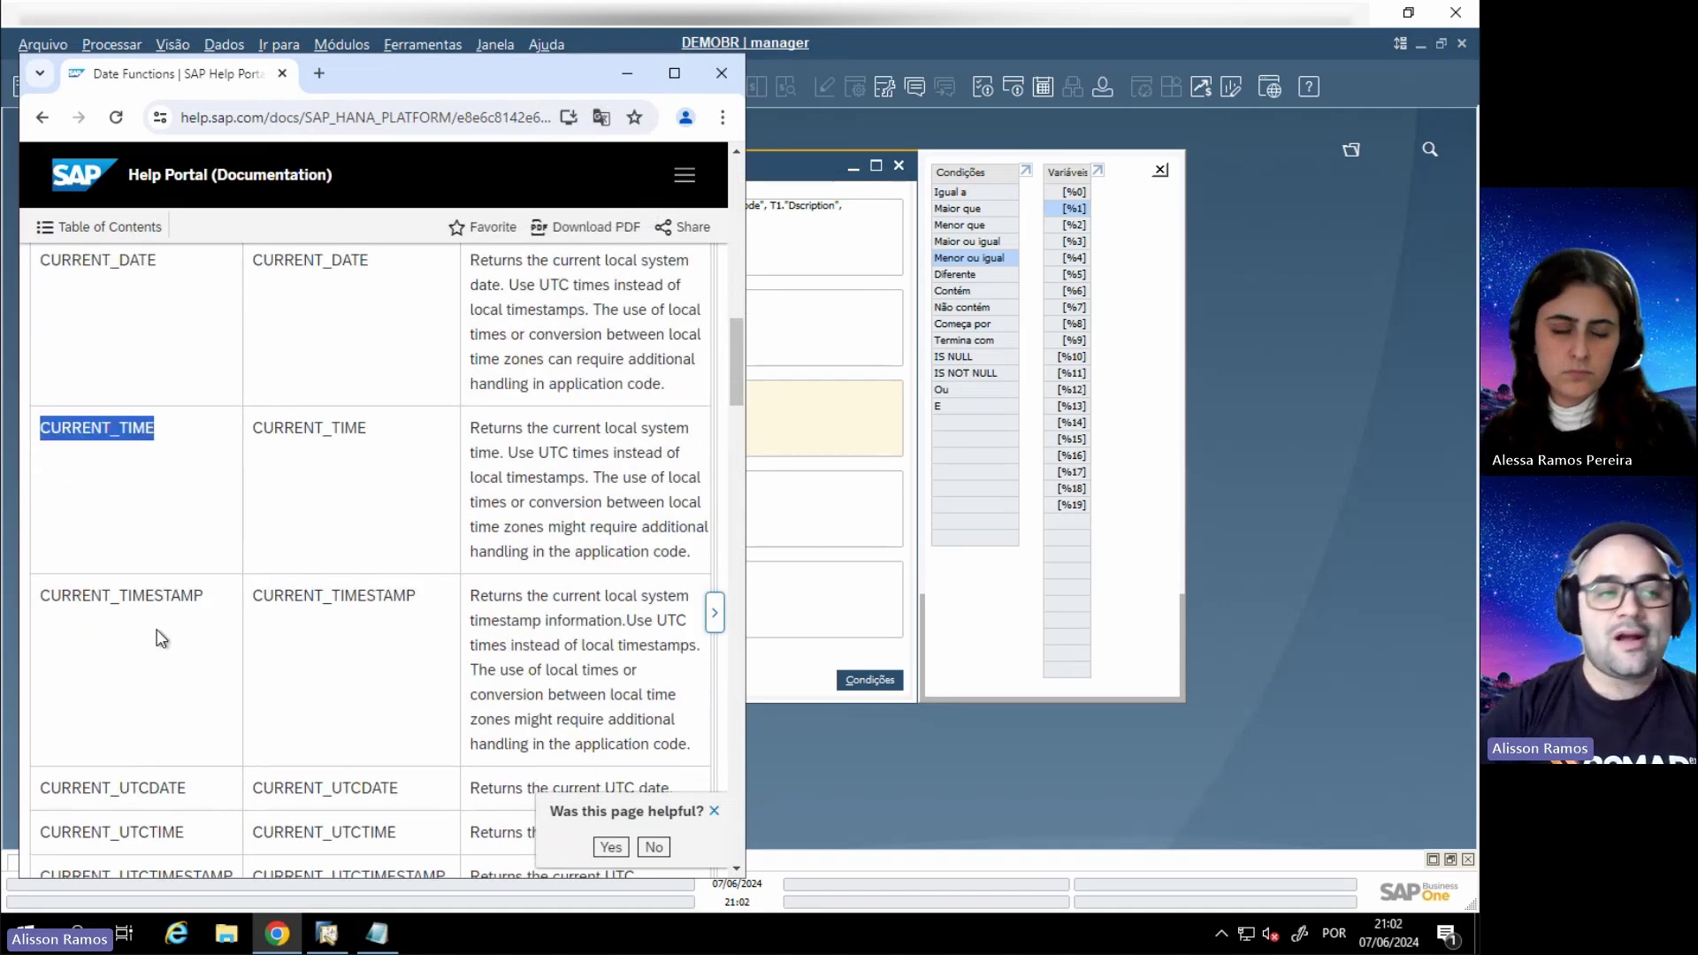
scroll(161, 638, "down", 2)
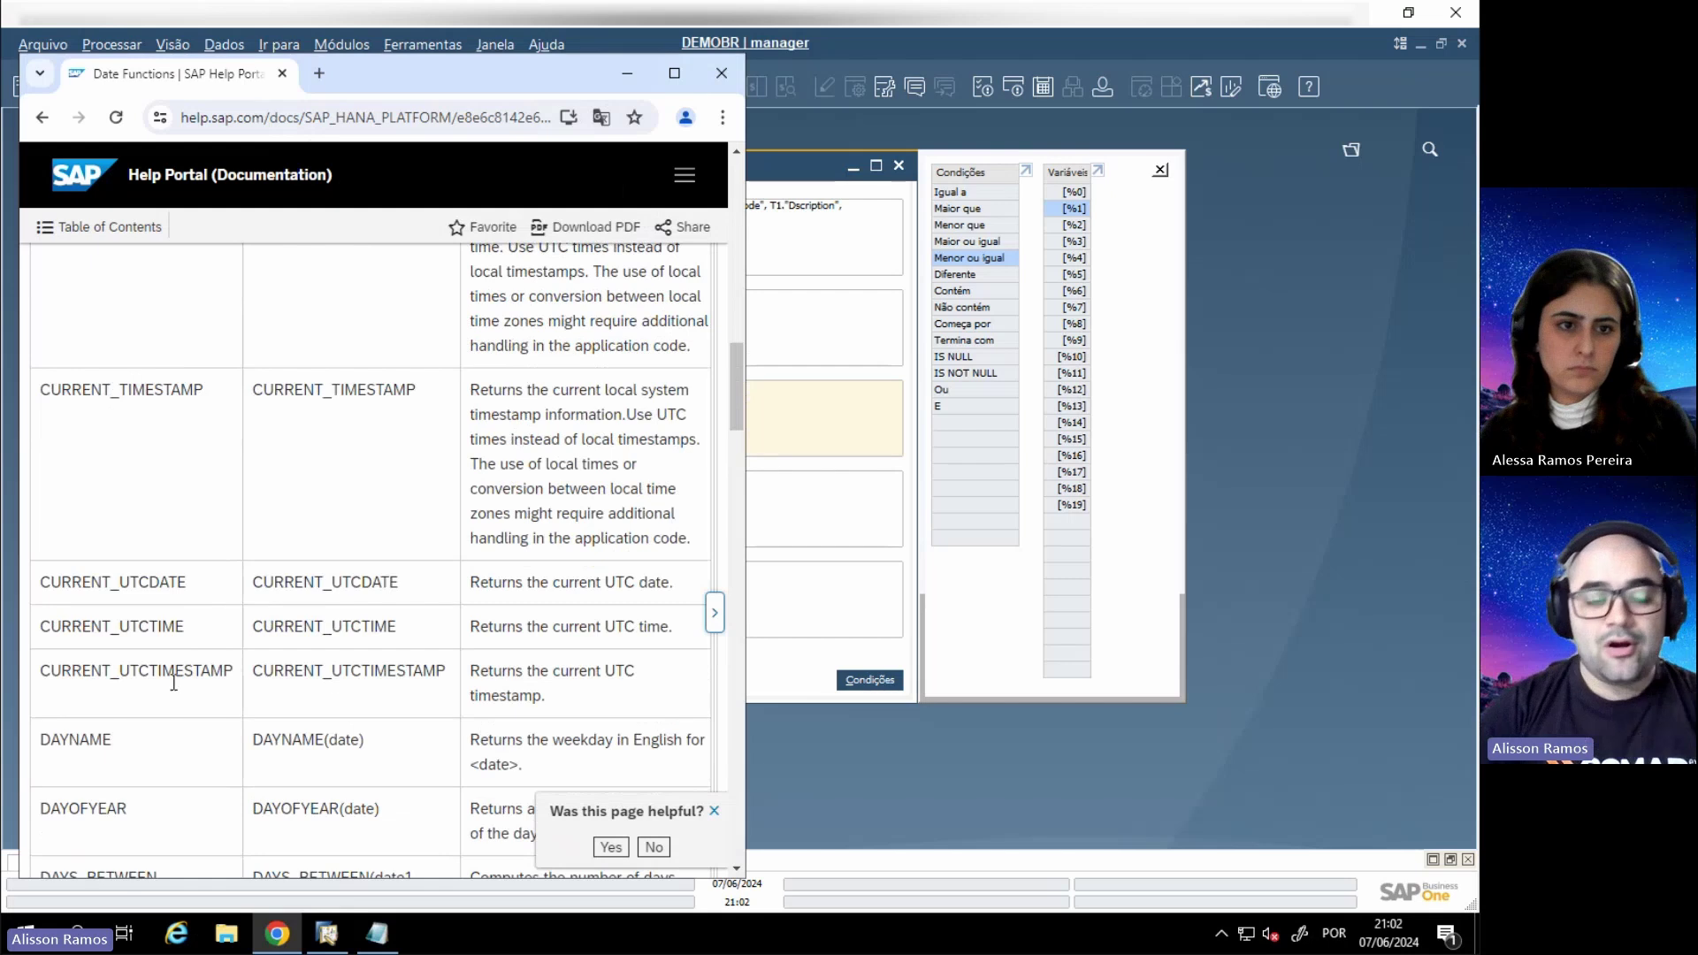
double_click(147, 585)
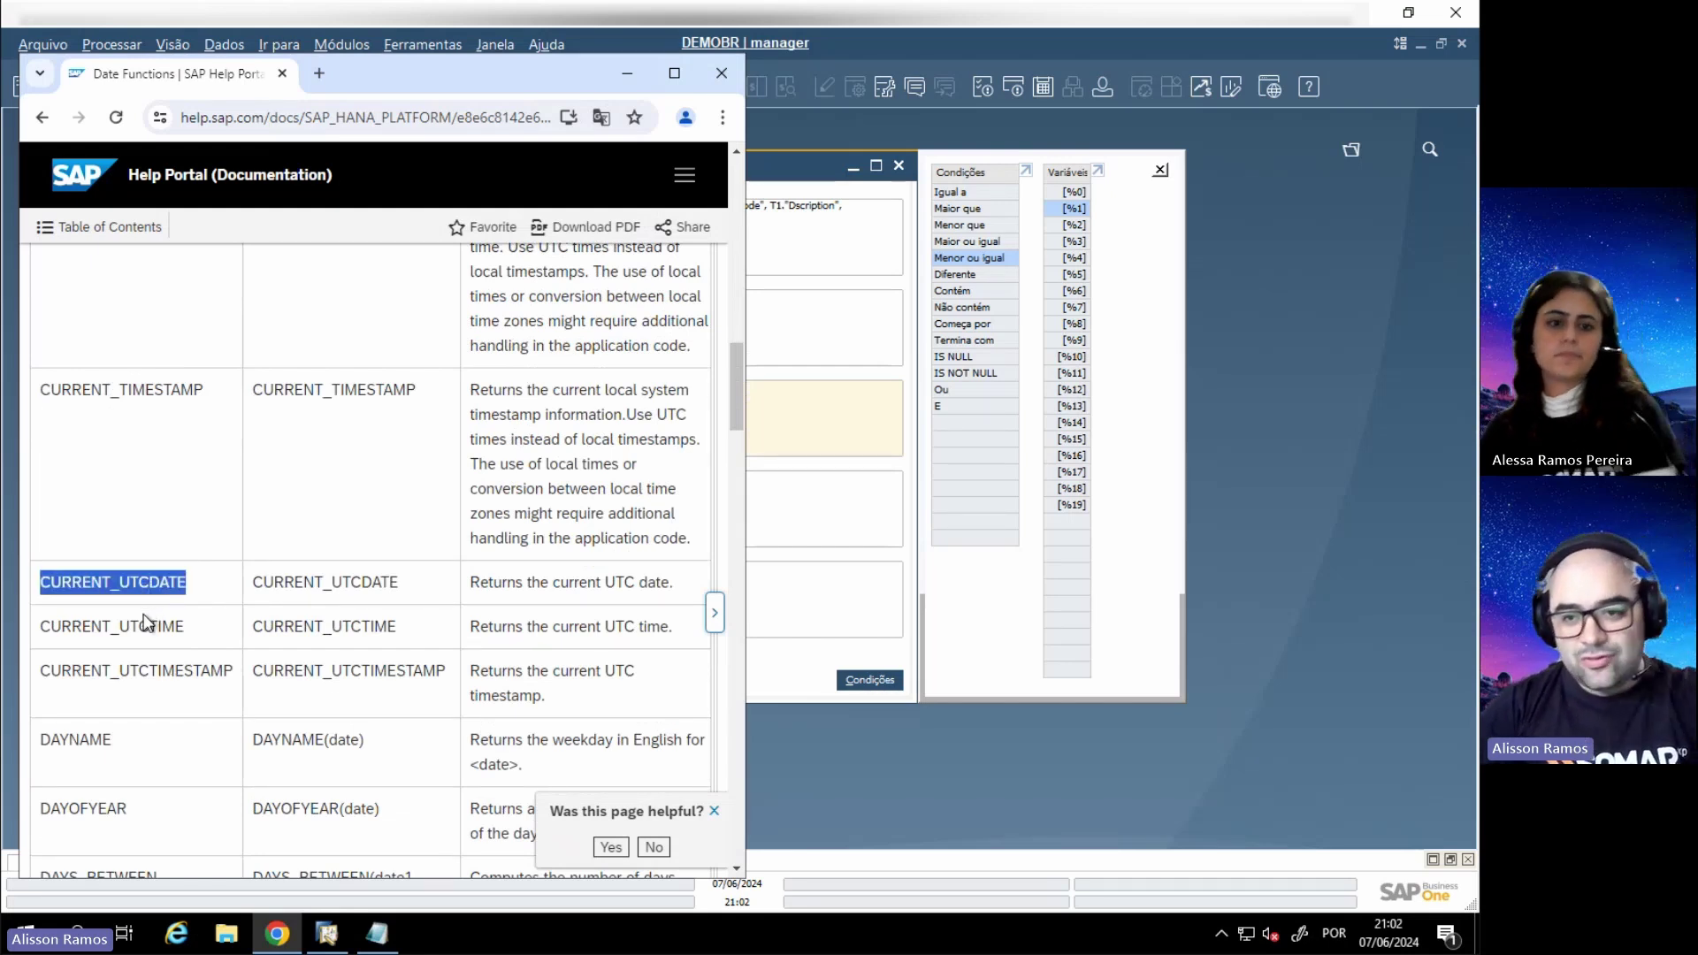
scroll(133, 610, "down", 2)
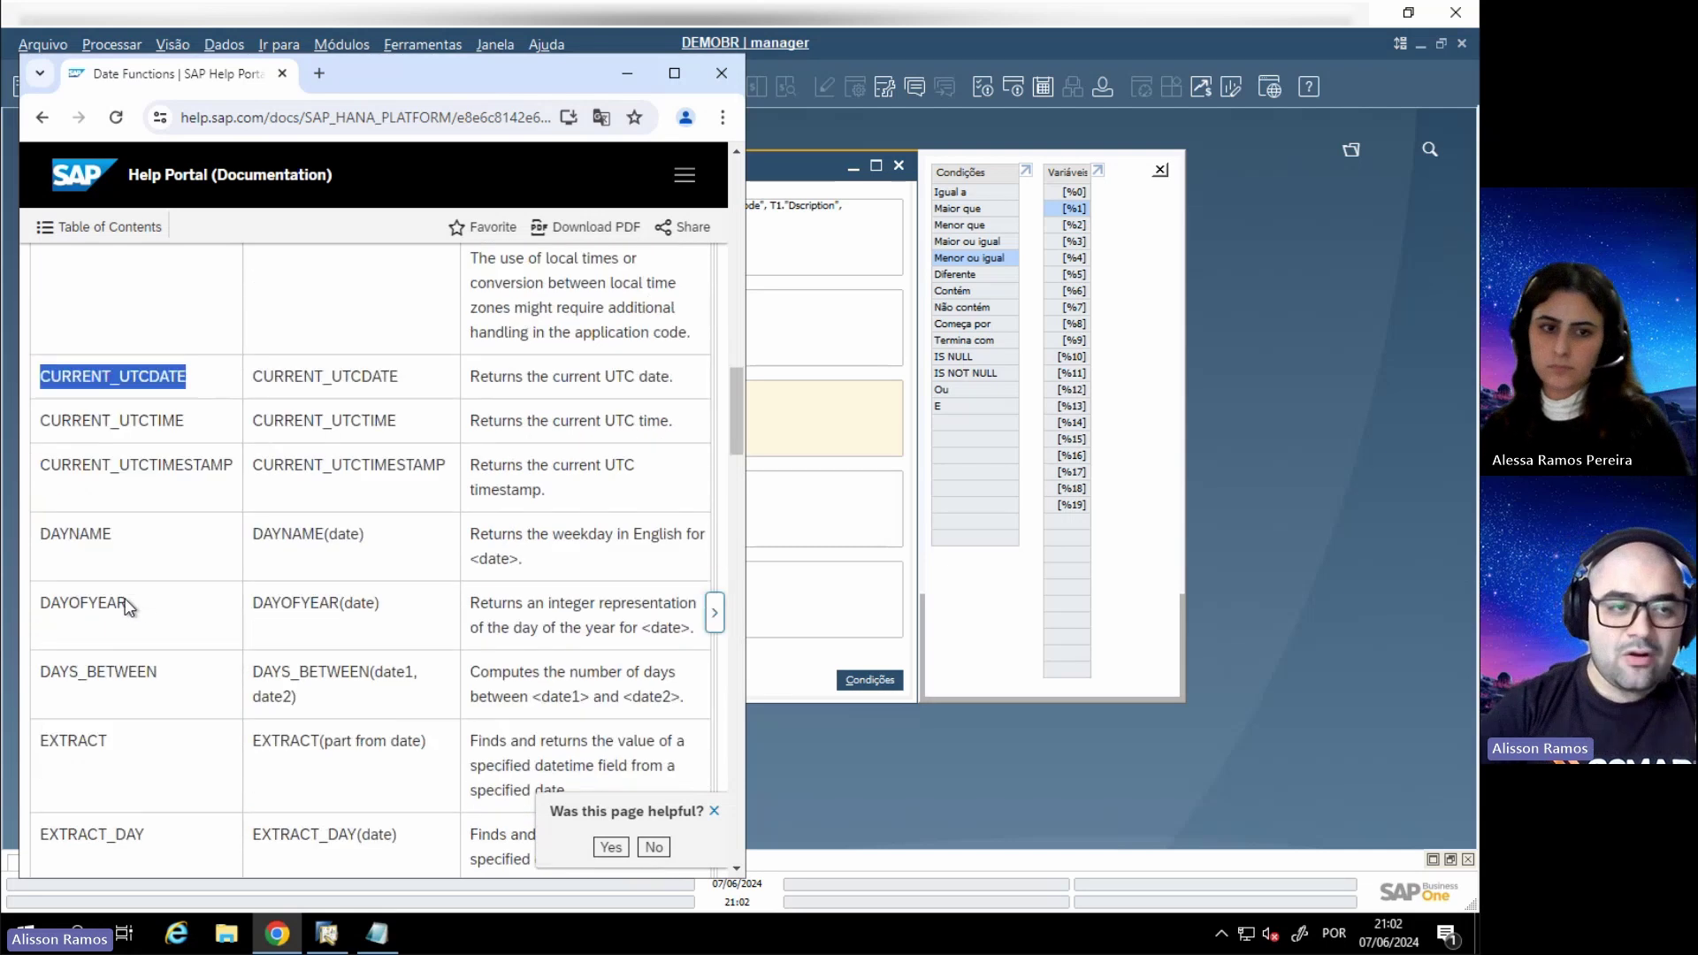
left_click(78, 543)
double_click(78, 543)
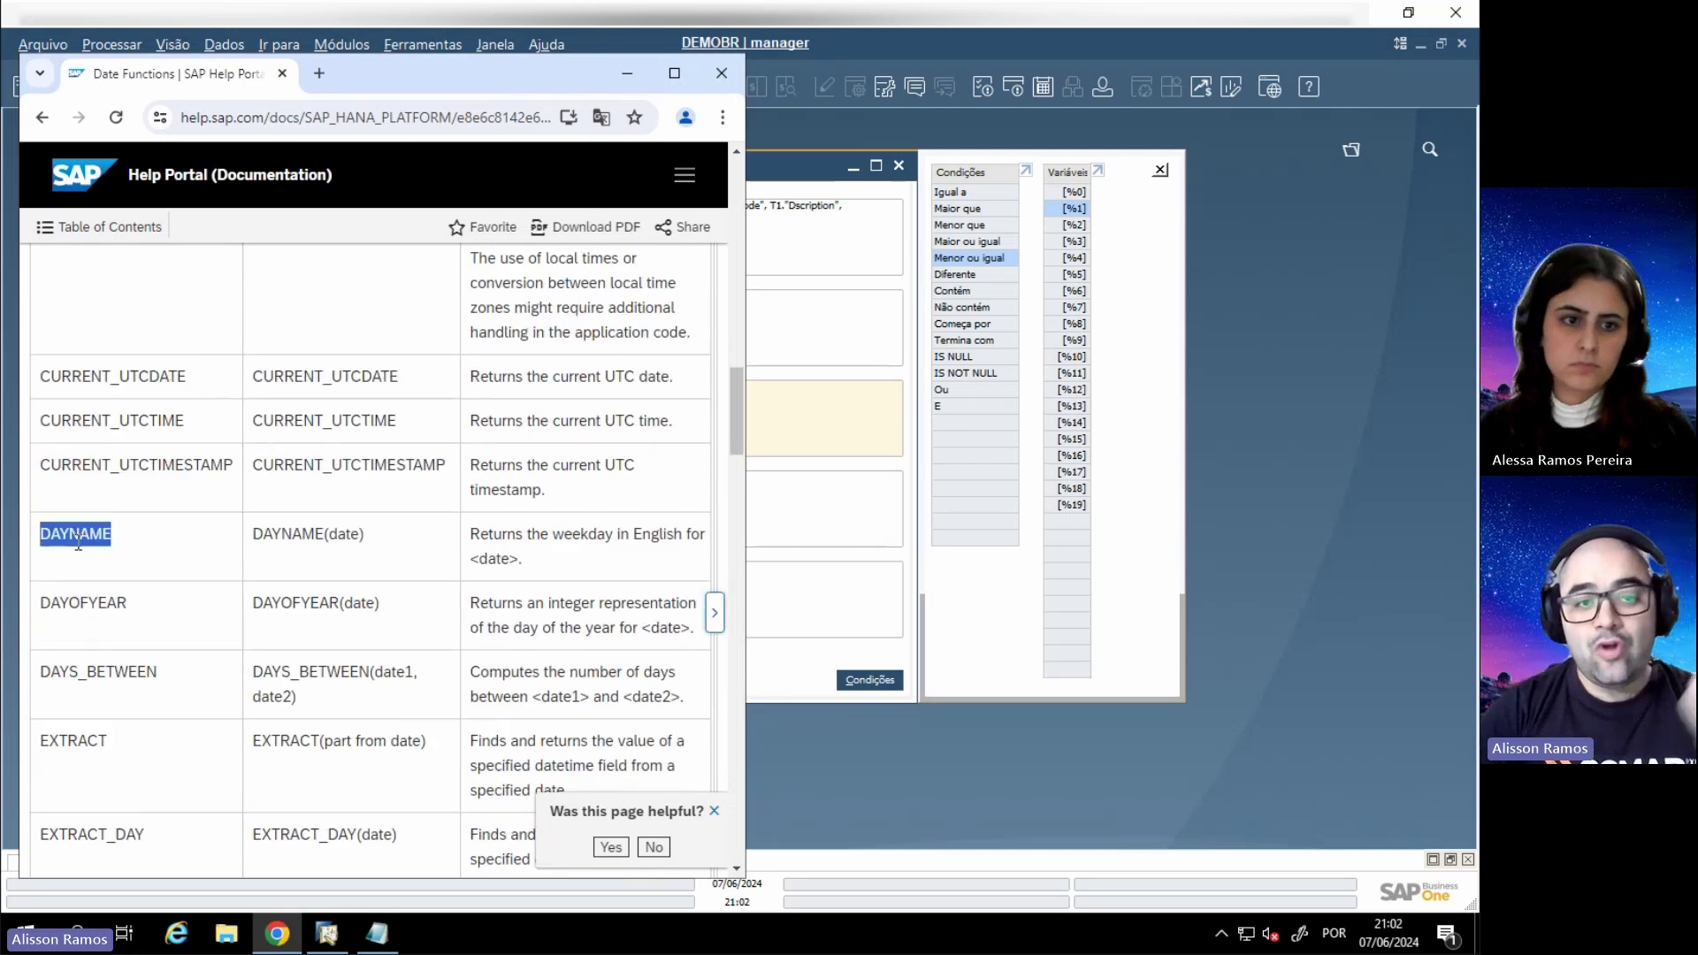
double_click(82, 608)
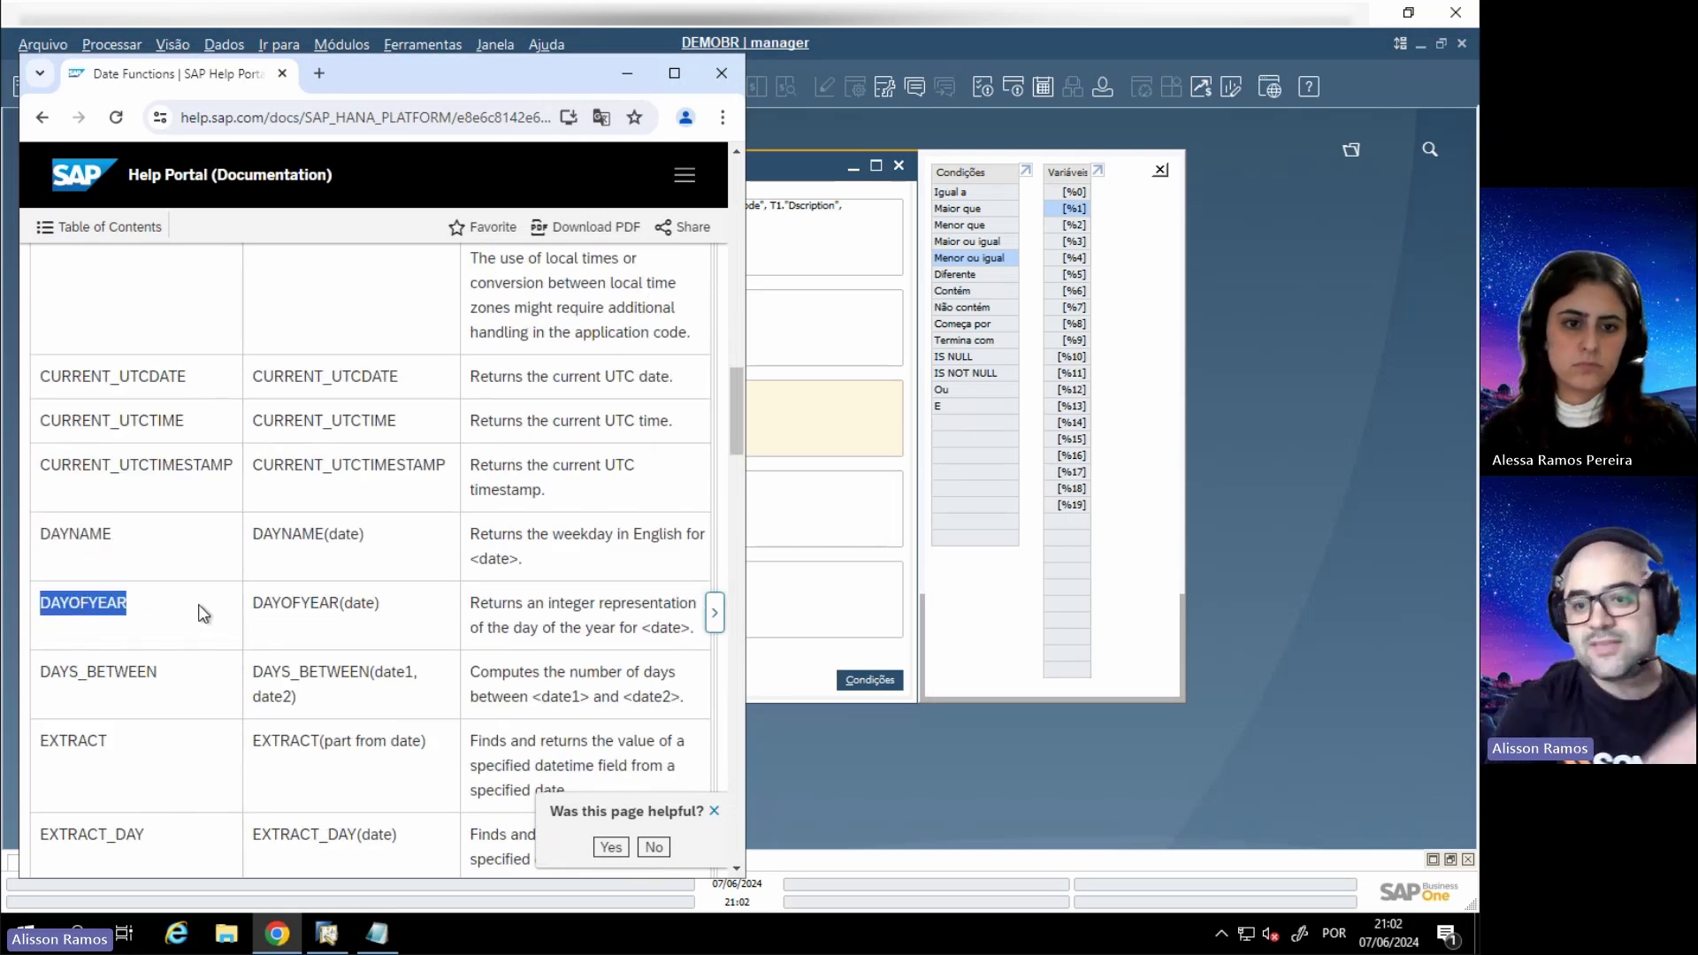
Return to the SAP Business One query generator and add T1."ShipDate" to the Ordenar por clause
left_click(624, 88)
left_click(666, 417)
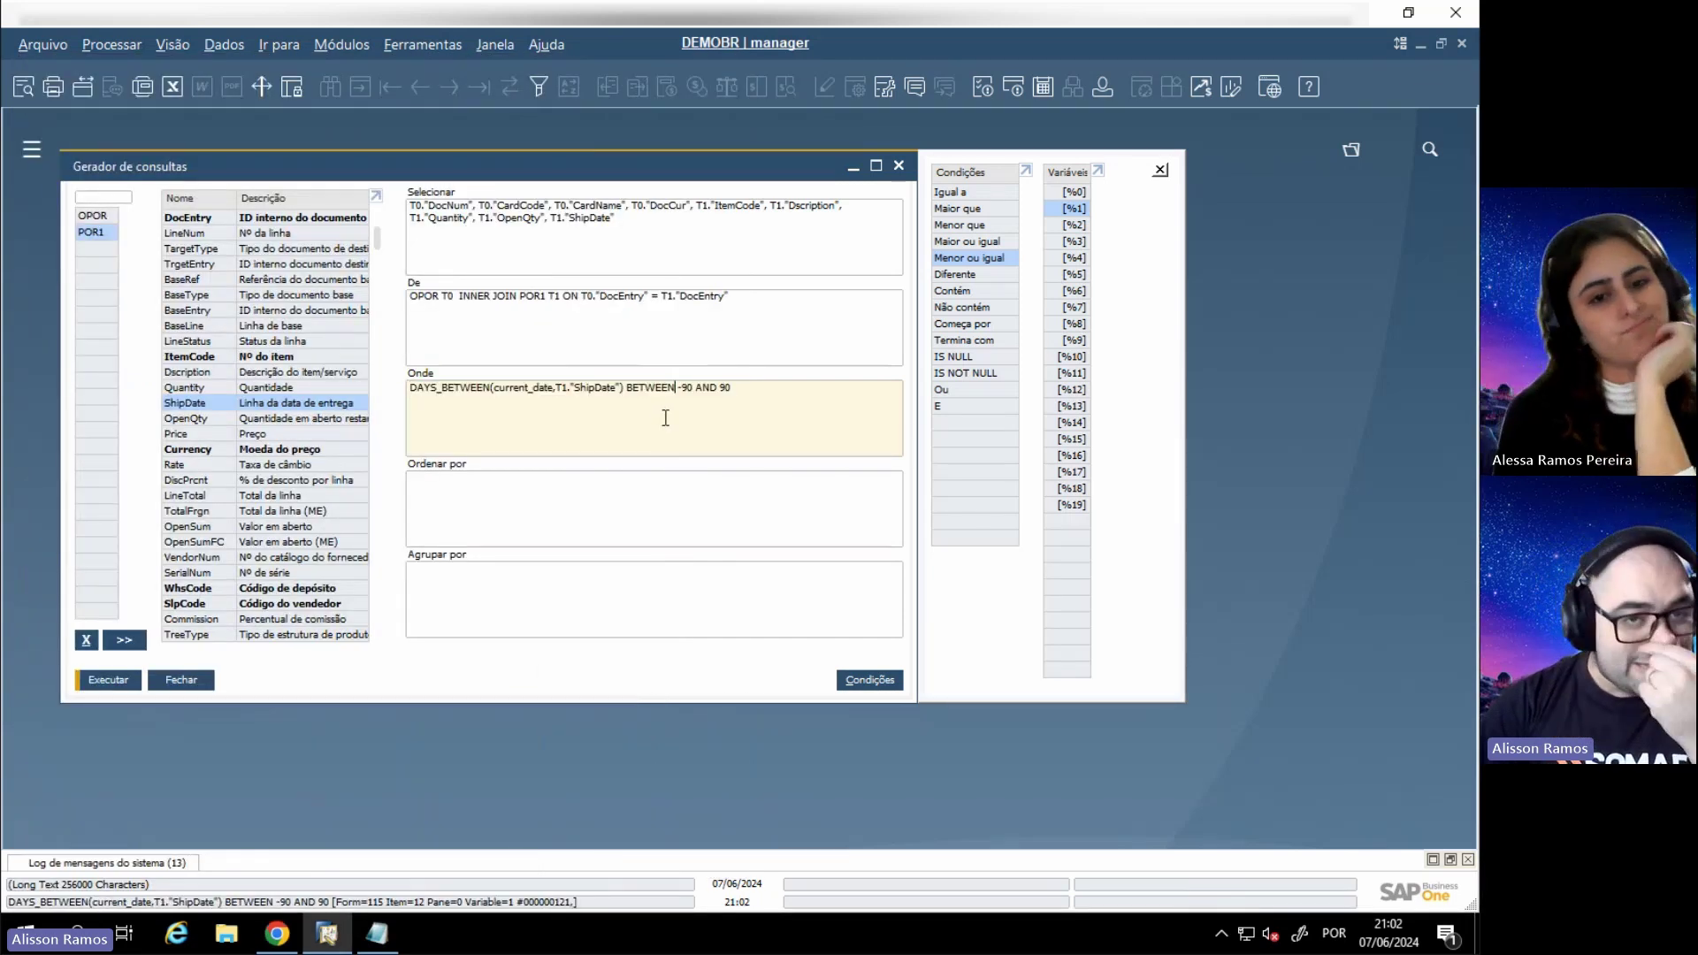
left_click_drag(678, 390, 762, 396)
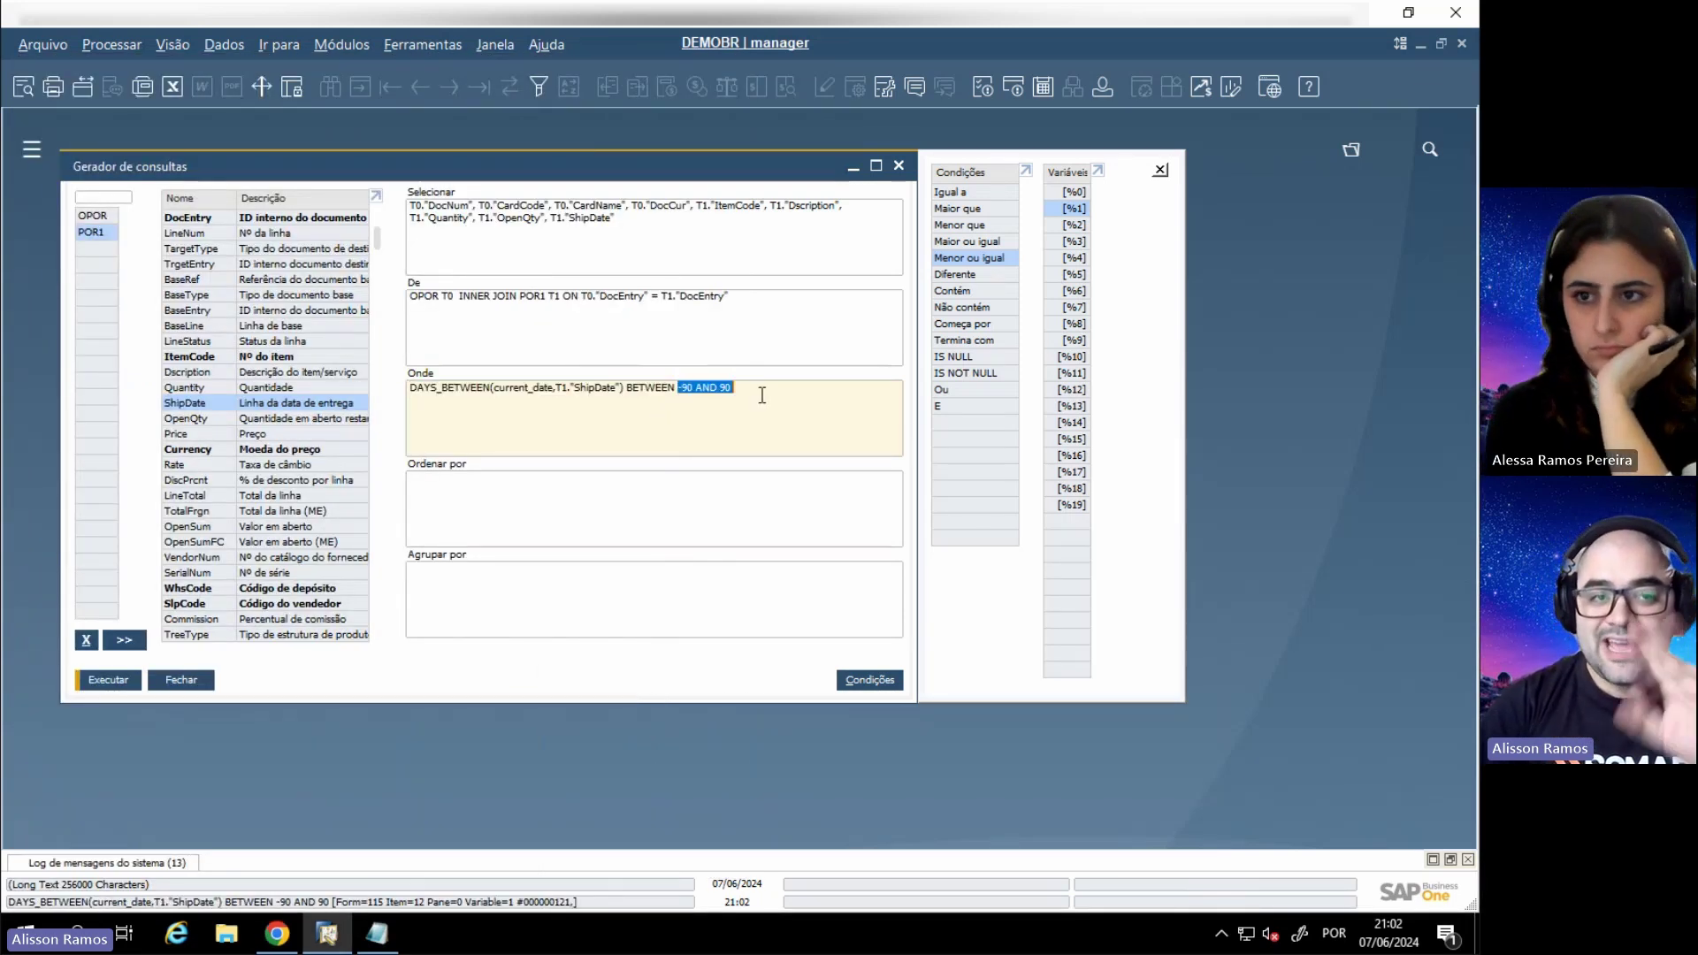
left_click(698, 403)
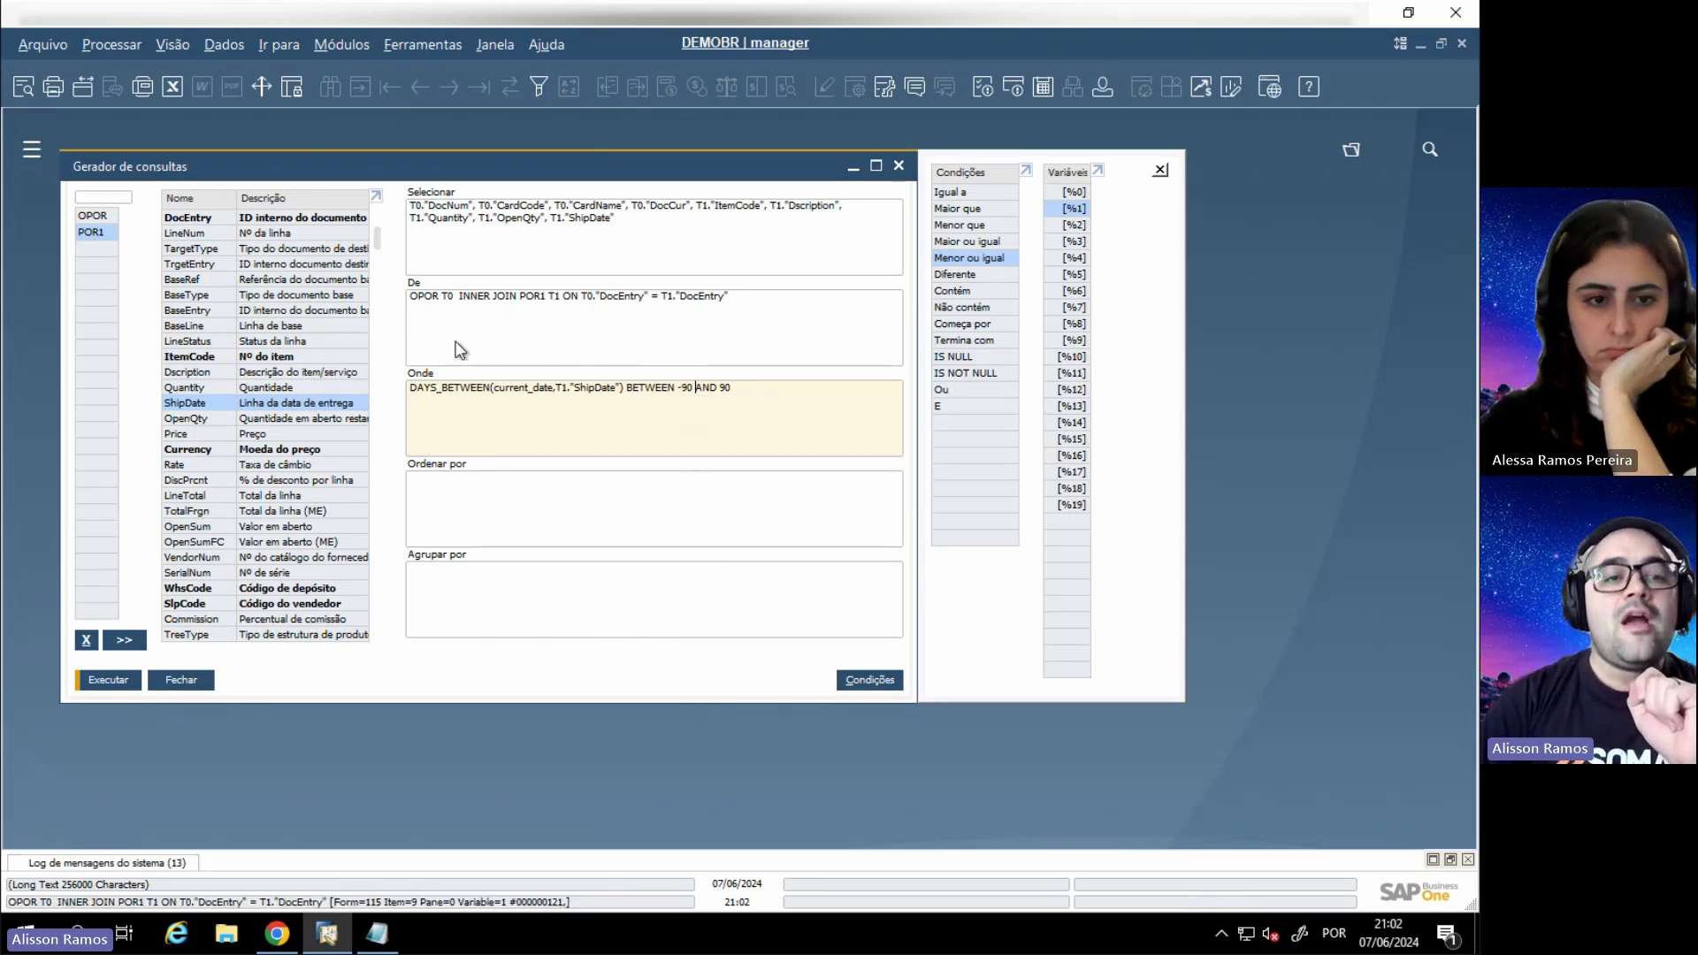
left_click(437, 475)
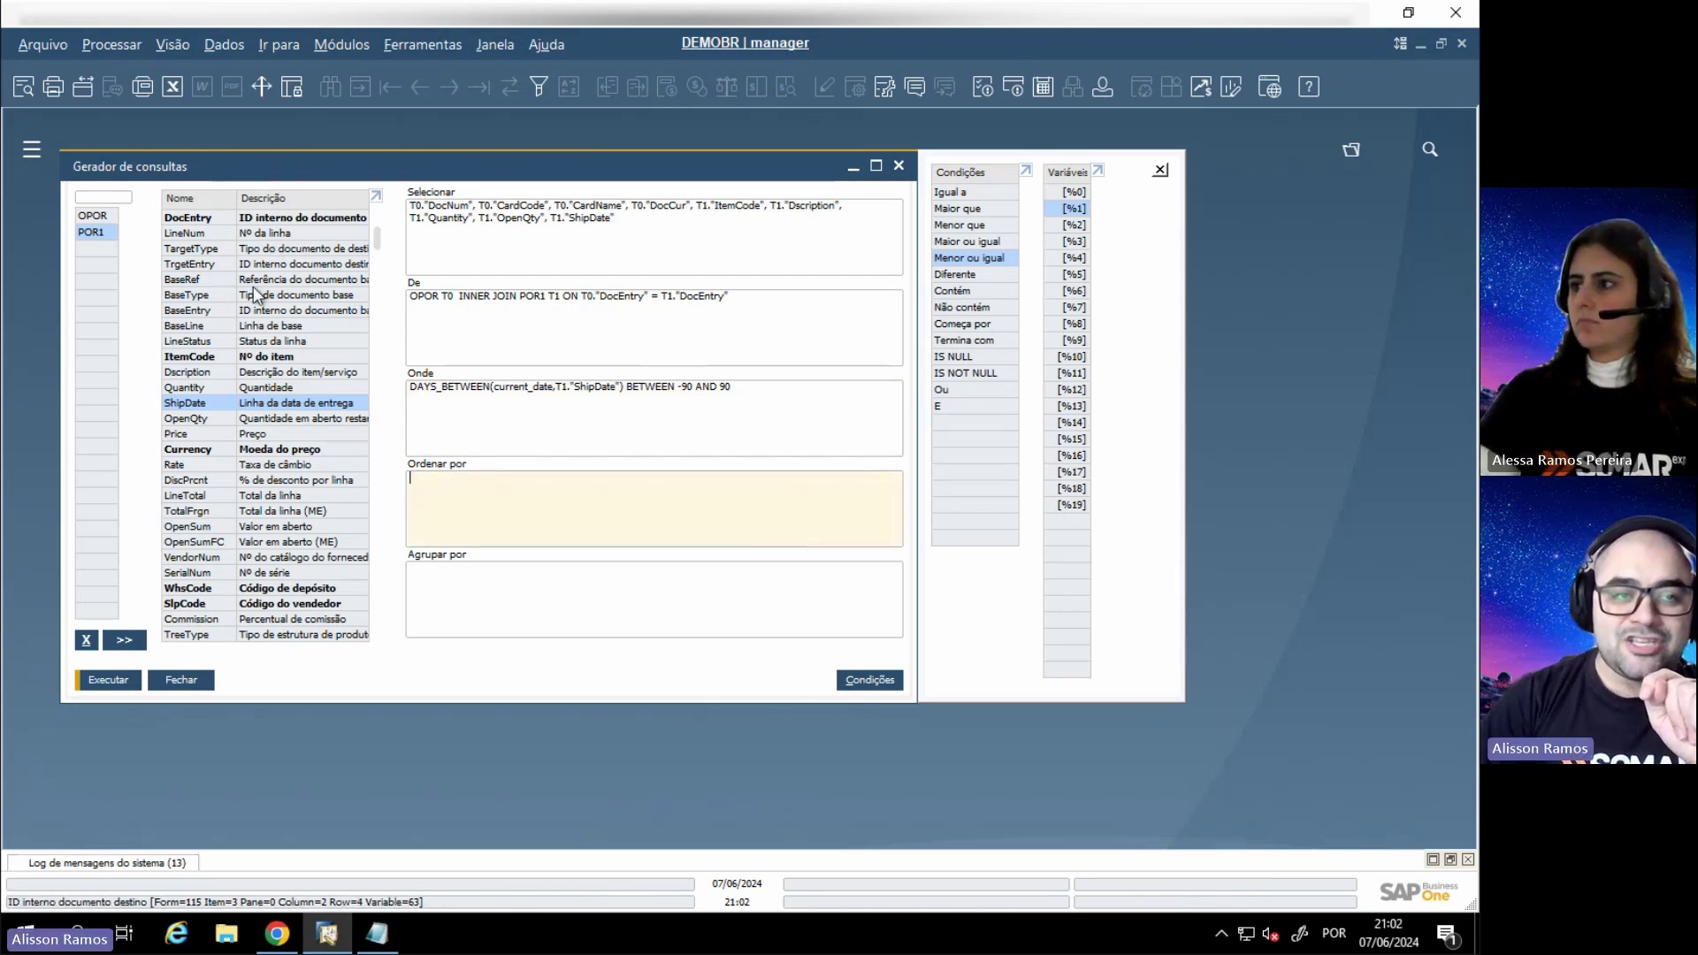
double_click(320, 408)
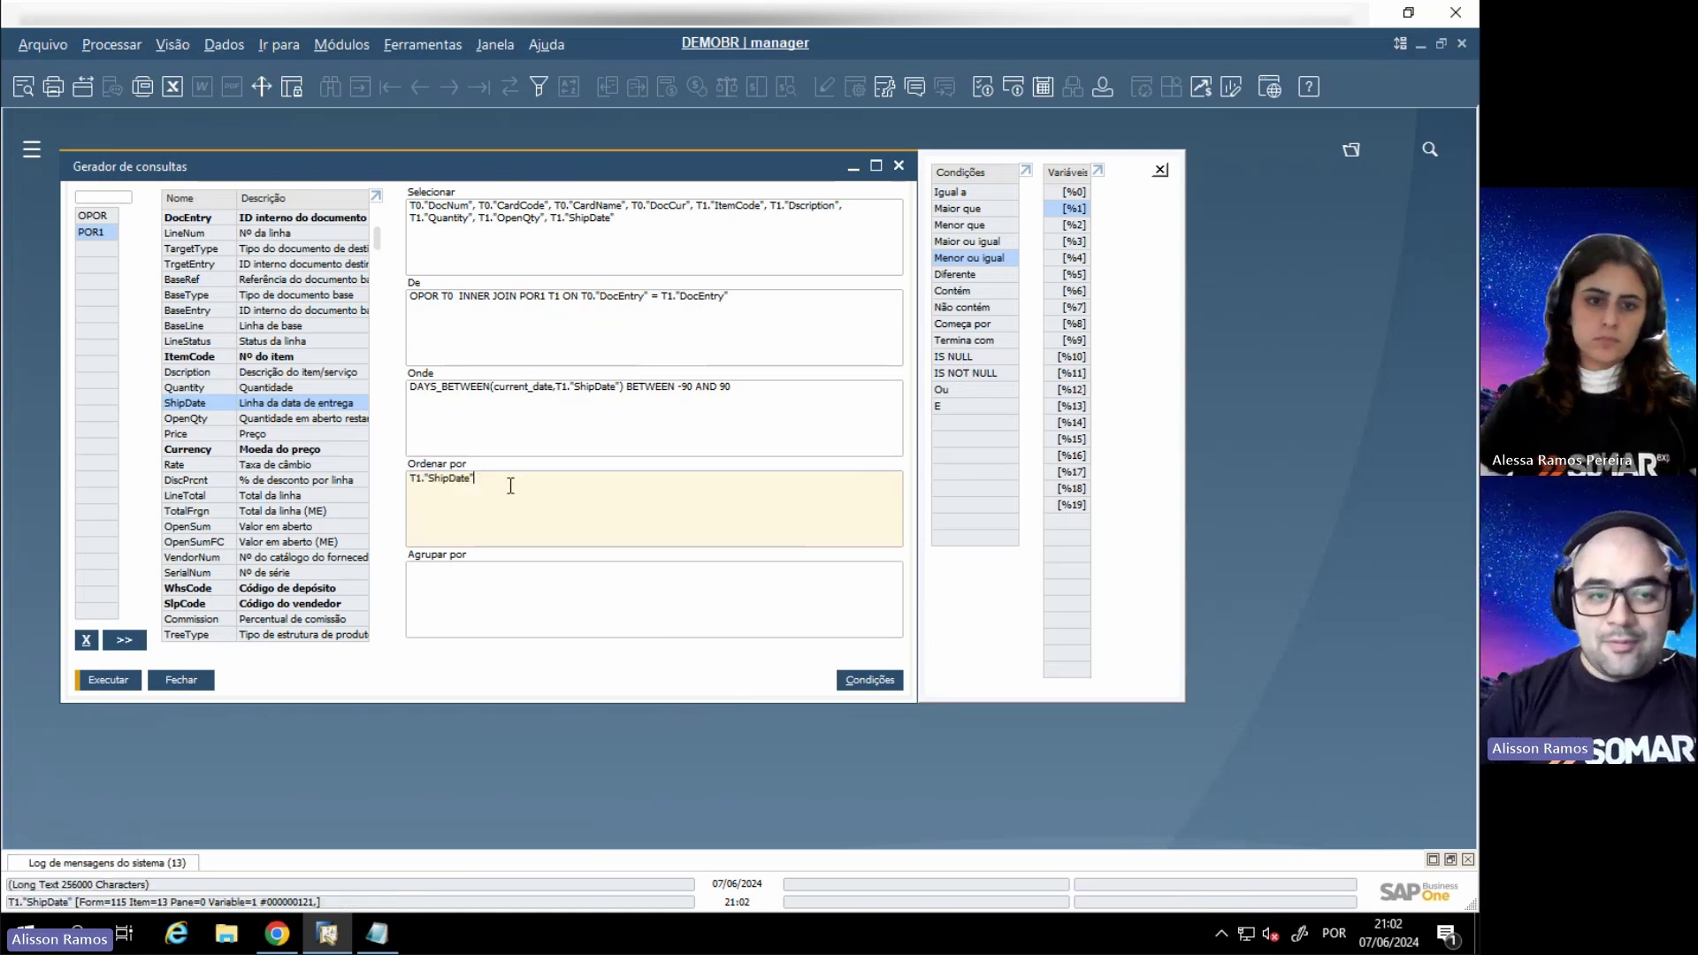
Review the query's Agrupar por, Selecionar and De clauses
left_click(509, 614)
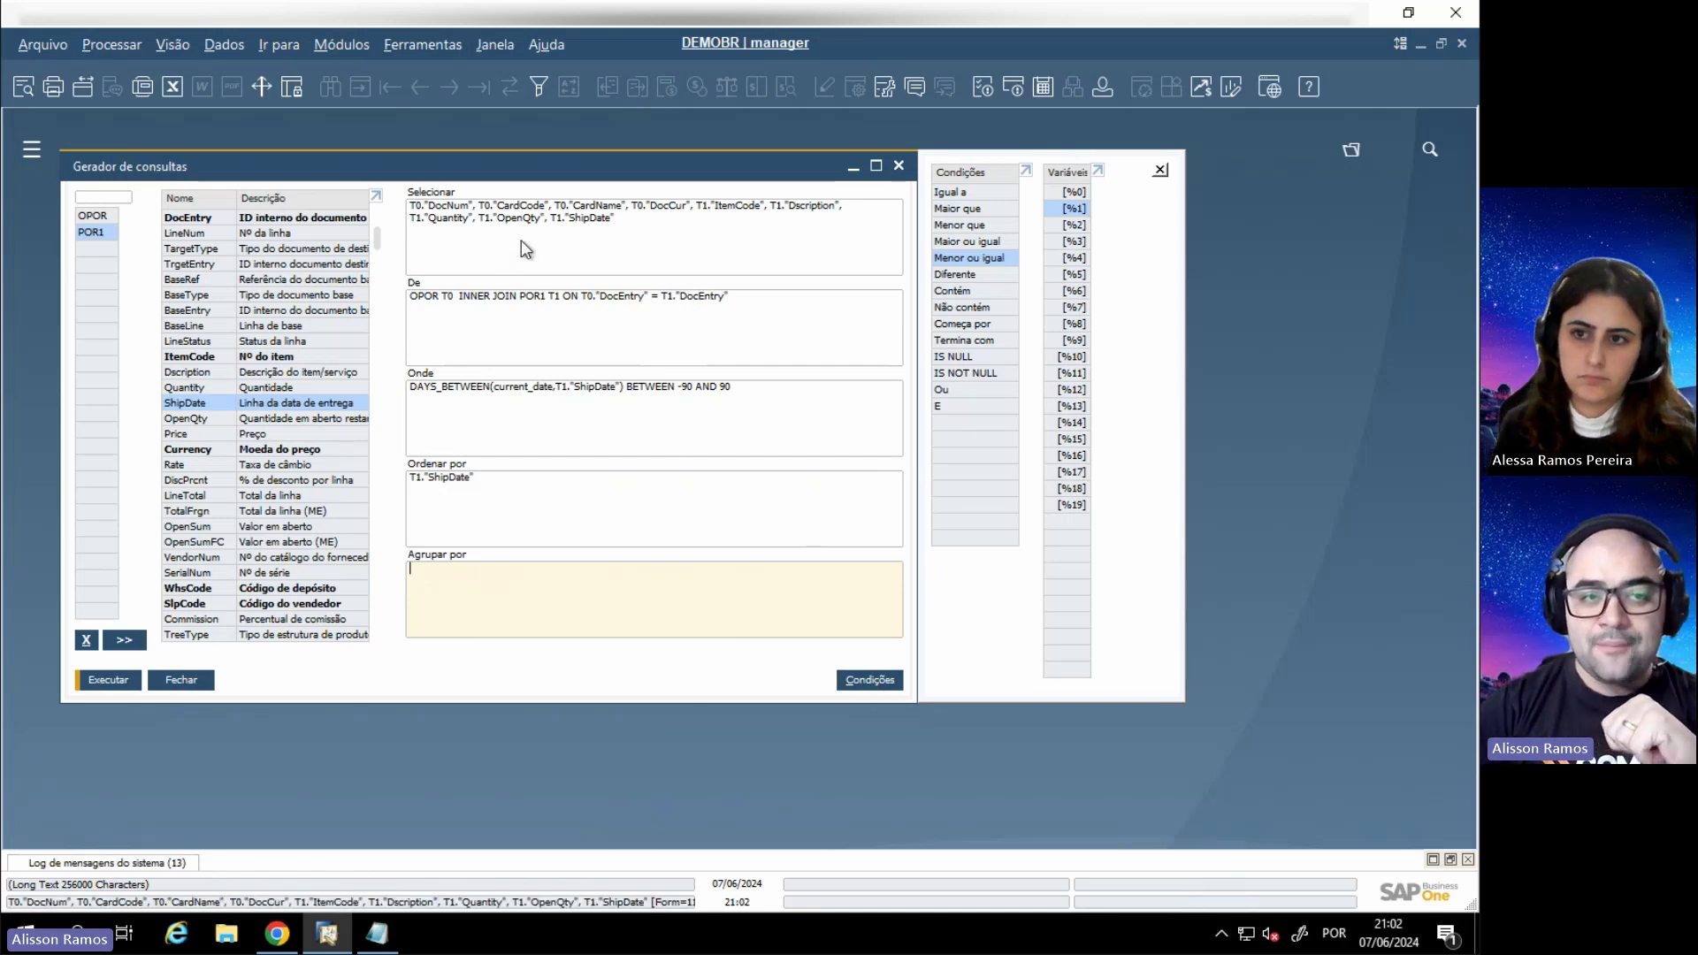
left_click(654, 225)
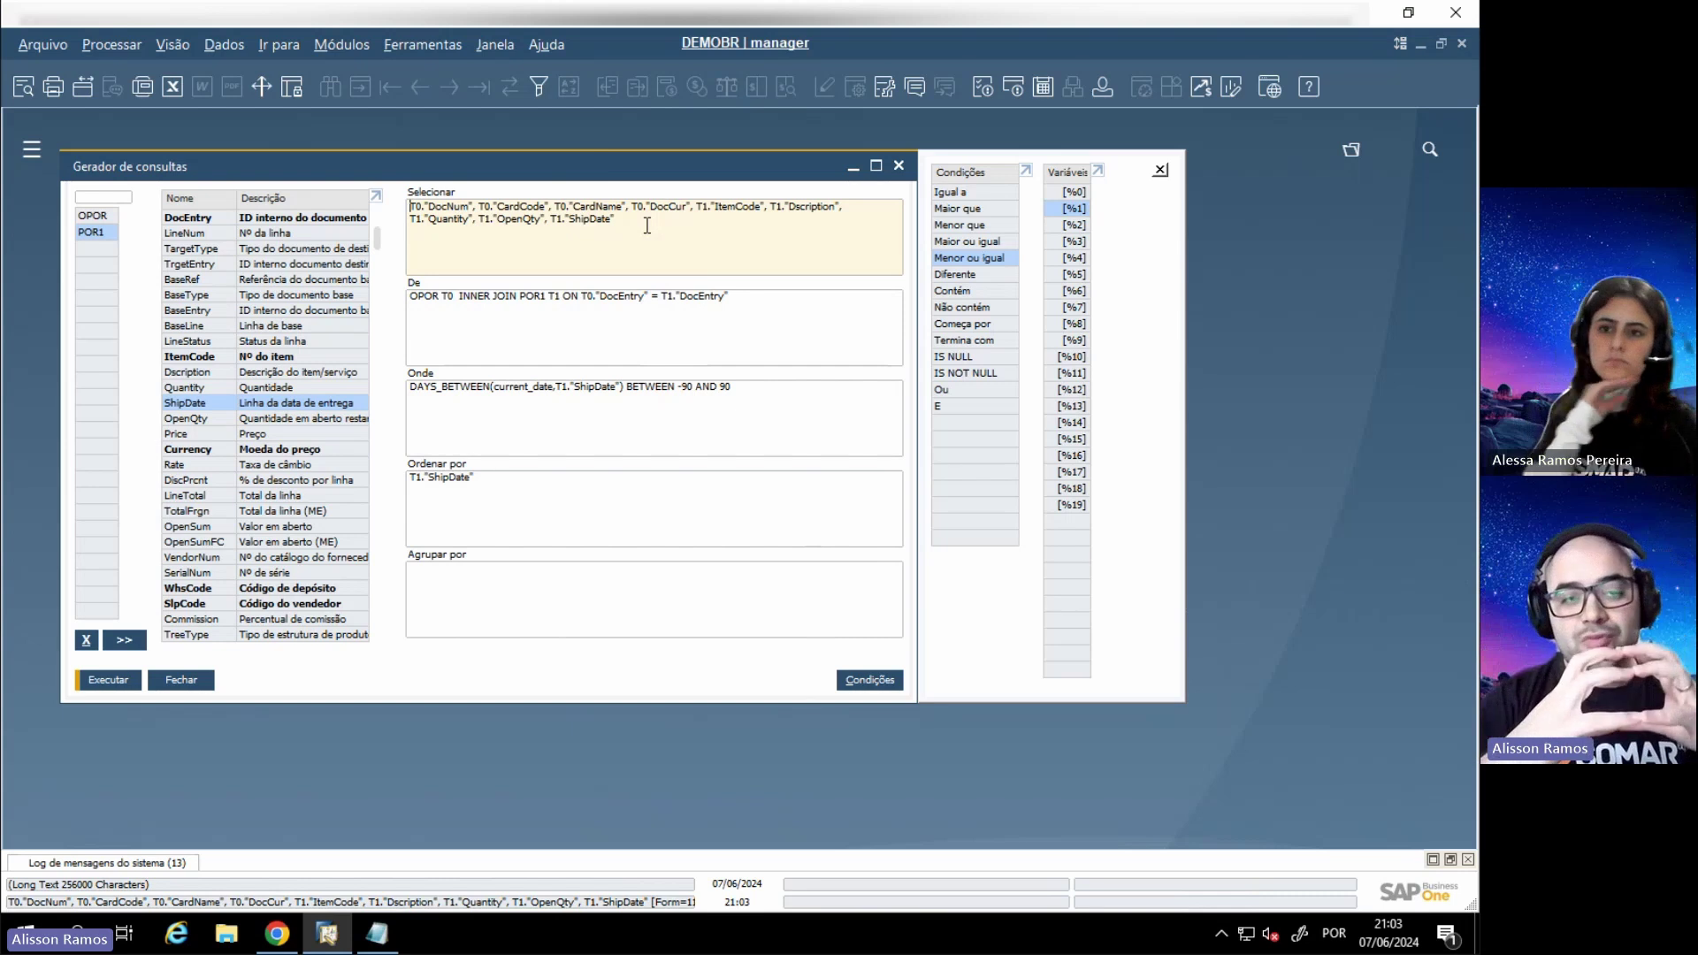
left_click(523, 619)
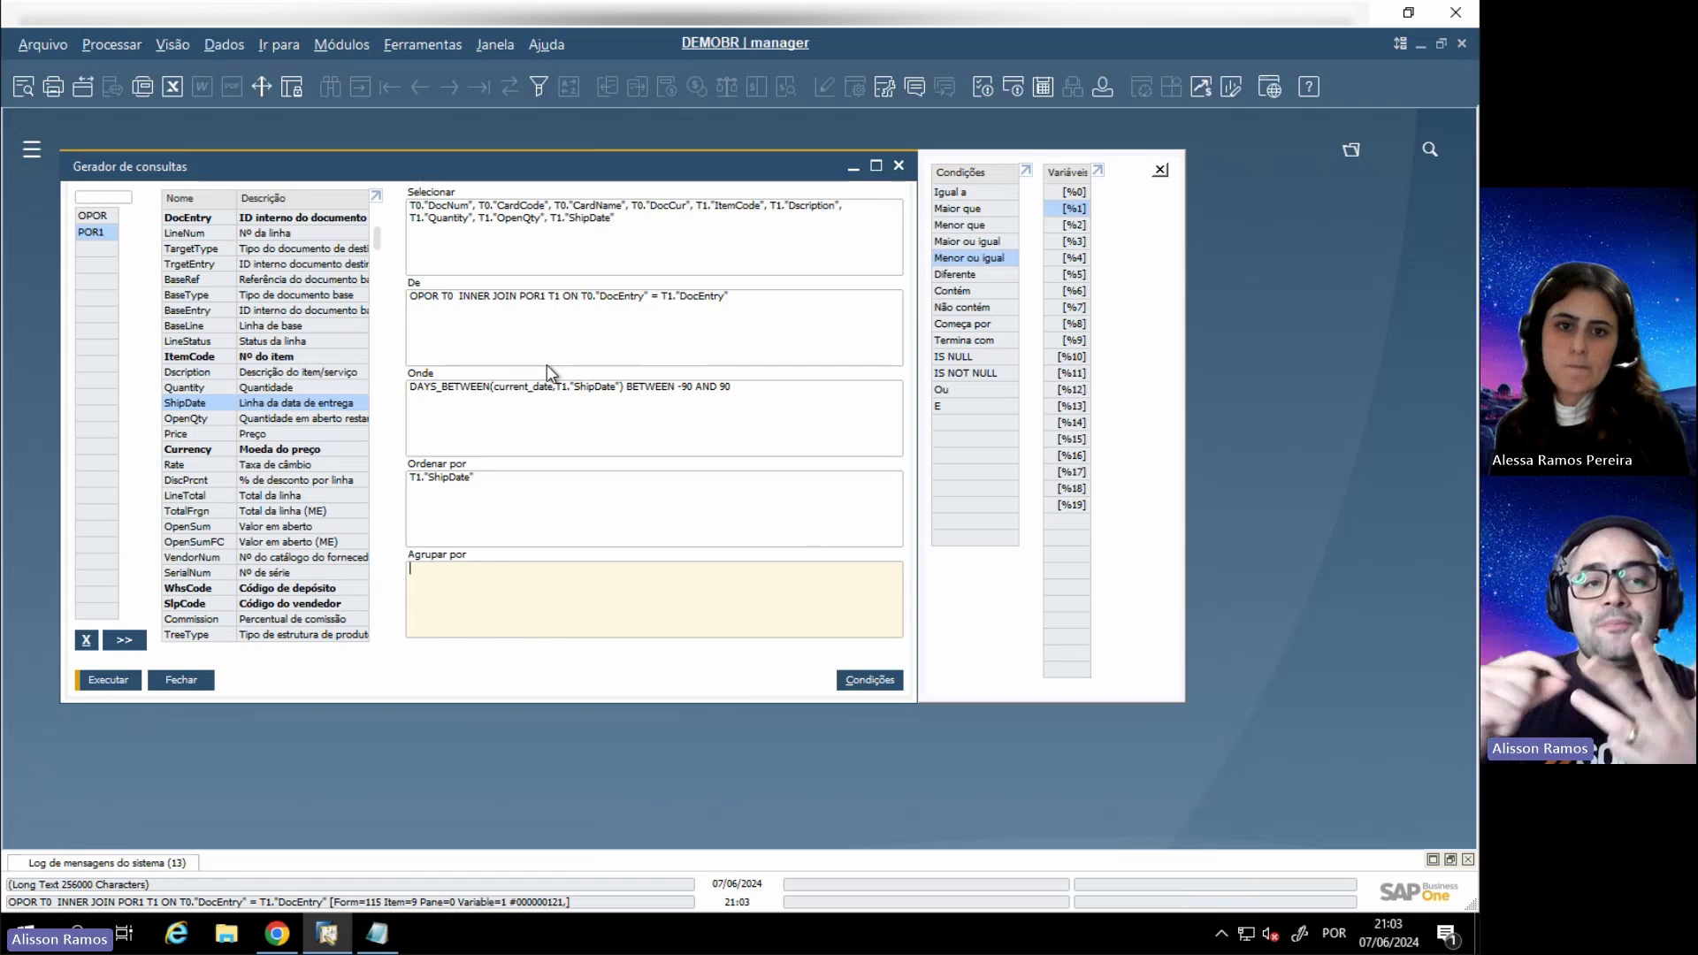
left_click(535, 316)
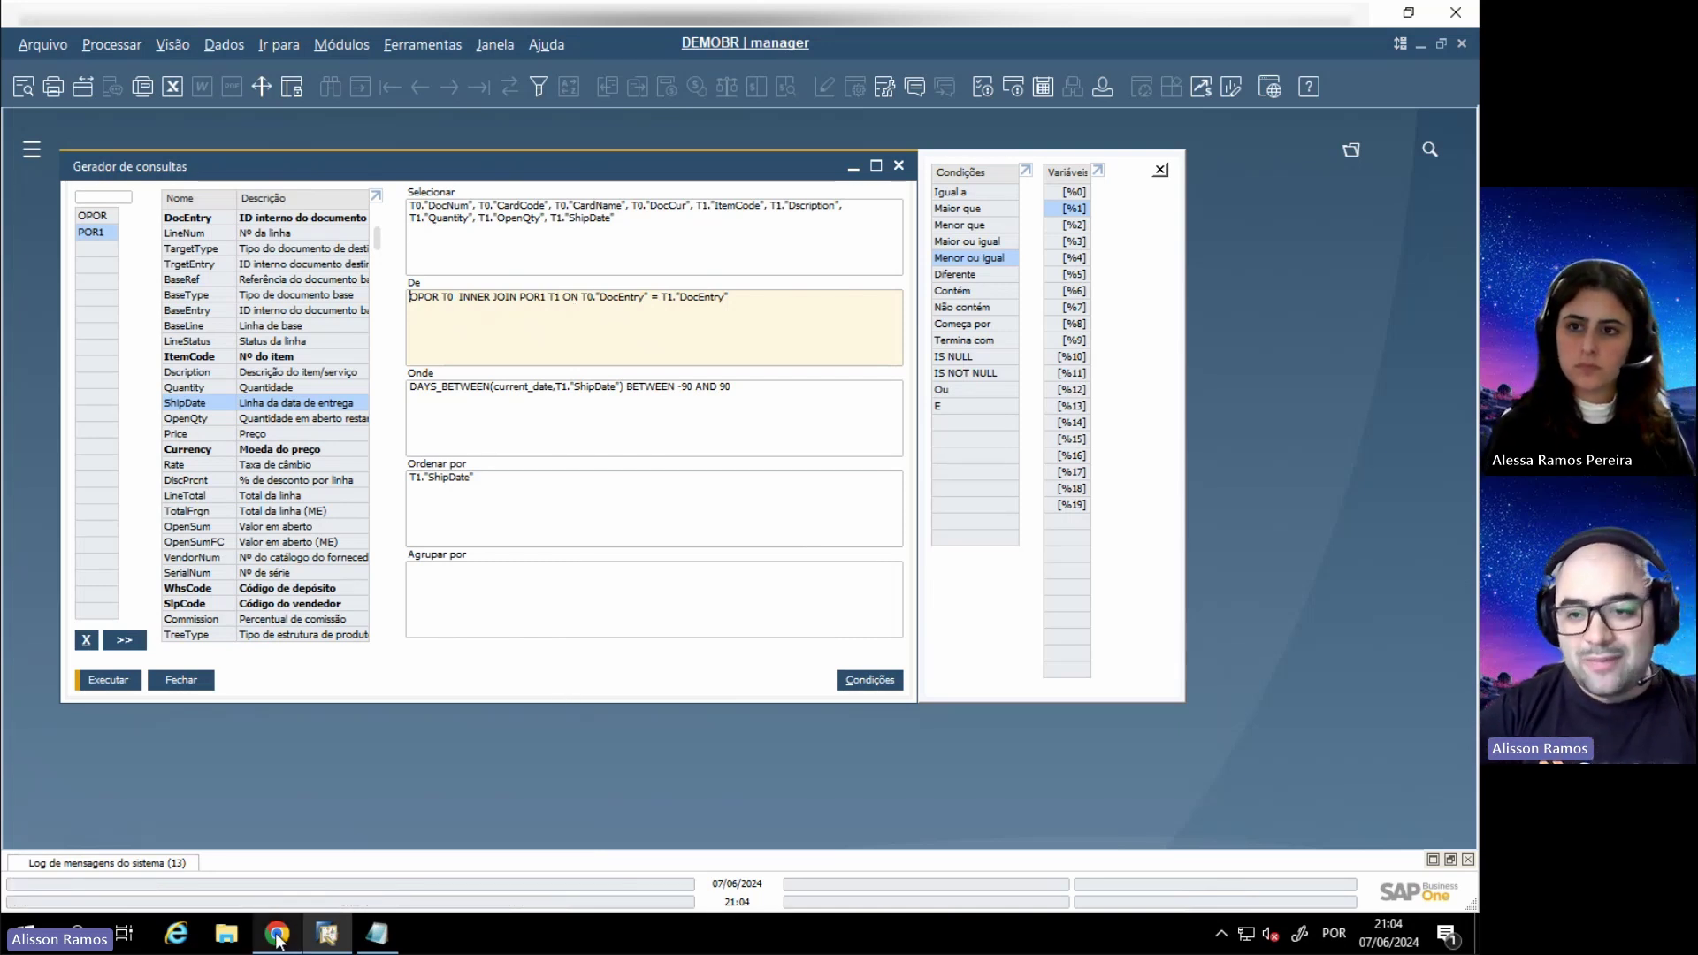
Switch to Google Chrome and search for "opor sap b1" in a new tab
mouse_move(279, 940)
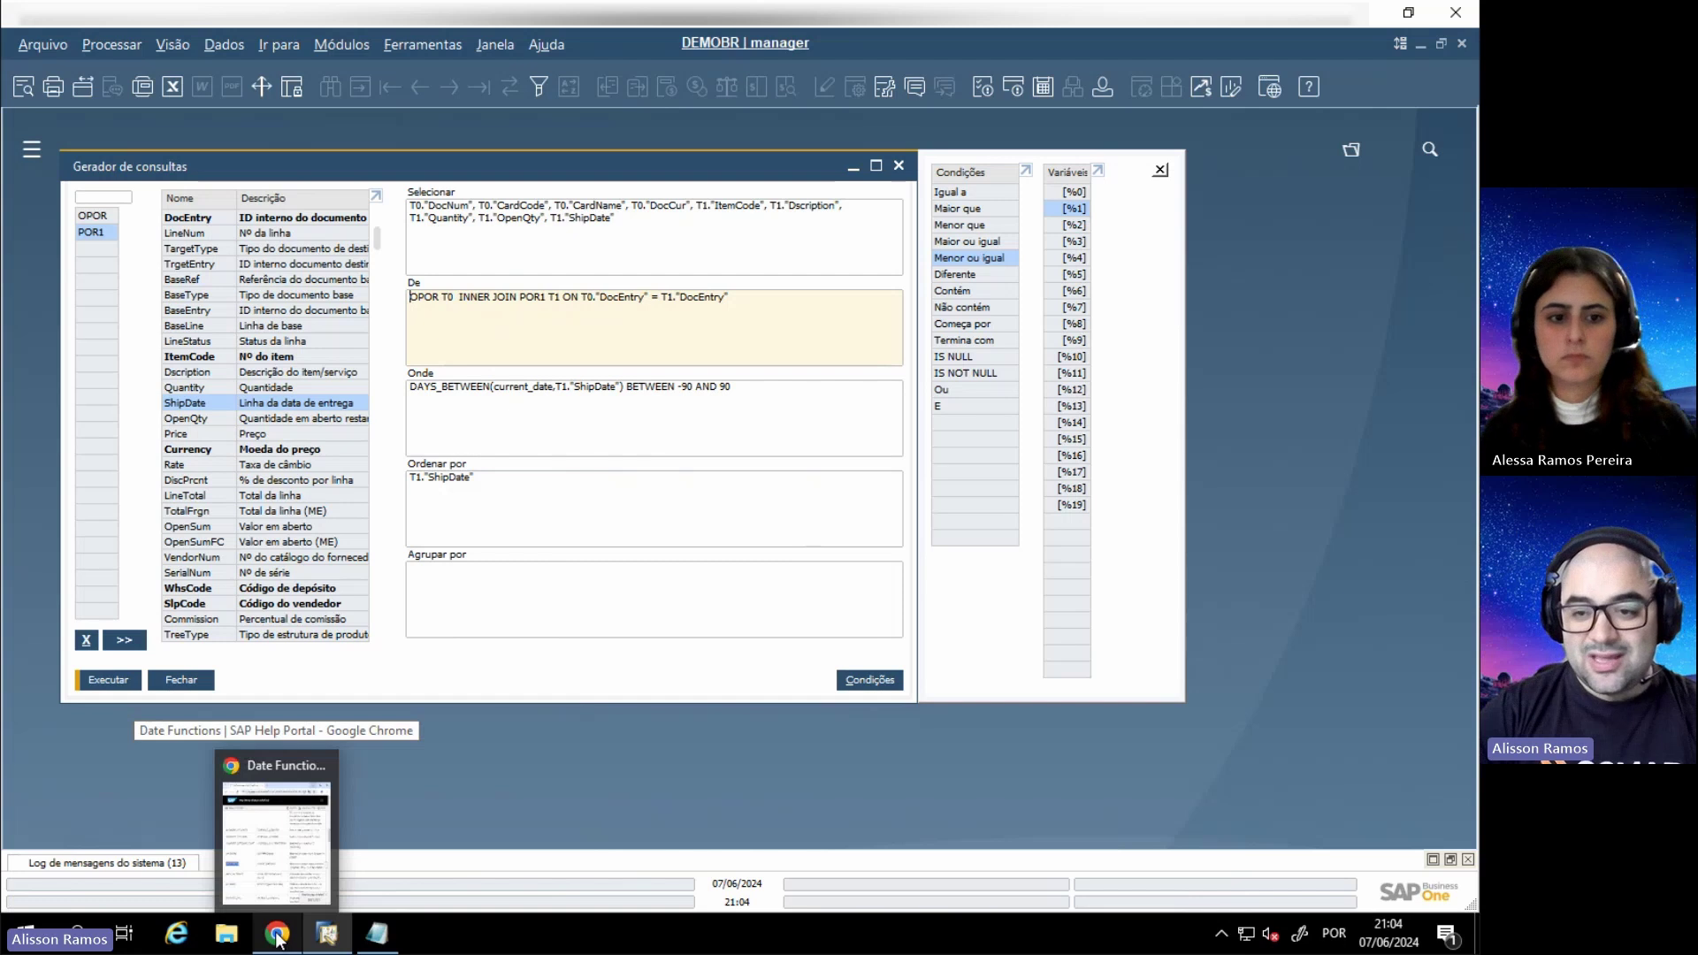
left_click(278, 940)
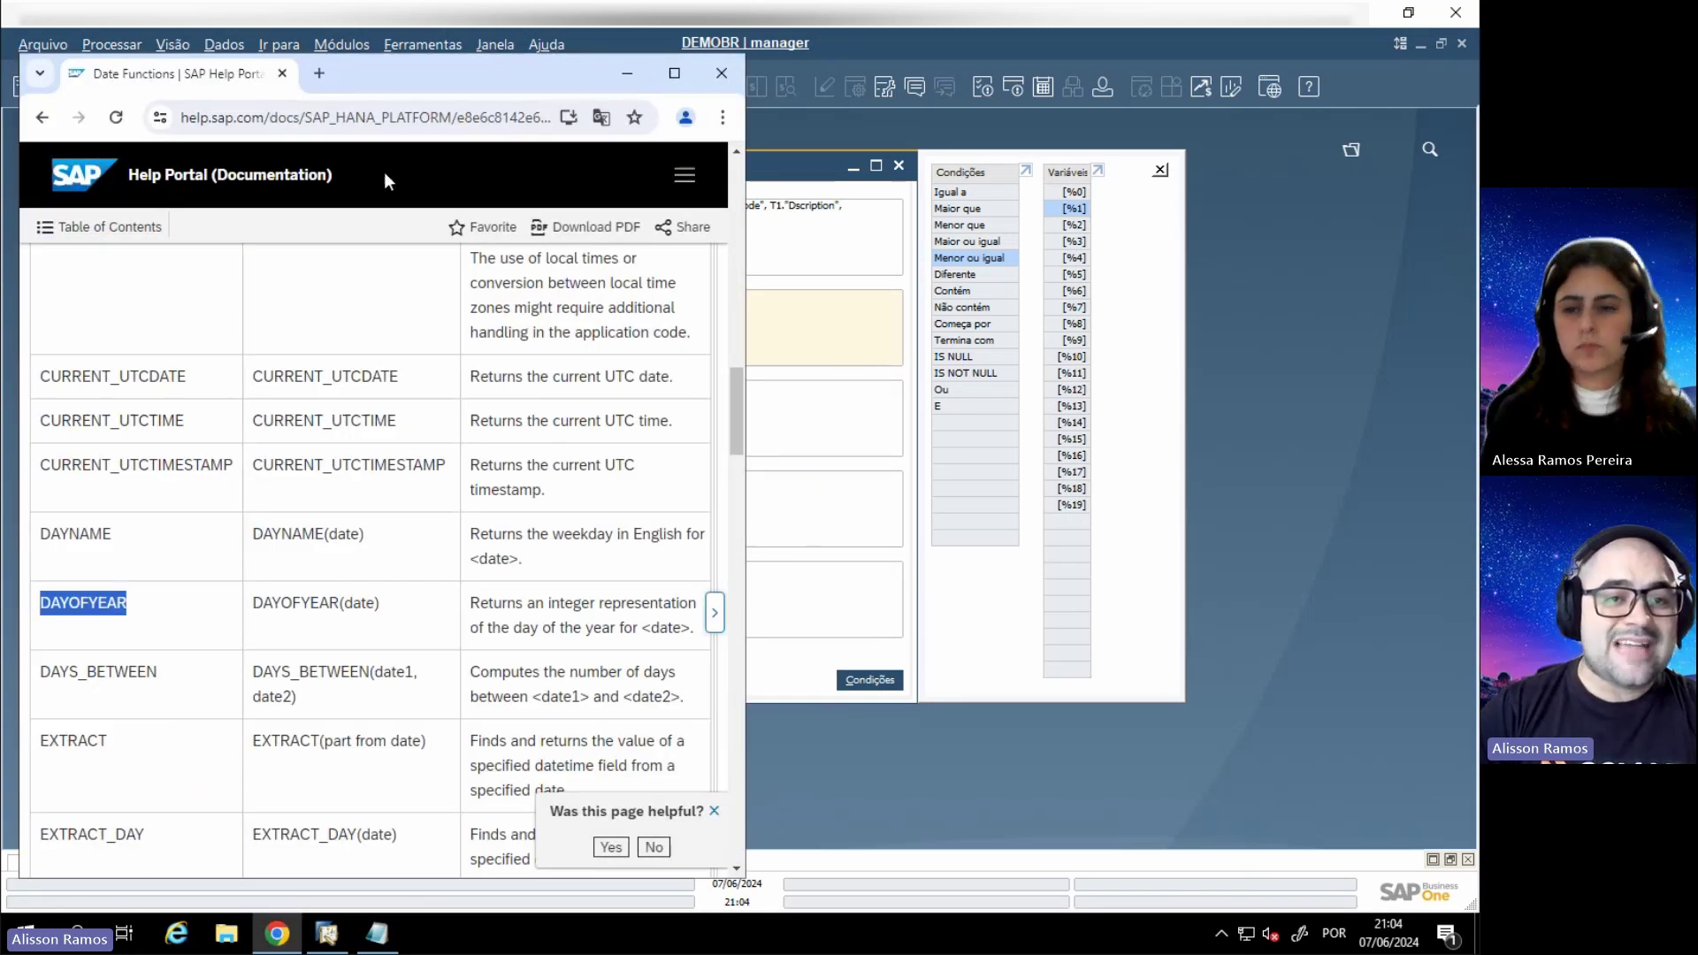
left_click(320, 72)
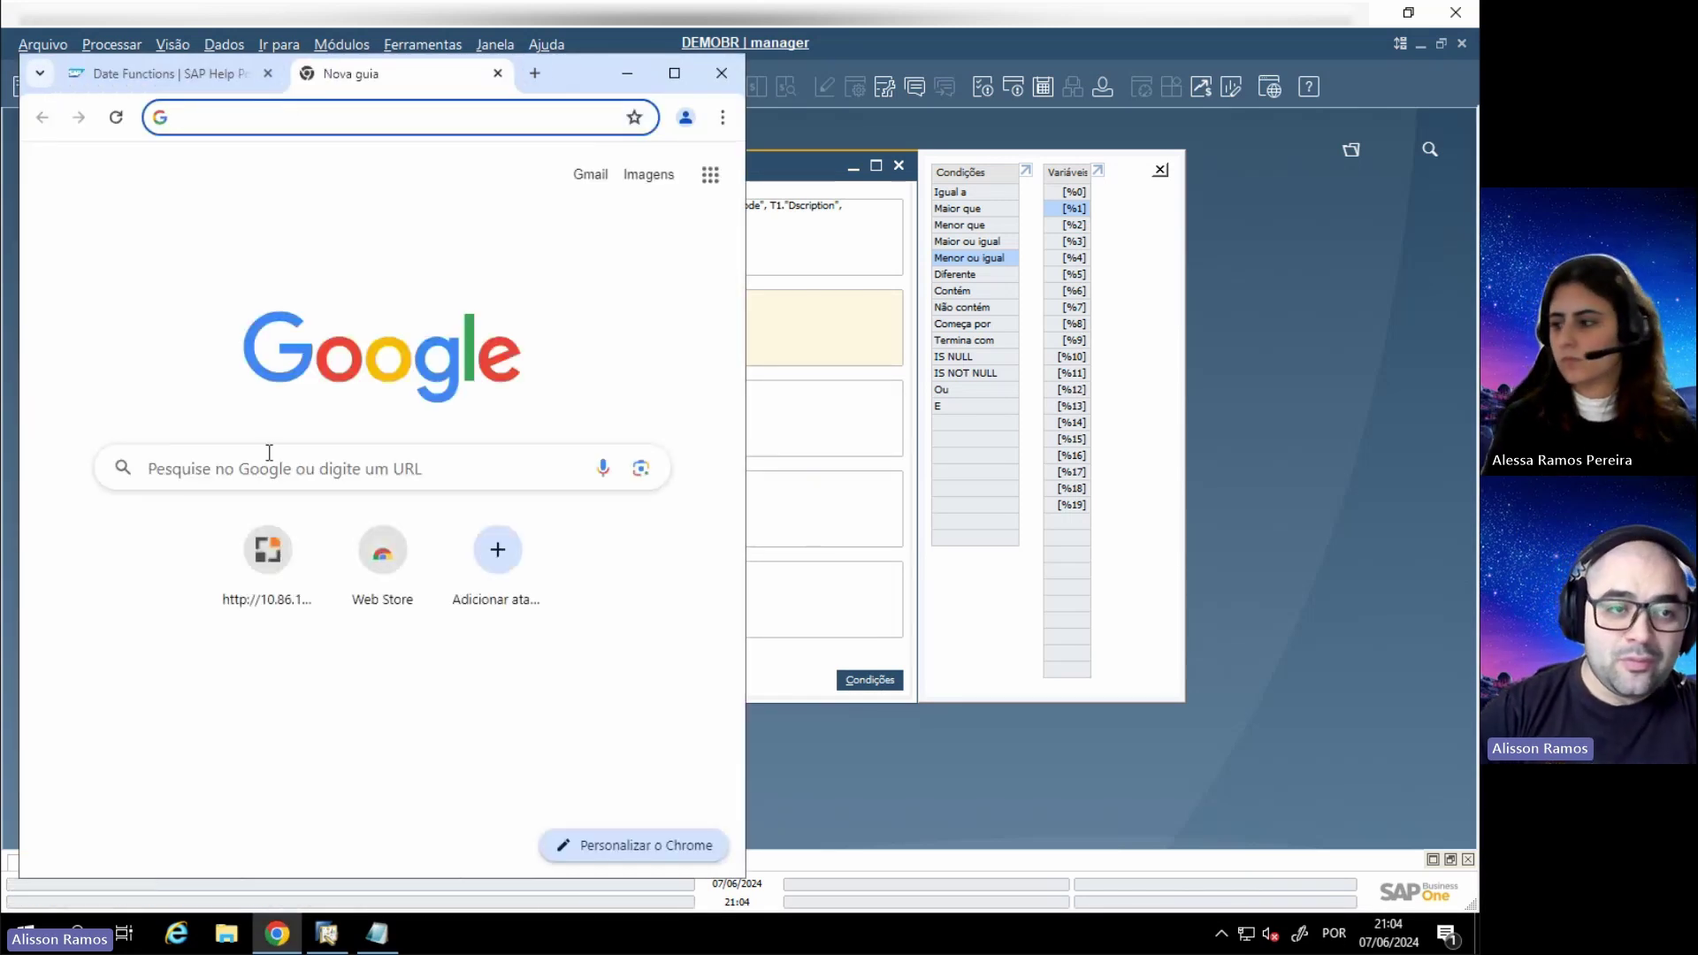
left_click(256, 482)
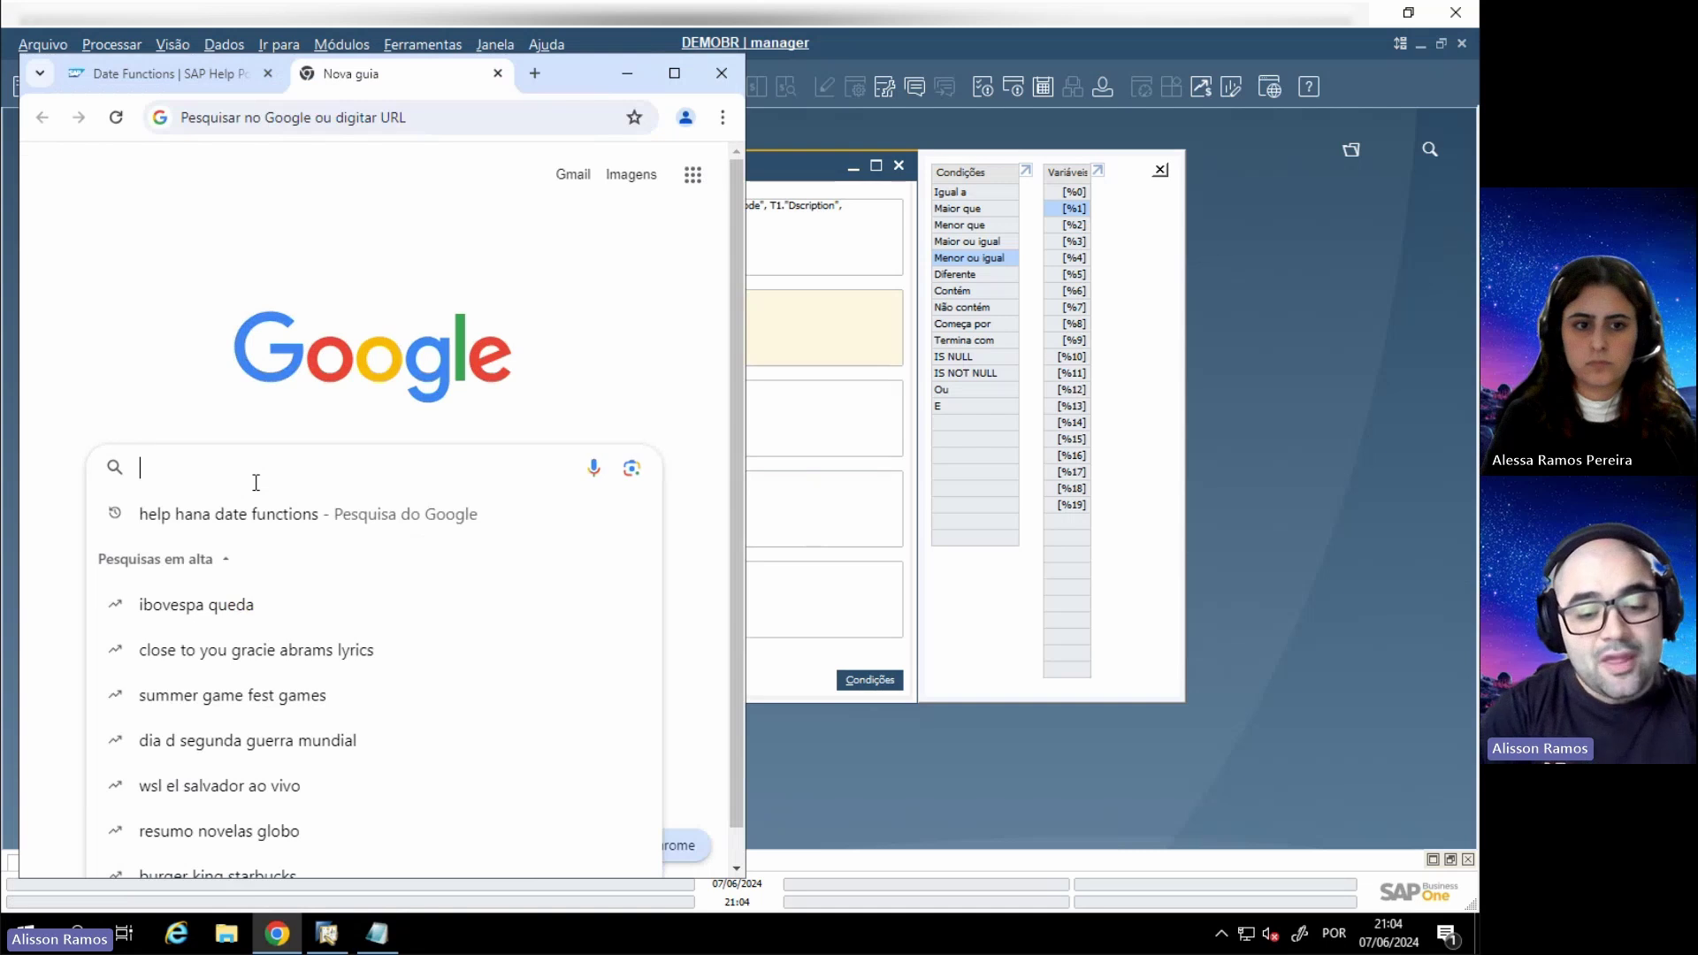
type("OPOR")
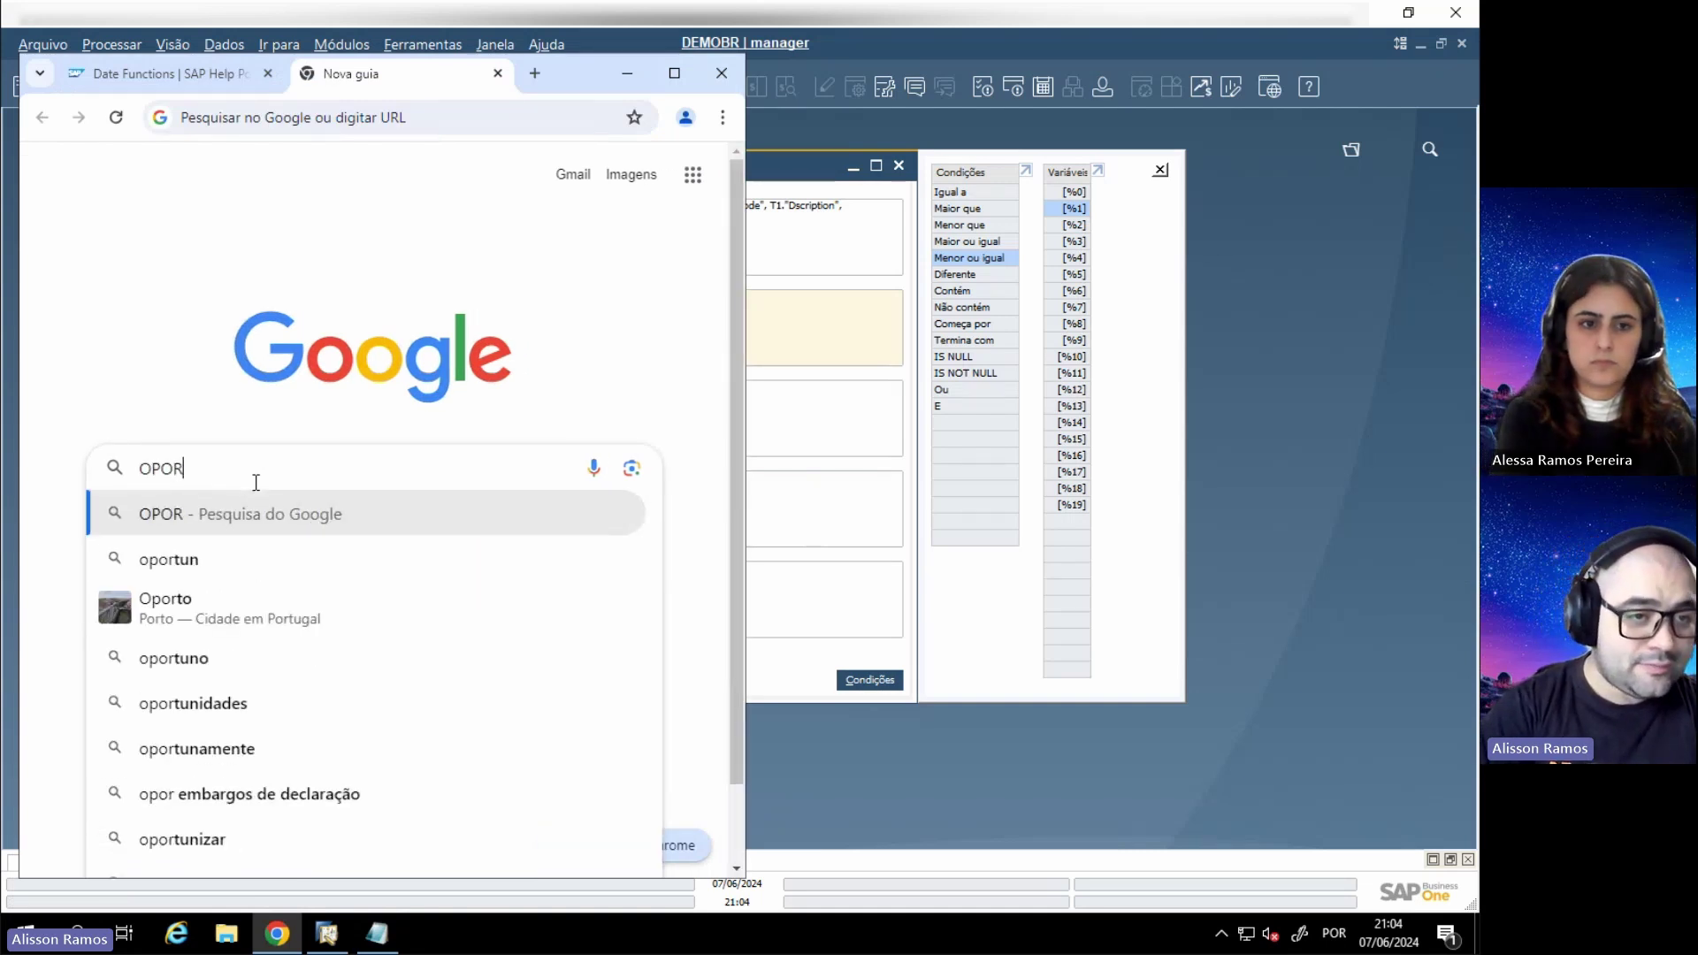
type(" SAP B")
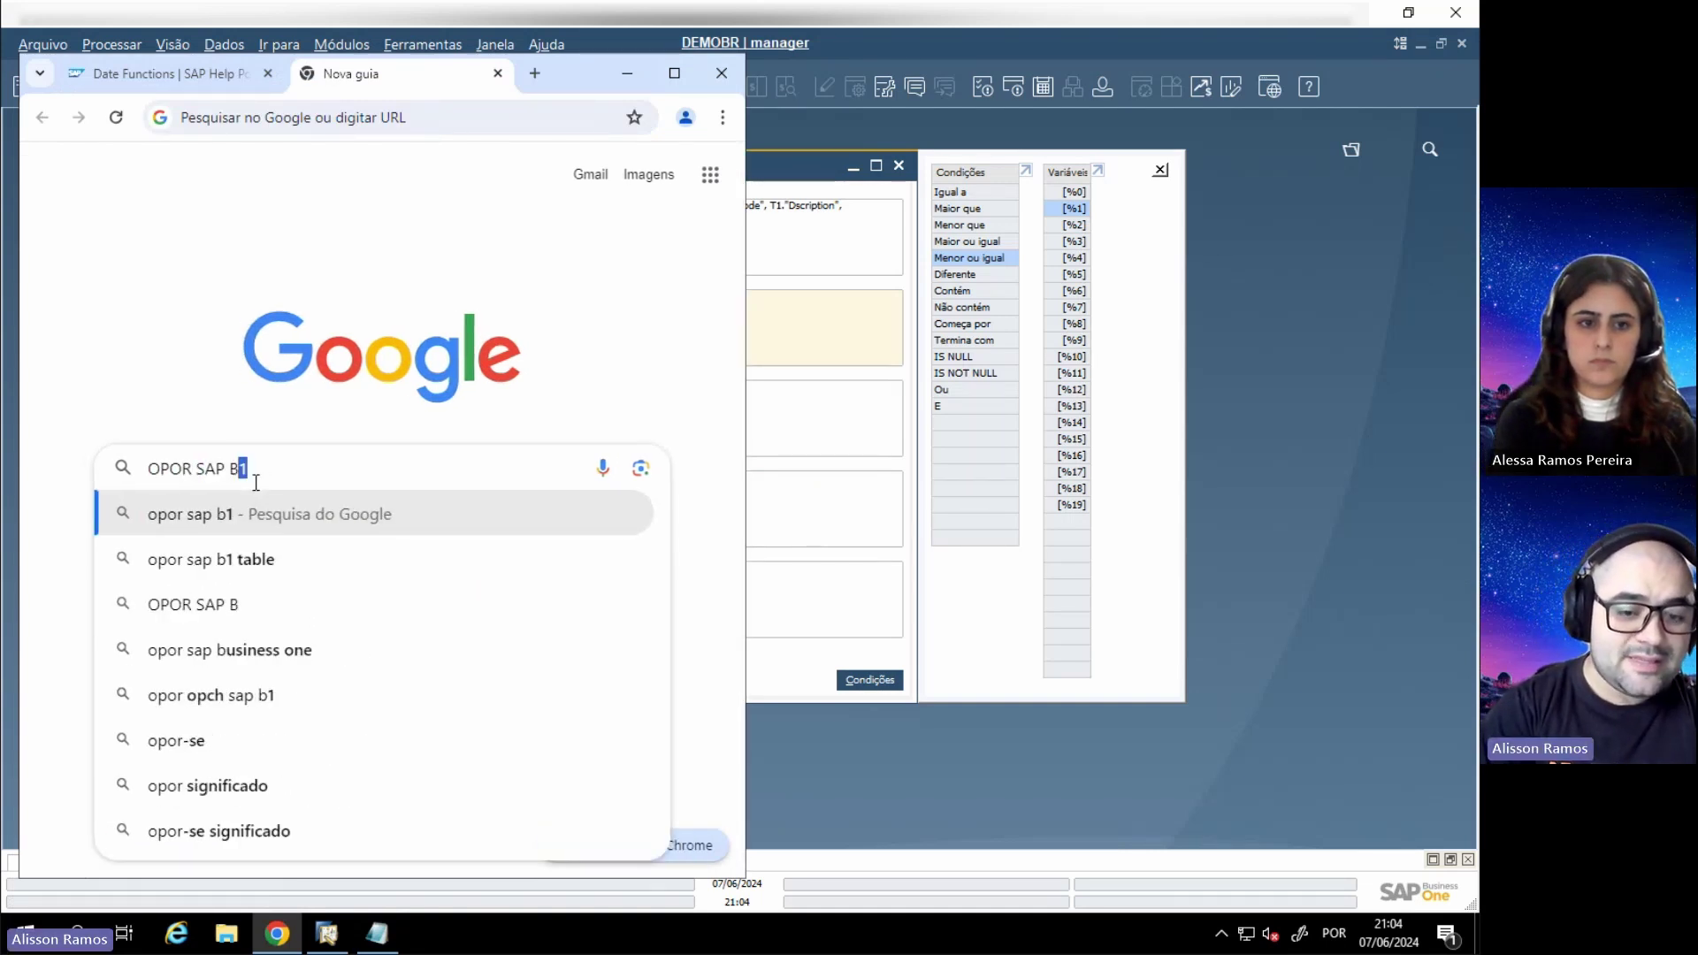
key("Return")
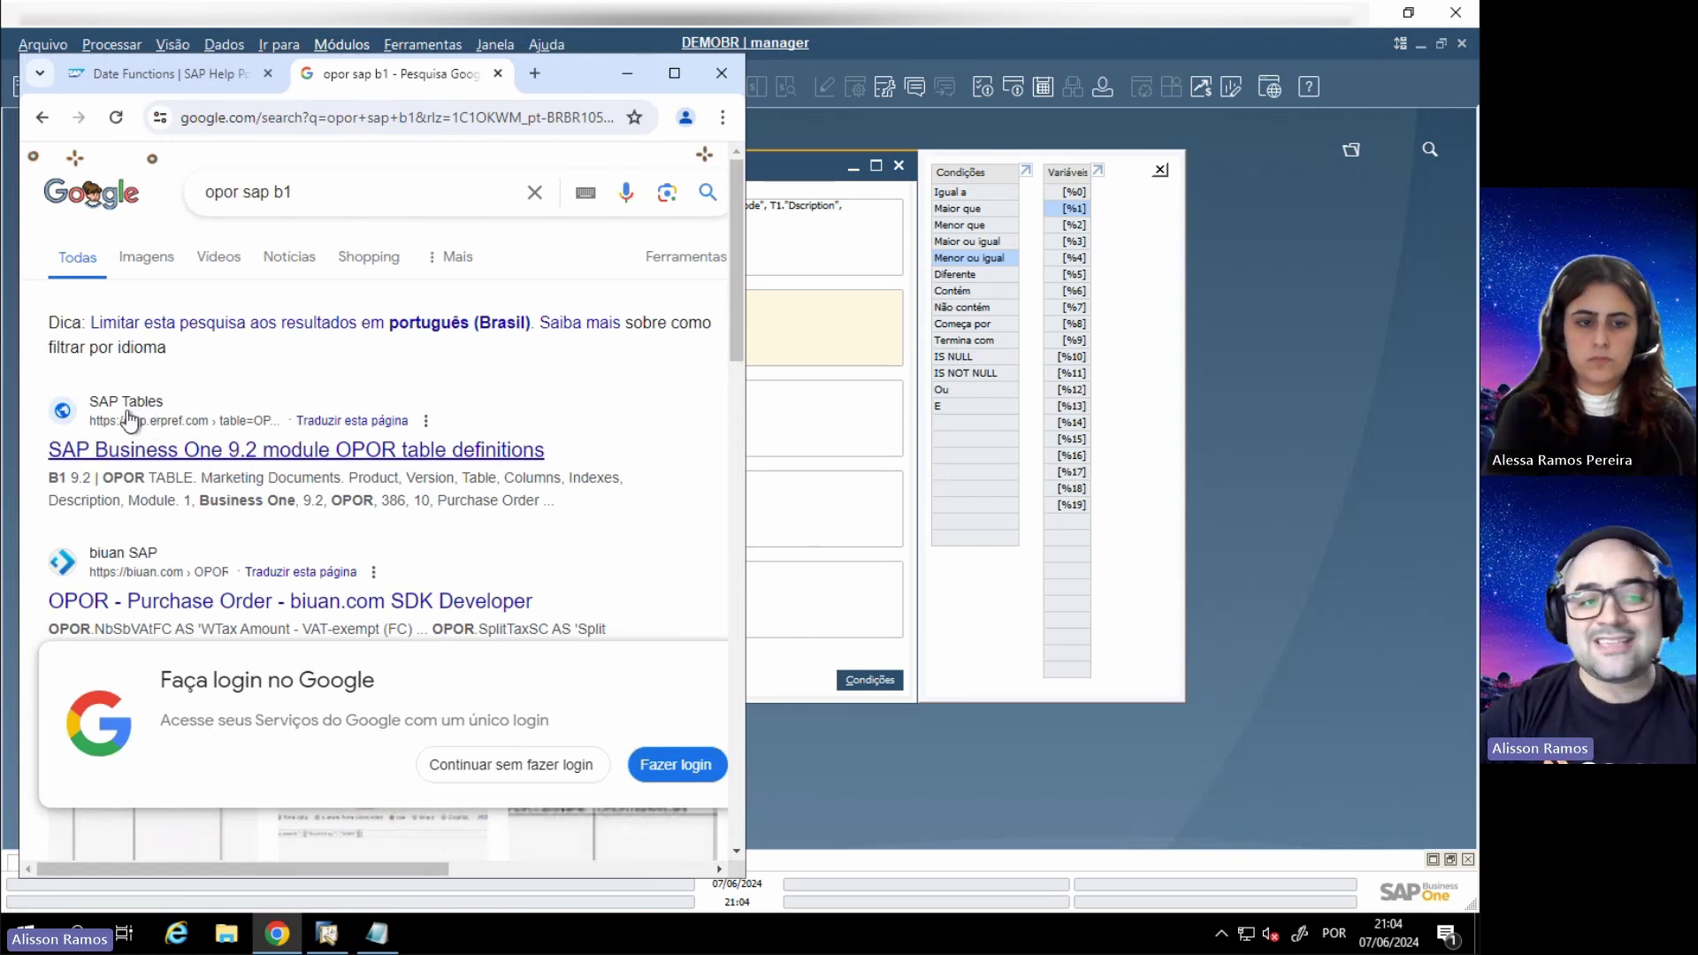
Open the SAP Tables result "SAP Business One 9.2 module OPOR table definitions" and maximize the browser window
left_click(232, 449)
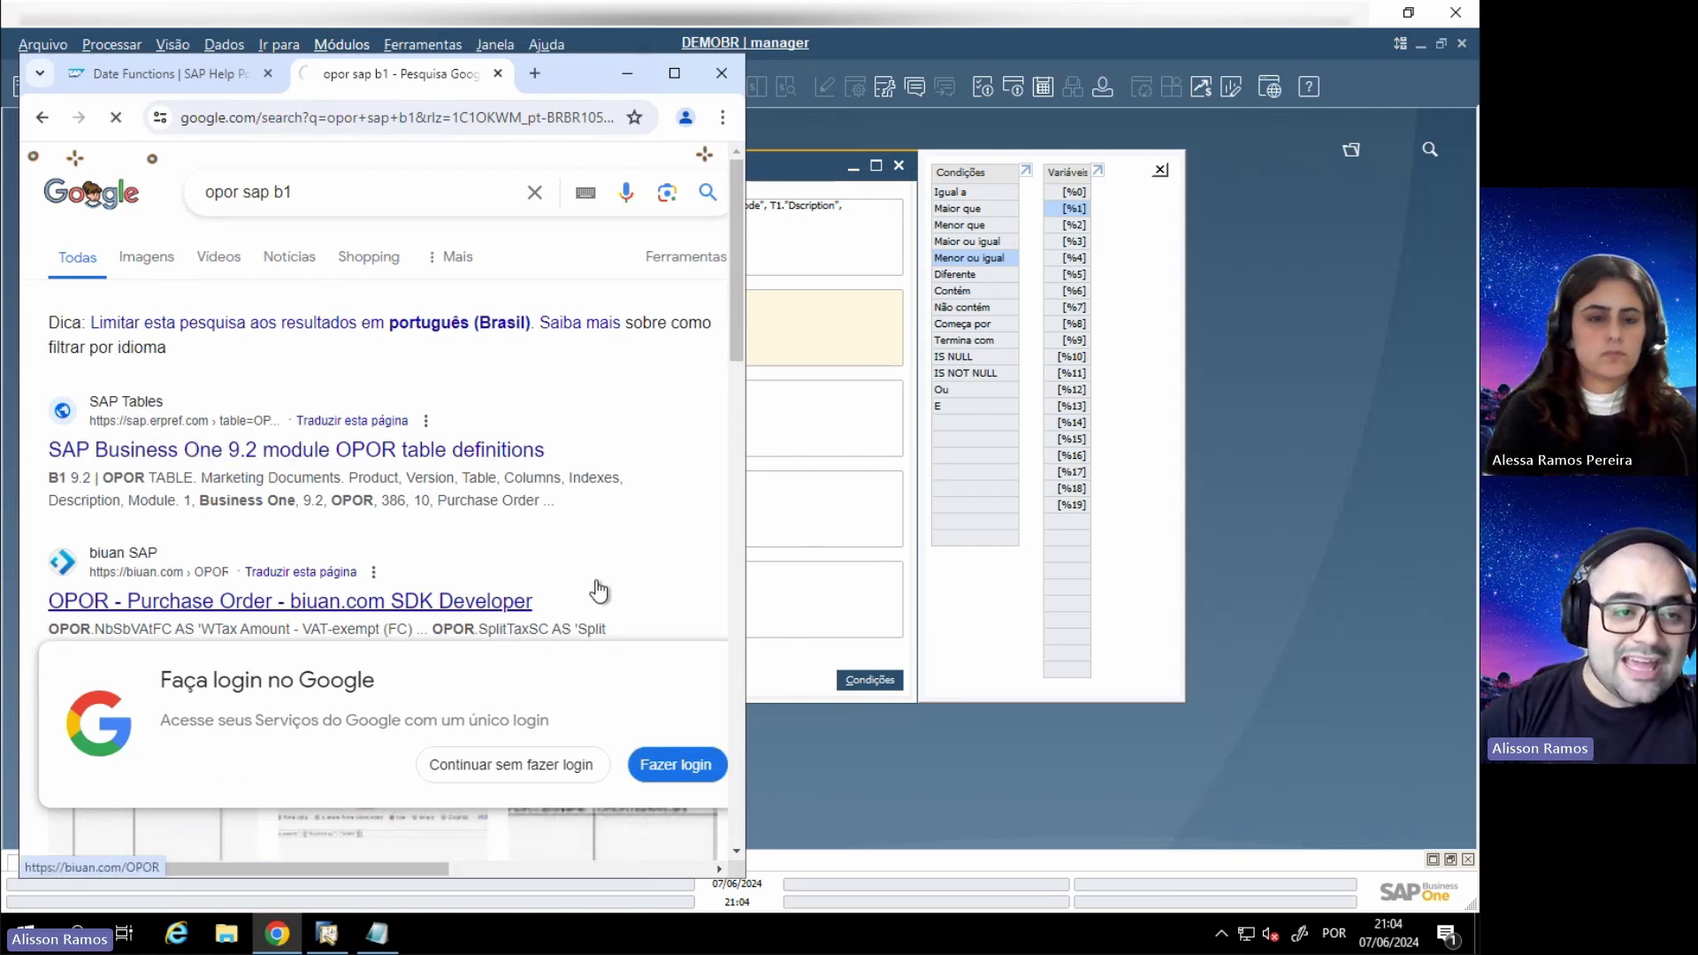
left_click(535, 766)
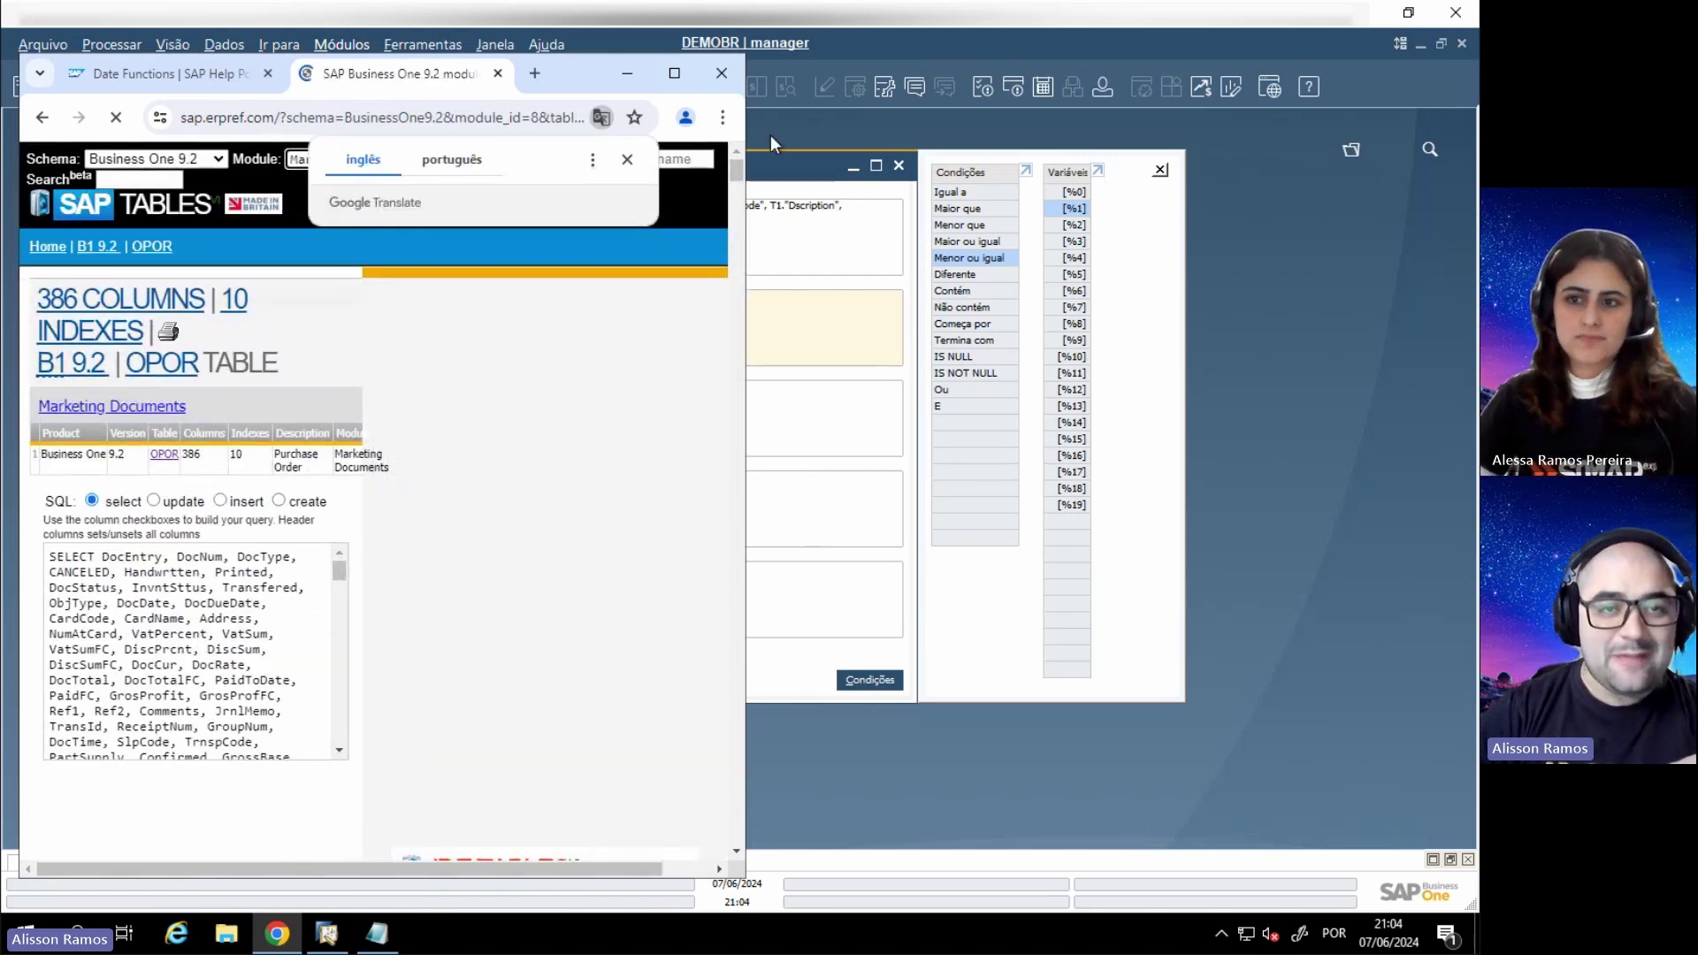
left_click(675, 74)
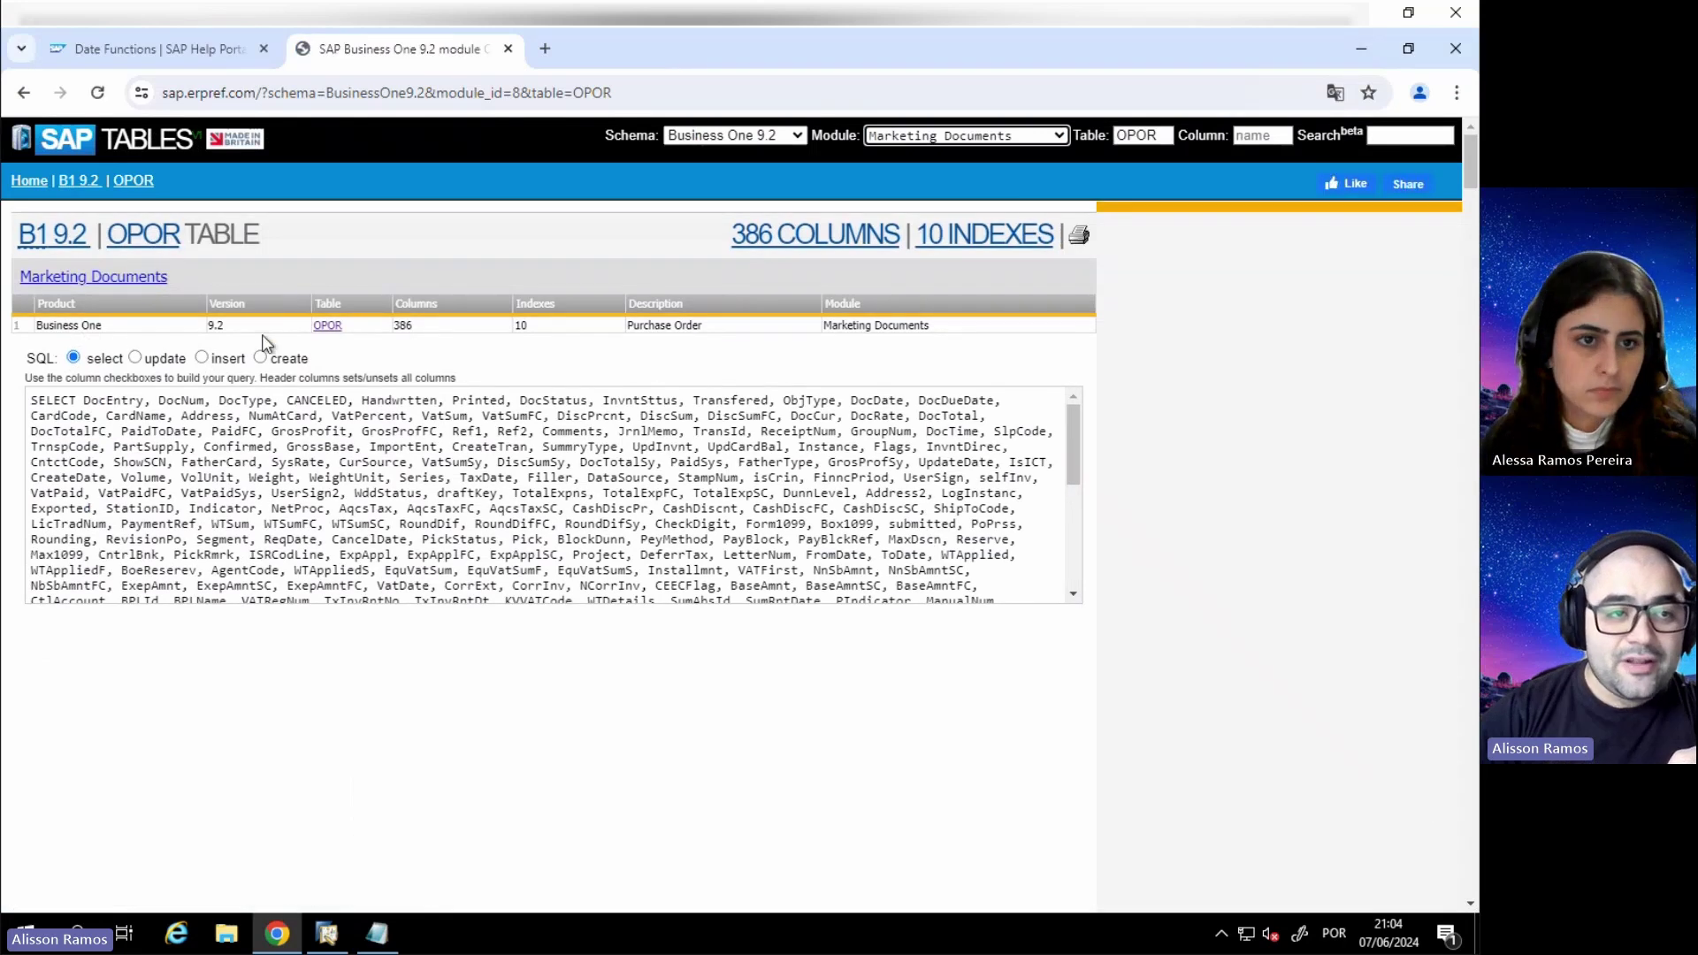
Examine the OPOR SELECT statement and the column list with its field descriptions, default values and constraints
left_click(109, 421)
scroll(114, 408, "down", 10)
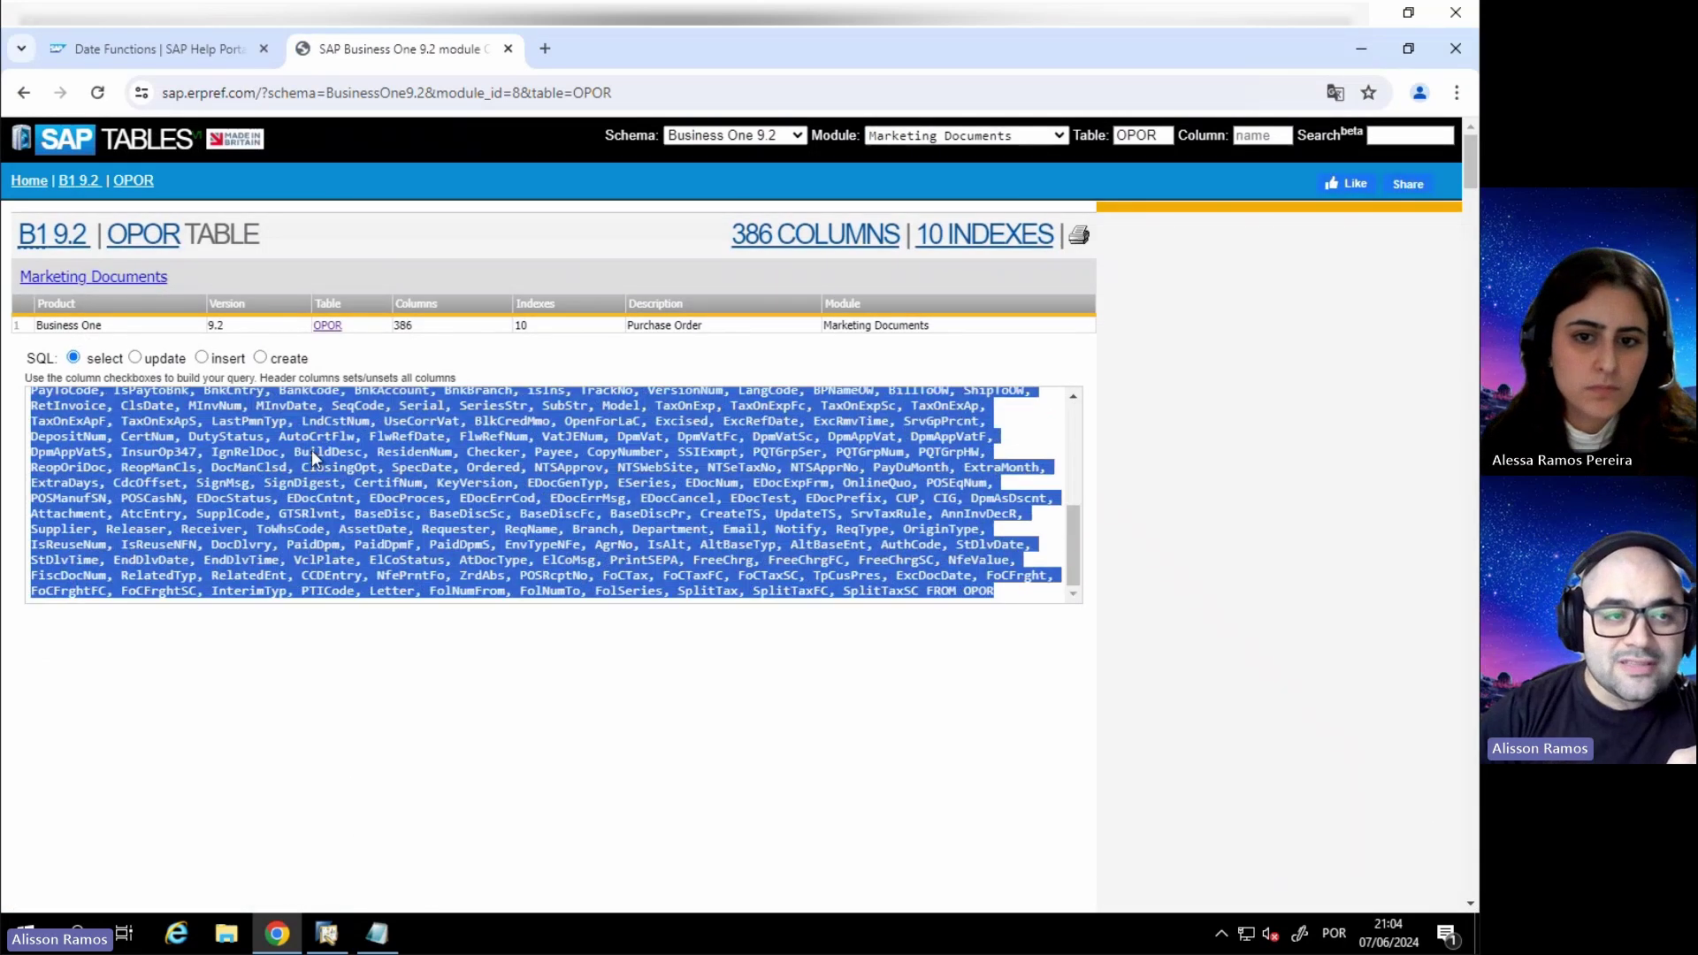
scroll(311, 466, "down", 3)
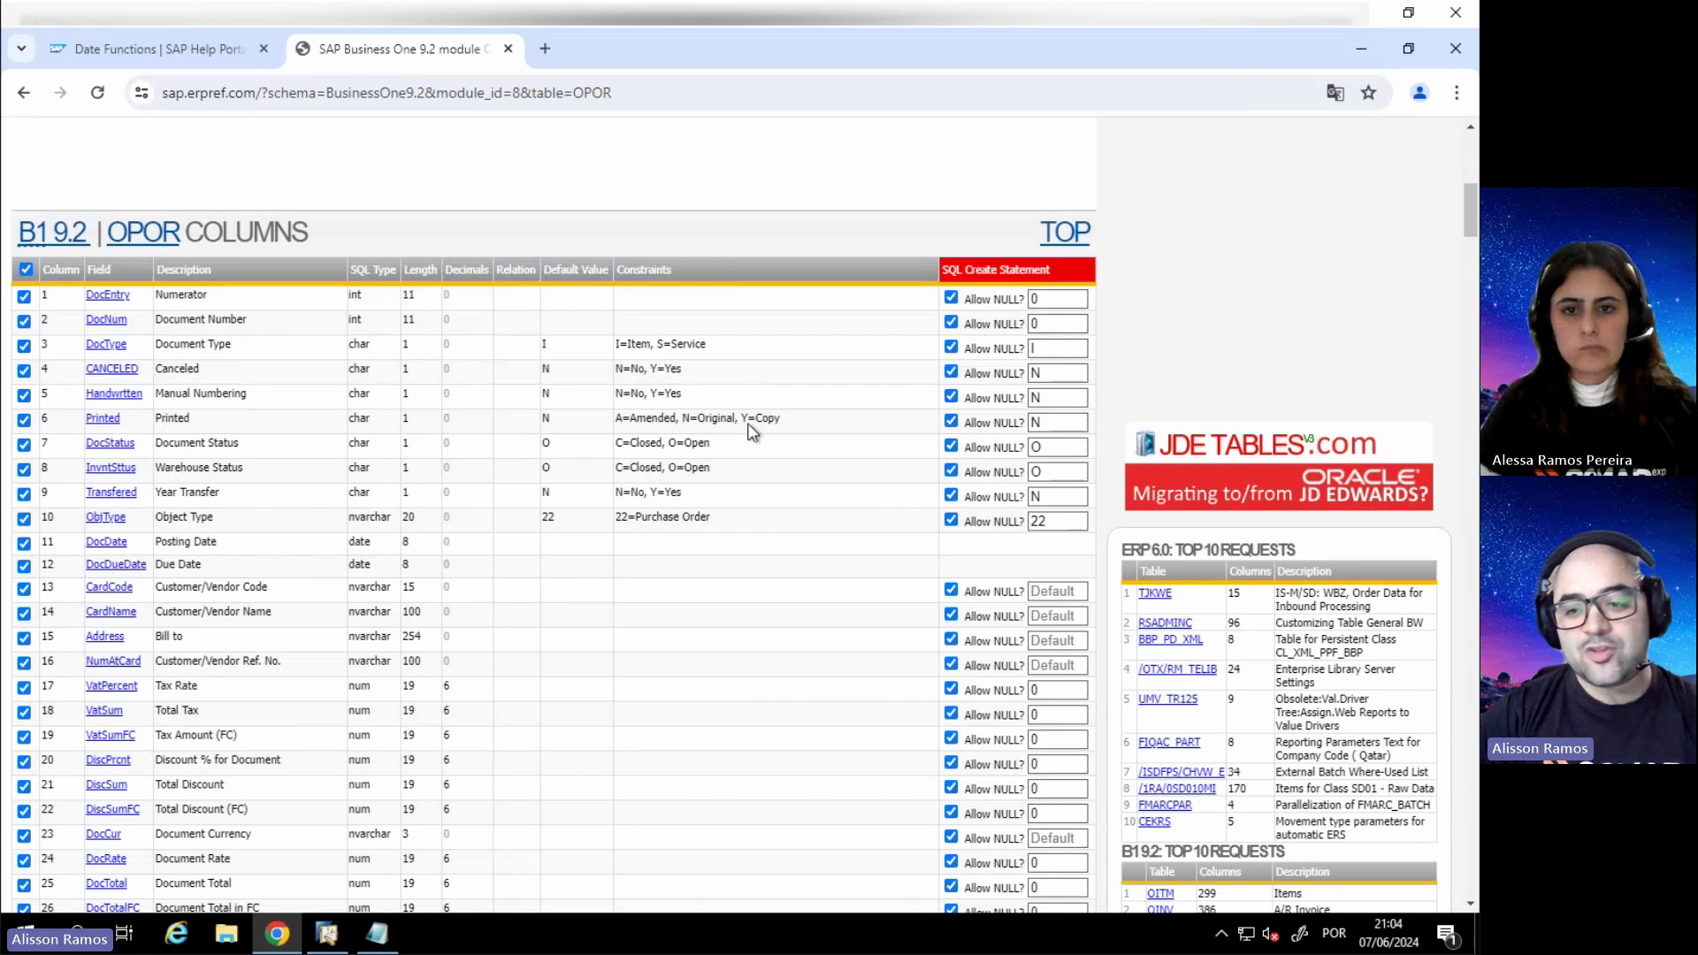
scroll(716, 460, "down", 12)
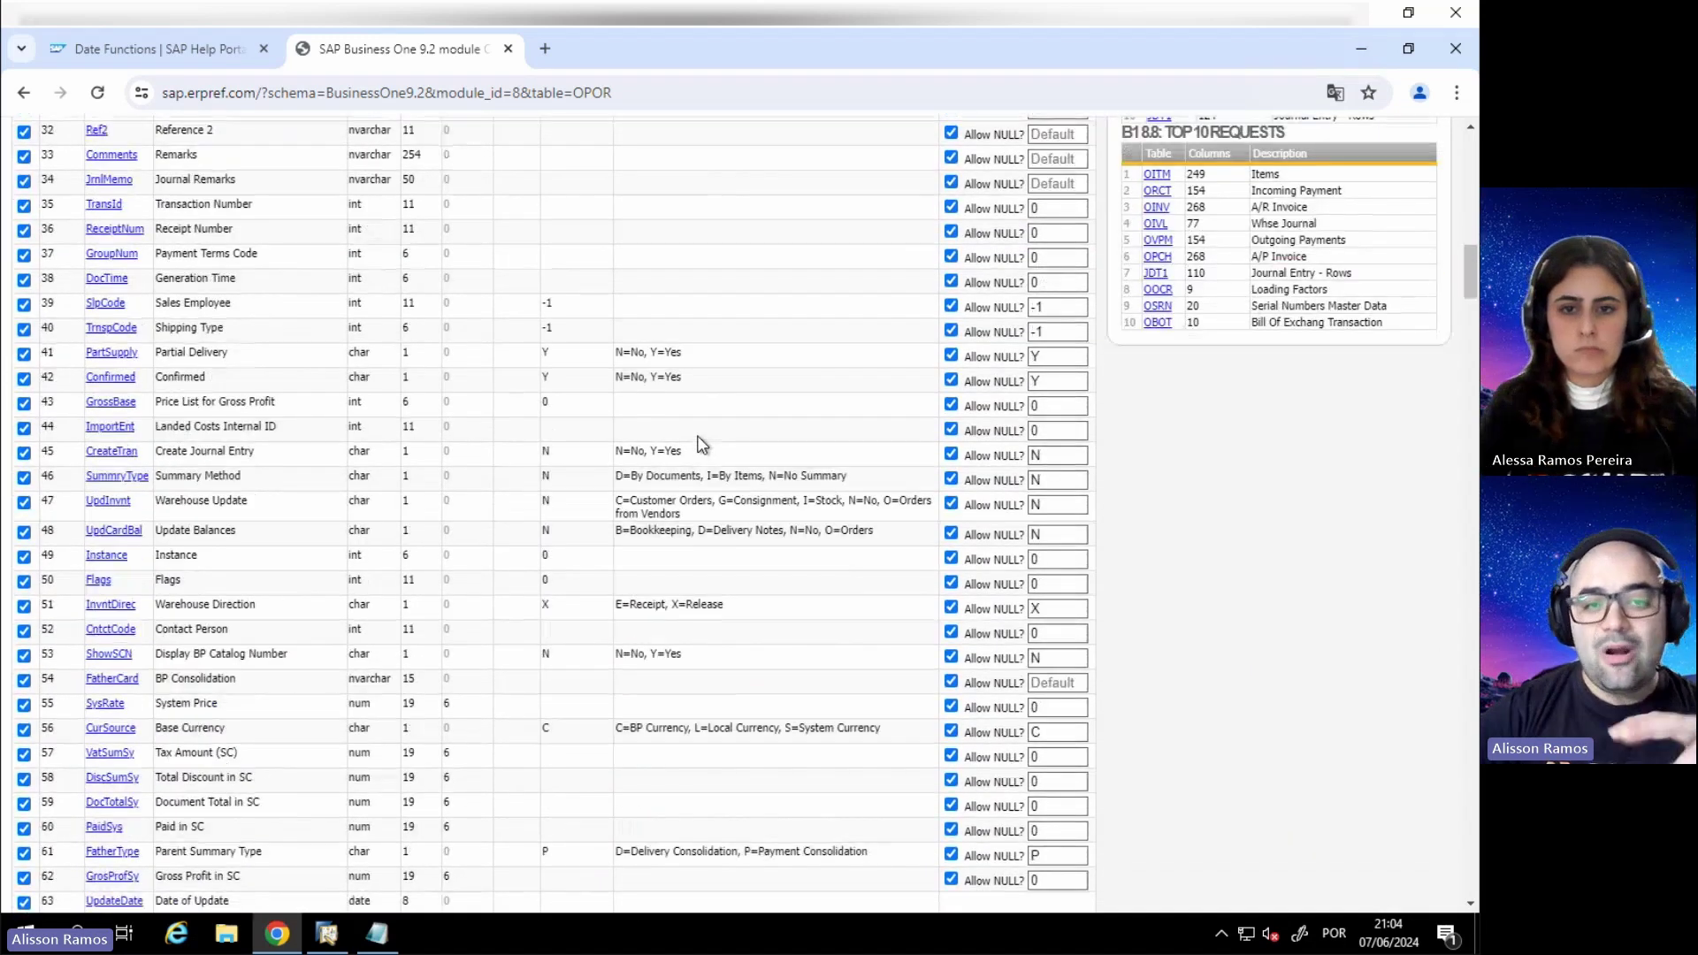
scroll(695, 440, "up", 5)
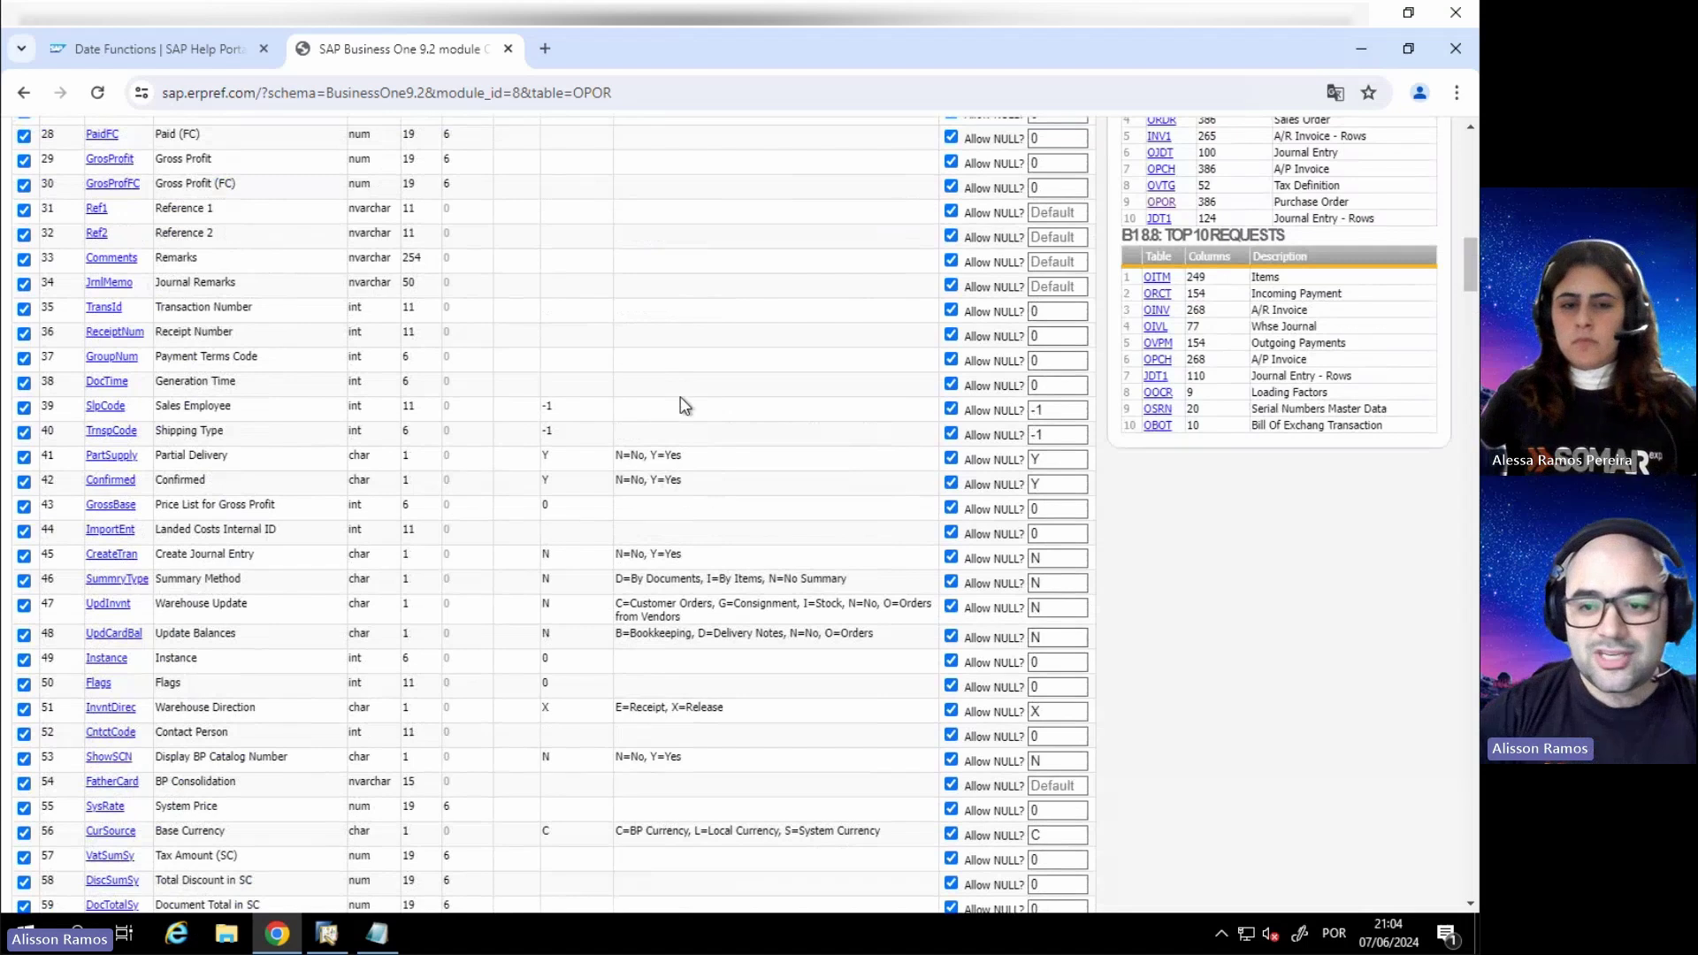
scroll(704, 414, "up", 5)
scroll(699, 425, "up", 7)
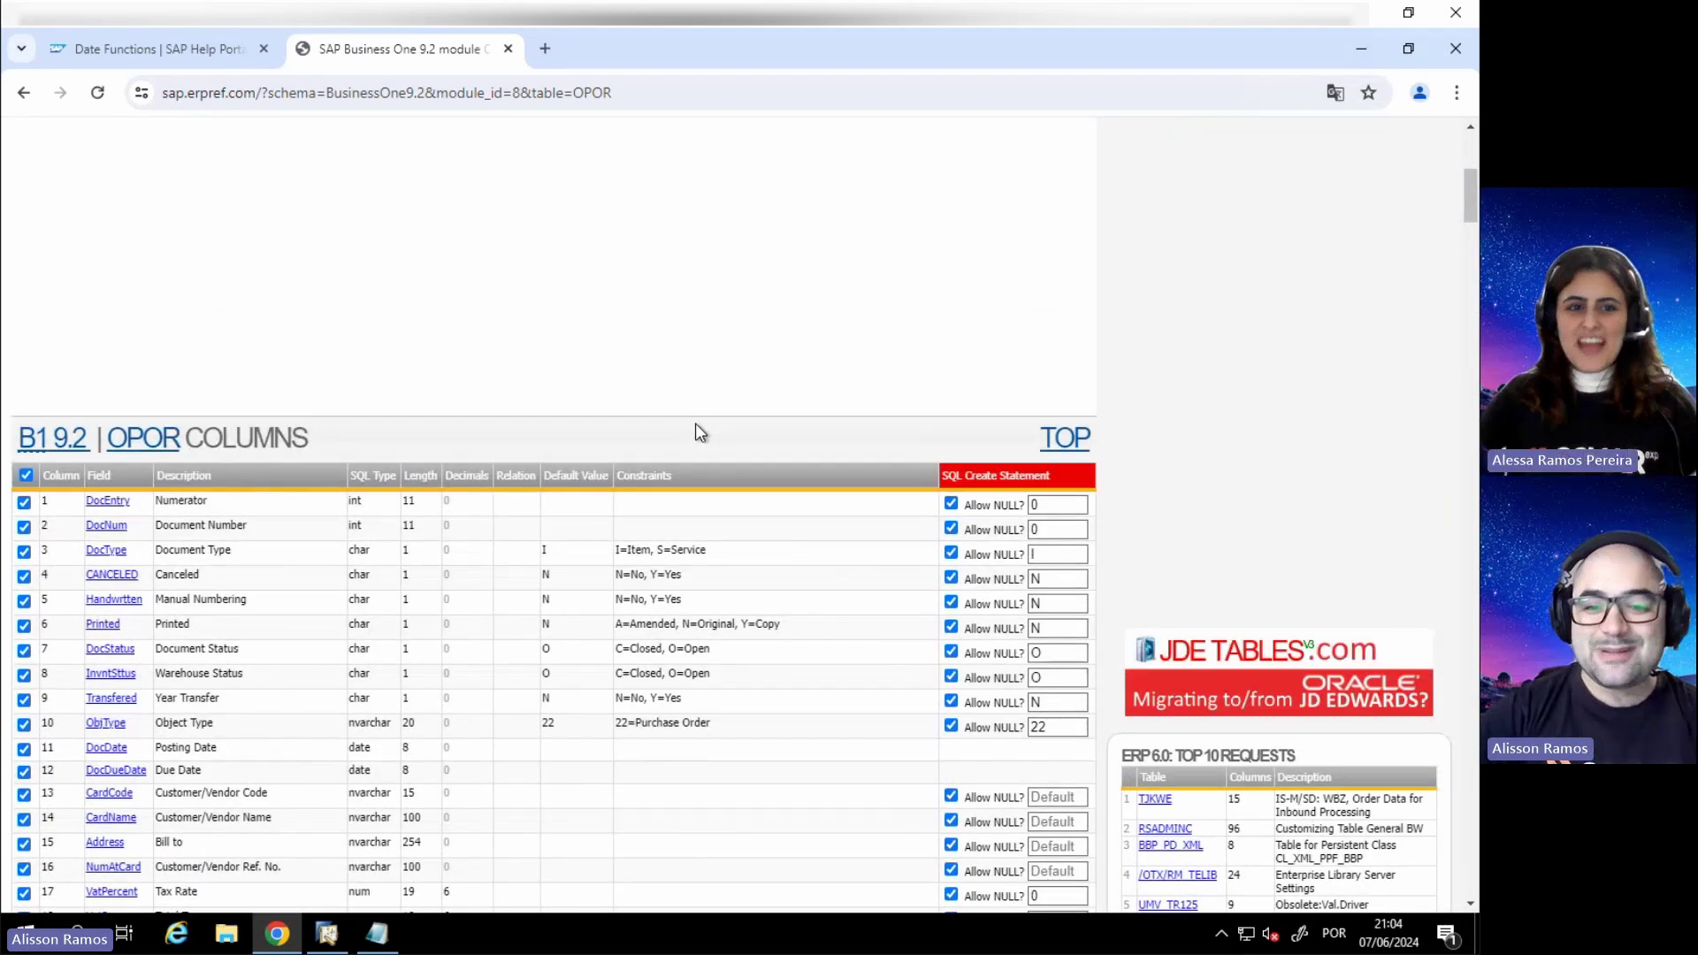
scroll(688, 419, "up", 6)
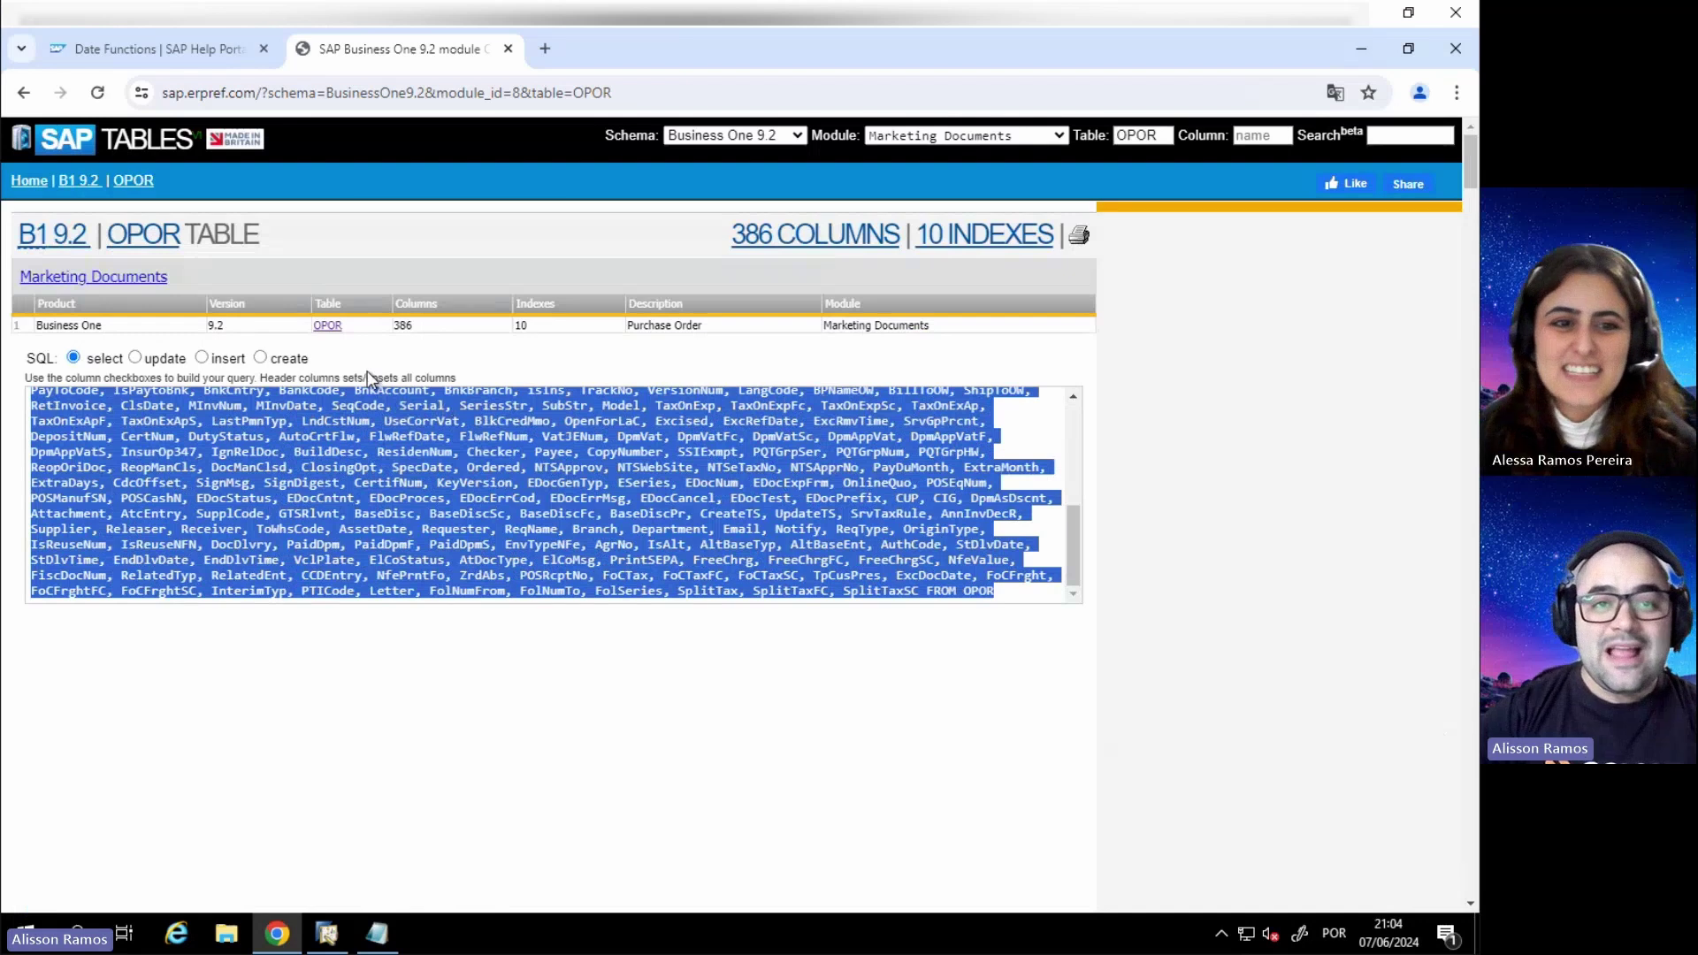
Check the available SAP Business One schema versions, revisit the Date Functions page, and return to the Gerador de consultas in SAP Business One
left_click(733, 135)
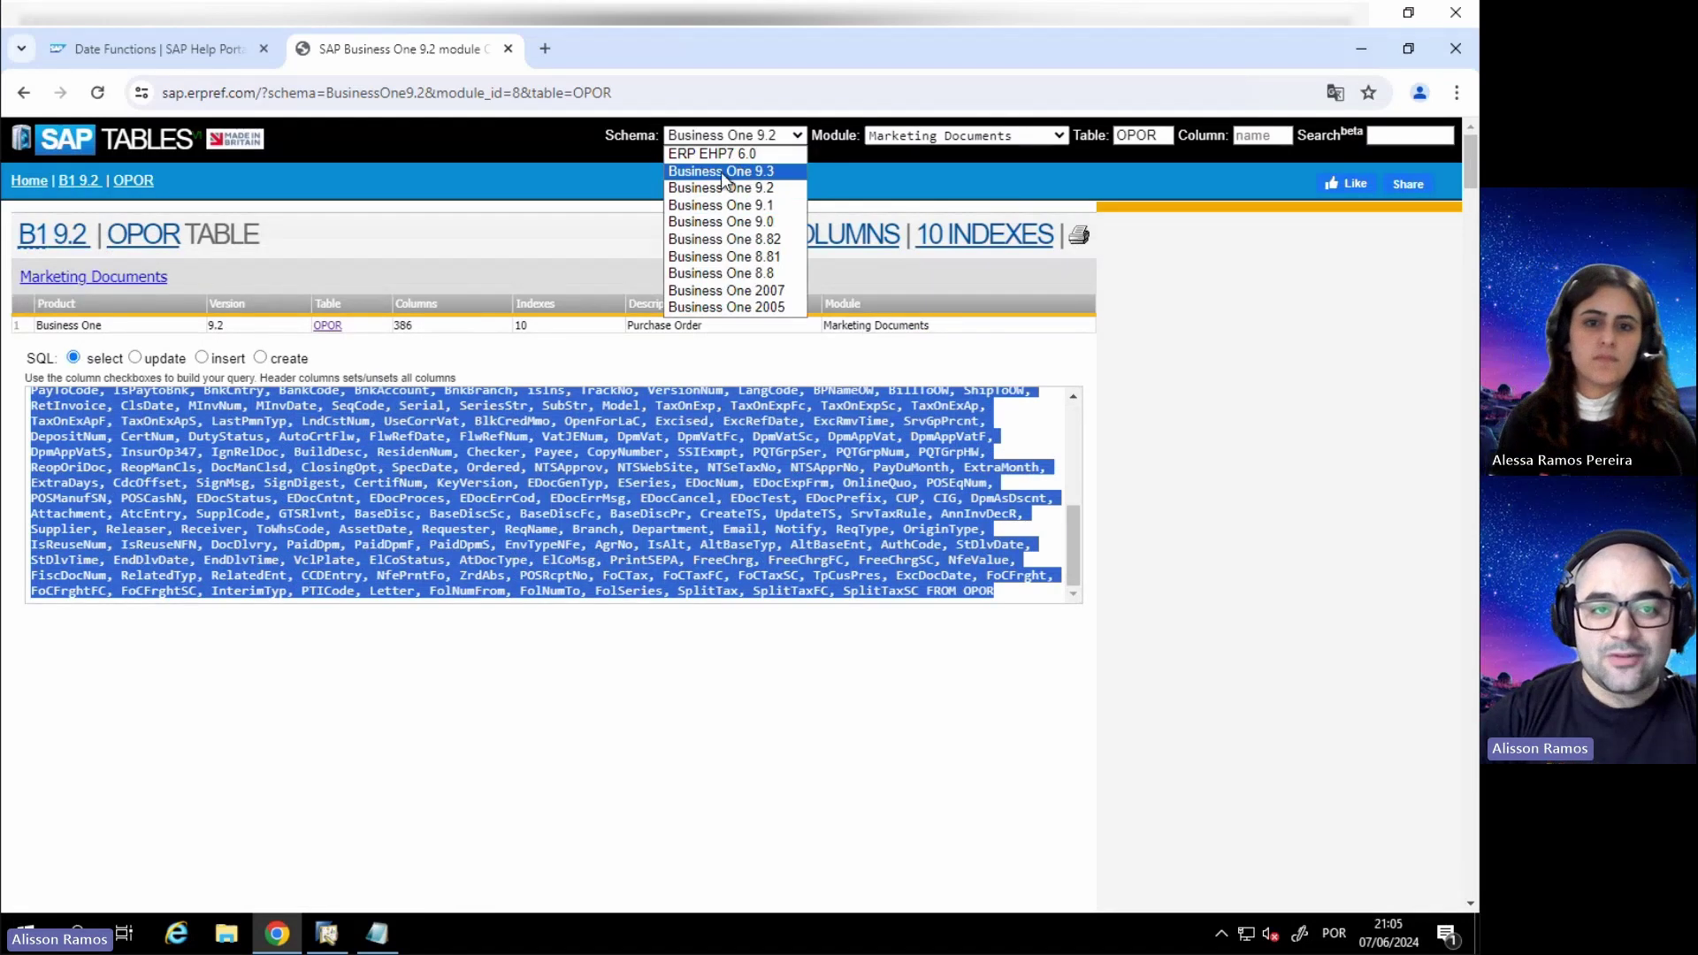
left_click(594, 214)
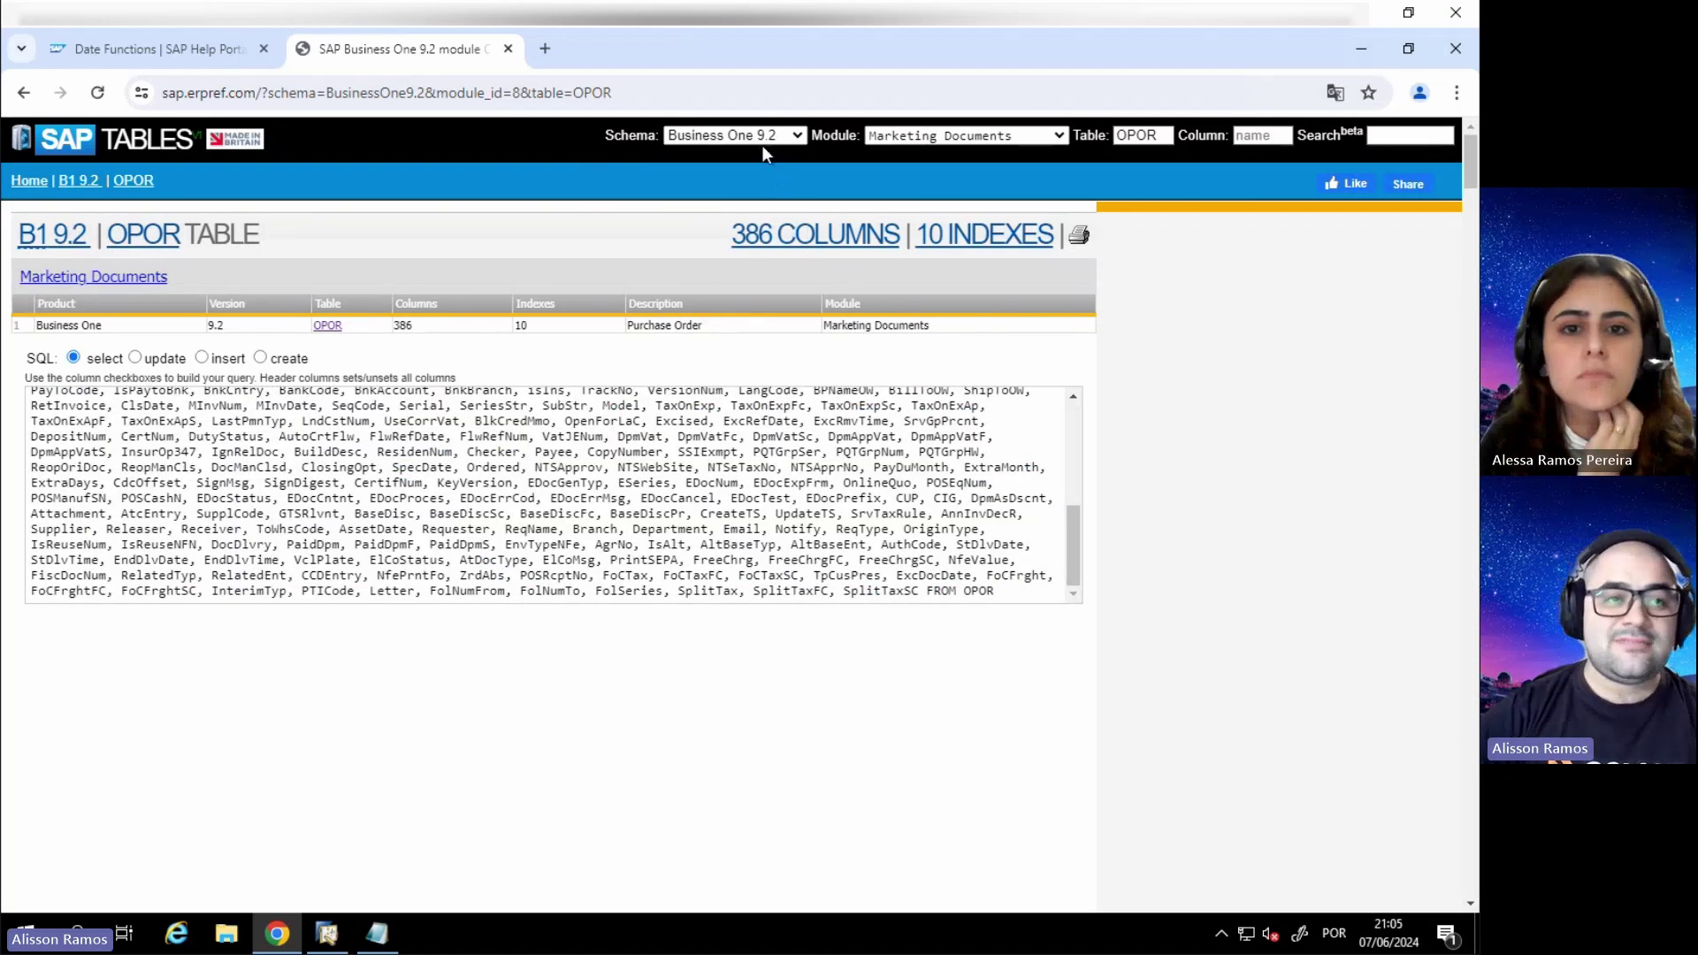
left_click(177, 48)
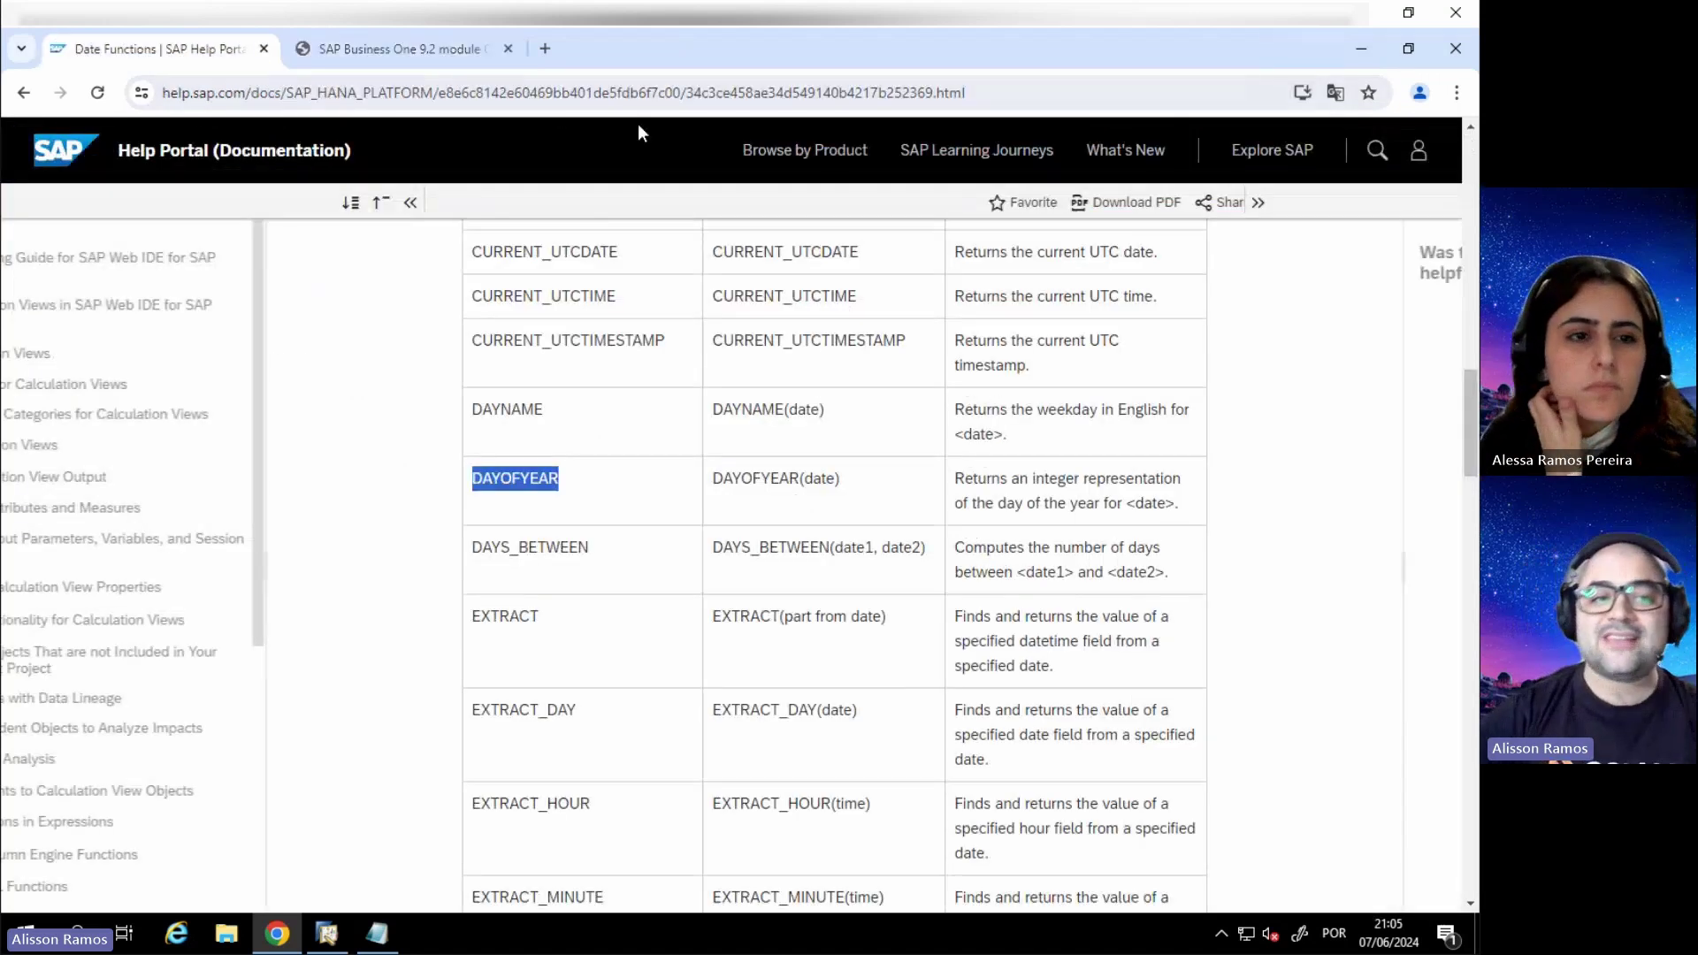
left_click(1363, 51)
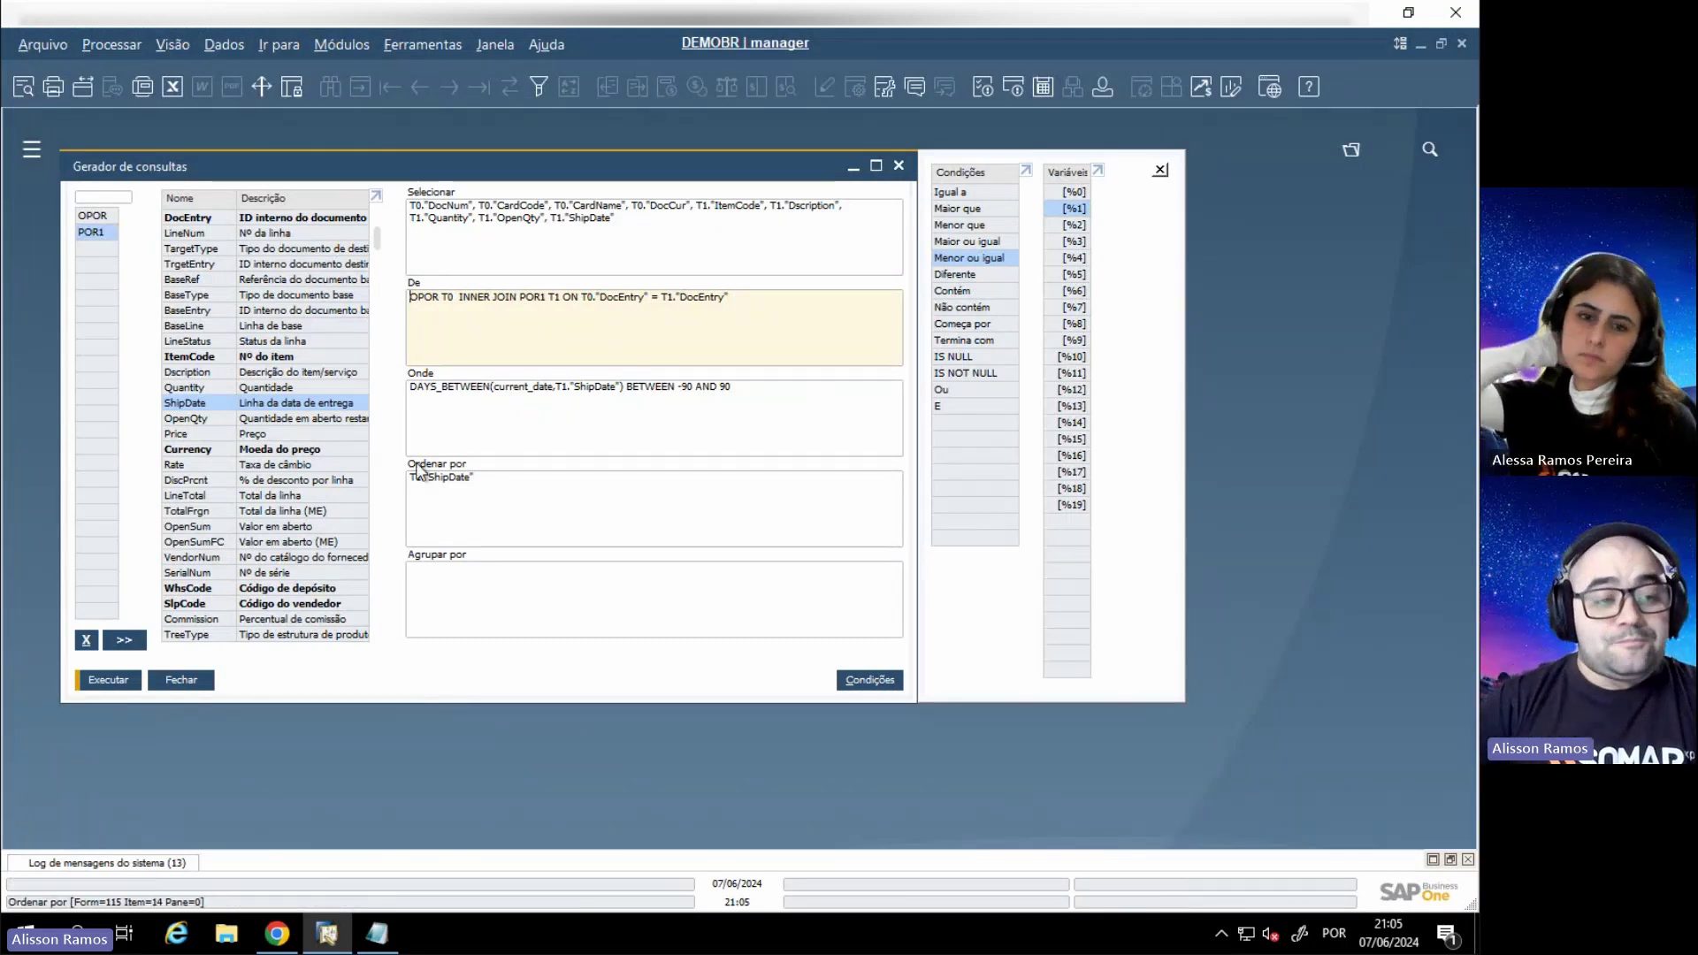
Run the purchase order query, widen the preview window to inspect more result columns, and close the preview
left_click(120, 679)
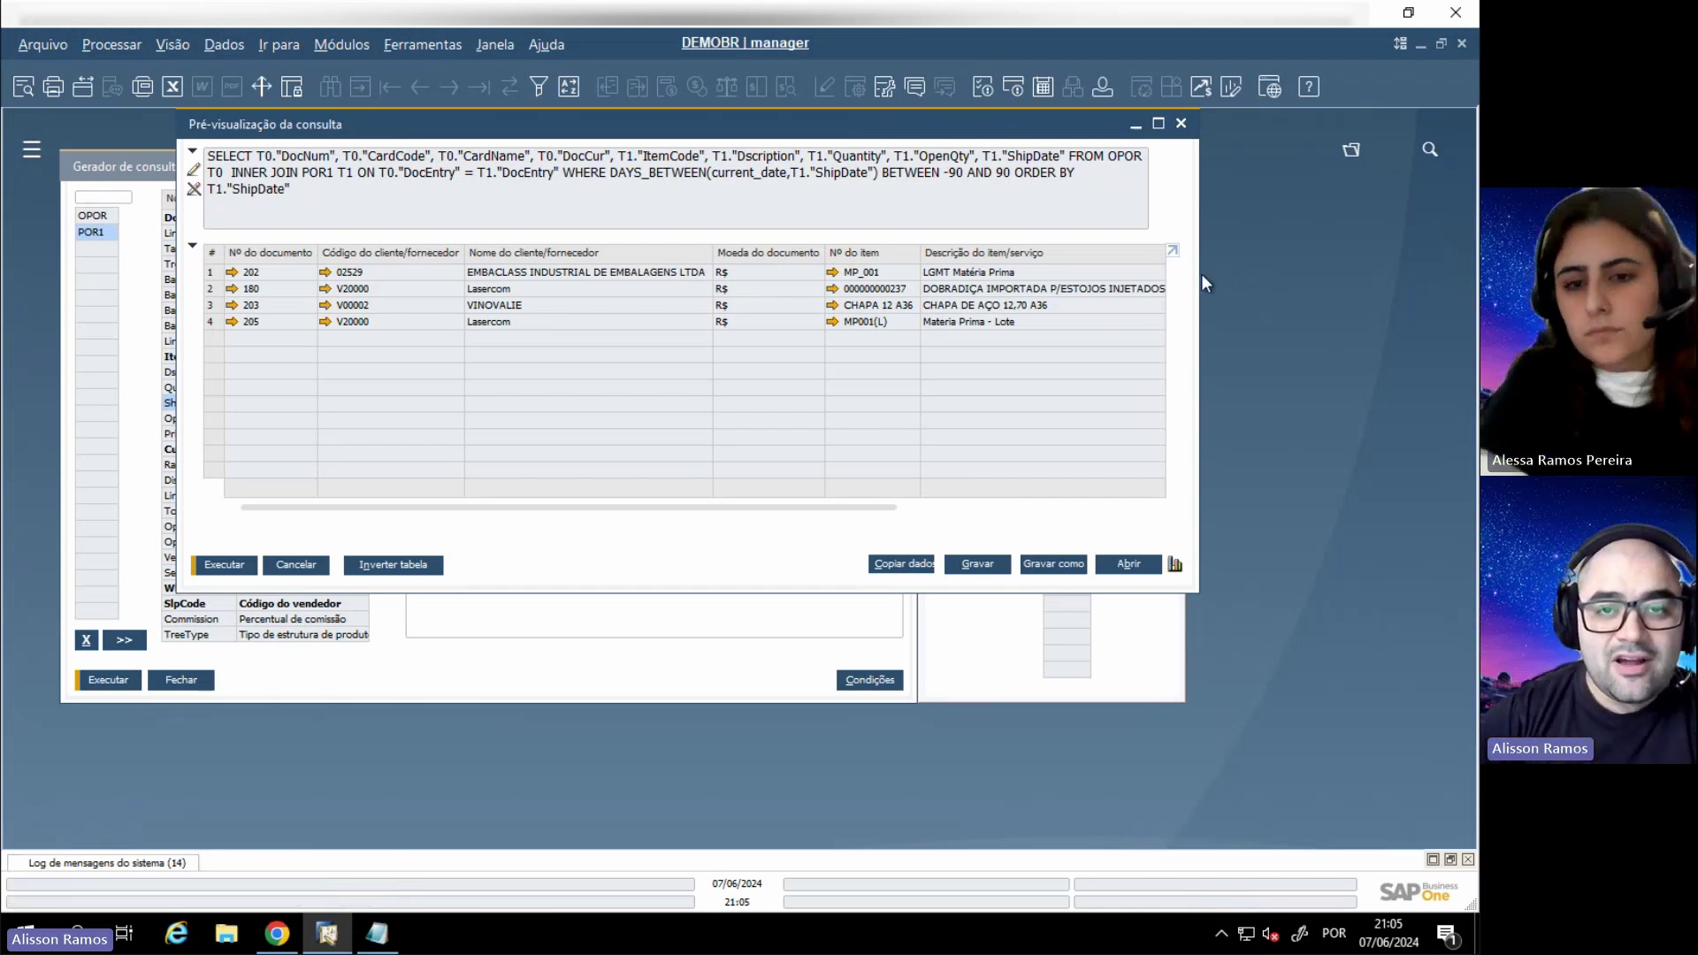
left_click_drag(1201, 276, 1437, 279)
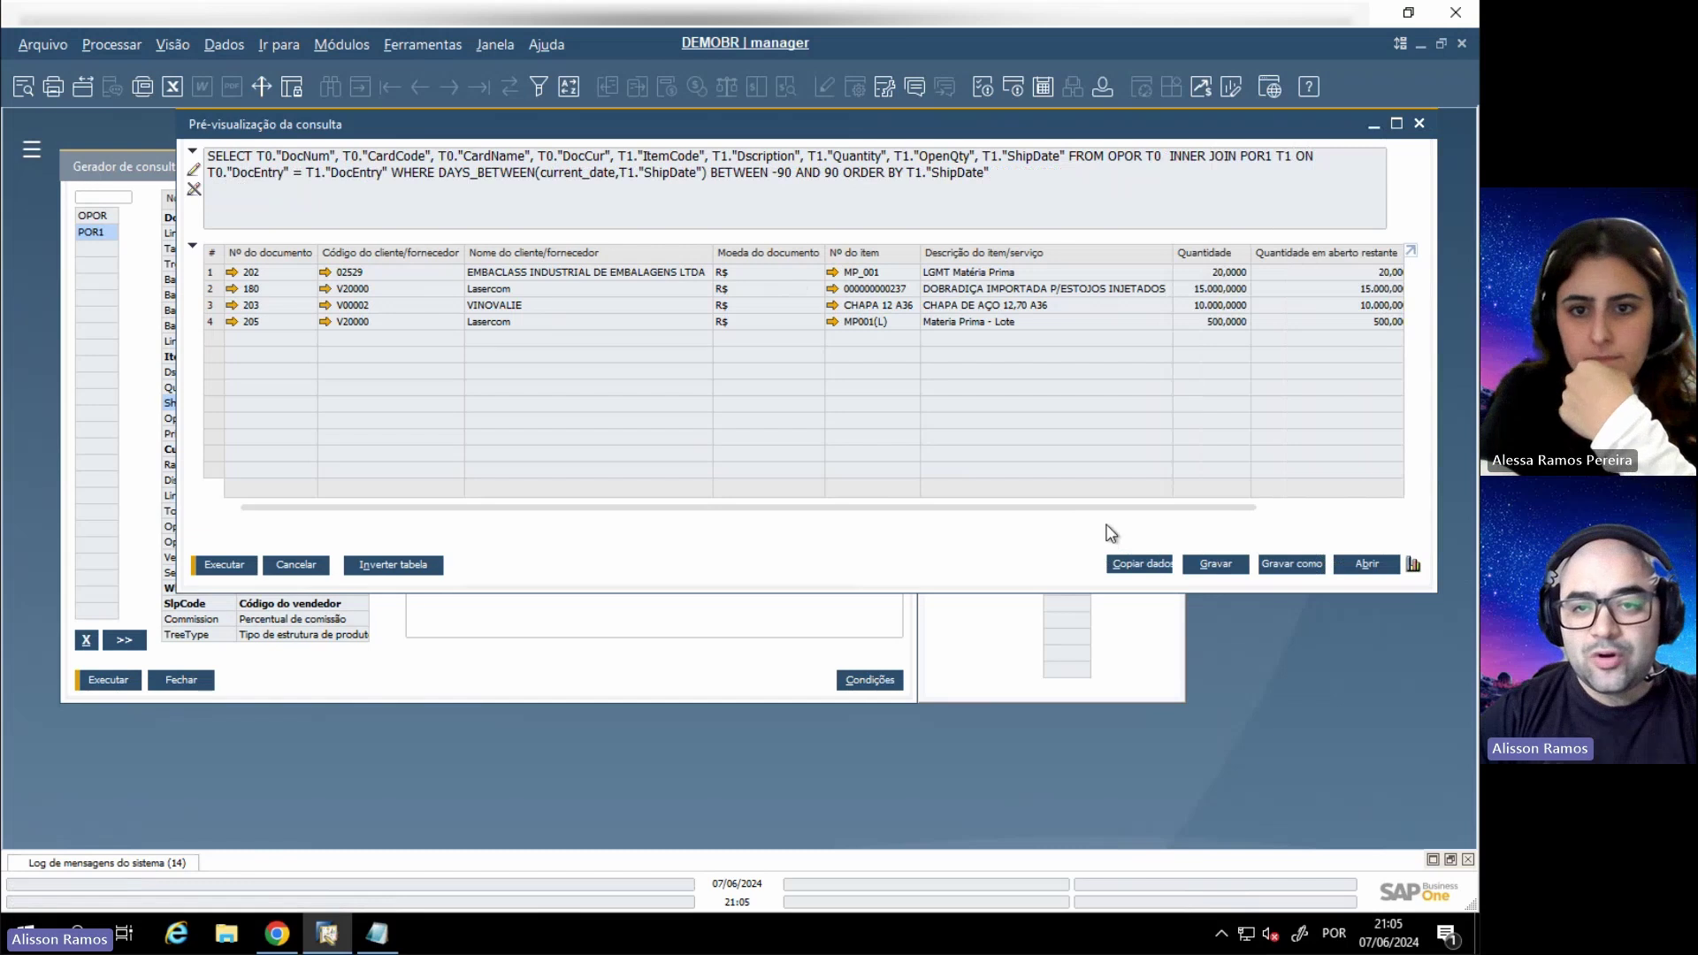
left_click_drag(1102, 509, 406, 569)
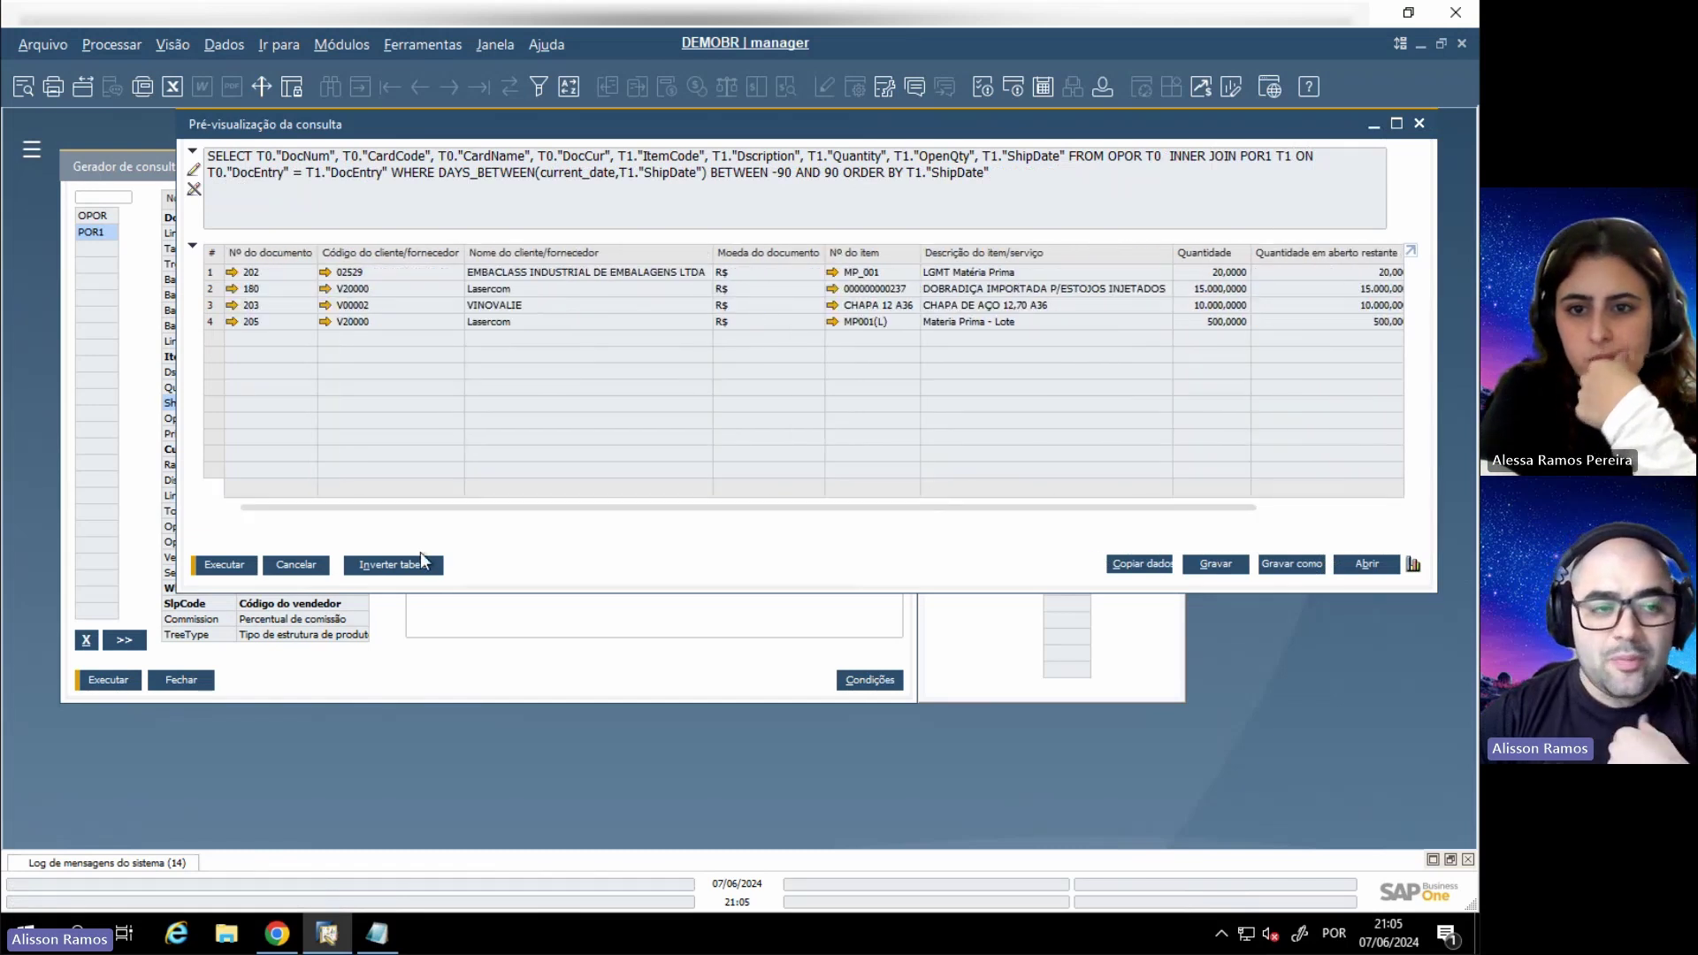
left_click(306, 570)
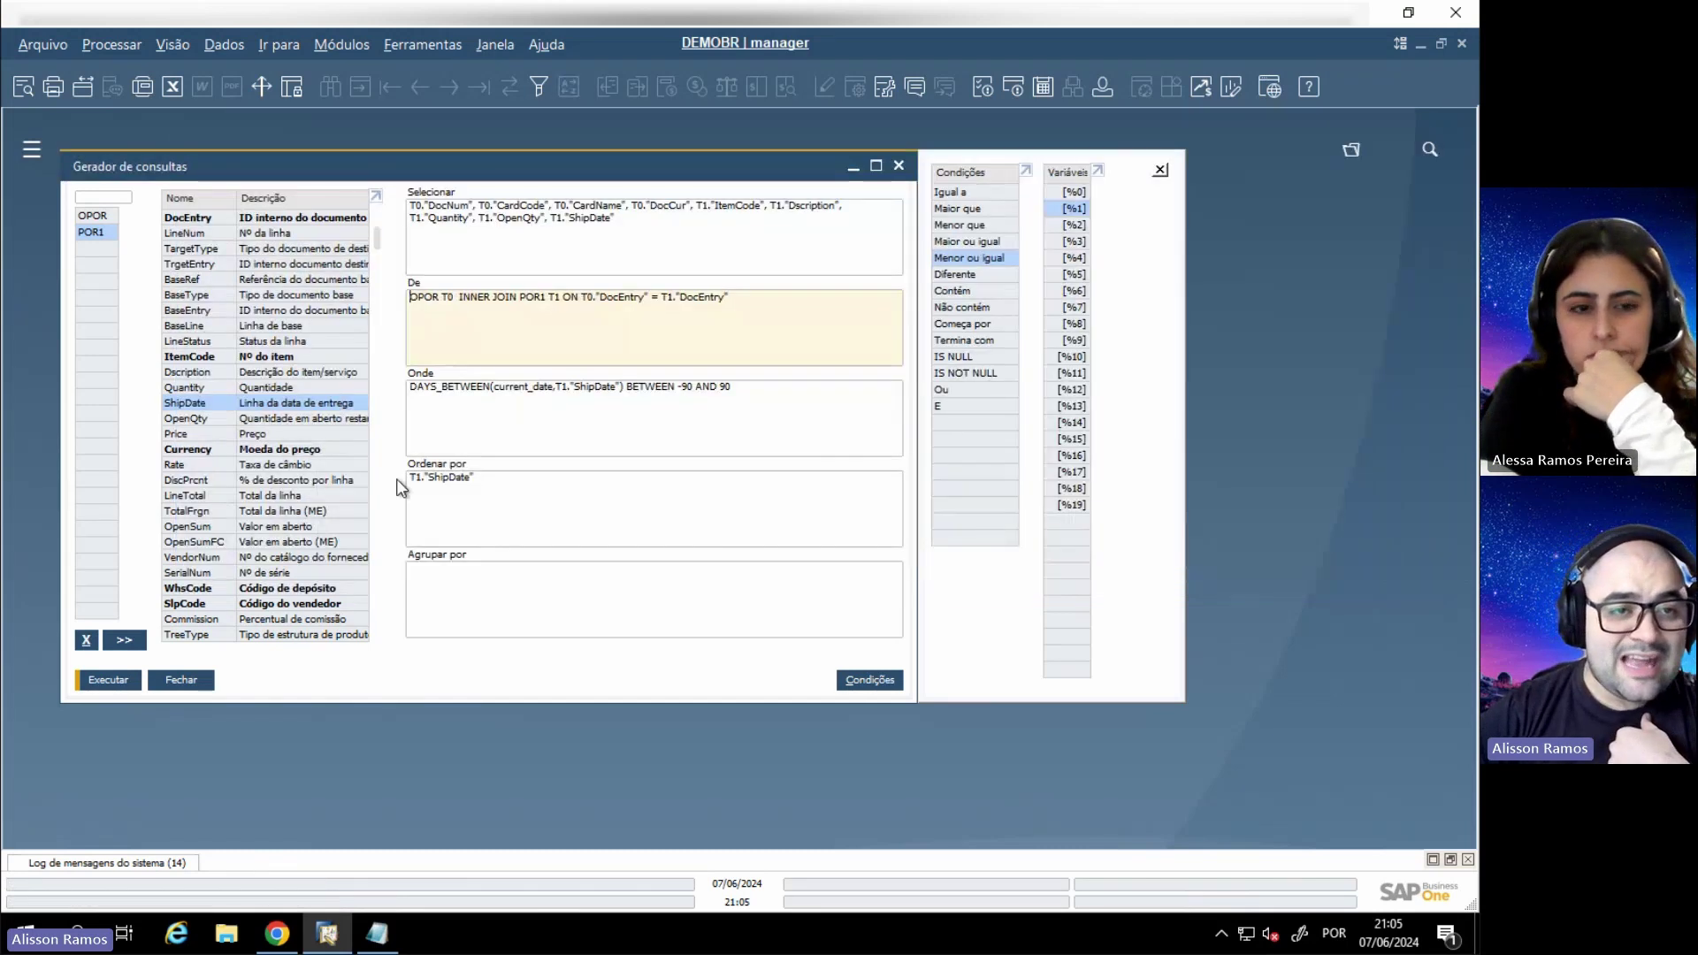
left_click(545, 221)
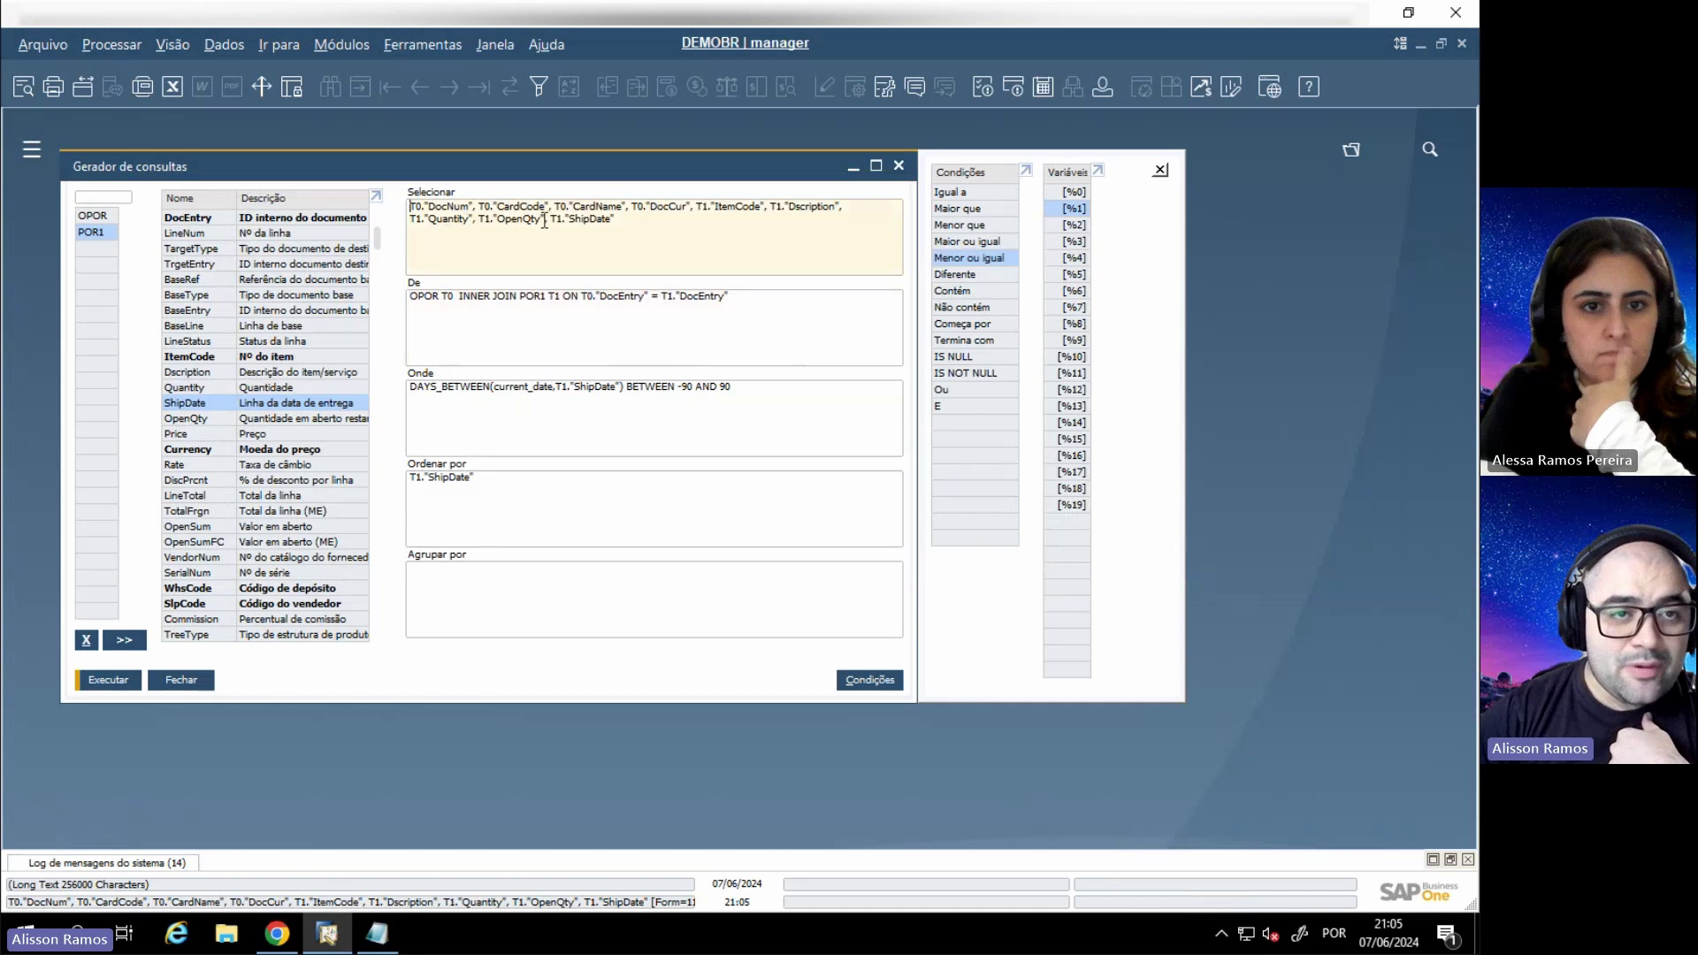
left_click(549, 220)
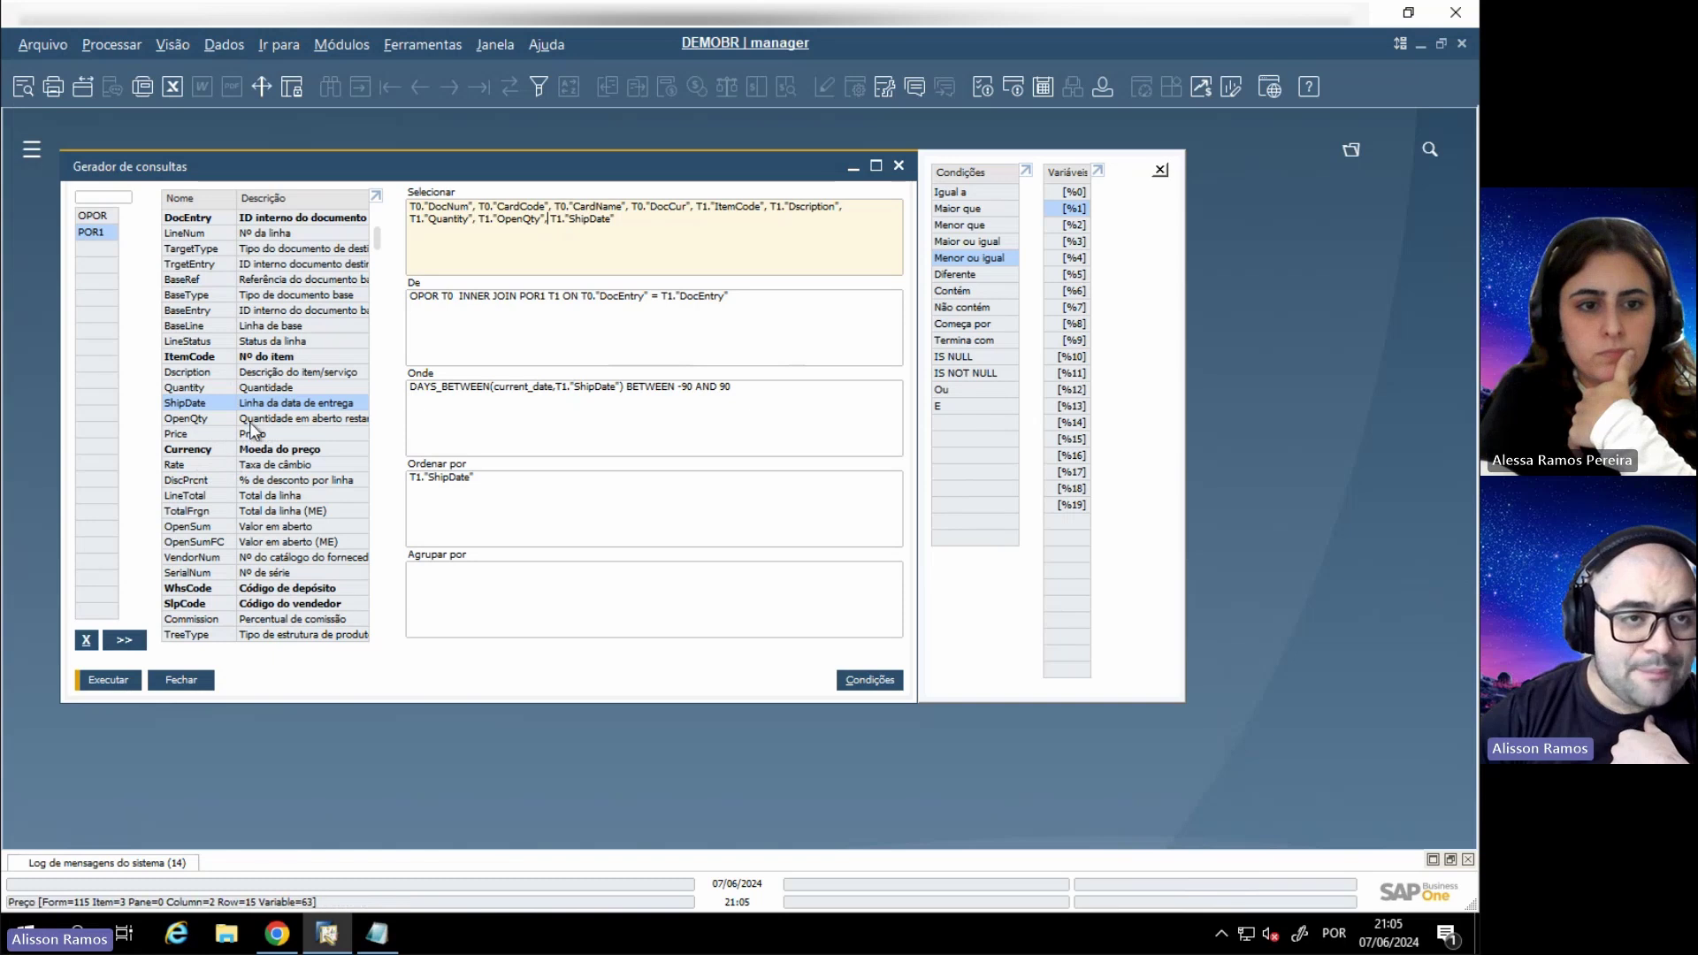
scroll(251, 428, "down", 1)
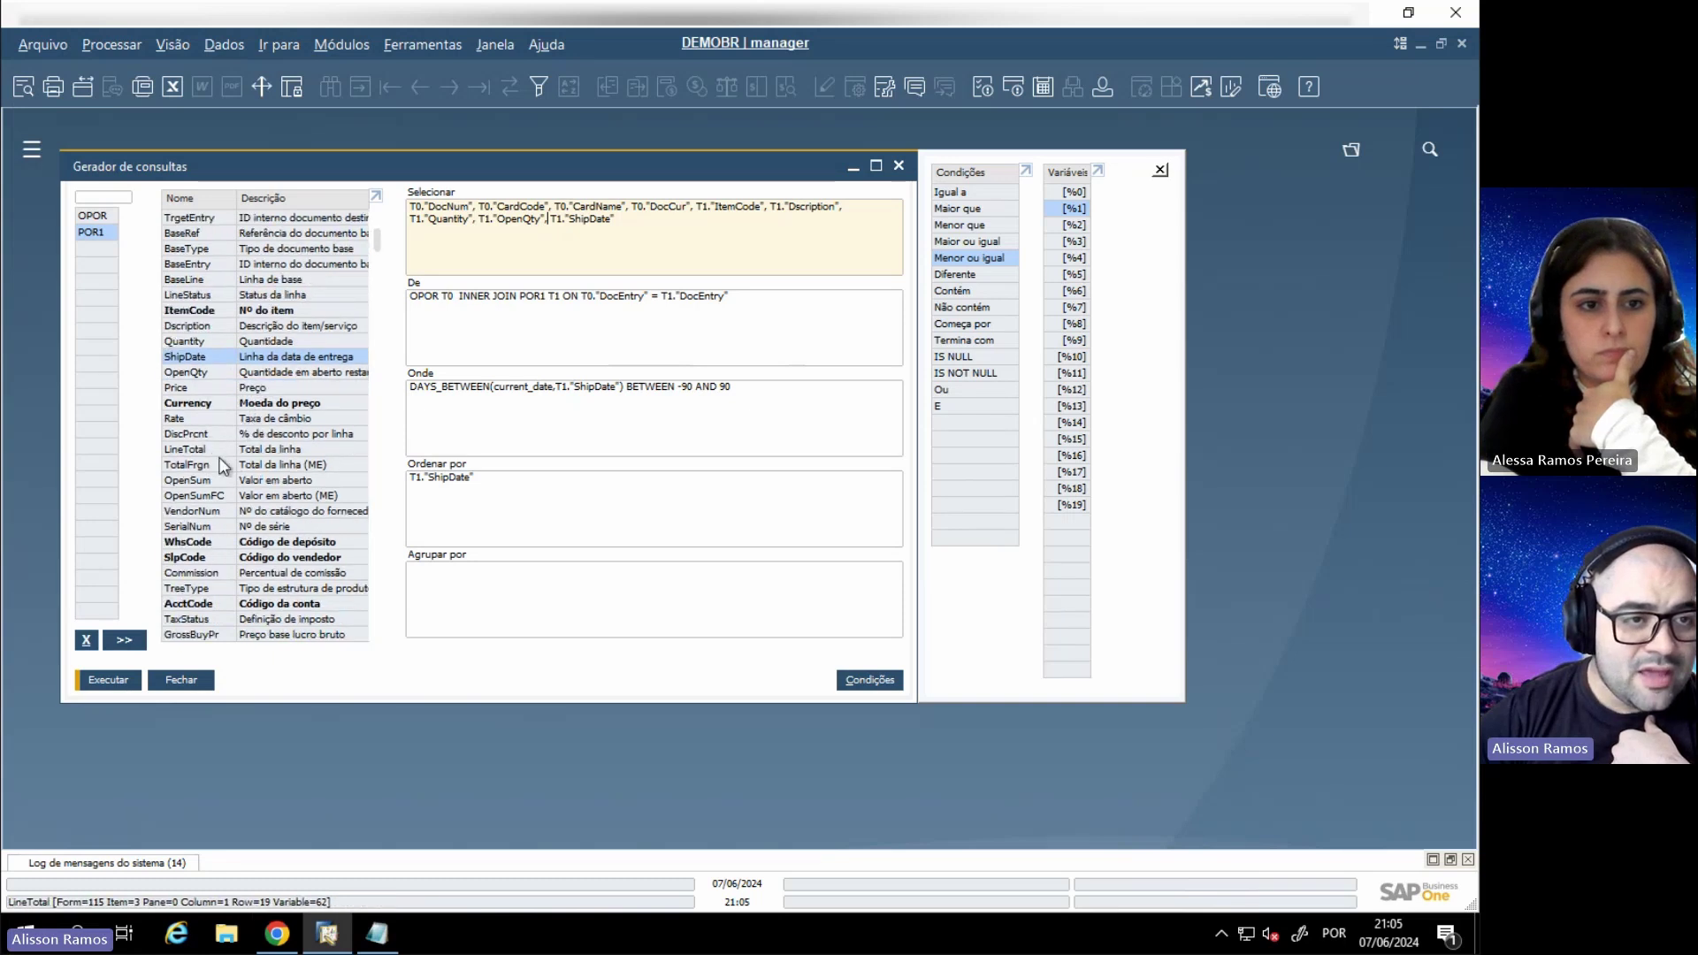
scroll(224, 460, "up", 1)
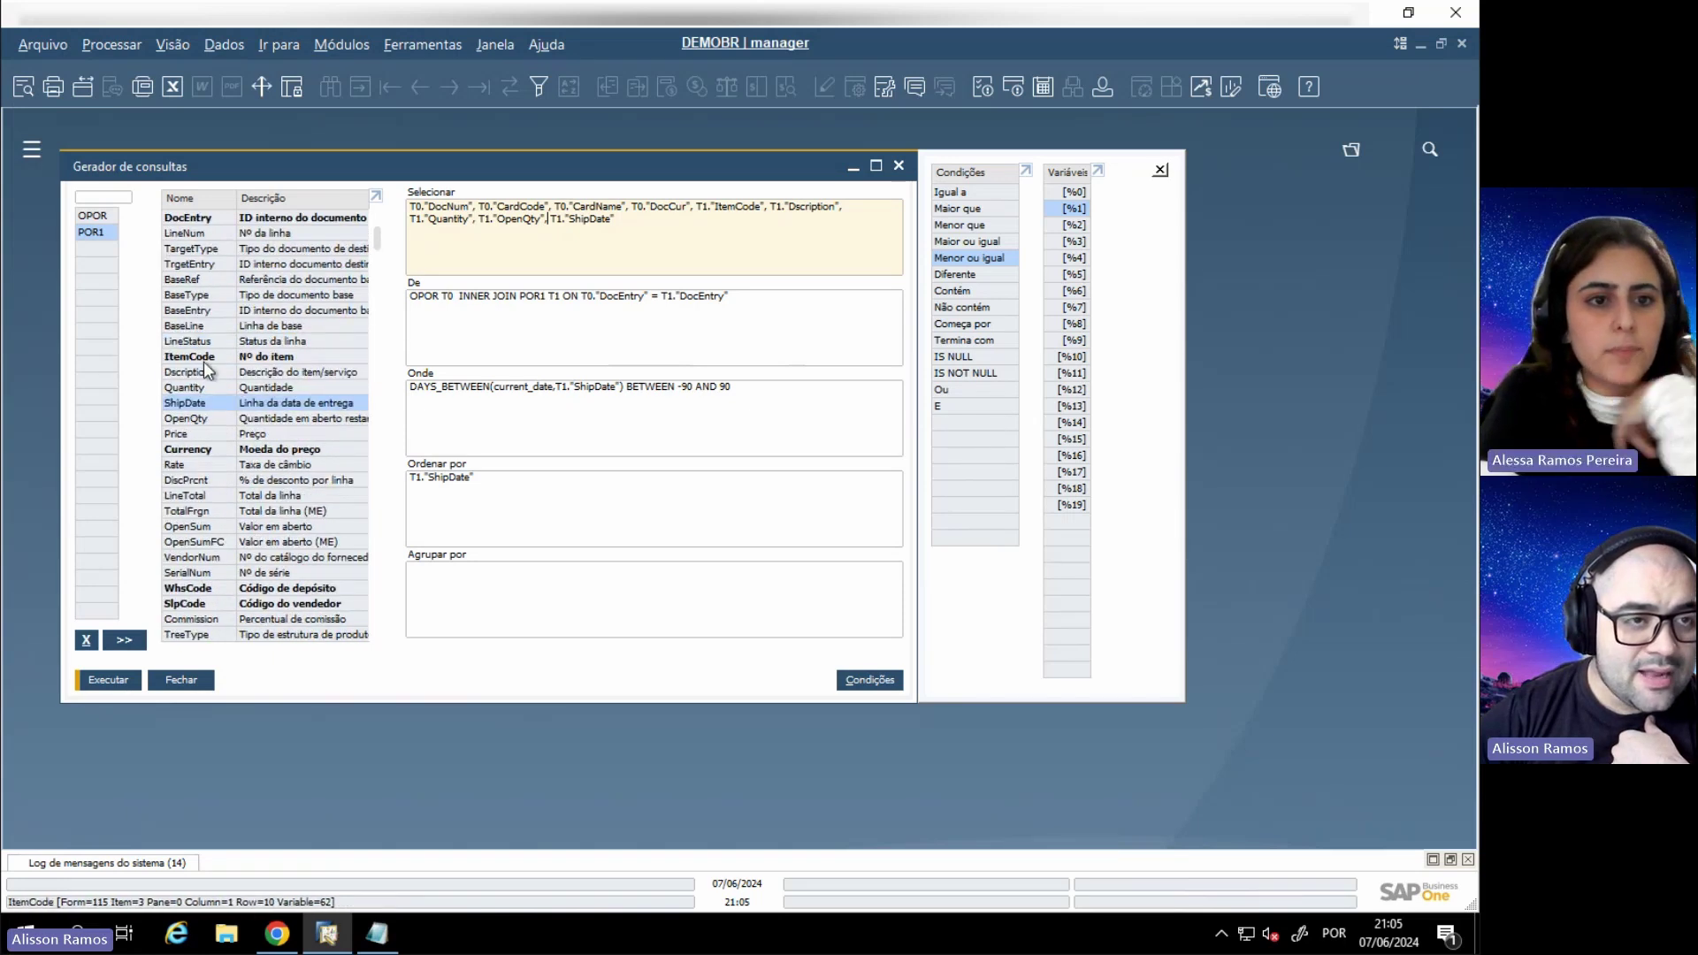
double_click(200, 449)
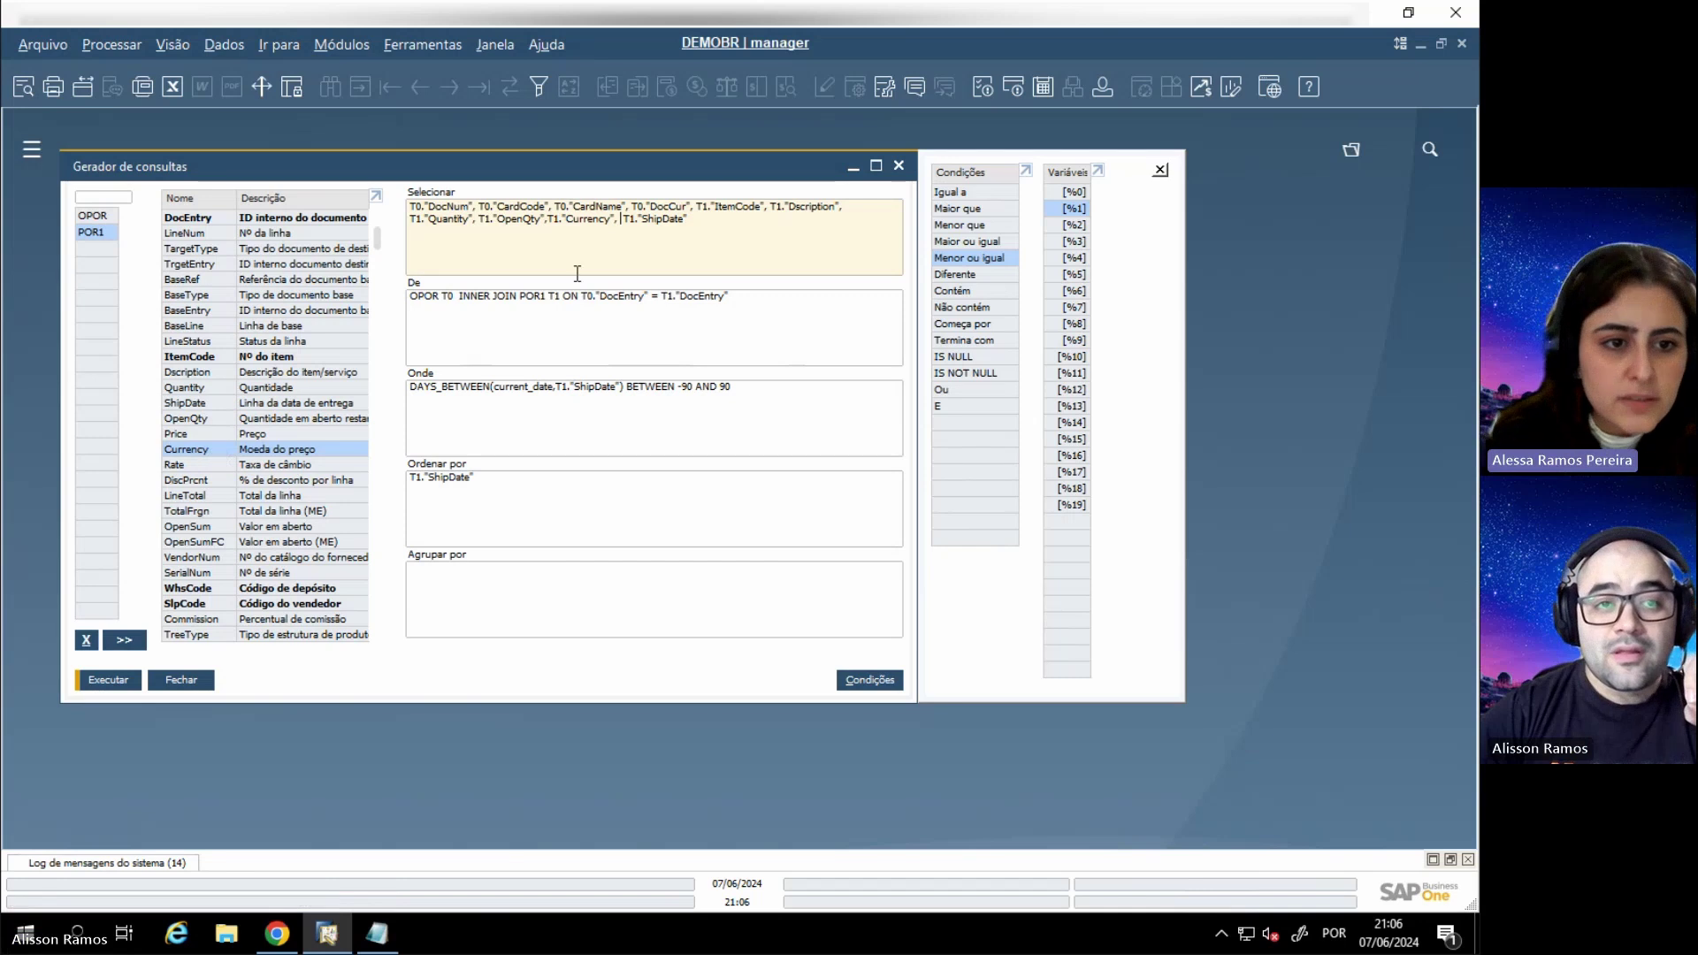
left_click_drag(617, 220, 551, 220)
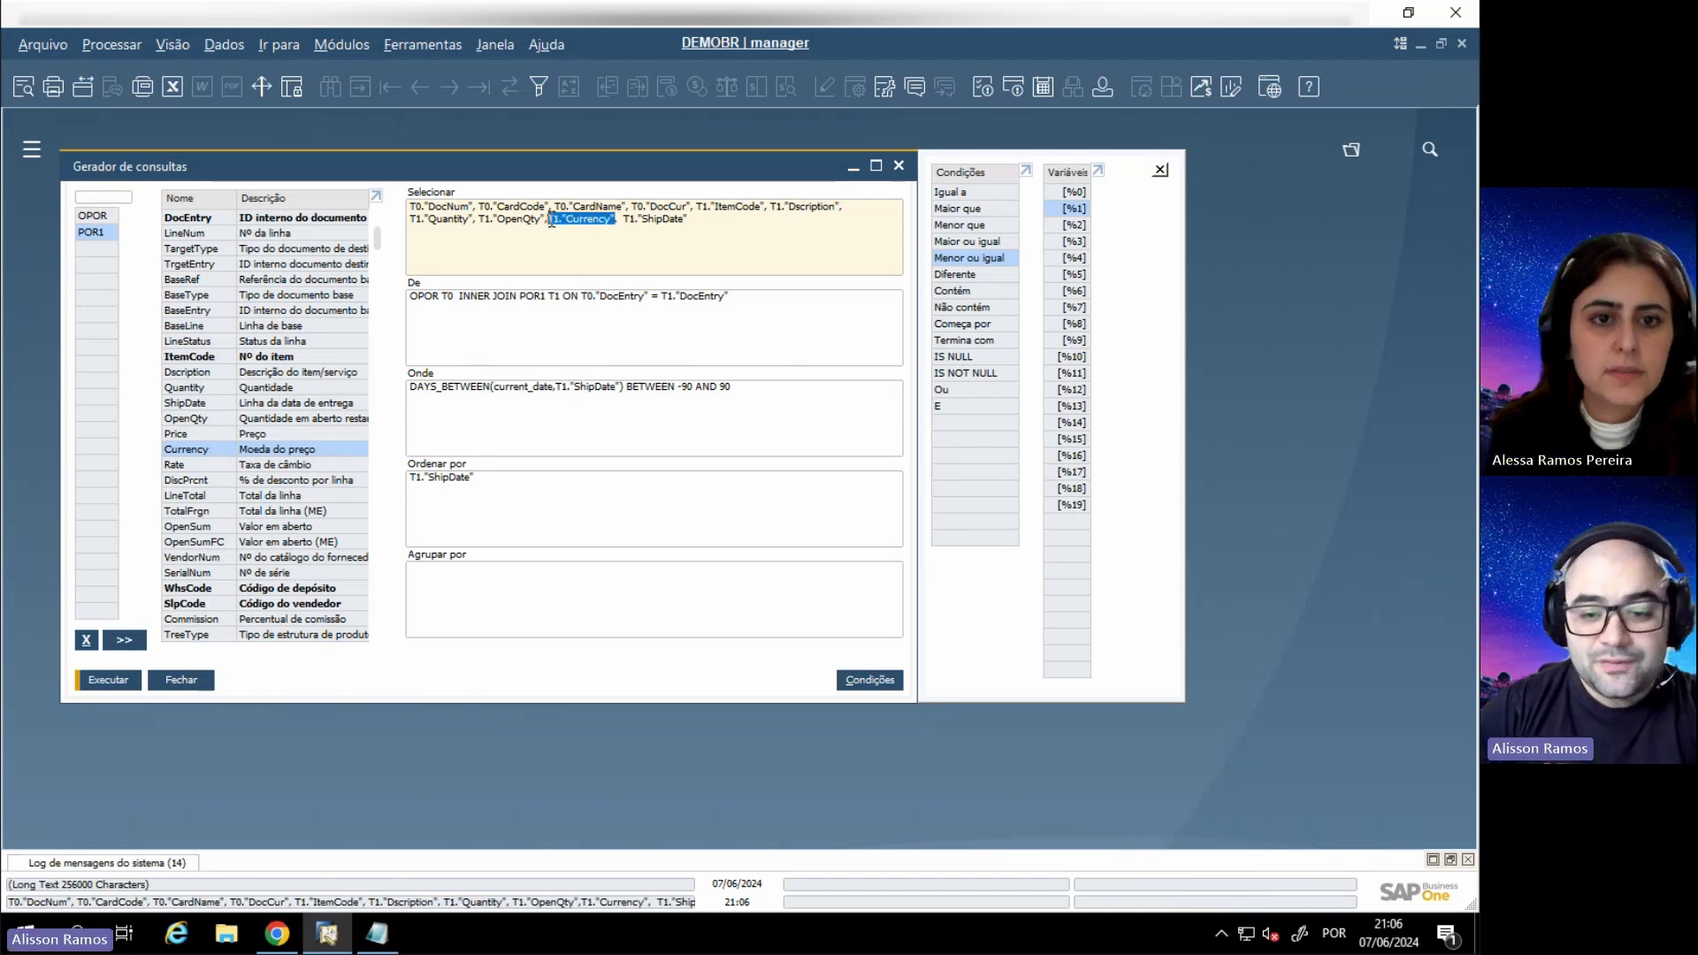
key("Delete")
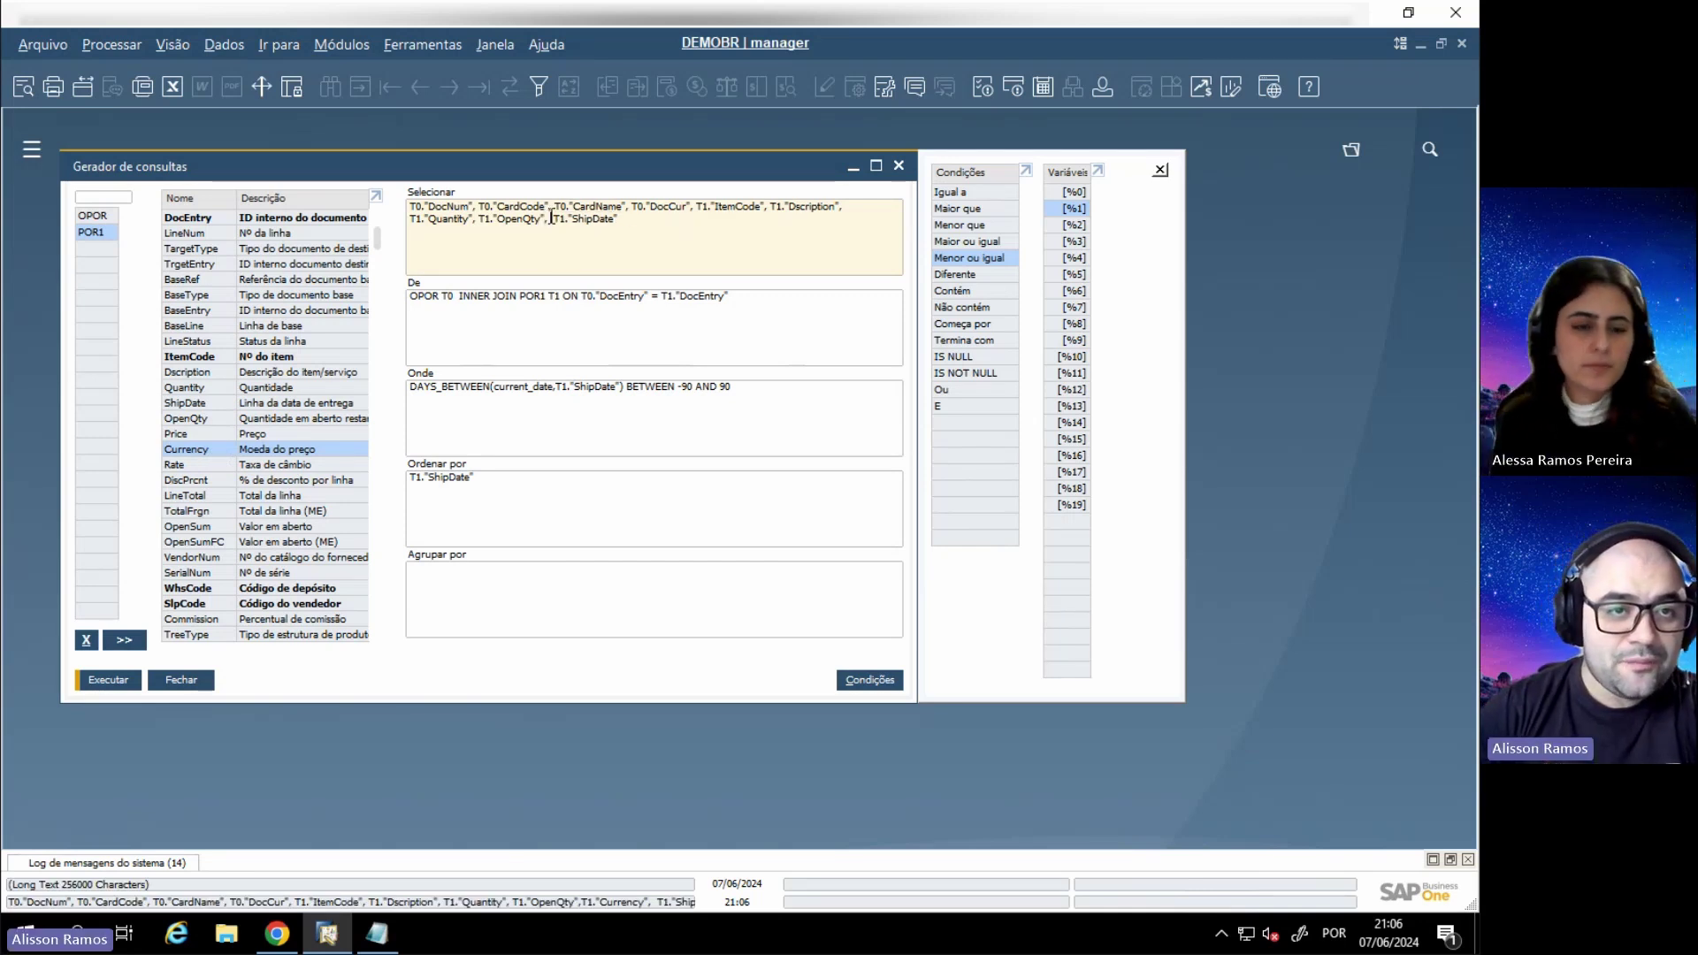
double_click(223, 442)
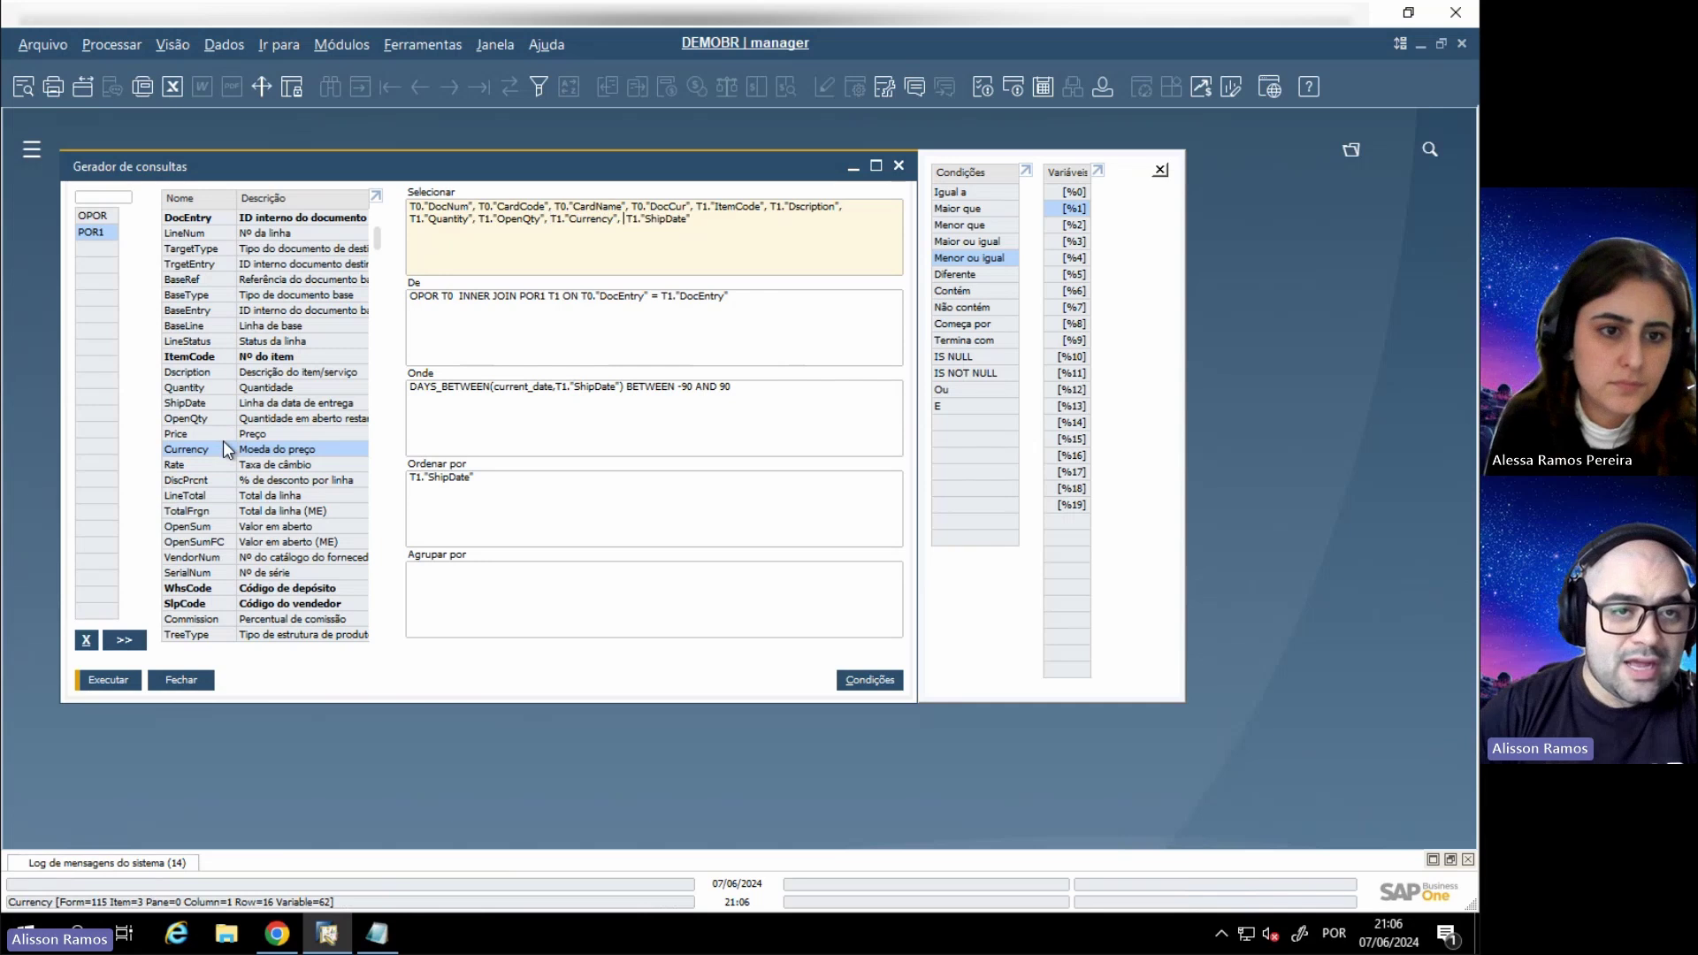
left_click_drag(619, 219, 547, 221)
key("Delete")
Add the POR1 Price field to the Selecionar clause between T1."OpenQty" and T1."ShipDate"
left_click(556, 219)
key("BackSpace")
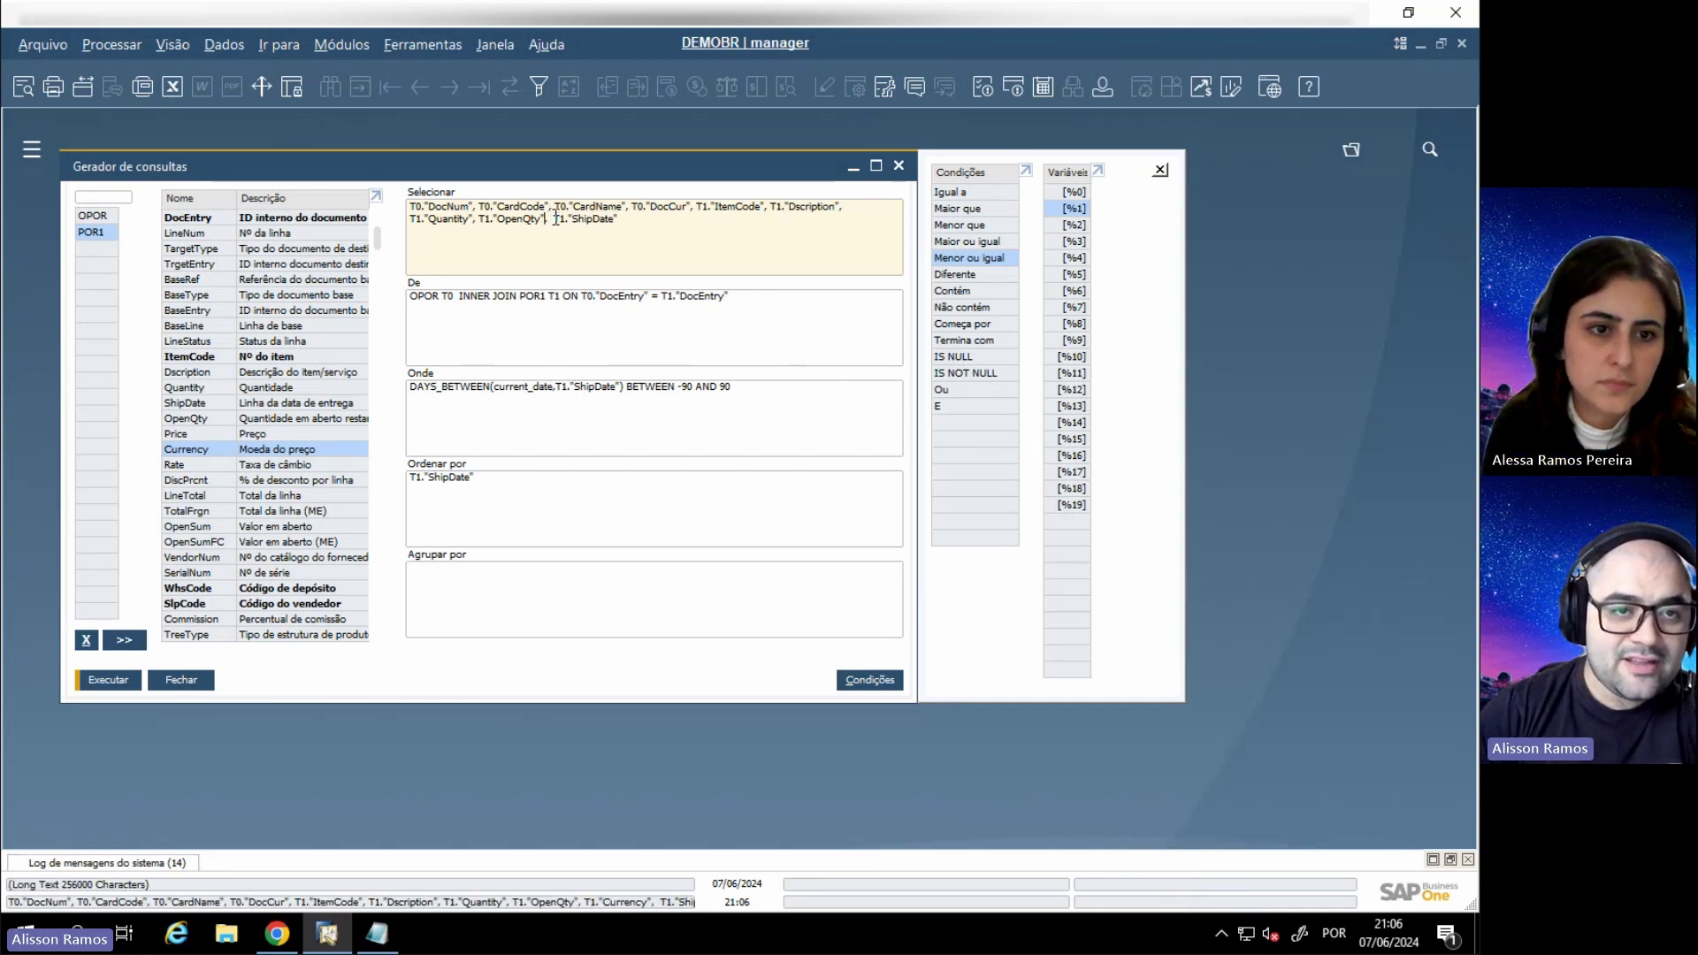
double_click(211, 435)
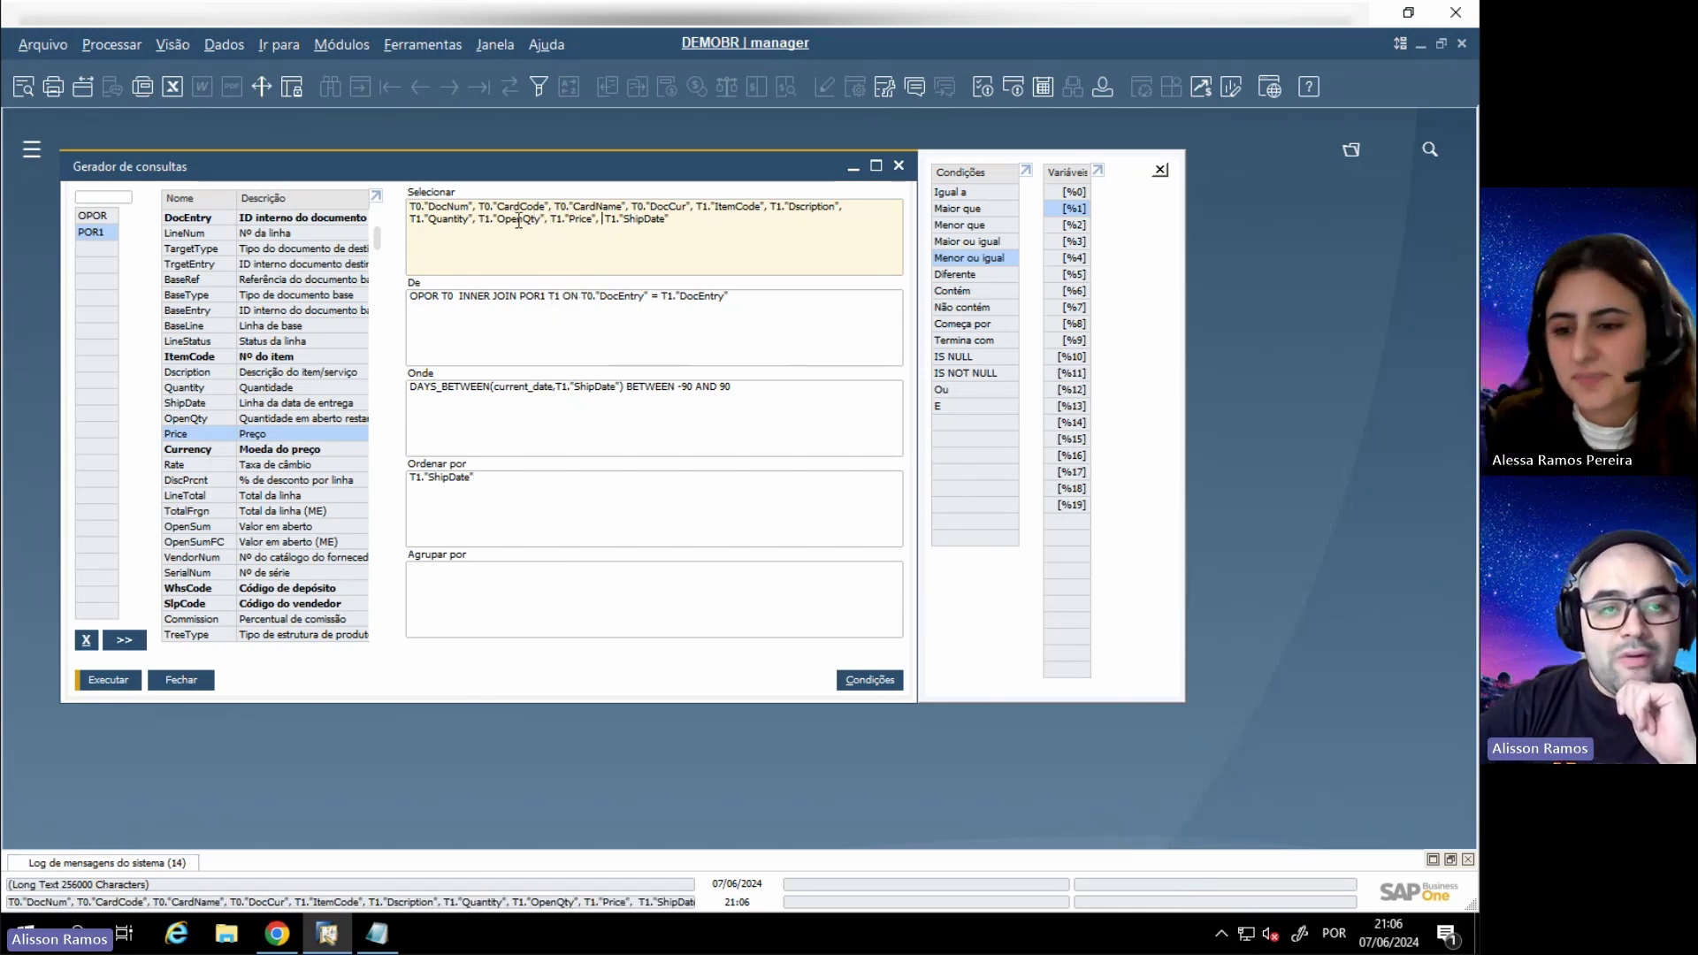
Duplicate the OpenQty and Price fields before T1."ShipDate" and turn the copy into the calculated column T1."OpenQty"*T1."Price"
left_click_drag(479, 220, 597, 222)
key("ctrl+c")
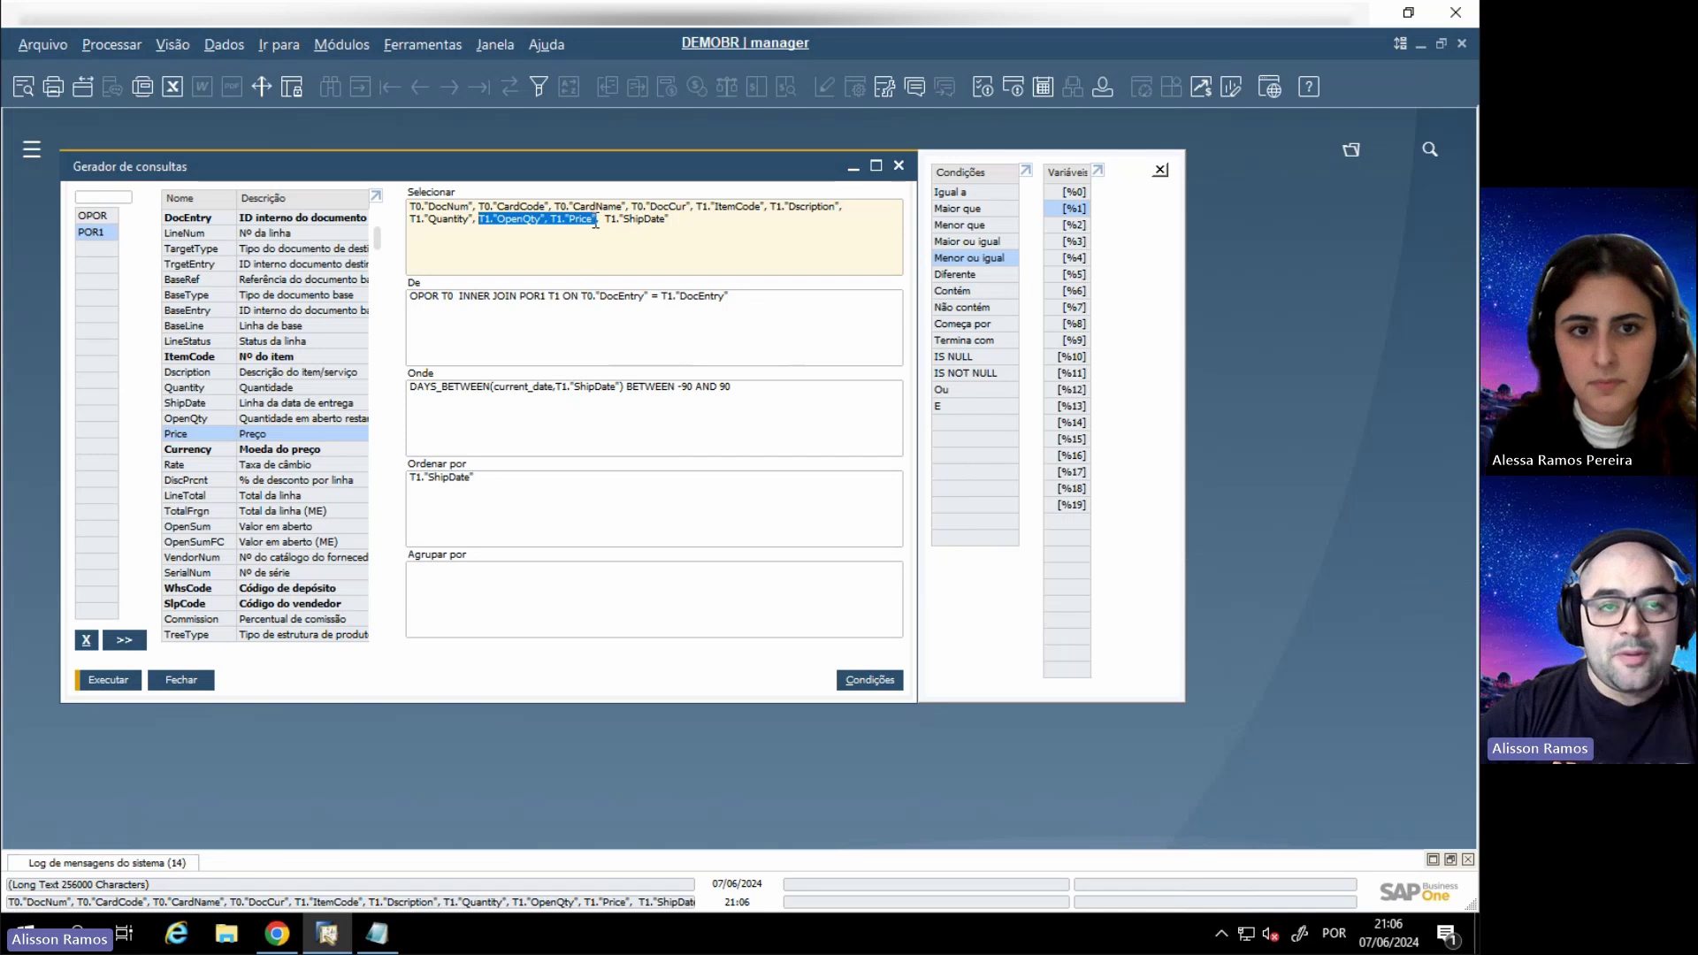
left_click(597, 222)
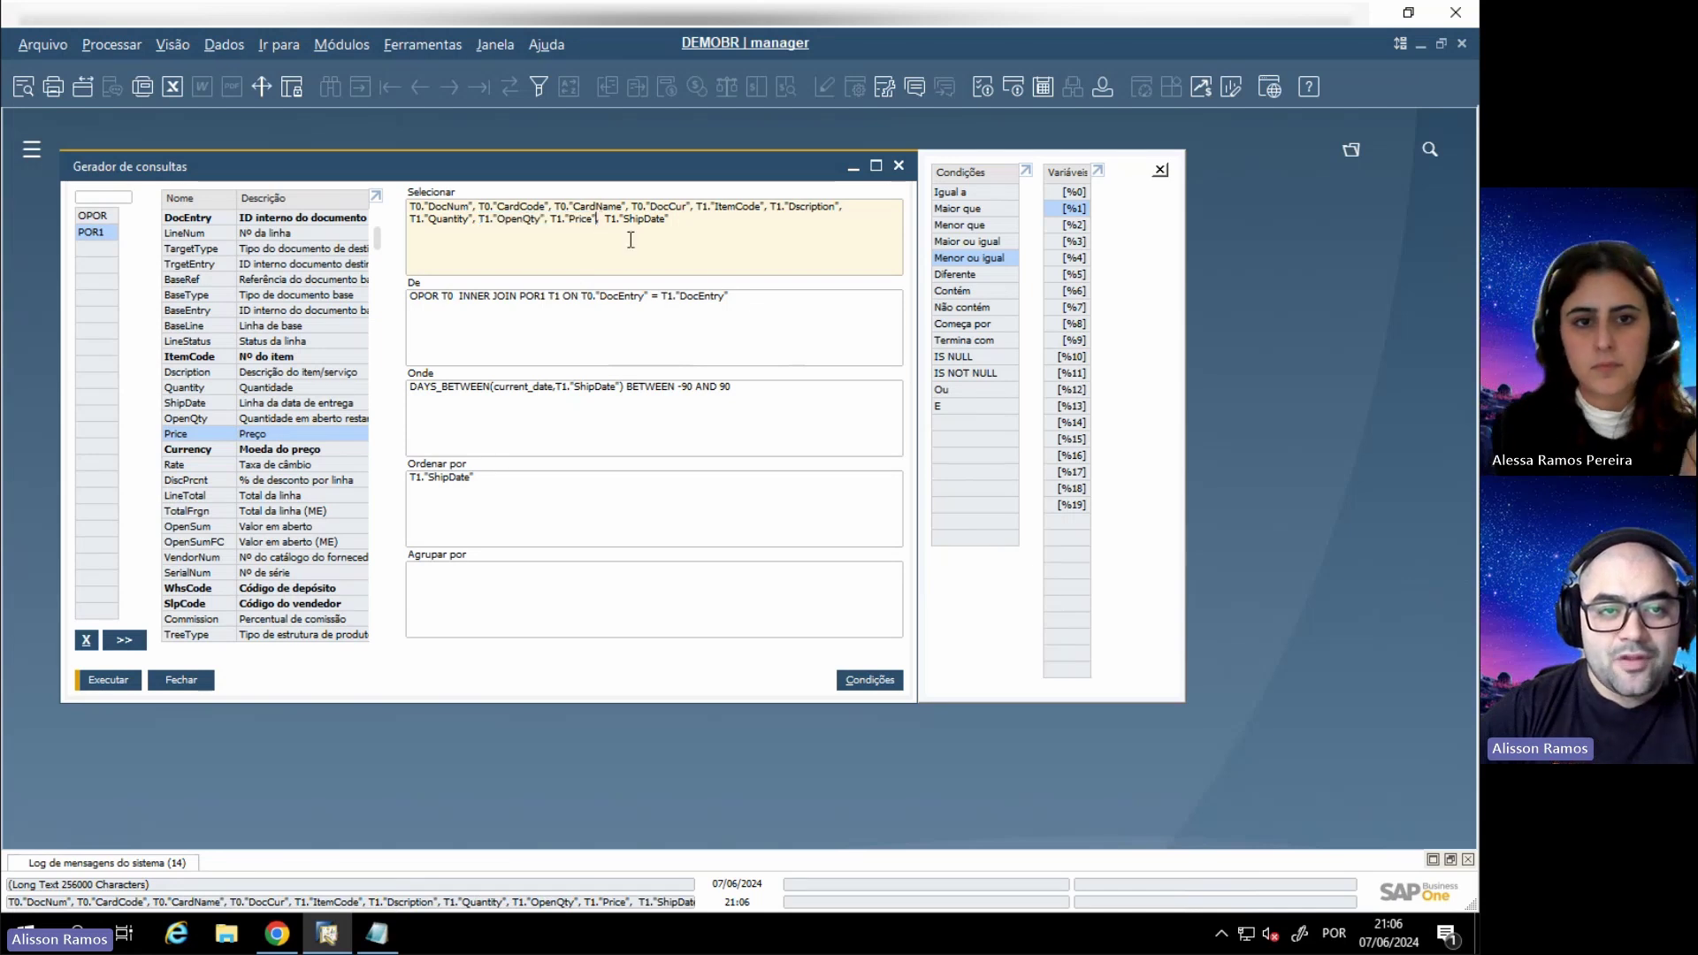
key("ctrl+v")
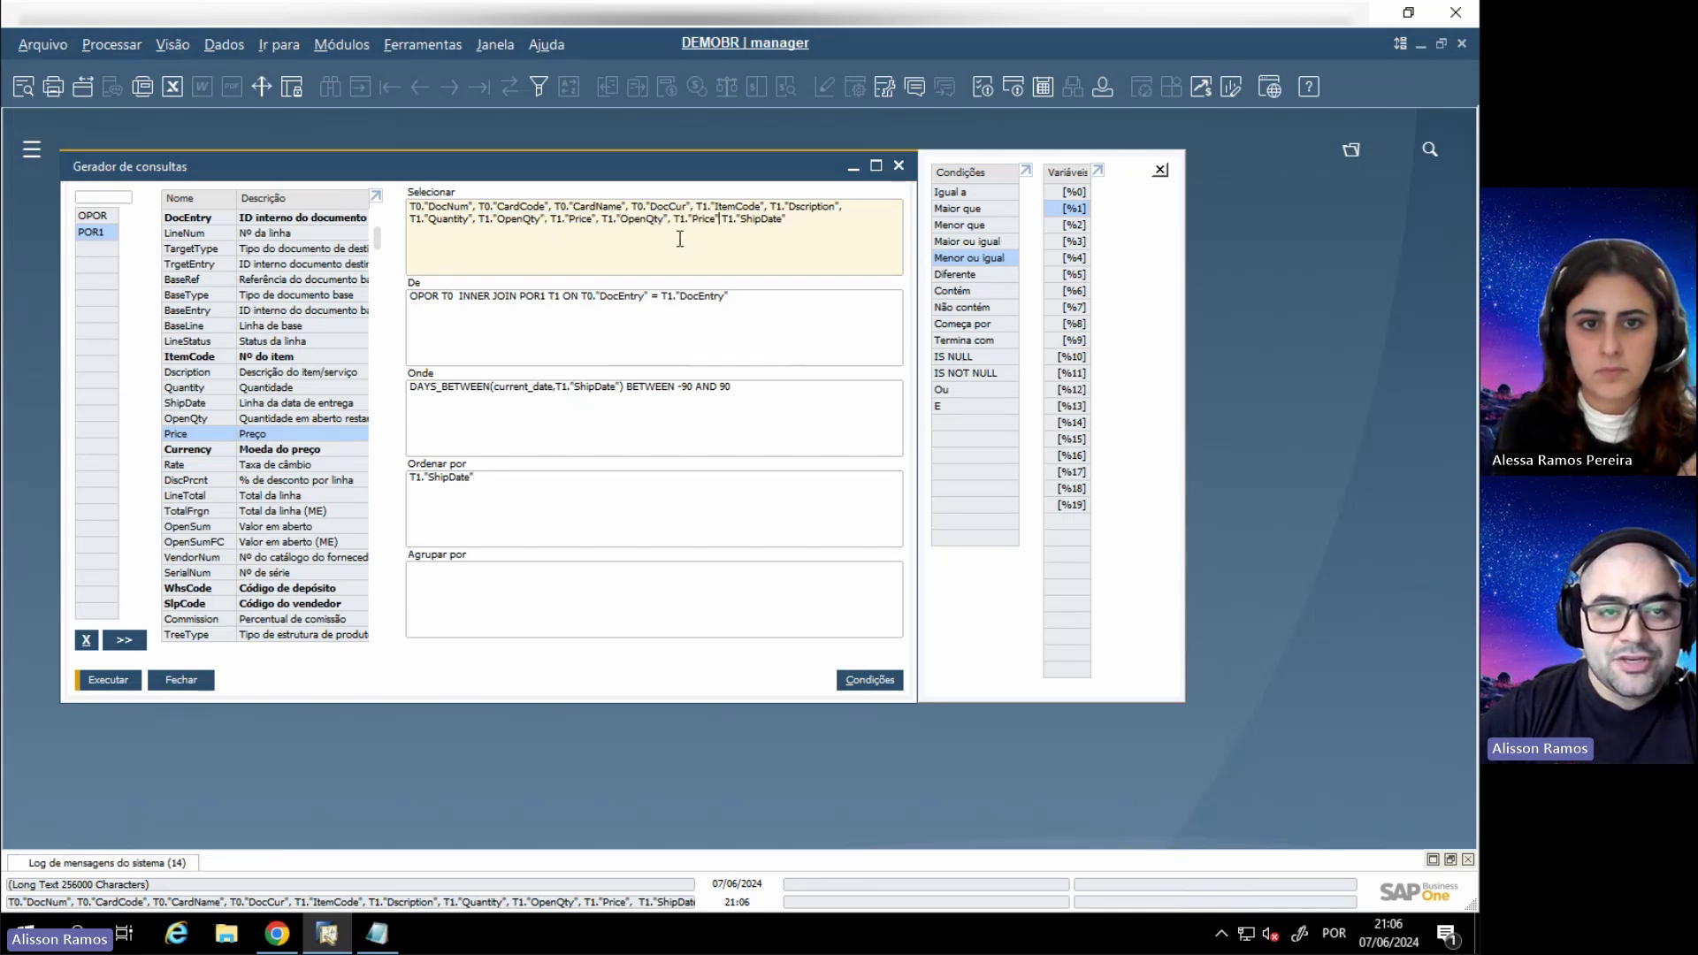
type(",")
left_click_drag(669, 217, 675, 218)
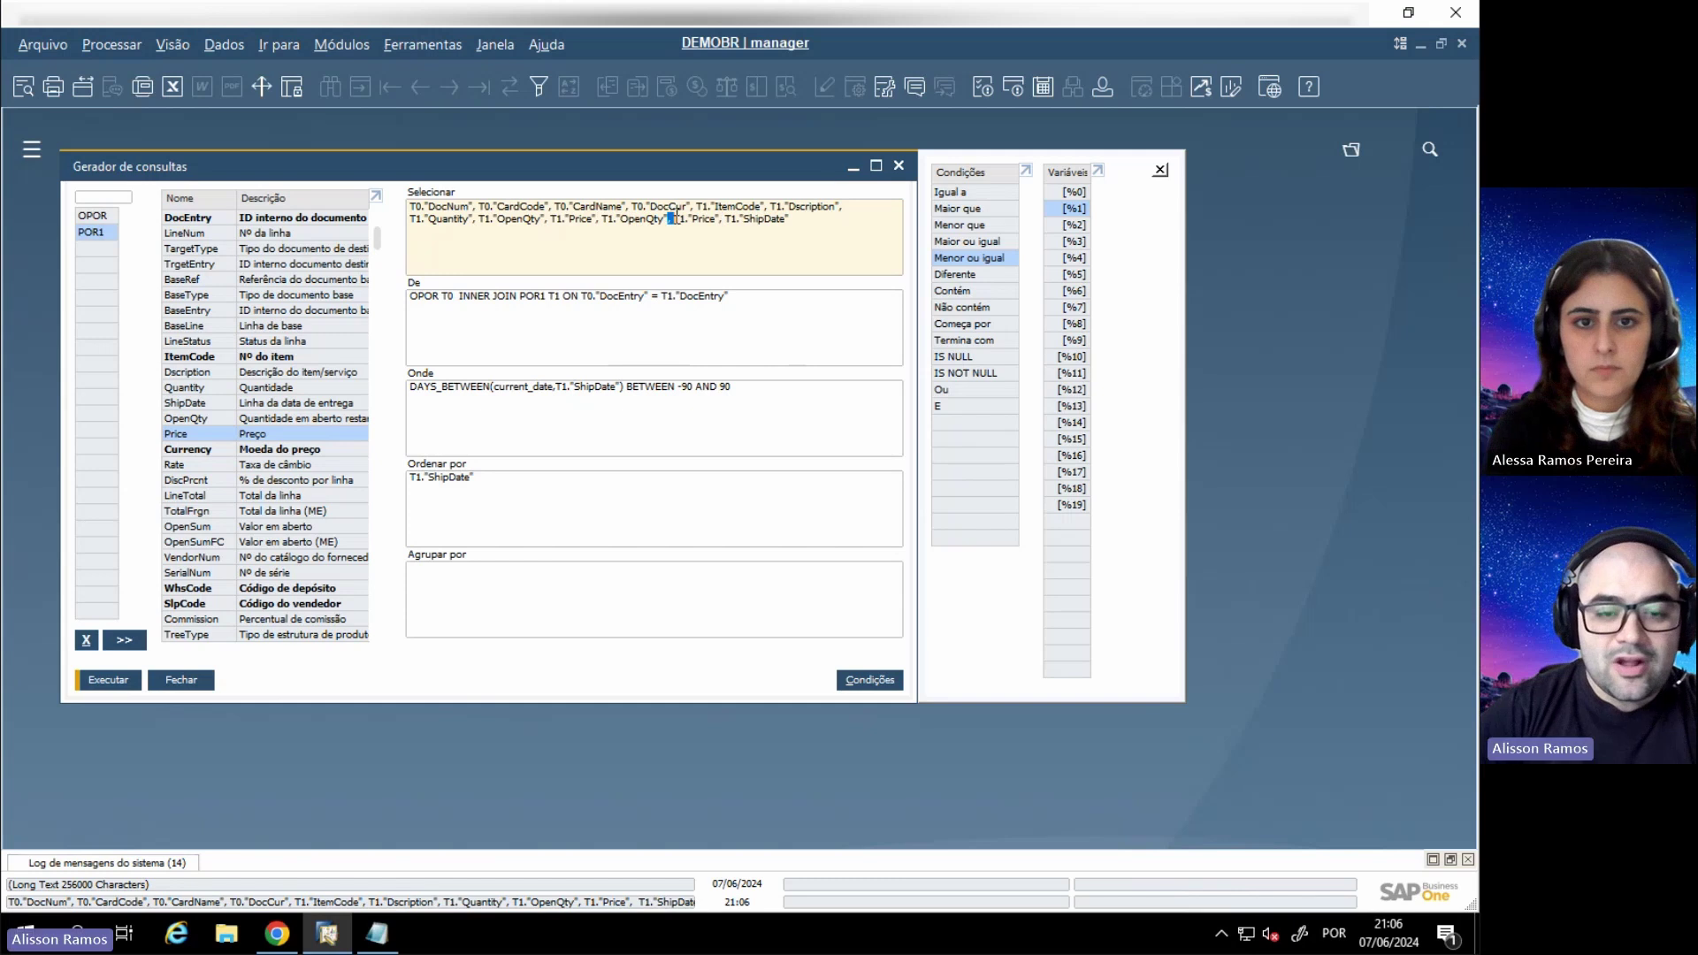
type("*")
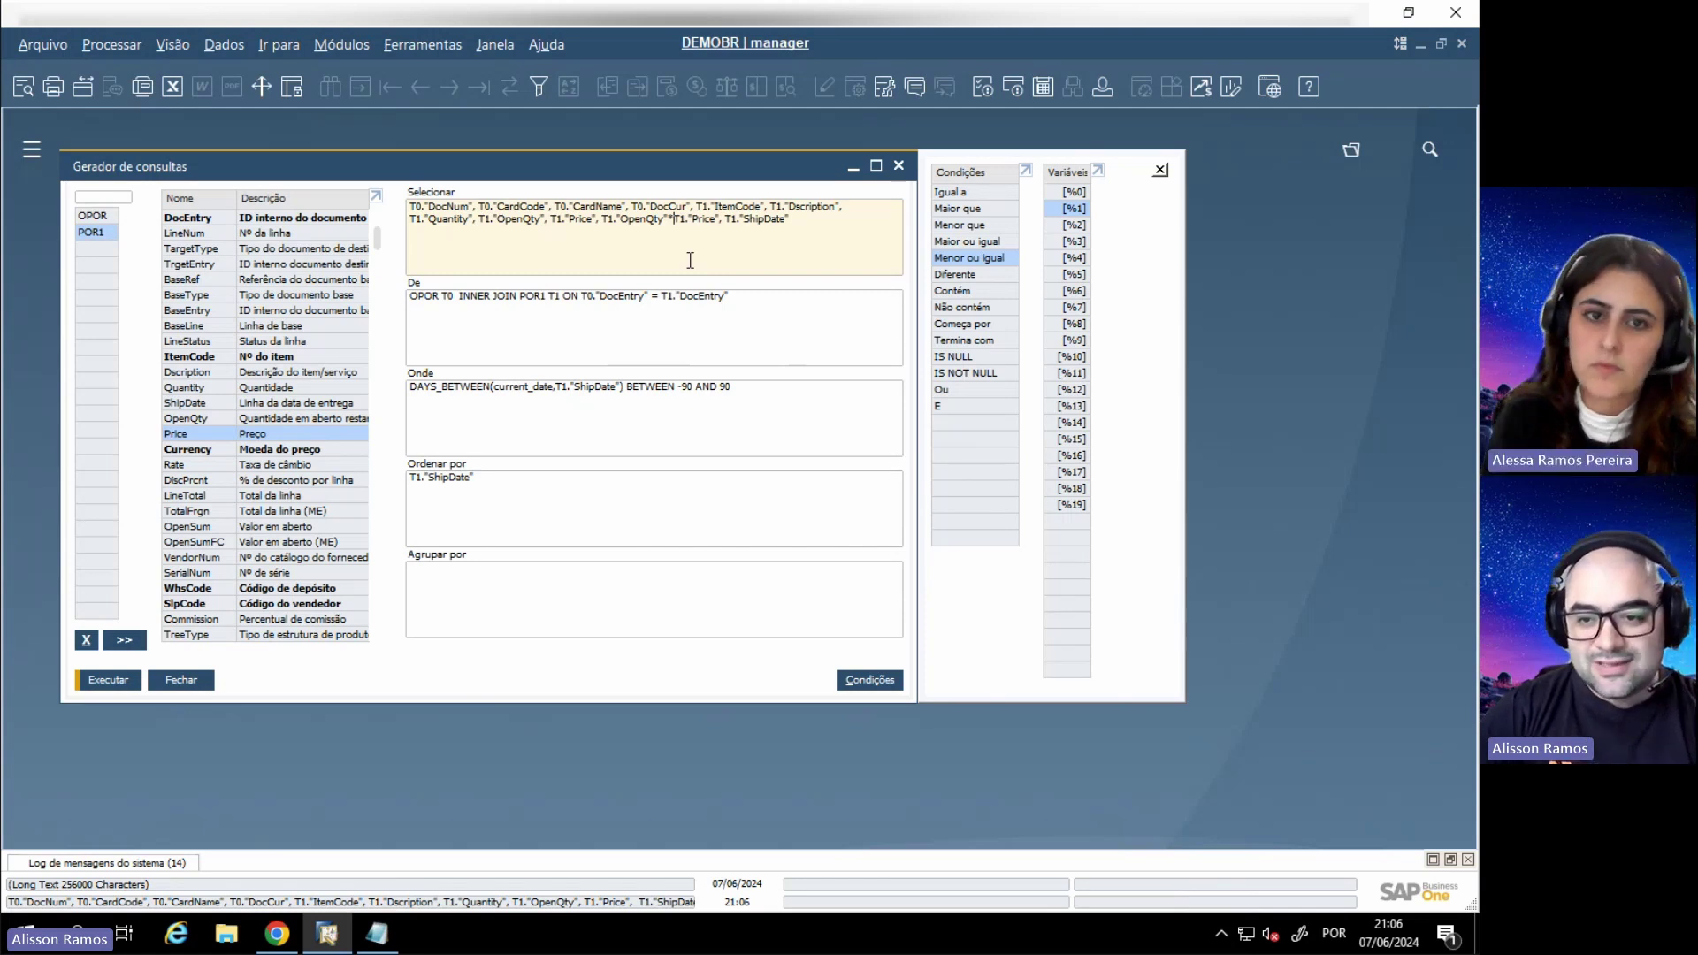
Try division instead of multiplication between OpenQty and Price in the calculated column, and restore the multiplication operator
key("BackSpace")
type("/")
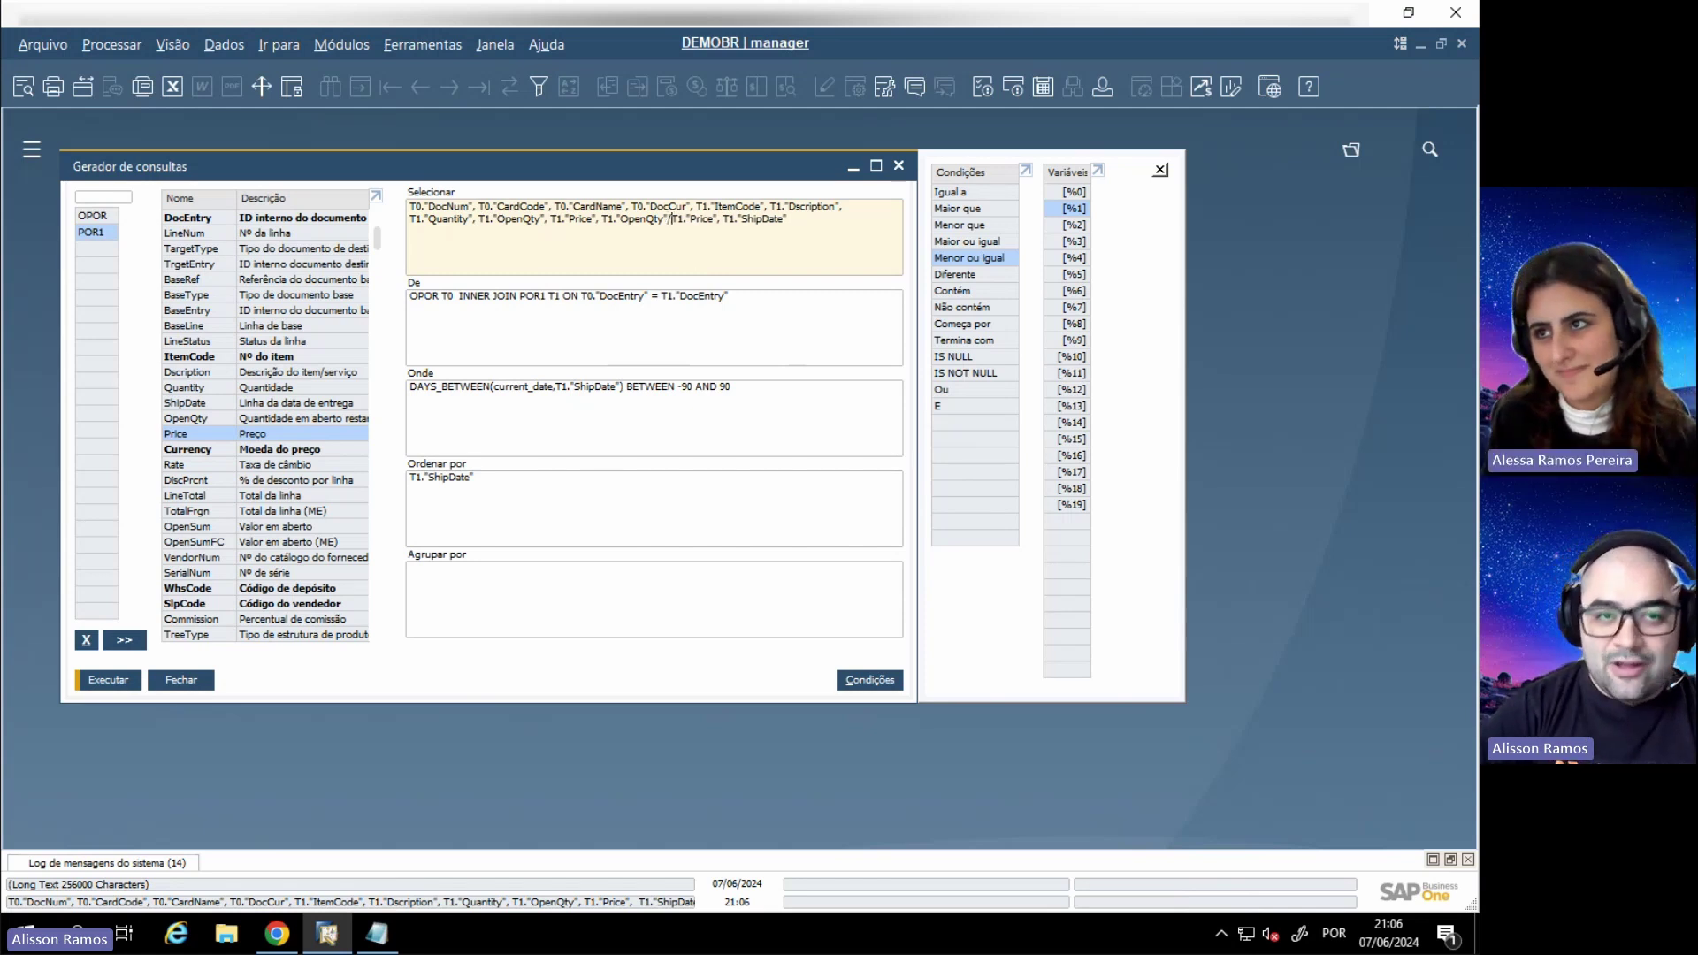
key("BackSpace")
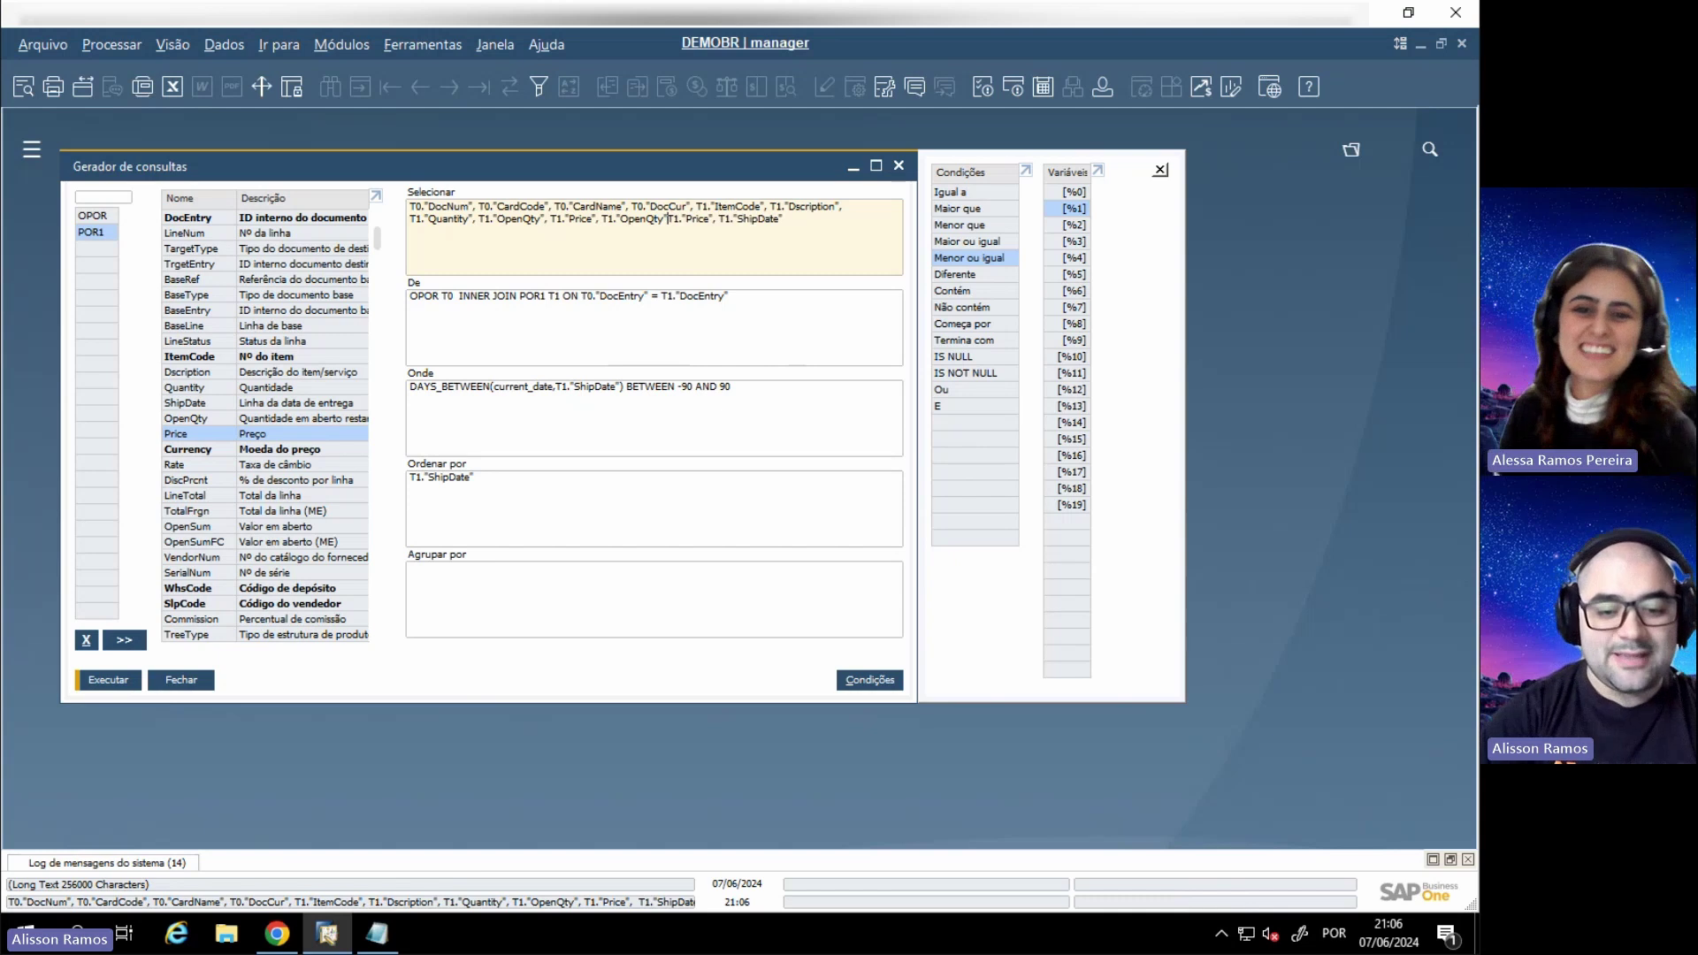
type("*")
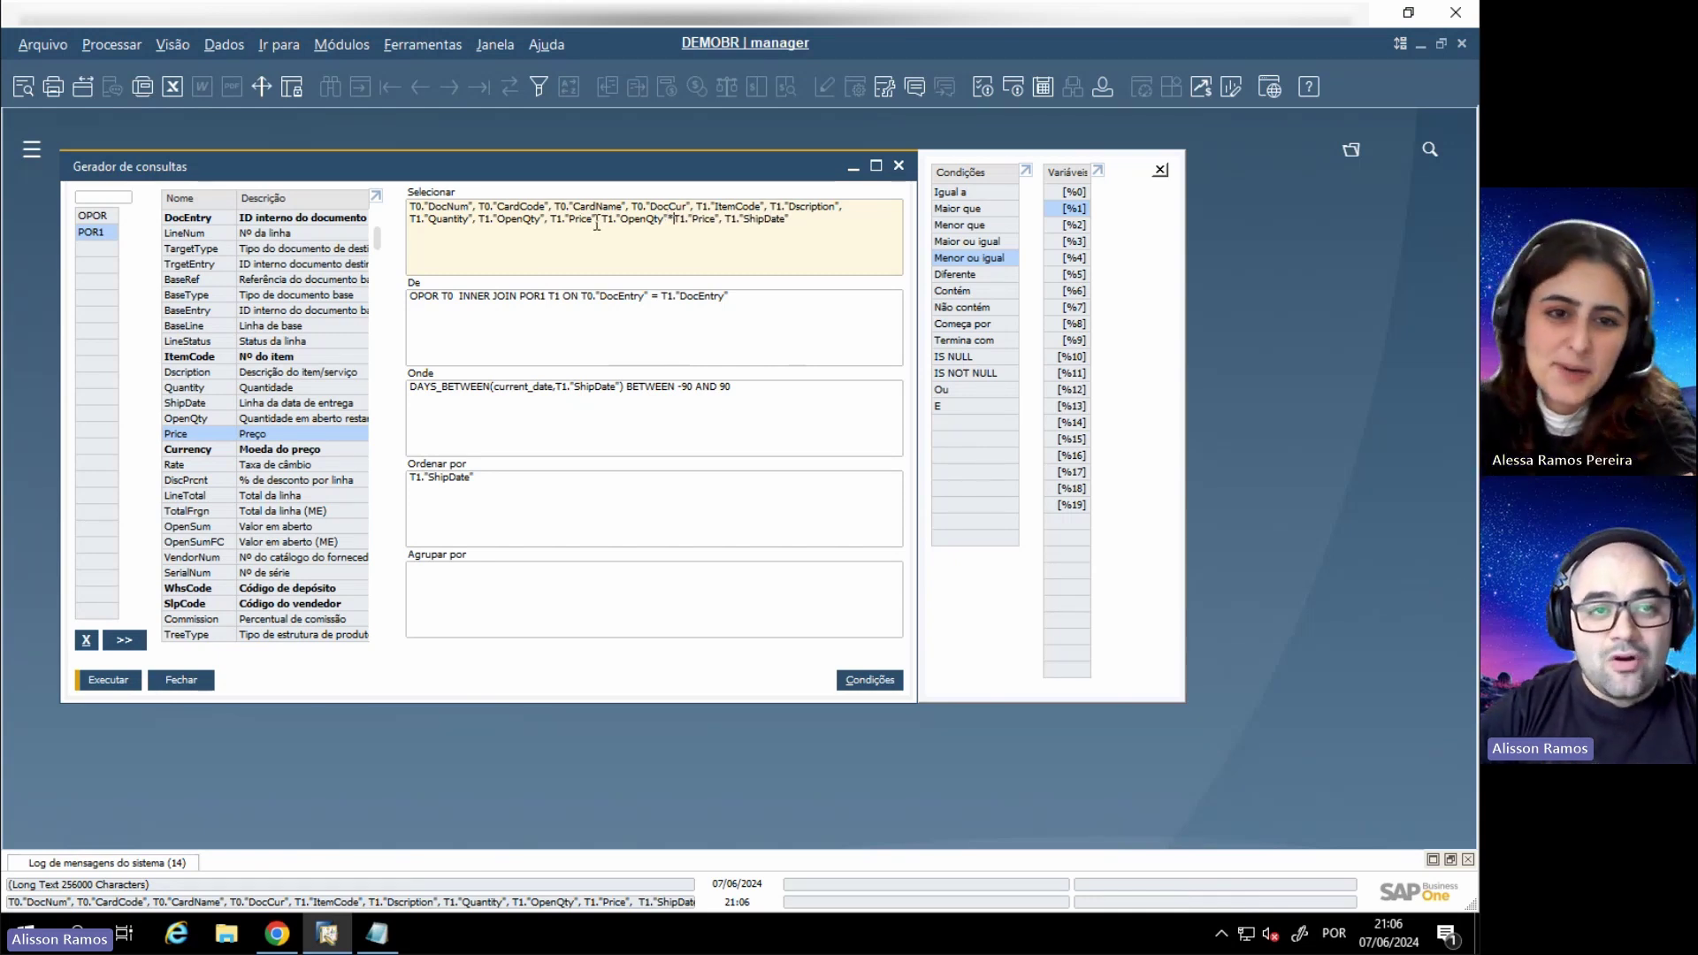
Run the query, inspect the calculated OpenQty*Price column in the results, and close the preview
left_click_drag(607, 220, 723, 222)
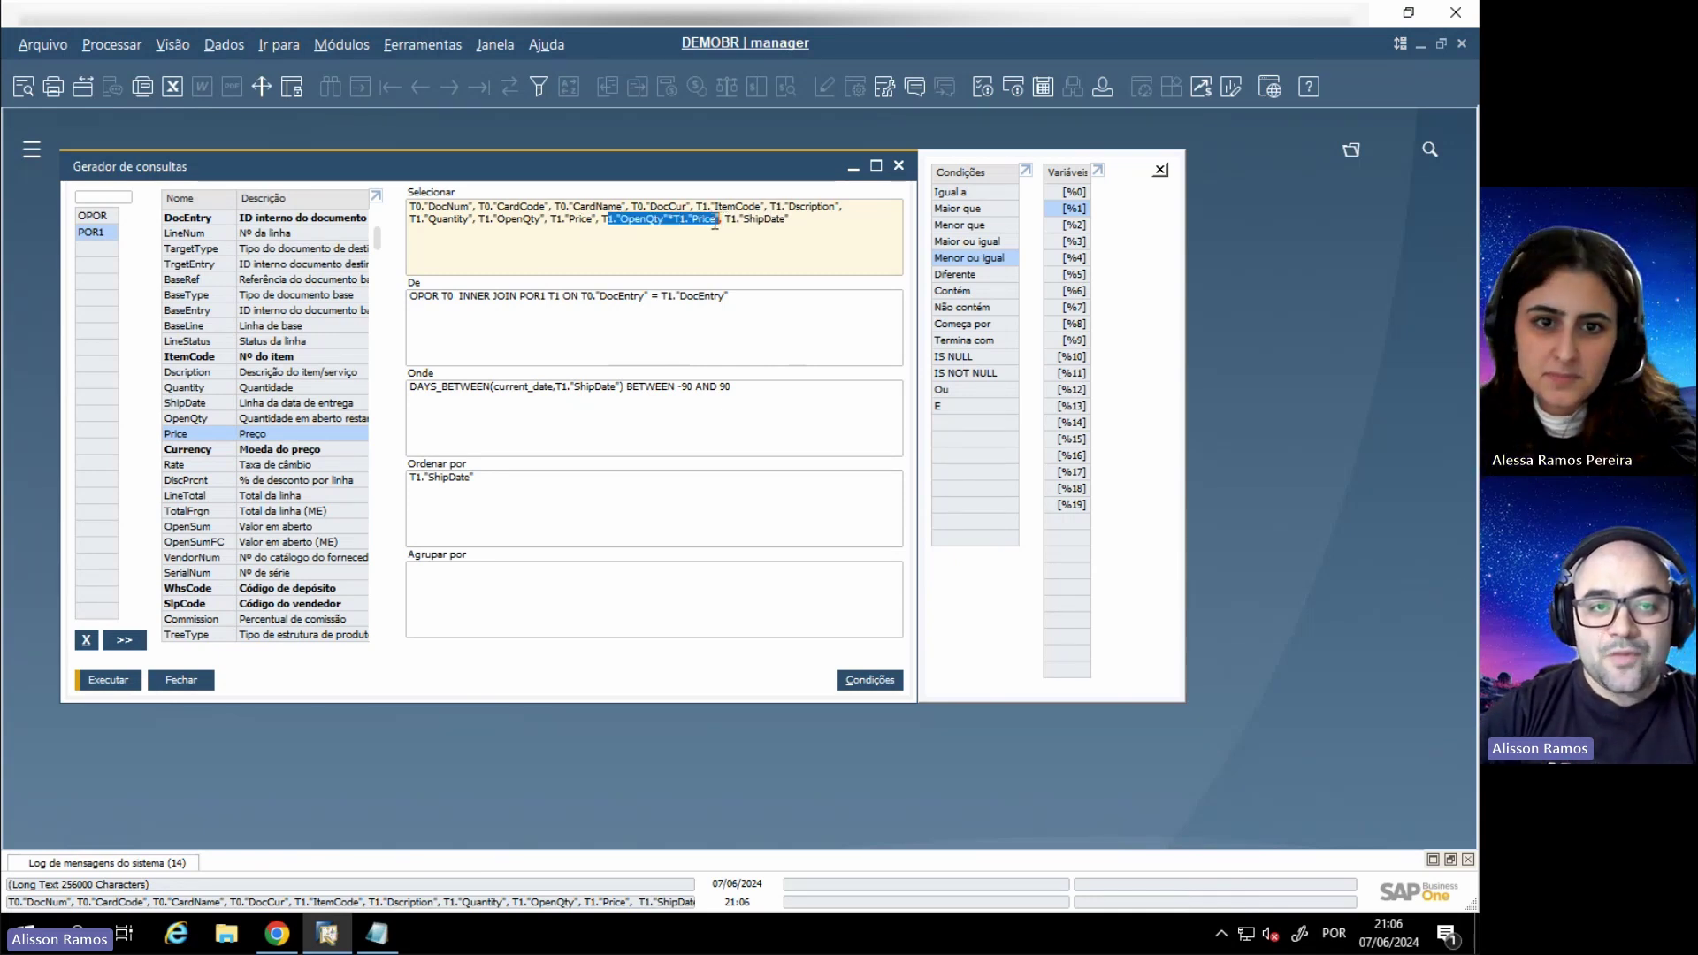
left_click_drag(610, 220, 719, 220)
left_click(123, 687)
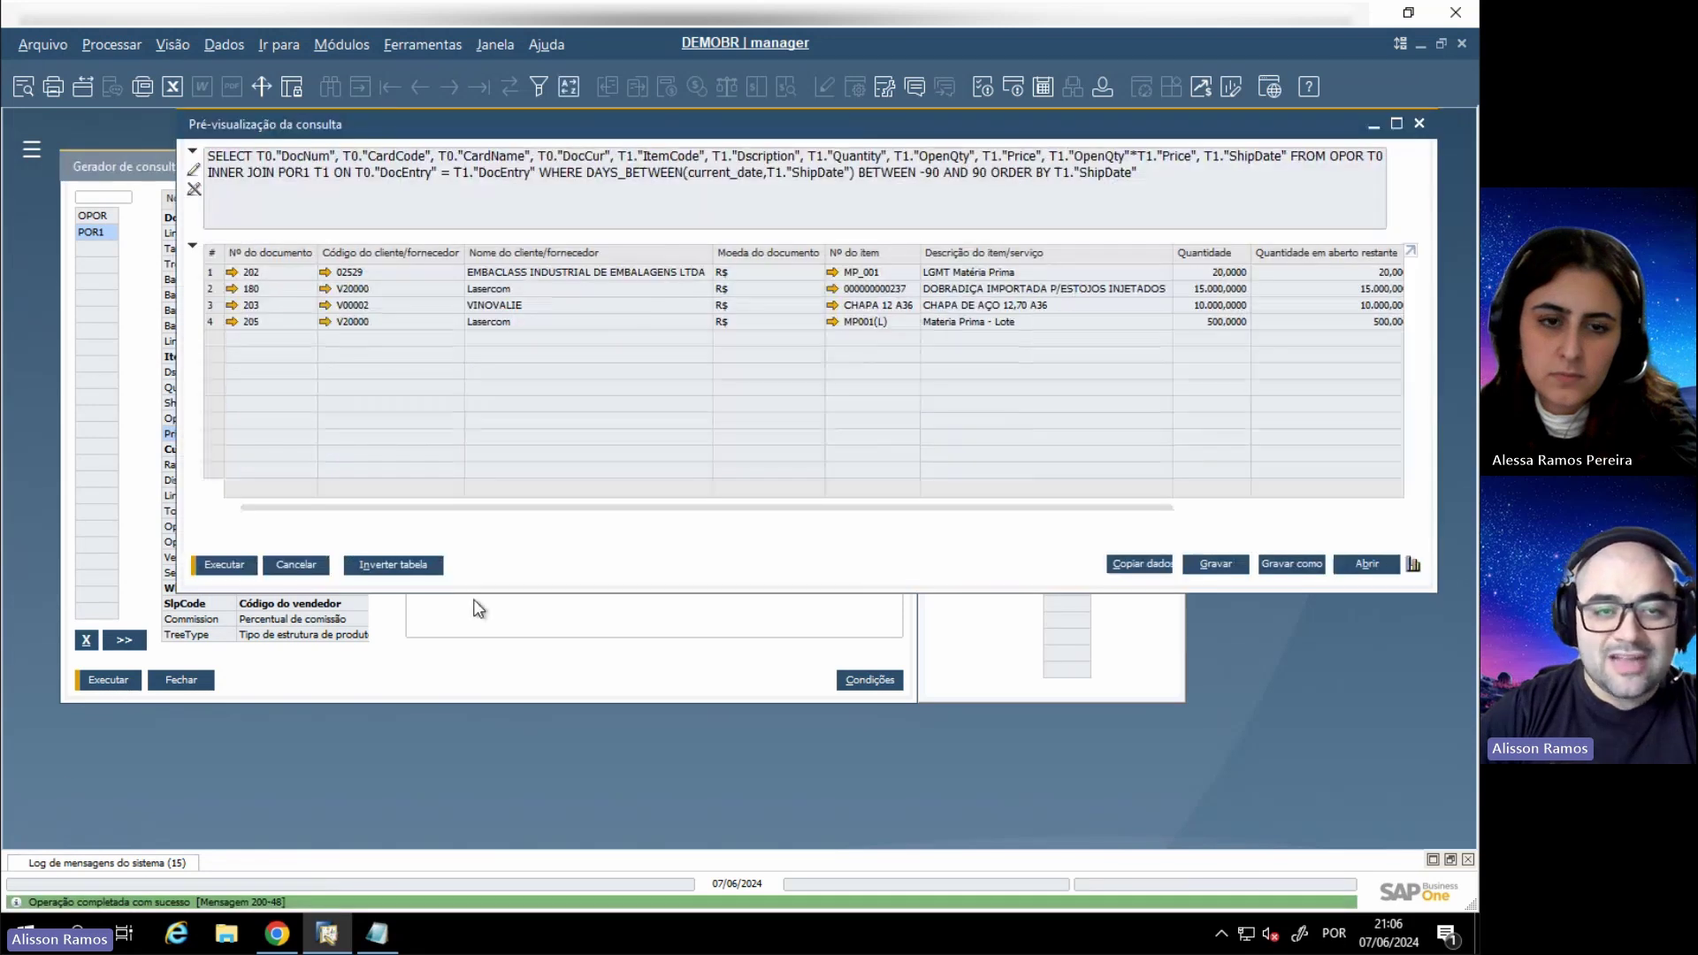
left_click_drag(1104, 507, 1270, 502)
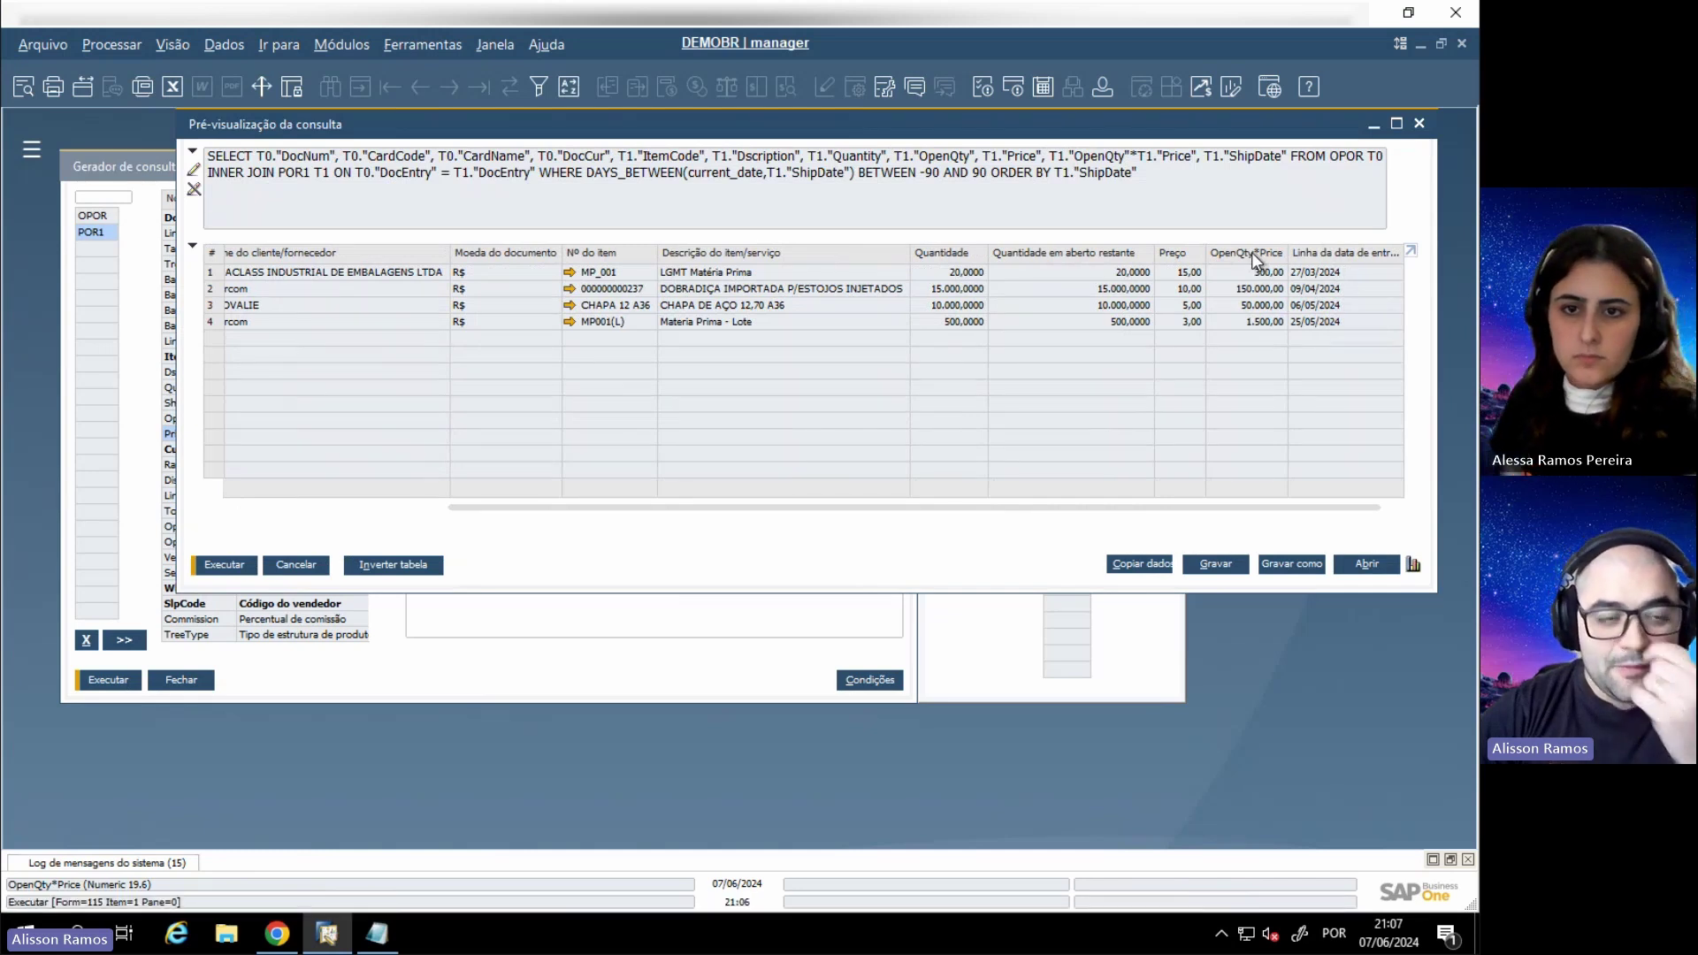
left_click(297, 565)
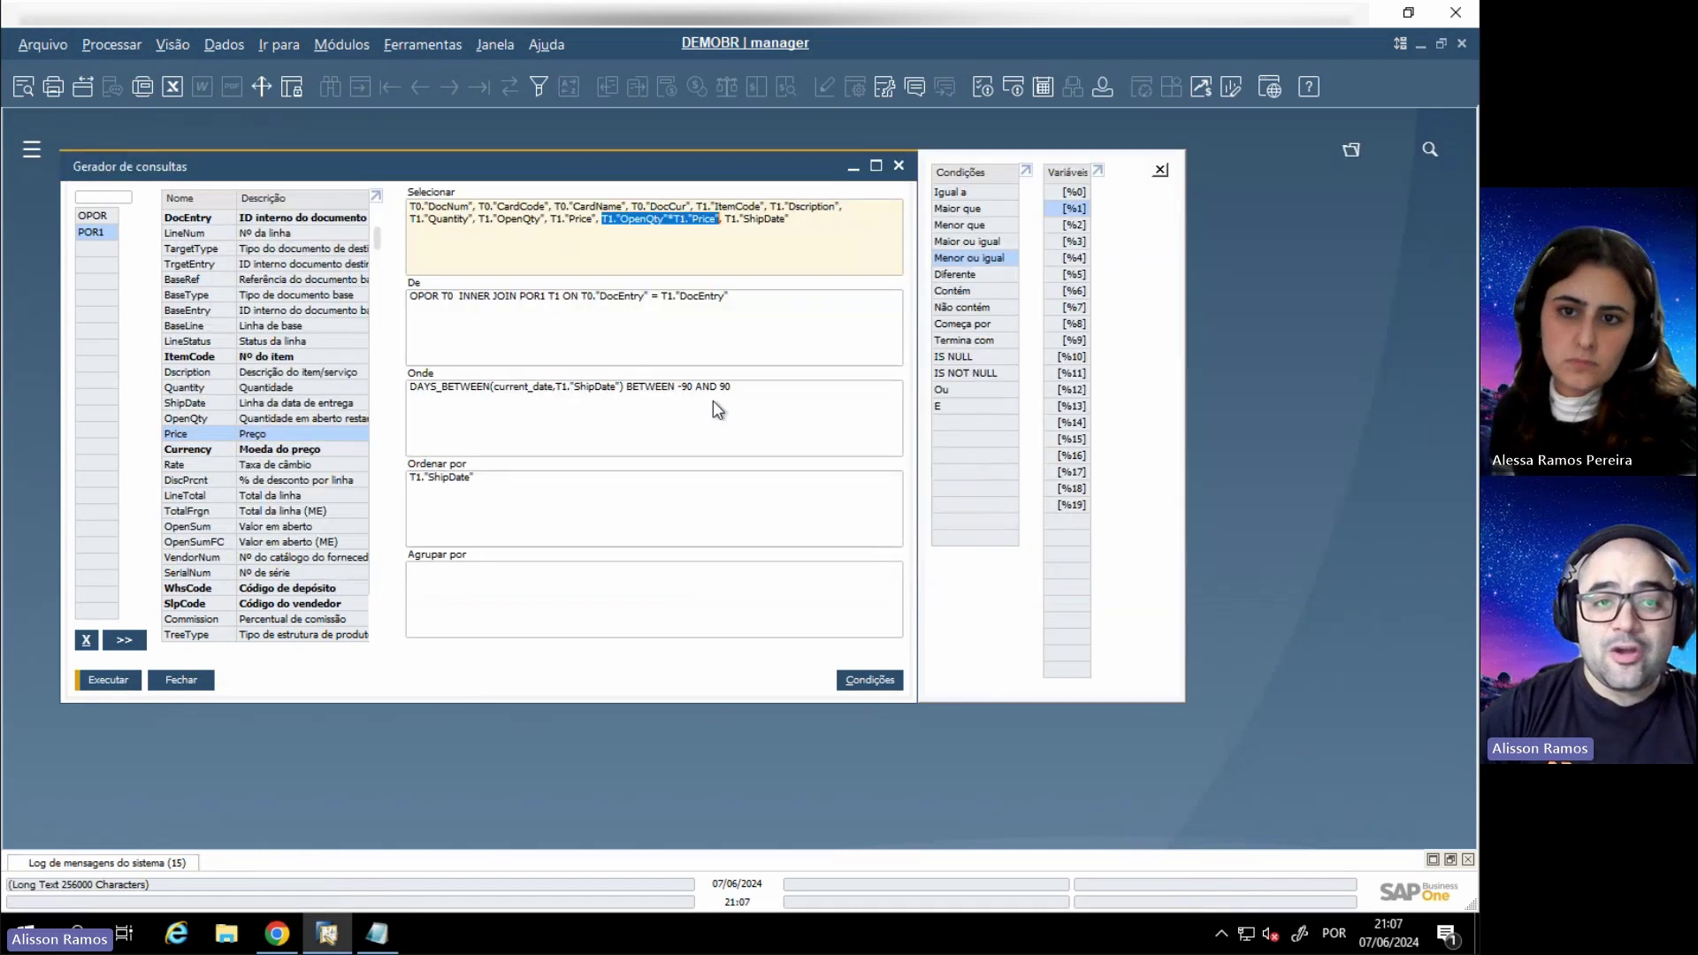
Give the OpenQty*Price calculation the alias "Total Em Aberto" and run the query again
left_click(720, 220)
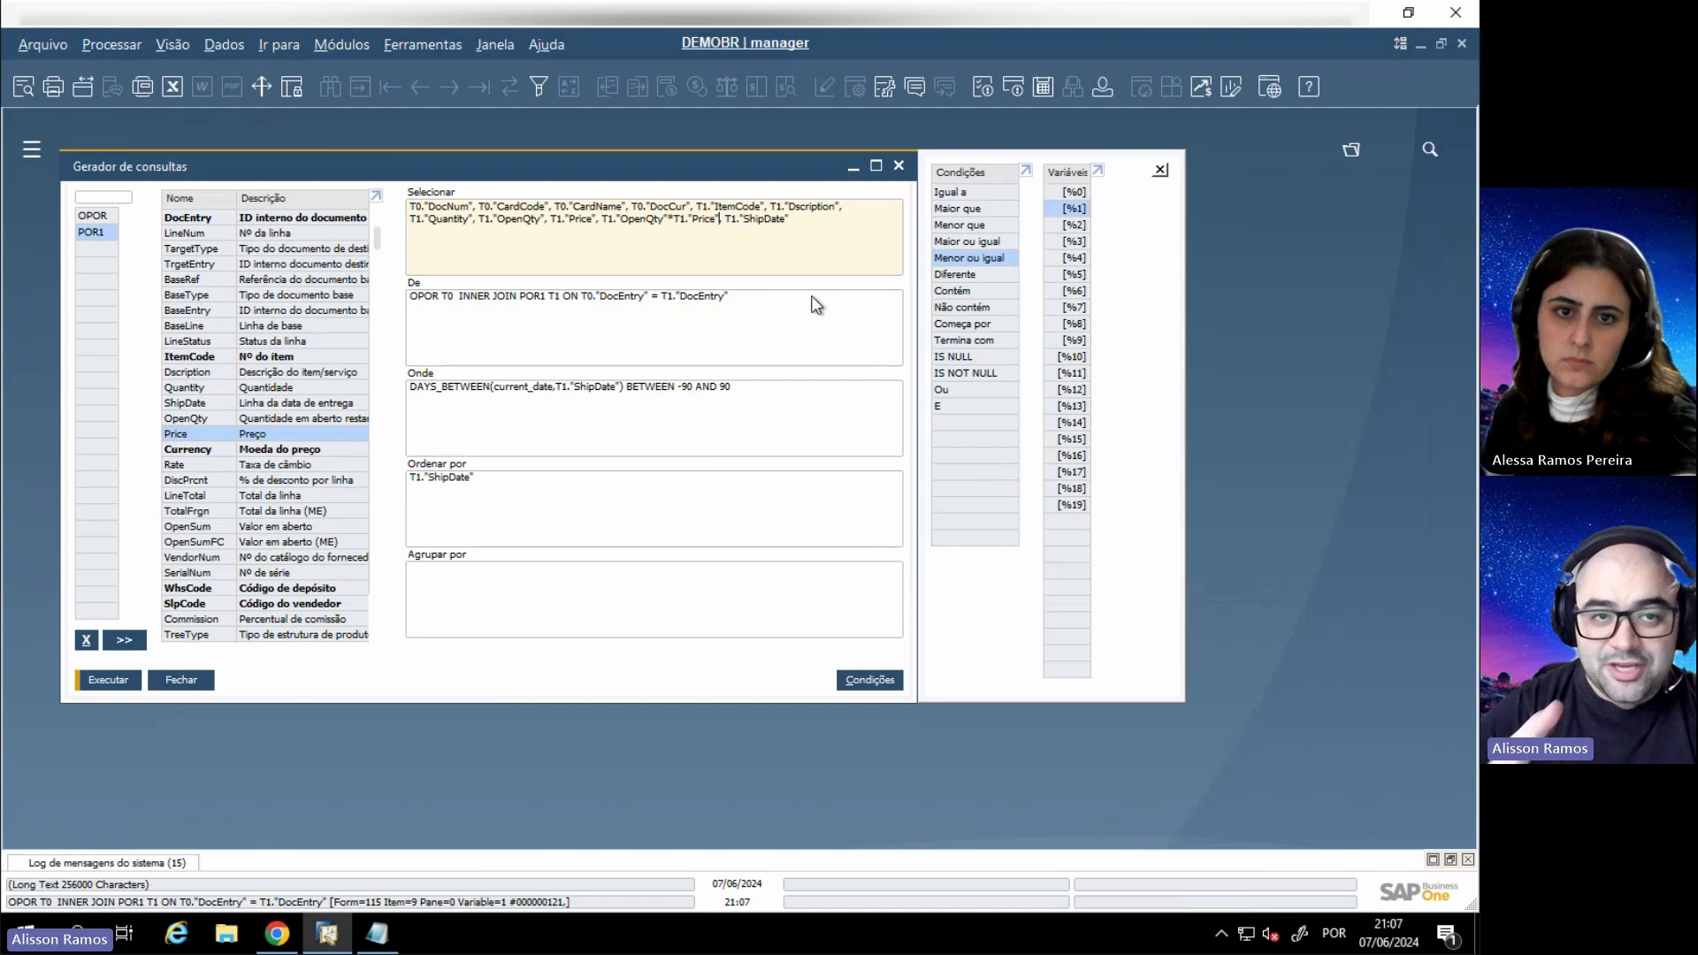
type("as")
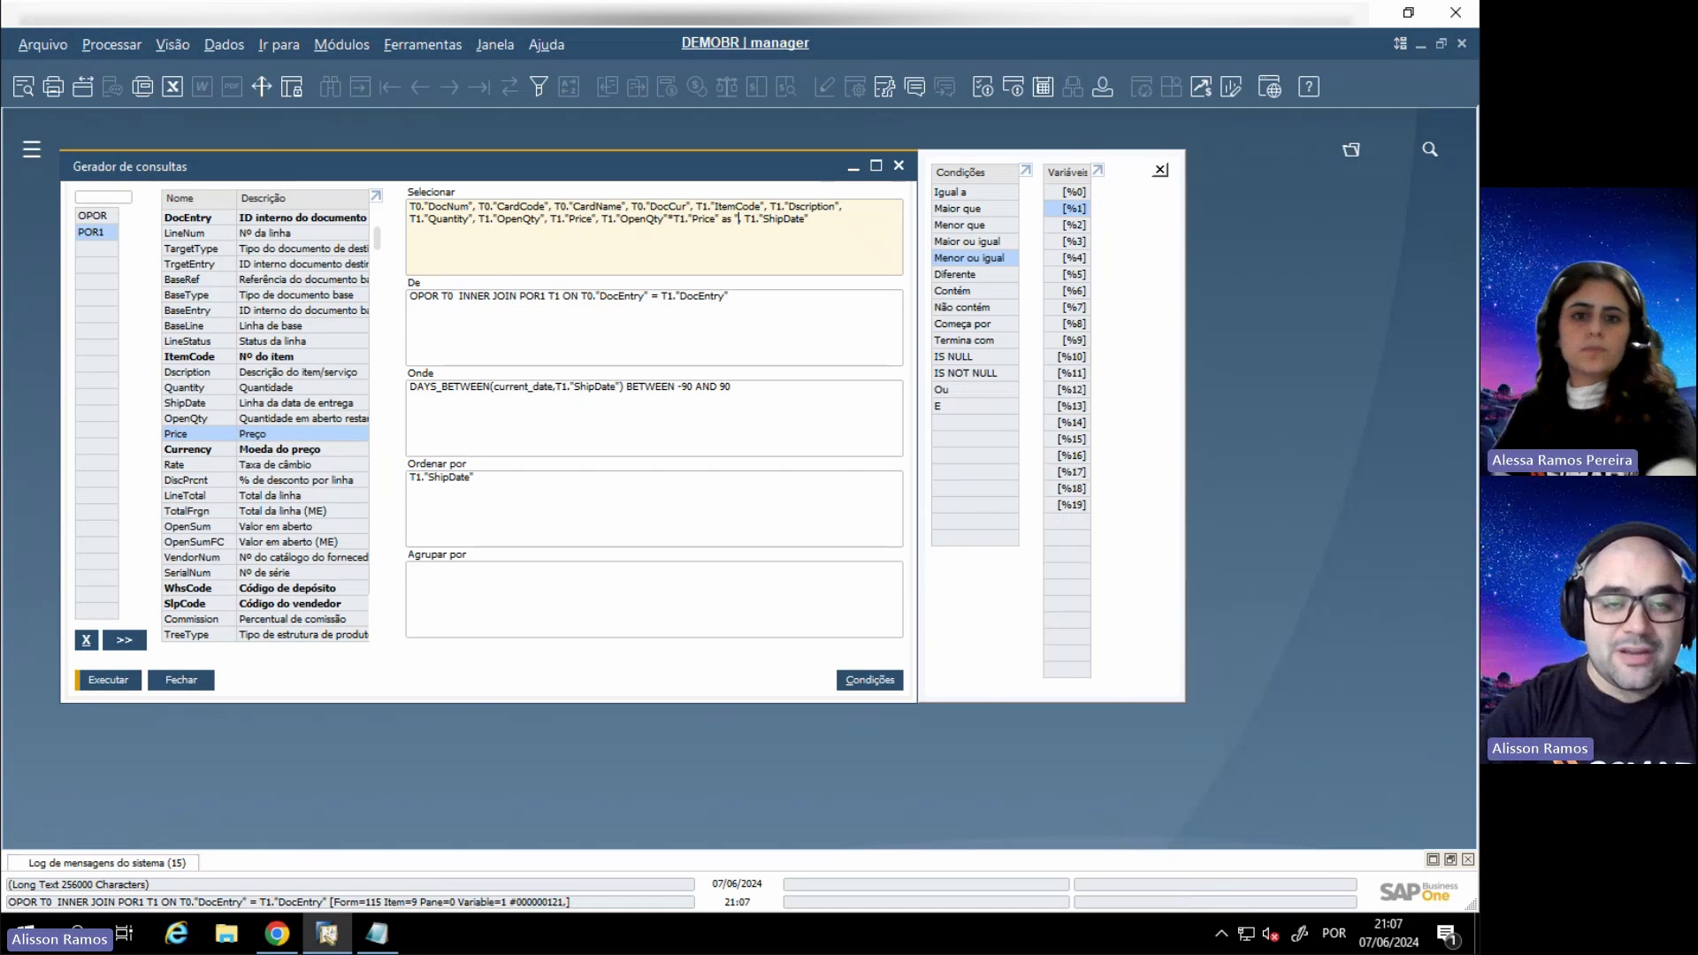
type("Total")
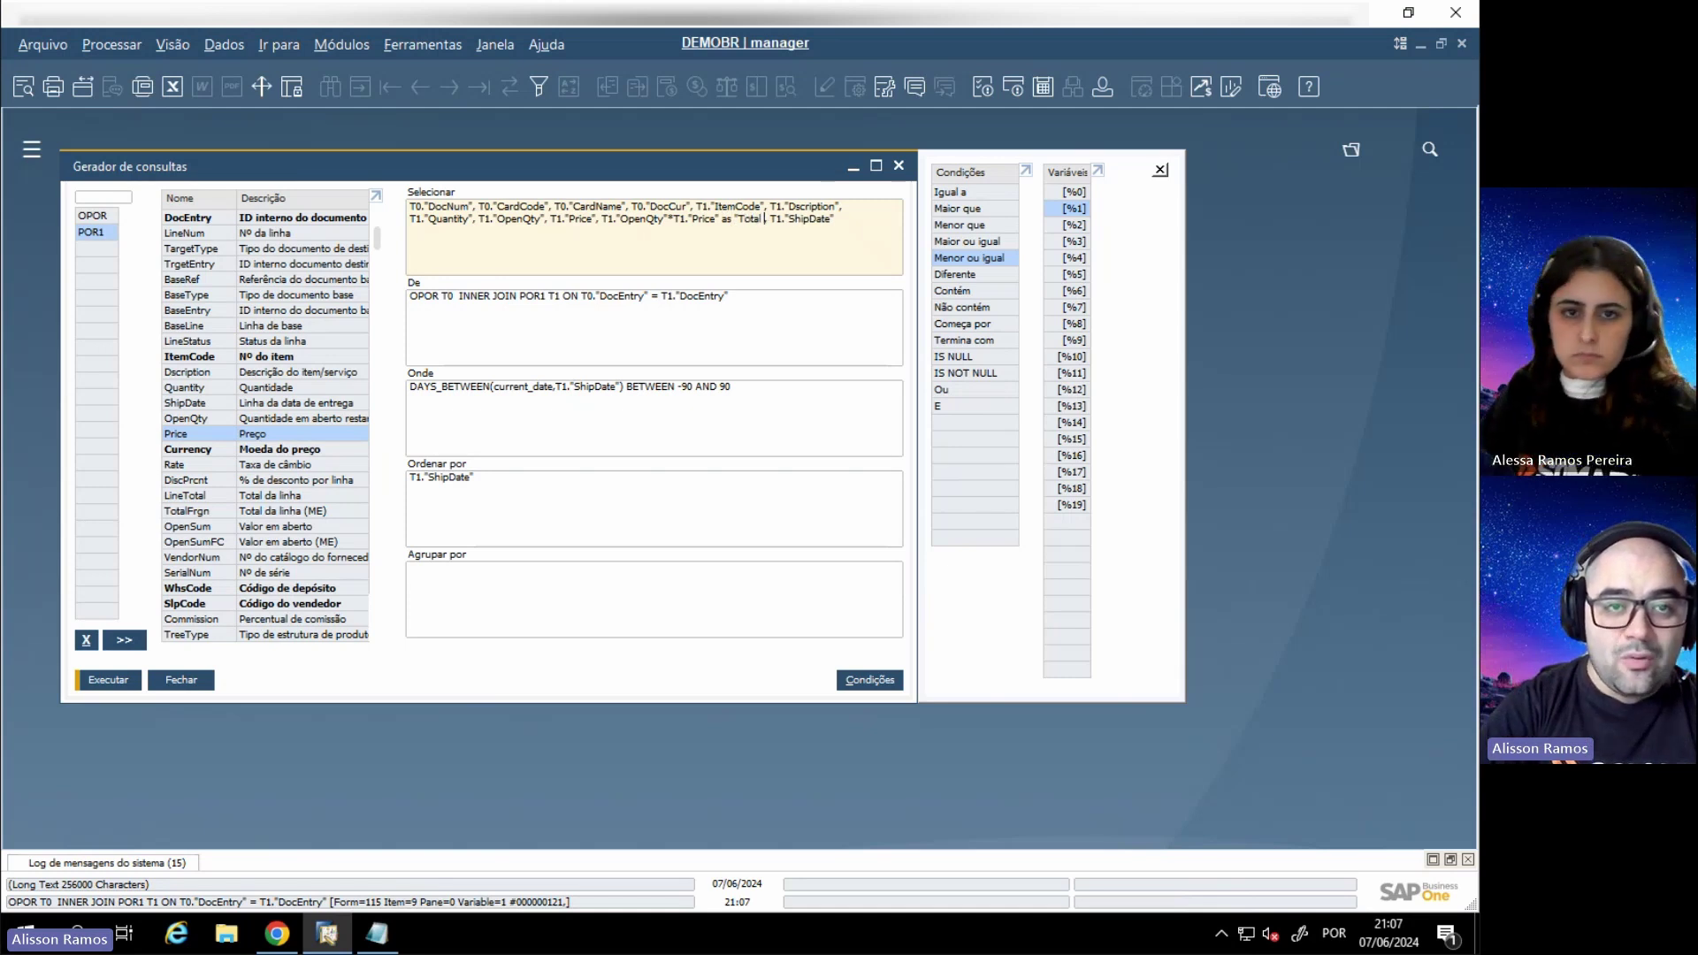
type(" Em Aberto\"")
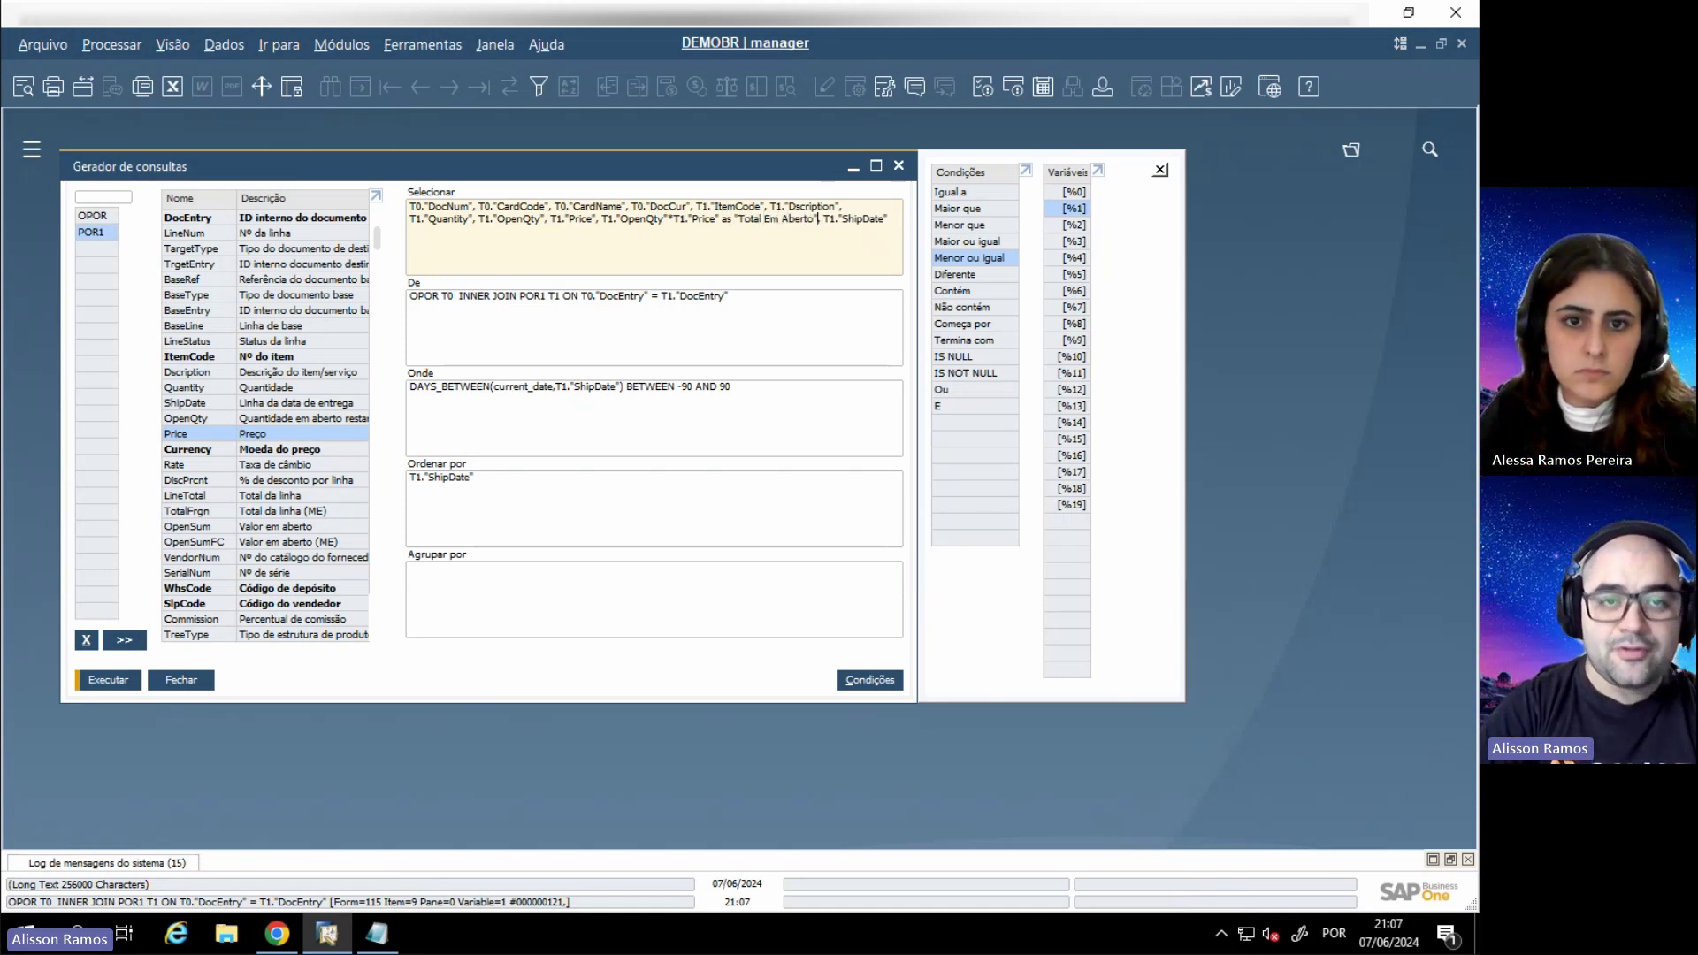
left_click(124, 679)
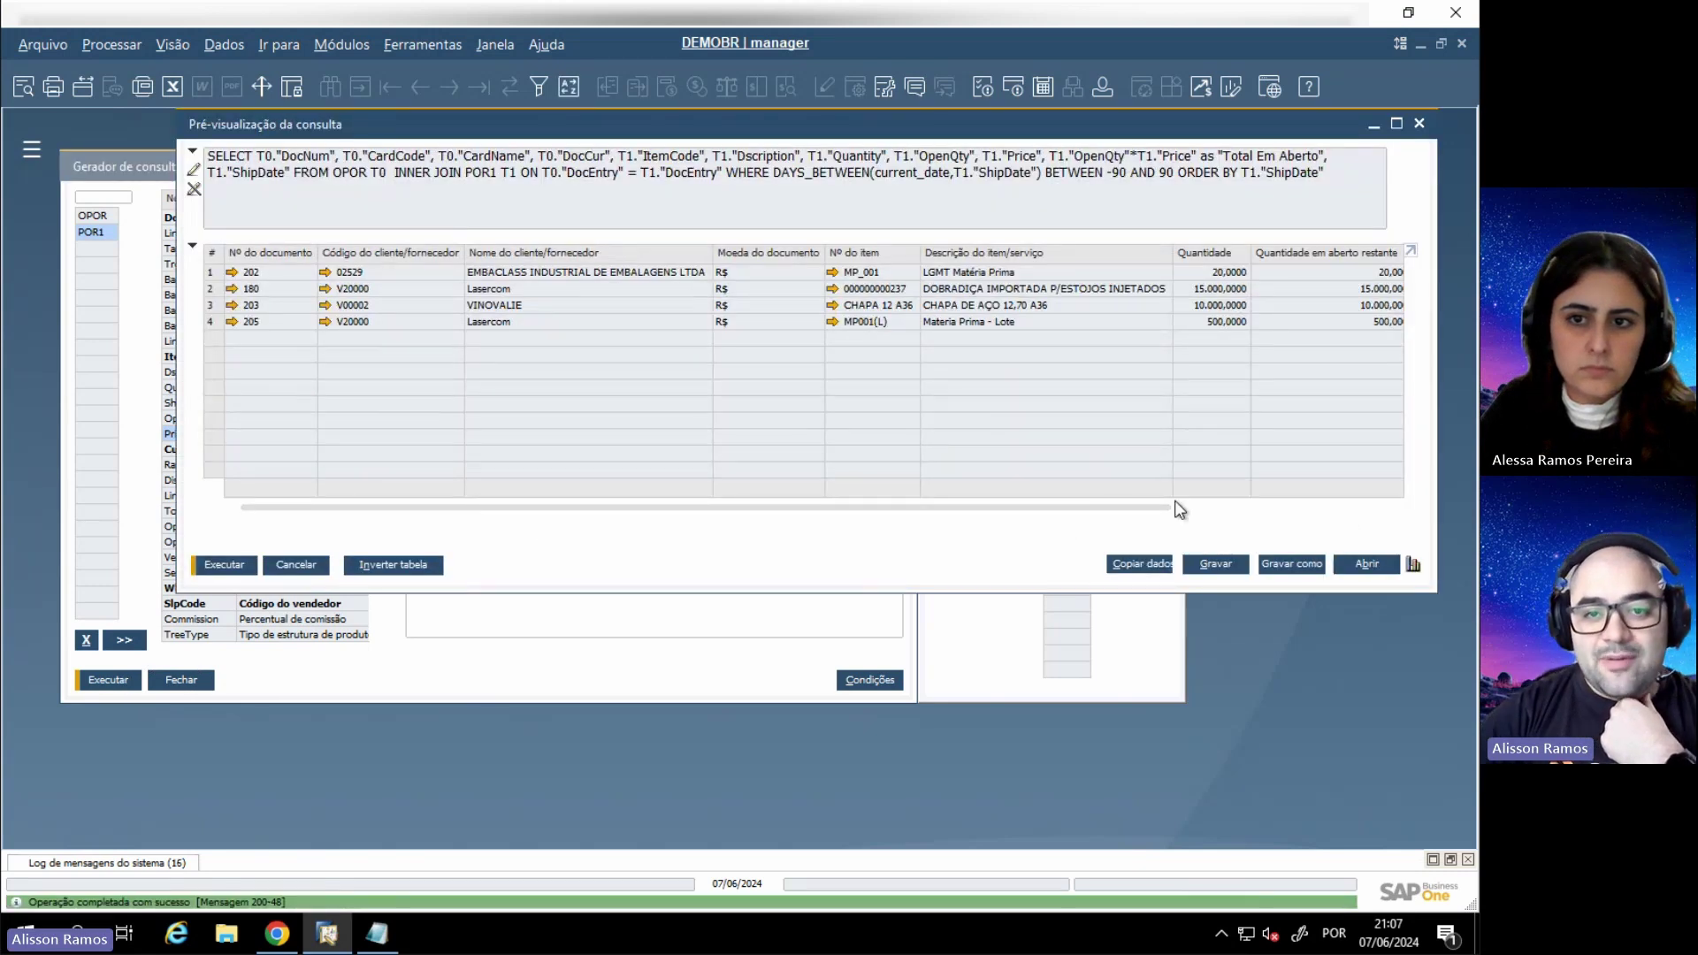
Inspect the Total Em Aberto column in the query results and open the form for saving the query
left_click_drag(1175, 507, 1376, 525)
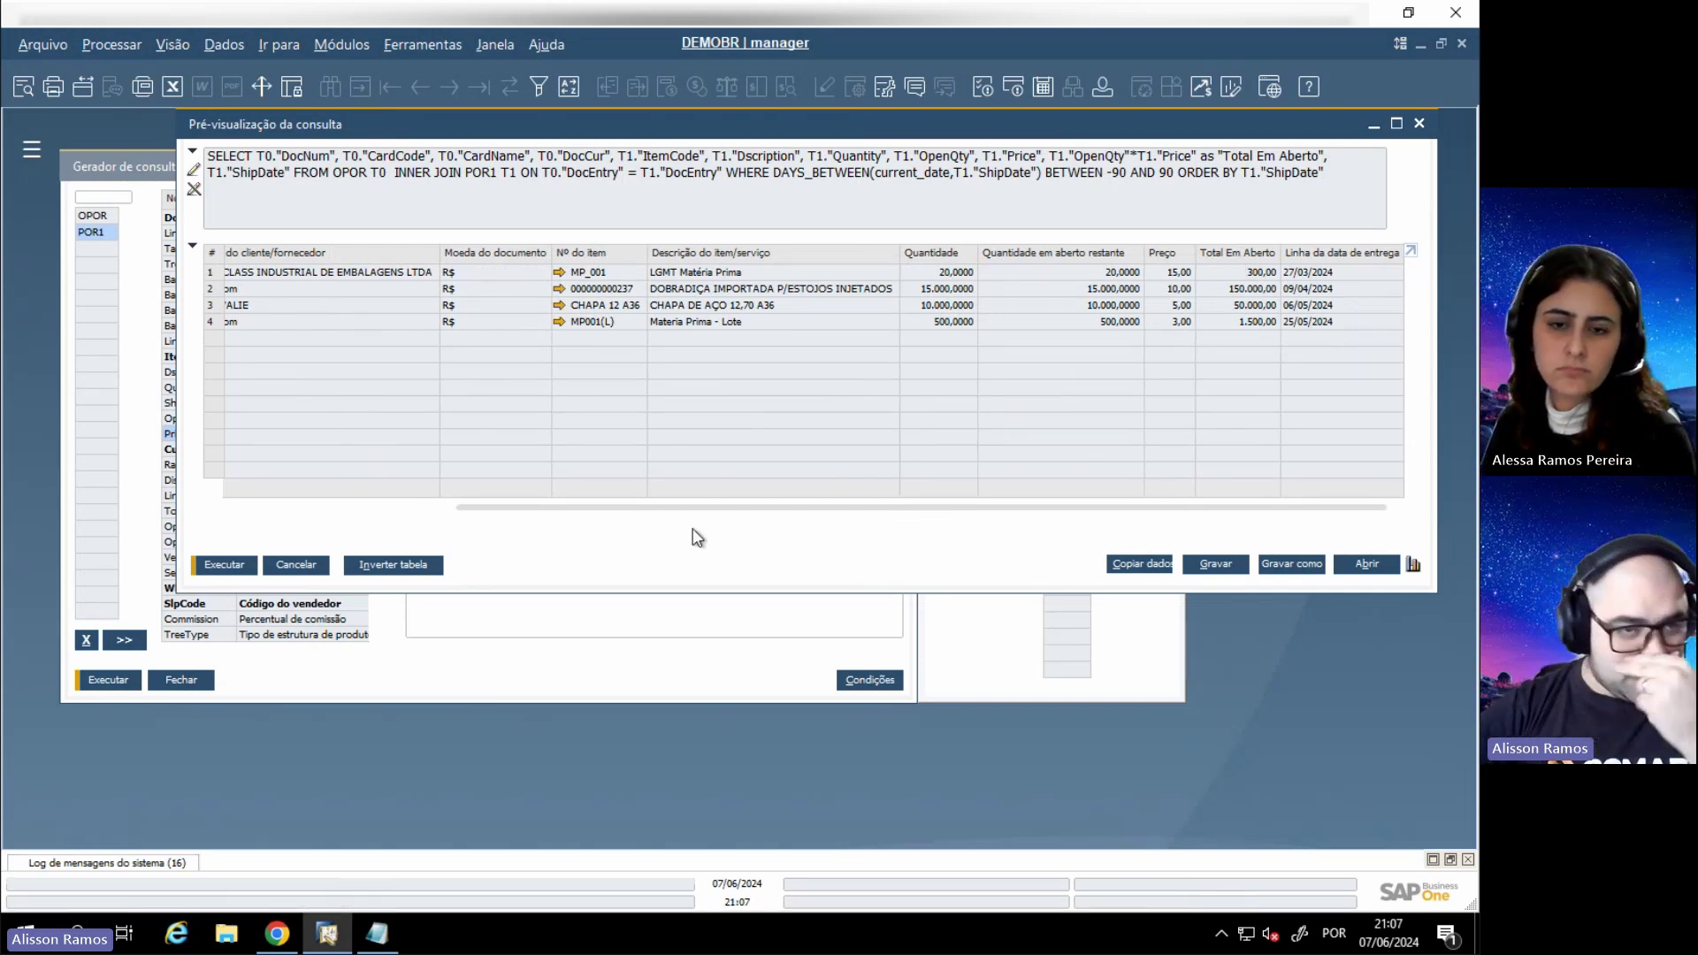
left_click_drag(596, 503, 389, 498)
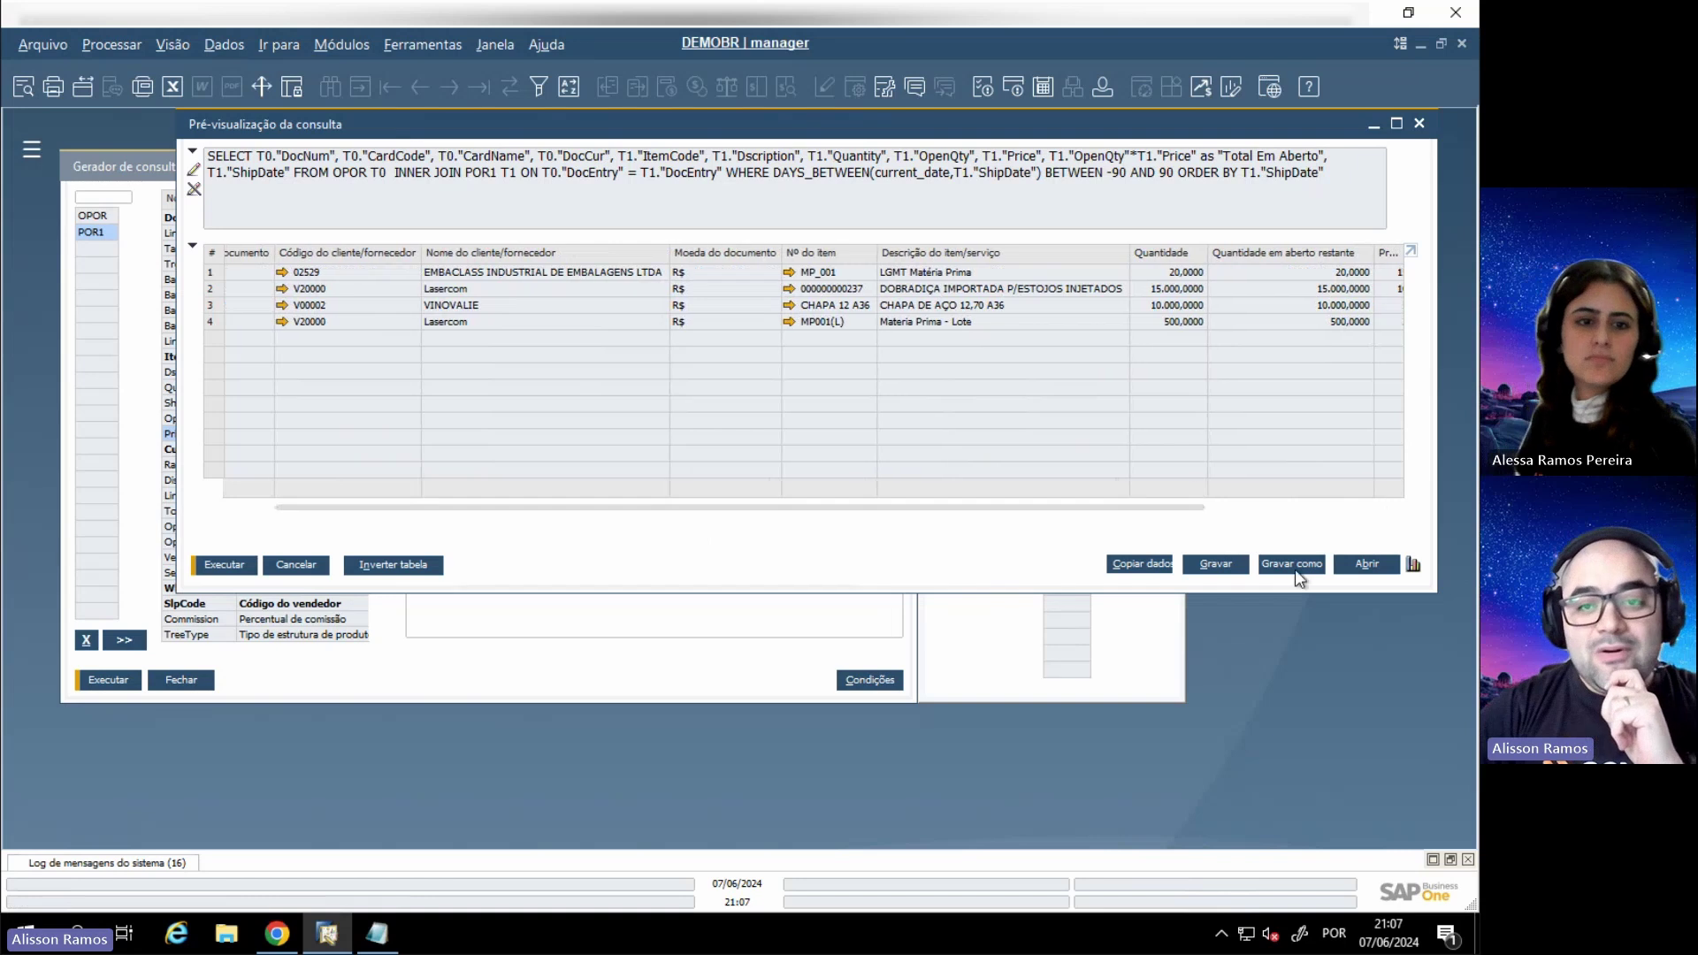
left_click(1217, 564)
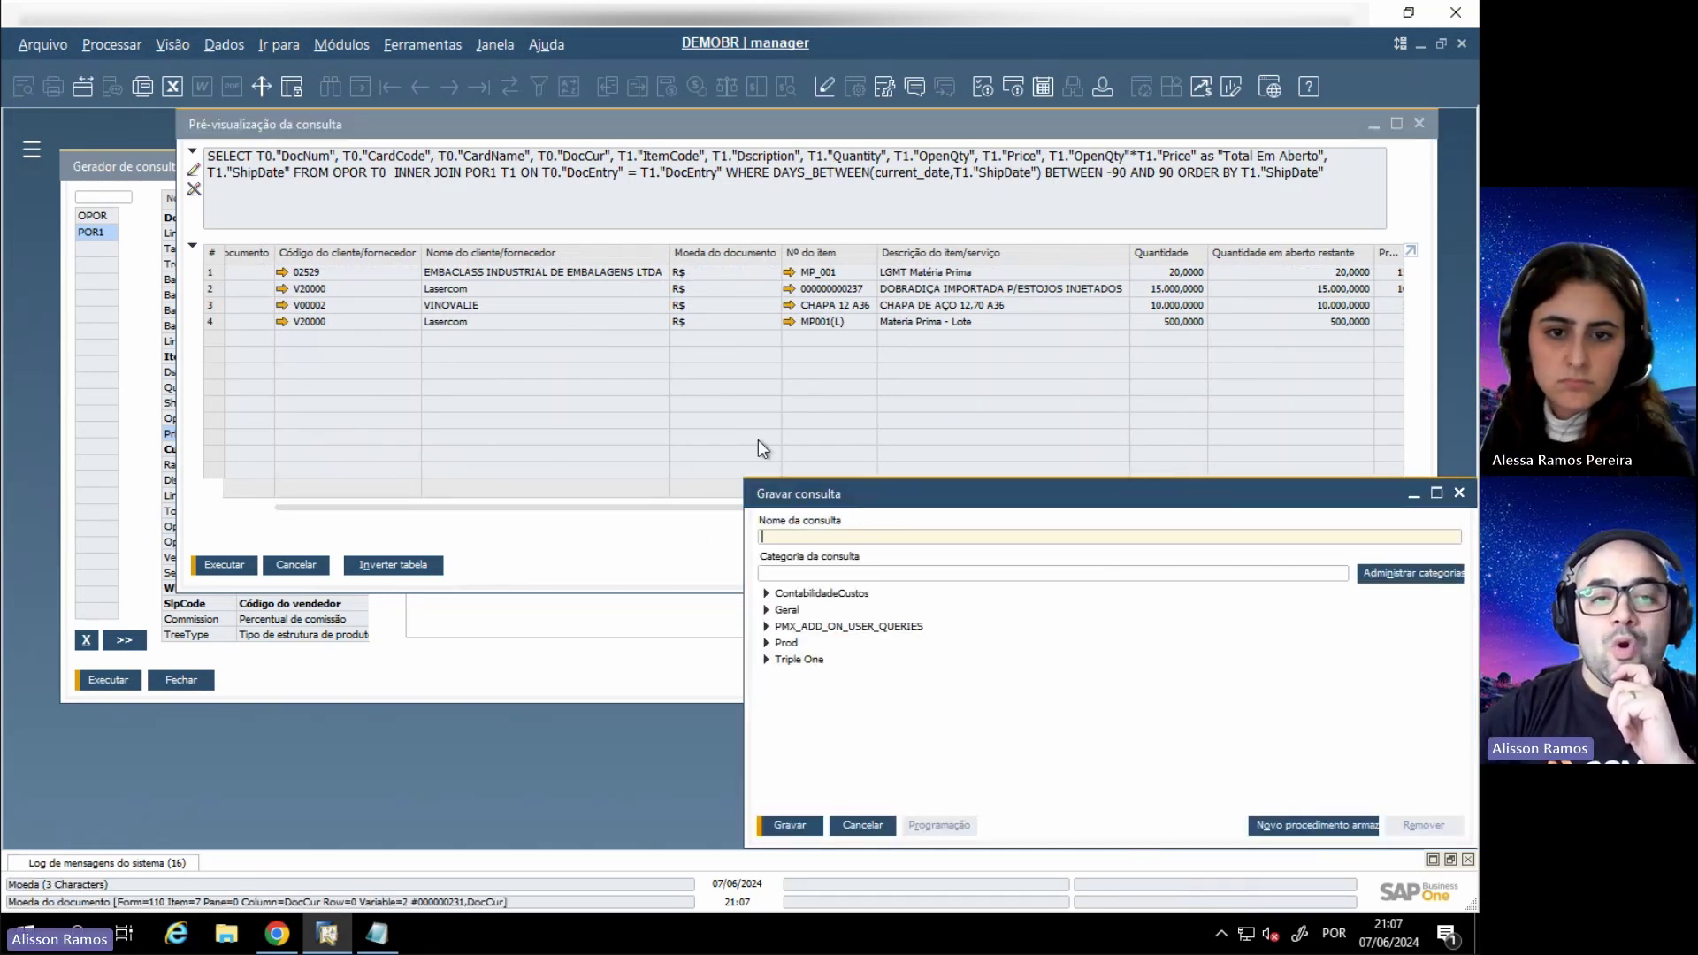
left_click_drag(838, 504, 629, 314)
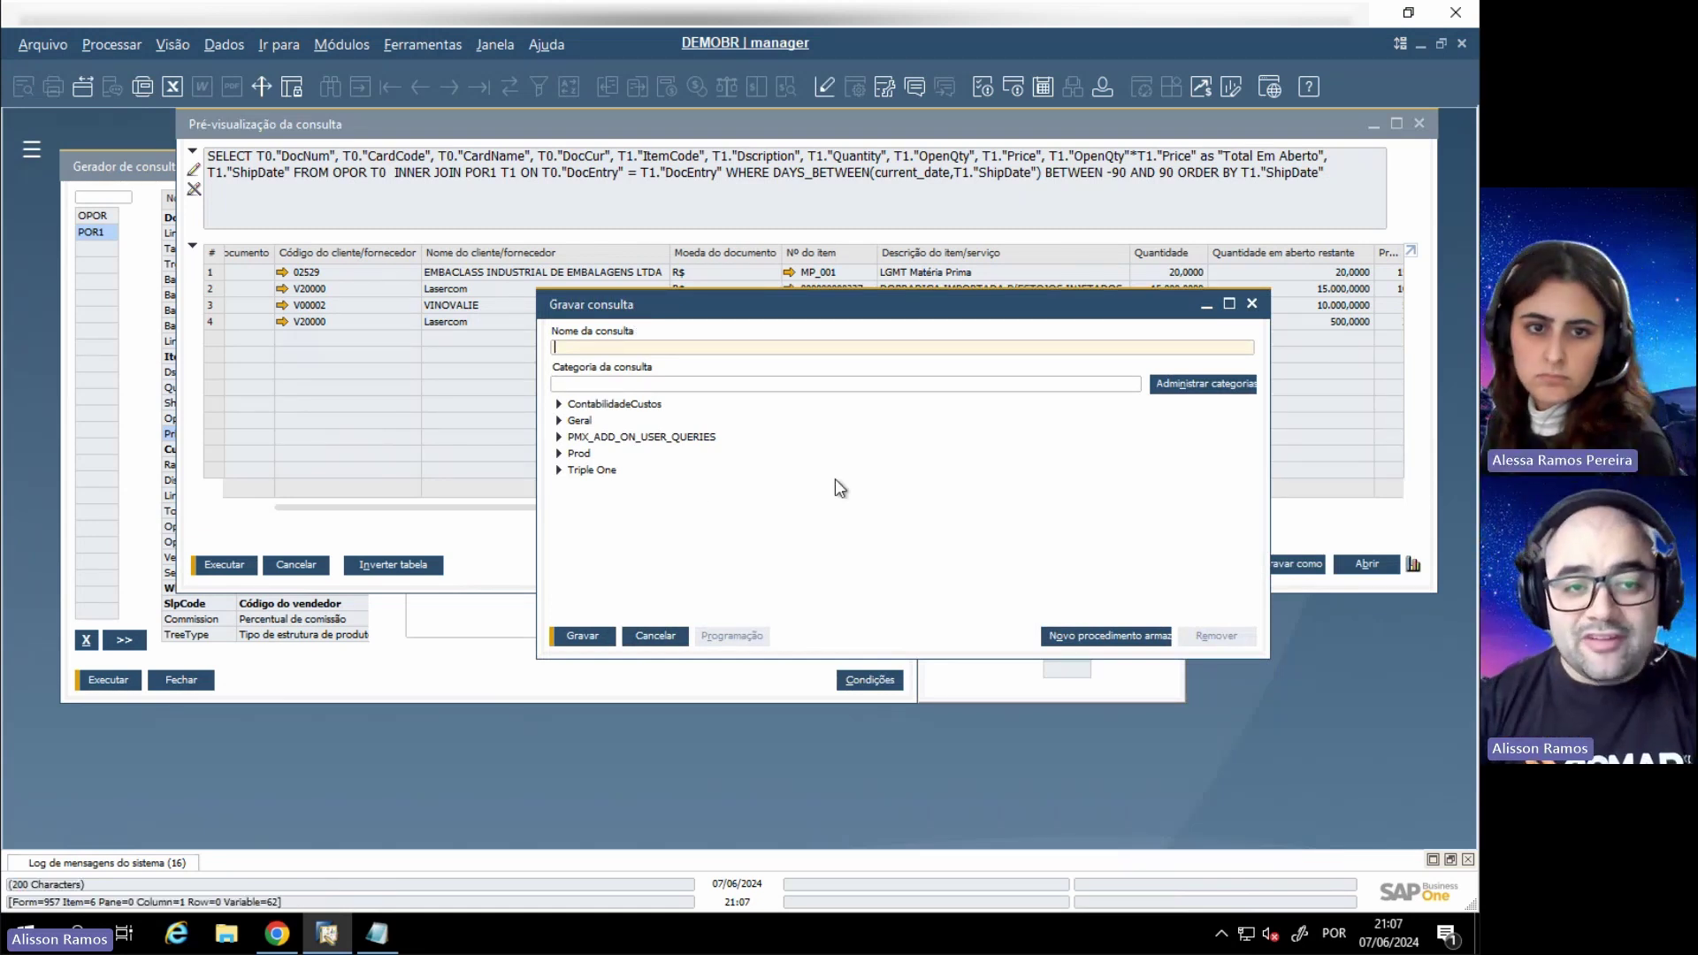
Create a new query category named "Somar"
left_click(1206, 385)
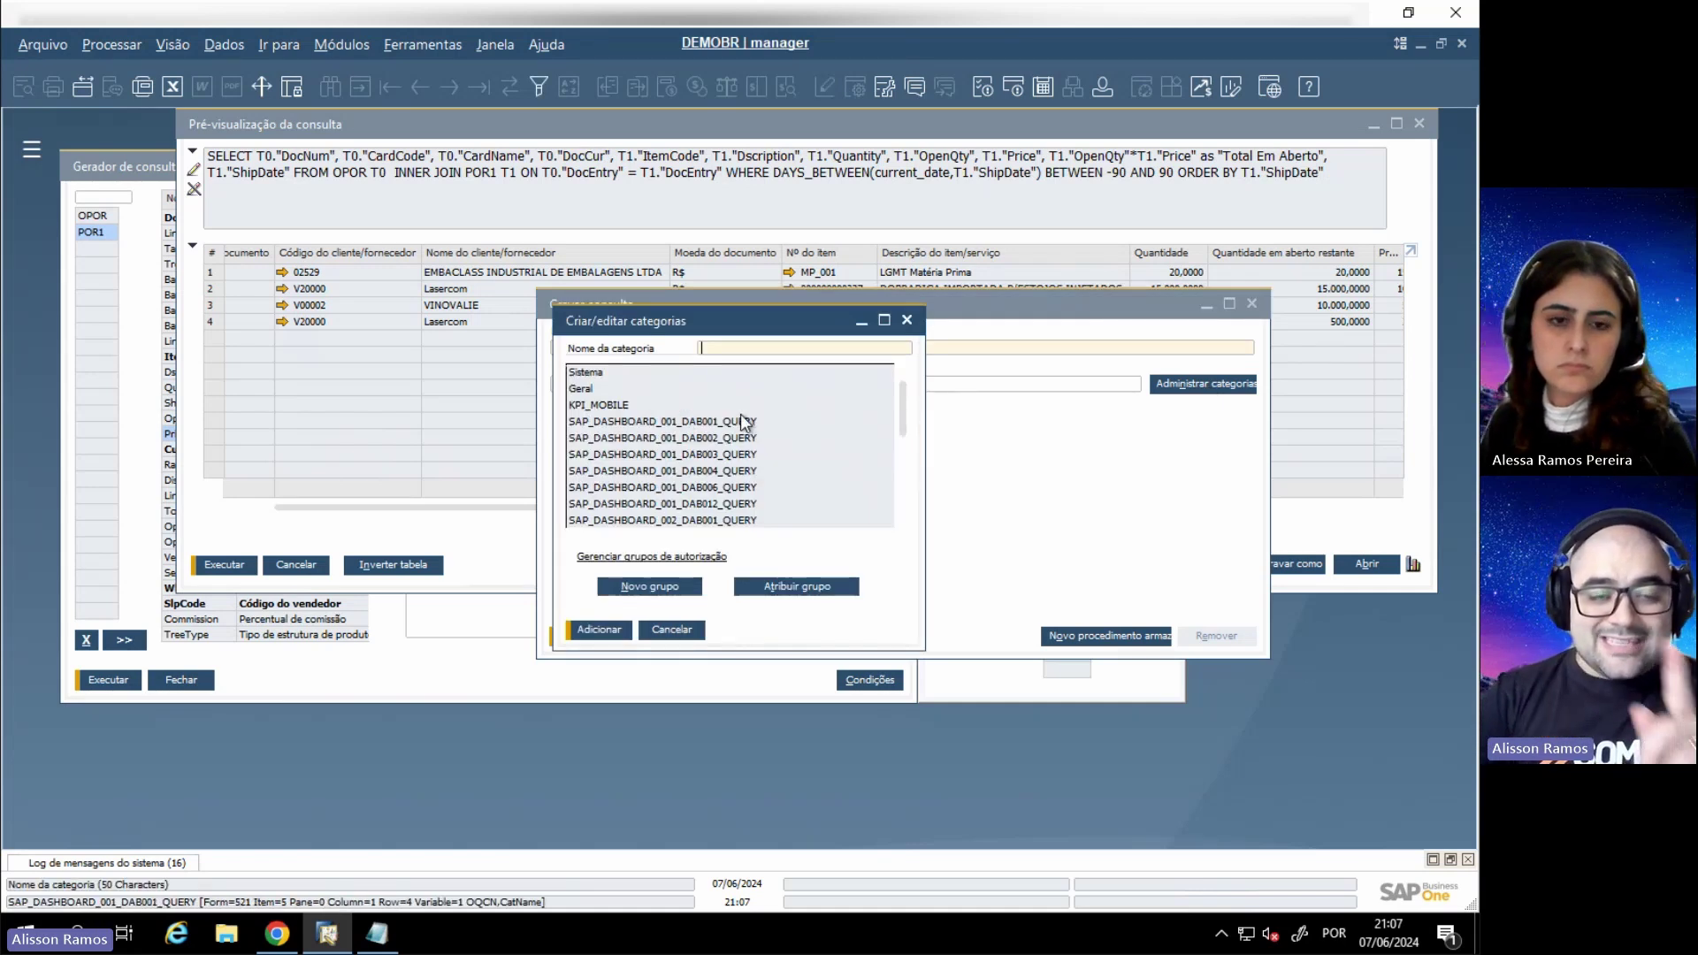
scroll(718, 447, "down", 2)
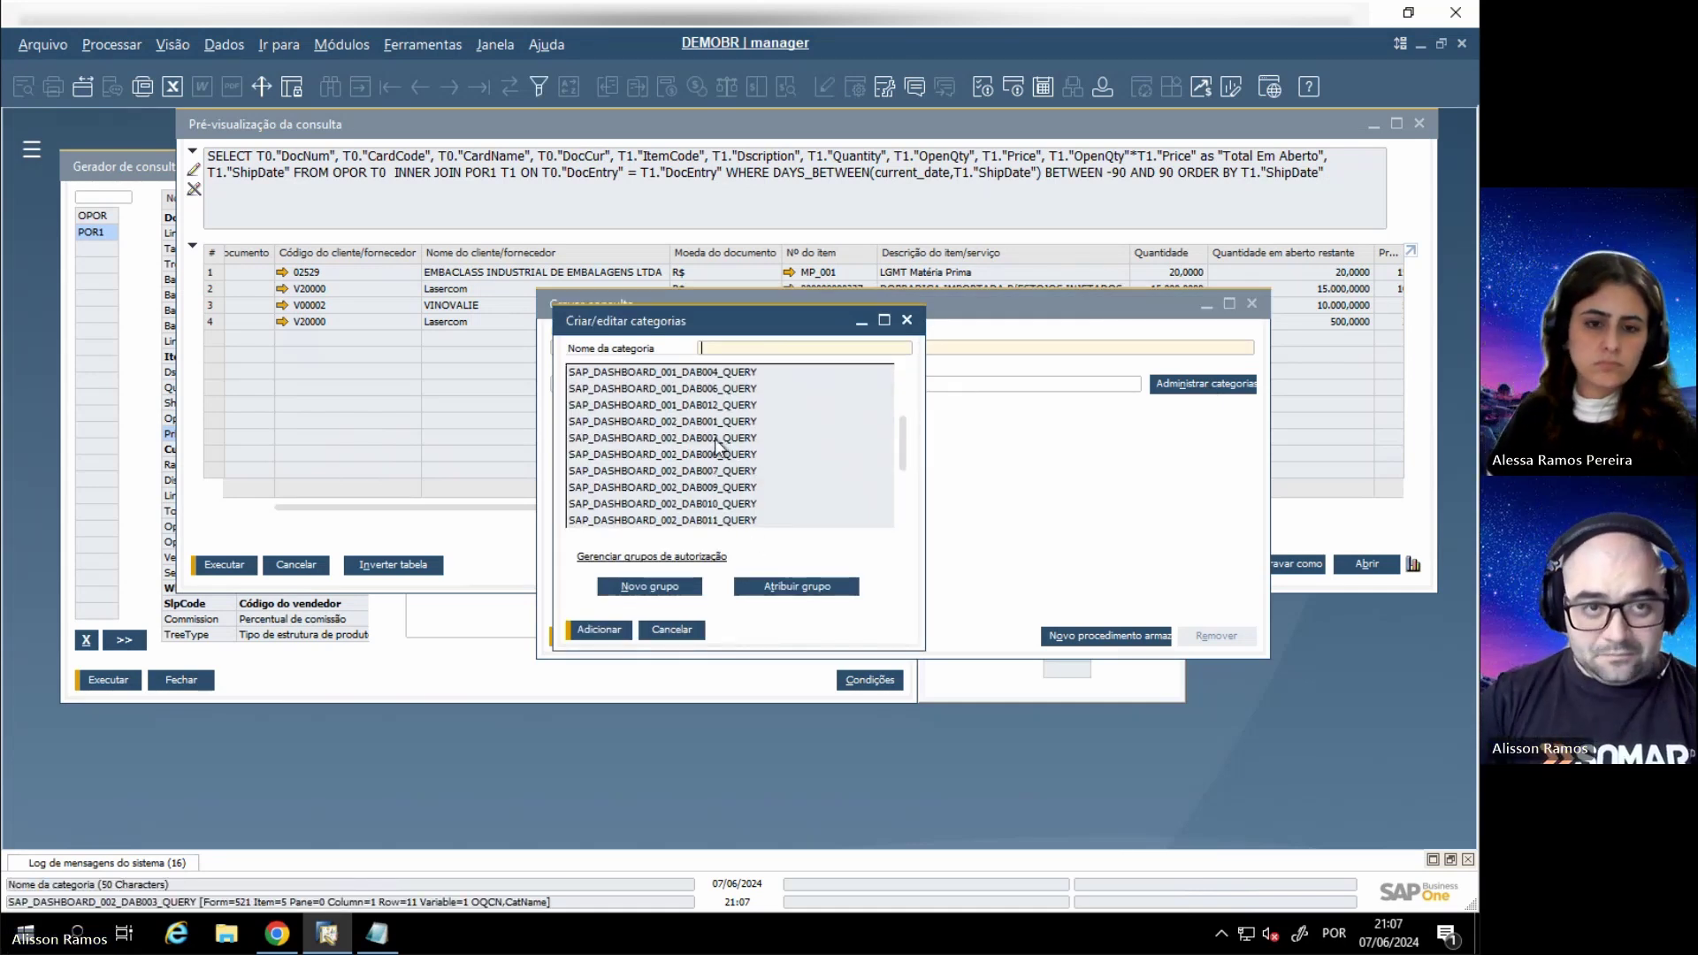
scroll(705, 408, "up", 3)
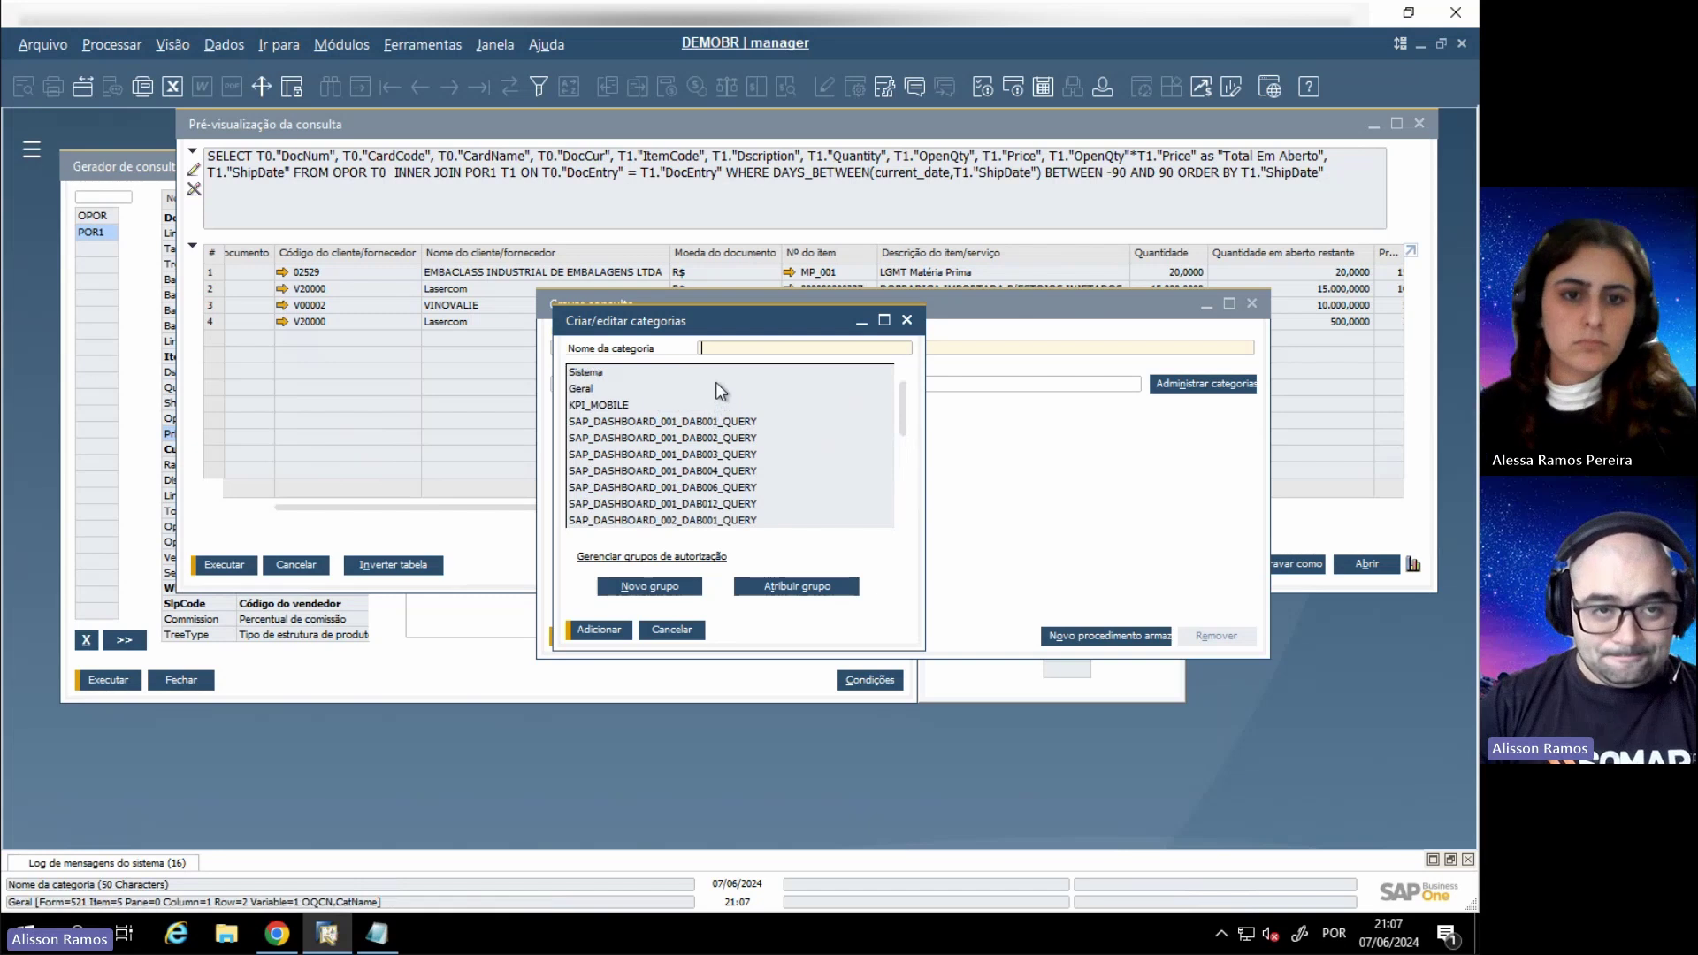
type("S")
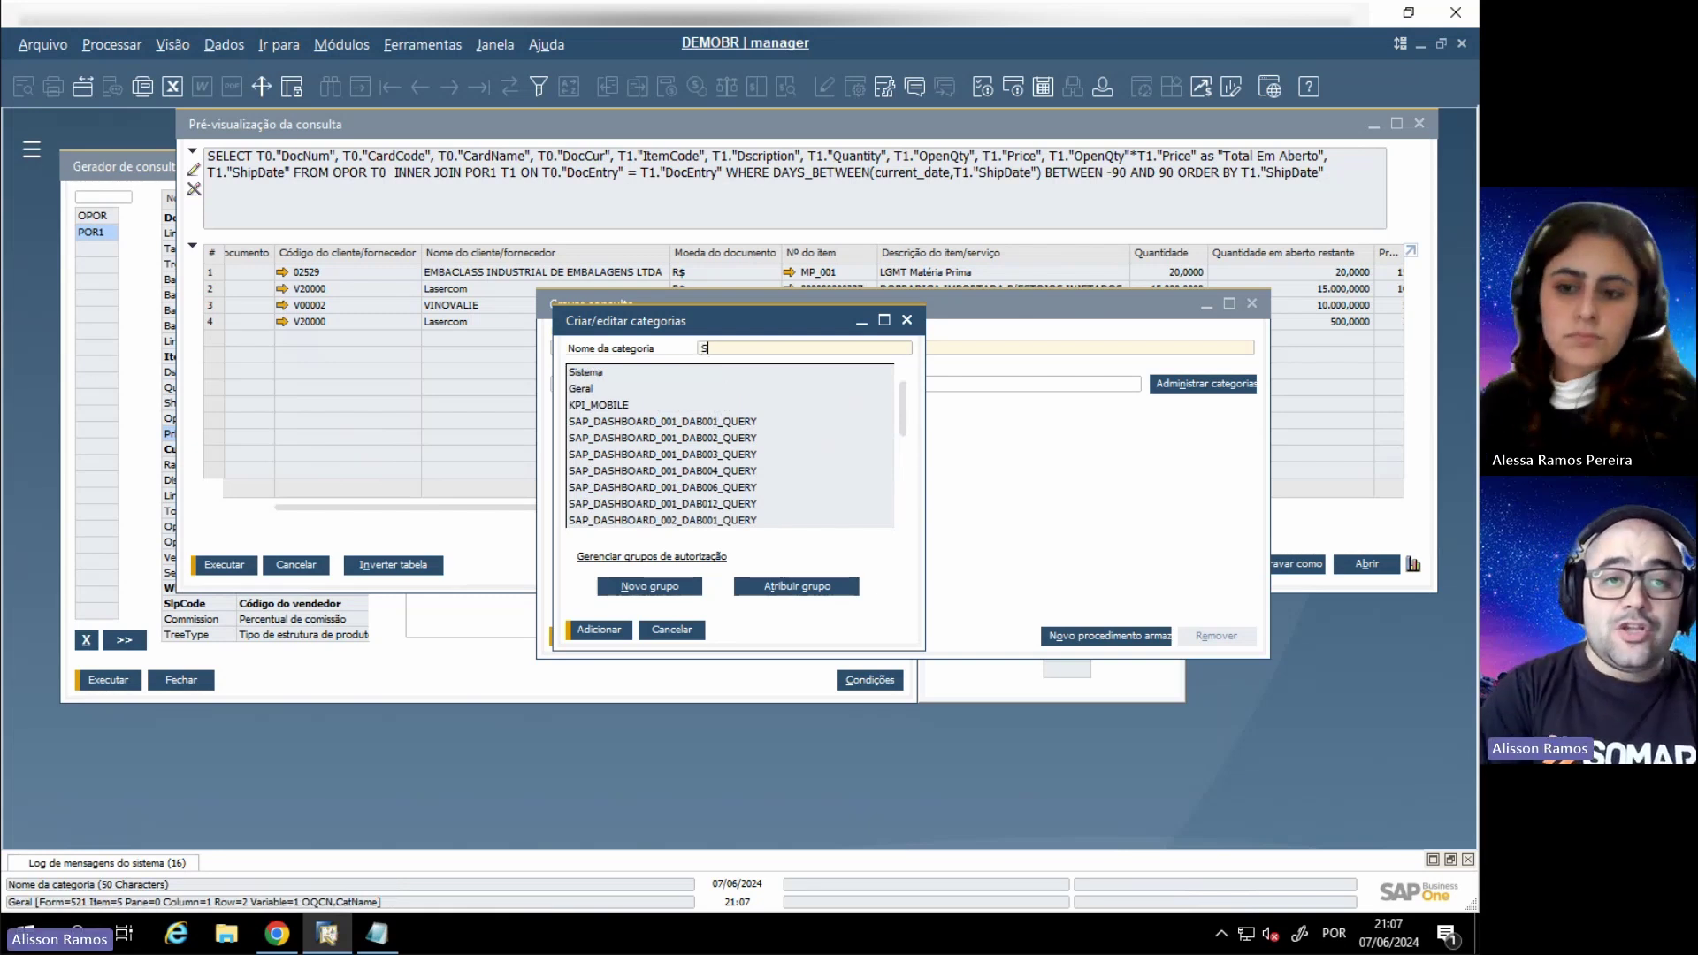
type("omar")
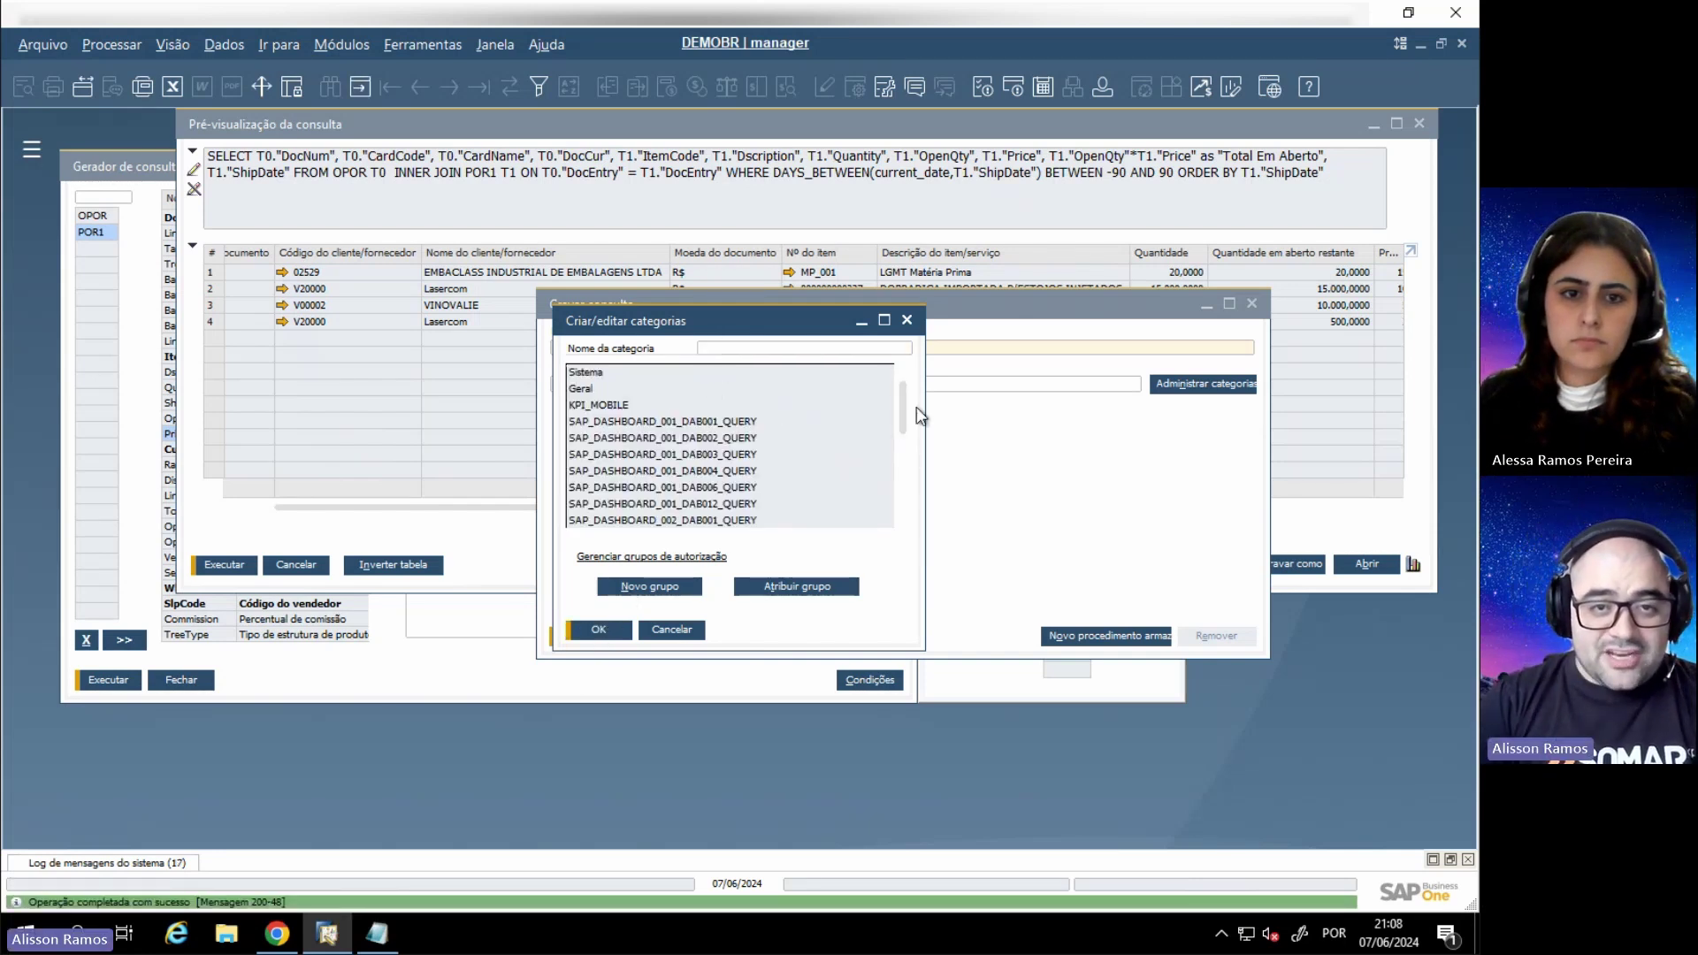
Select the Somar category, open its authorization group assignment, and arrange both windows side by side
left_click_drag(903, 412, 893, 511)
left_click(593, 522)
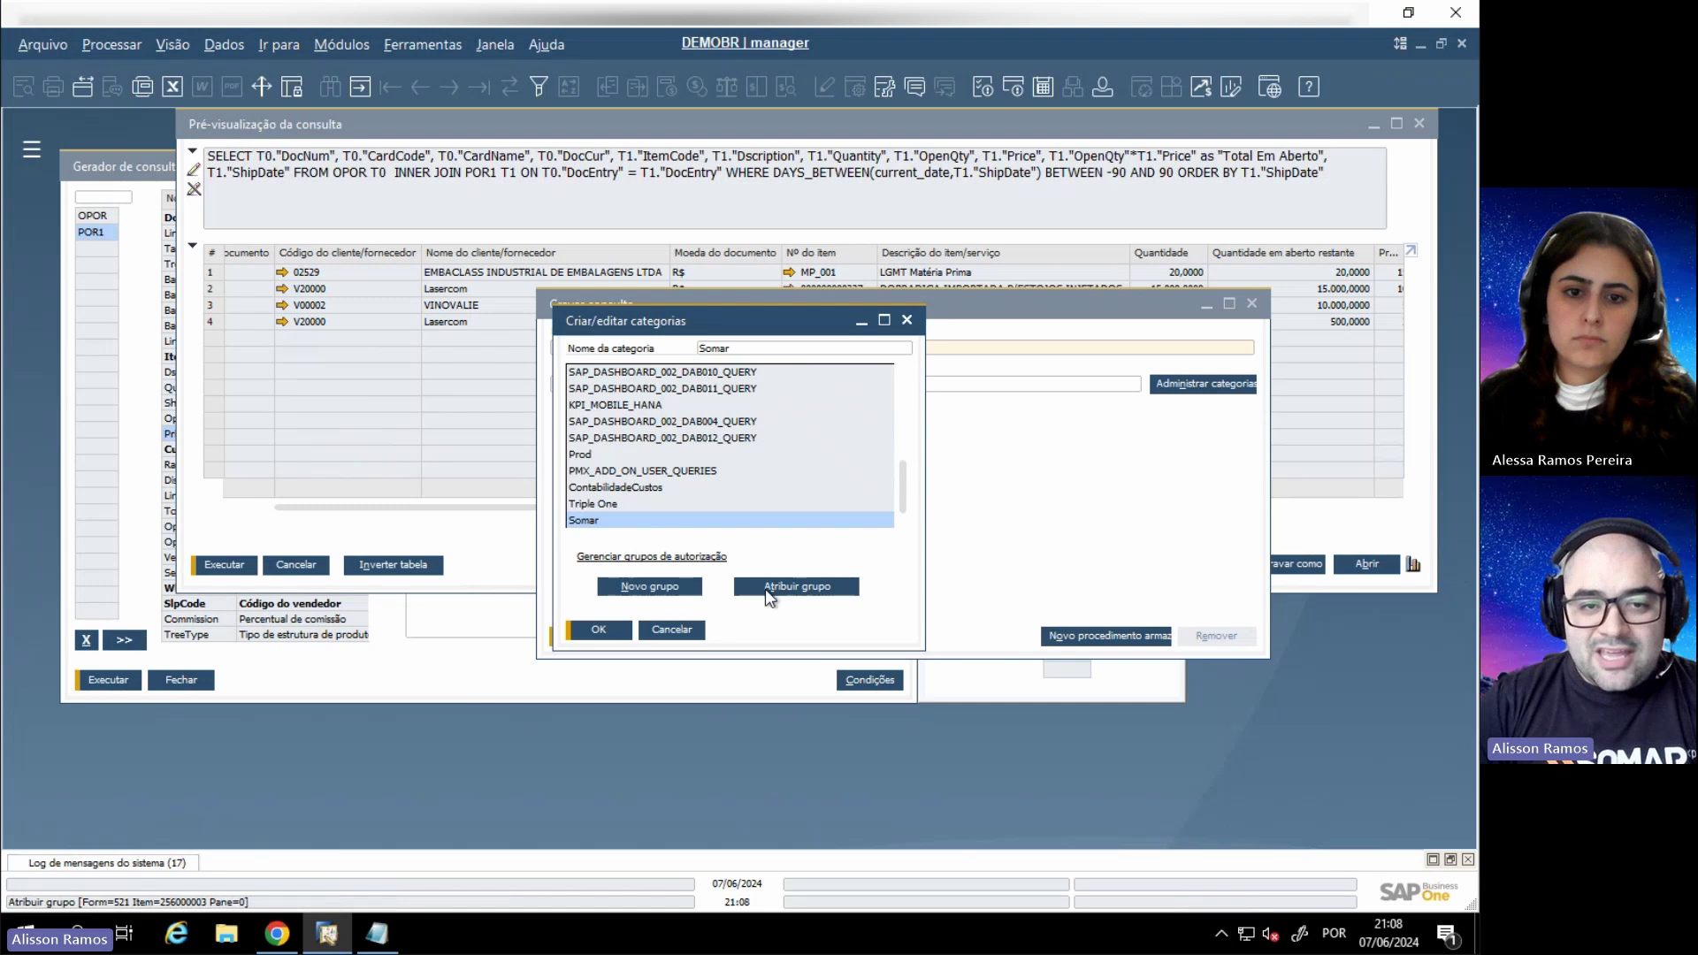
left_click(789, 586)
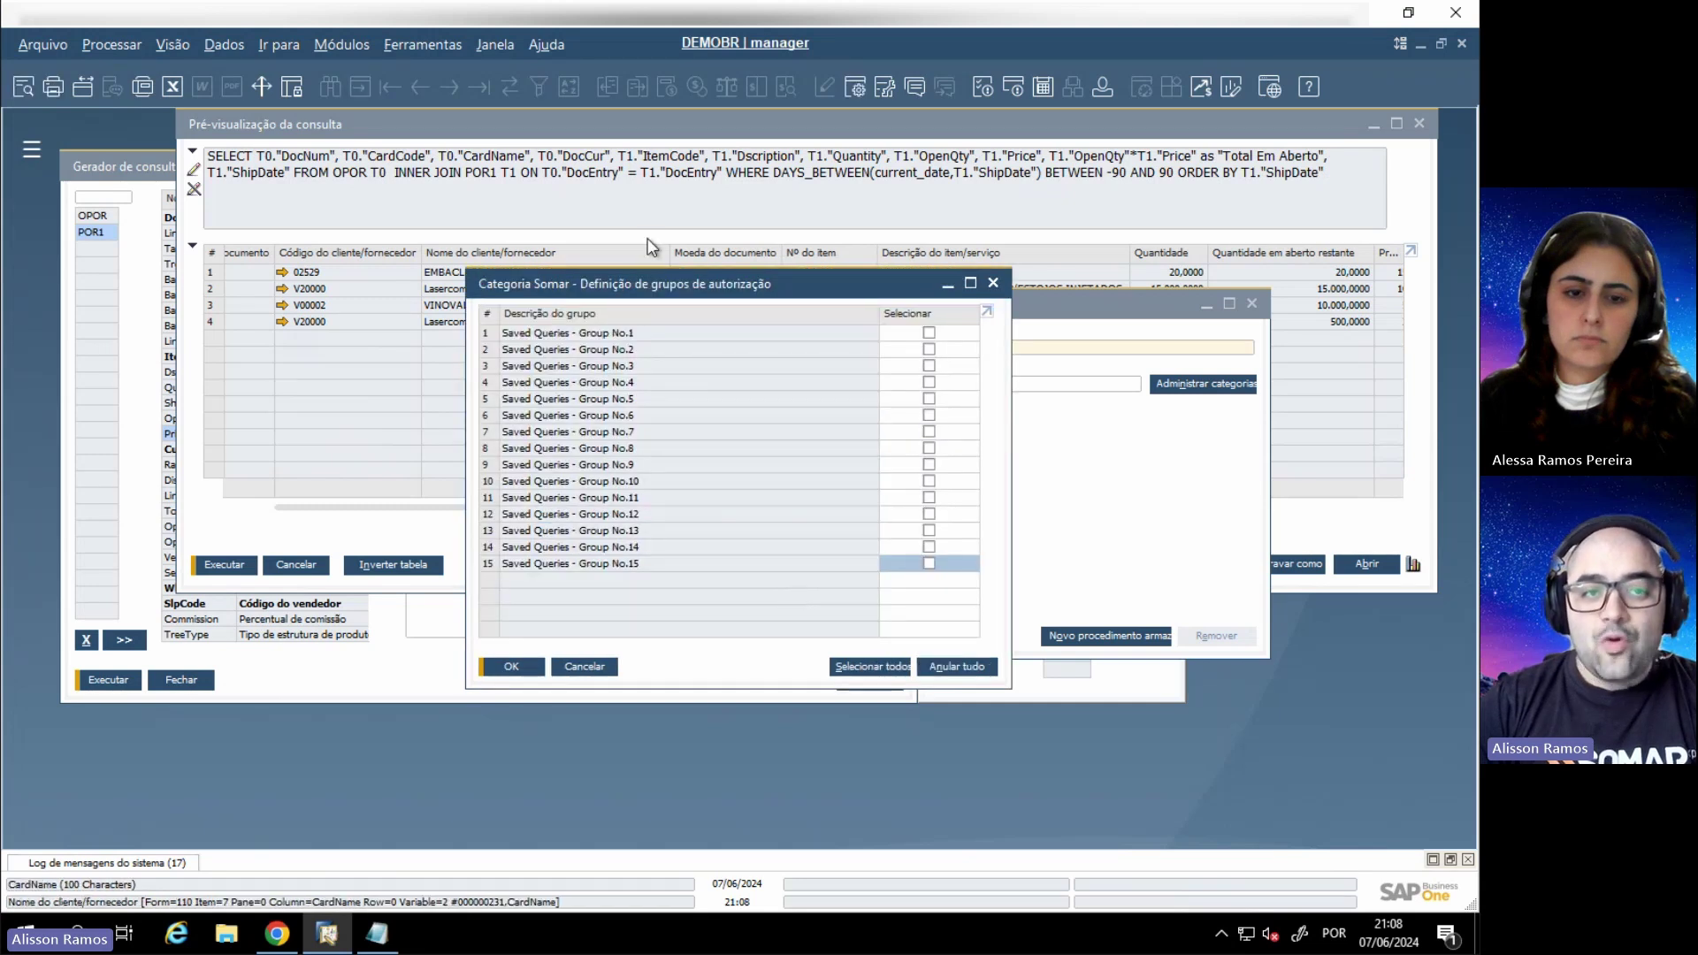
left_click_drag(642, 295, 999, 295)
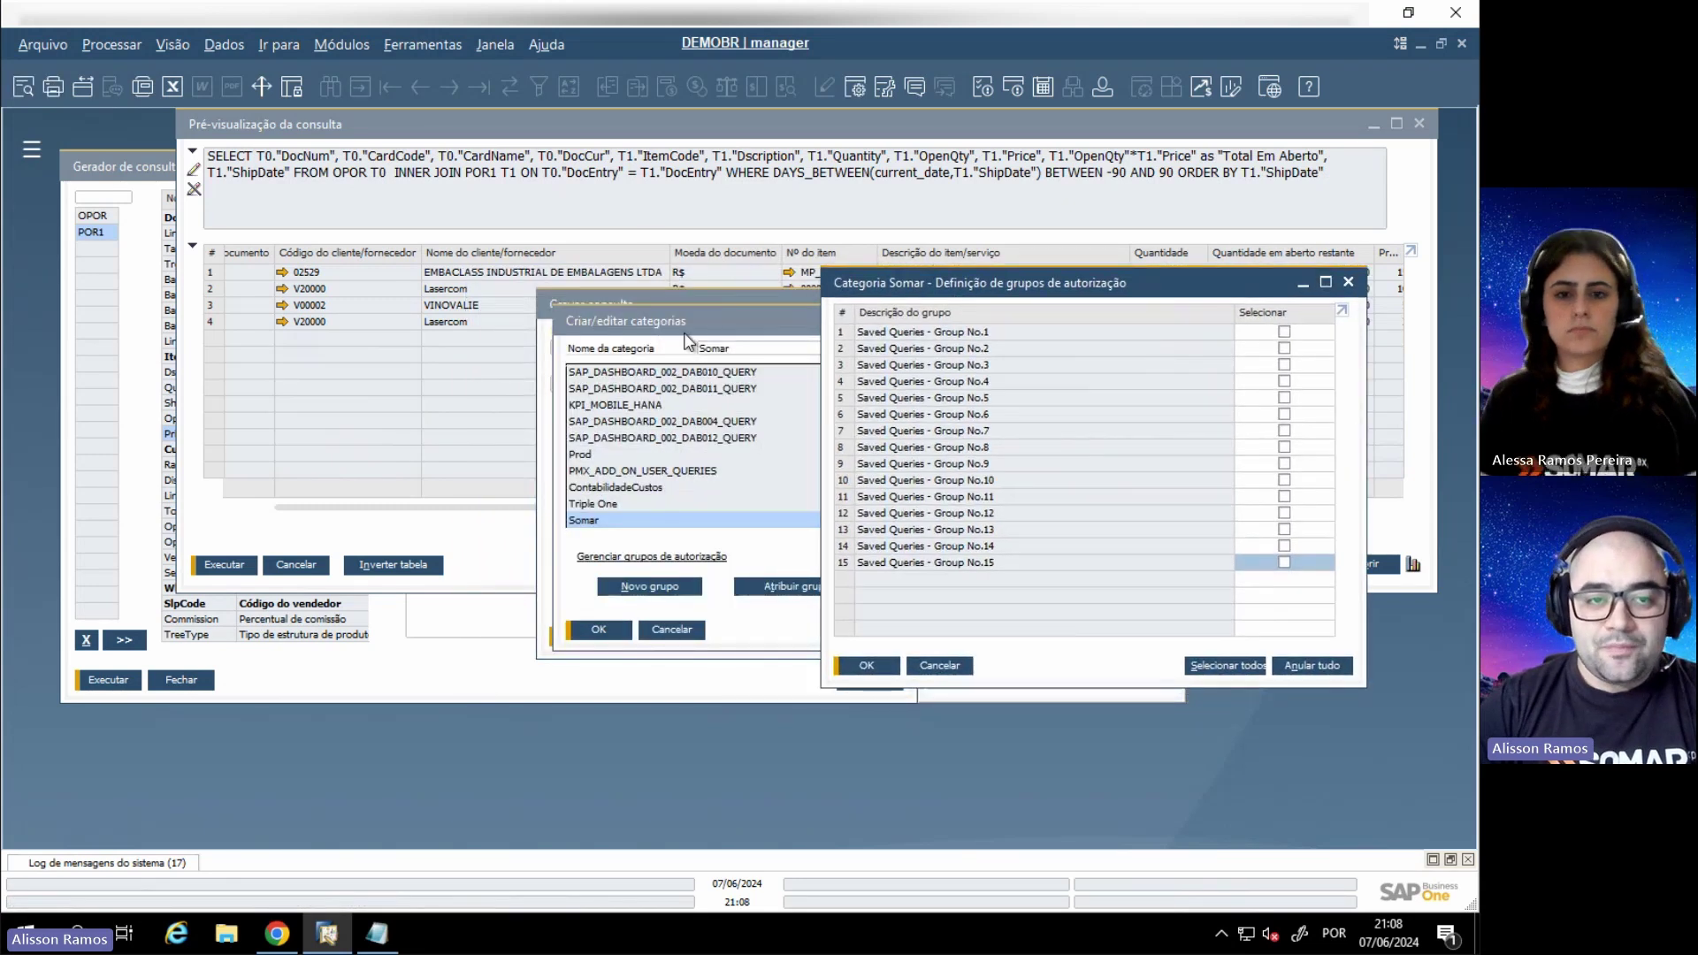
left_click_drag(690, 321, 608, 380)
left_click(856, 298)
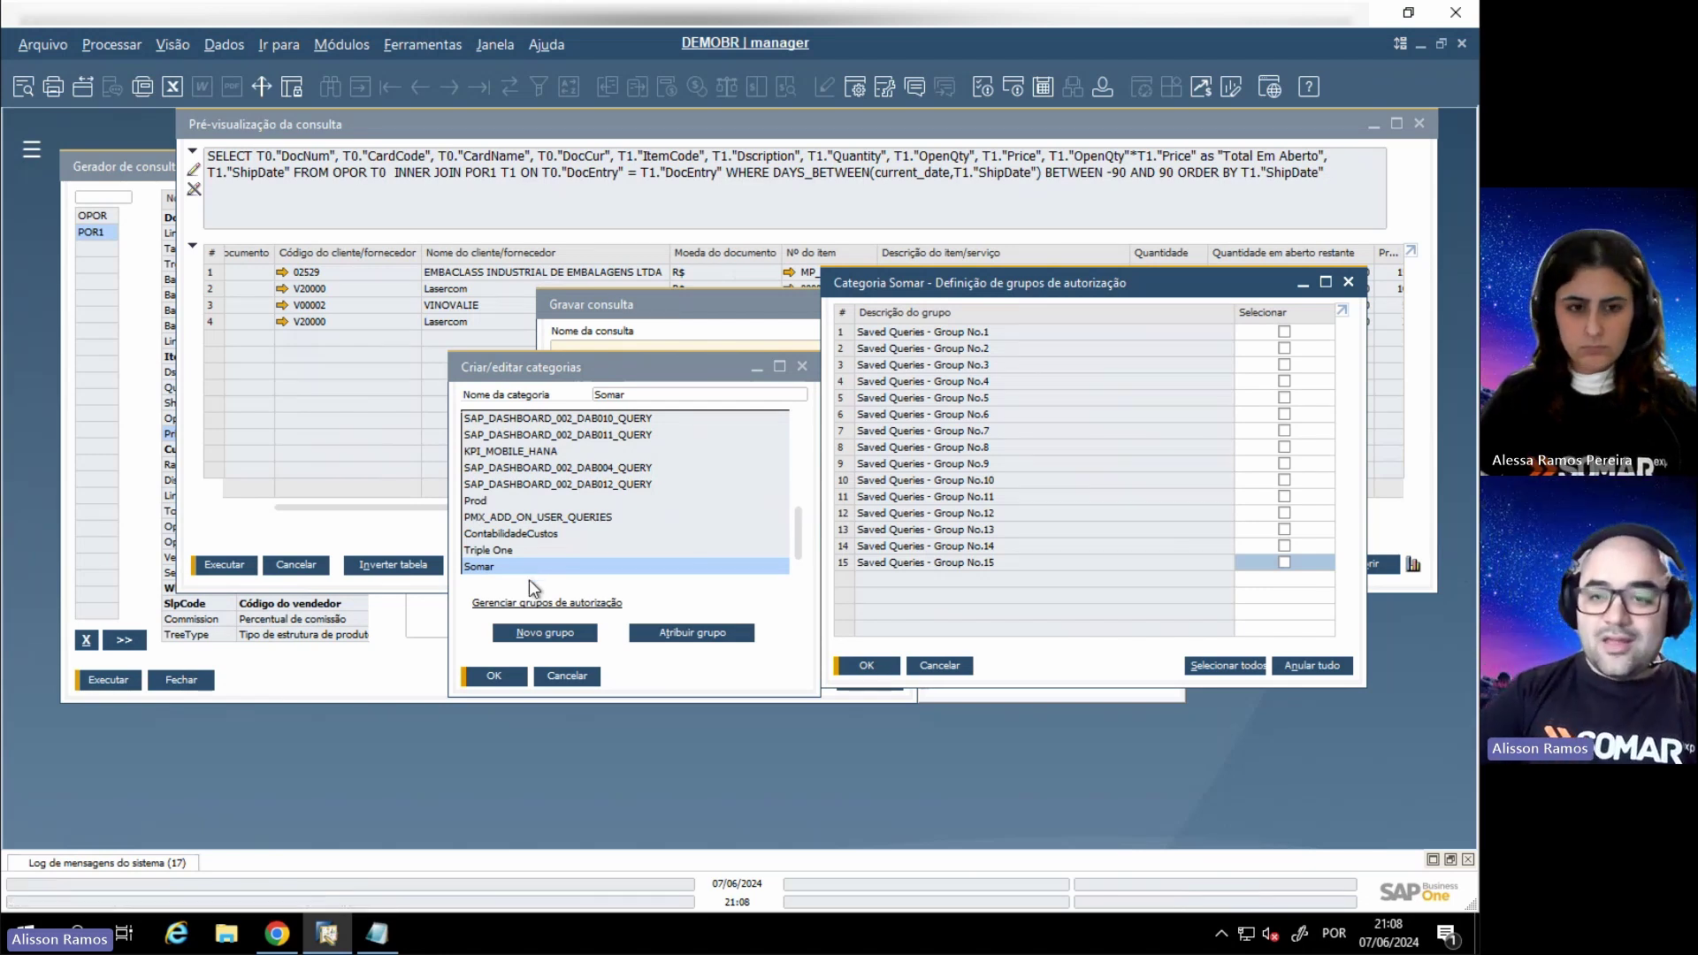
Open the general authorizations and bring up the permissions of the "padrao" user
left_click(348, 44)
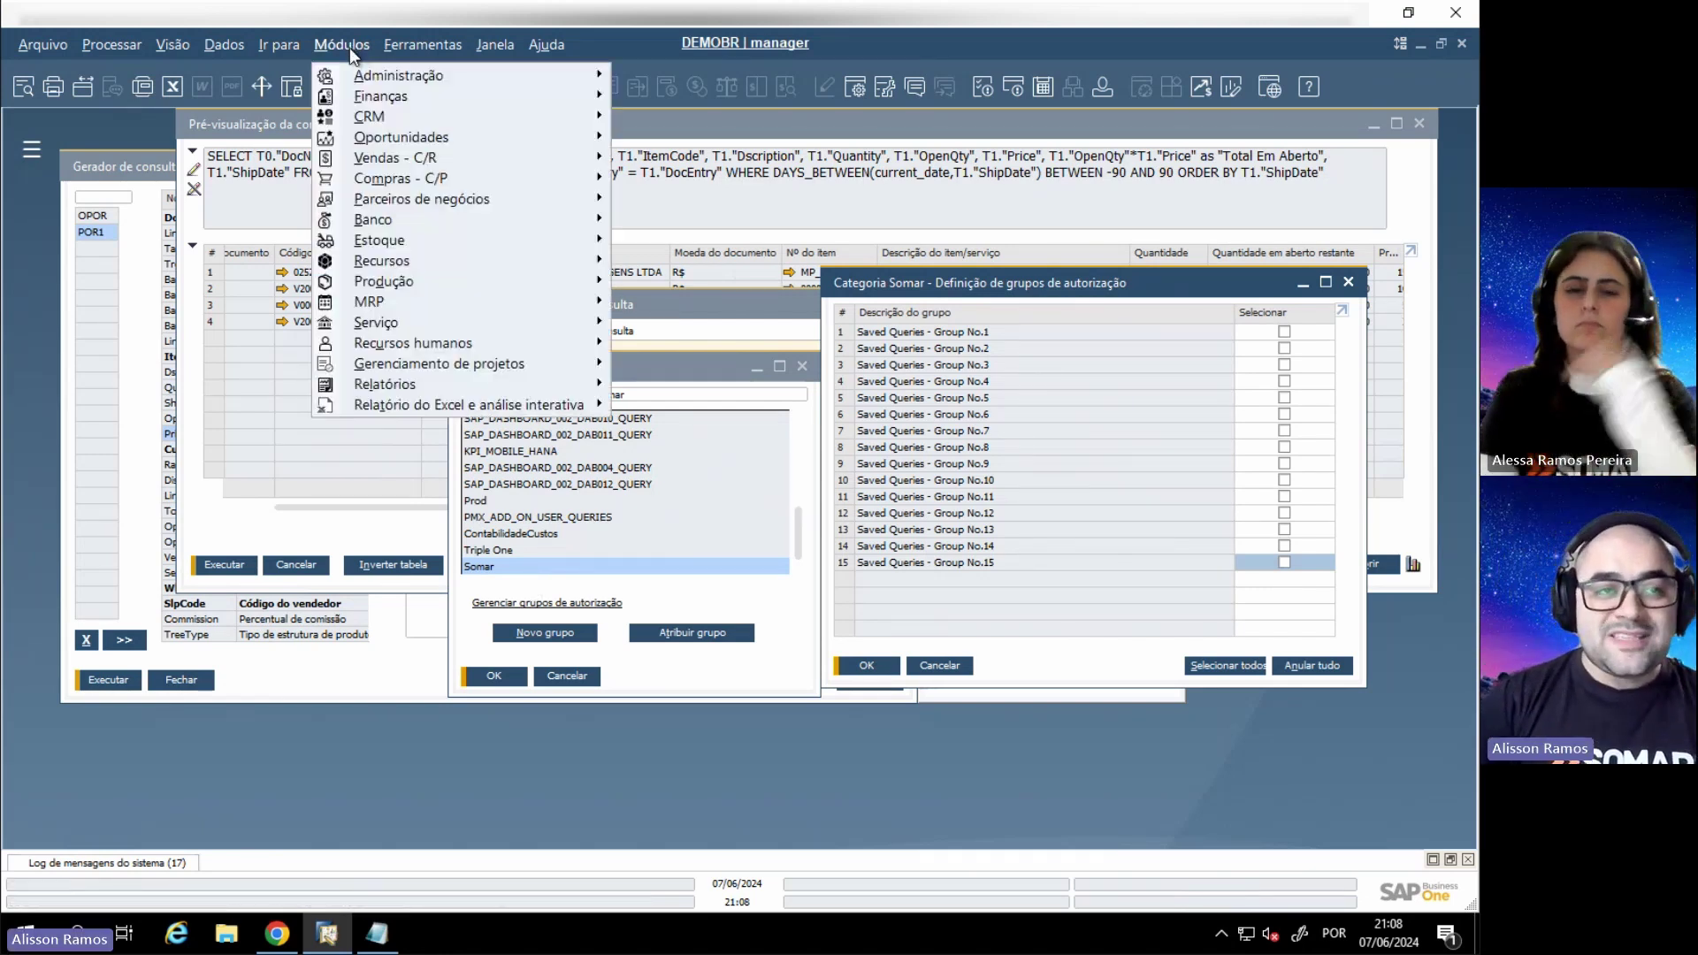
mouse_move(377, 78)
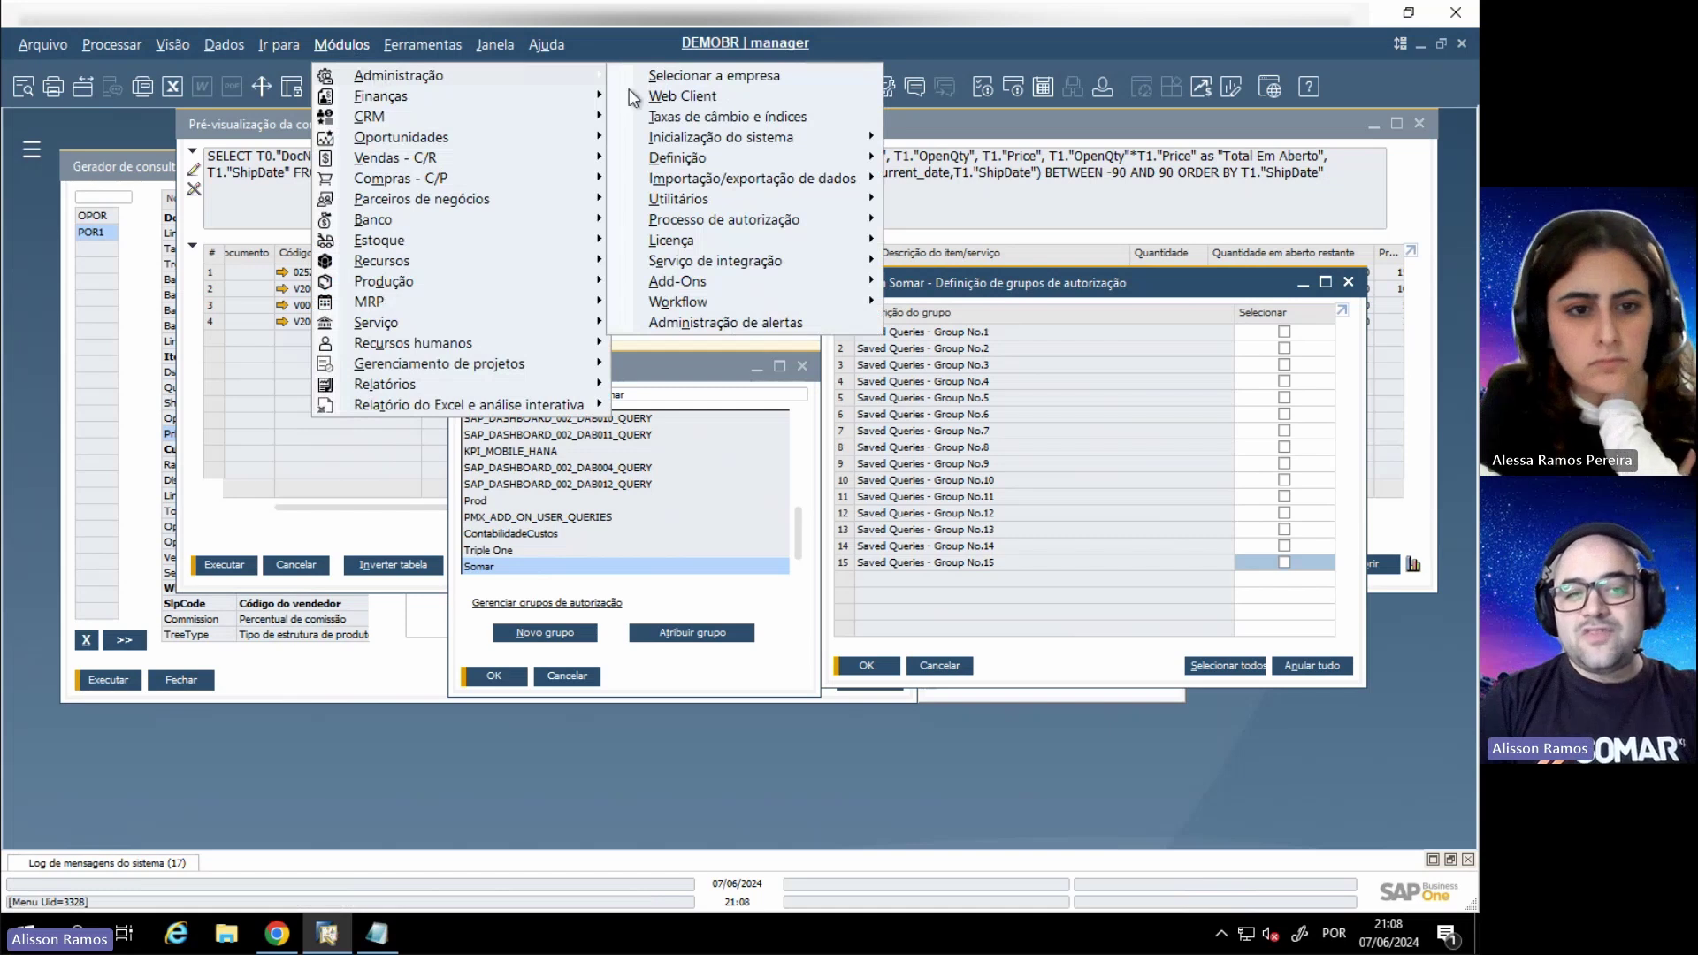
mouse_move(731, 140)
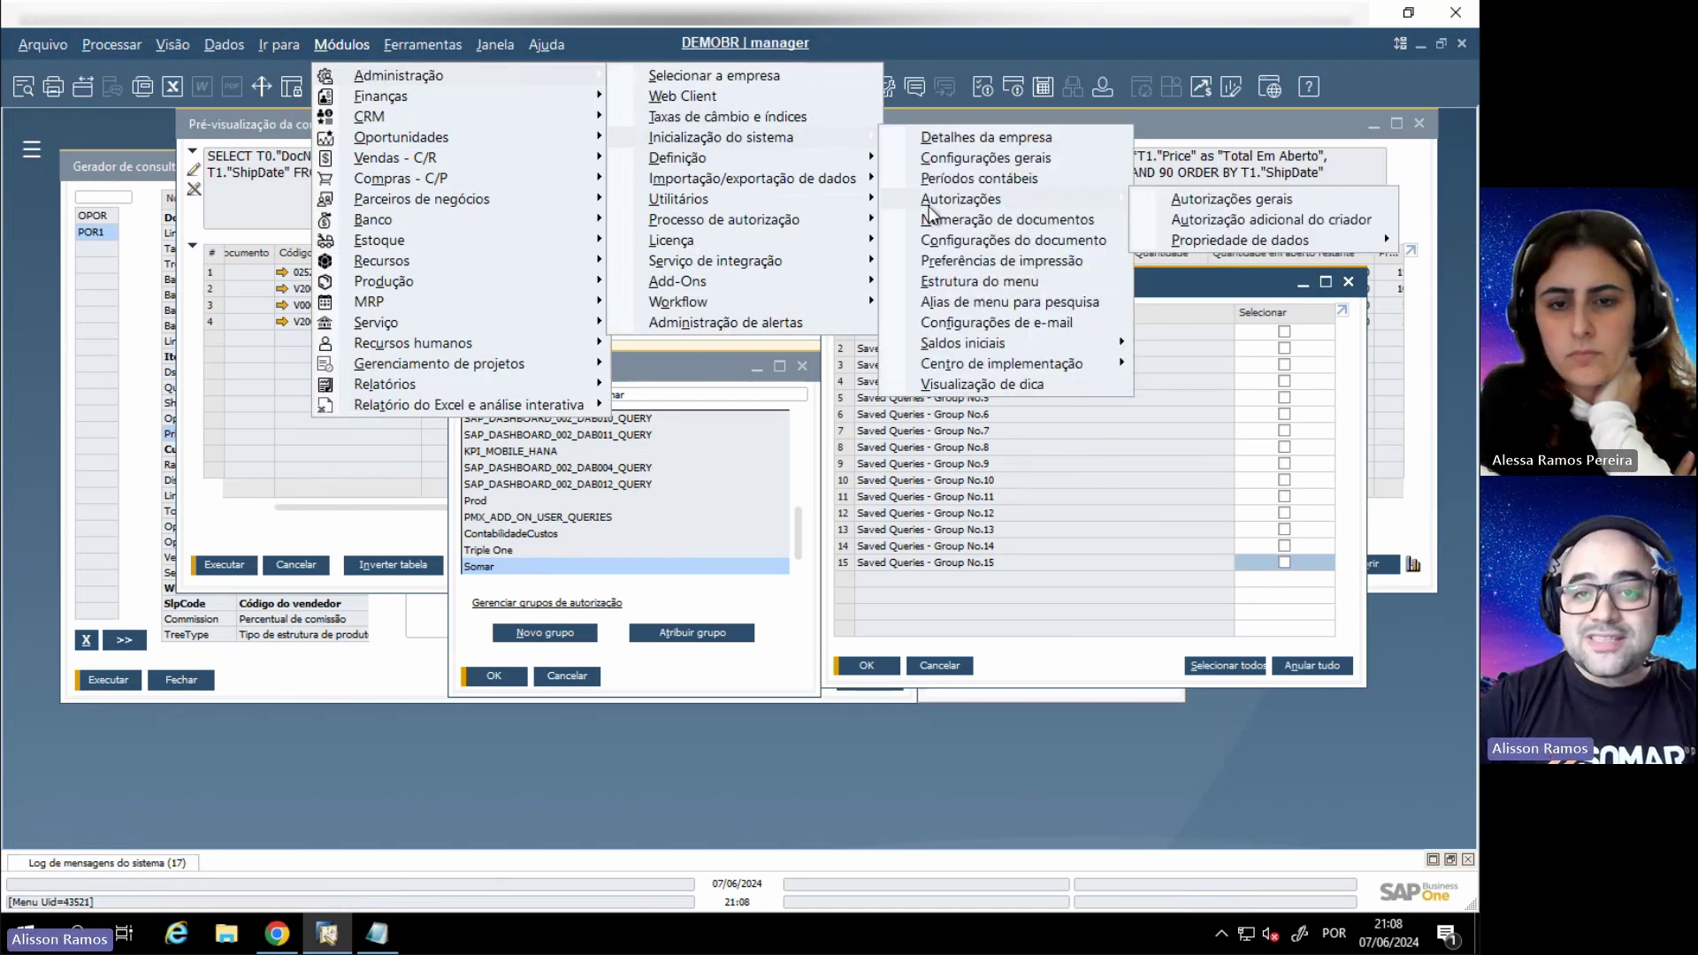
left_click(1203, 210)
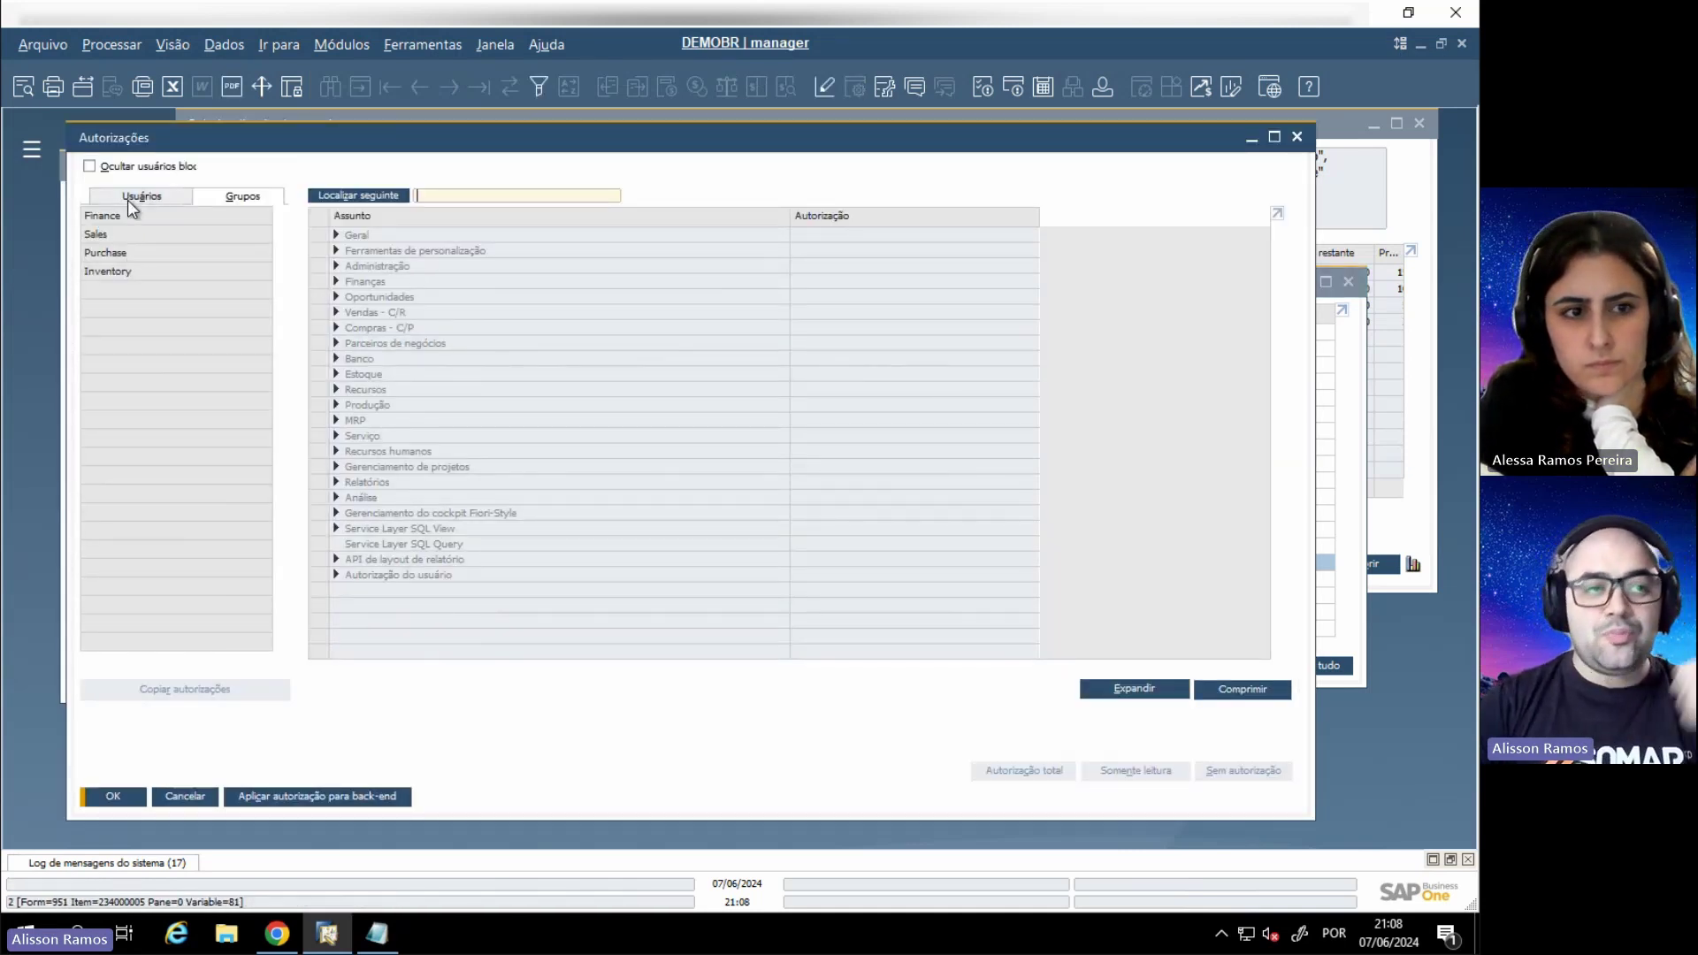
left_click(127, 199)
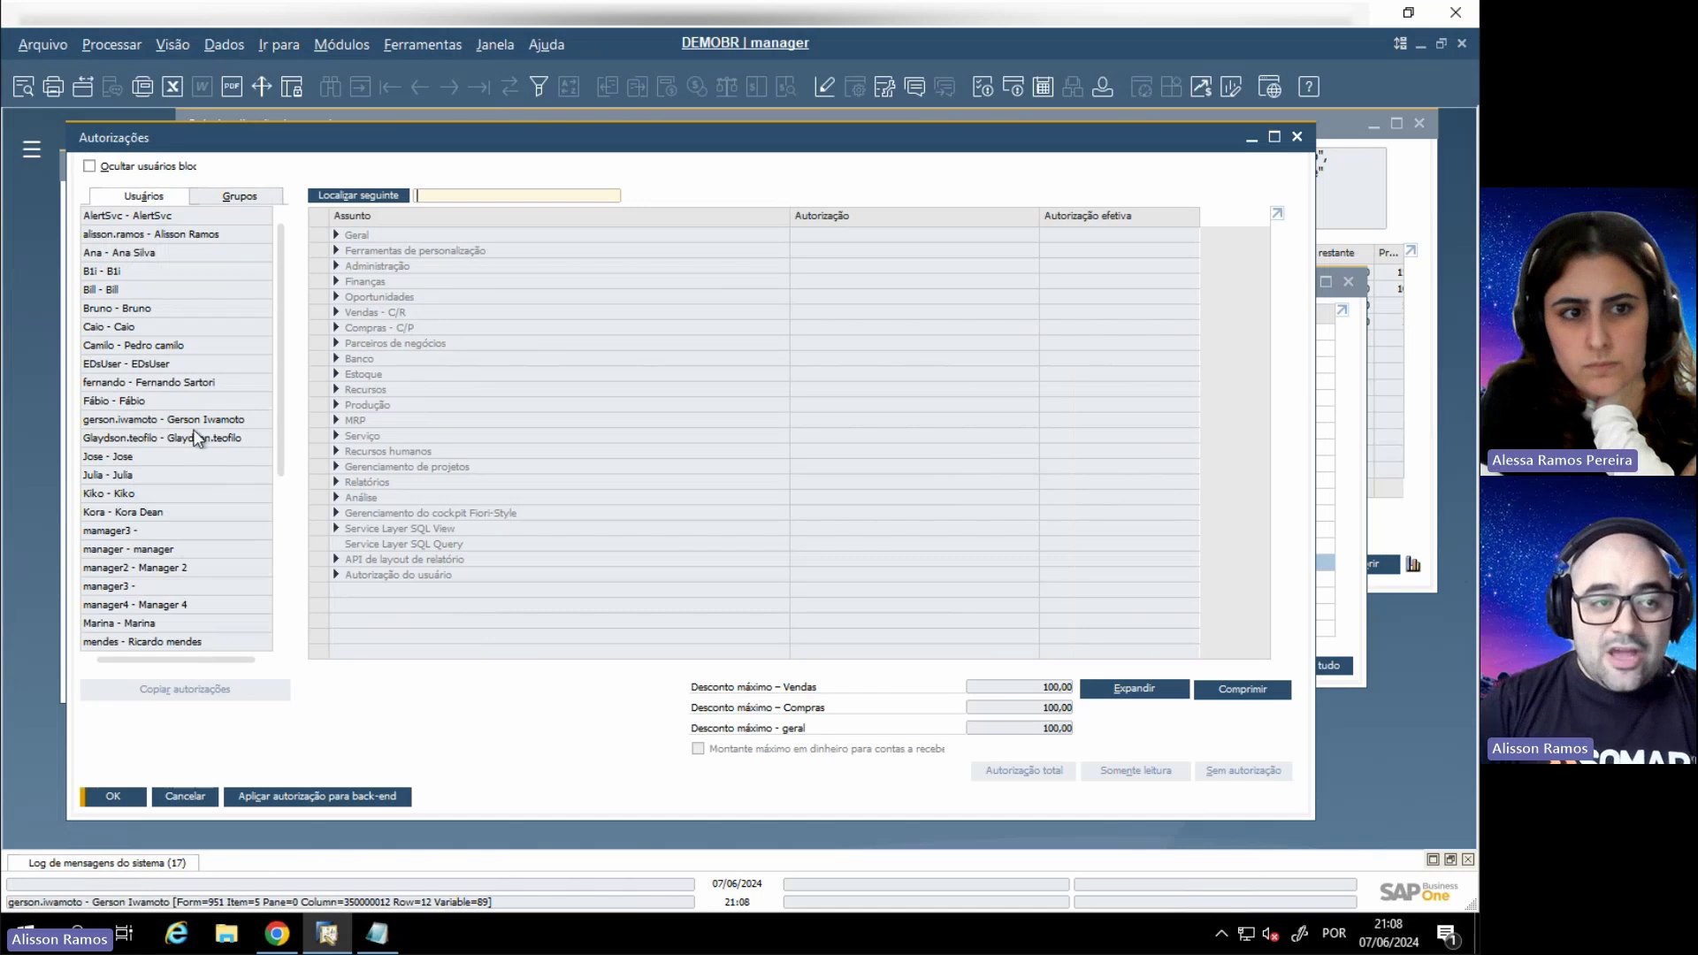
left_click(129, 491)
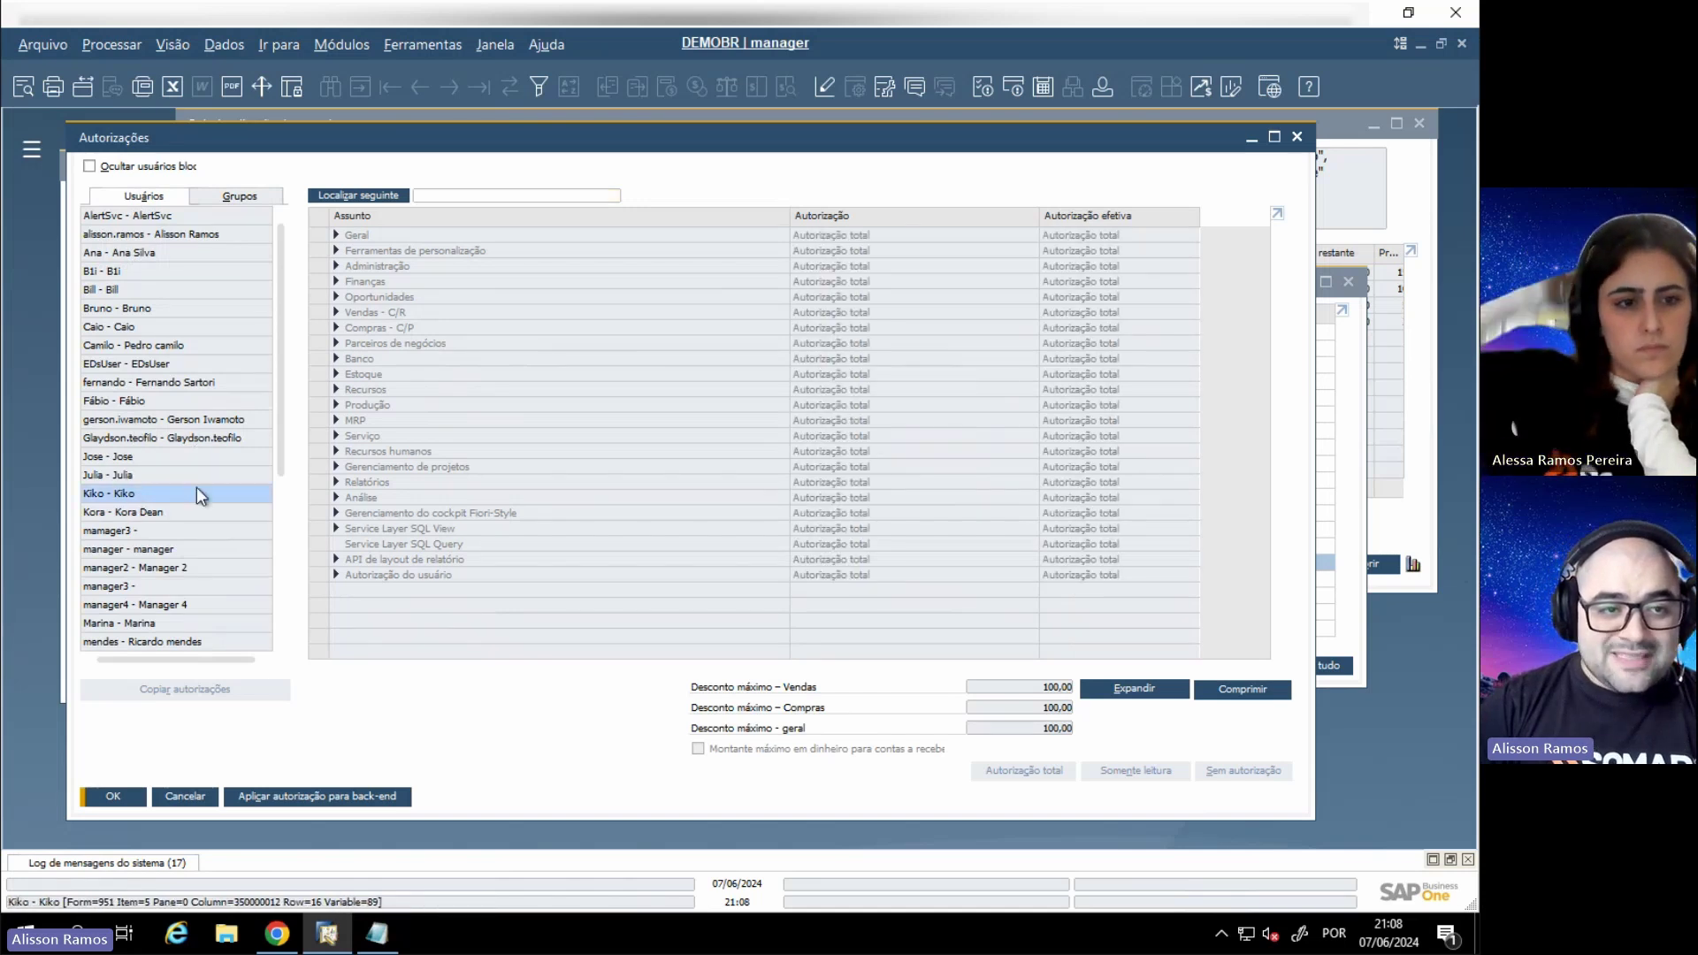
scroll(142, 504, "down", 2)
left_click(143, 458)
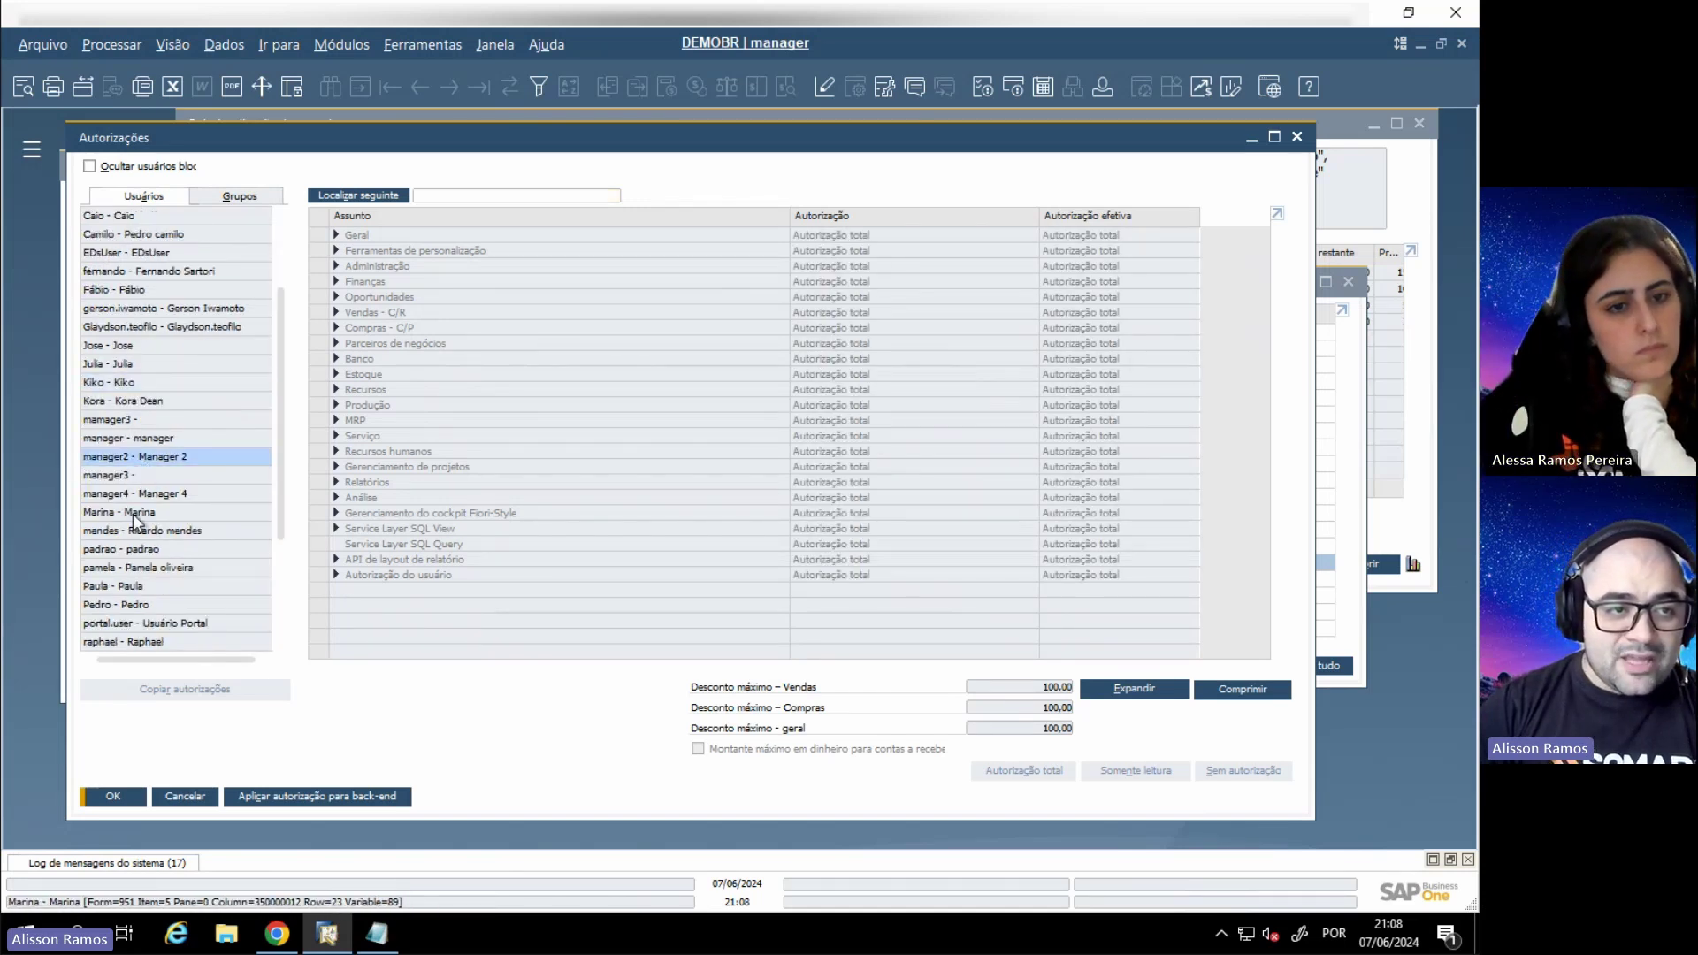
left_click(141, 513)
left_click(142, 547)
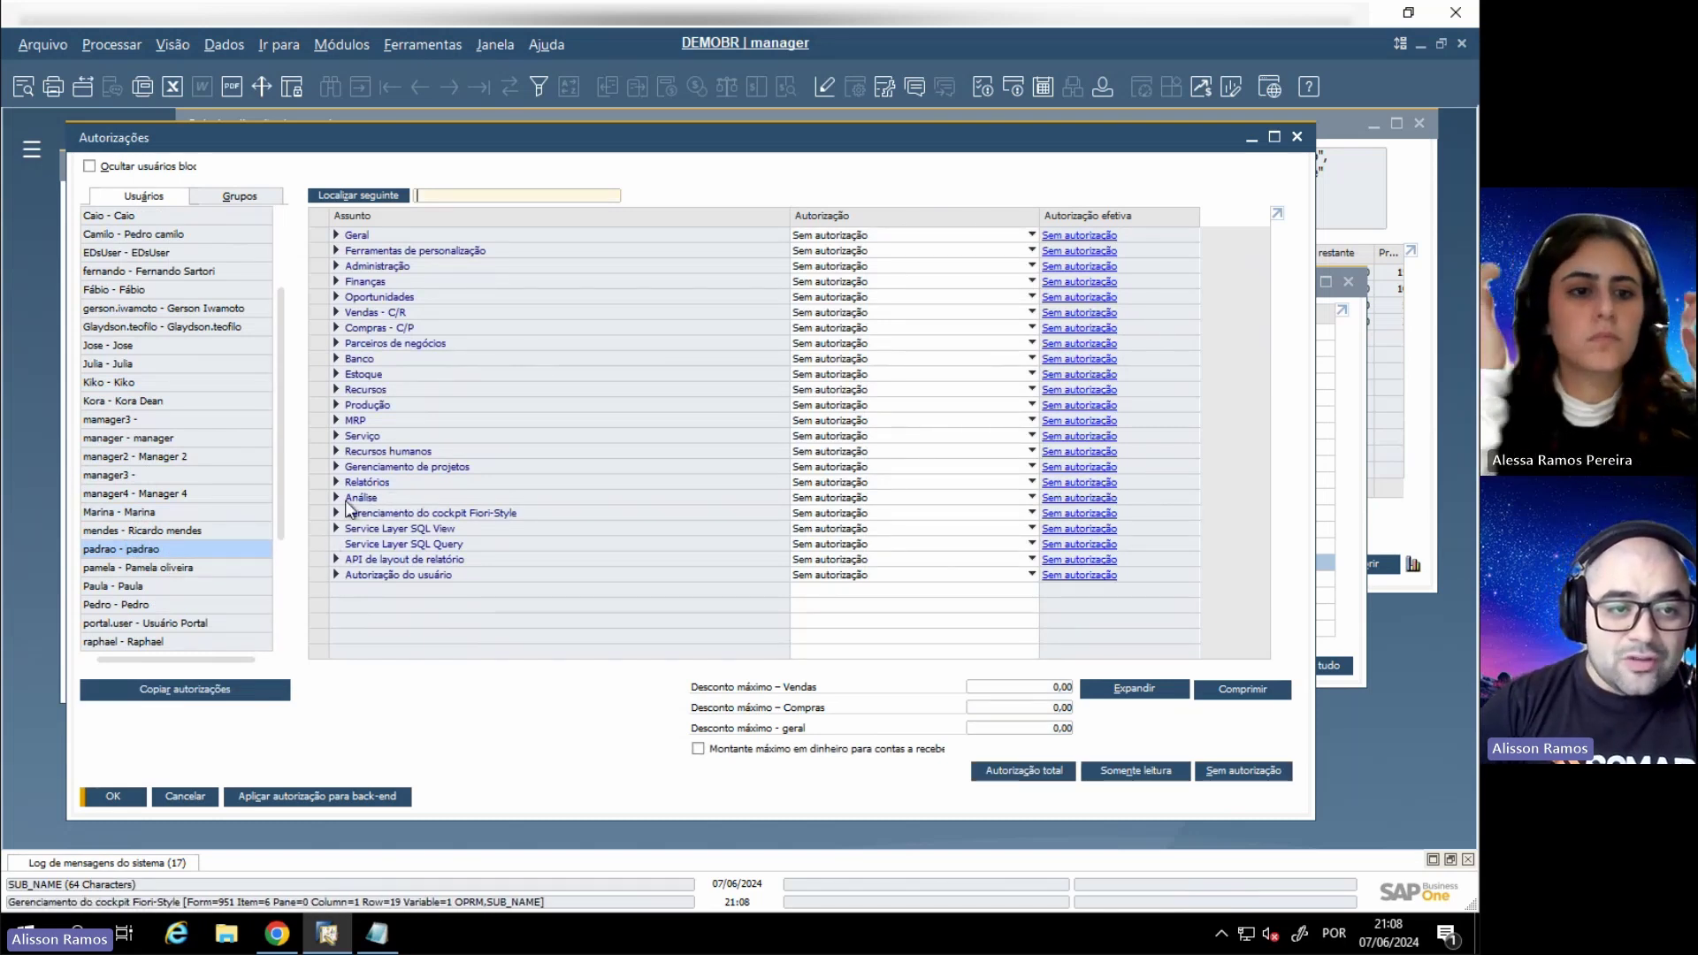
Set Saved Queries - Group No.1 under Relatórios, Gerador de consultas to Autorização total for the padrao user and minimize the authorizations
left_click(336, 482)
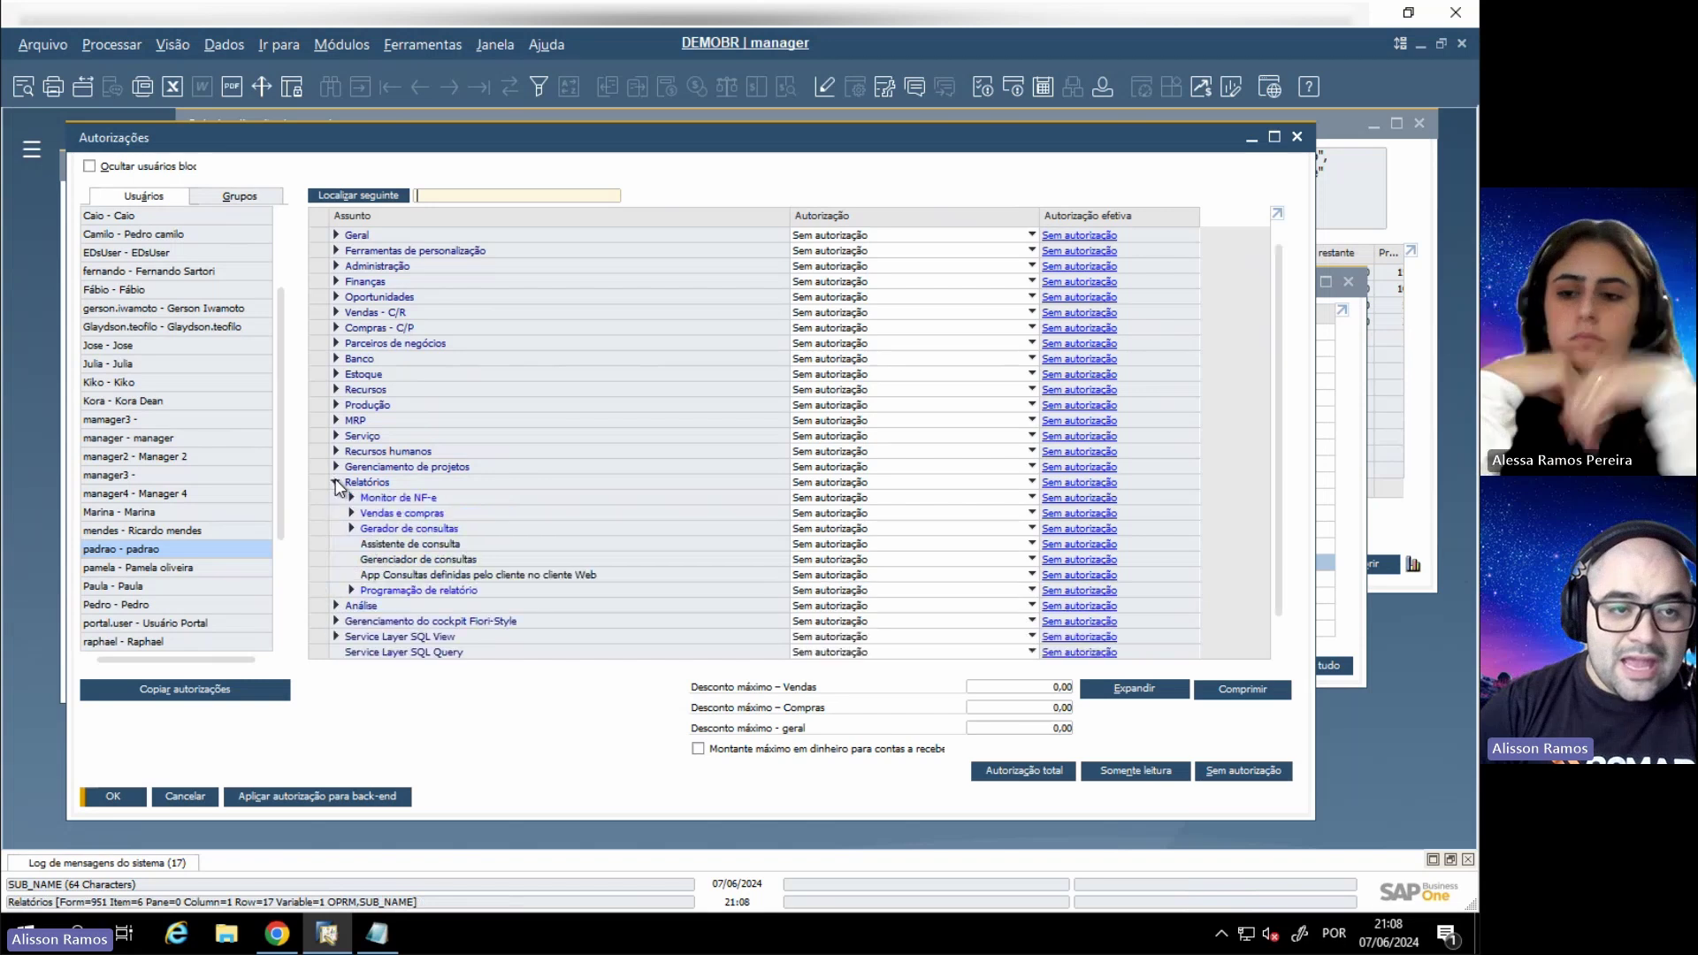
left_click(351, 528)
scroll(372, 518, "down", 4)
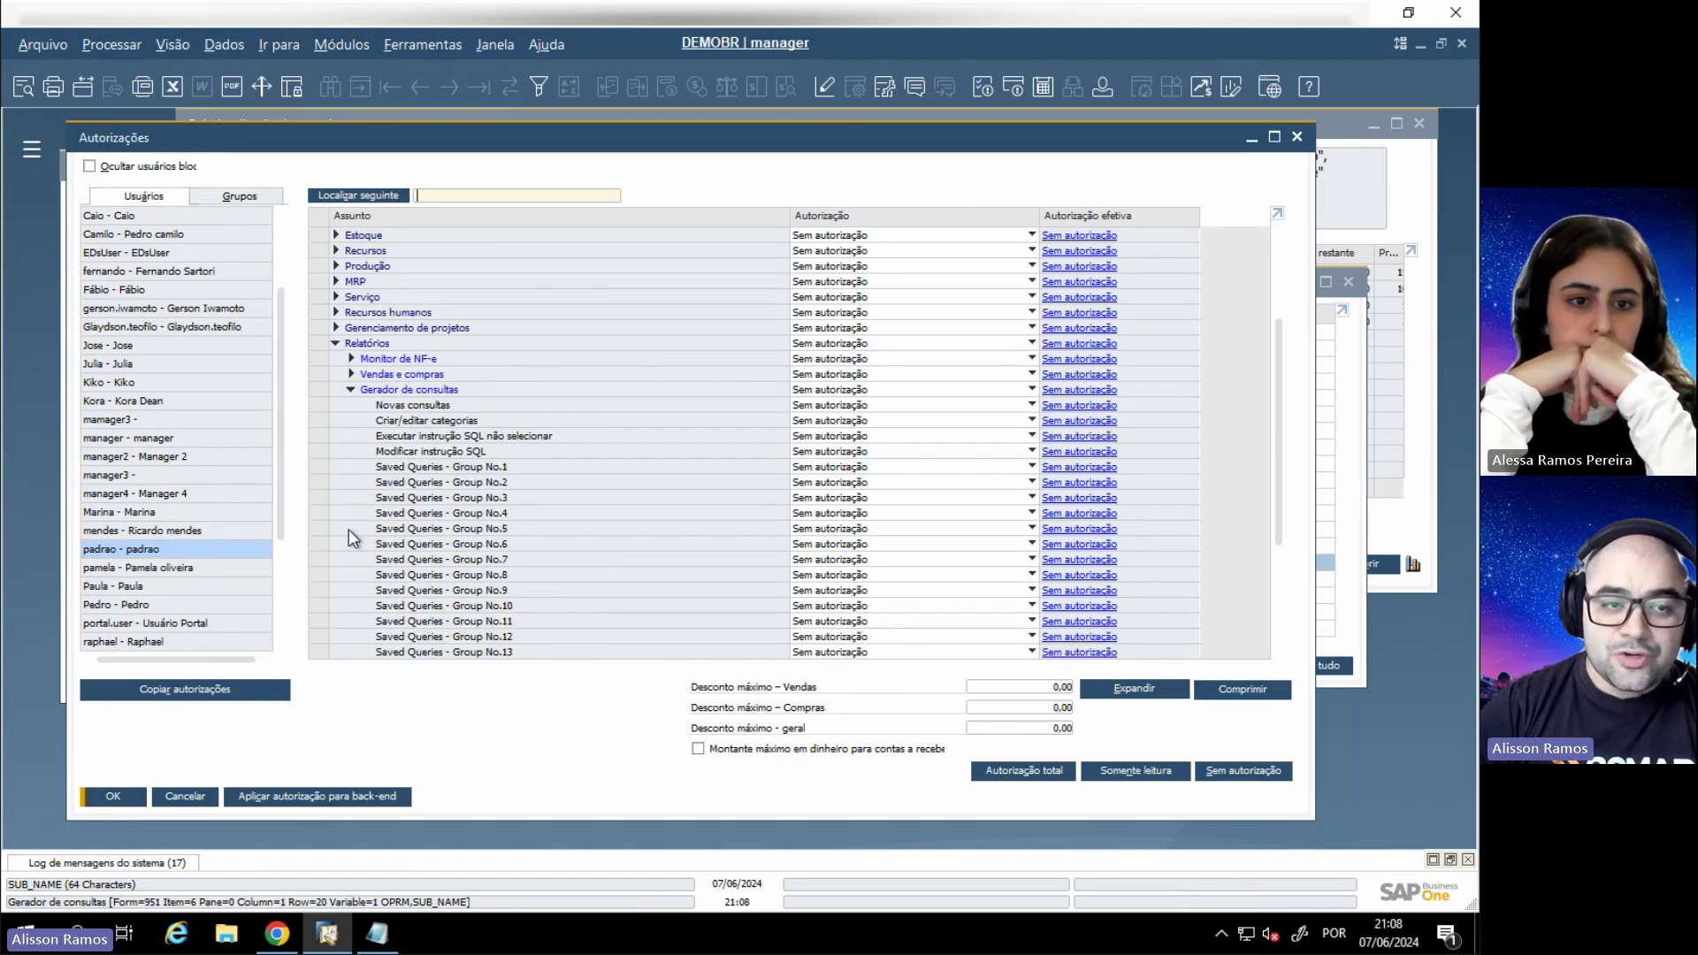
scroll(400, 502, "down", 1)
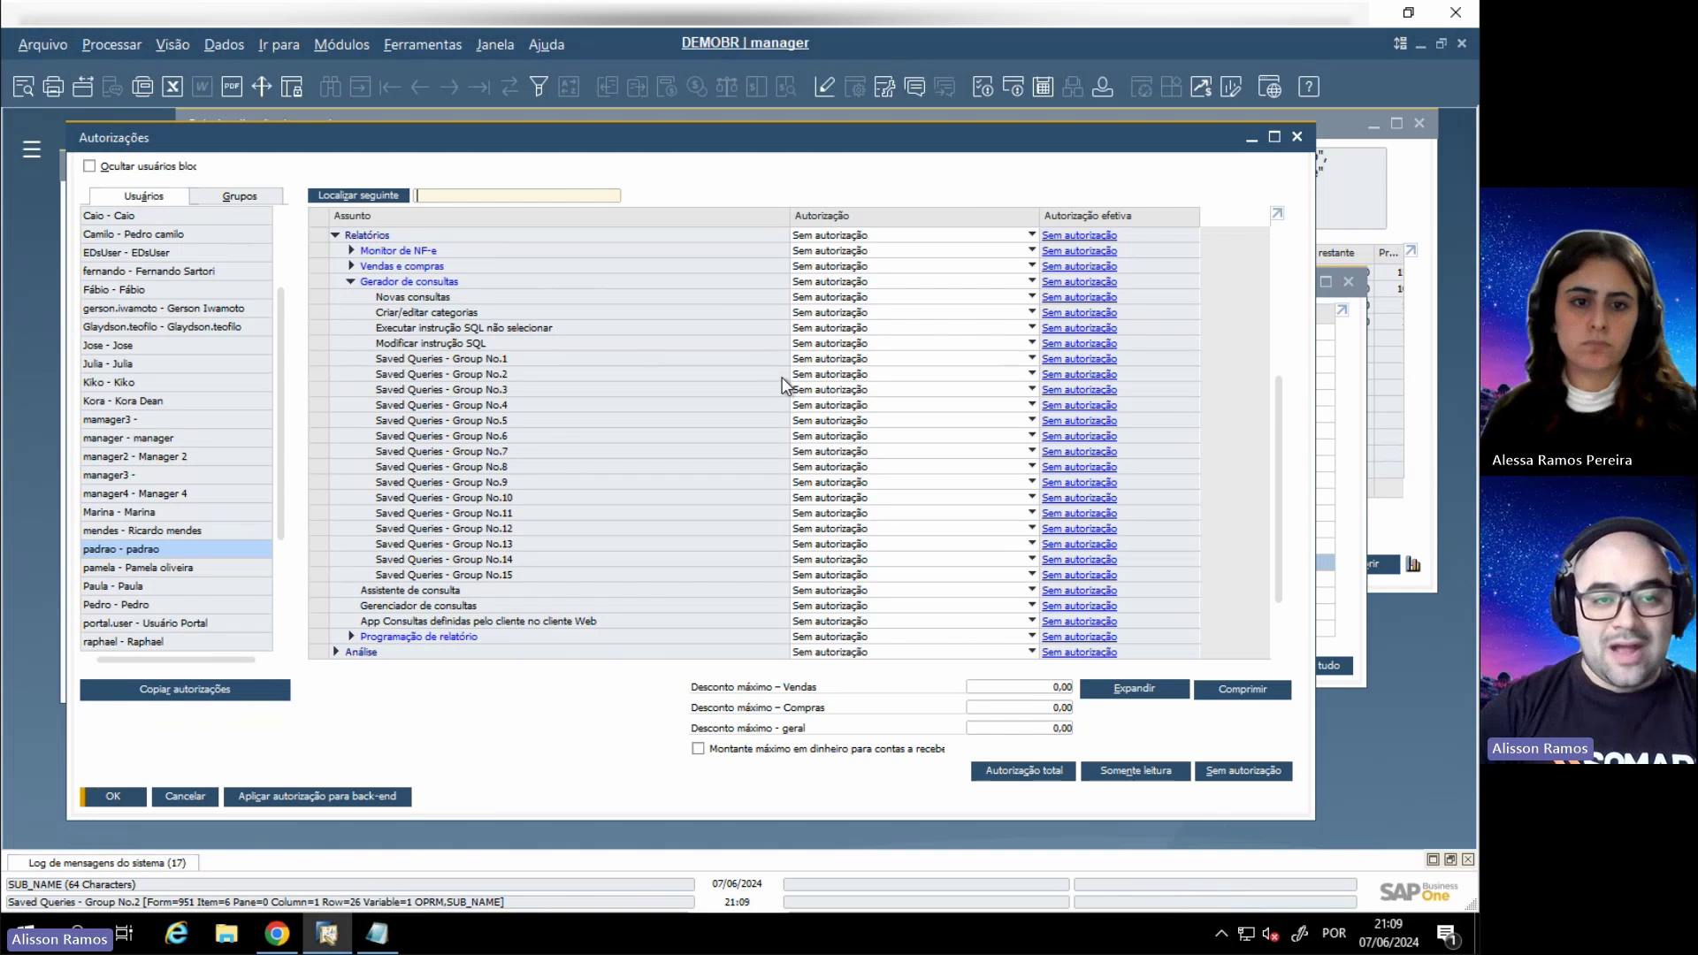
left_click(813, 375)
left_click(815, 376)
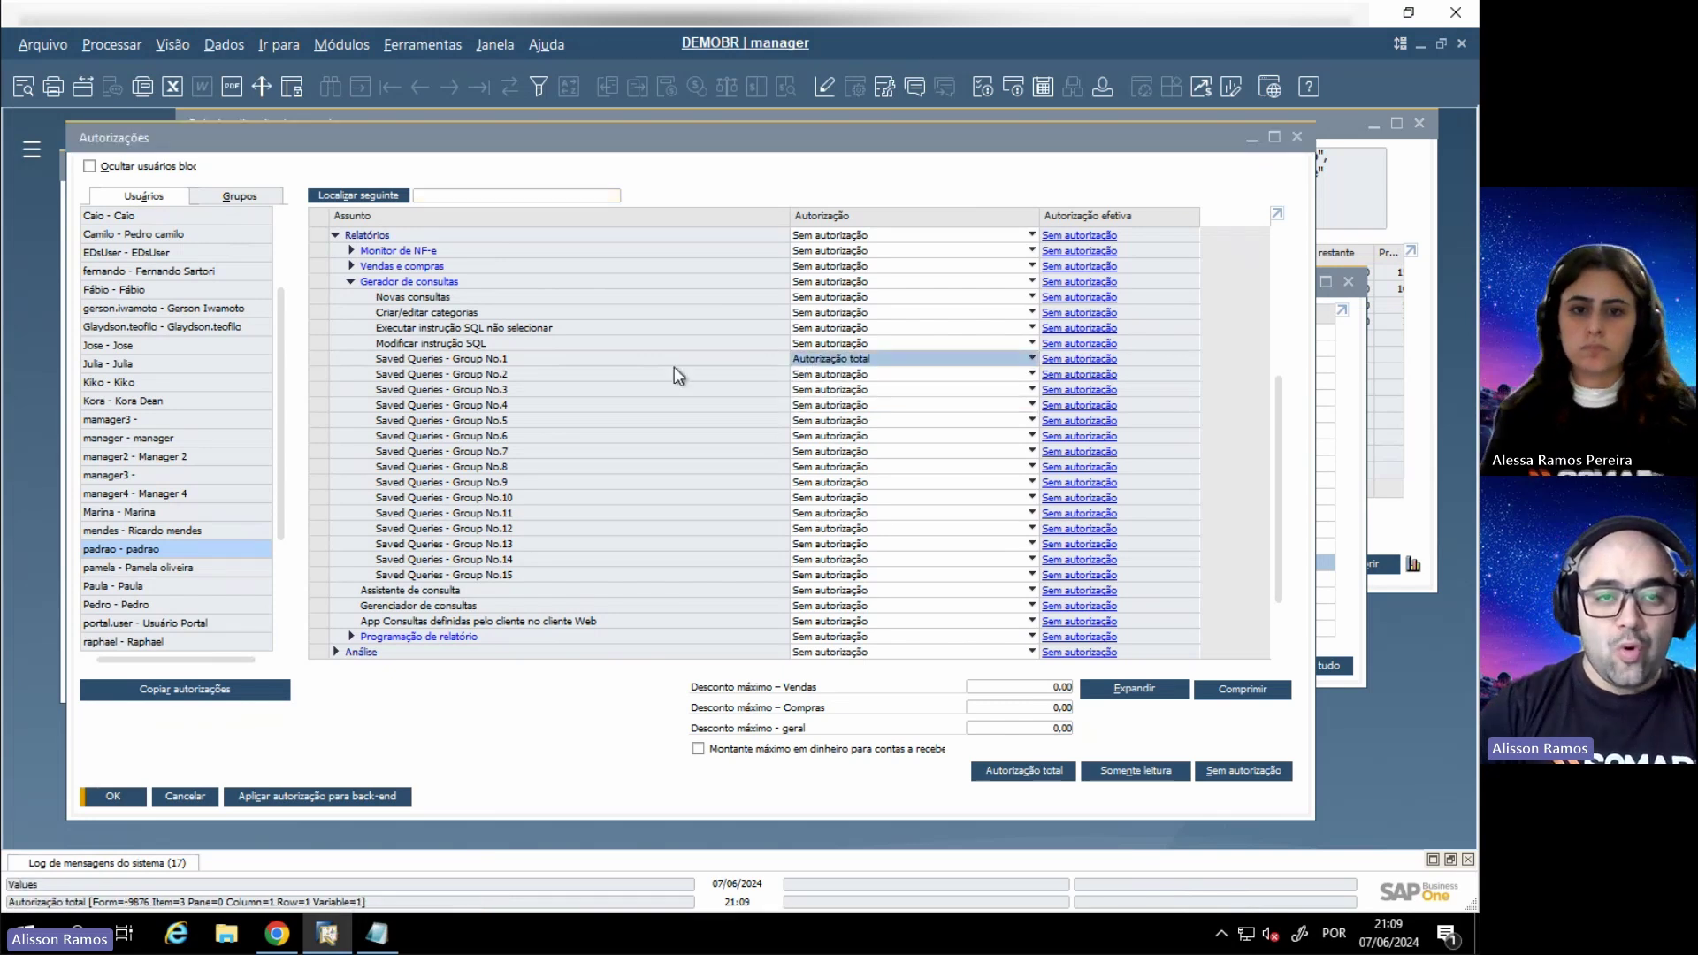
left_click(1252, 137)
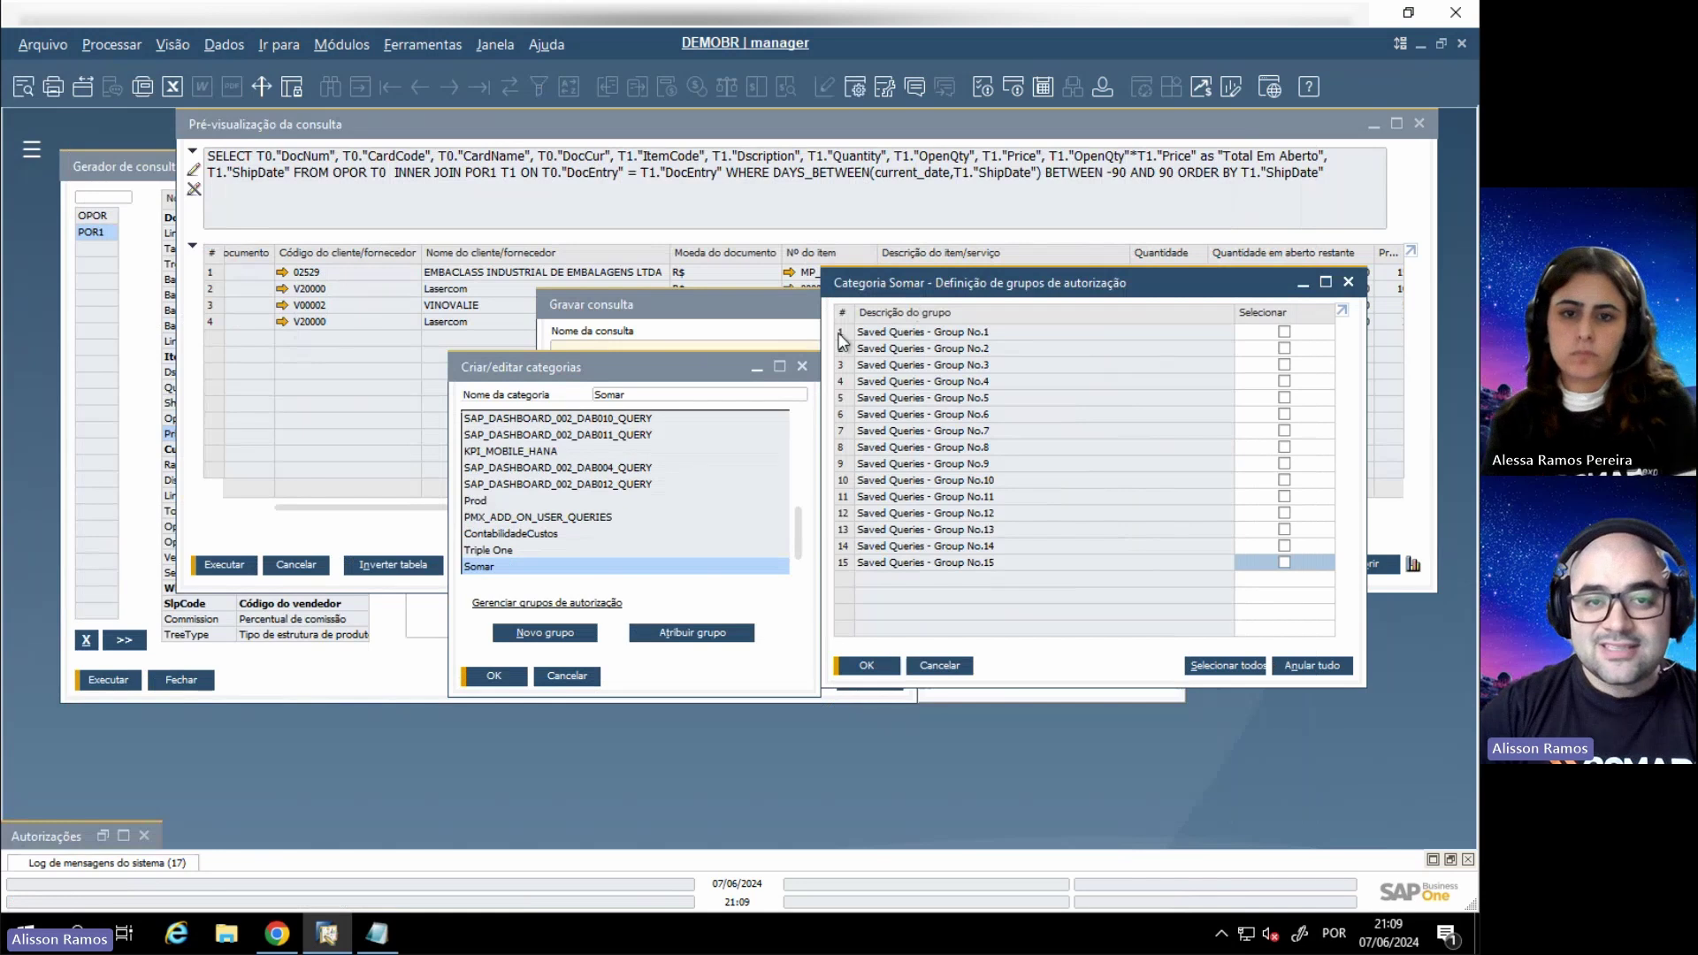
Select Saved Queries - Group No.1 for the Somar category, review the user authorizations again, and close them without saving
left_click(1284, 332)
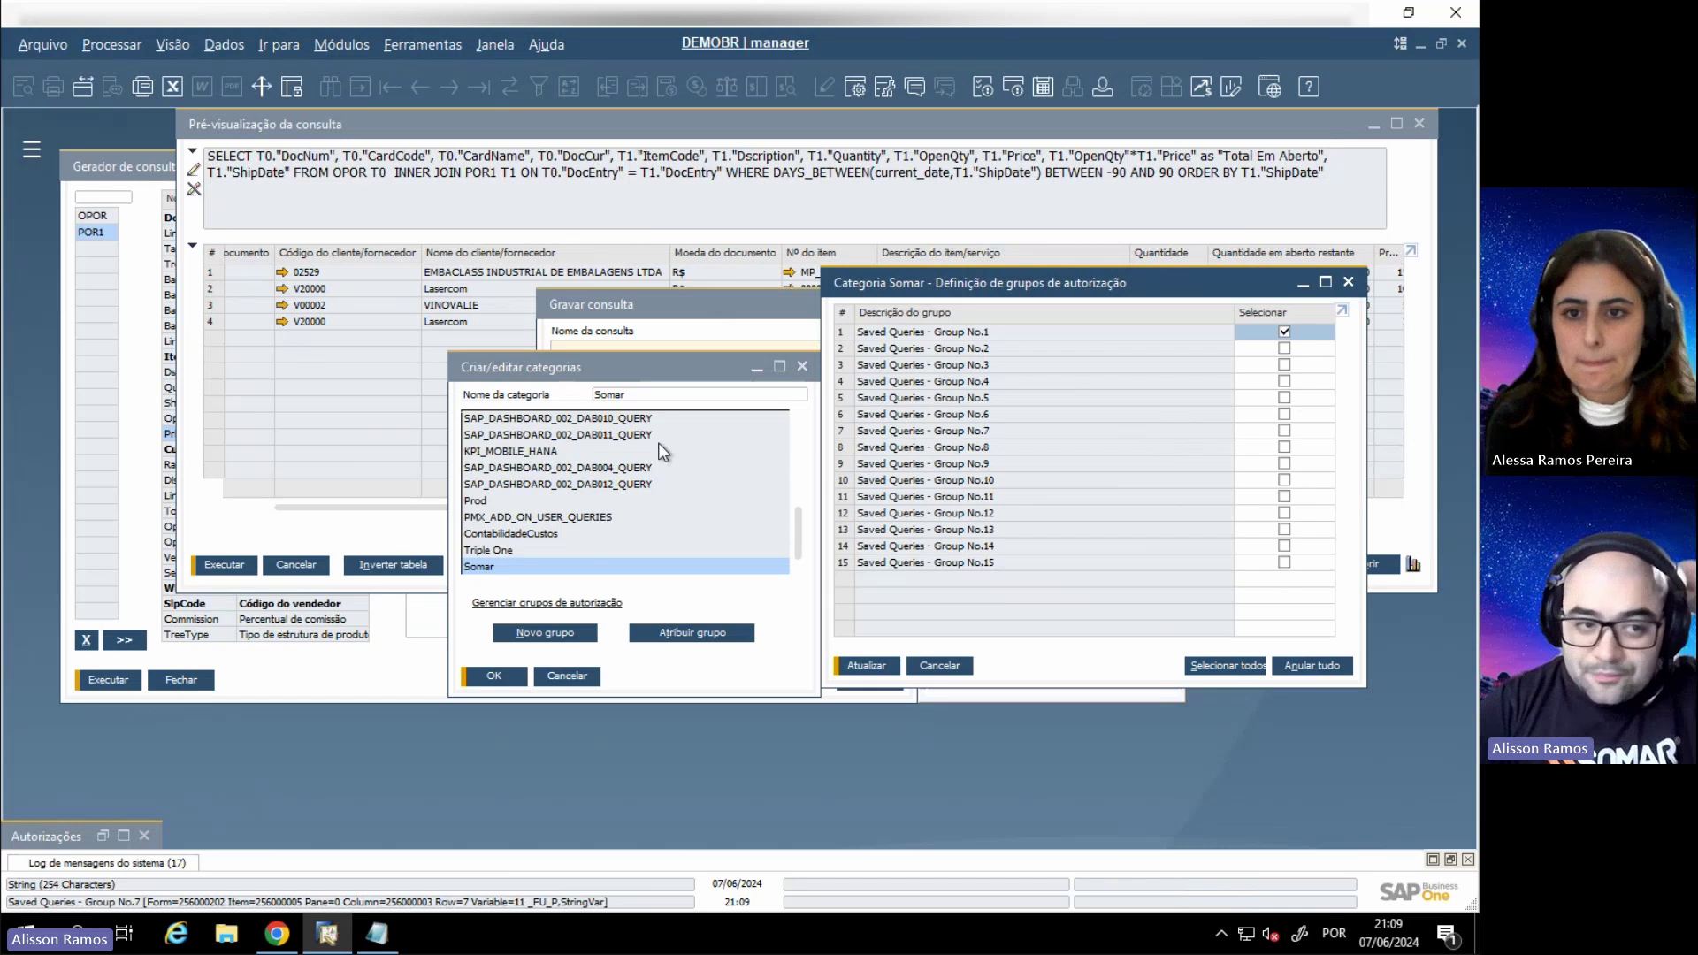
left_click(102, 836)
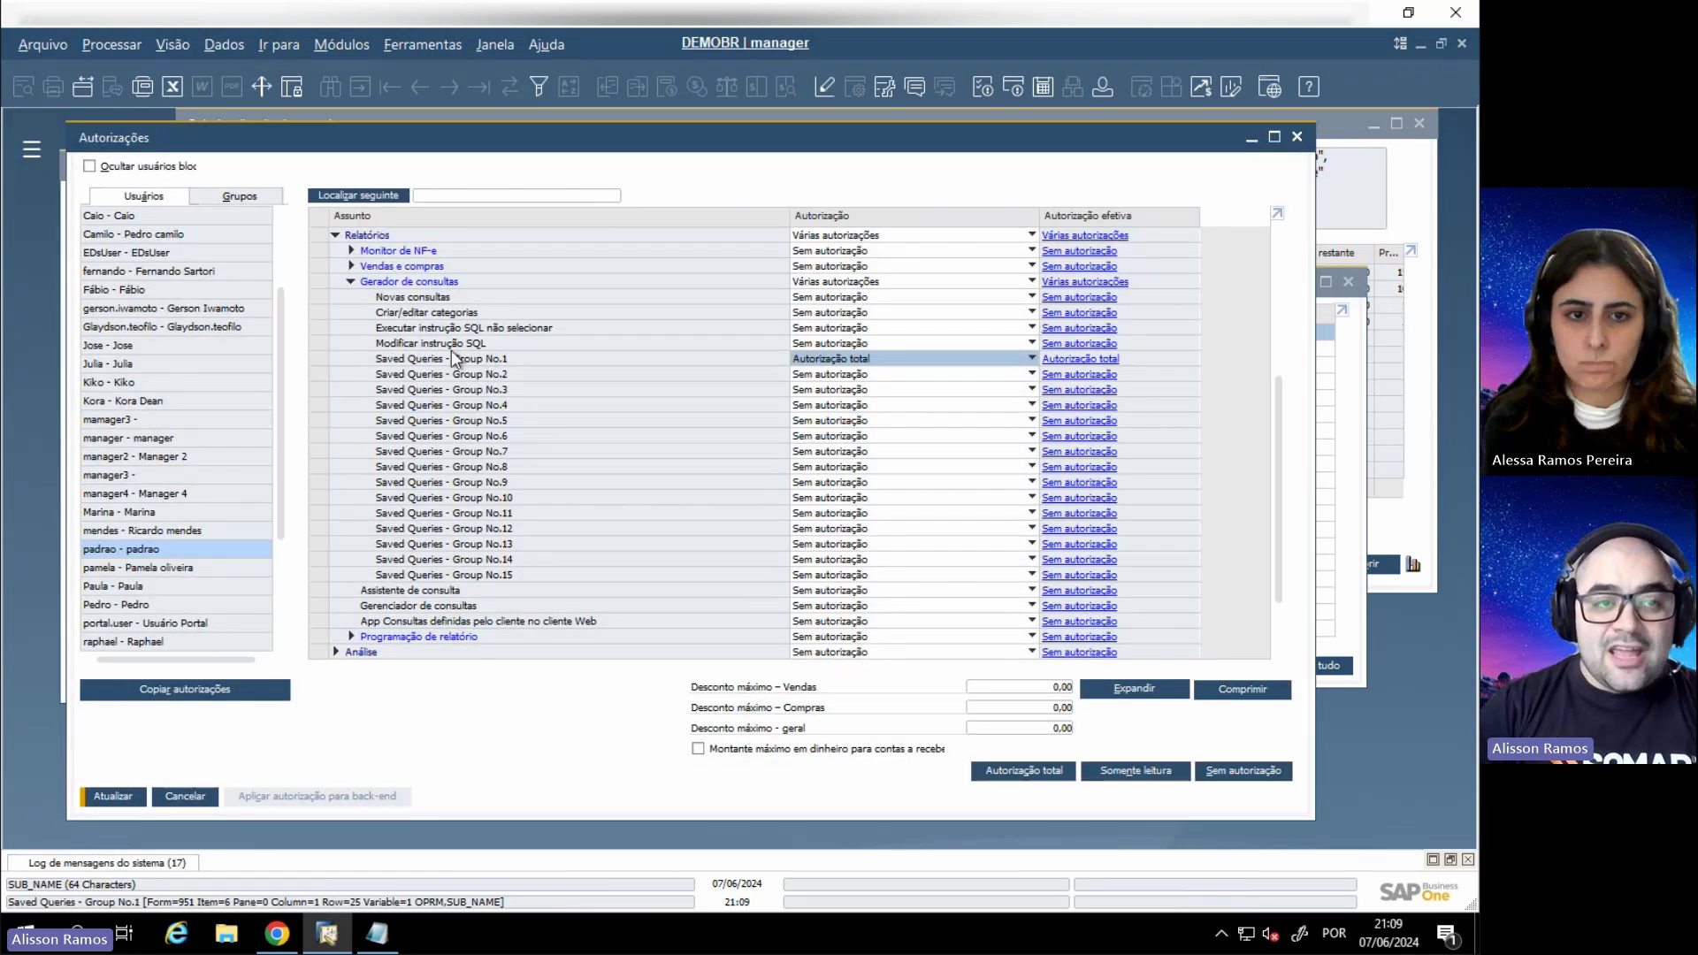
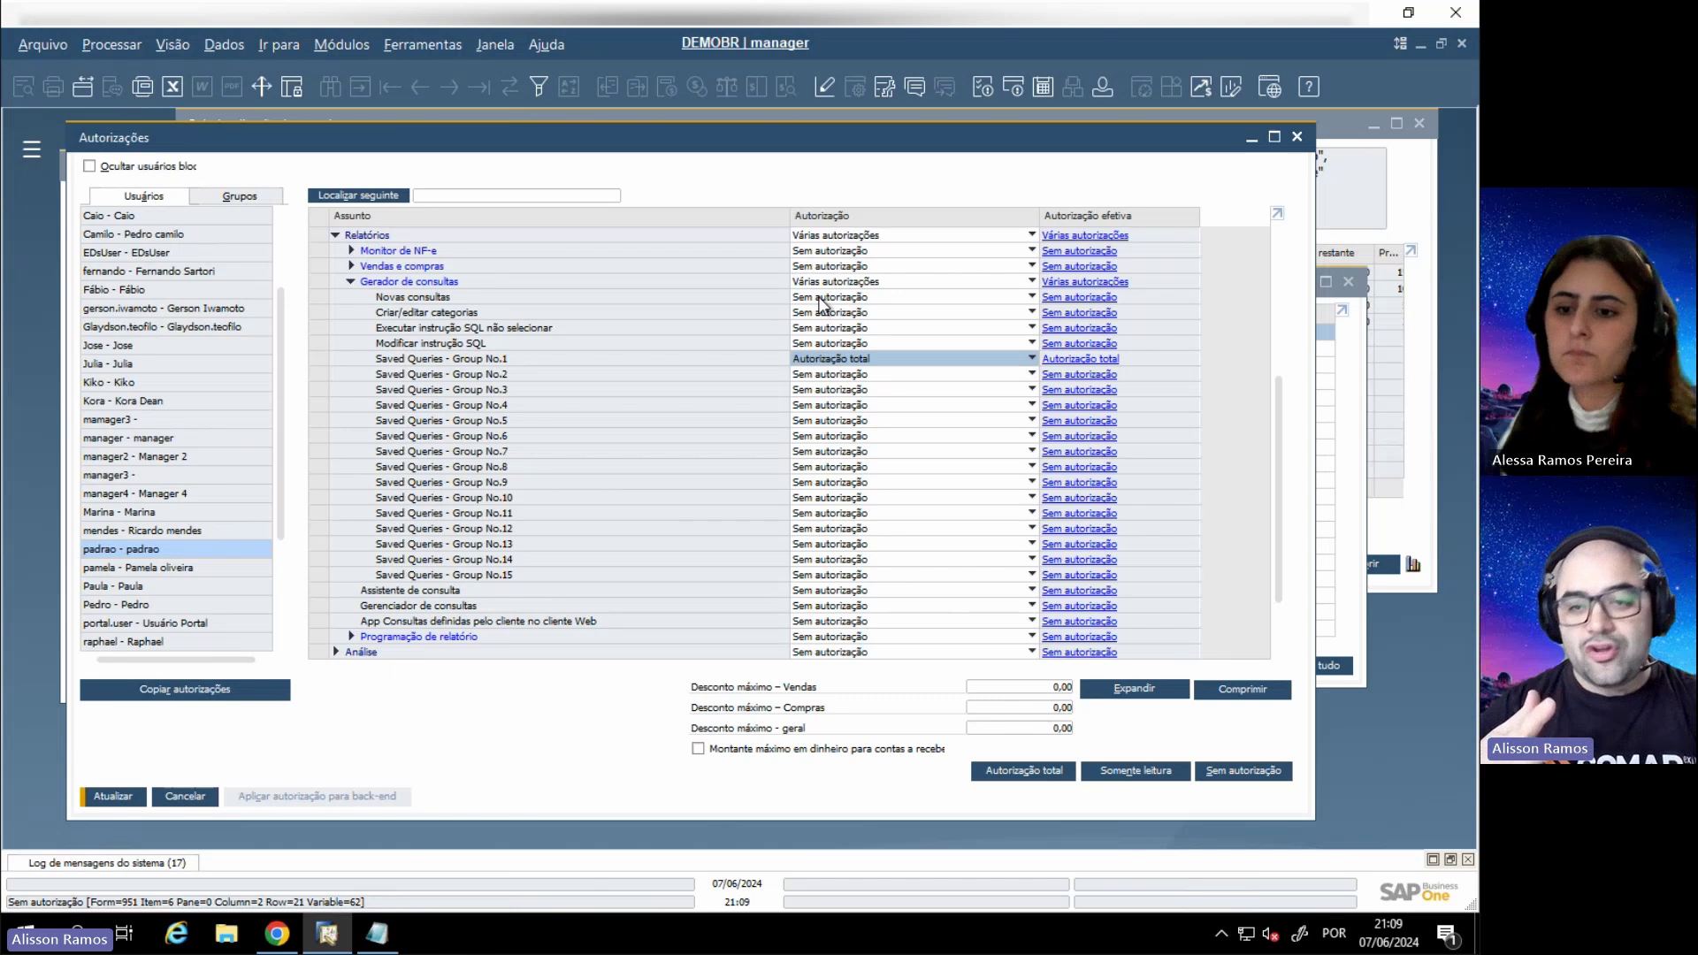
left_click(1297, 138)
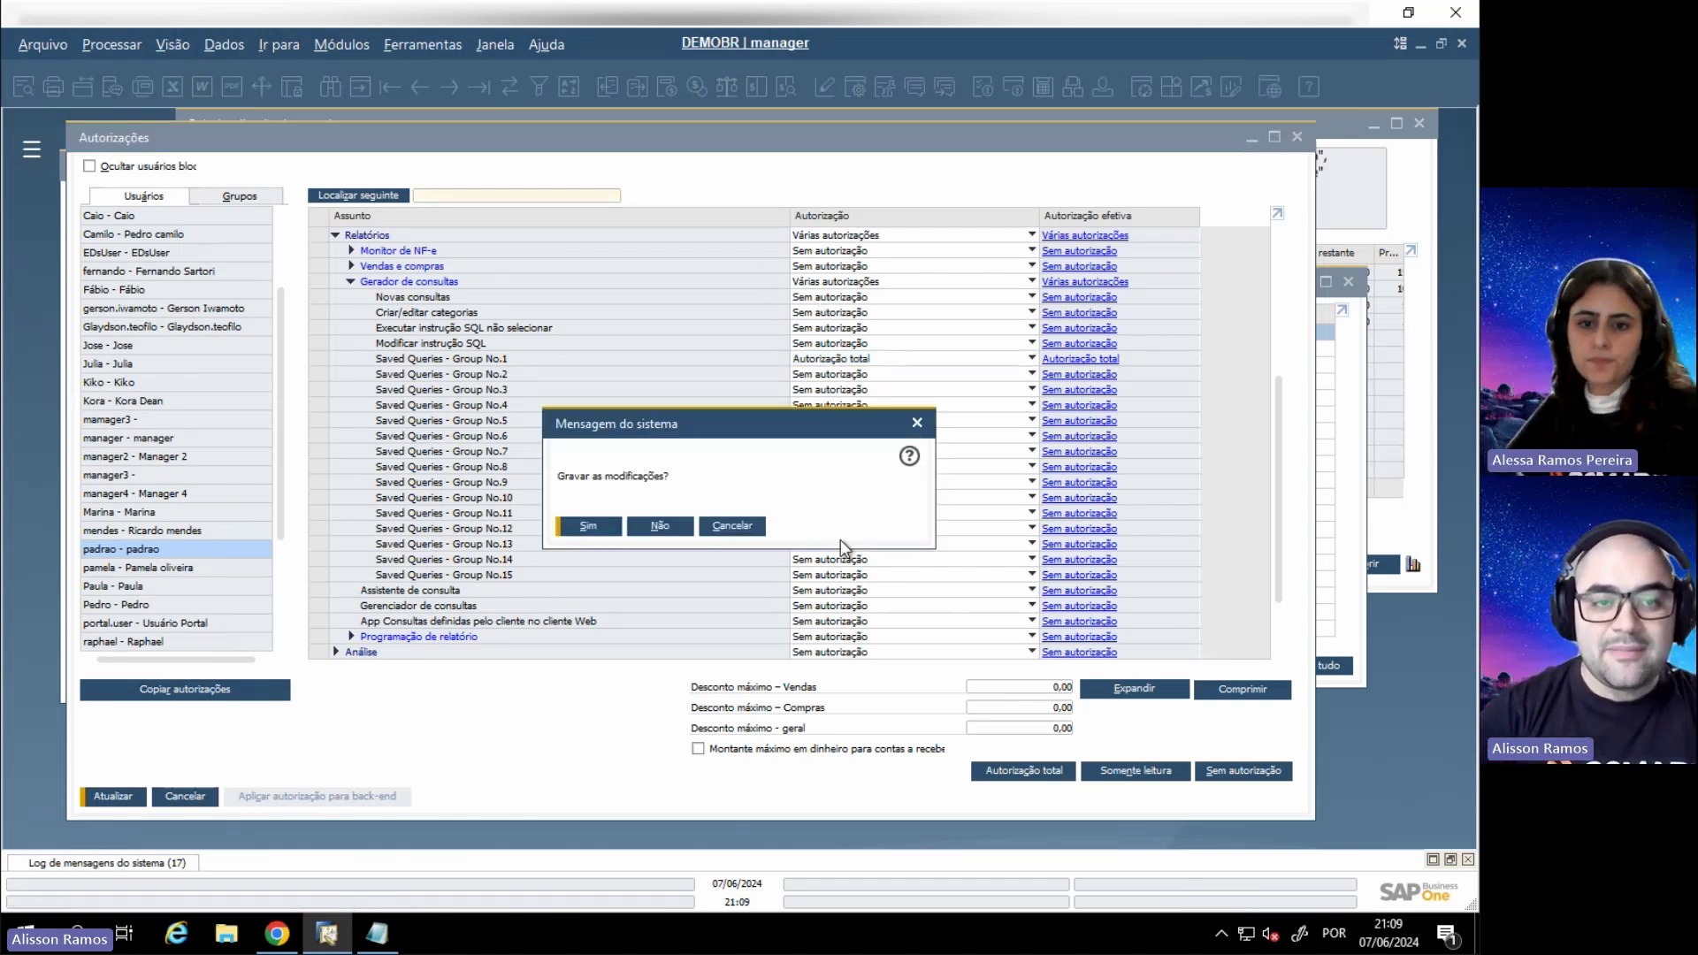
left_click(675, 536)
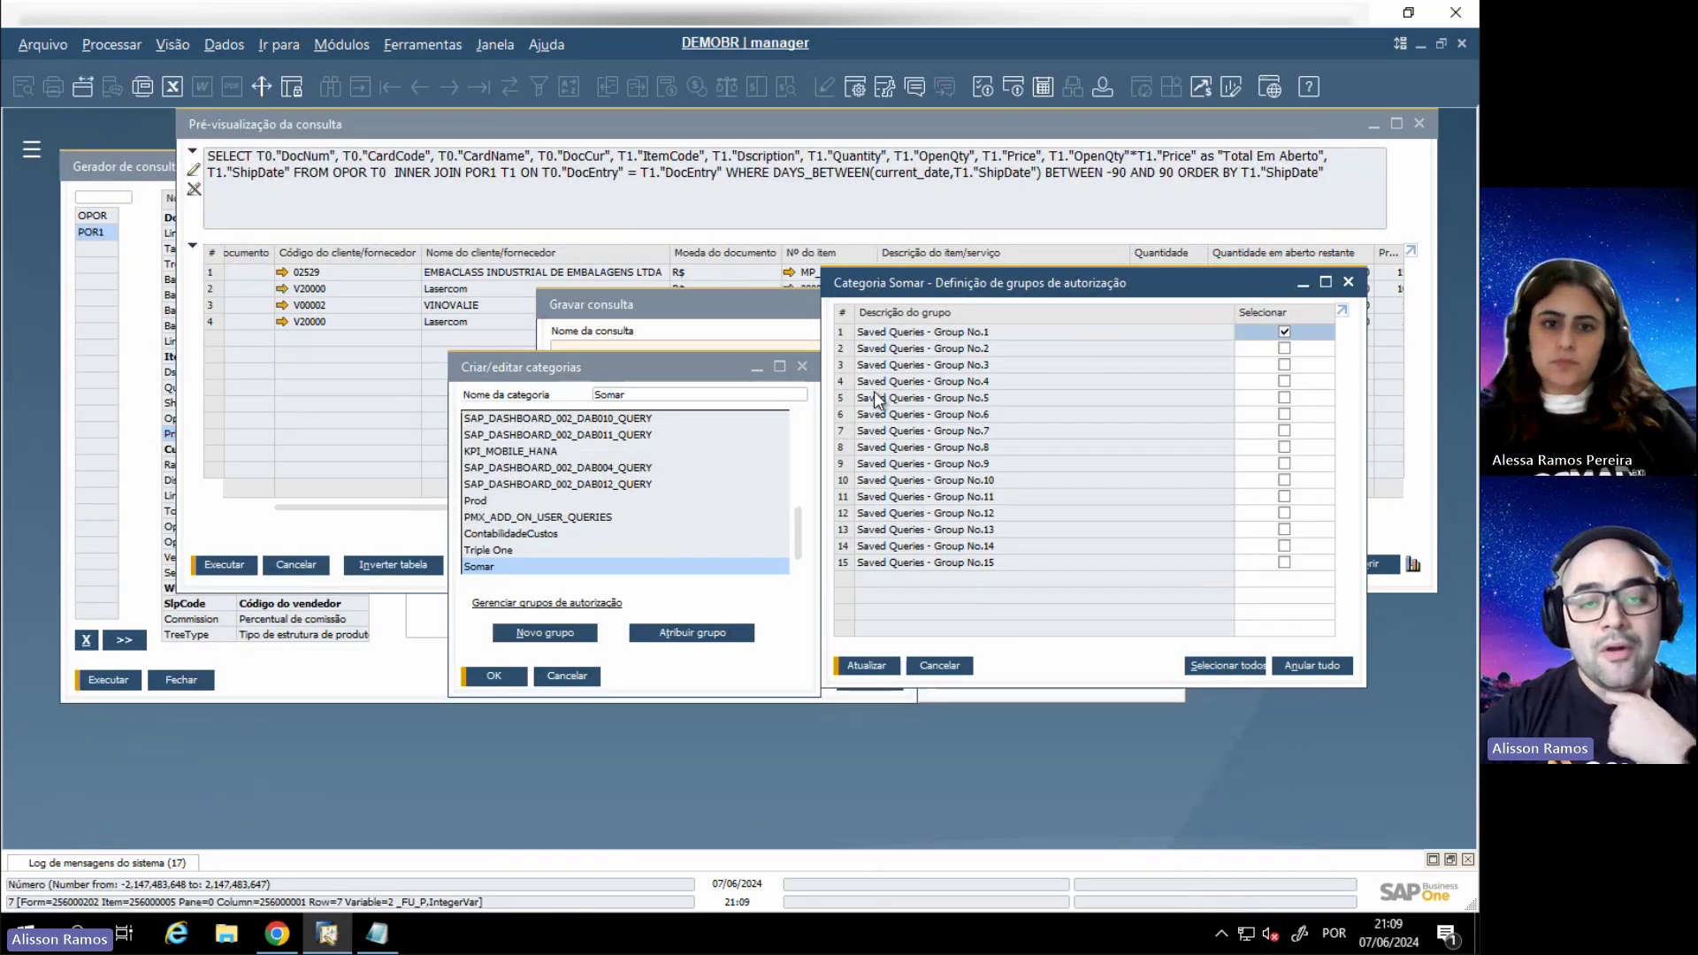
Assign all Saved Queries groups to the Somar category and update the authorization group definition
left_click(1284, 348)
left_click(1285, 365)
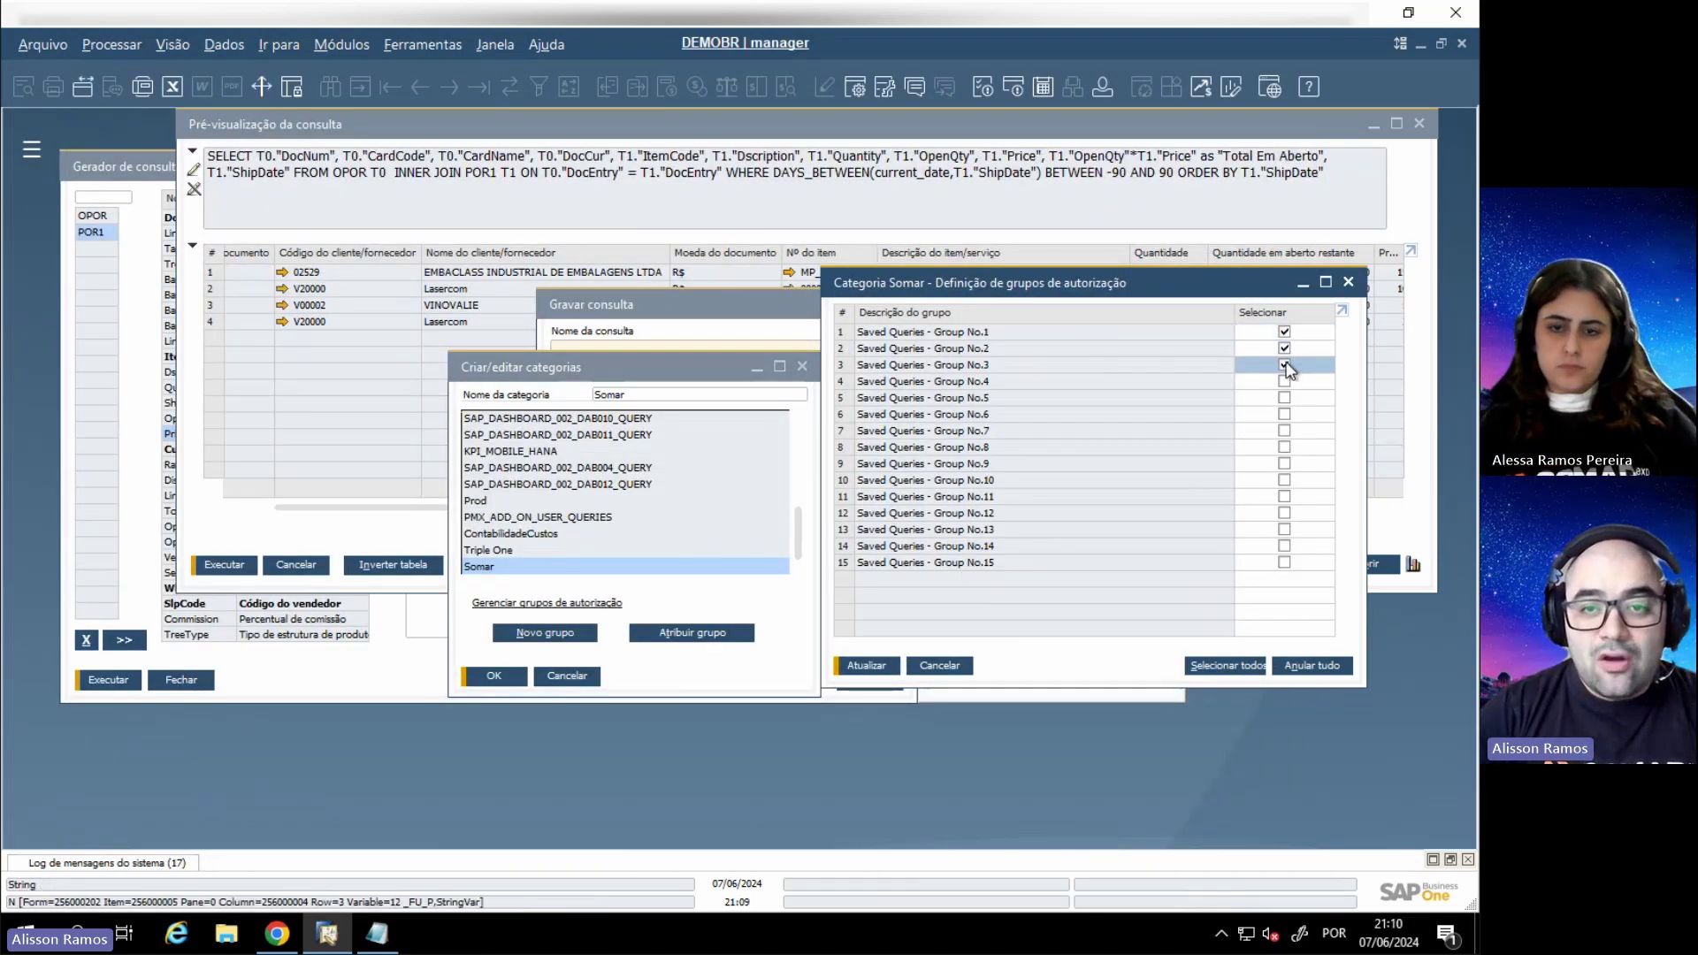
left_click(1284, 381)
left_click(1229, 666)
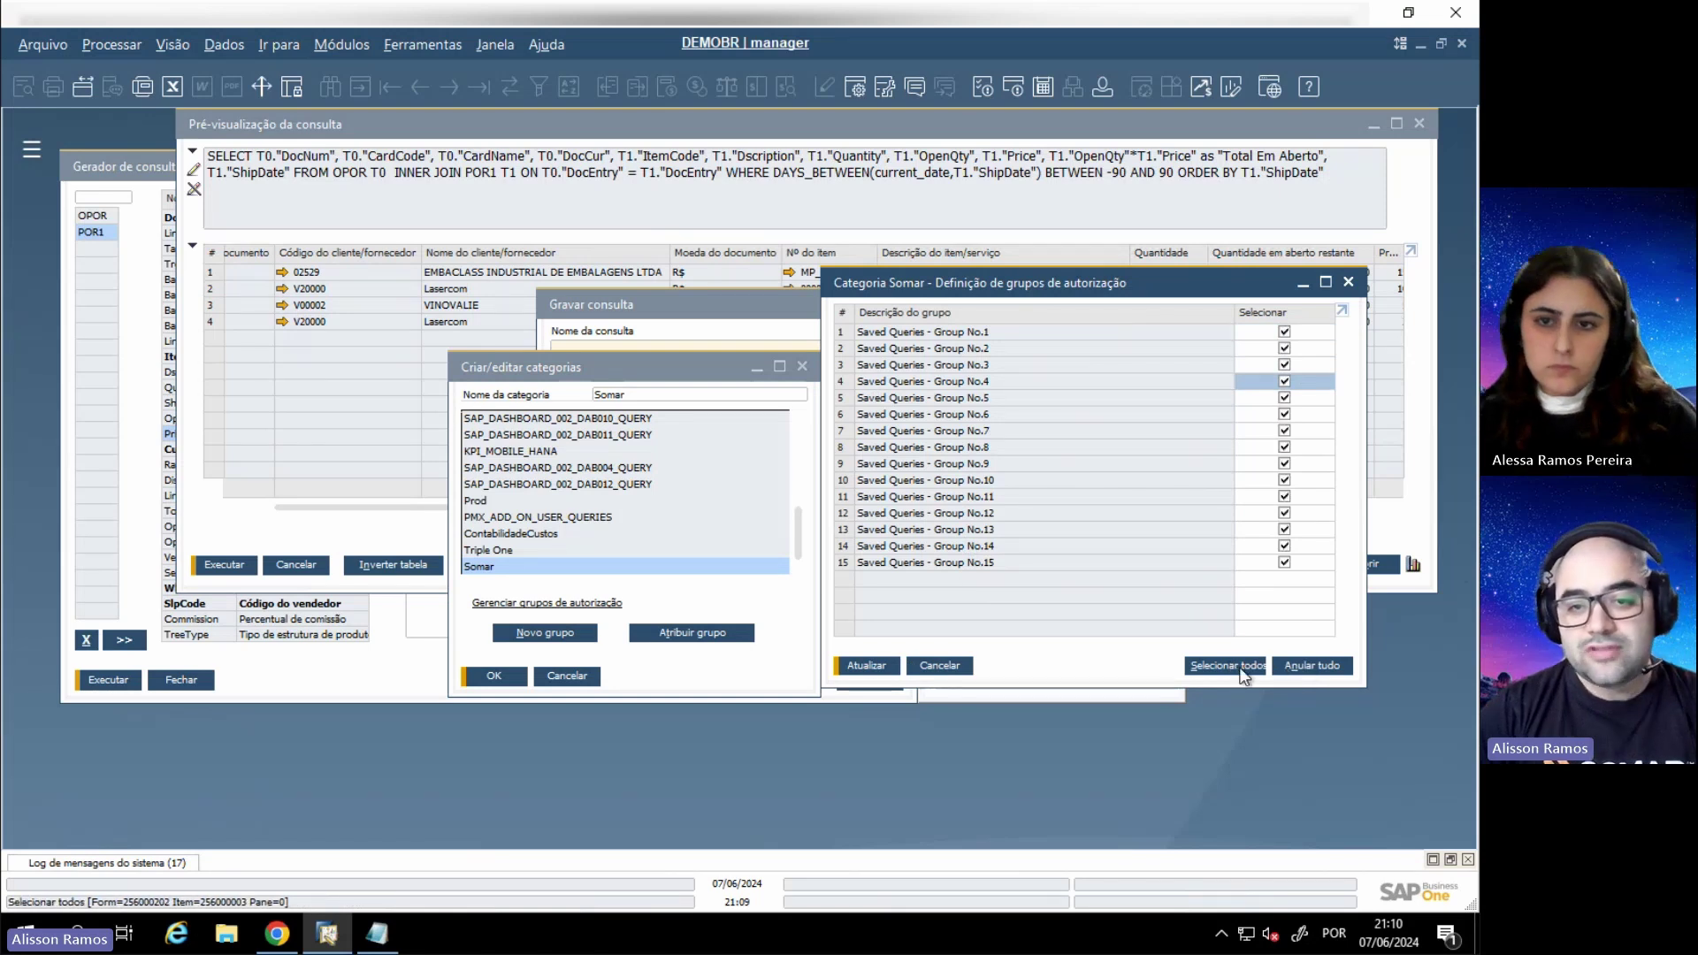
left_click(863, 666)
left_click(536, 491)
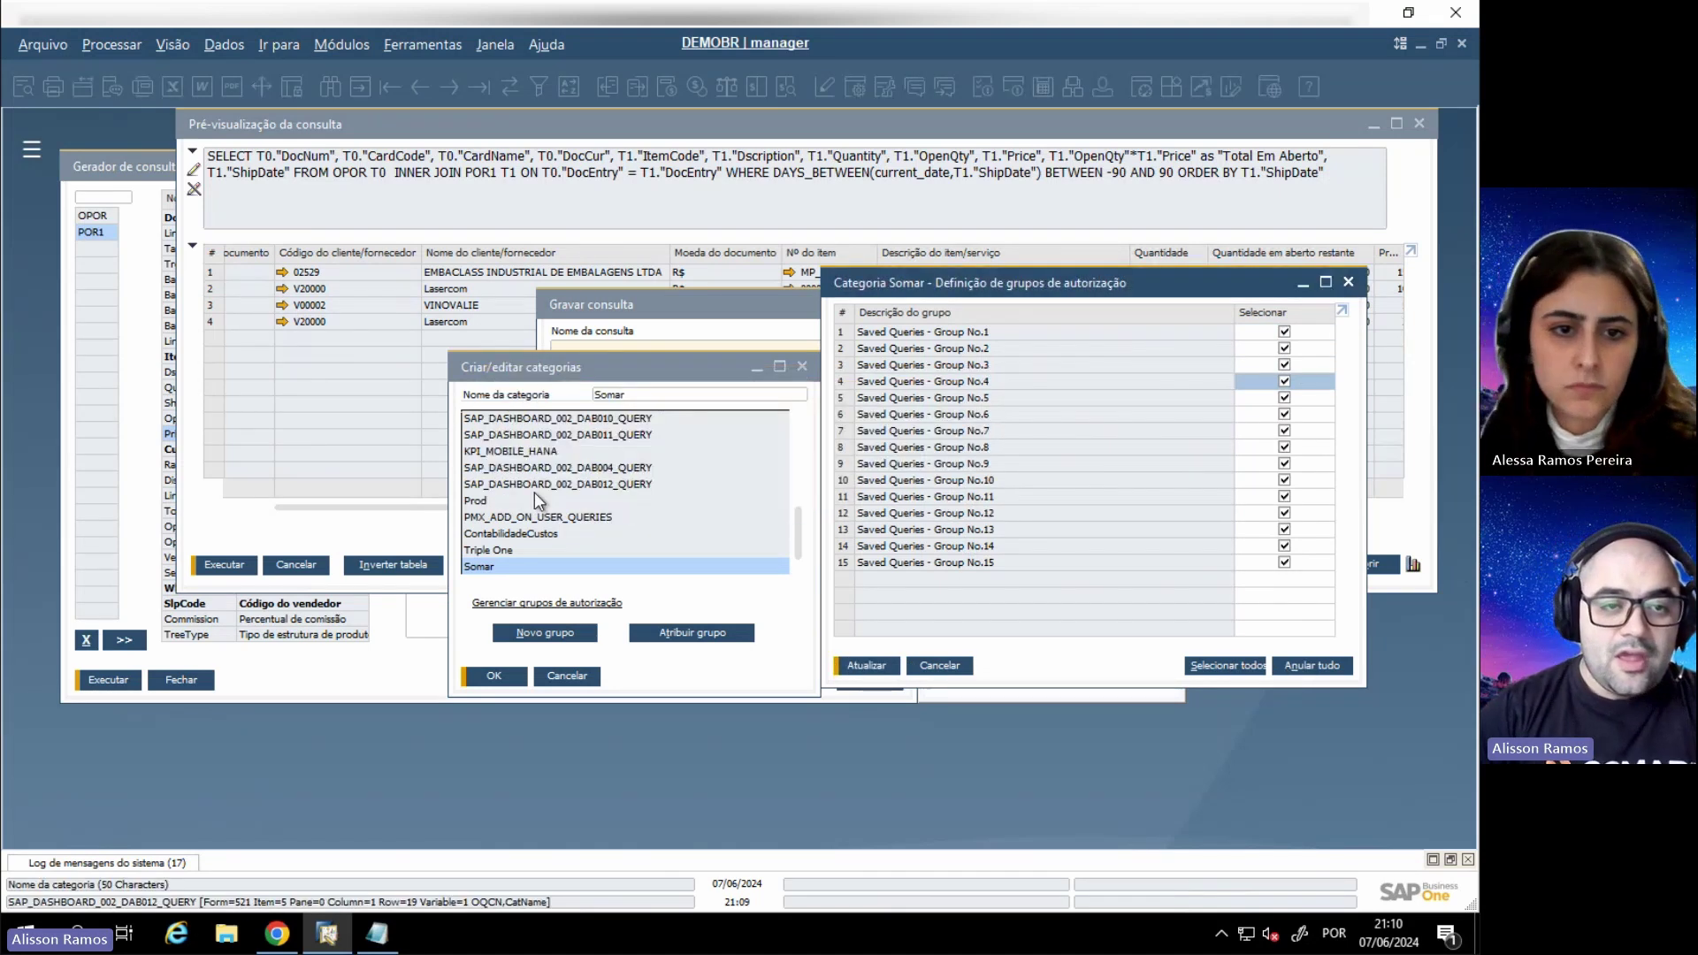
left_click(865, 665)
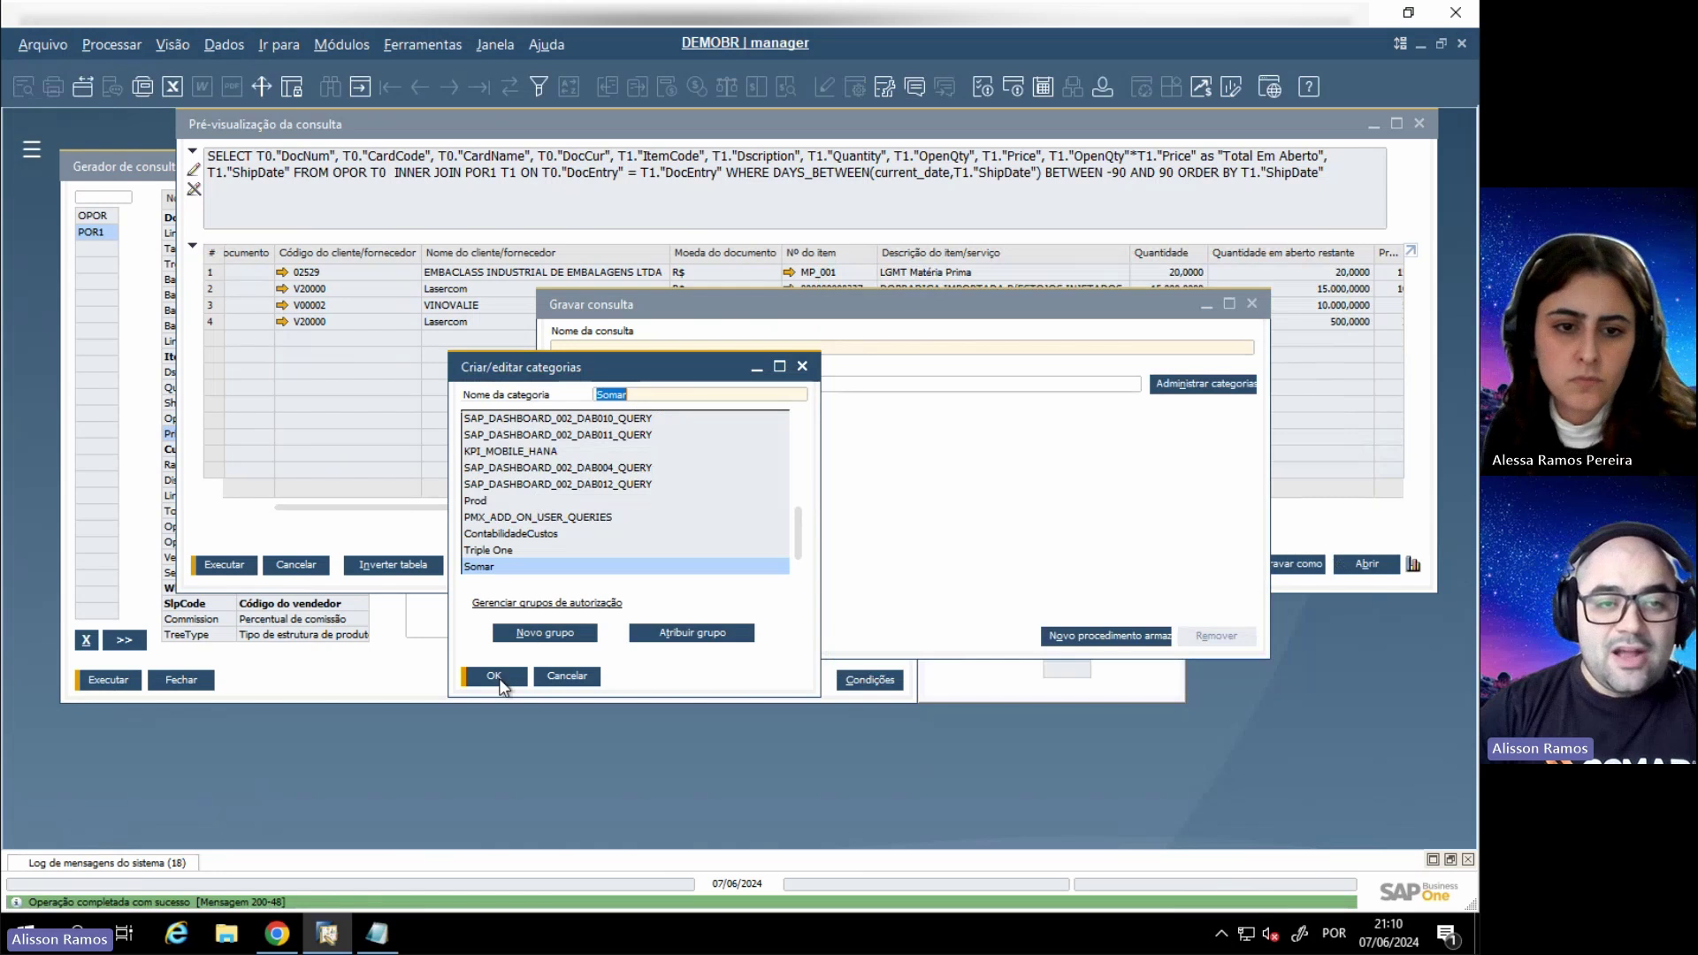
Confirm the category settings and select Somar as the category of the query being saved
left_click(494, 676)
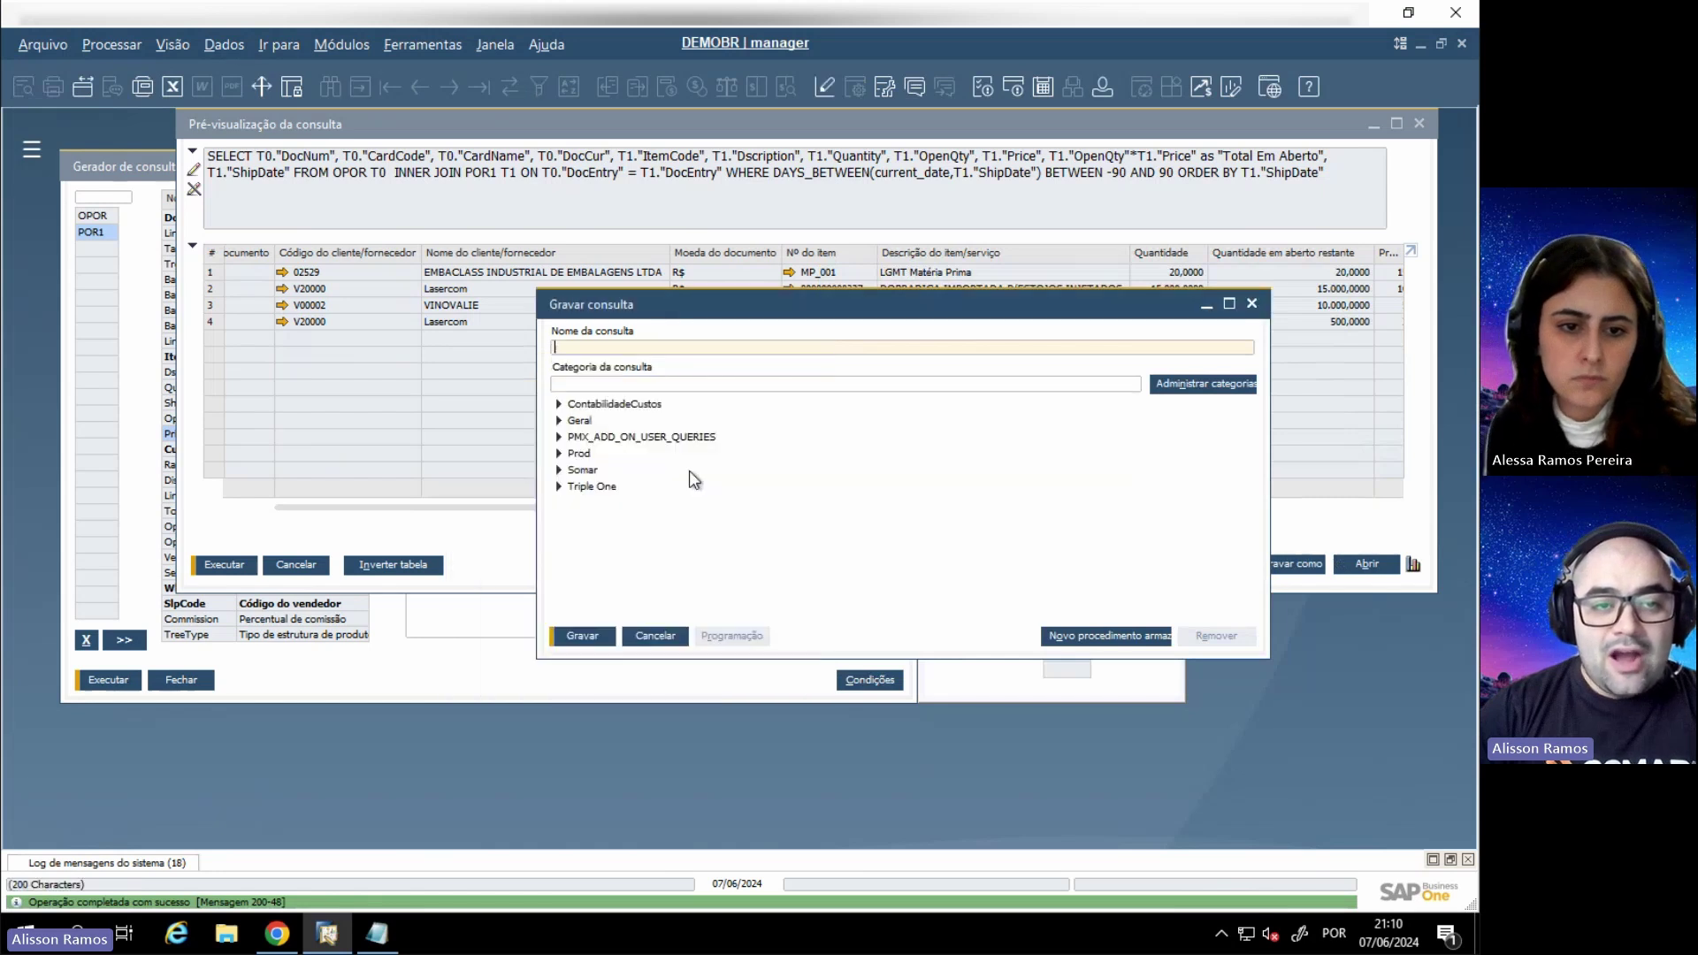
left_click(584, 479)
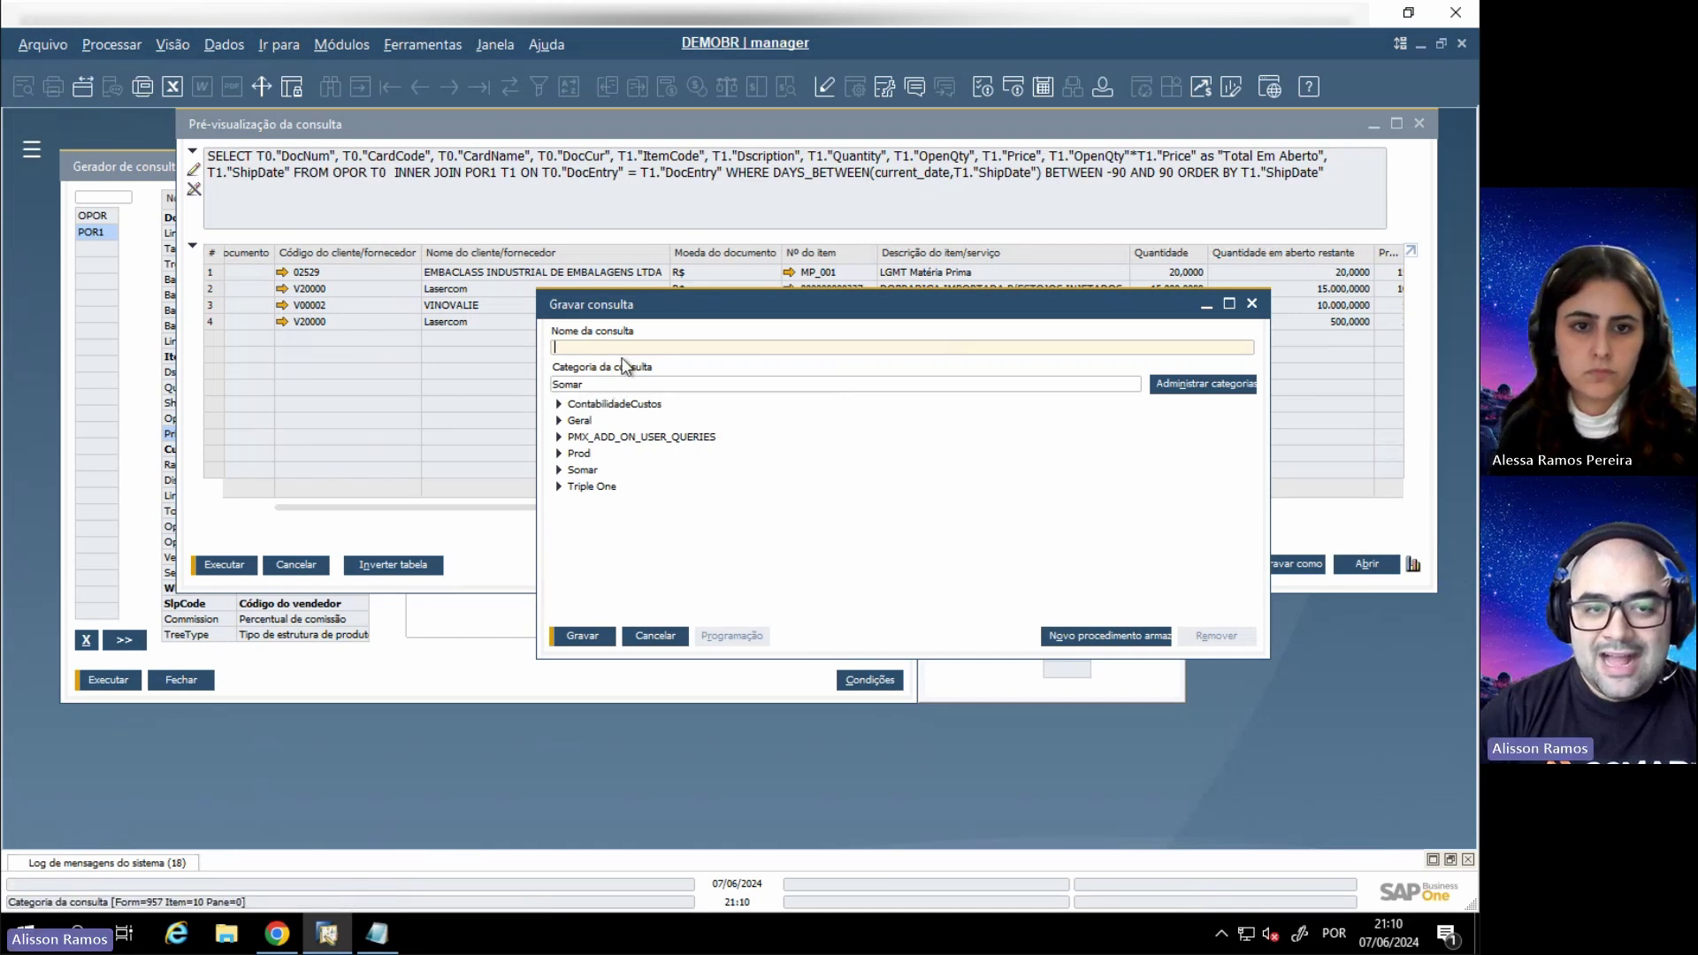
left_click(583, 437)
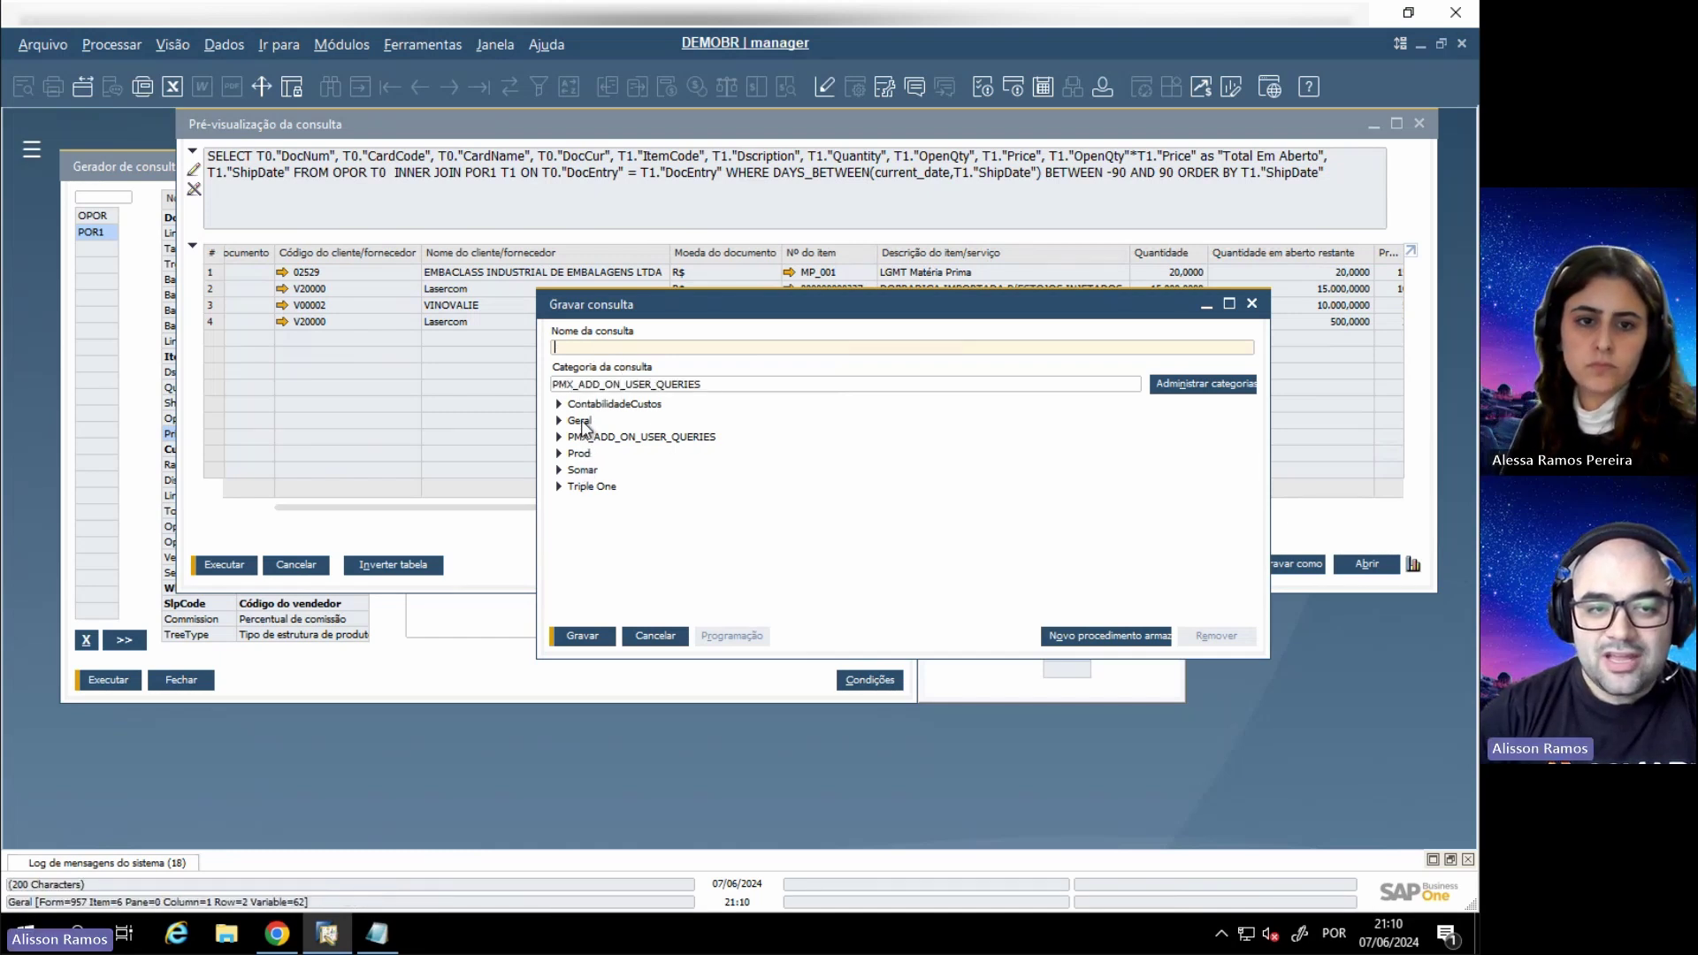
left_click(581, 421)
left_click(584, 437)
left_click(580, 454)
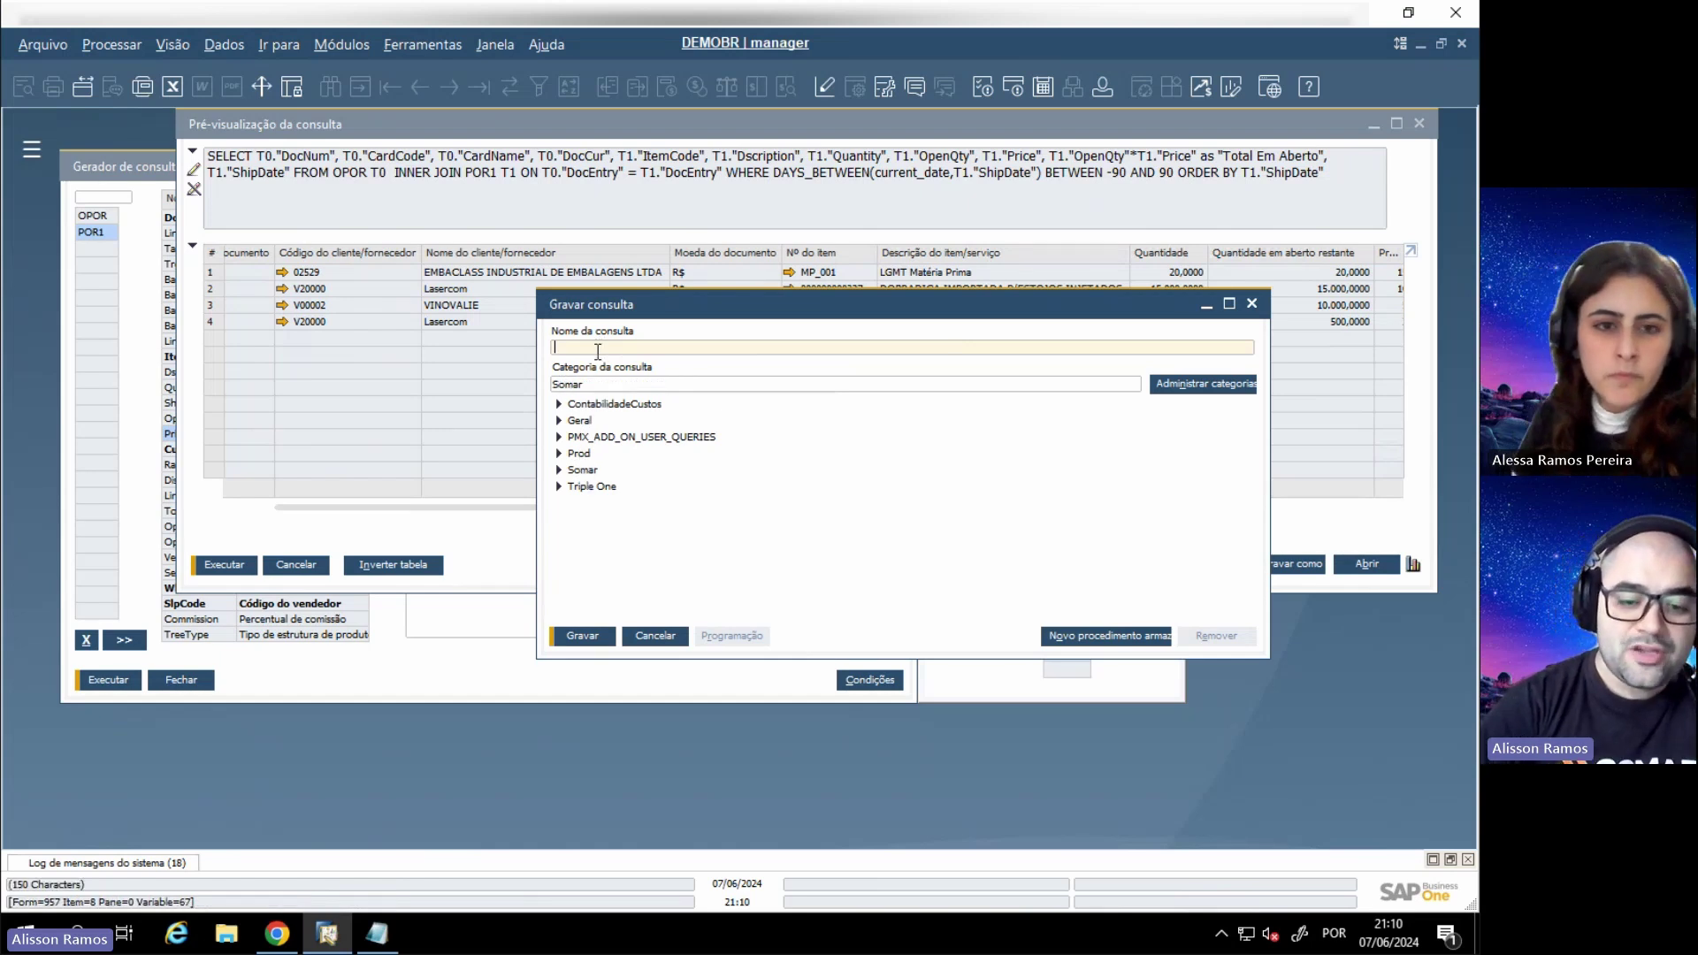
Save the query as "Pedidos de Compra - 3 meses(-) a 3 meses(+)" and close the query windows
type("Pedidos de ")
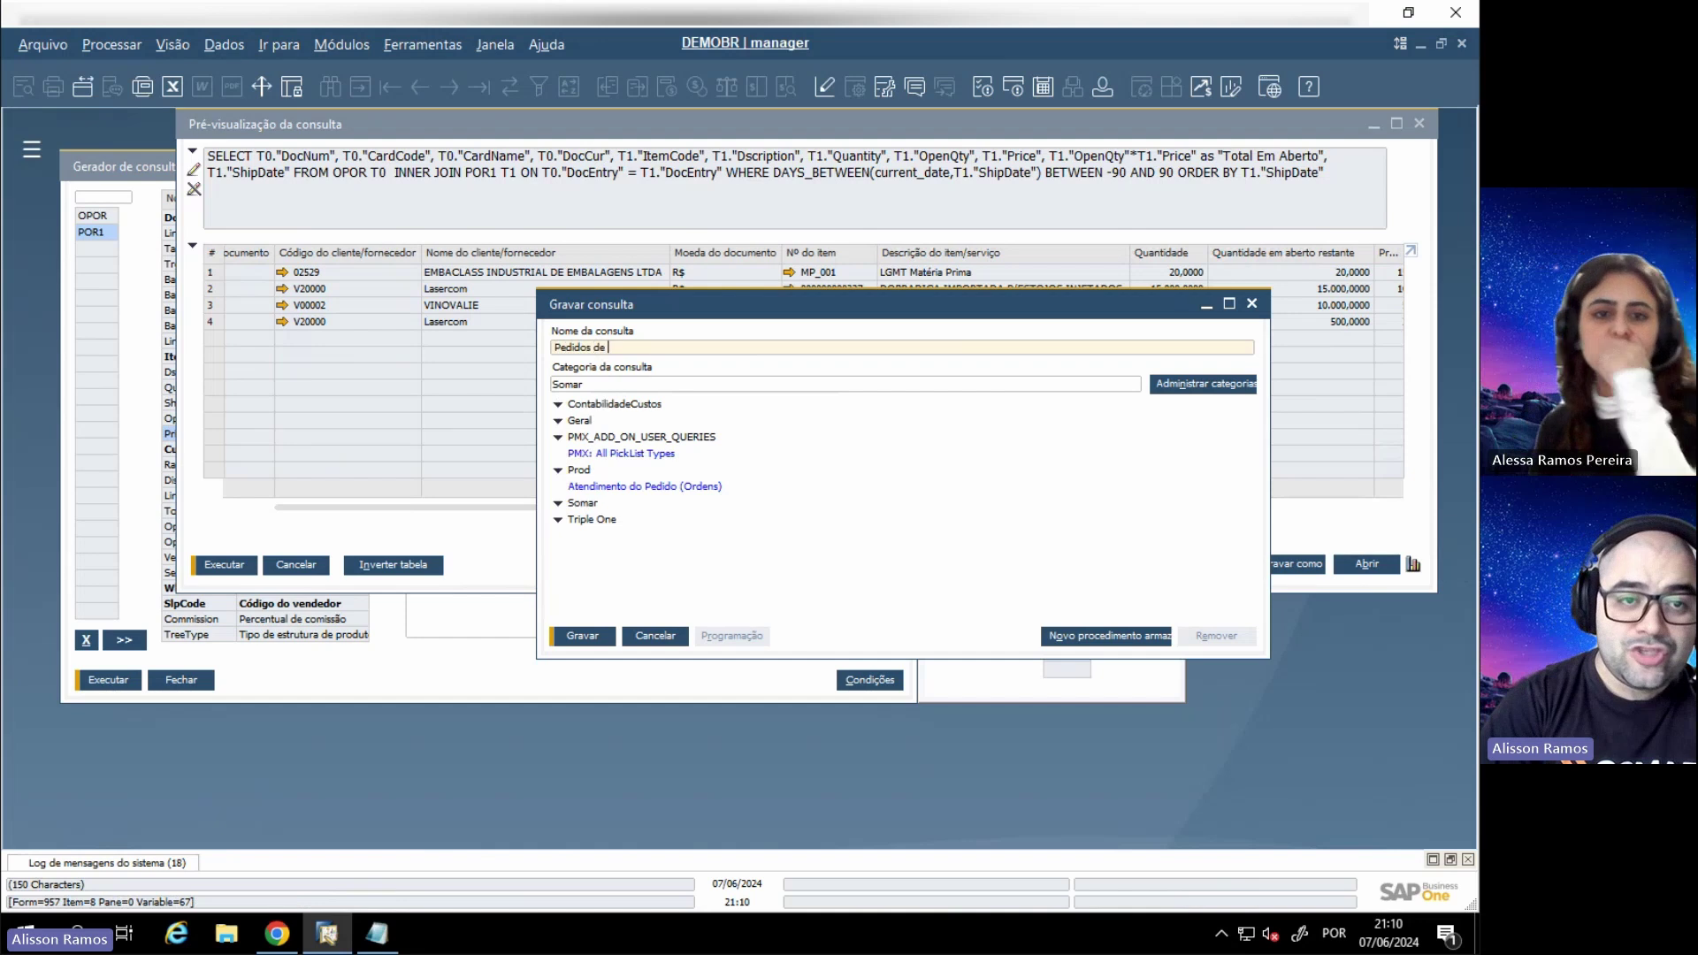
type("Compra - ")
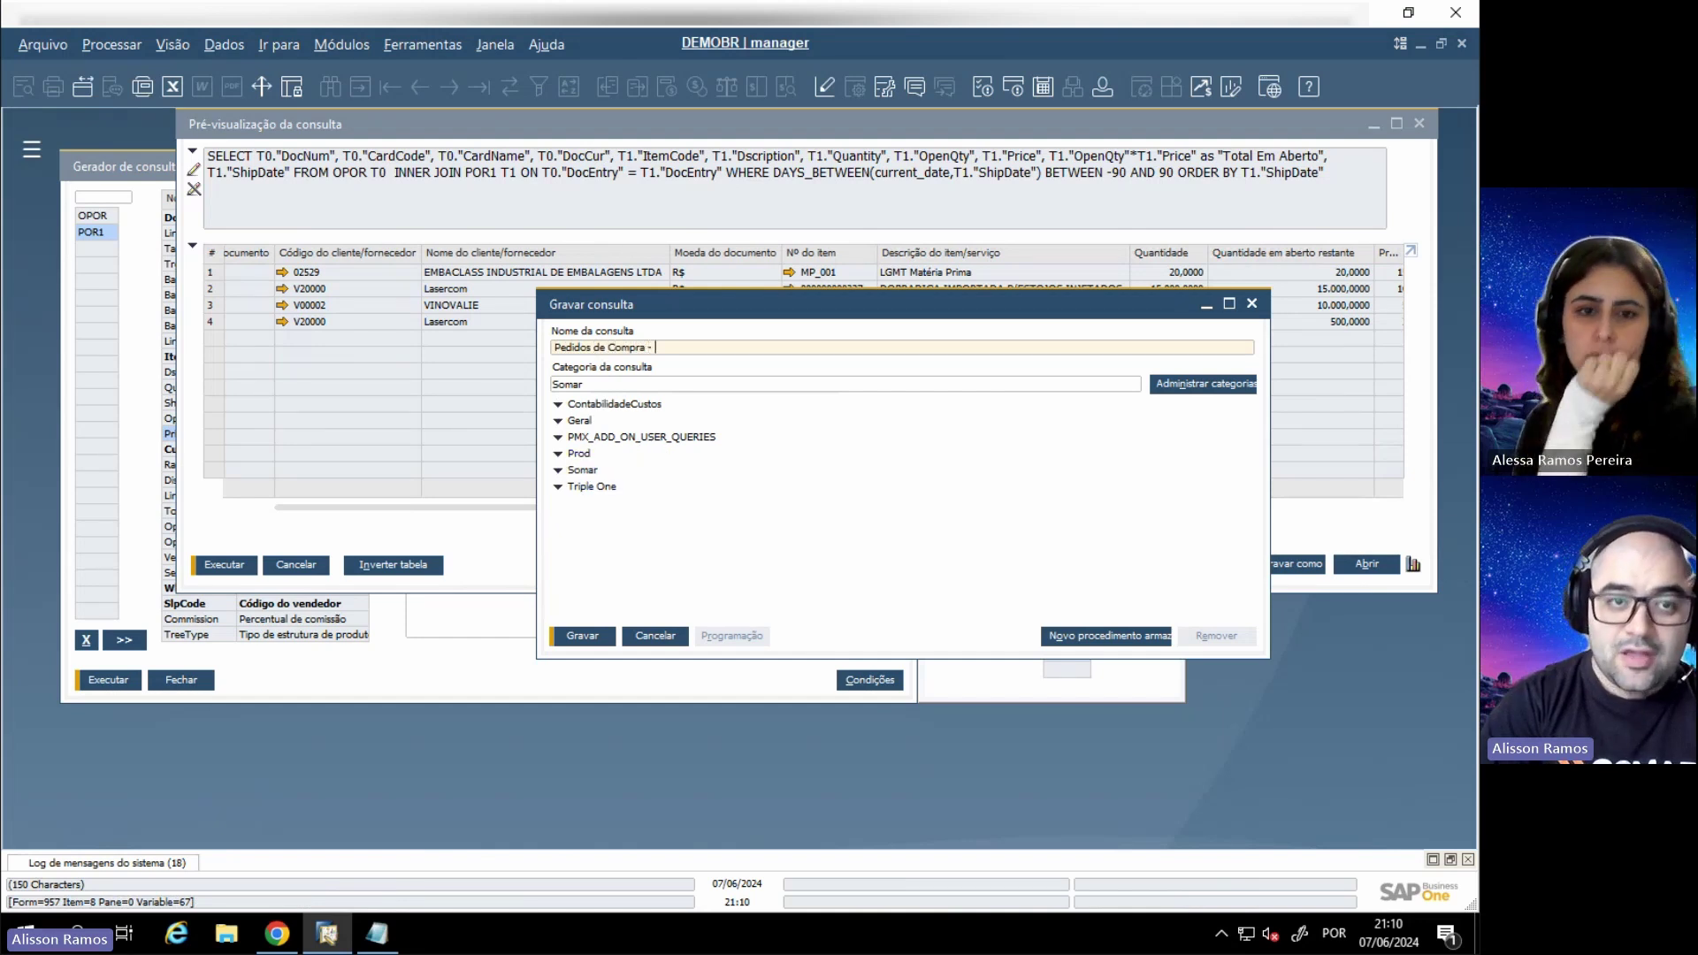
type("Ent")
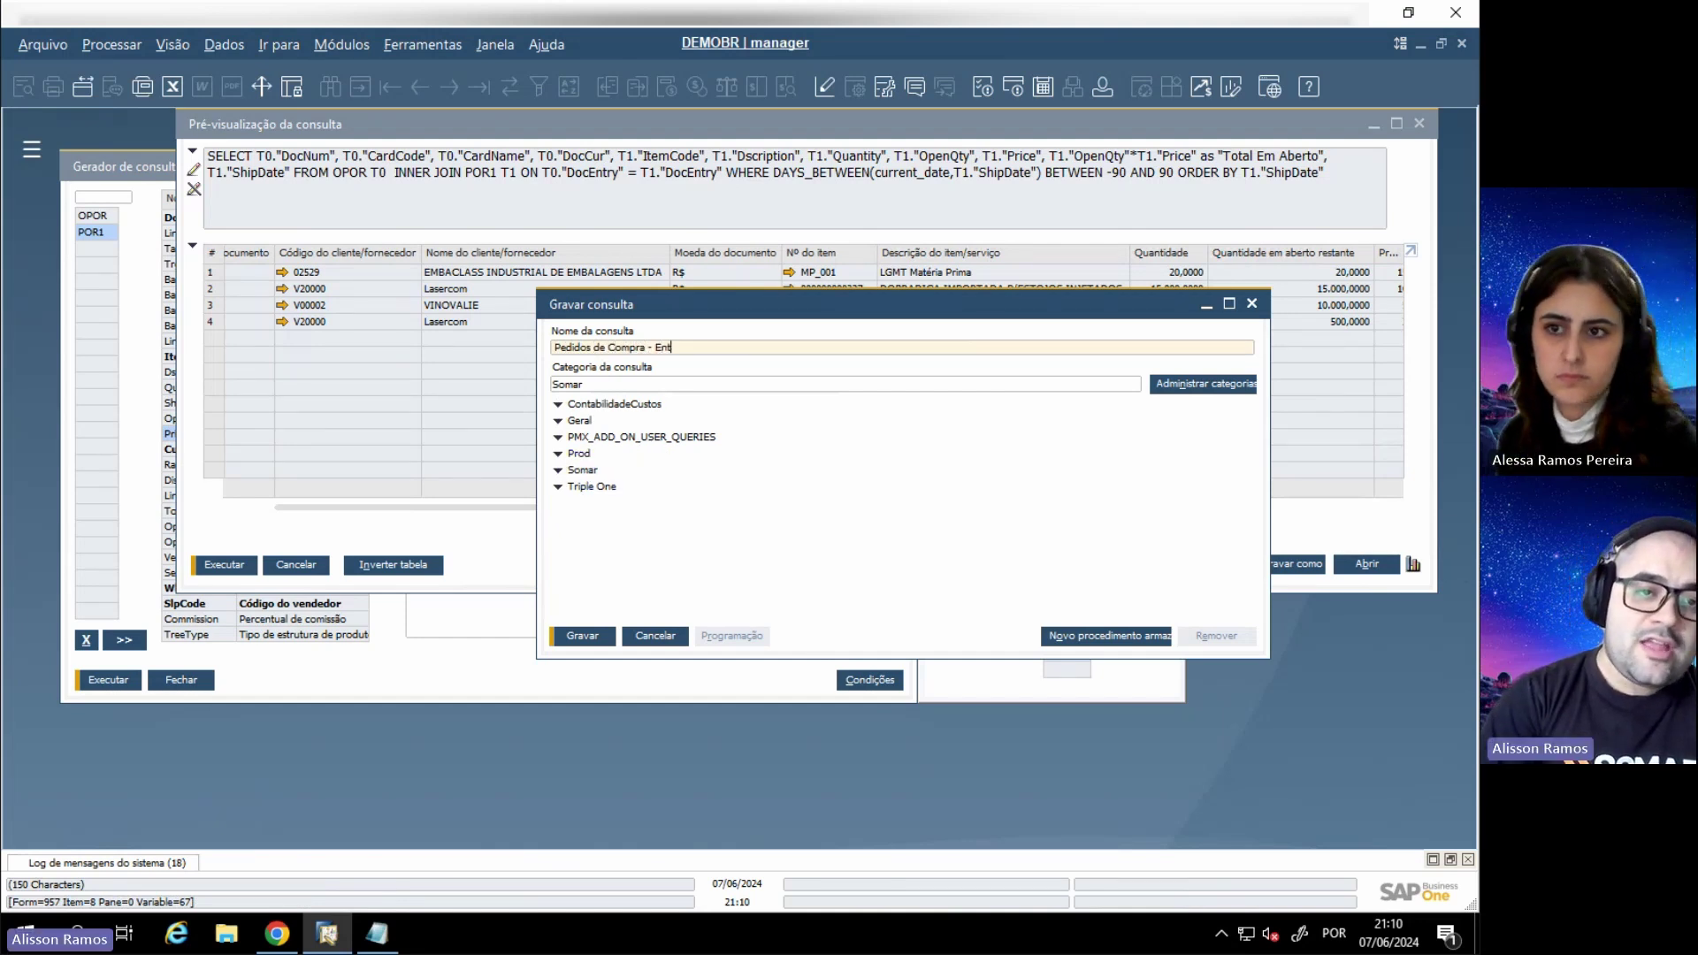
key("BackSpace")
key("BackSpace")
key("BackSpace")
key("BackSpace")
key("BackSpace")
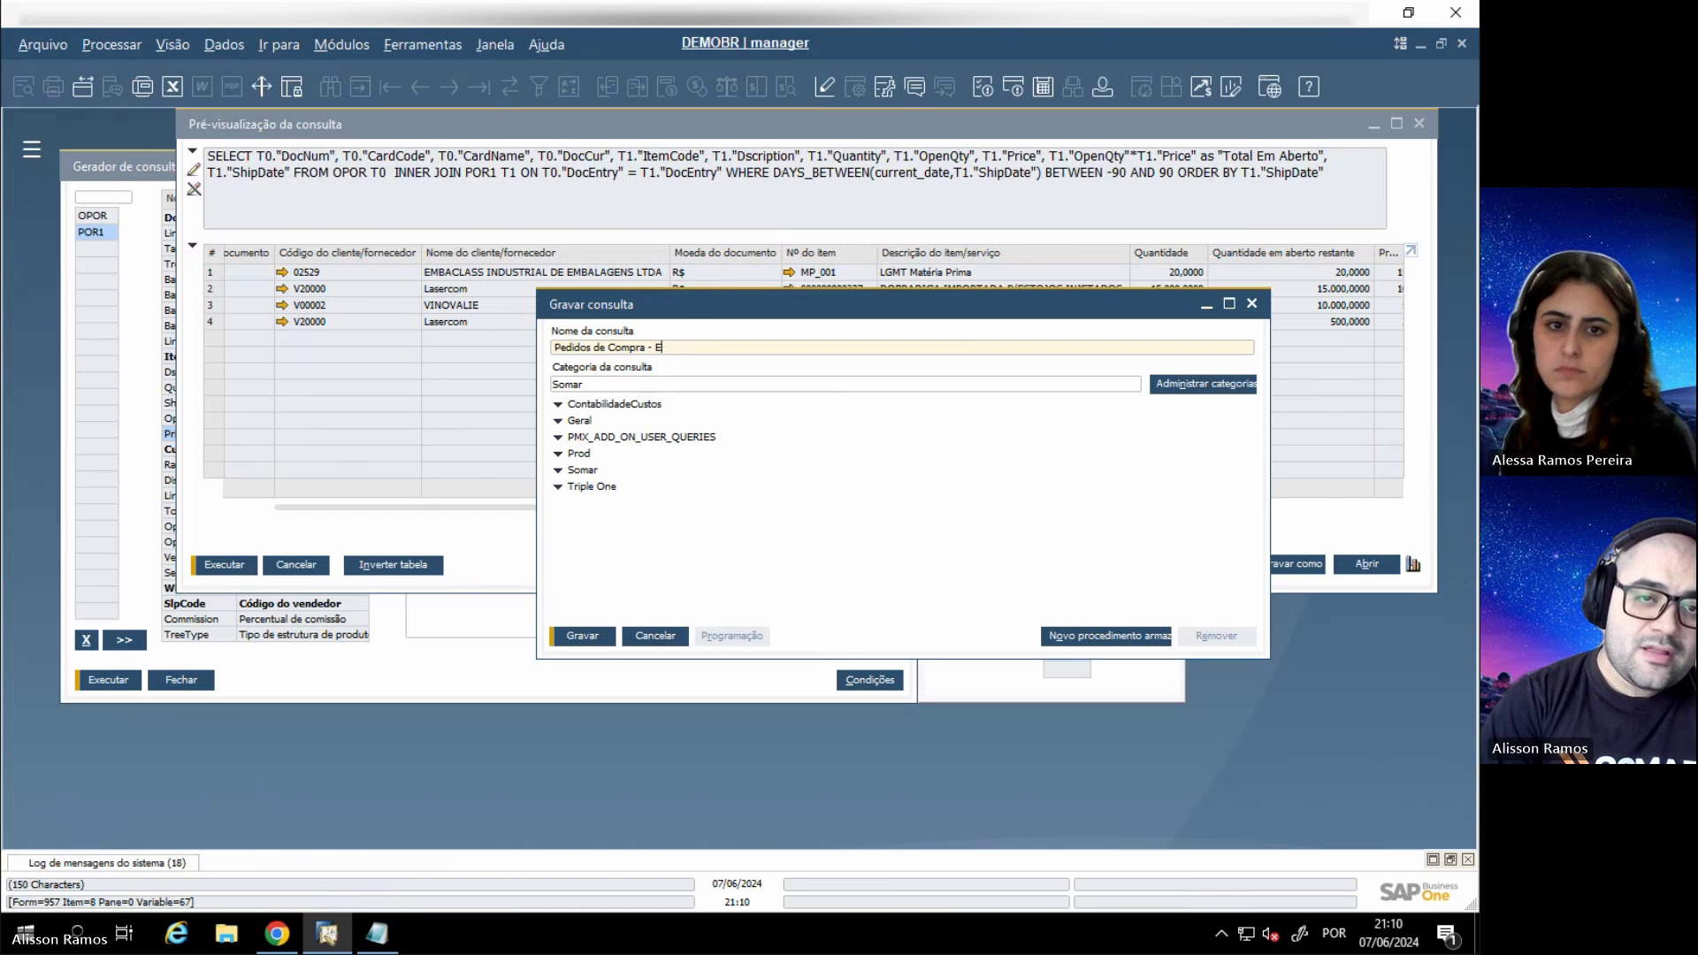
type("3 mes")
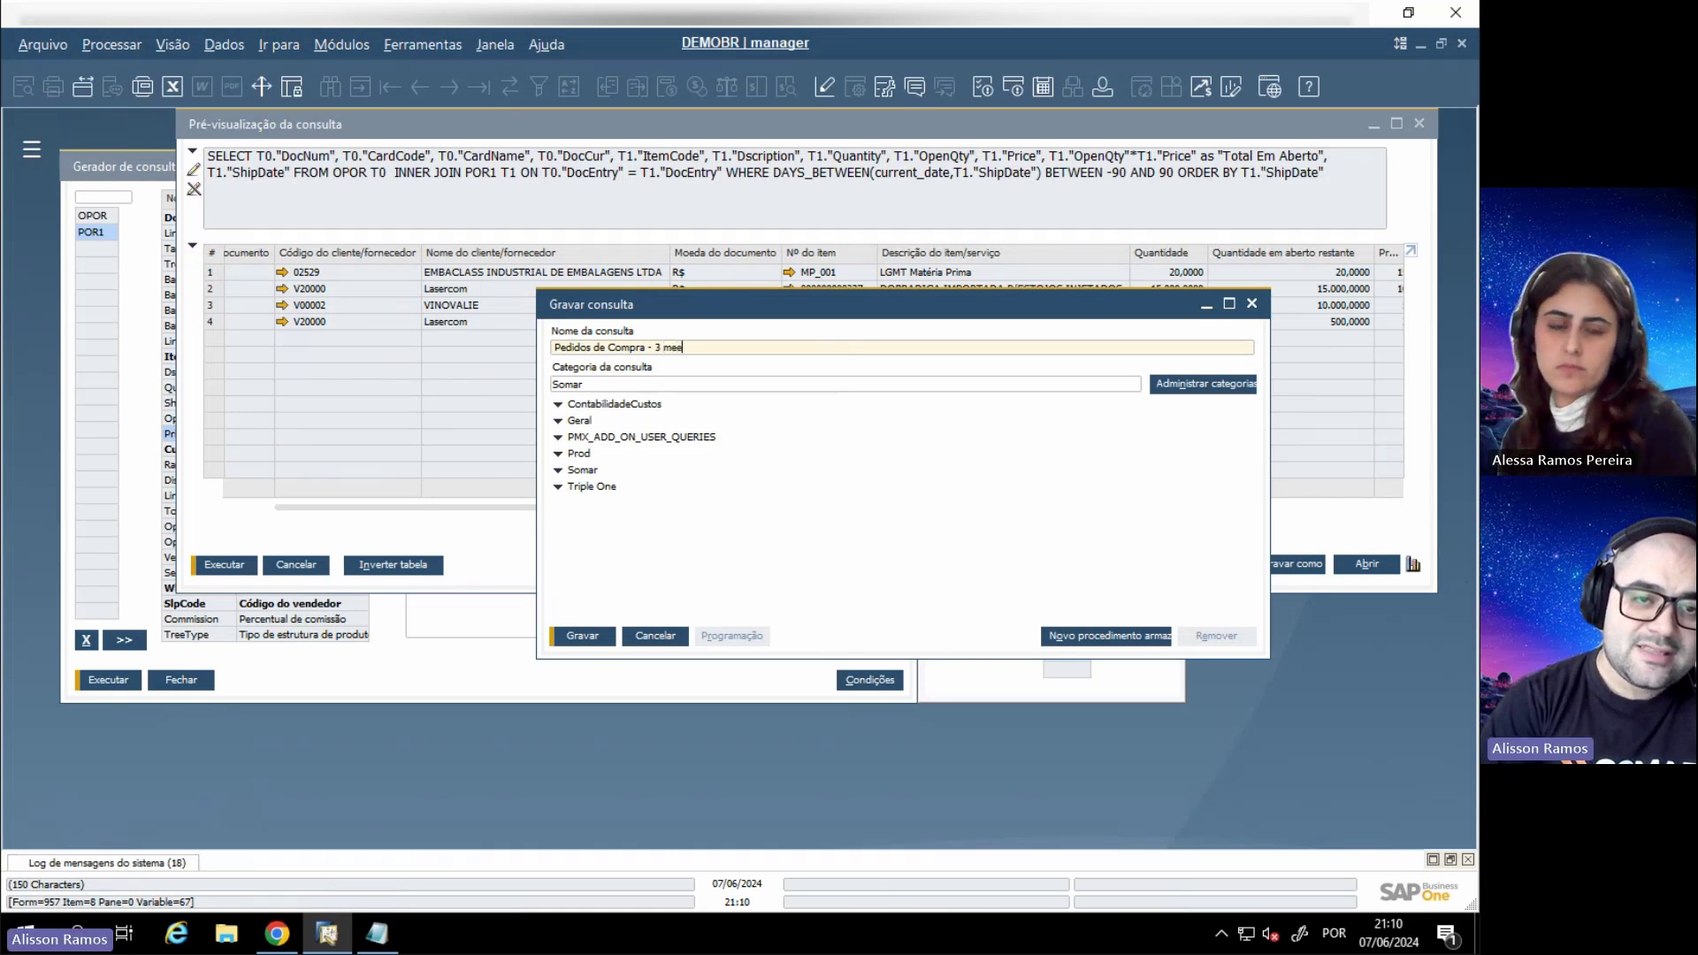
key("BackSpace")
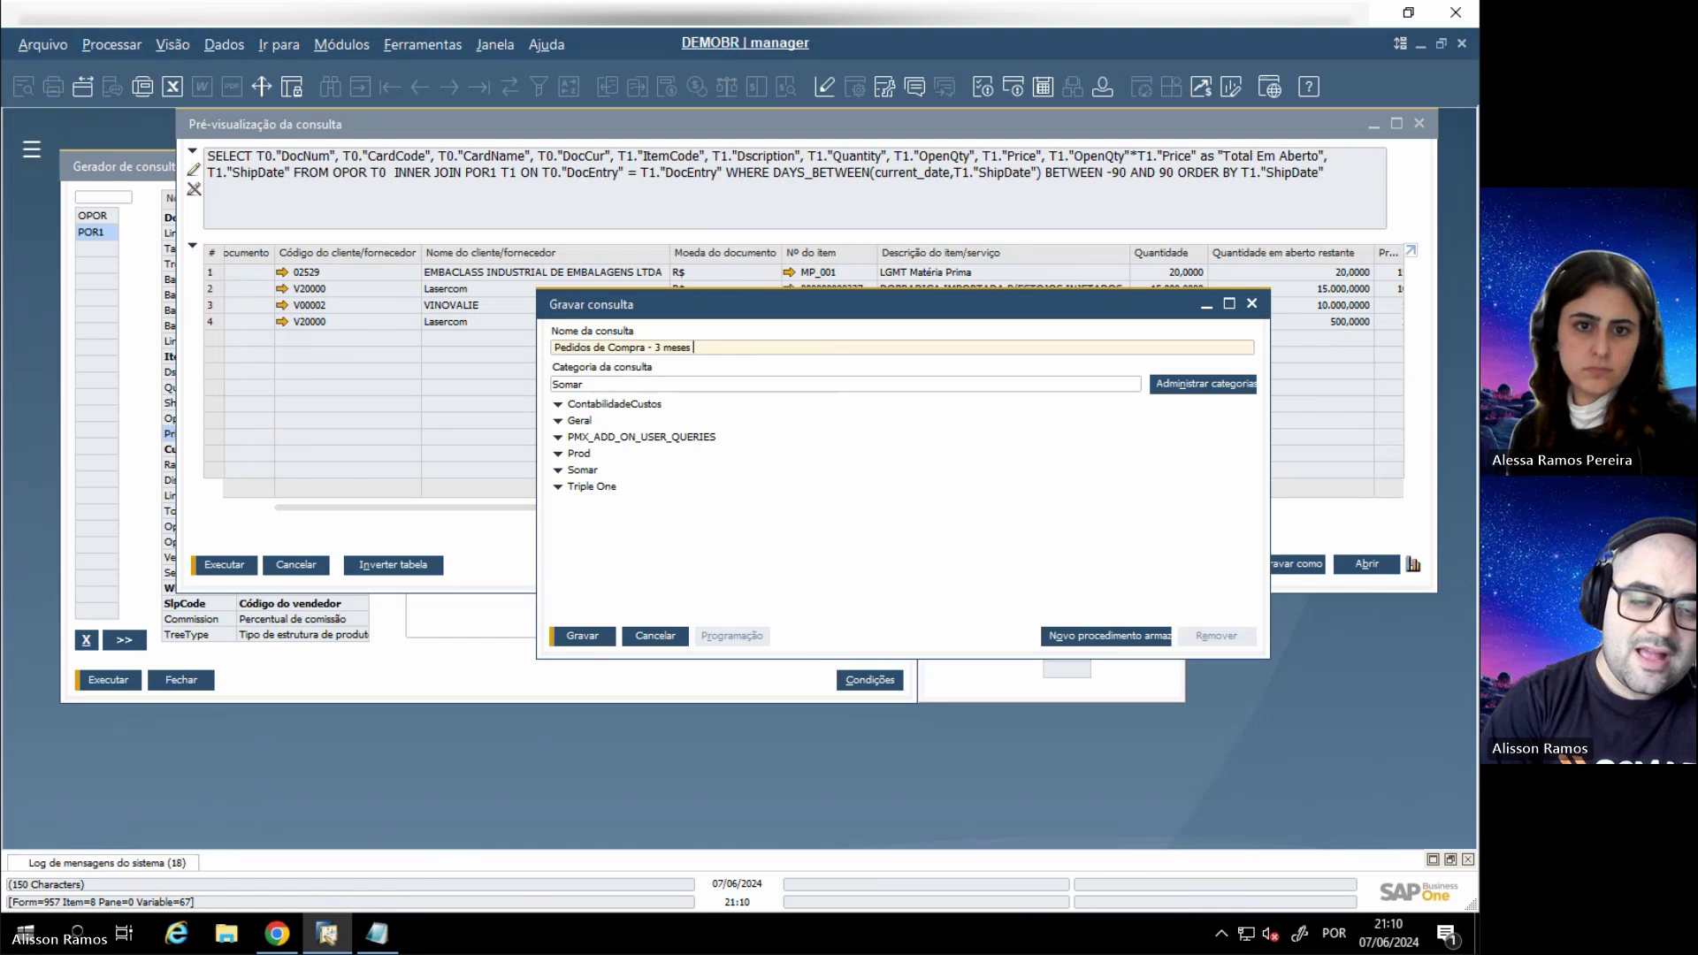
type("a 6 meses")
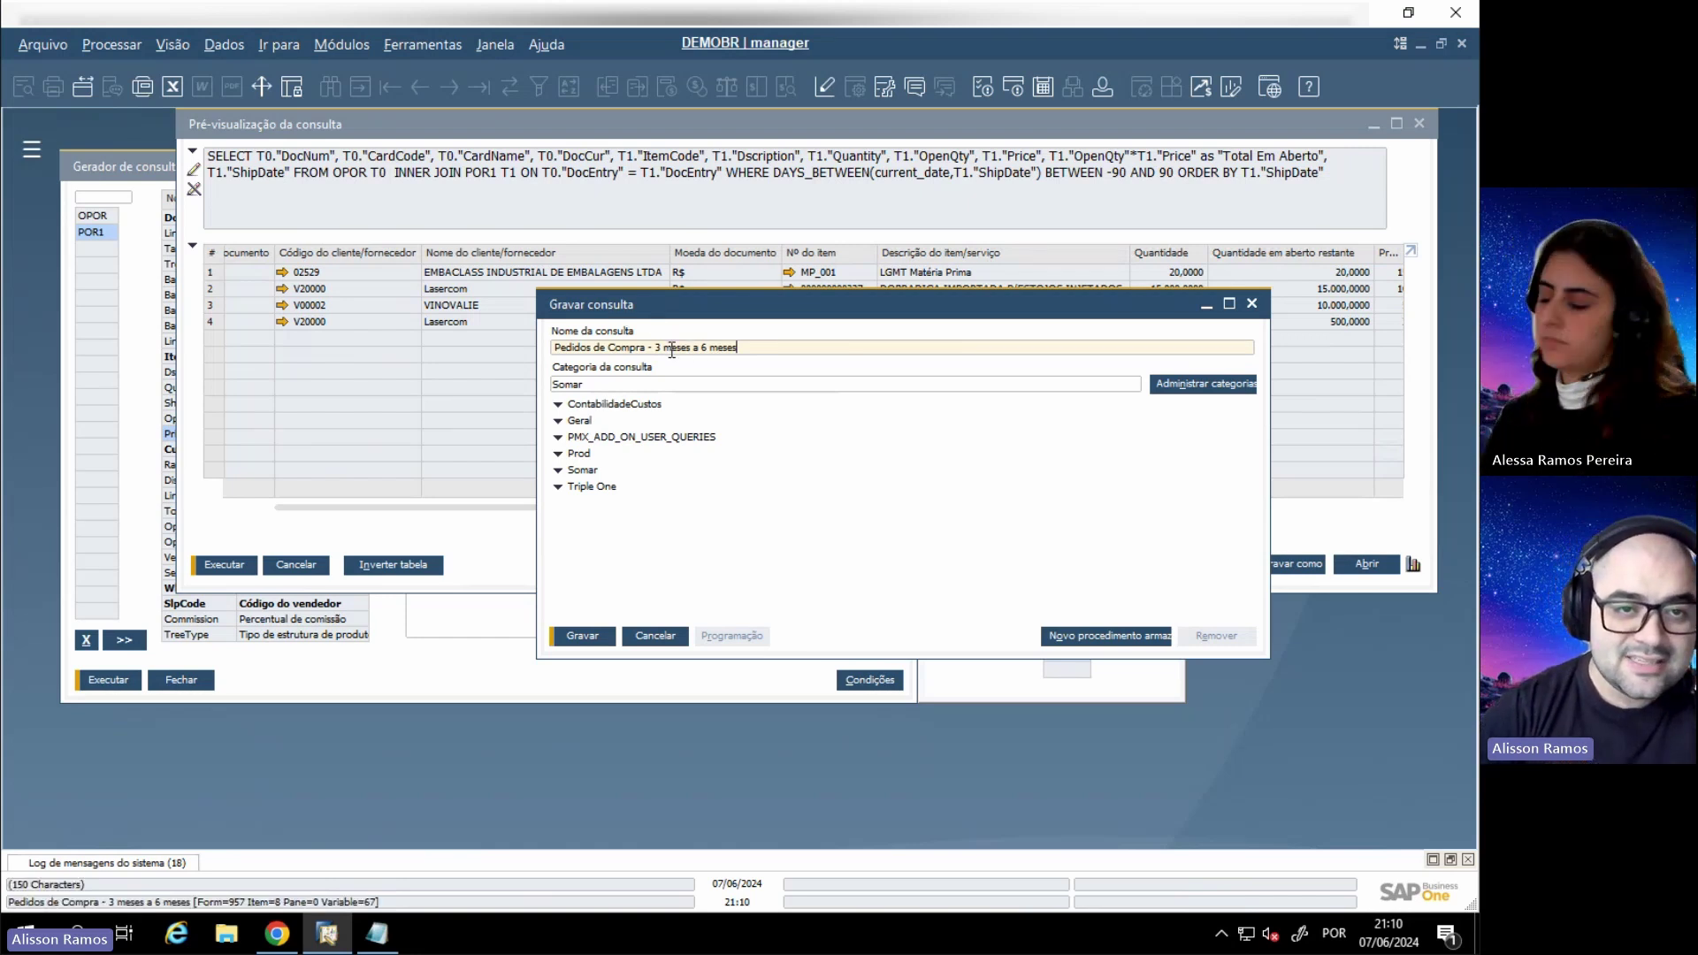
left_click(694, 347)
type("(-)")
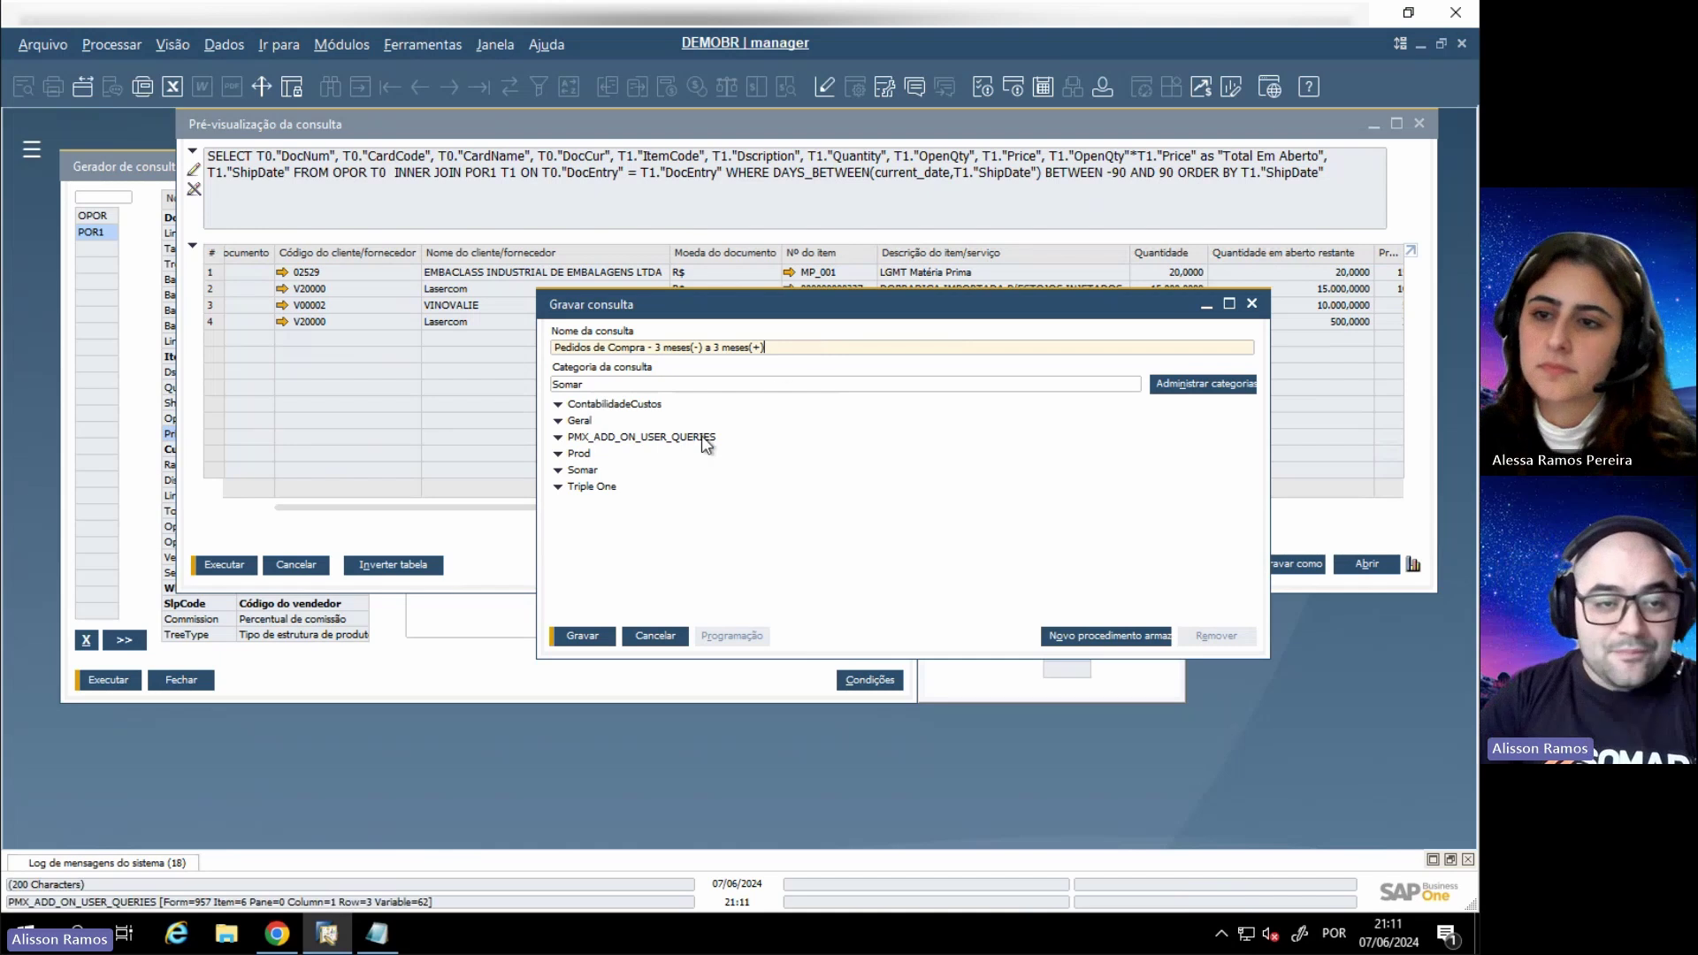
left_click(583, 636)
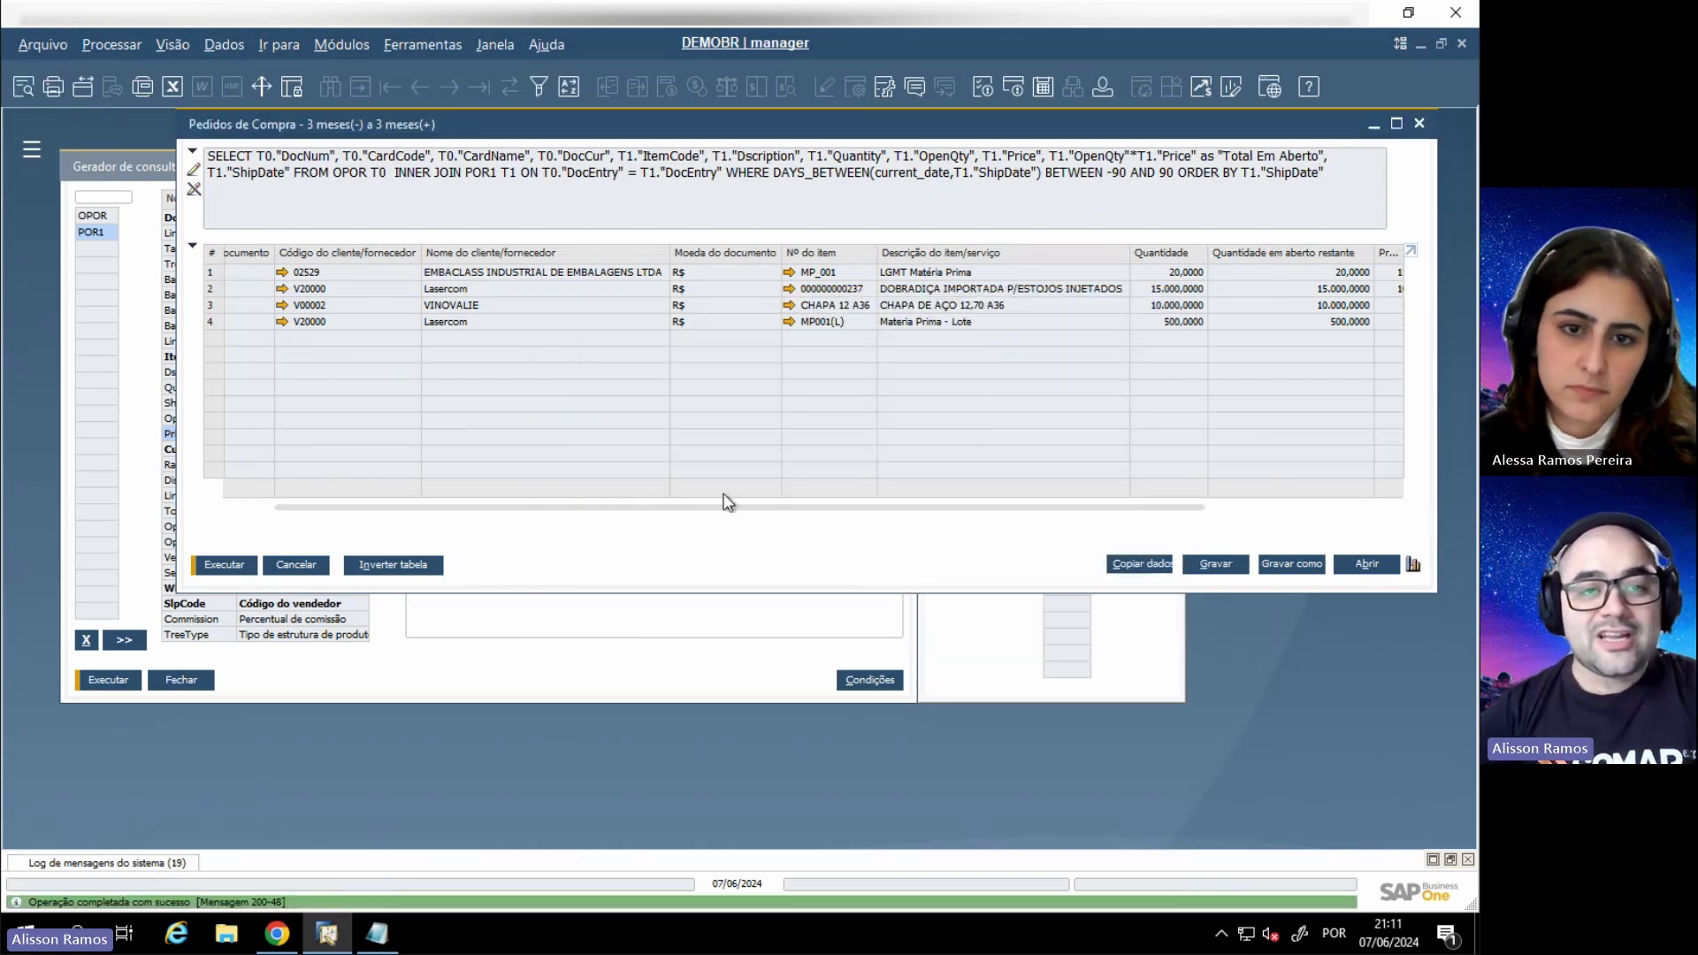
key("Escape")
key("Escape")
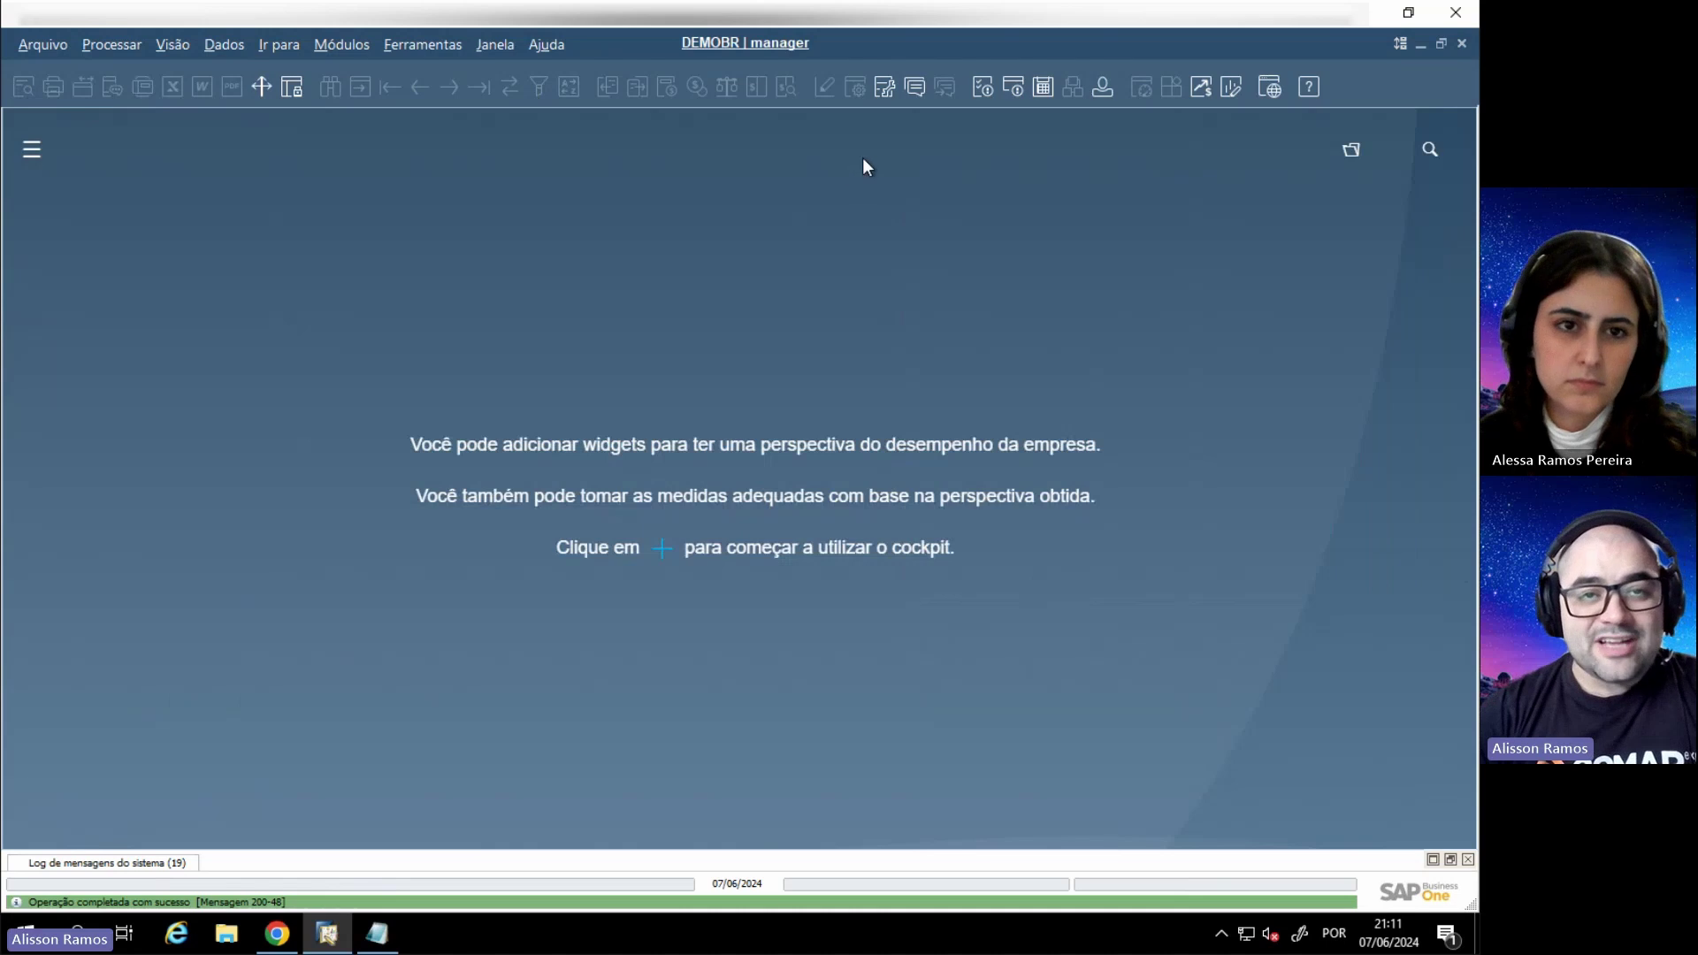
Run the saved purchase order query from the Somar category in the query manager and close its results
left_click(887, 91)
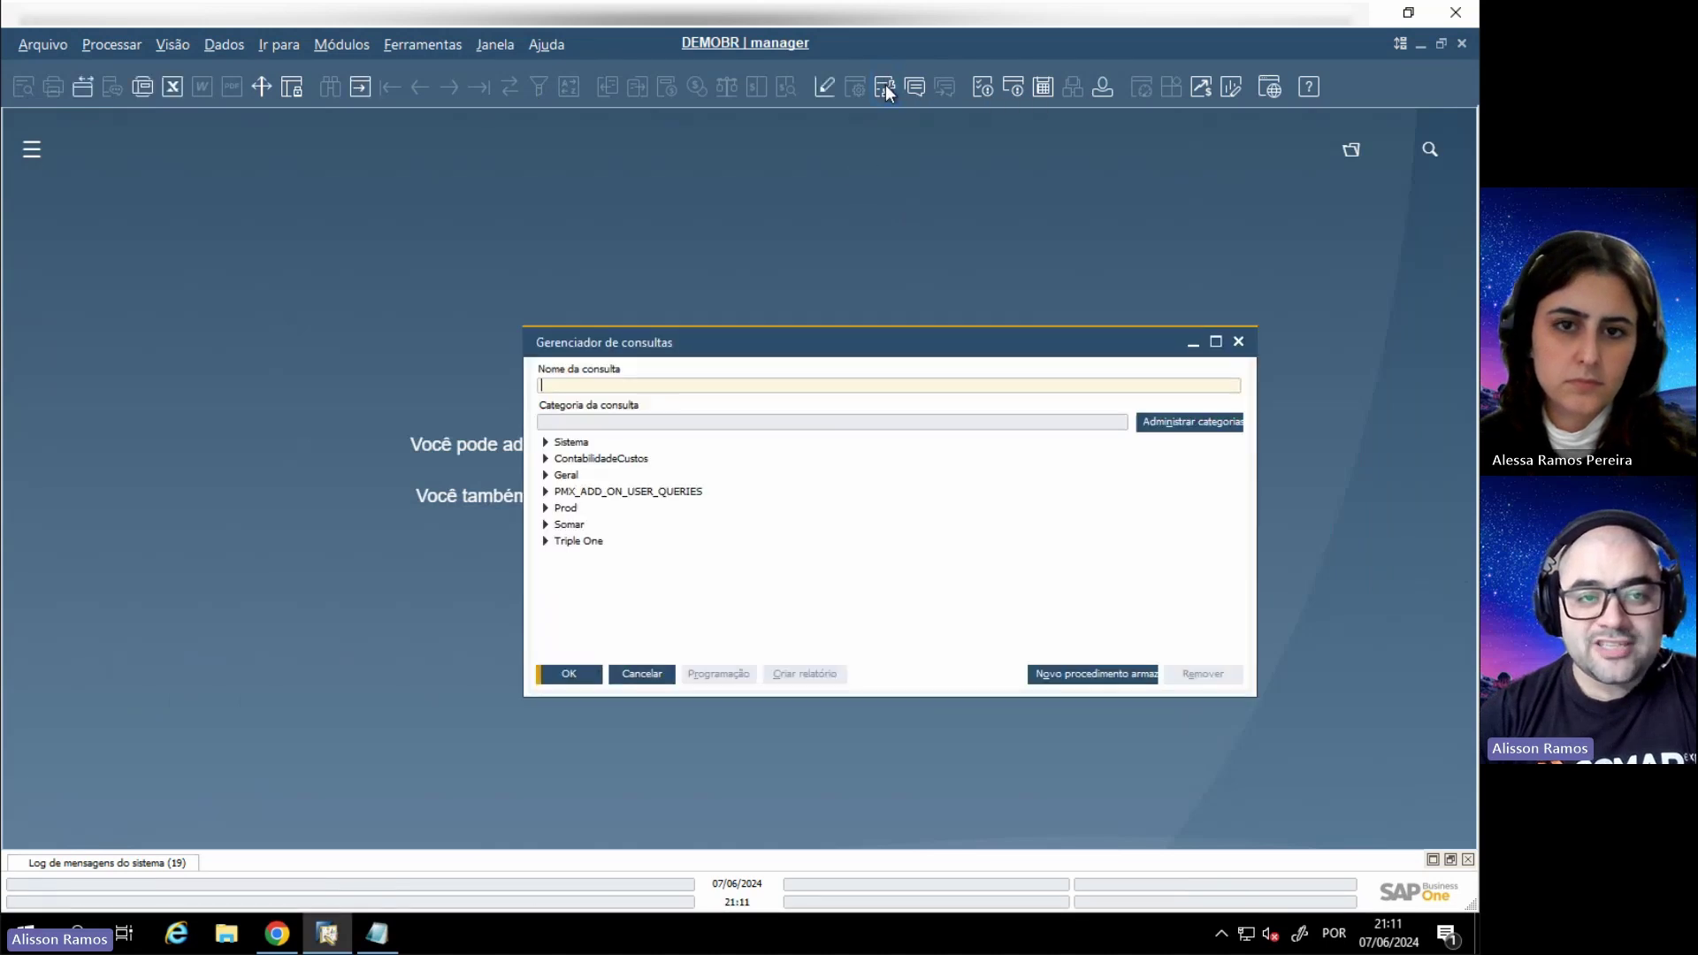
left_click(549, 528)
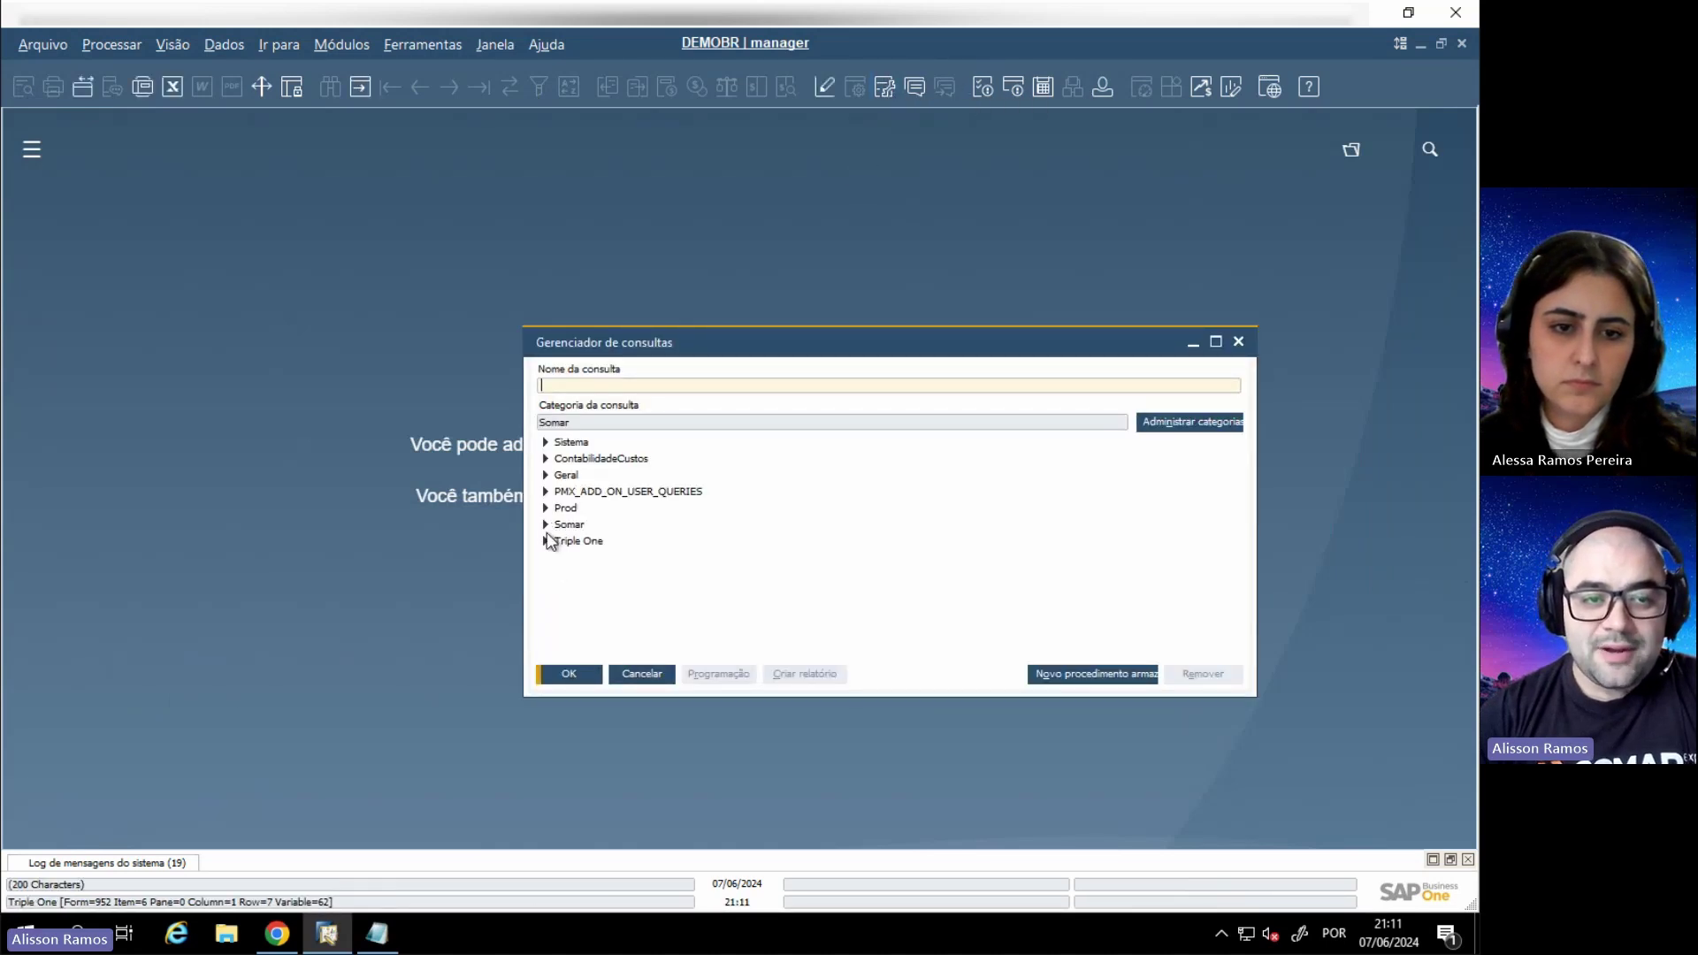
left_click(545, 524)
left_click(602, 541)
double_click(603, 542)
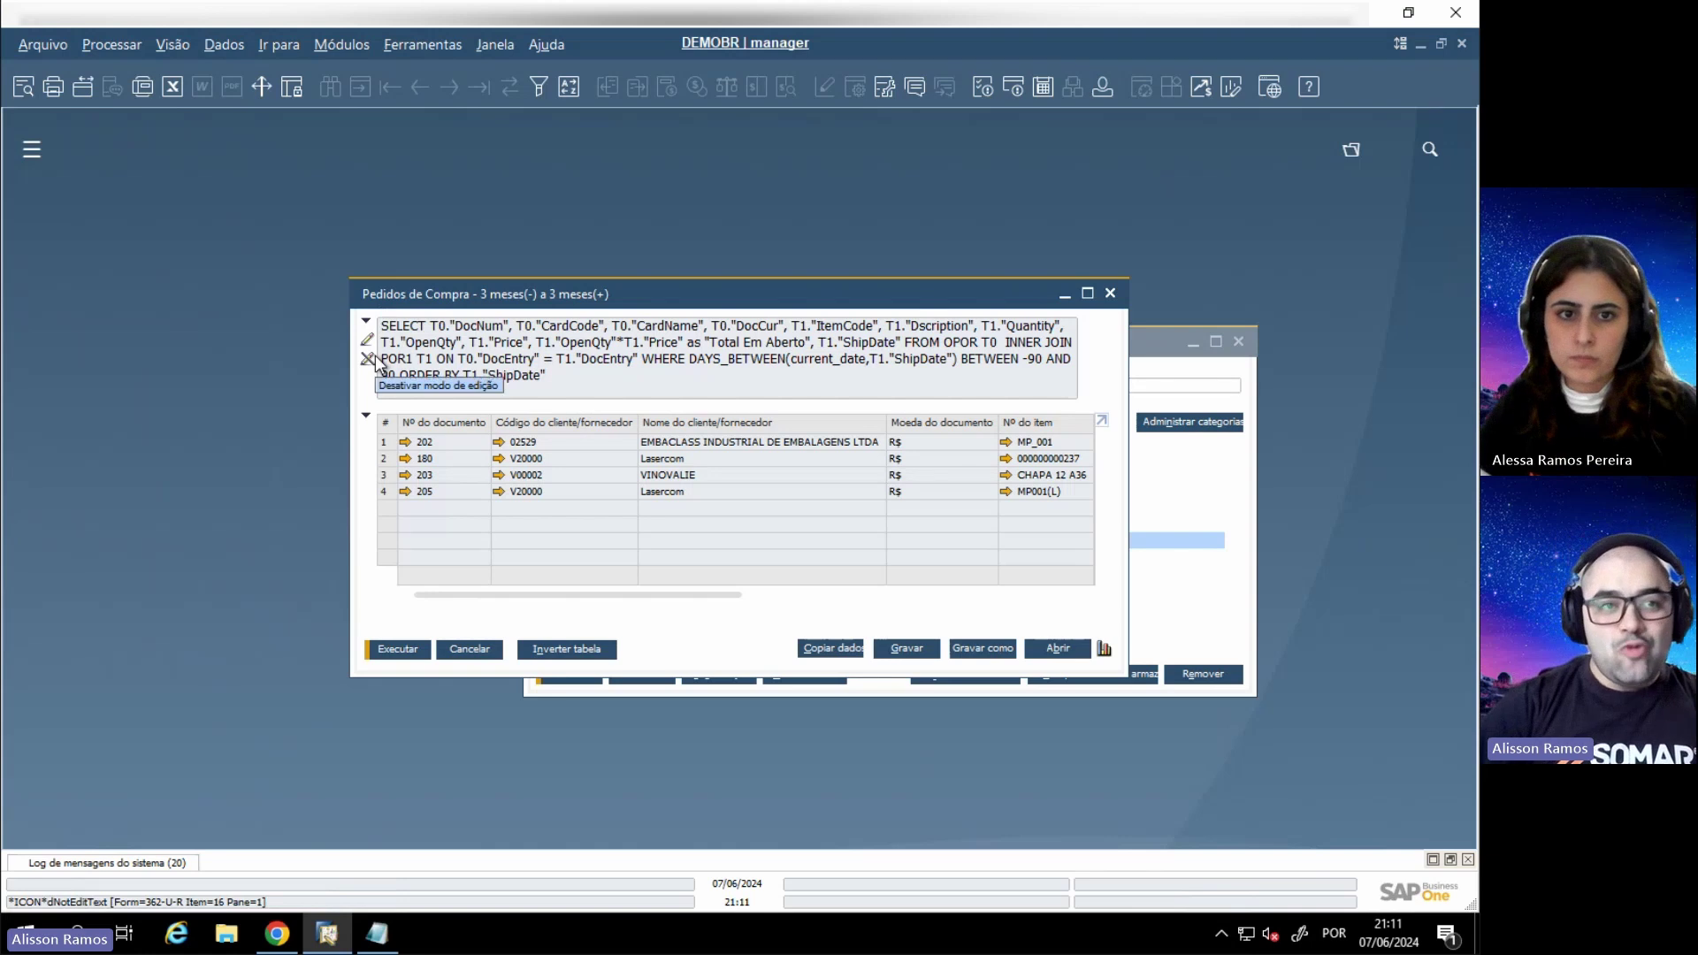
key("Escape")
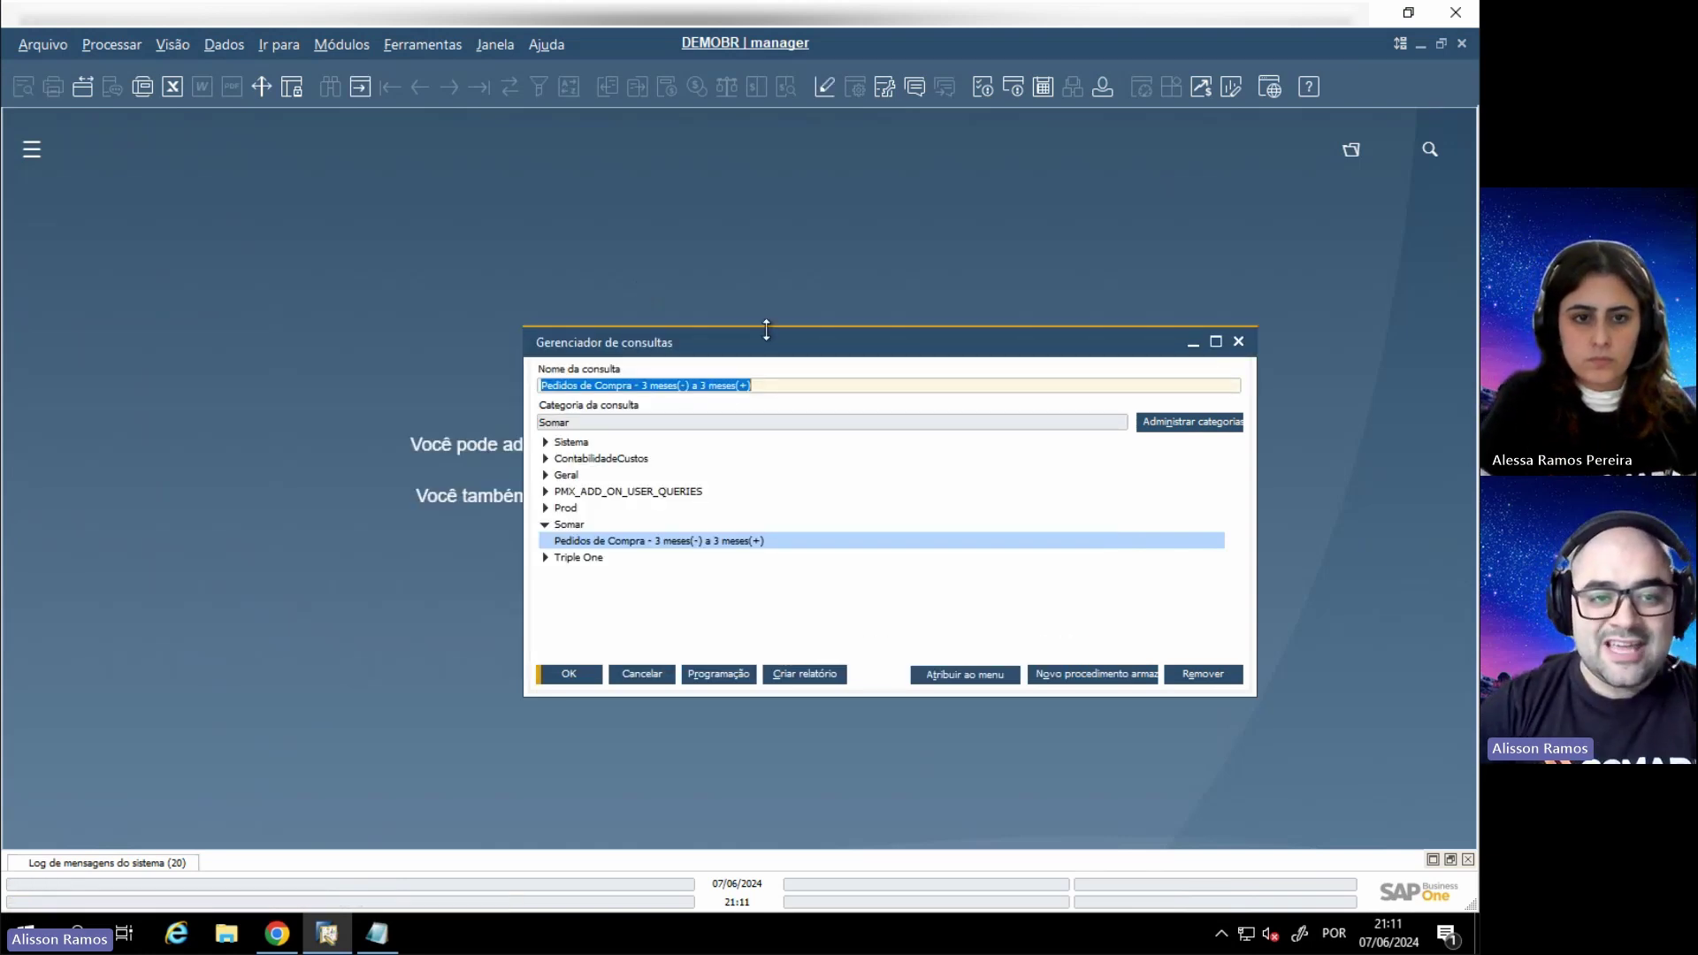
Assign the saved purchase order query to the menu as a menu item under Compras - C/P
left_click_drag(761, 331, 780, 232)
left_click(686, 439)
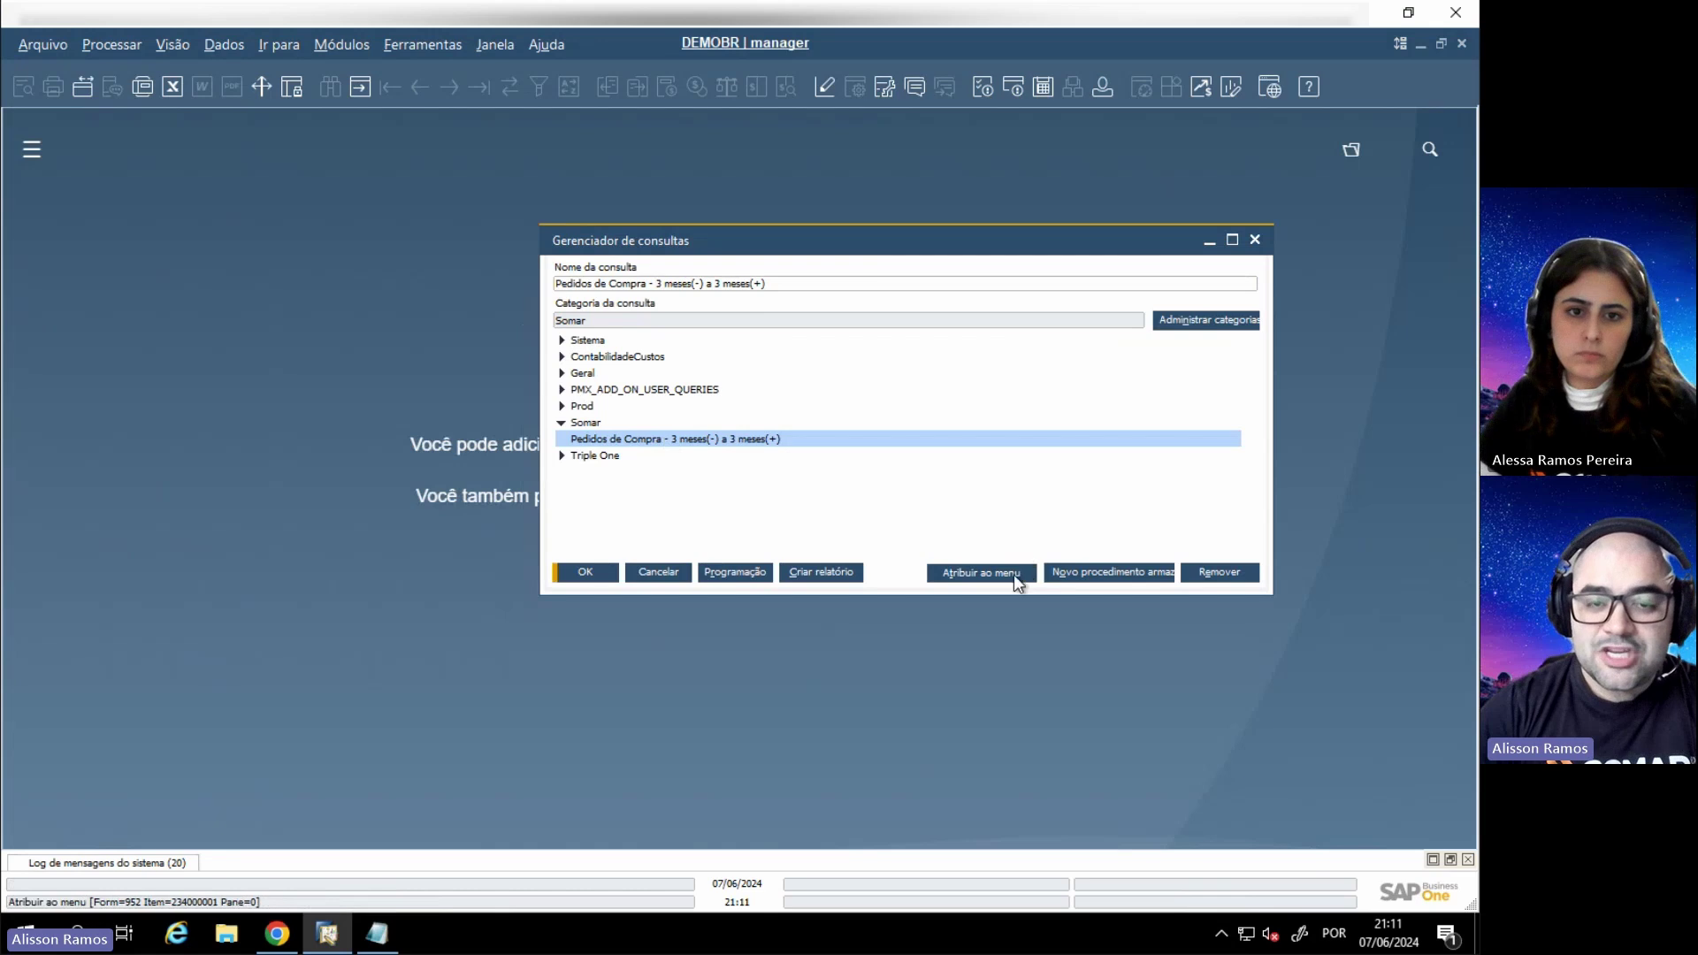
left_click(1017, 577)
left_click(684, 427)
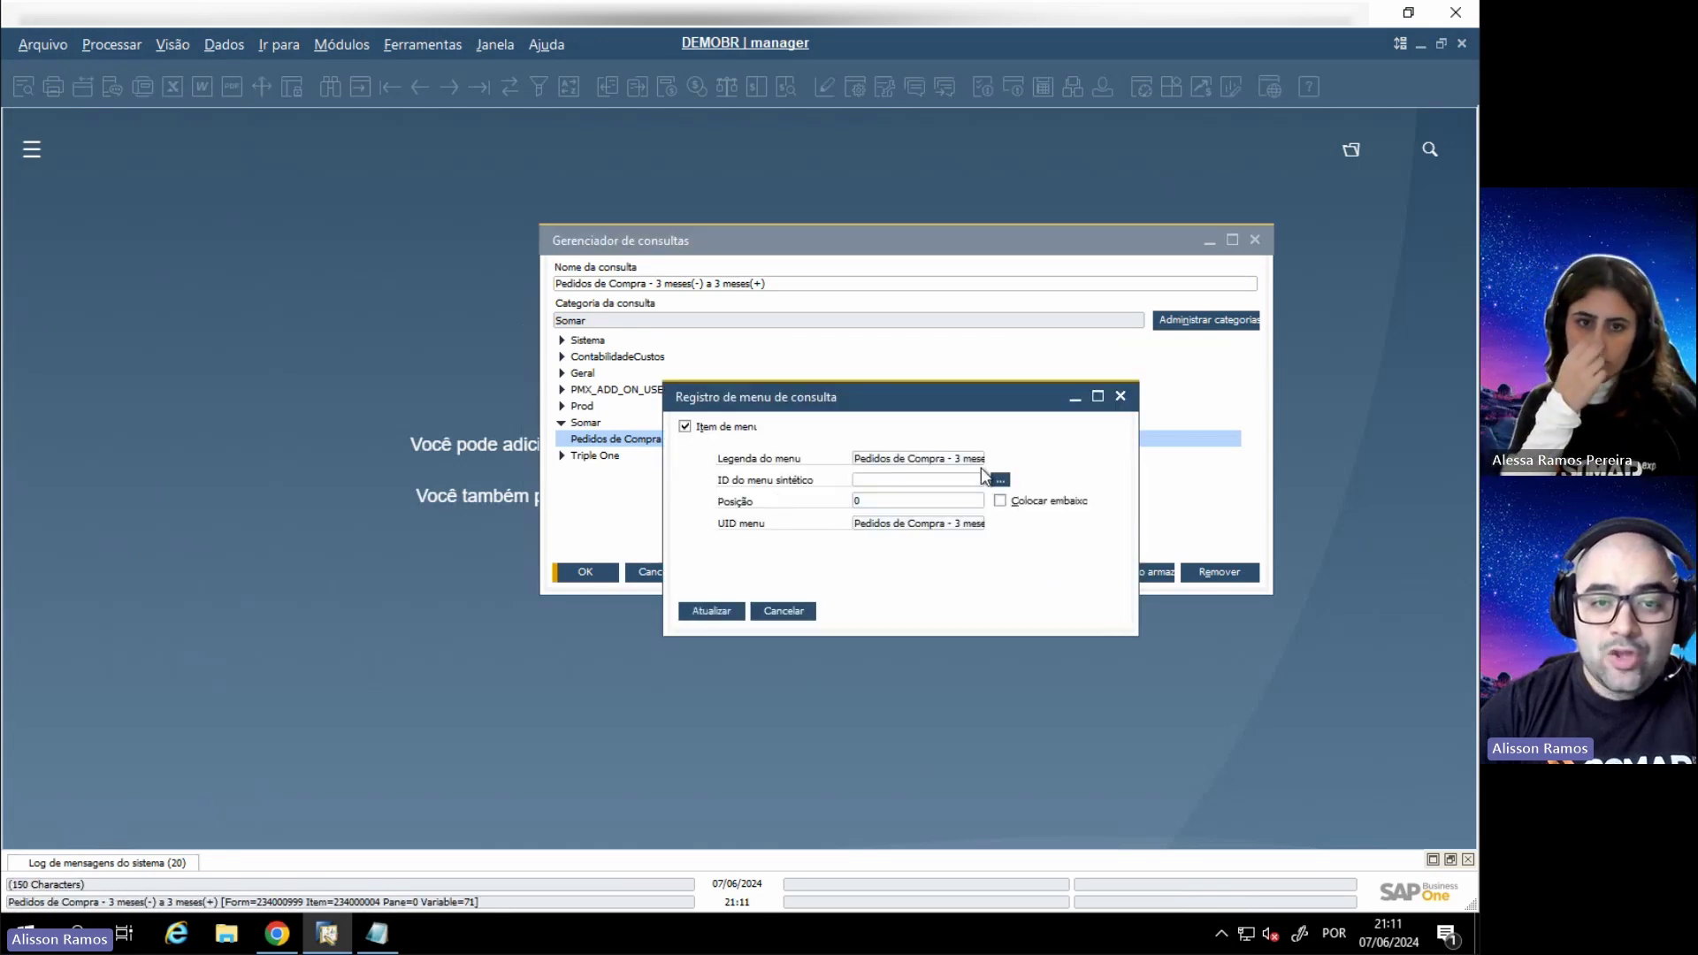
left_click(998, 481)
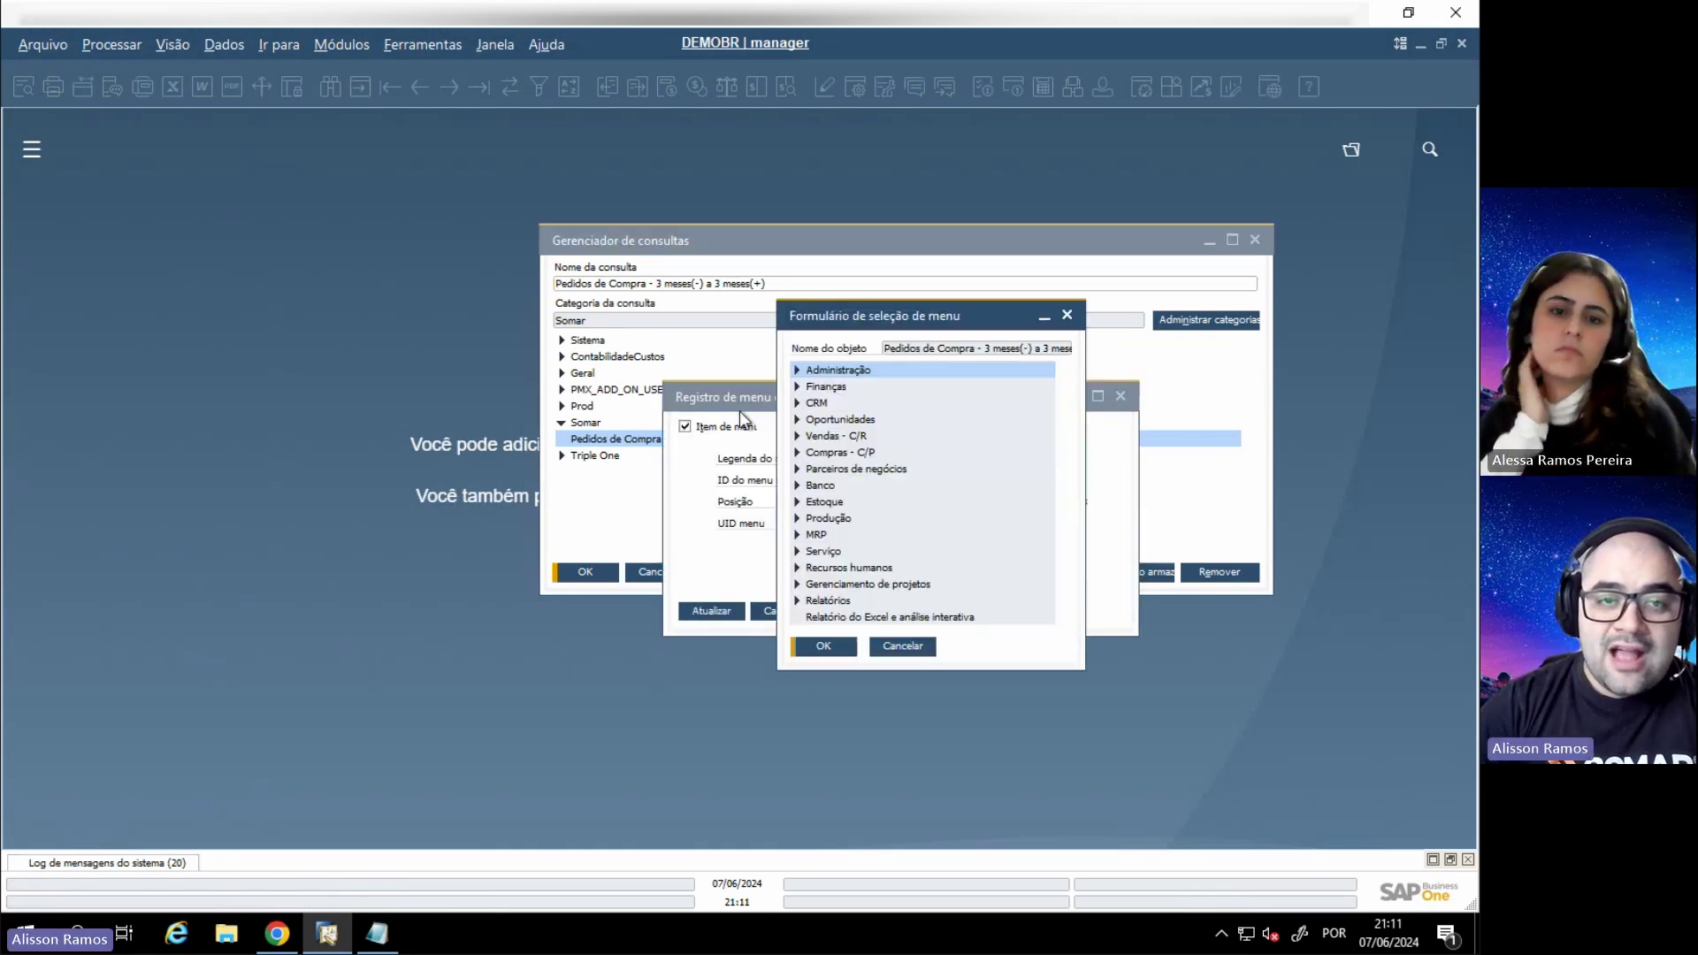
left_click(815, 458)
left_click(797, 452)
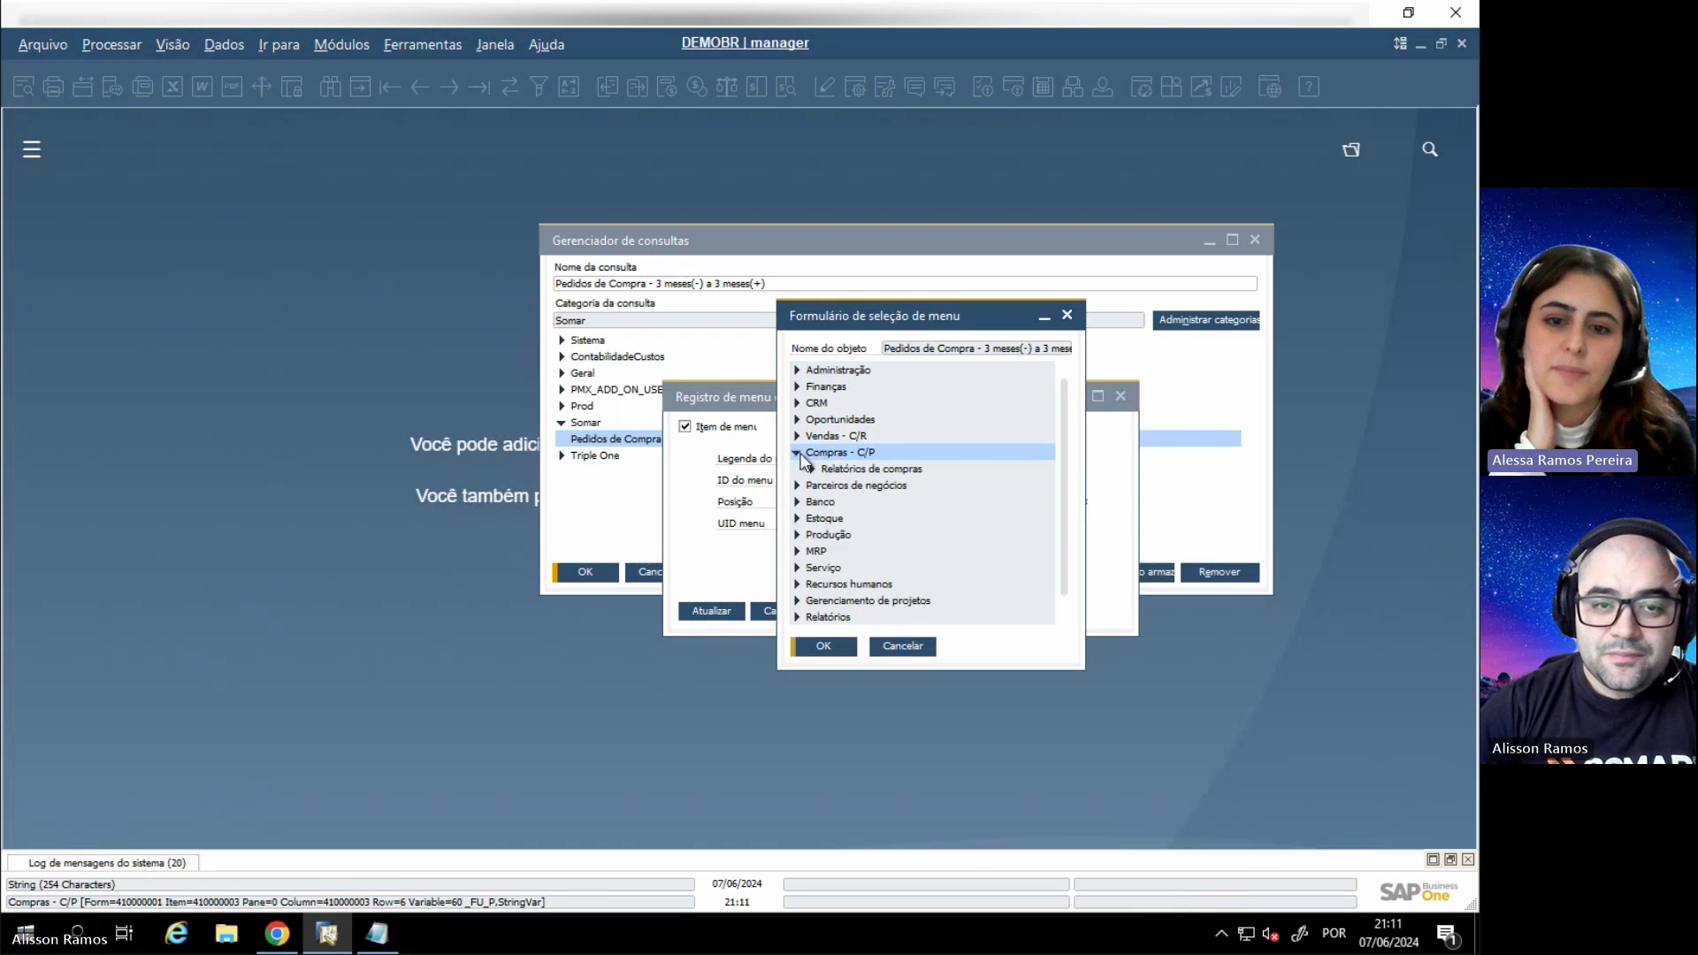
left_click(827, 654)
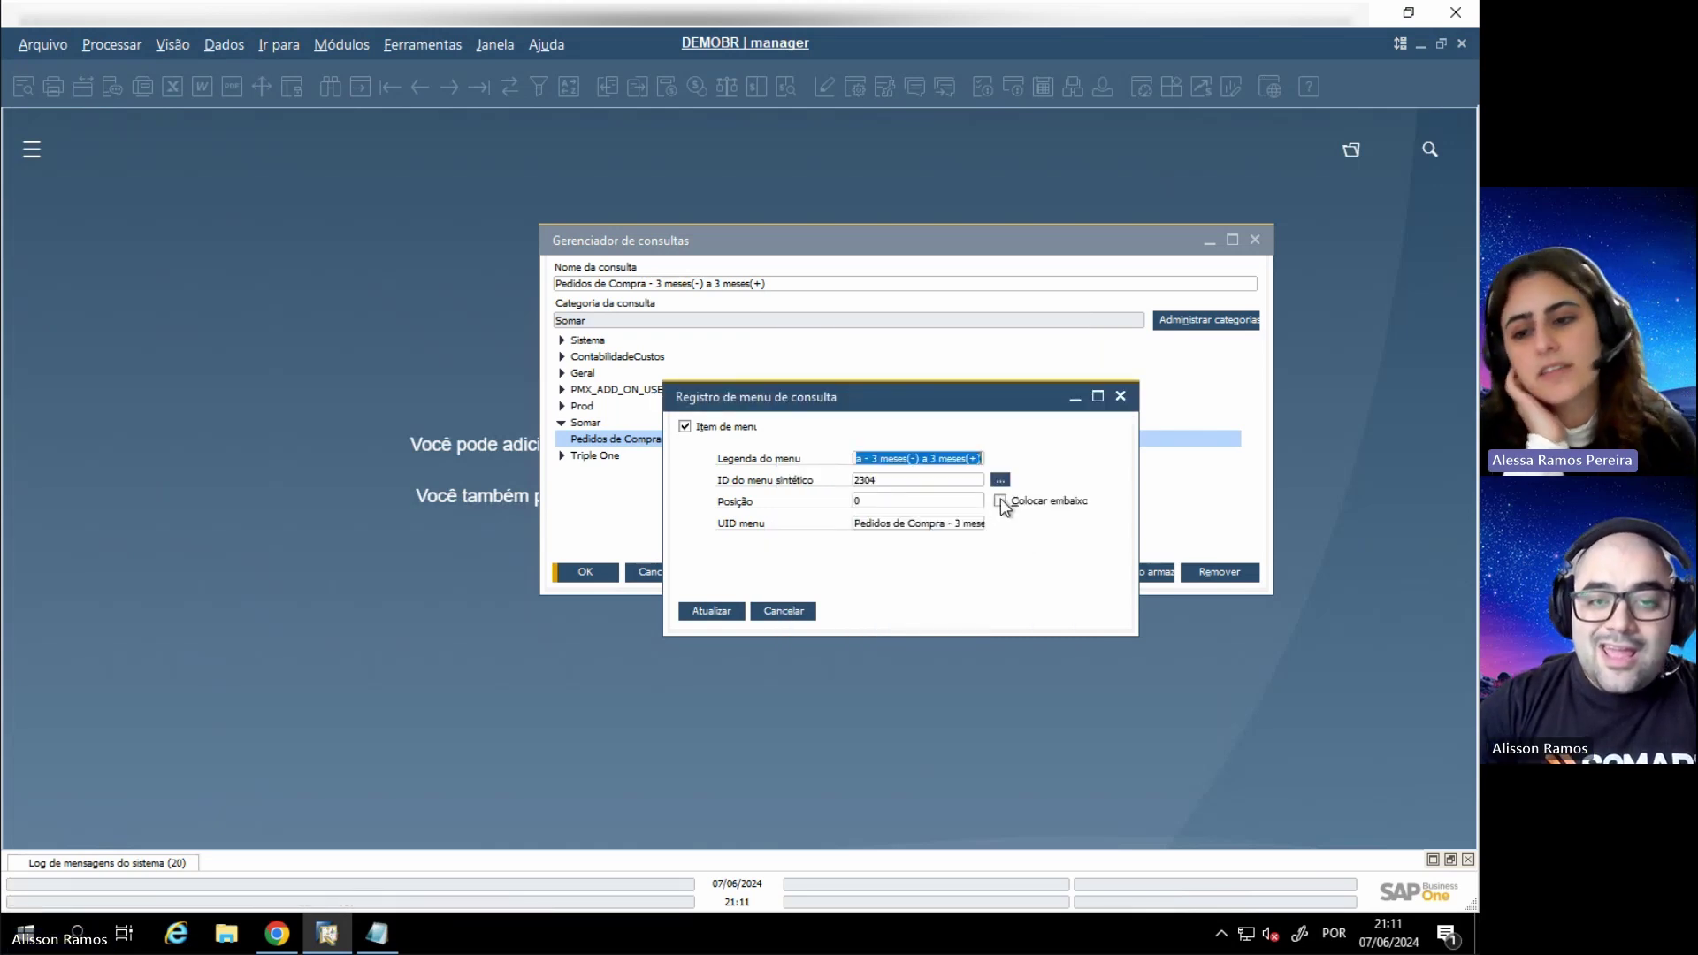
Place the query's menu item at the bottom of its menu, update the registration, and close the query manager
left_click(999, 500)
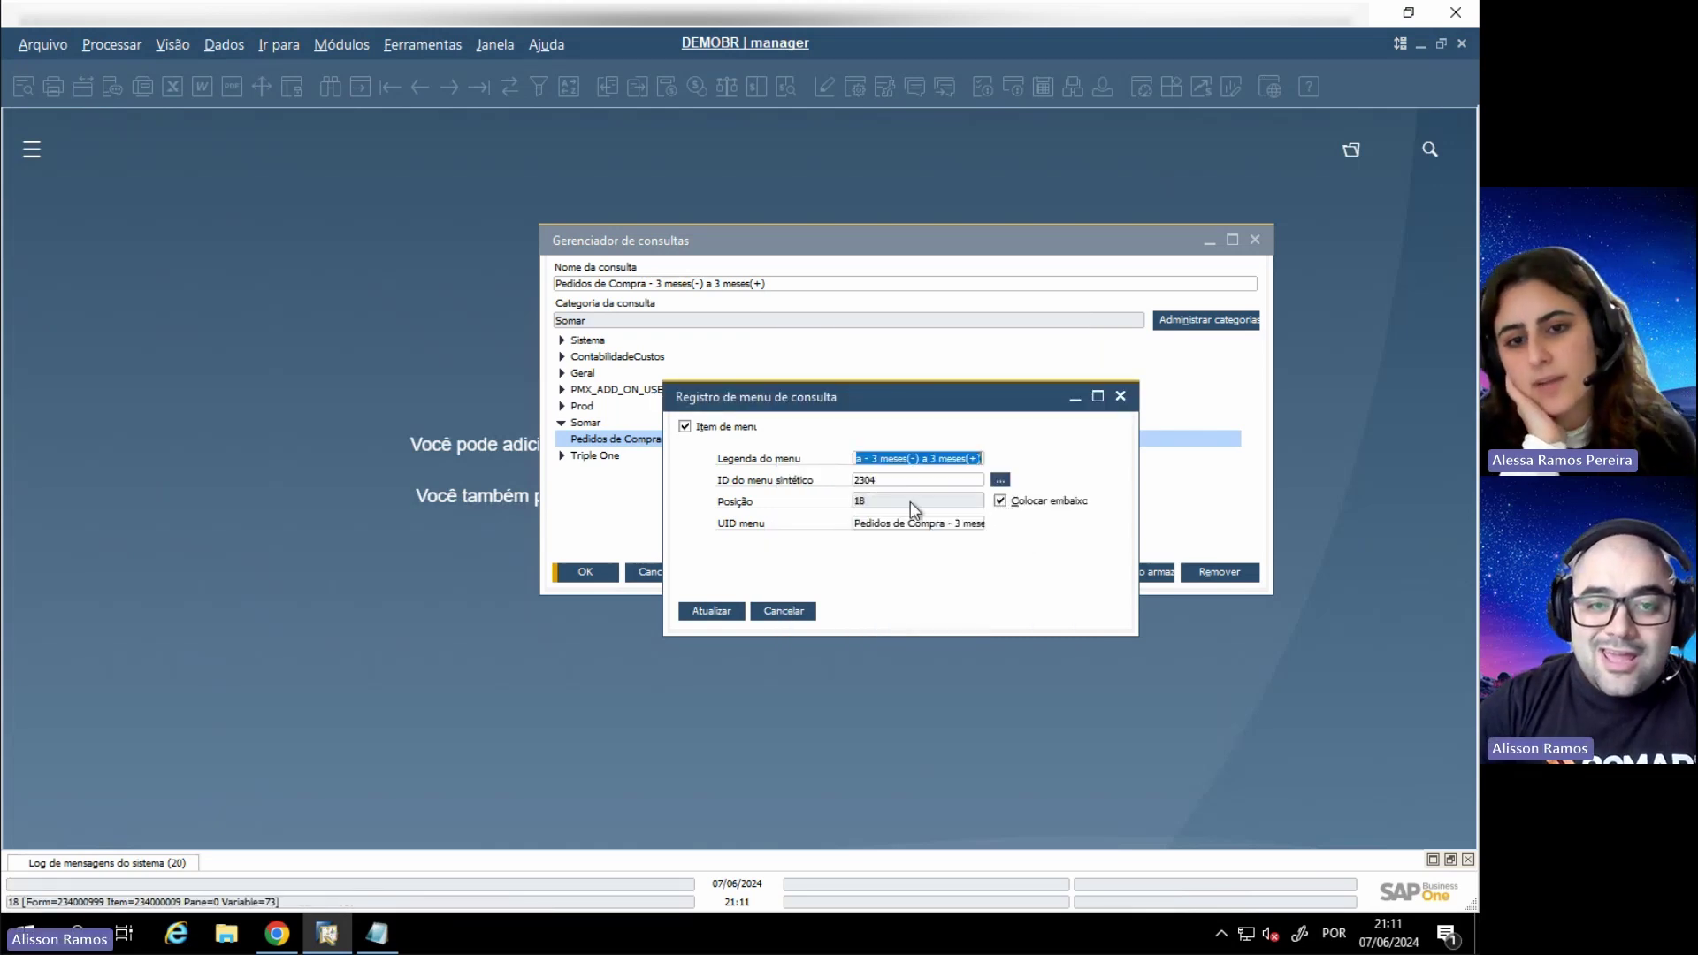
left_click(712, 611)
left_click(659, 575)
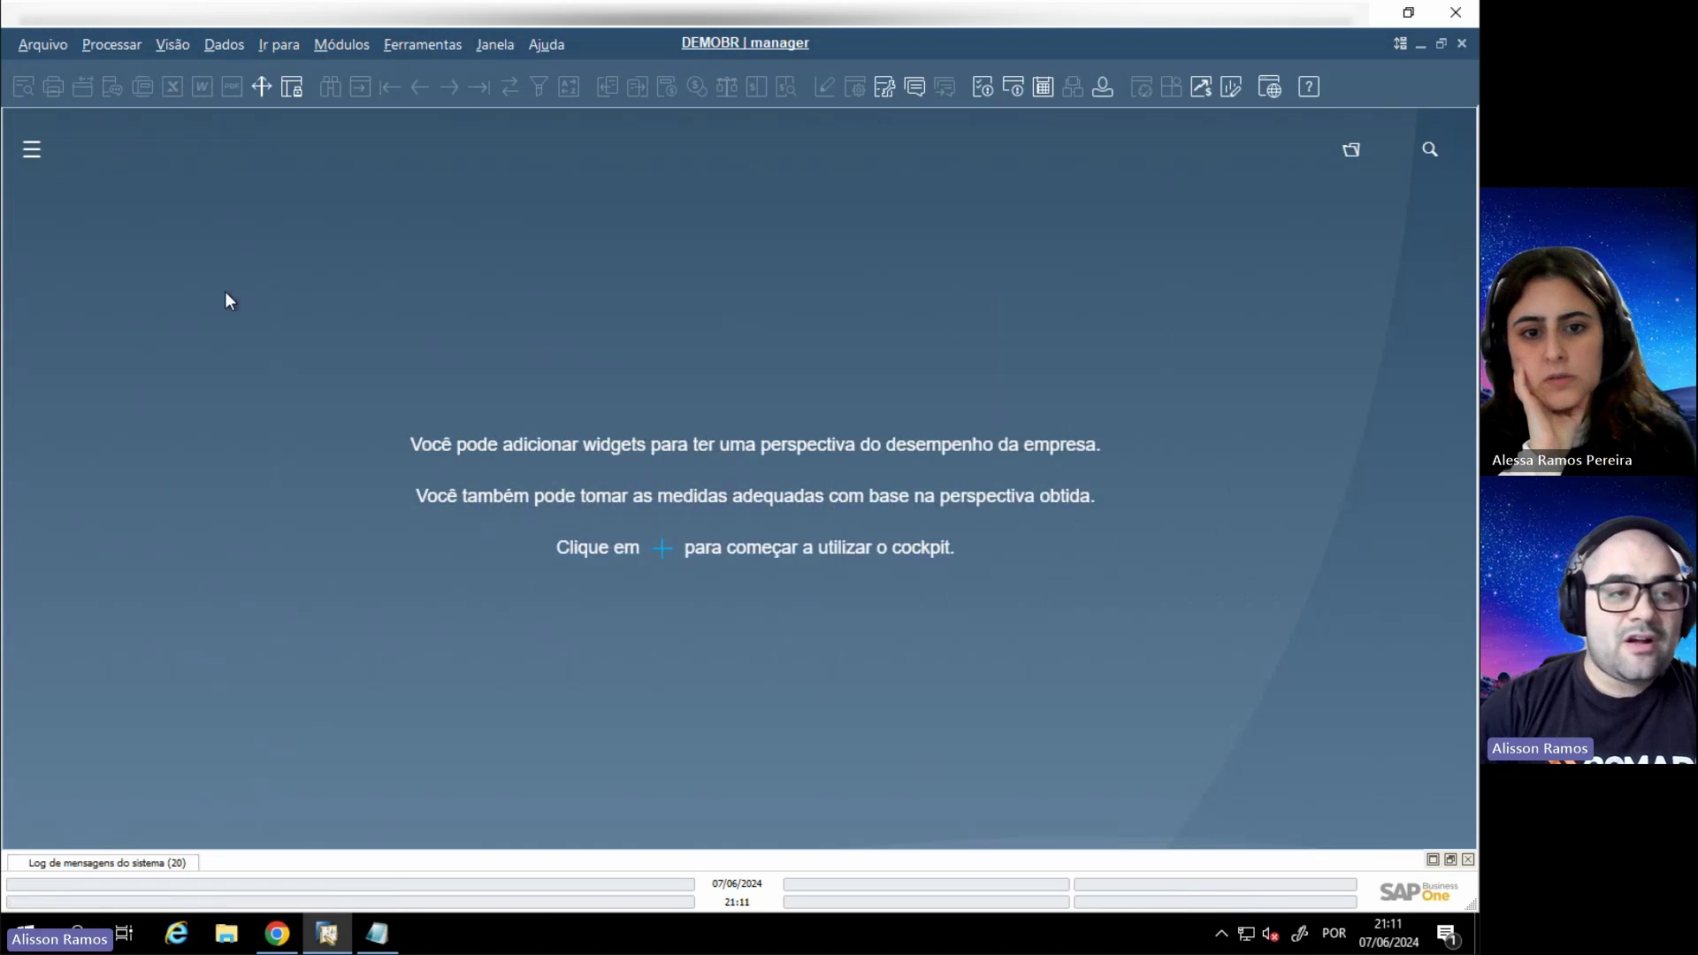
Run the Pedidos de Compra query from the Compras - C/P module and maximize its results
left_click(39, 145)
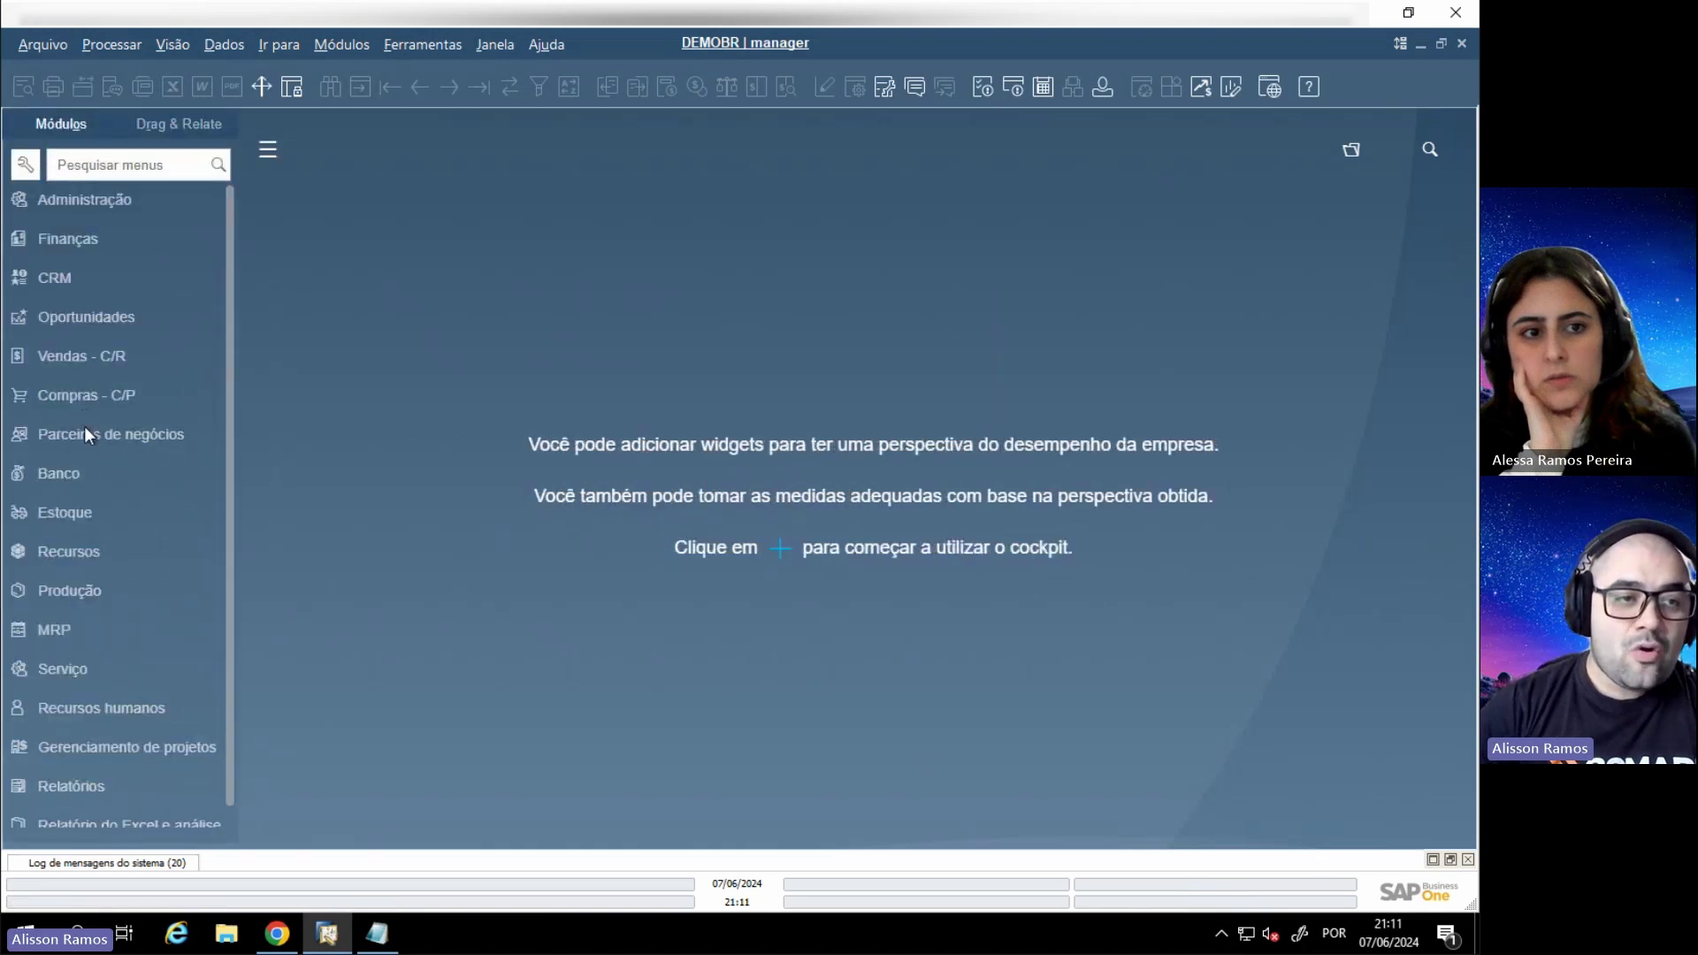
left_click(89, 394)
scroll(99, 397, "down", 2)
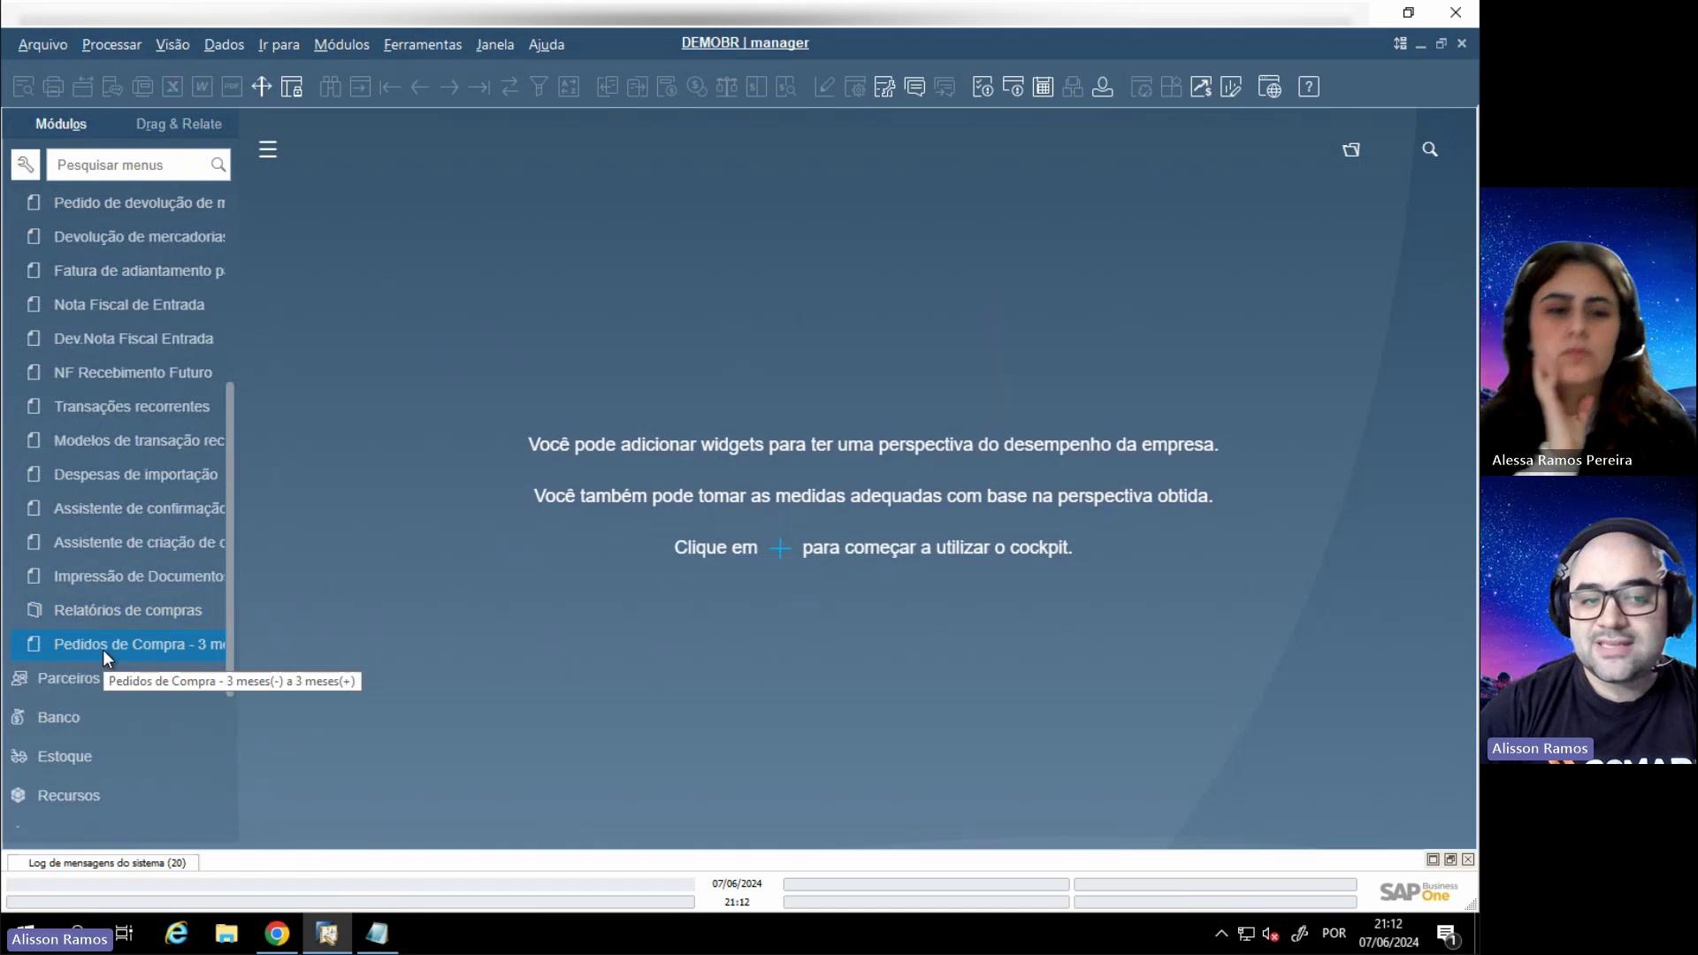
left_click(103, 645)
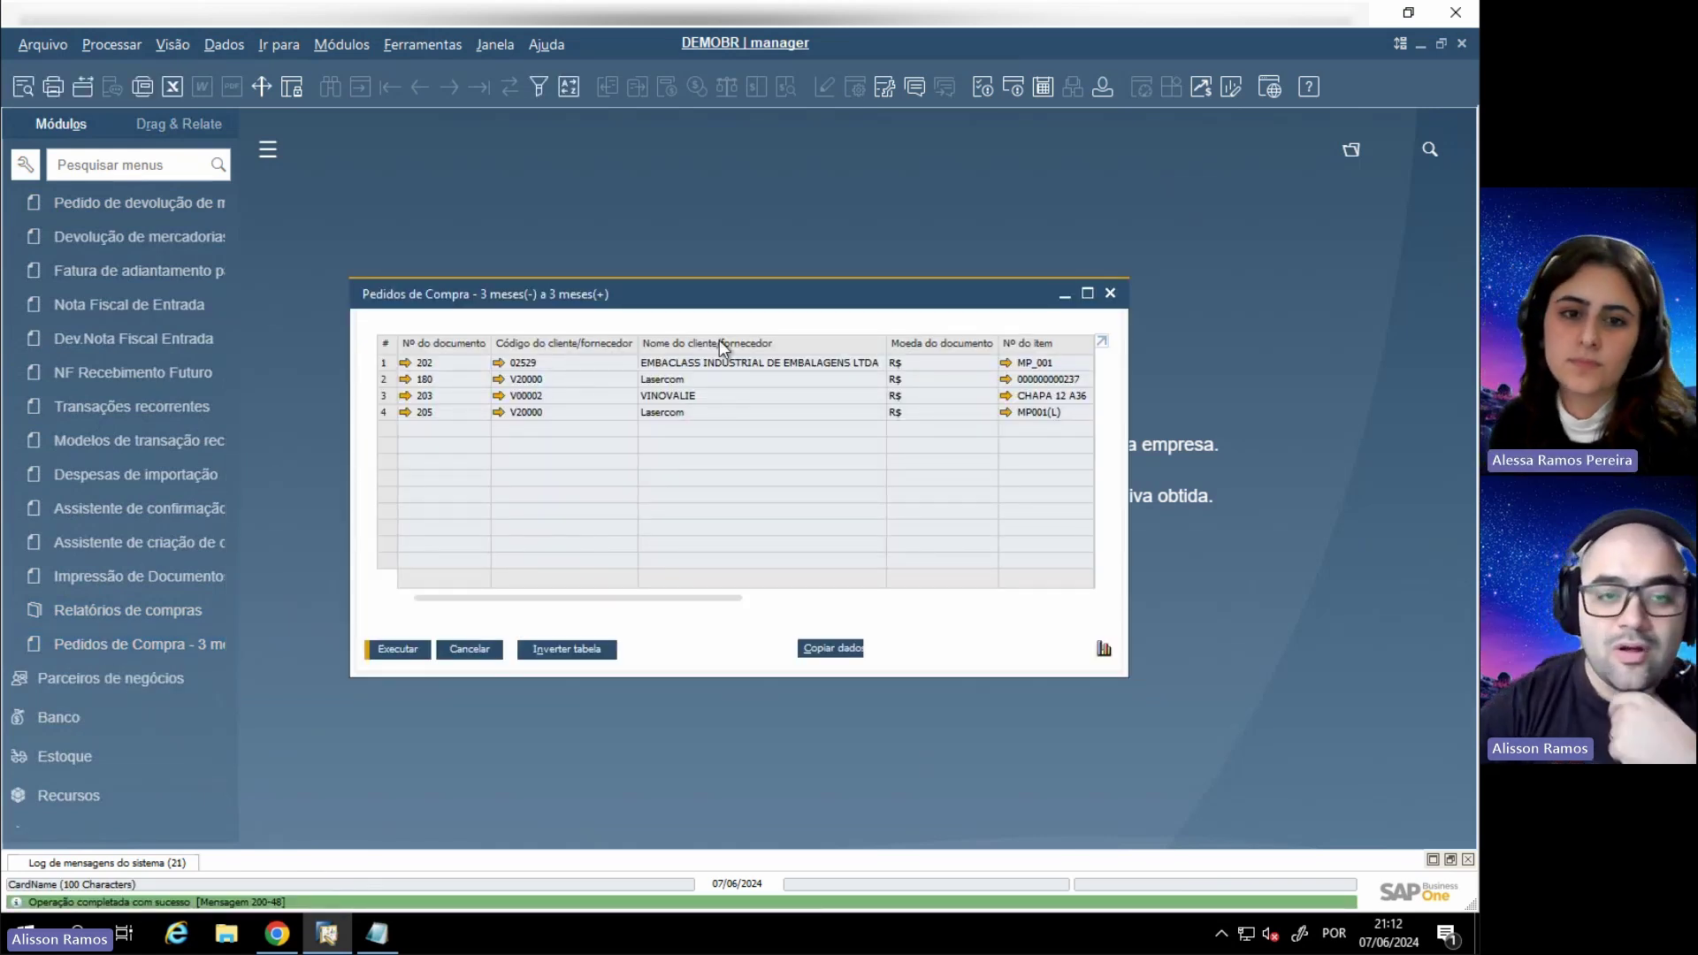
double_click(803, 301)
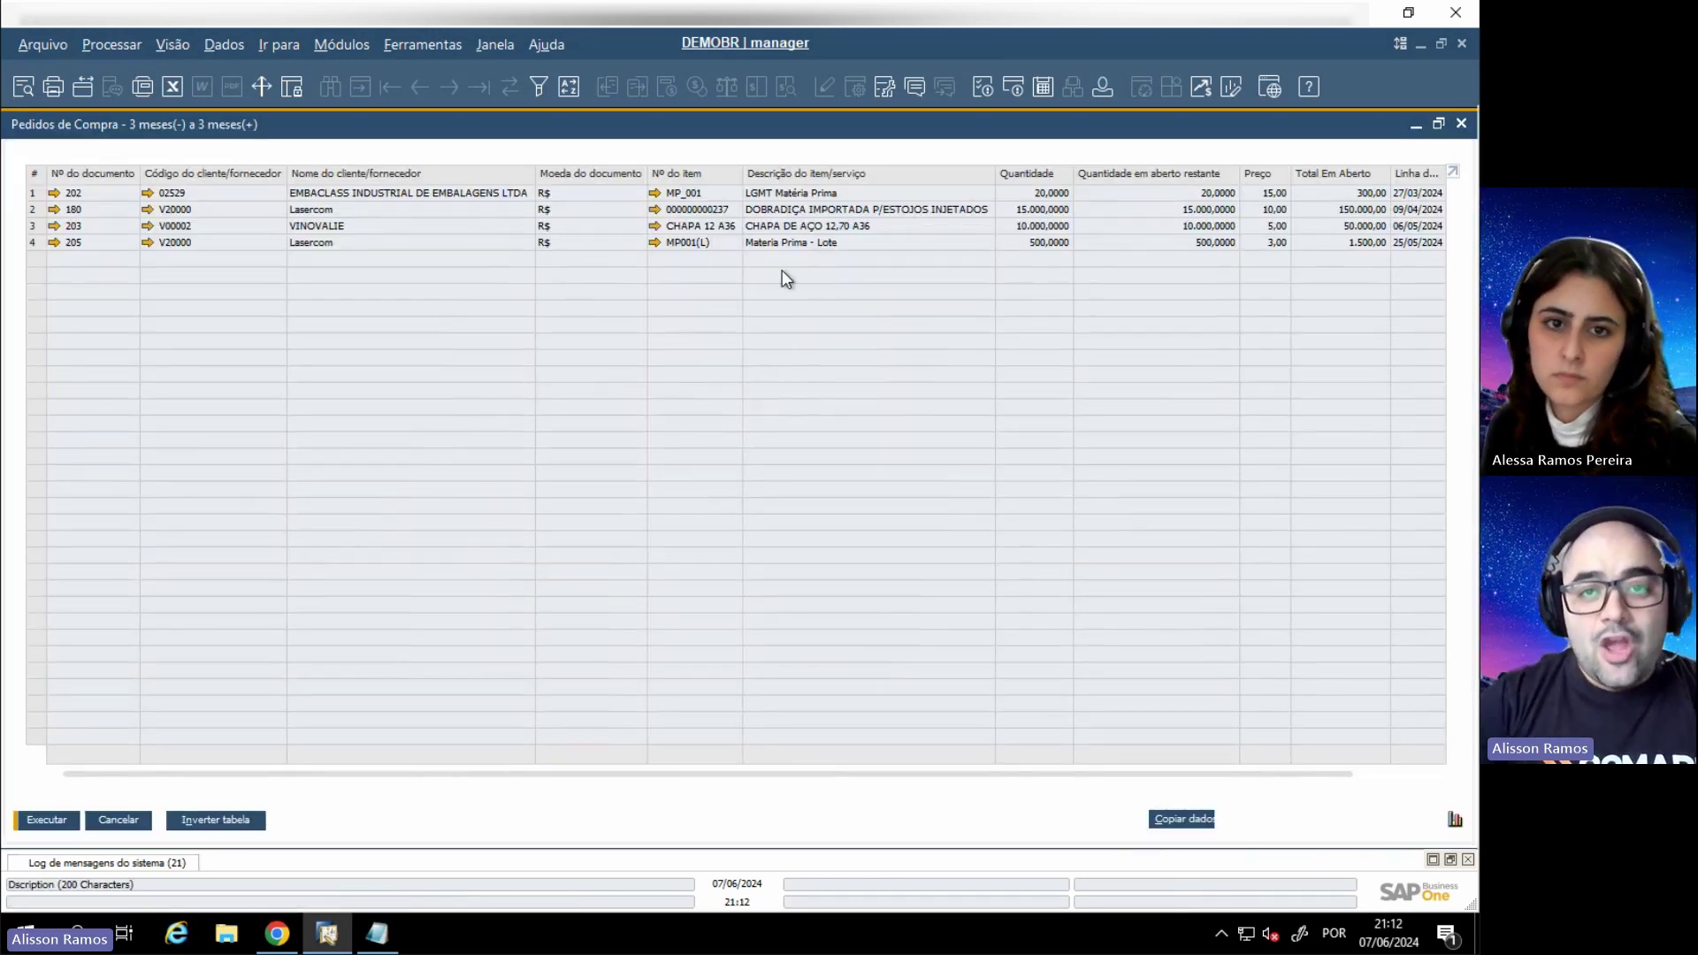
Show column totals for Total Em Aberto, Quantidade, Quantidade em aberto restante and Preço, with the results window restored to normal size
double_click(1339, 175, "ctrl")
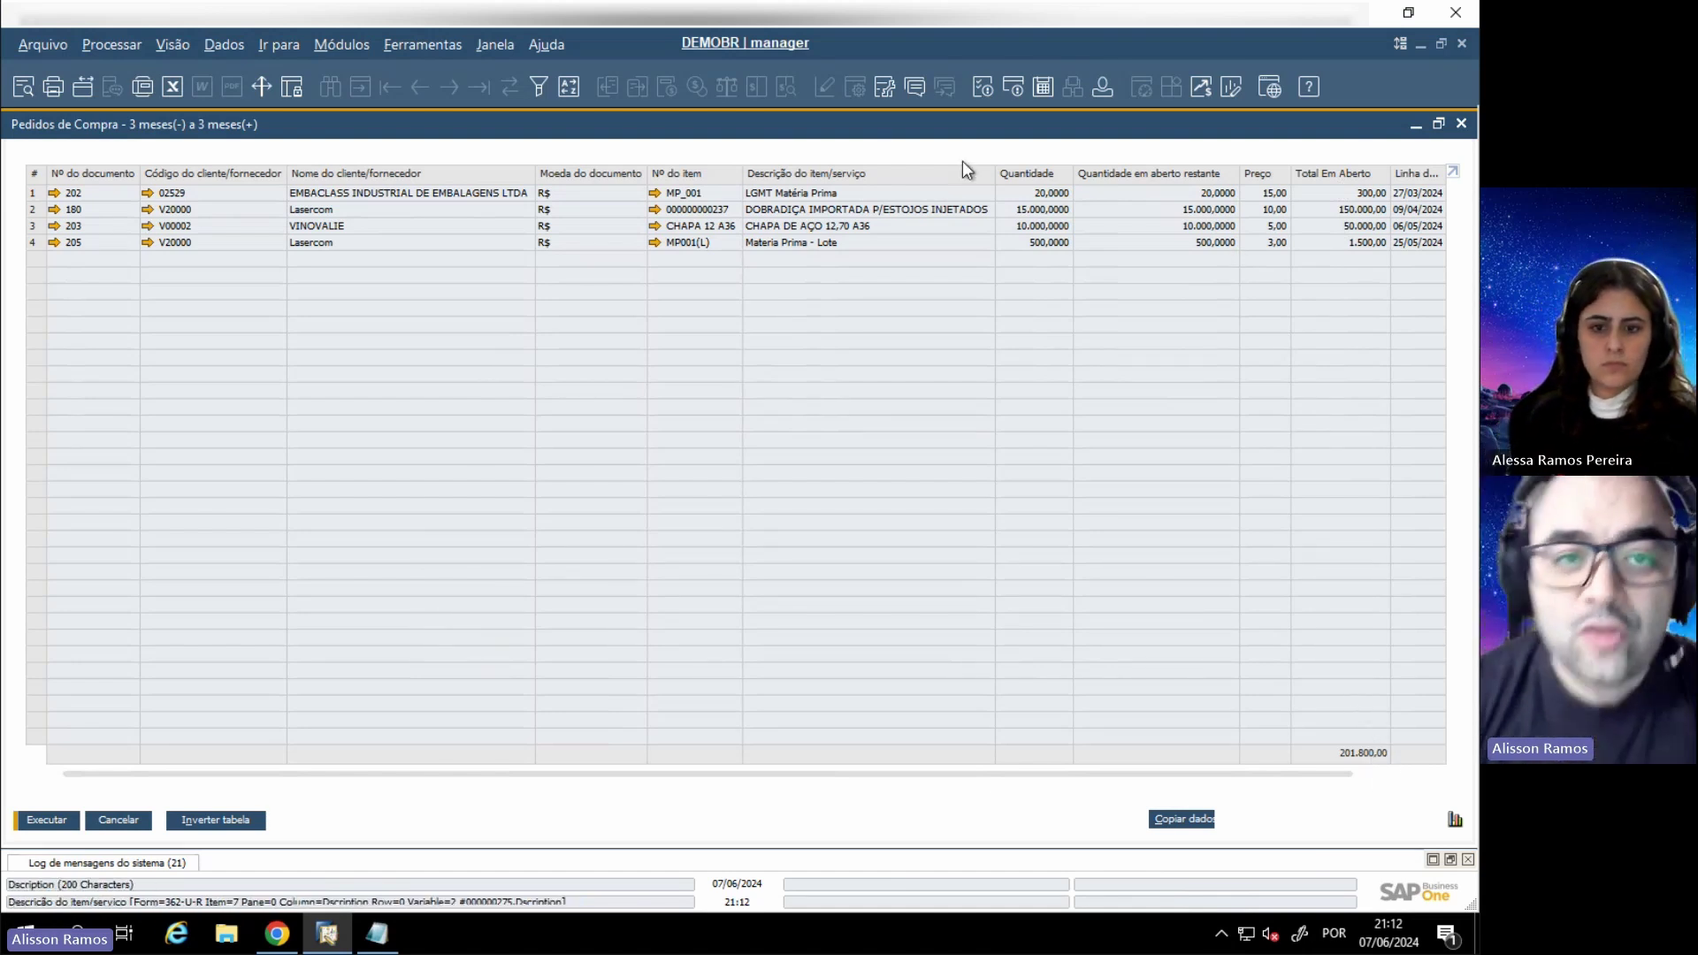
double_click(930, 131)
left_click_drag(717, 599, 1097, 590)
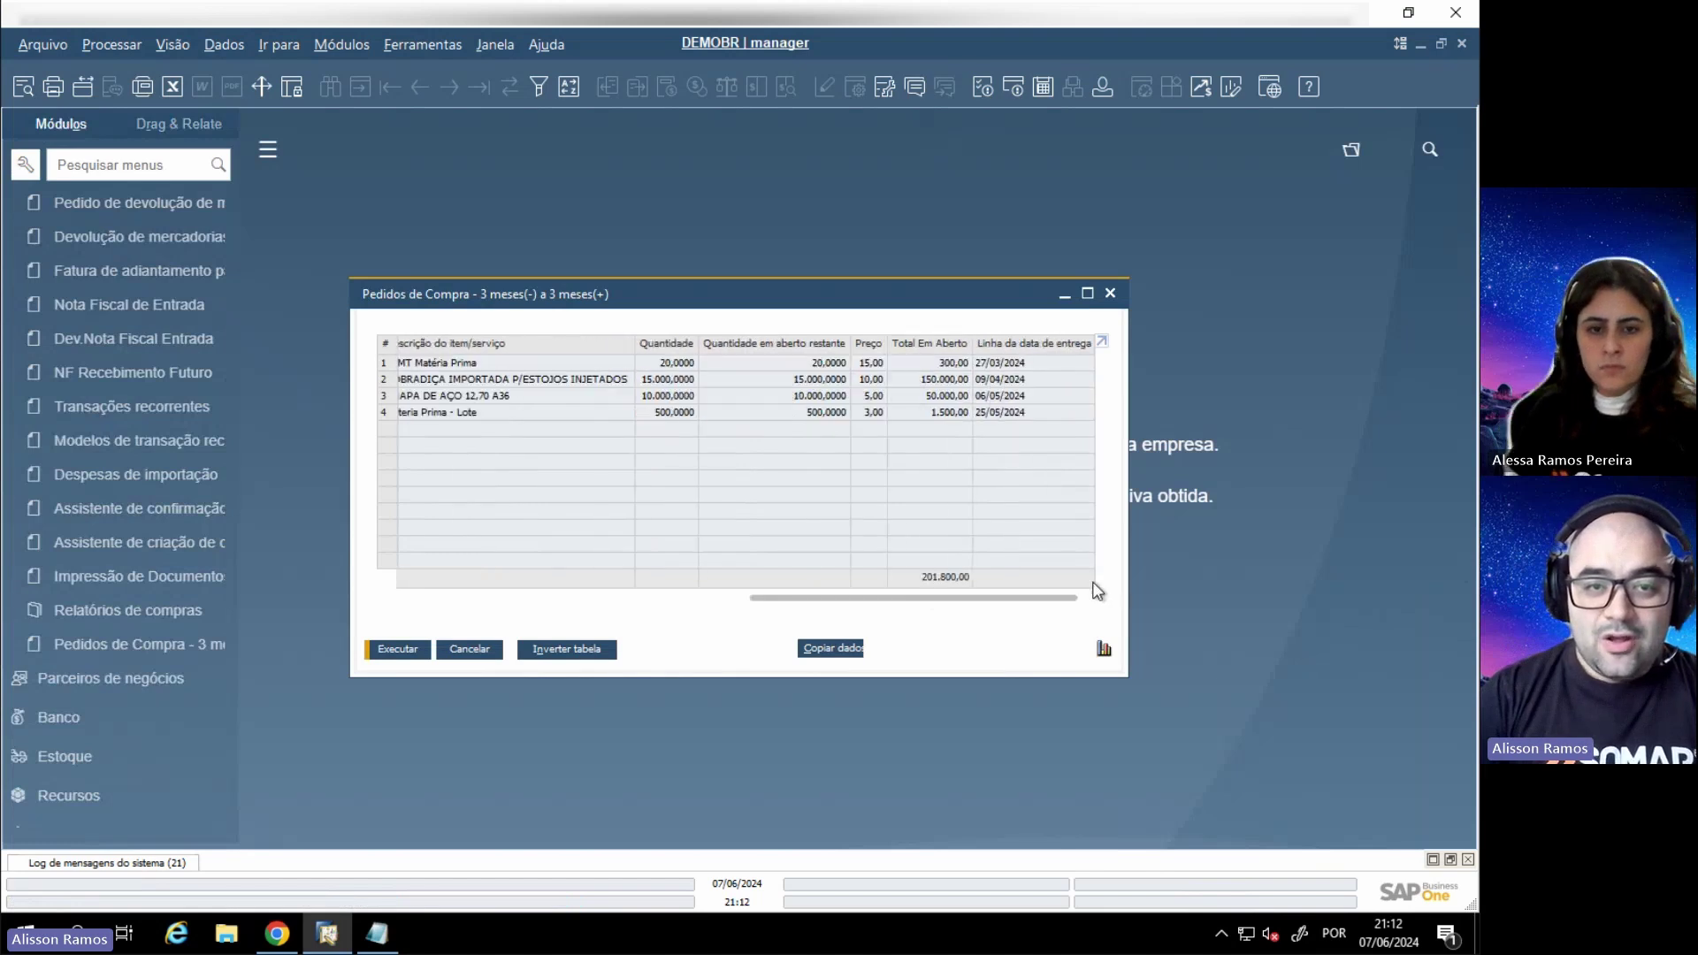
double_click(682, 345, "ctrl")
double_click(868, 345, "ctrl")
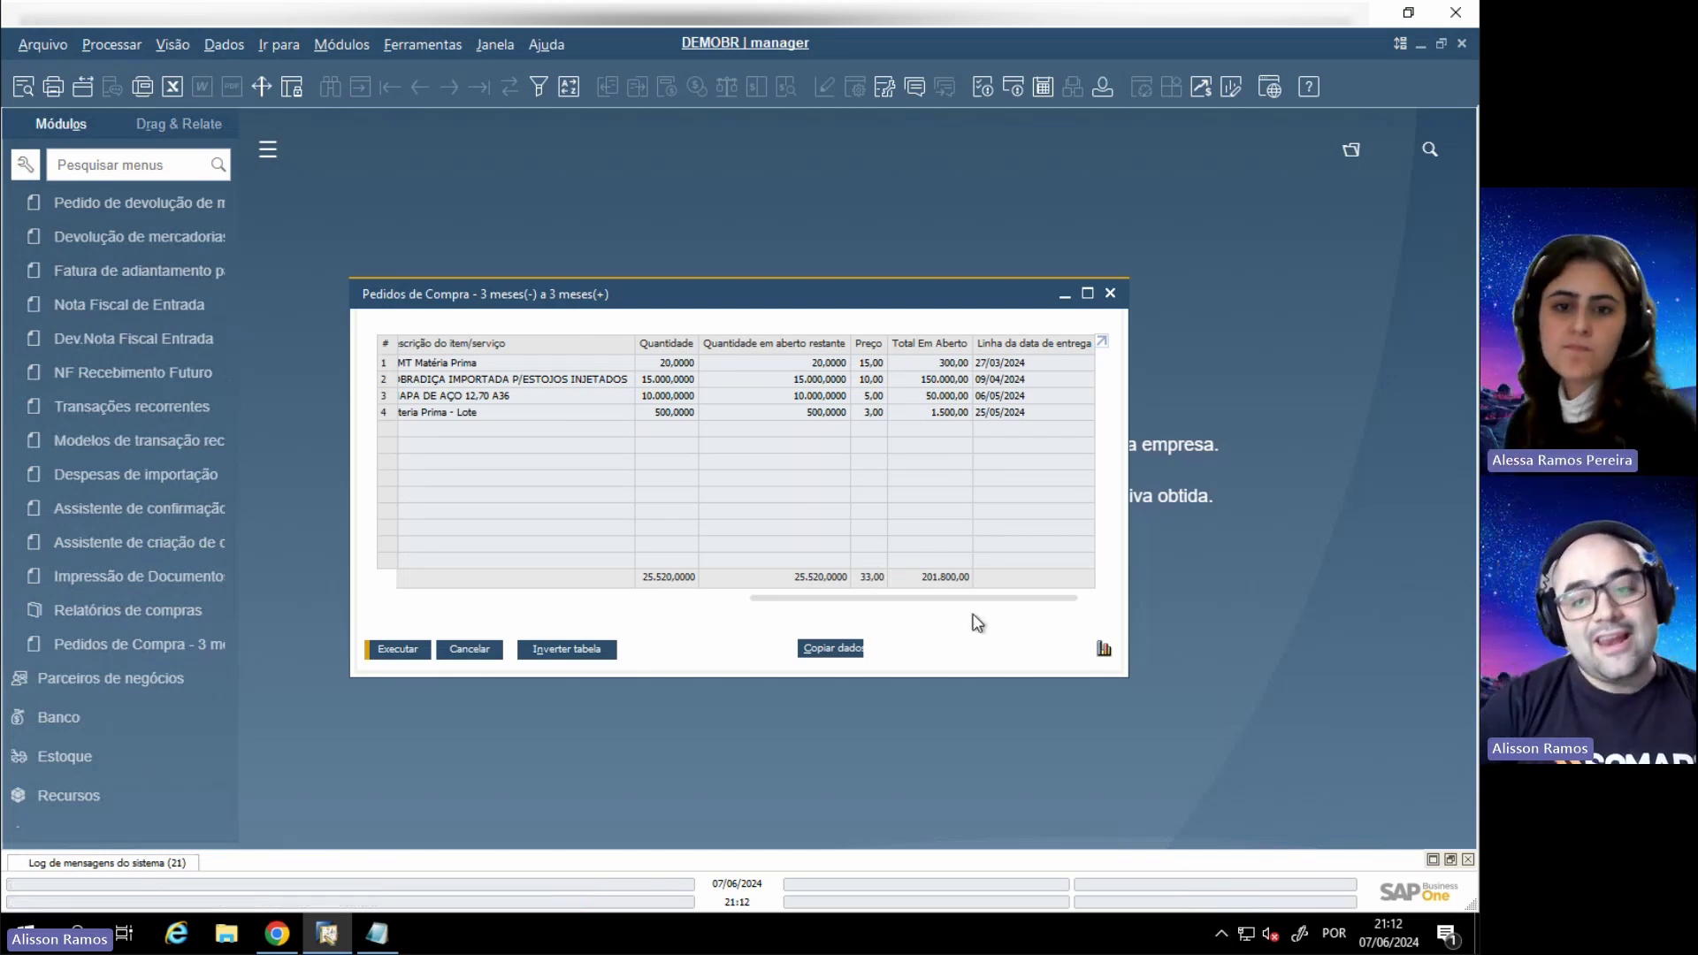
Open the purchase order results' chart settings and exclude Nº do documento, Código and Nome do cliente/fornecedor, and Moeda do documento
left_click(1100, 650)
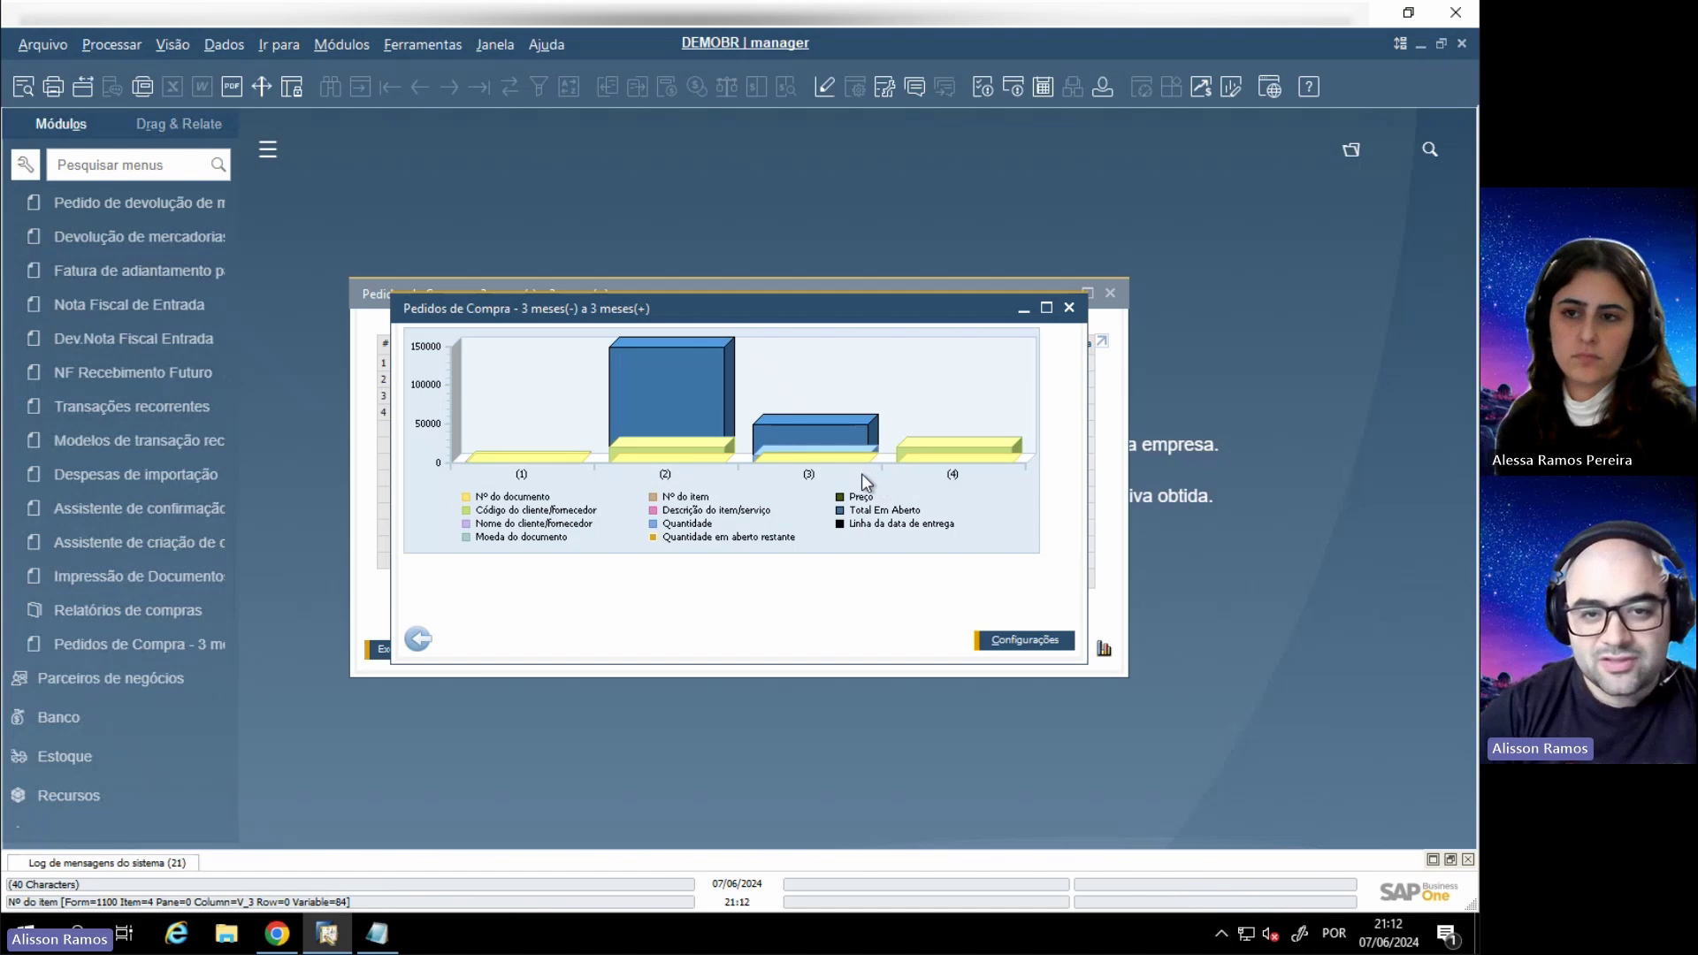
left_click(1024, 639)
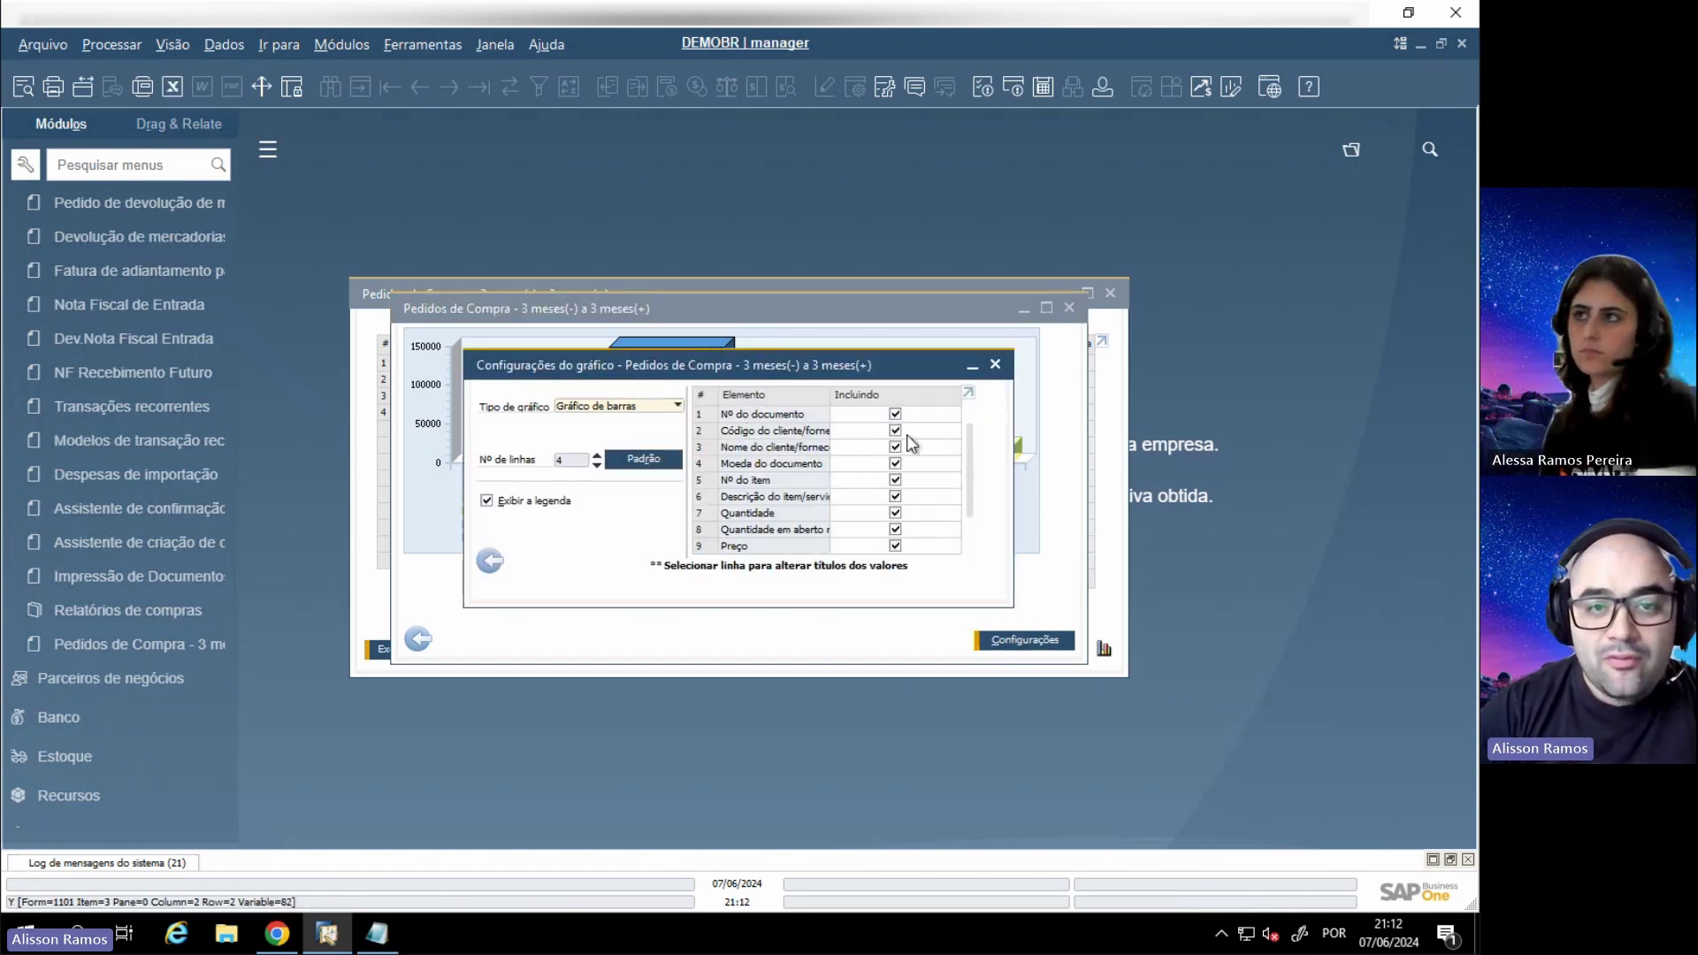
scroll(871, 456, "down", 1)
scroll(874, 456, "up", 1)
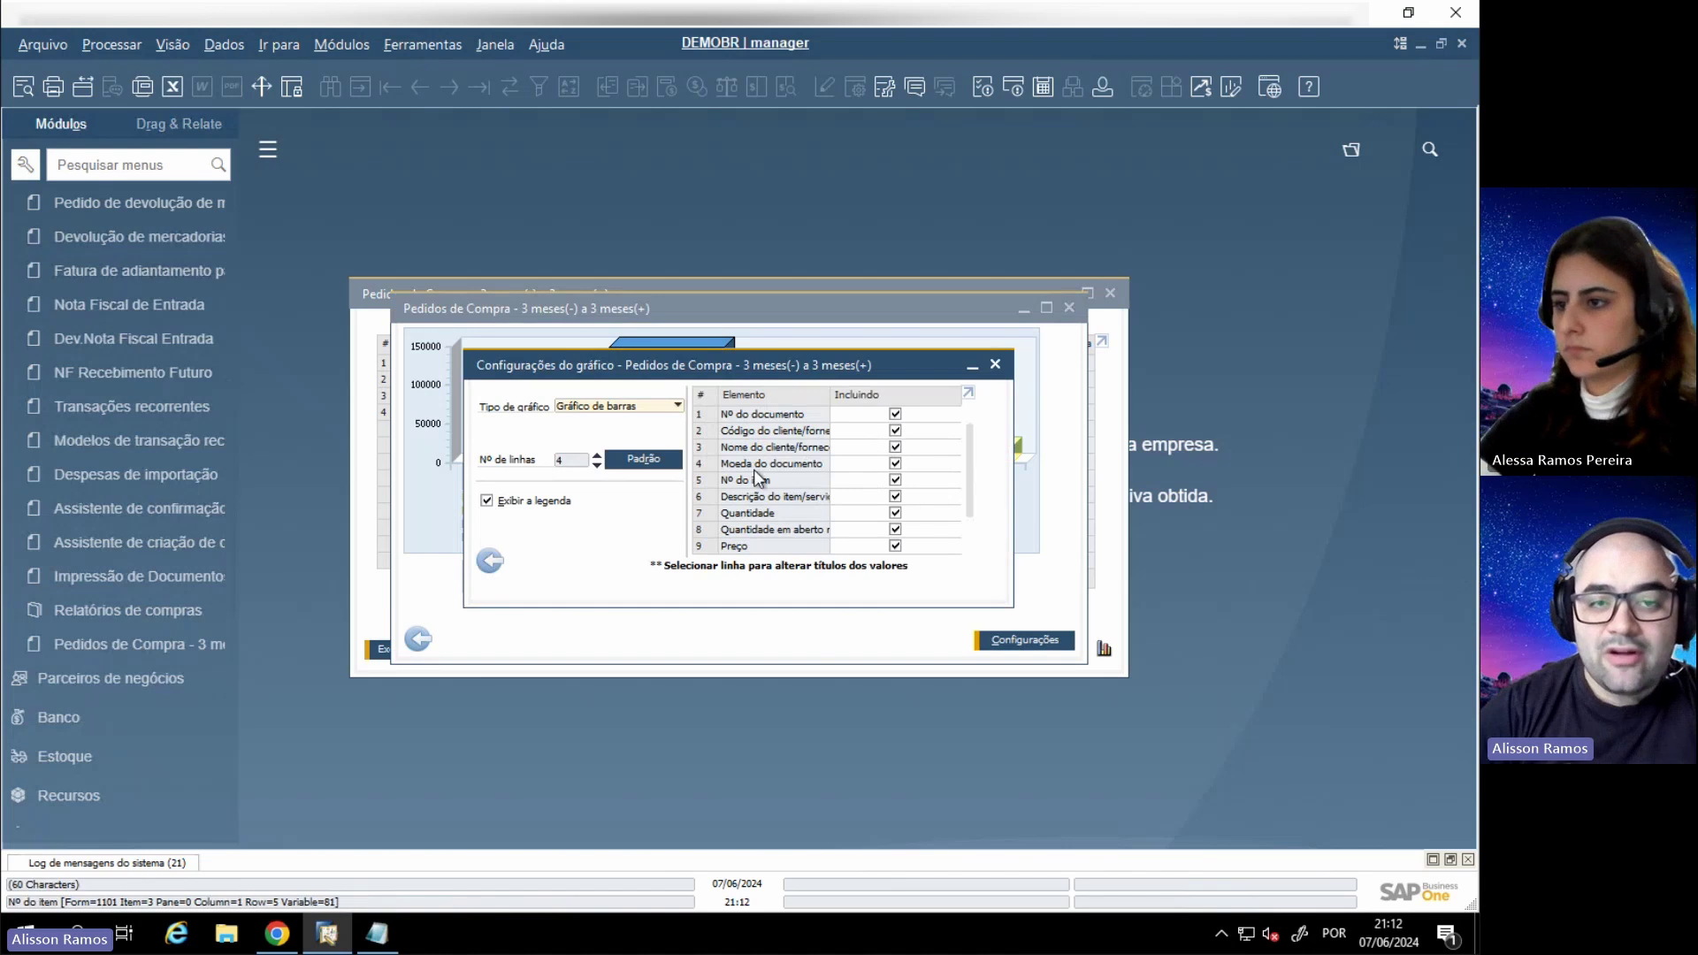
left_click(895, 414)
left_click(895, 431)
left_click(895, 446)
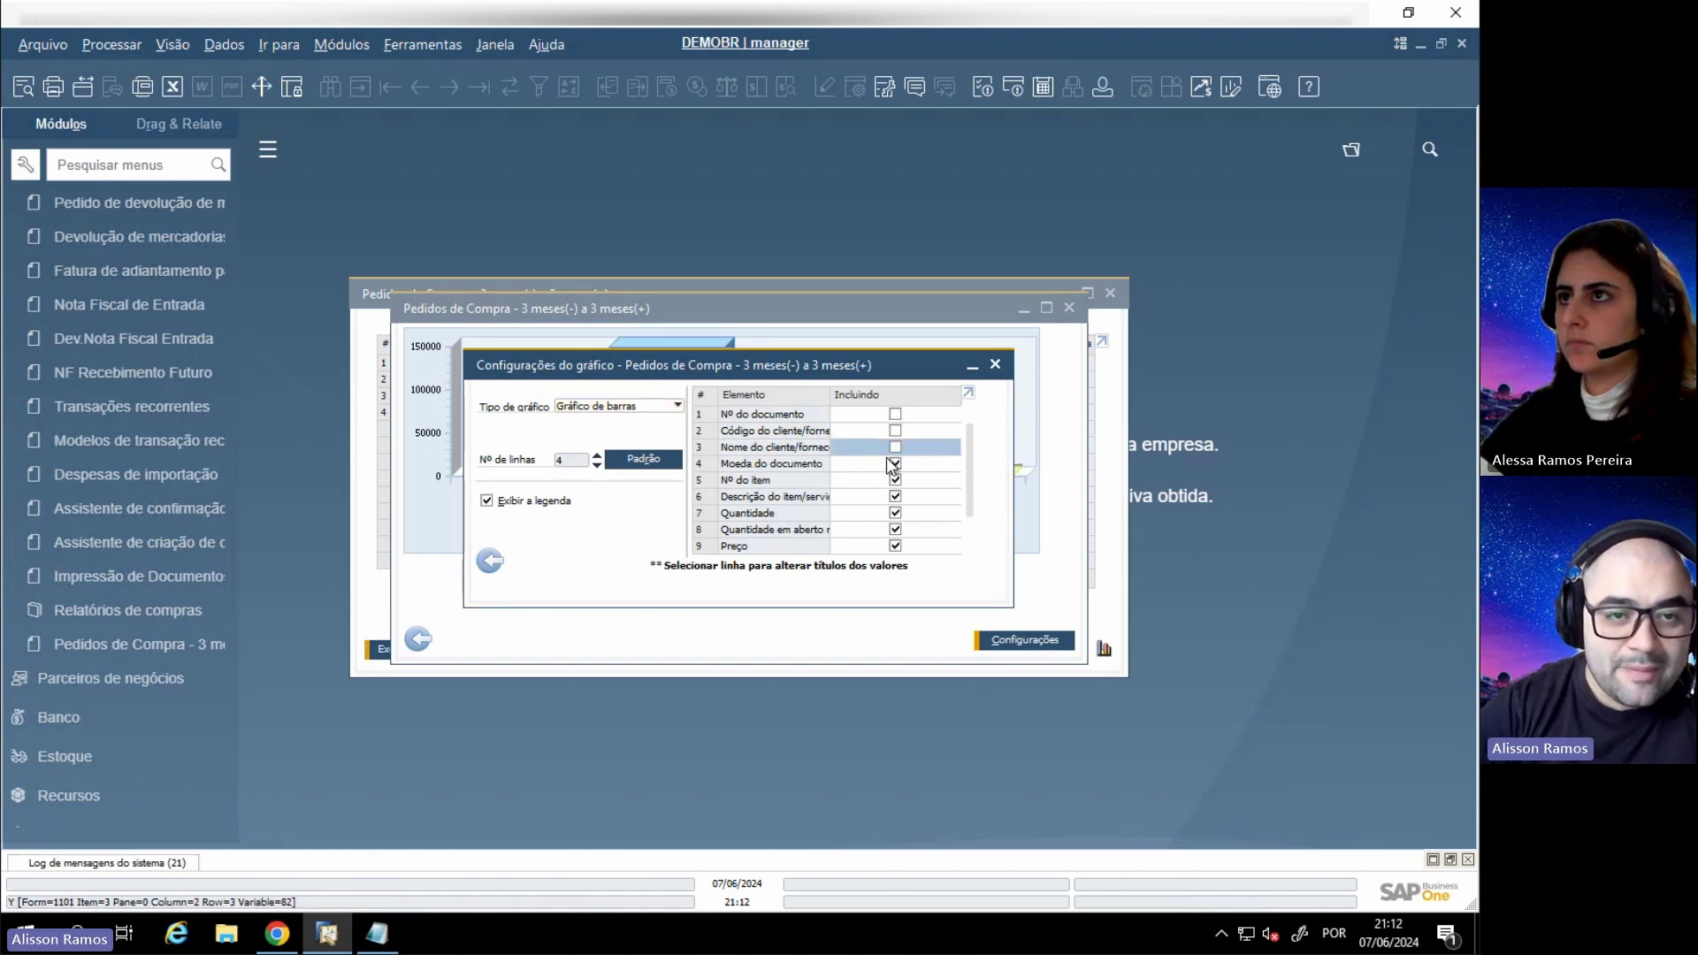
left_click(895, 463)
left_click(895, 480)
left_click(895, 481)
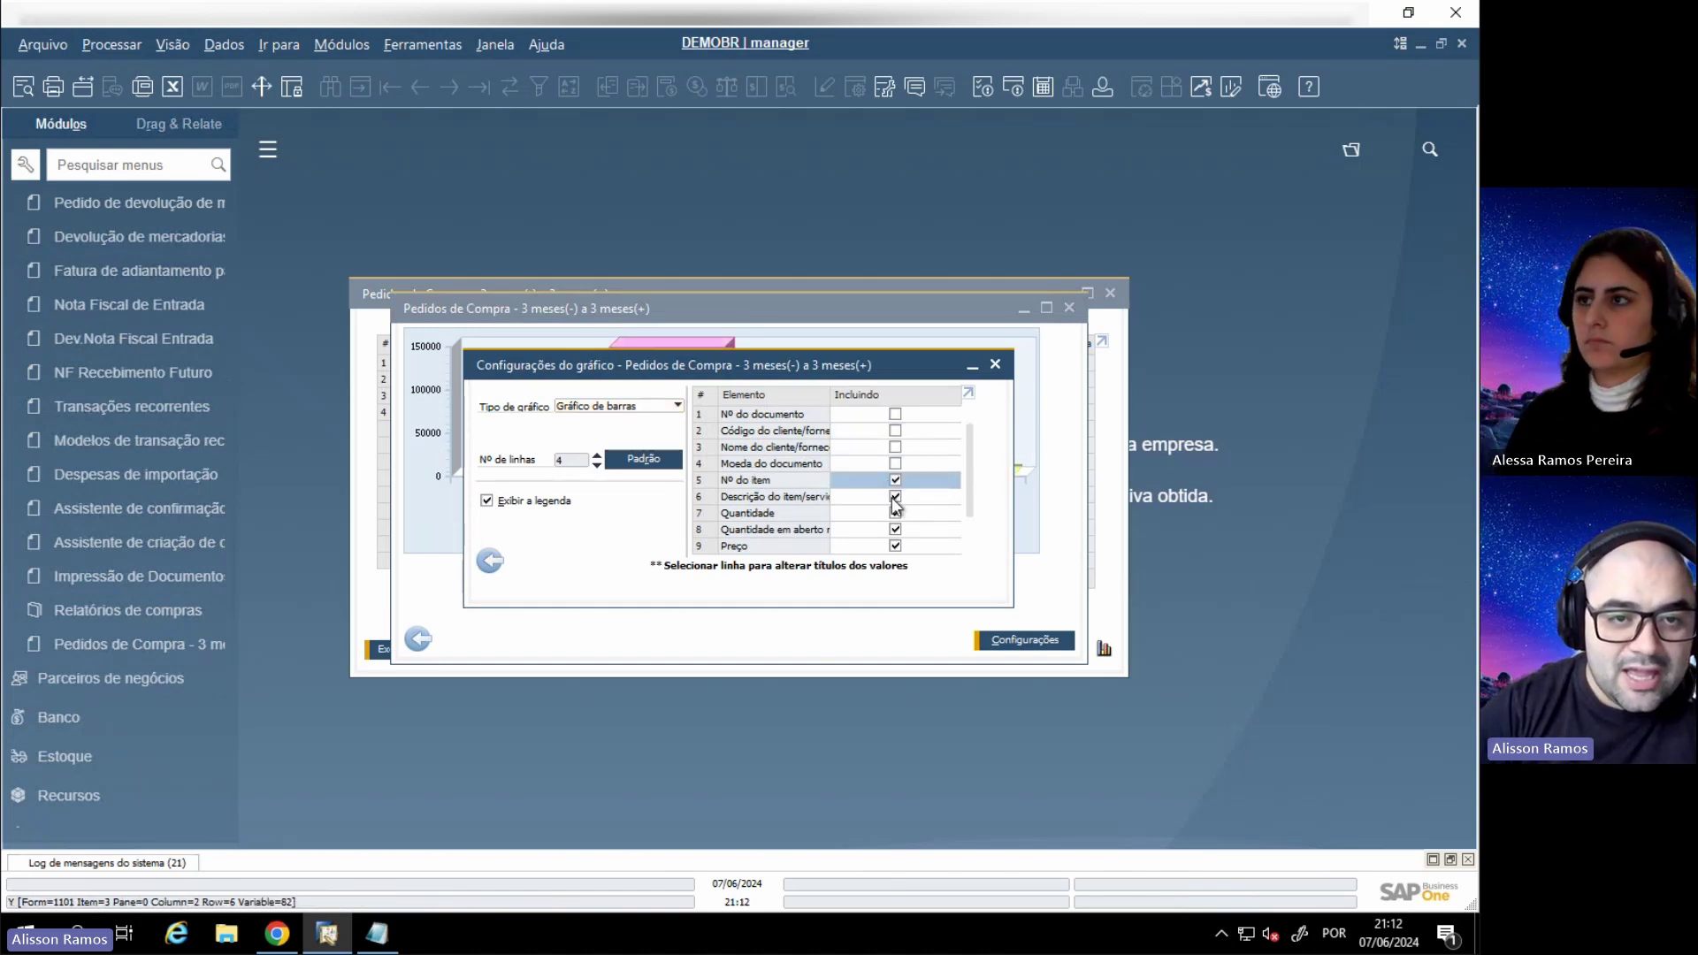
Exclude Descrição do item/serviço, Quantidade, Quantidade em aberto restante, Preço and Linha da data de entrega from the chart, keeping Total Em Aberto included
left_click(895, 496)
left_click(895, 513)
left_click(895, 529)
scroll(895, 529, "down", 1)
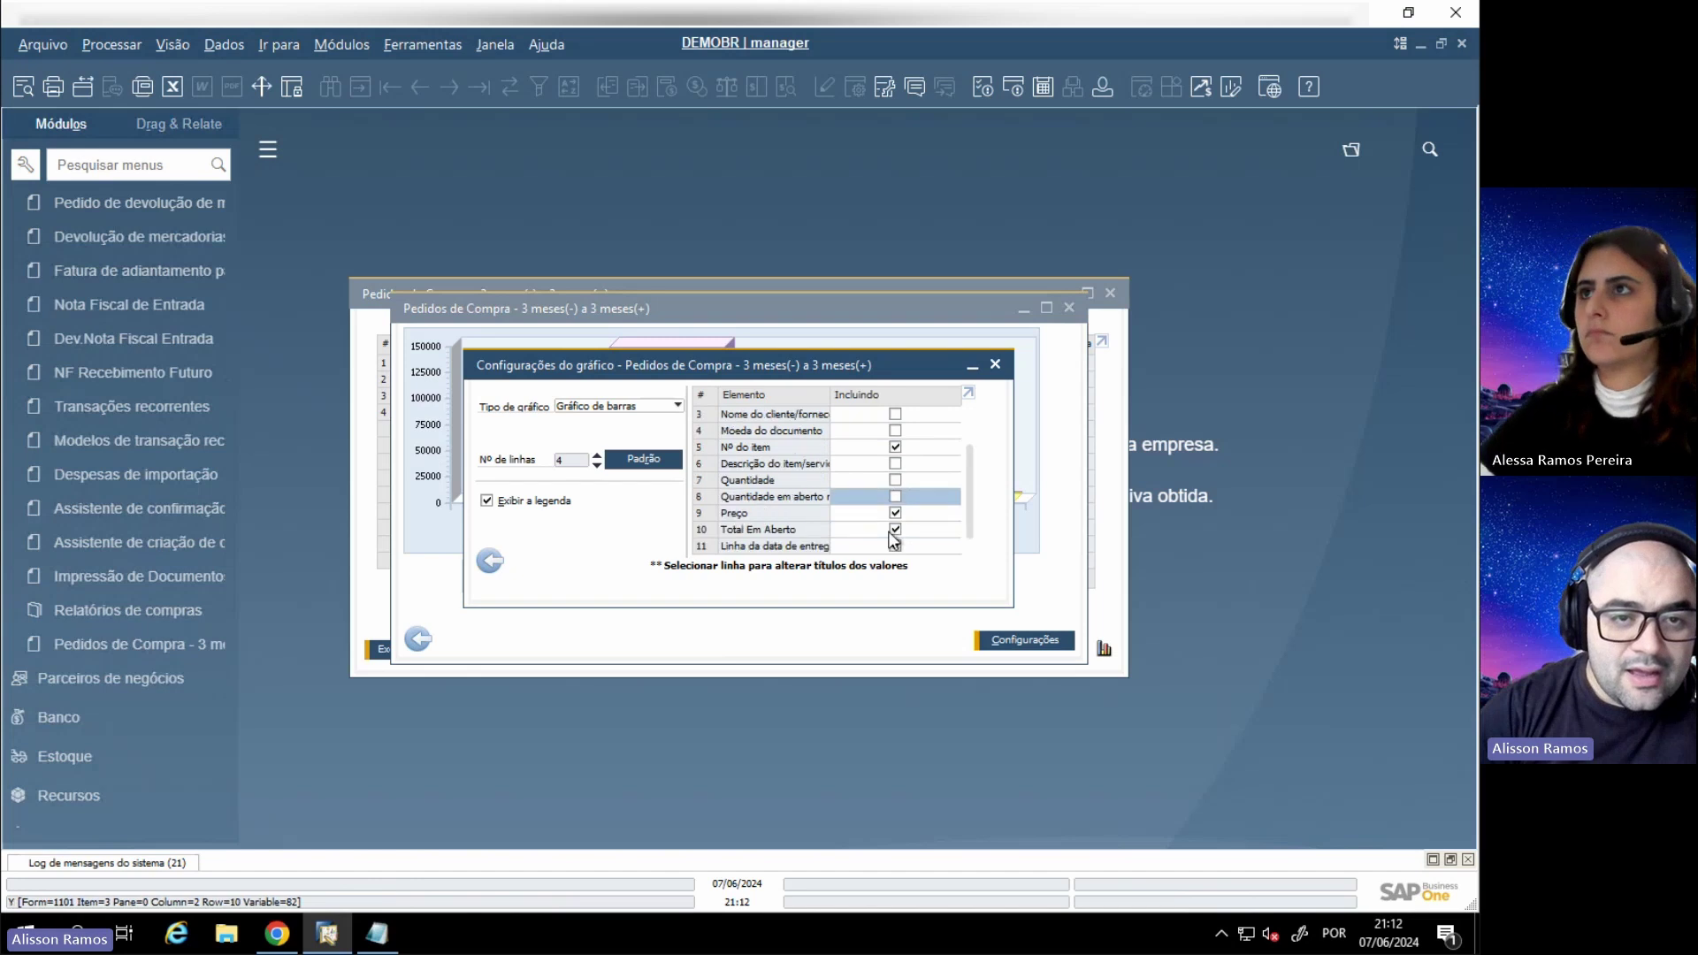
left_click(895, 513)
left_click(895, 529)
left_click(895, 546)
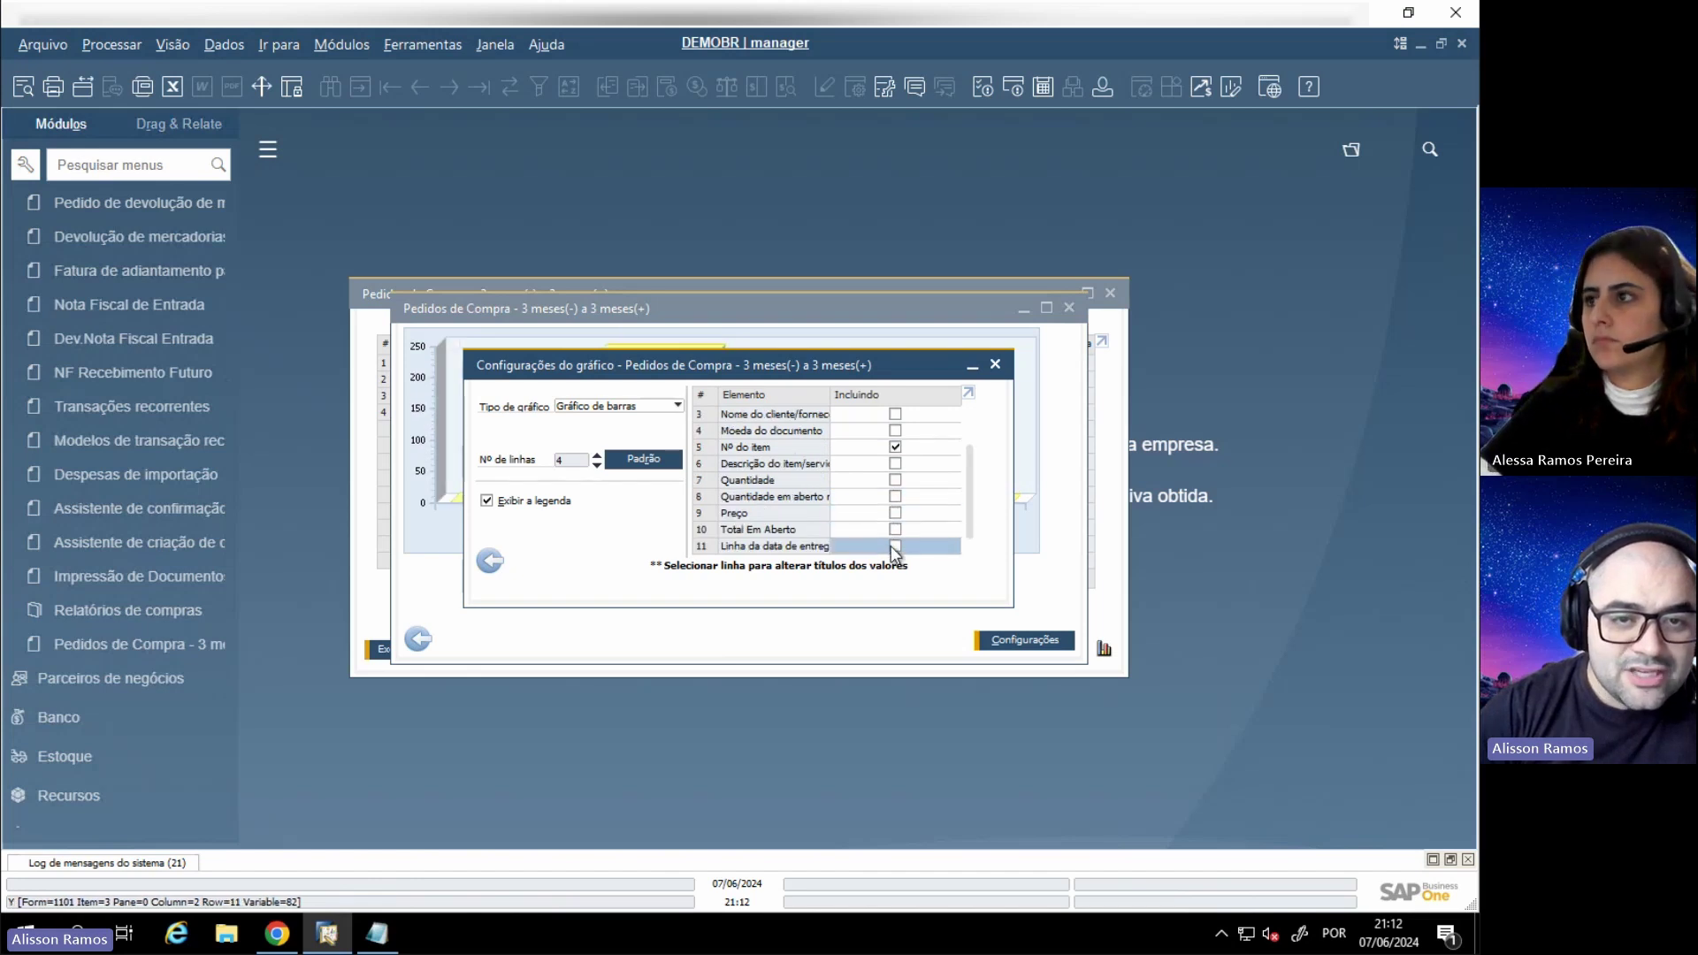
left_click(895, 529)
Exclude Nº do item from the chart, change the chart type to Gráfico de setores, and display it
left_click(676, 405)
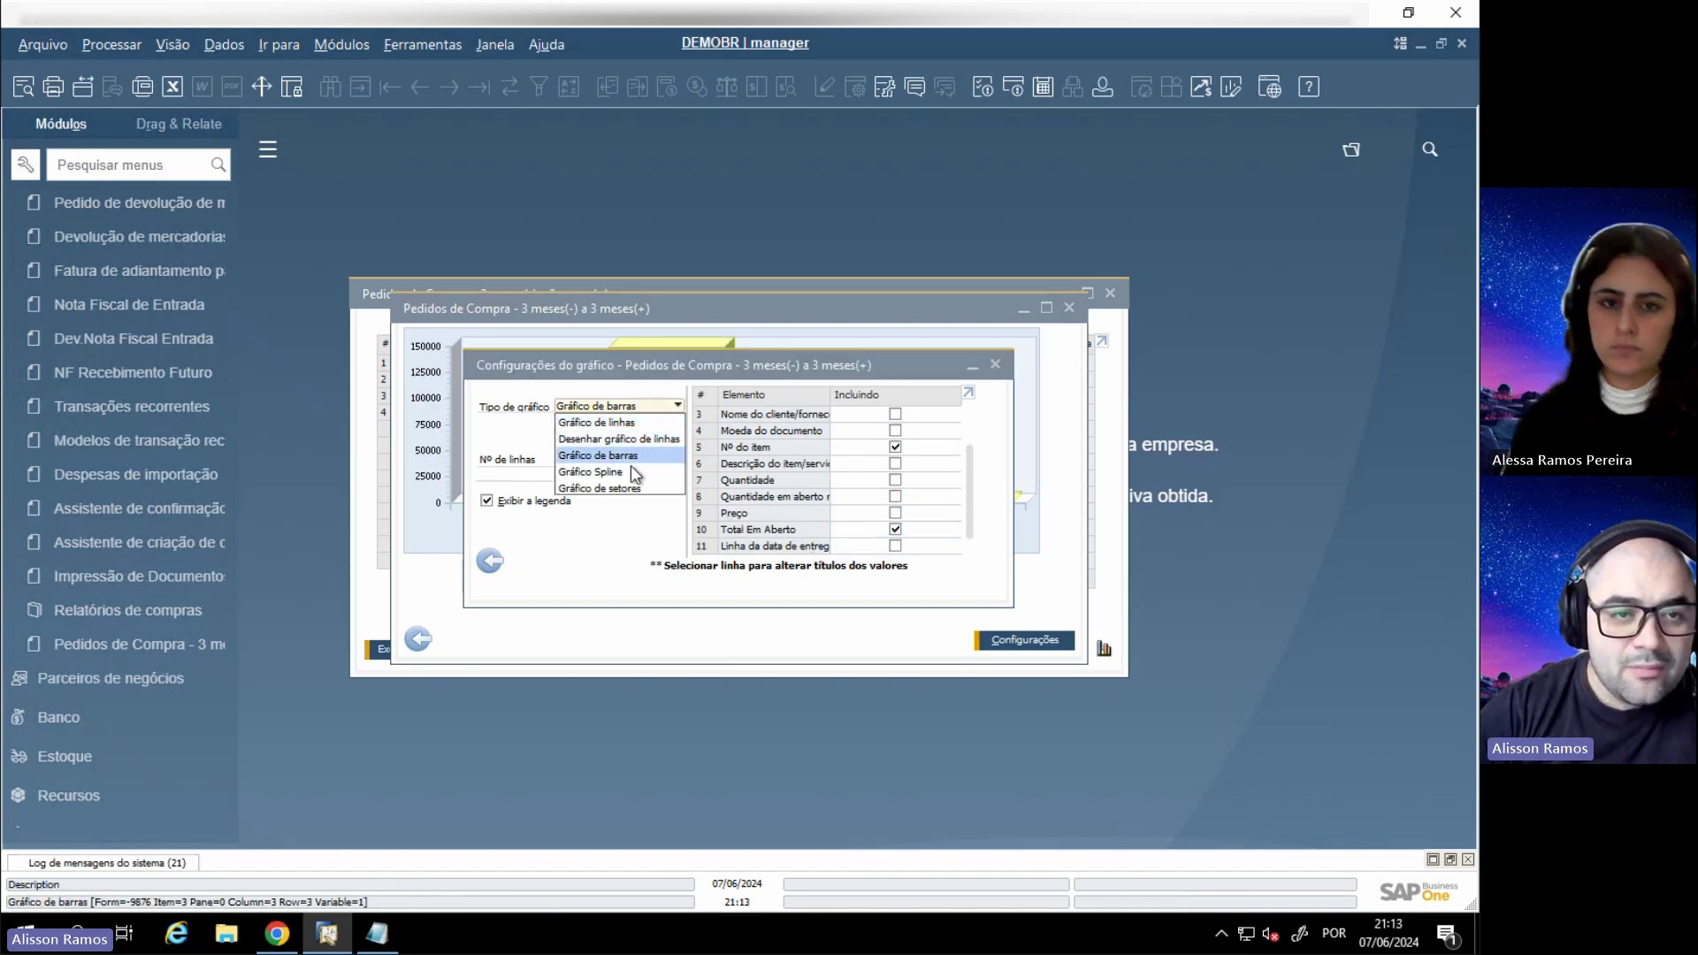
left_click(620, 488)
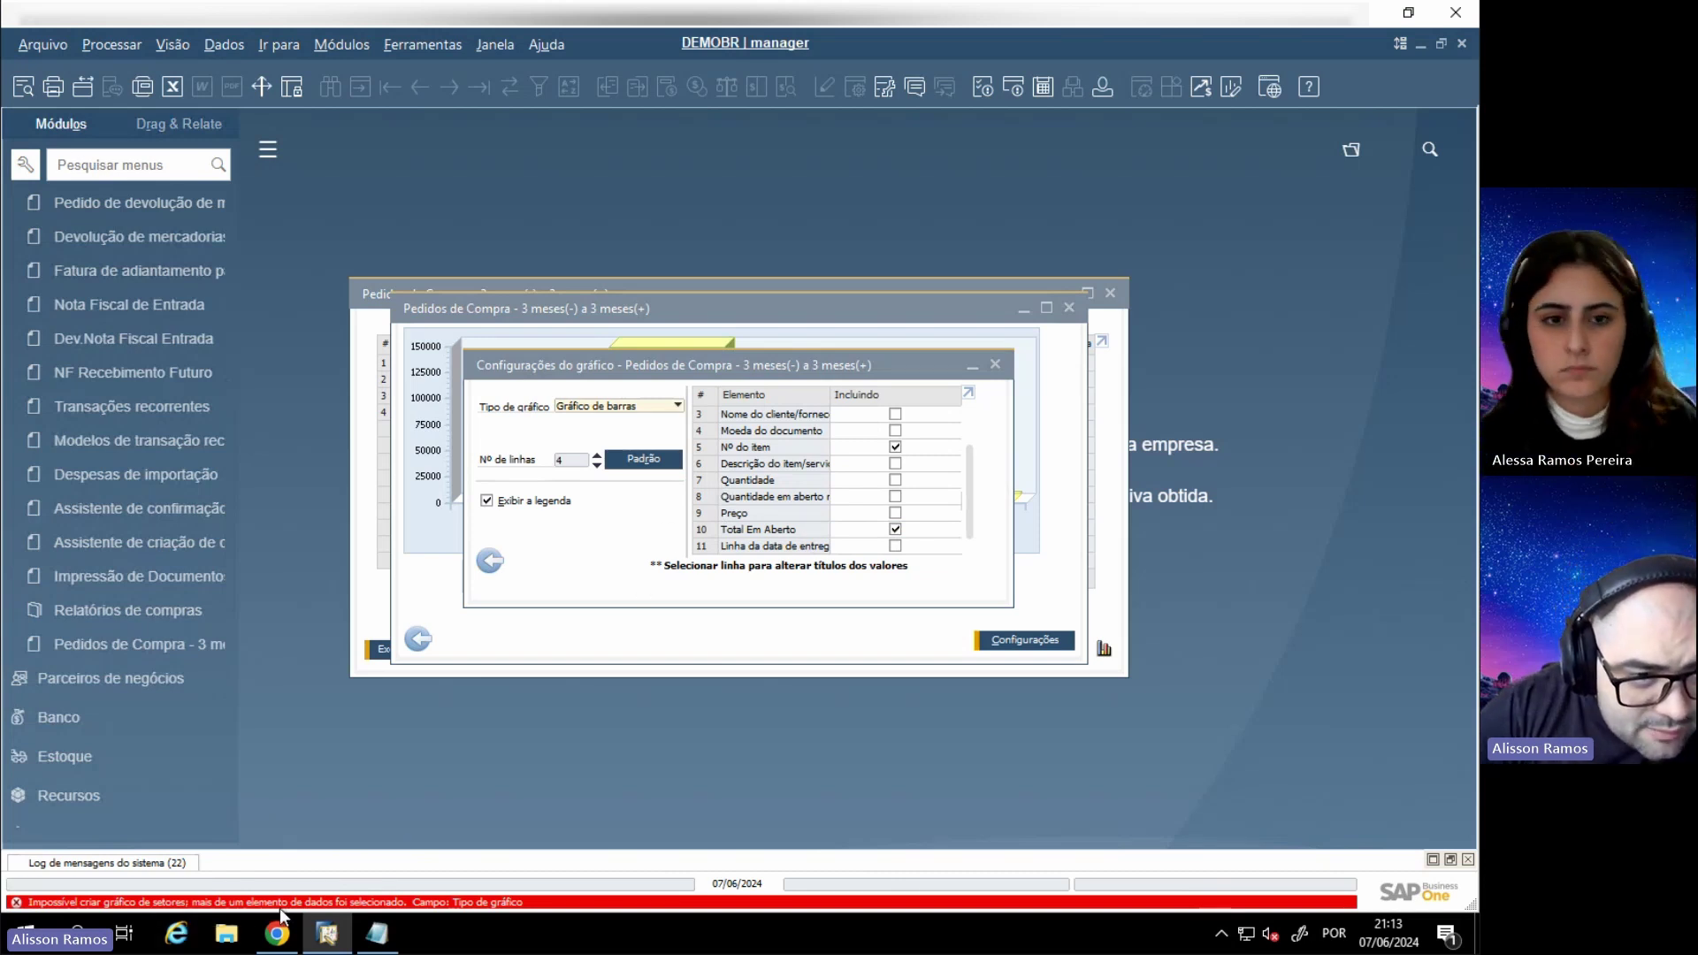
left_click(895, 447)
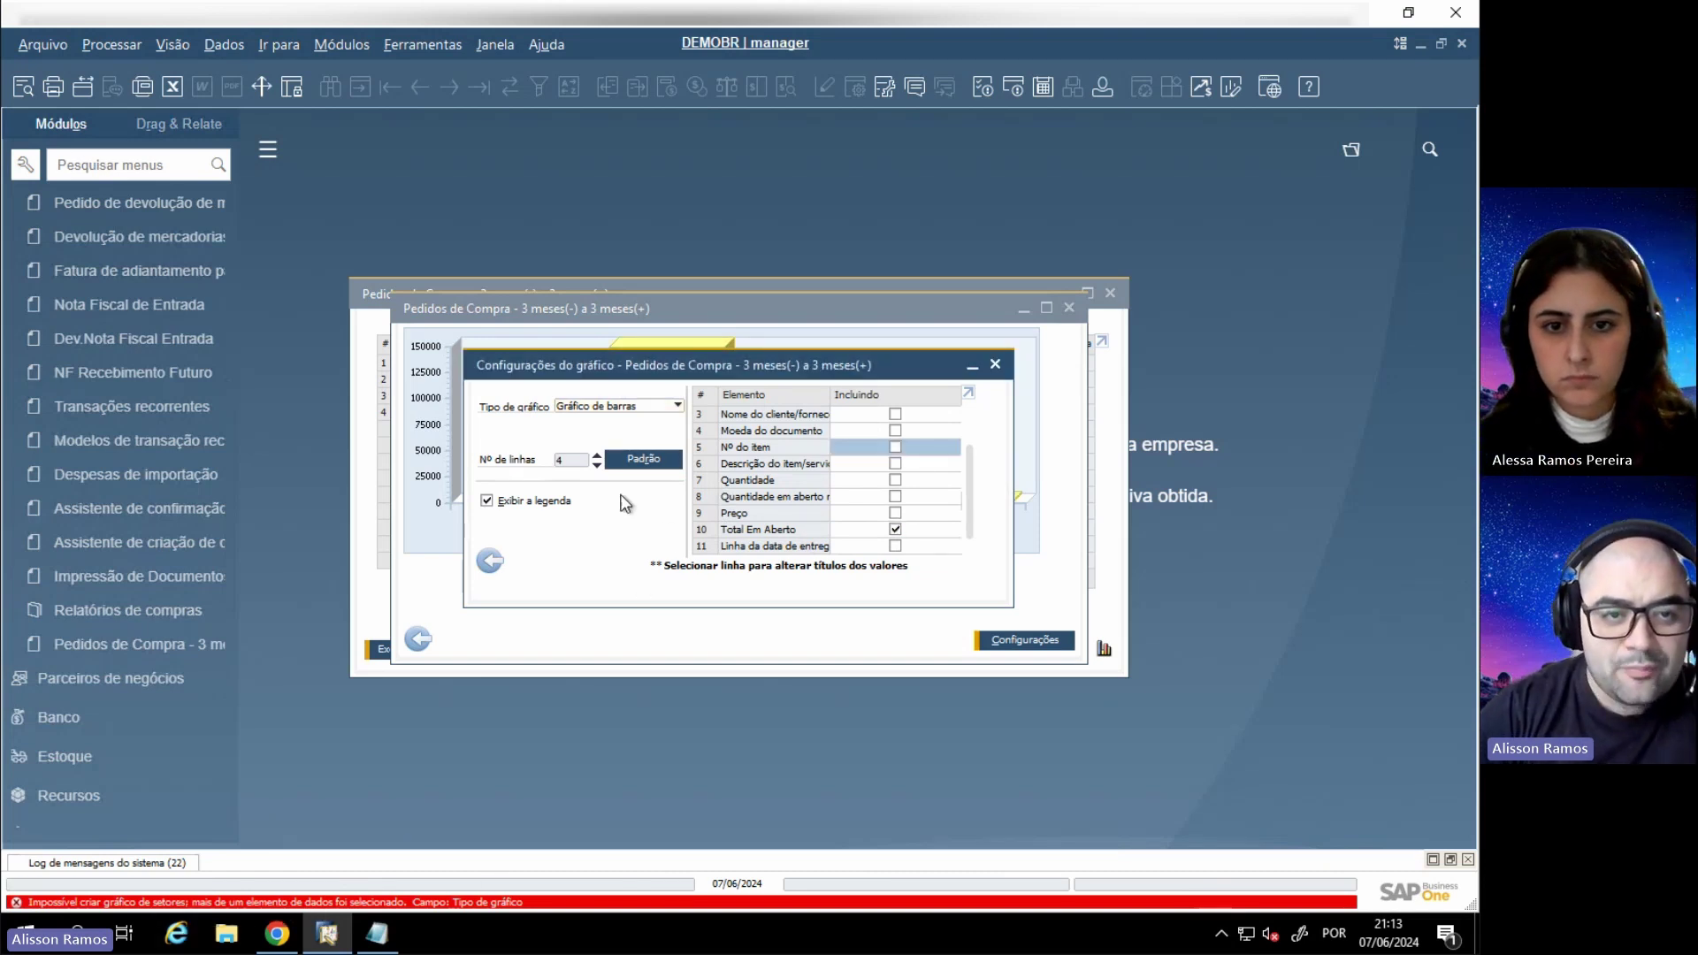
left_click(617, 407)
left_click(619, 488)
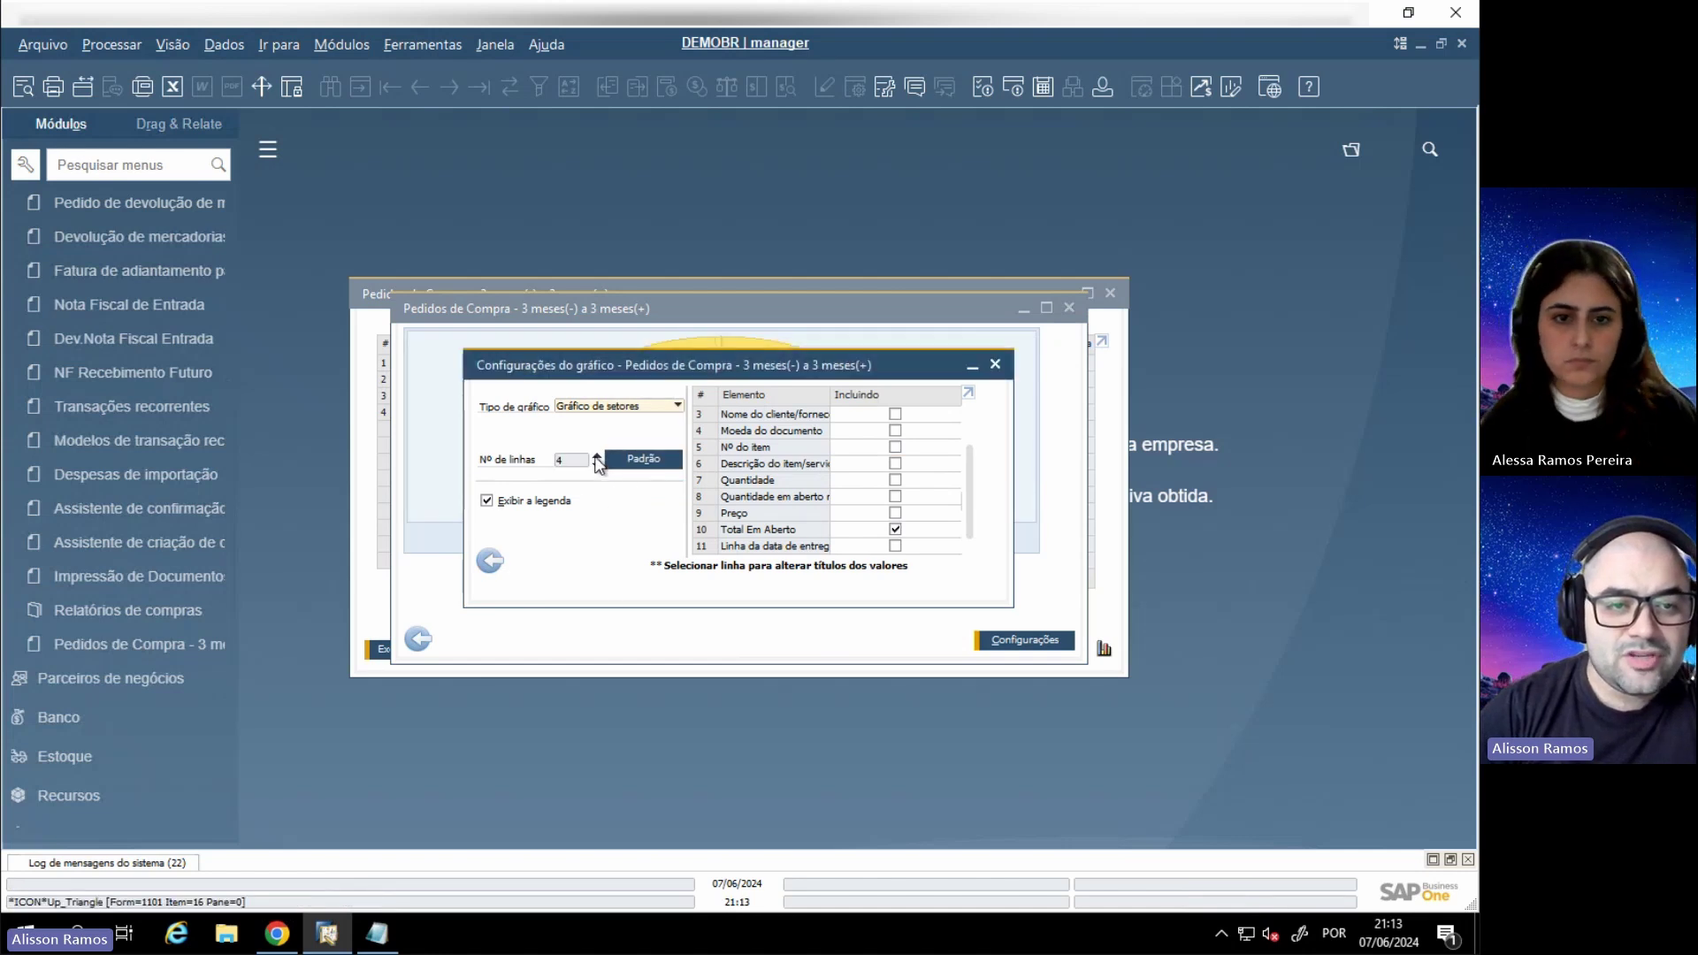
left_click(597, 456)
left_click(597, 456)
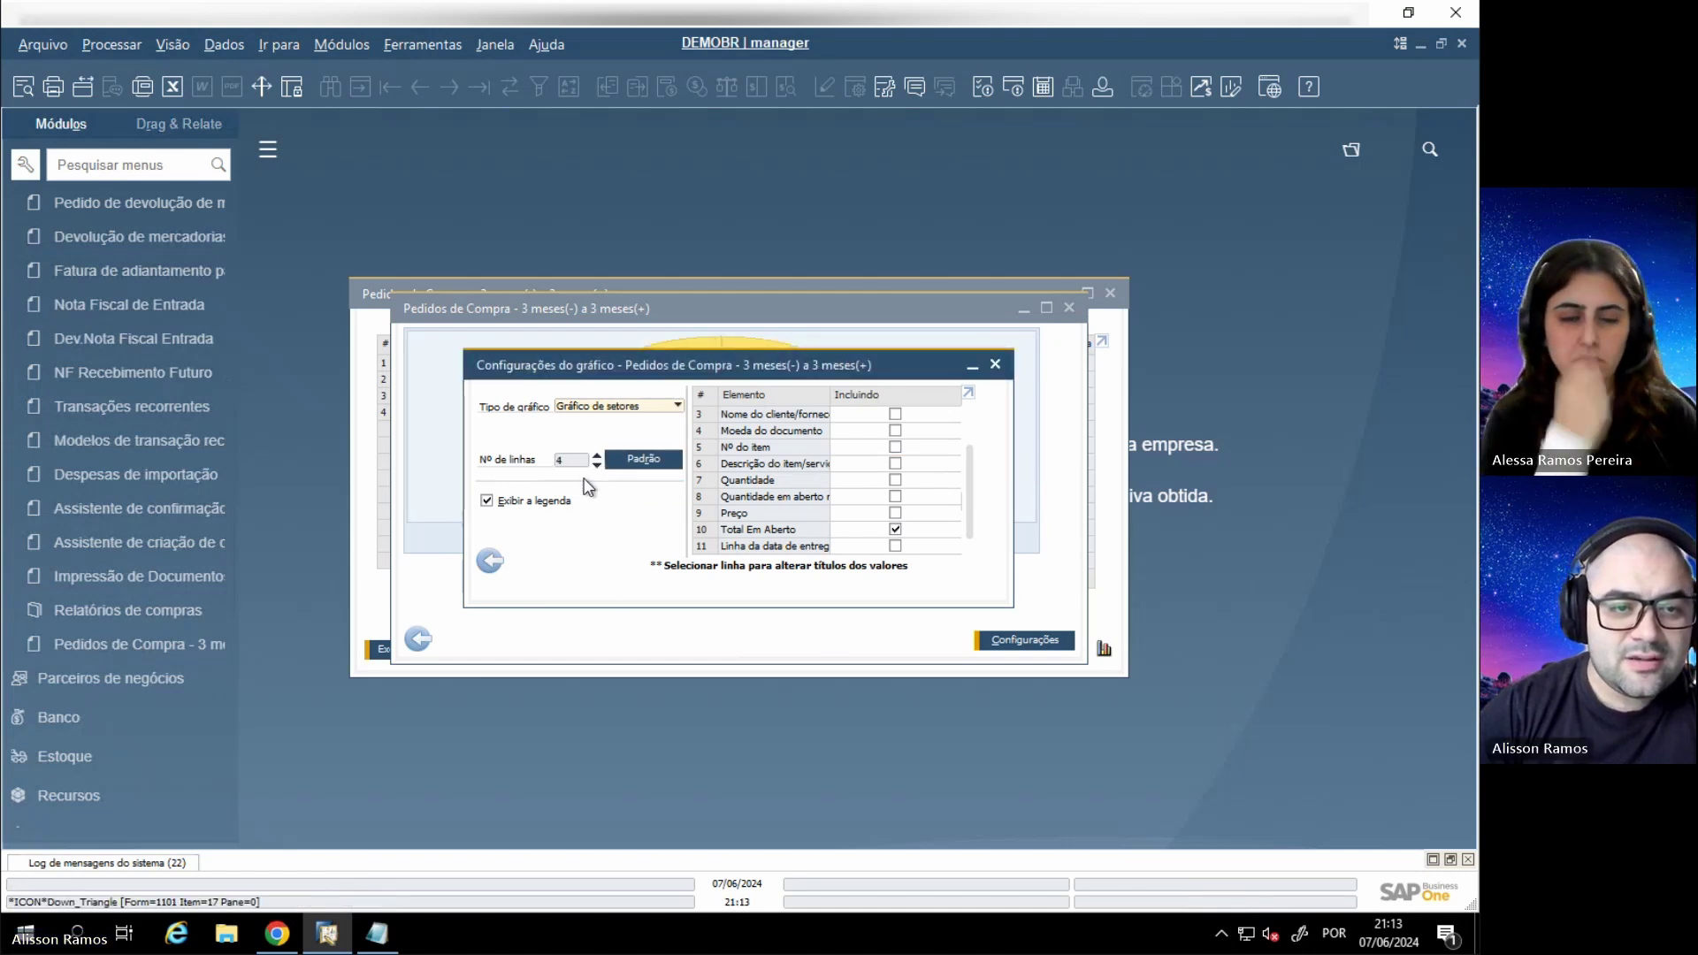
left_click(491, 563)
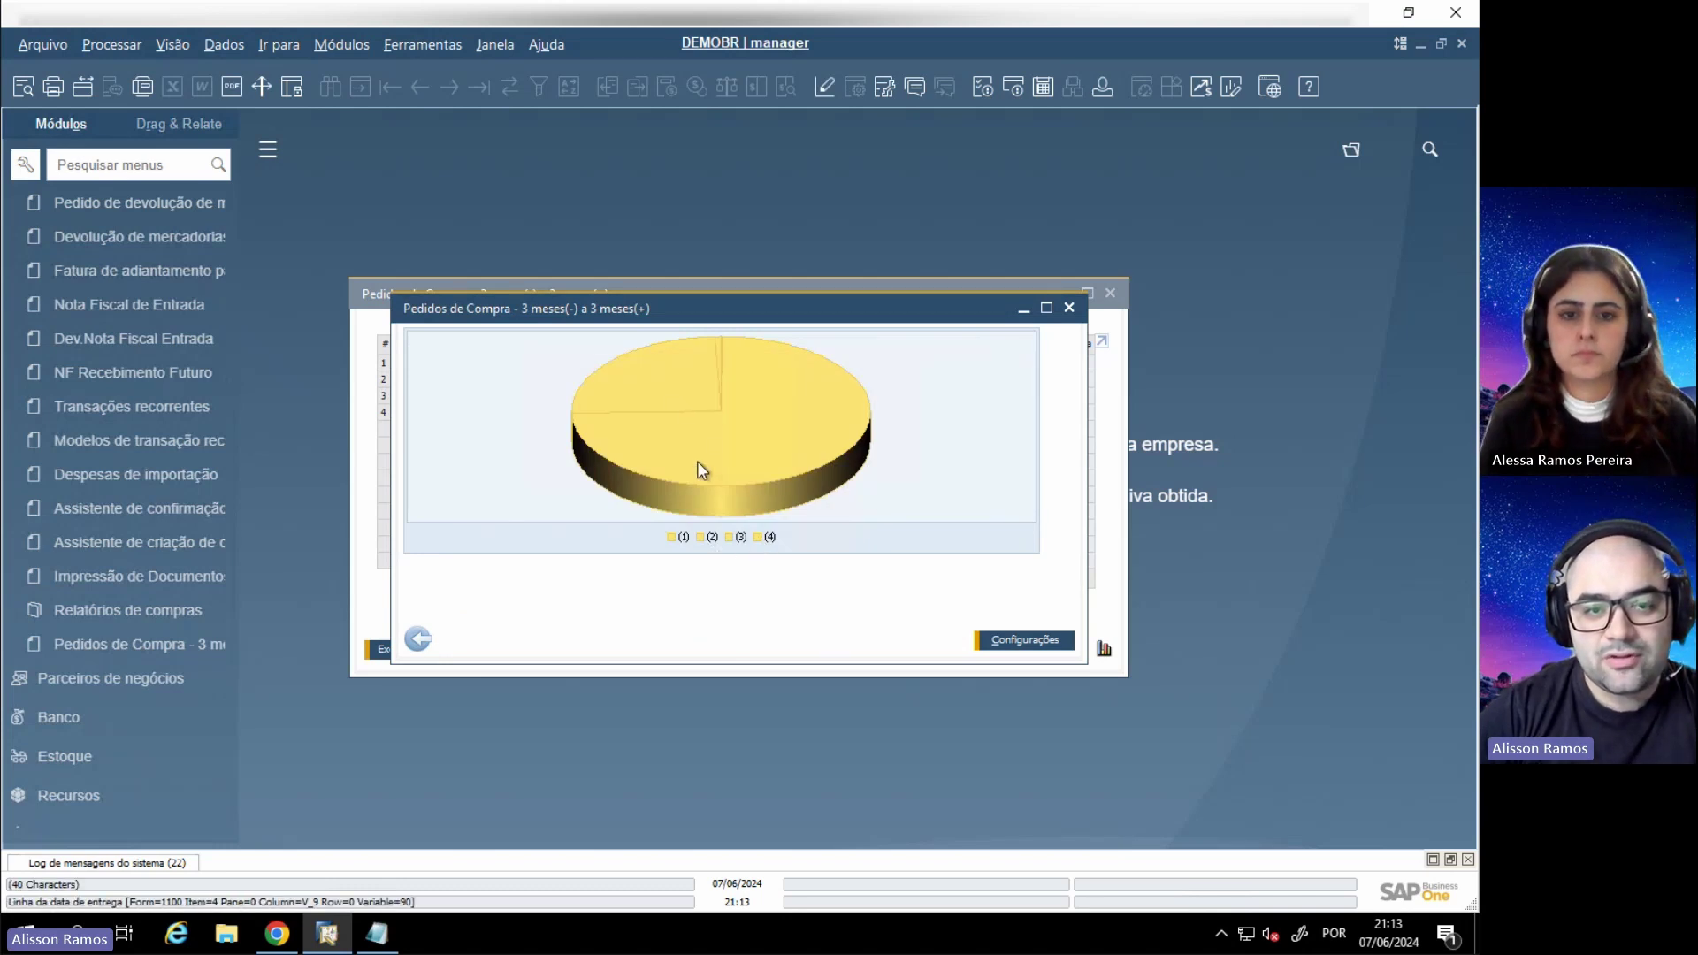
Reduce the pie chart's number of lines to 3 and display it again
left_click(1022, 640)
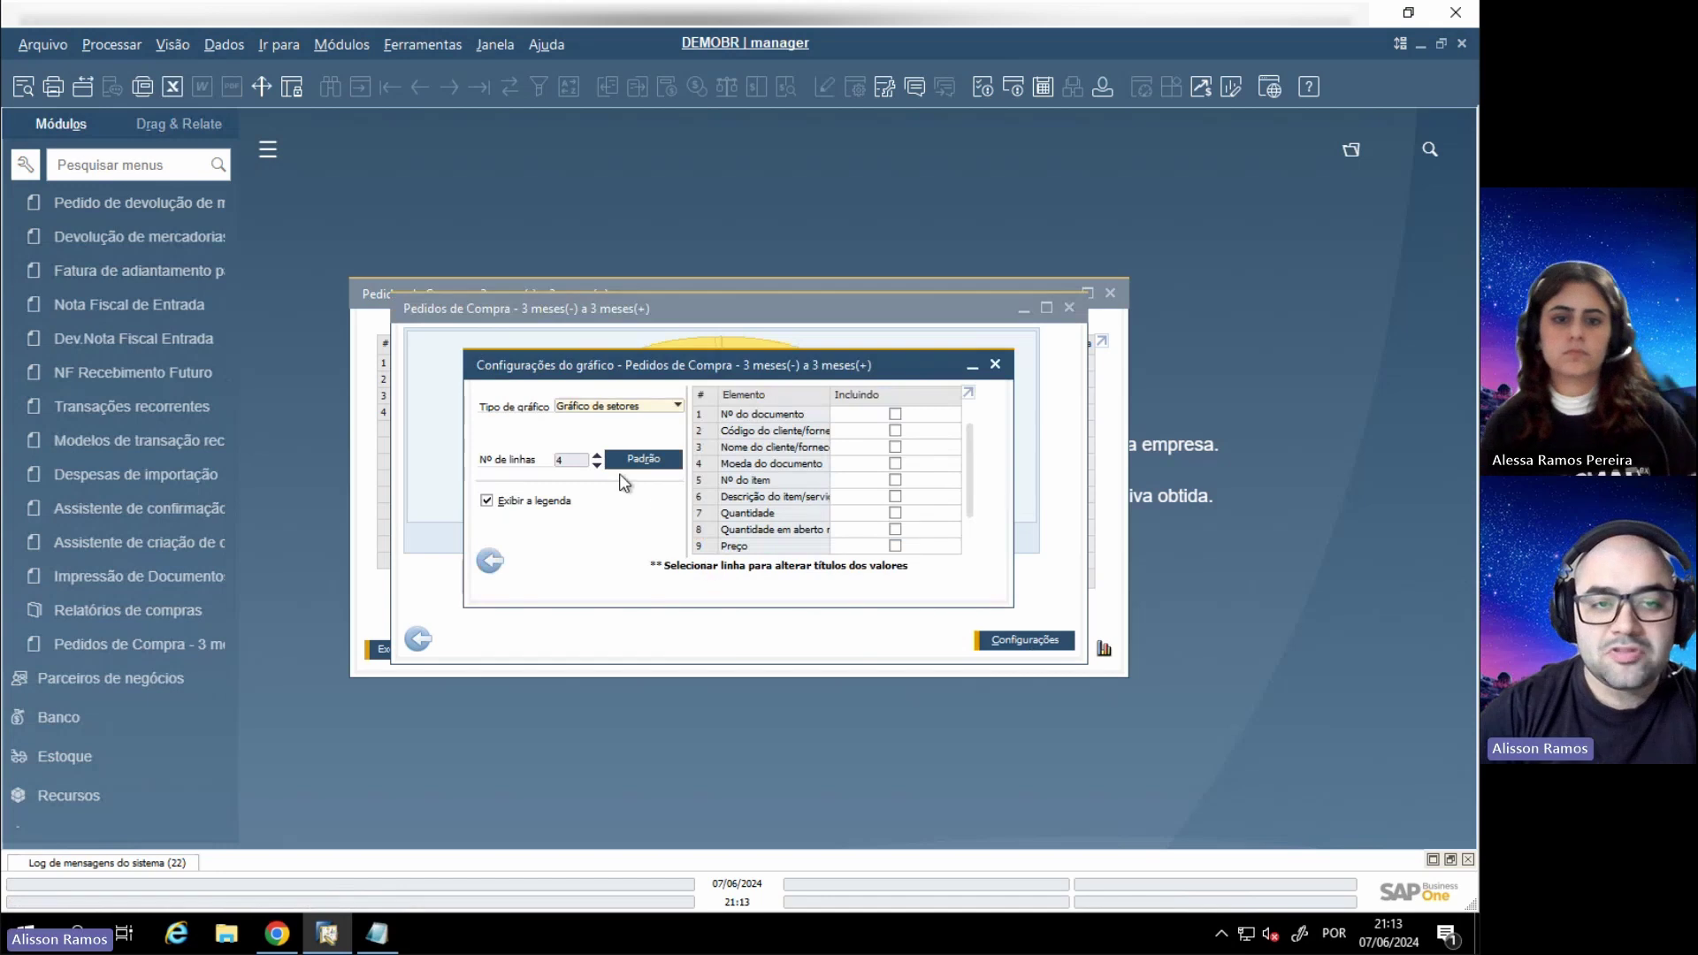
left_click(597, 465)
left_click(490, 560)
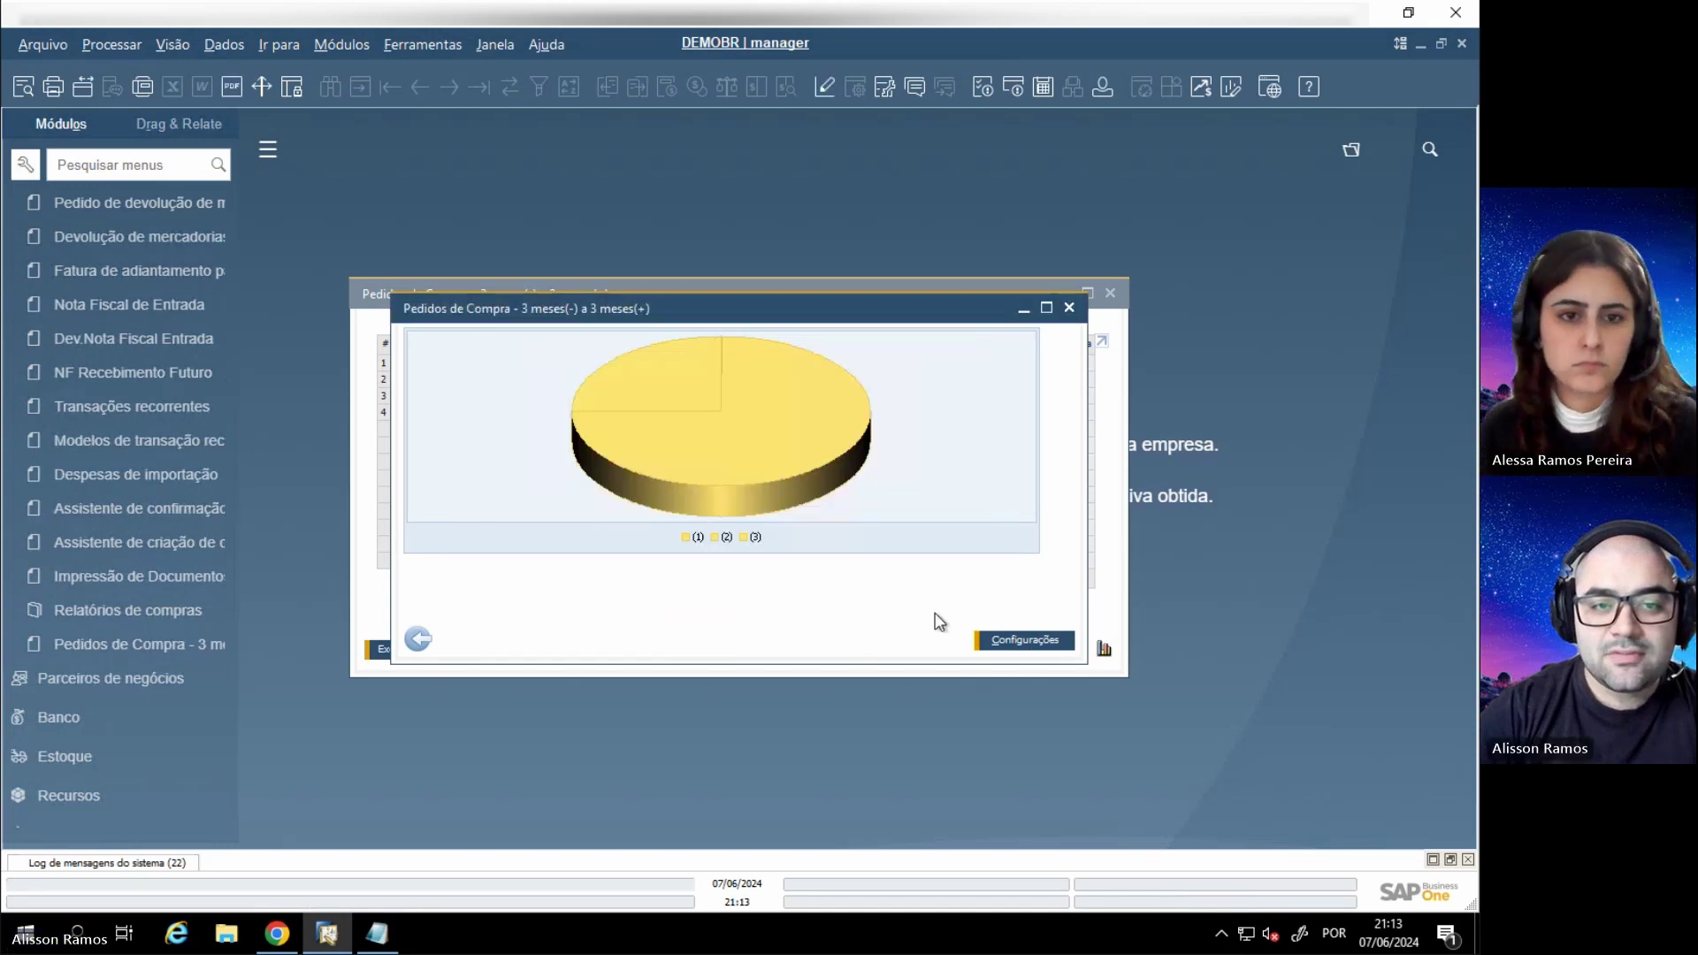
Change the chart type to Desenhar gráfico de linhas, display the line chart, and close the chart window
left_click(1021, 640)
left_click(619, 405)
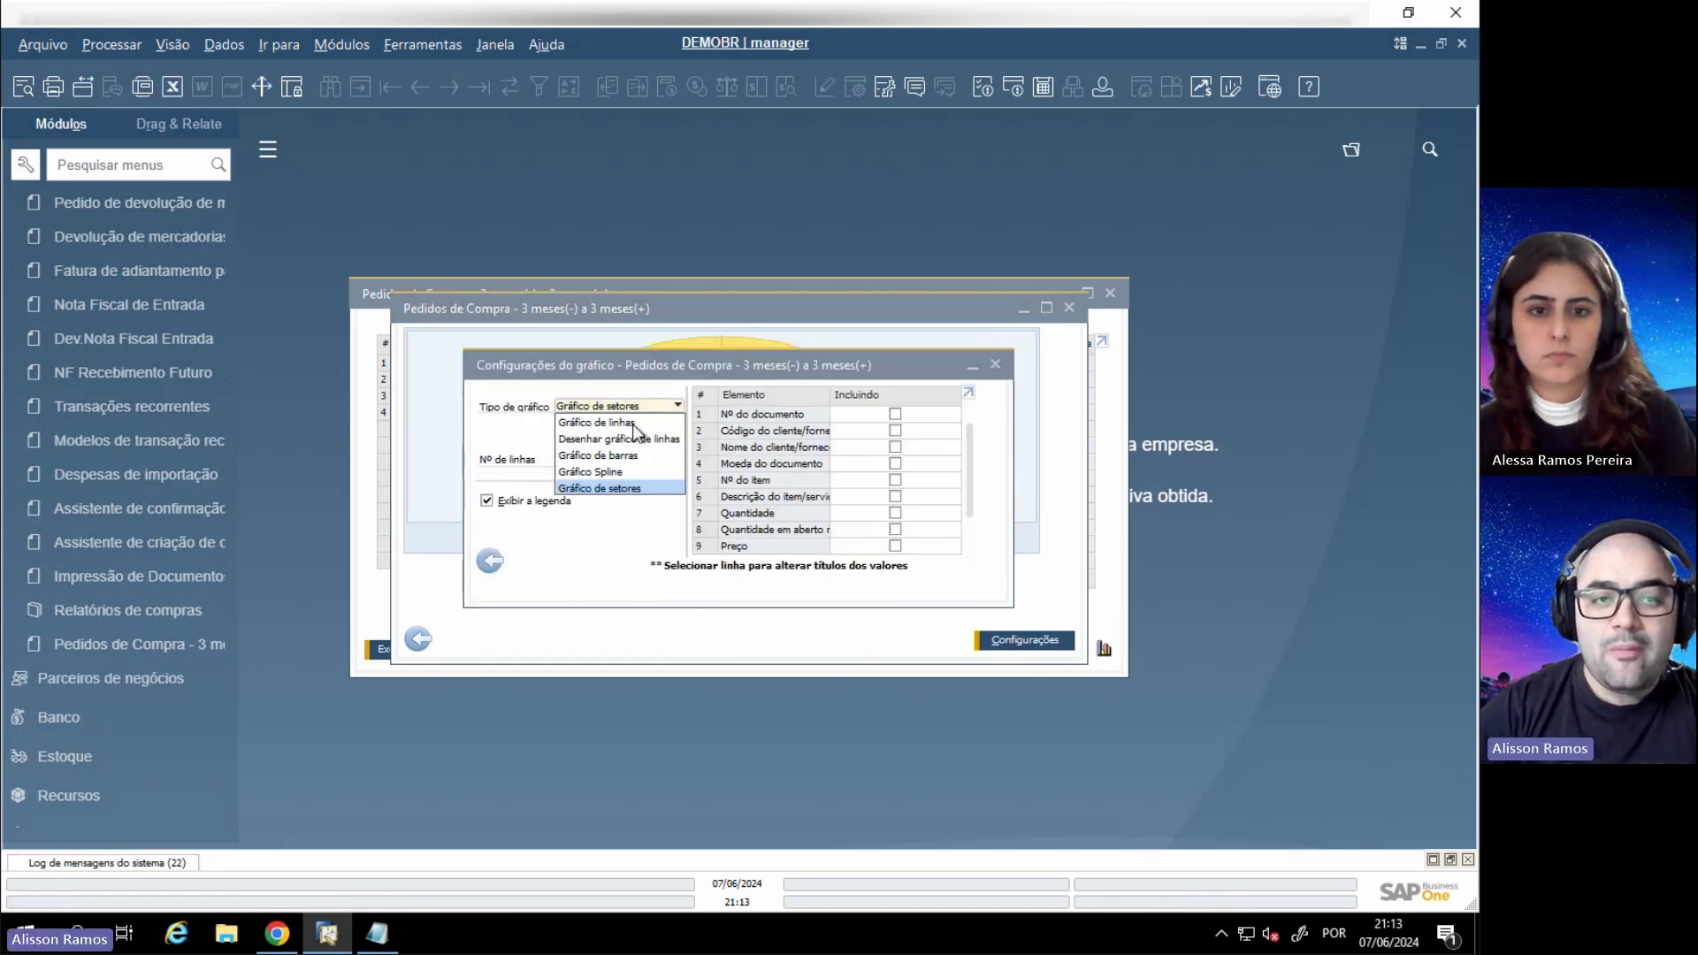
left_click(583, 490)
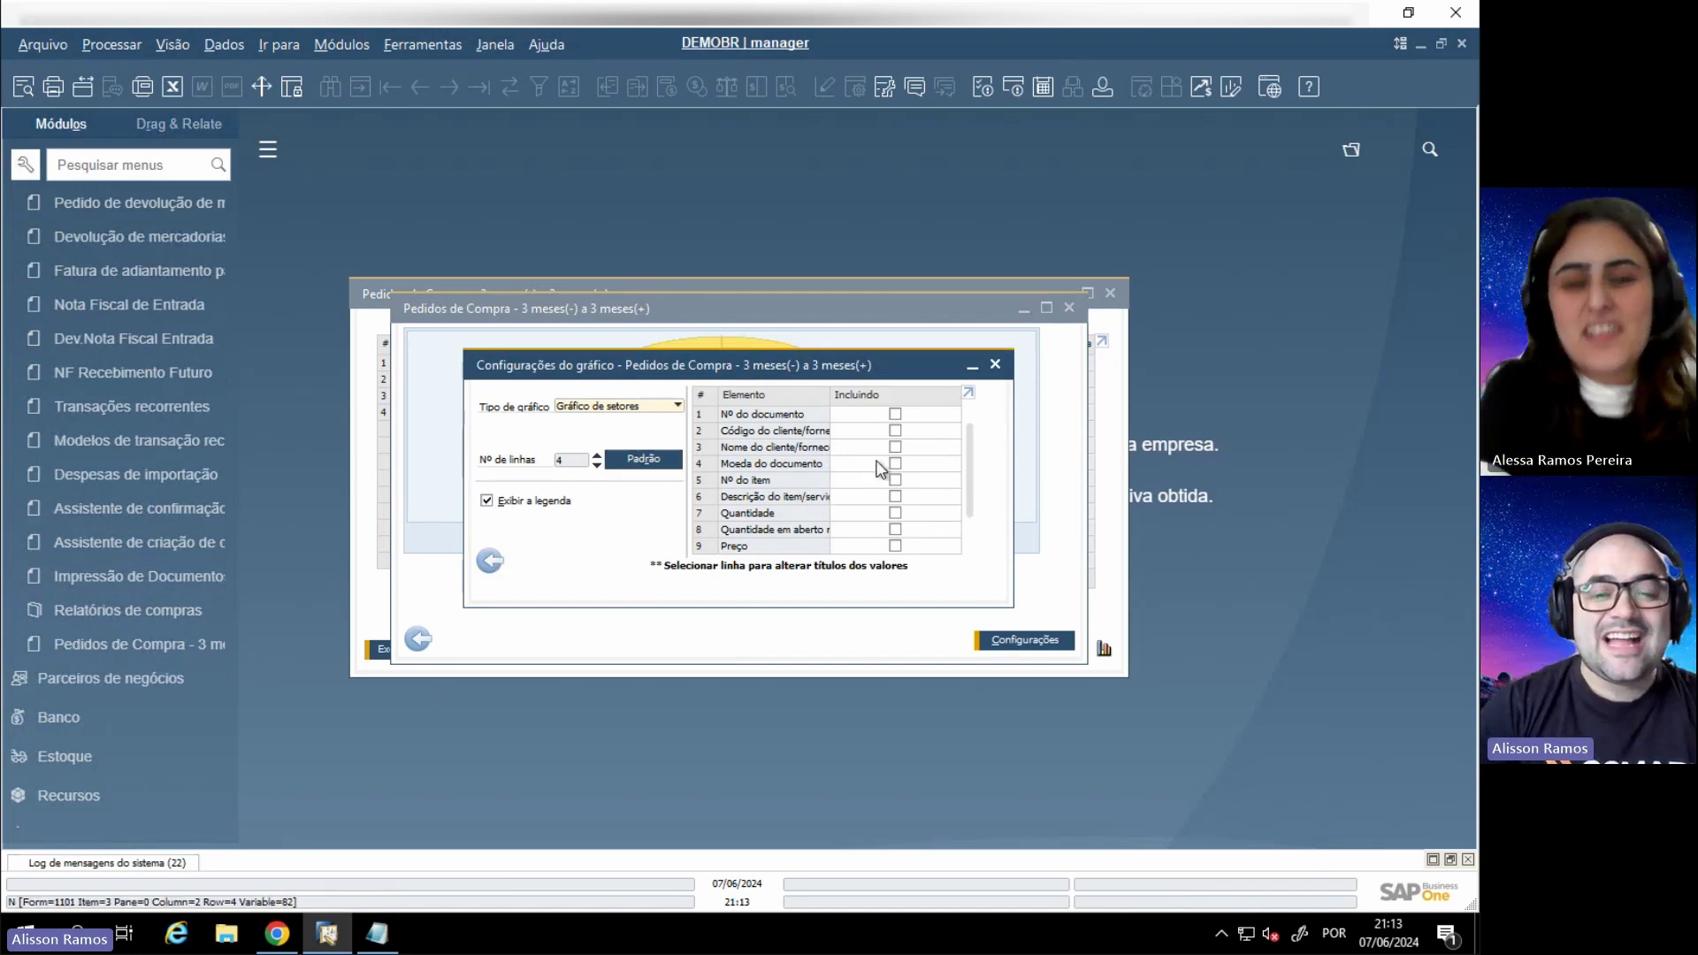
left_click(650, 406)
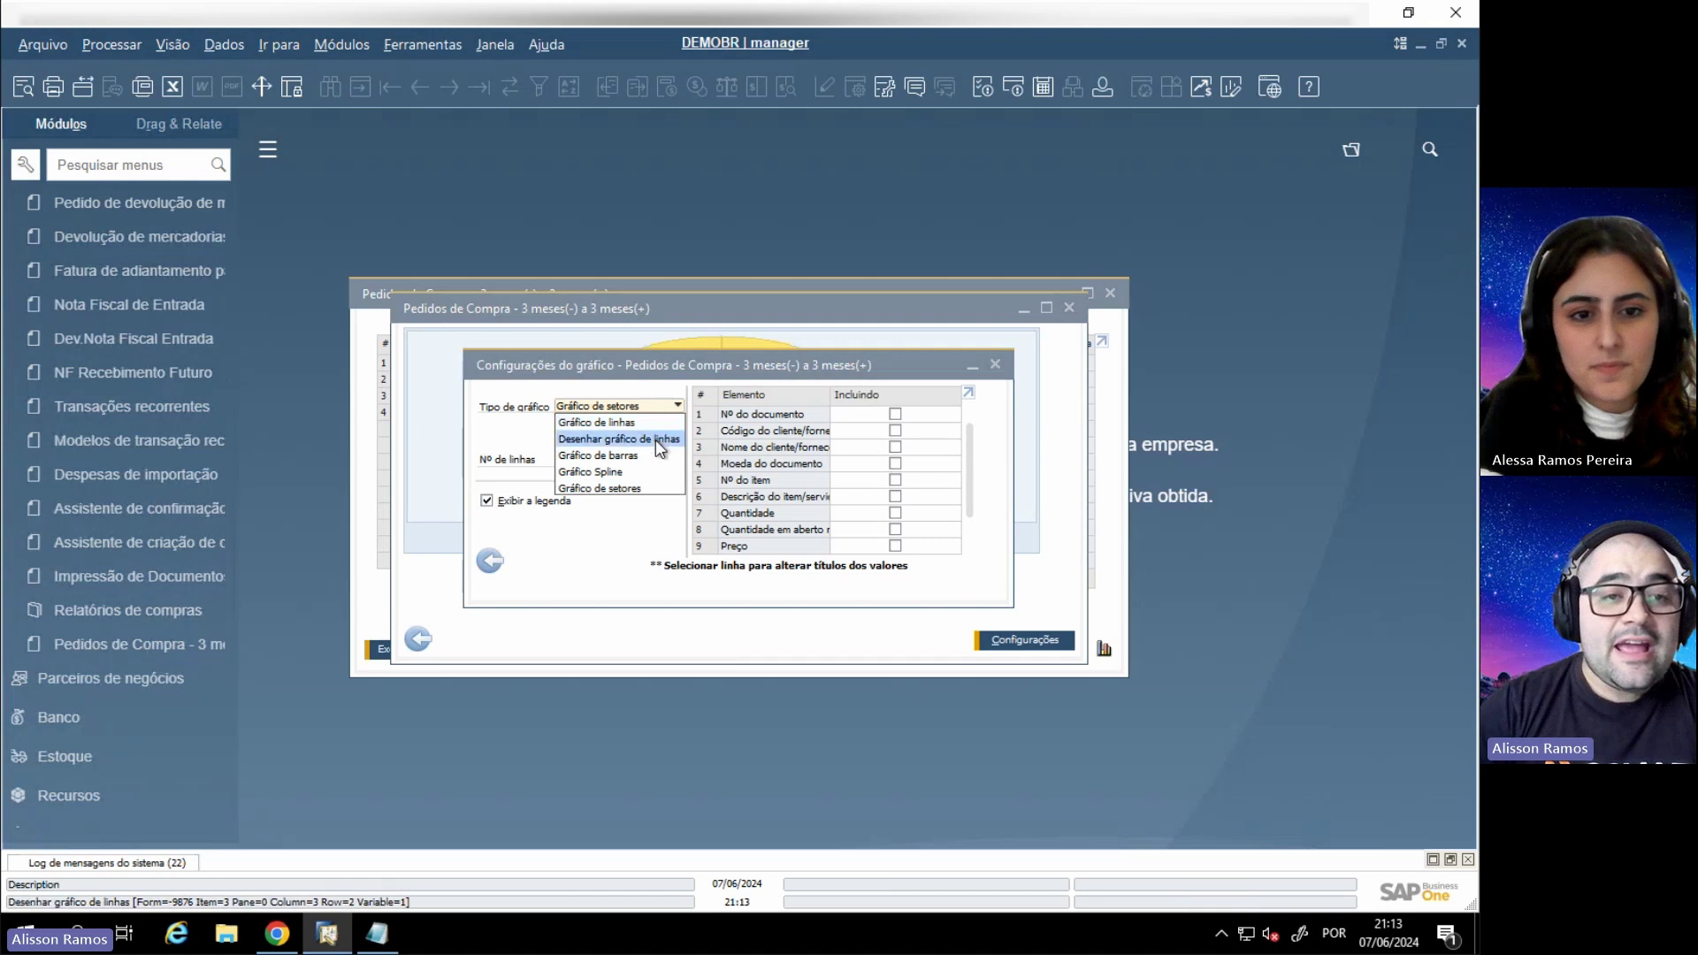
left_click(655, 438)
left_click(491, 563)
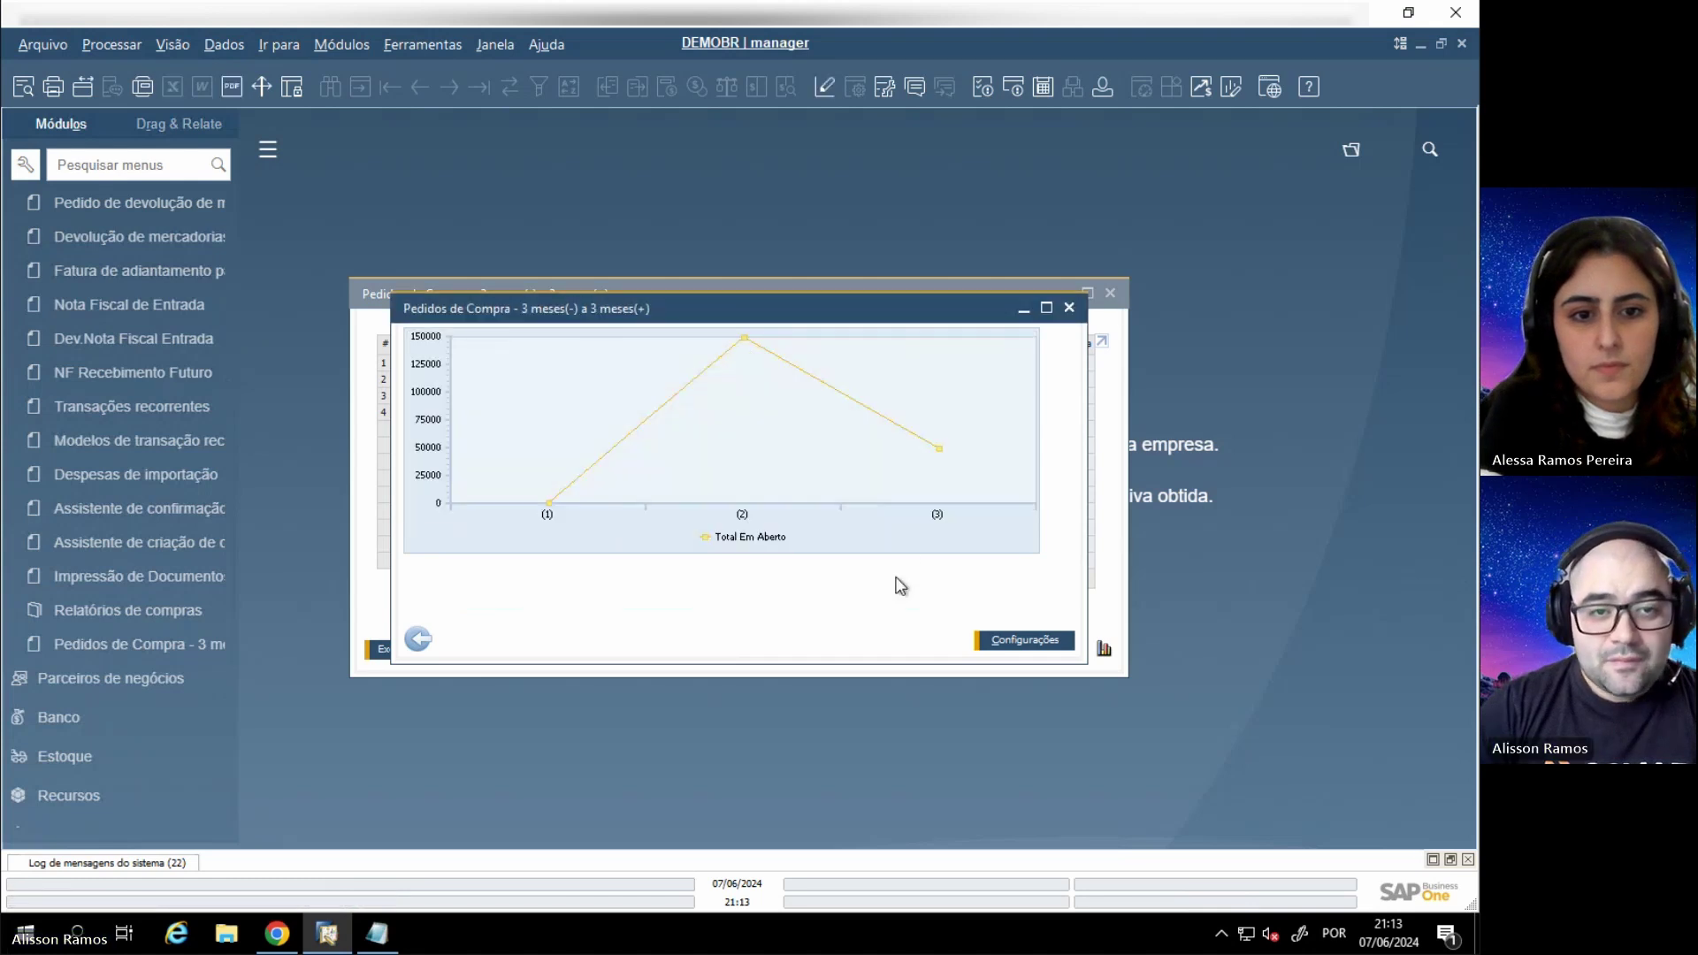
left_click(1069, 308)
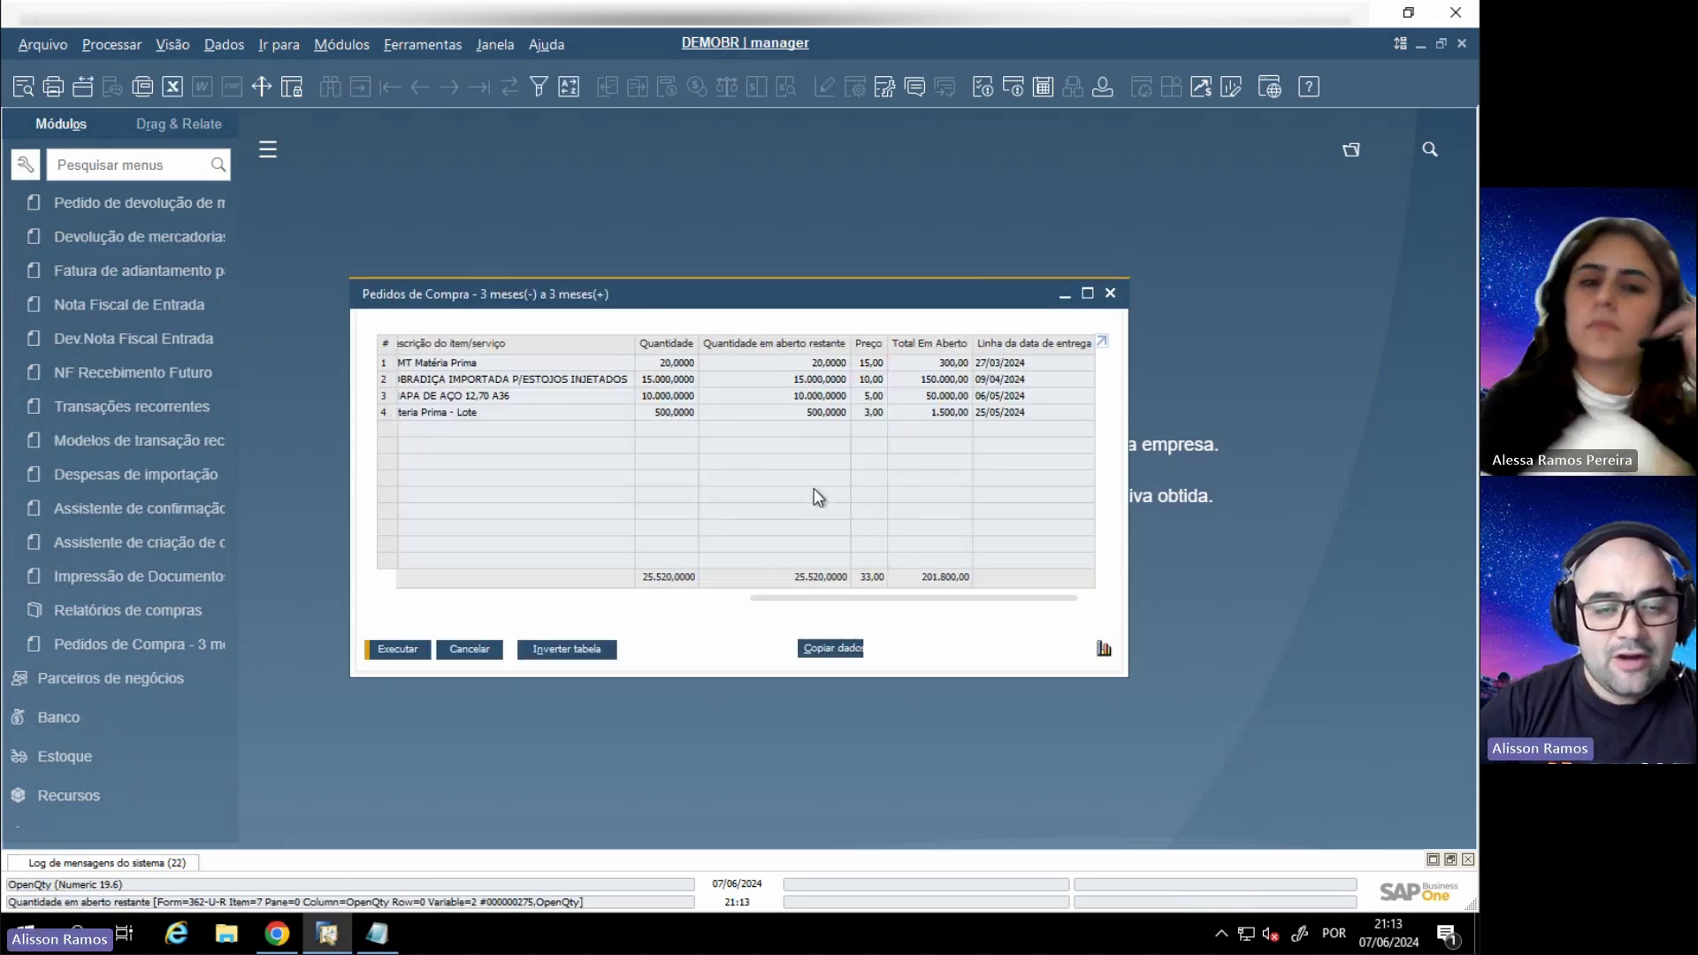
Widen the query results window to show the columns from Nº do documento to Descrição do item/serviço, and close it after viewing
left_click_drag(766, 597, 374, 596)
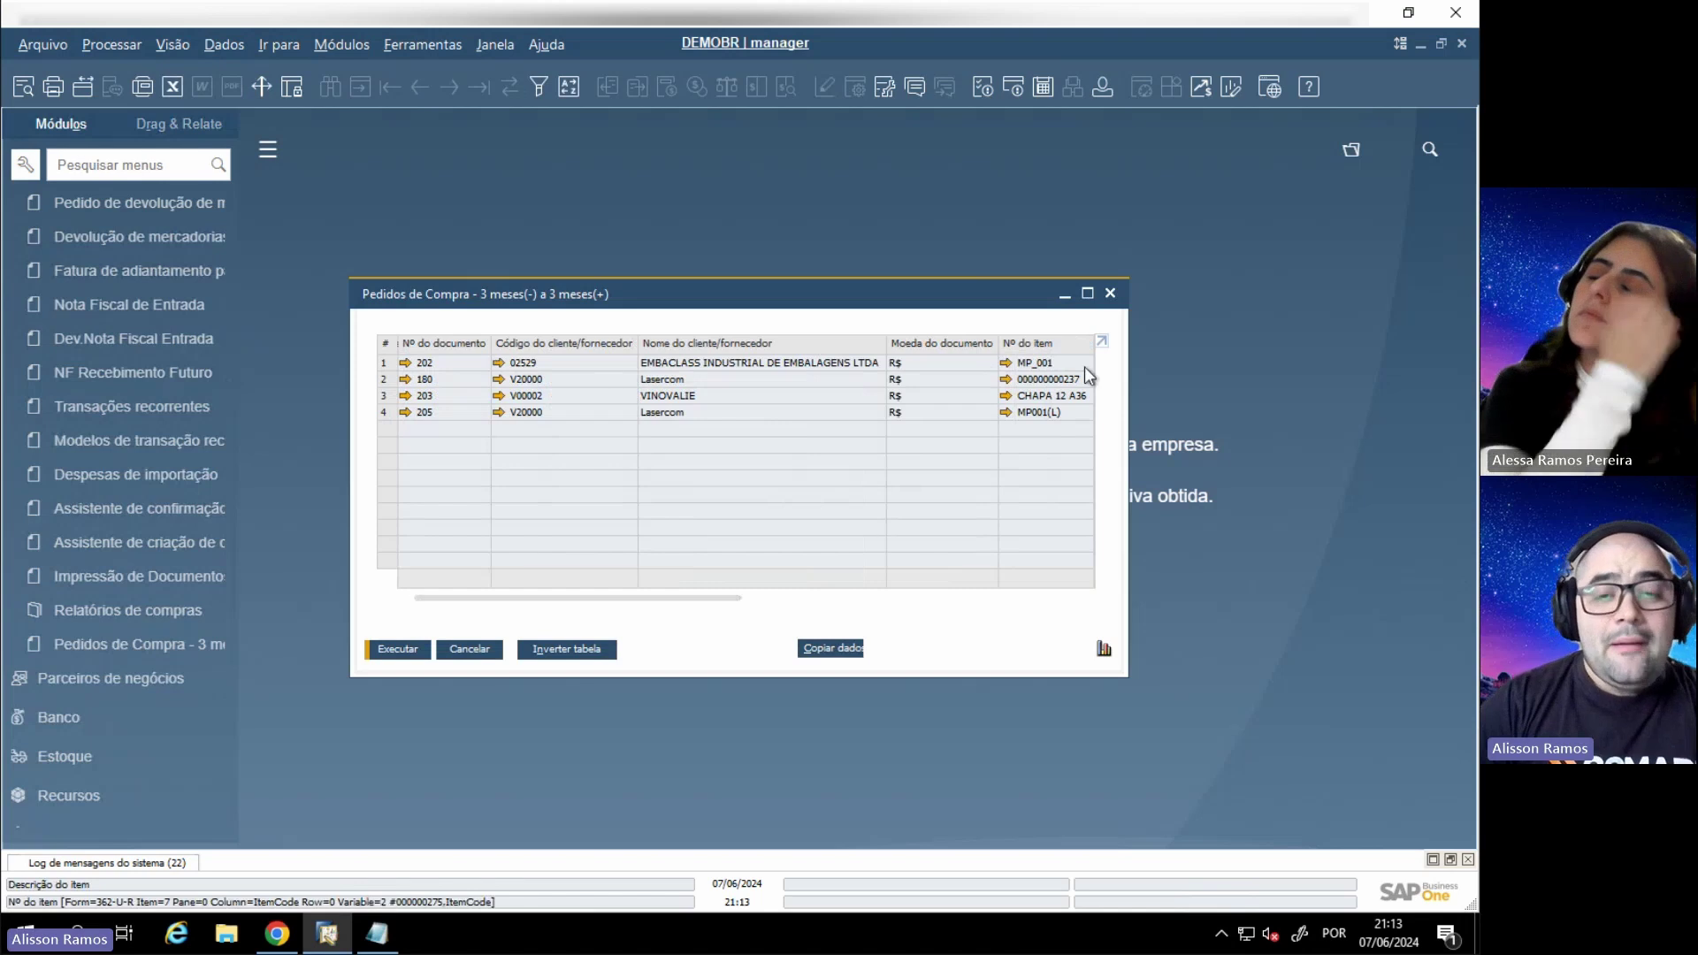
left_click_drag(1121, 380, 1400, 379)
left_click_drag(921, 295, 895, 363)
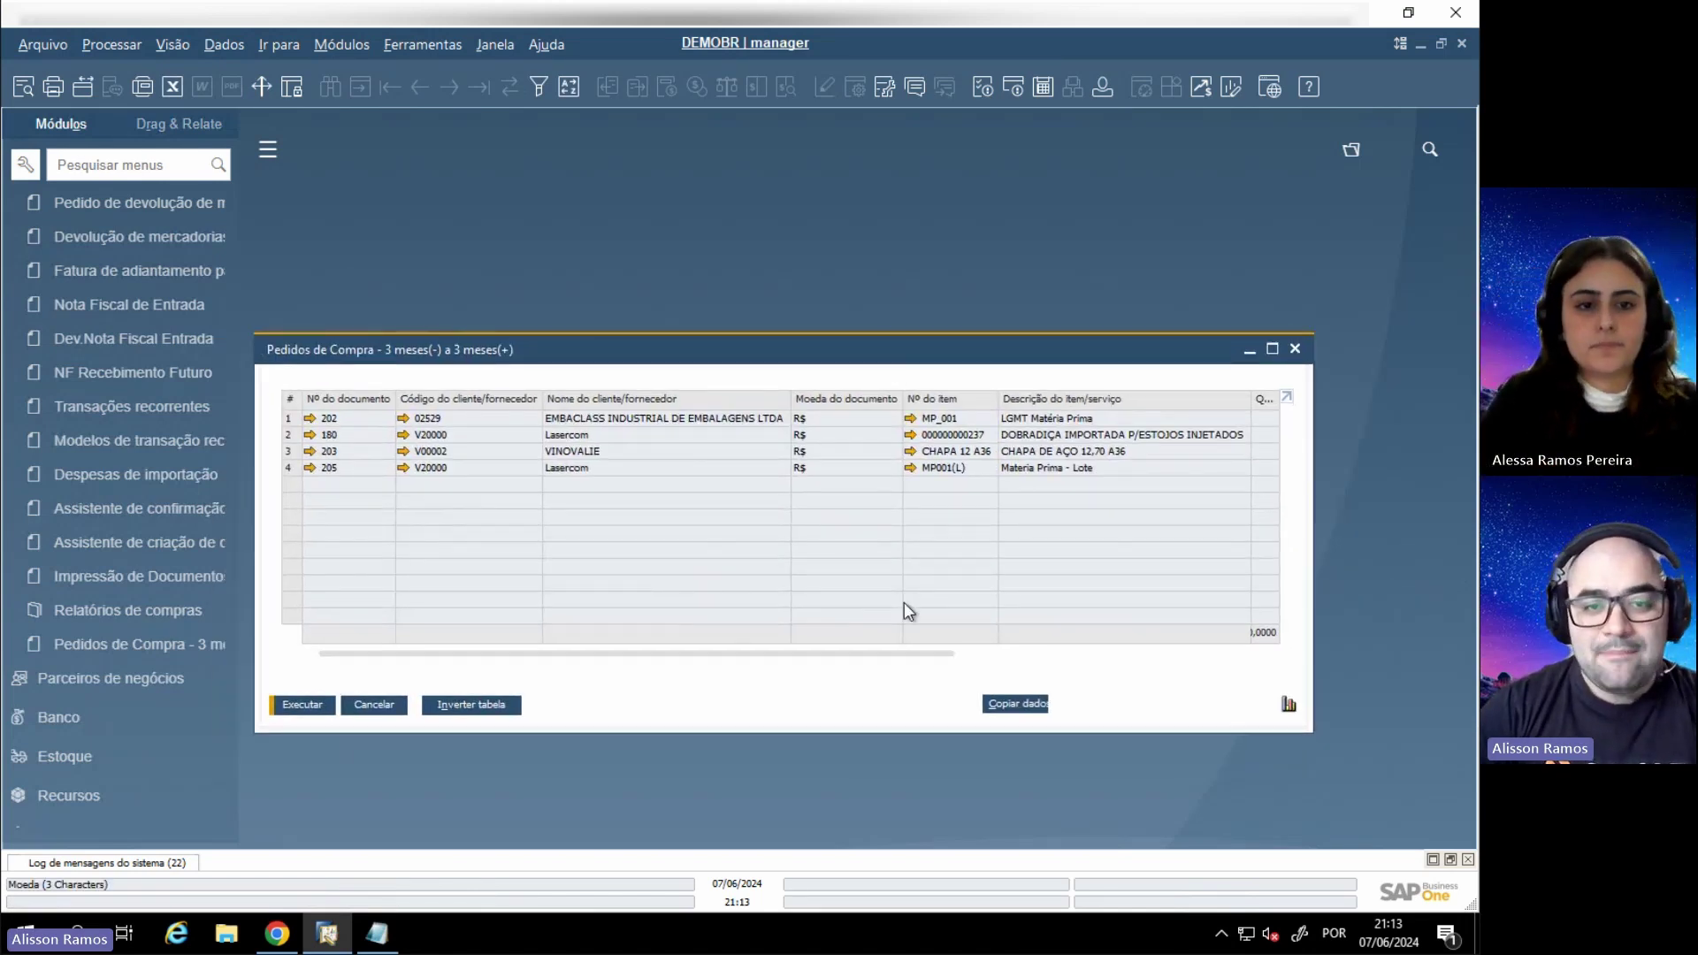
left_click_drag(856, 654, 675, 646)
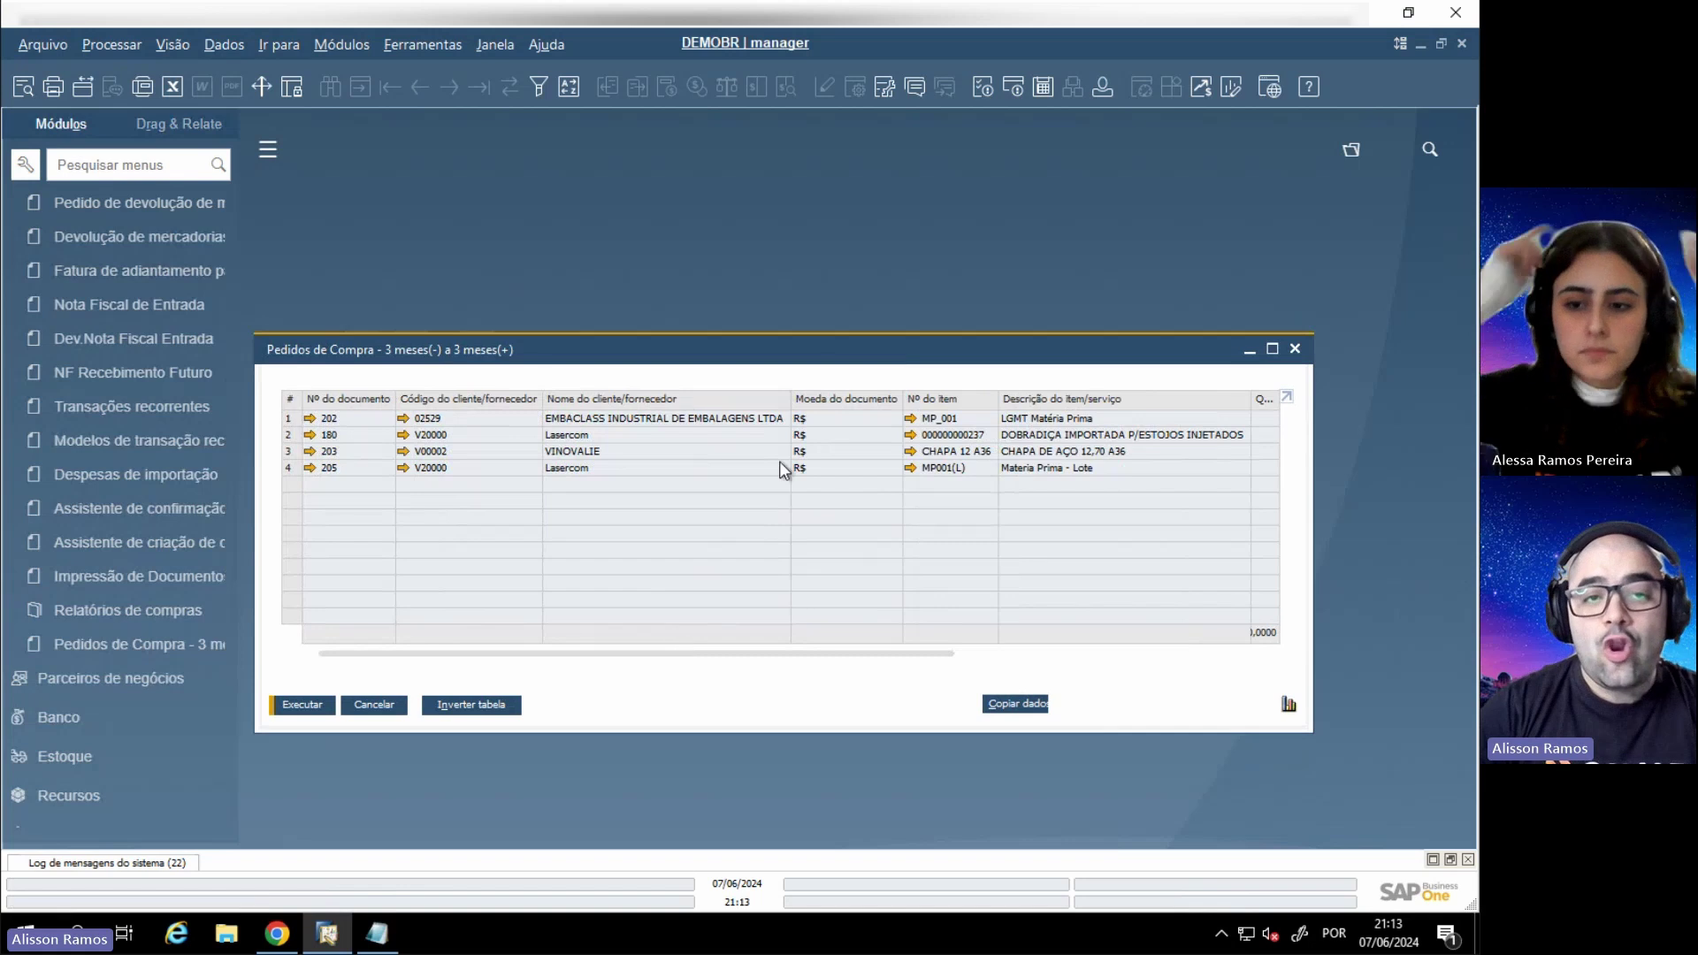
left_click_drag(955, 352, 999, 504)
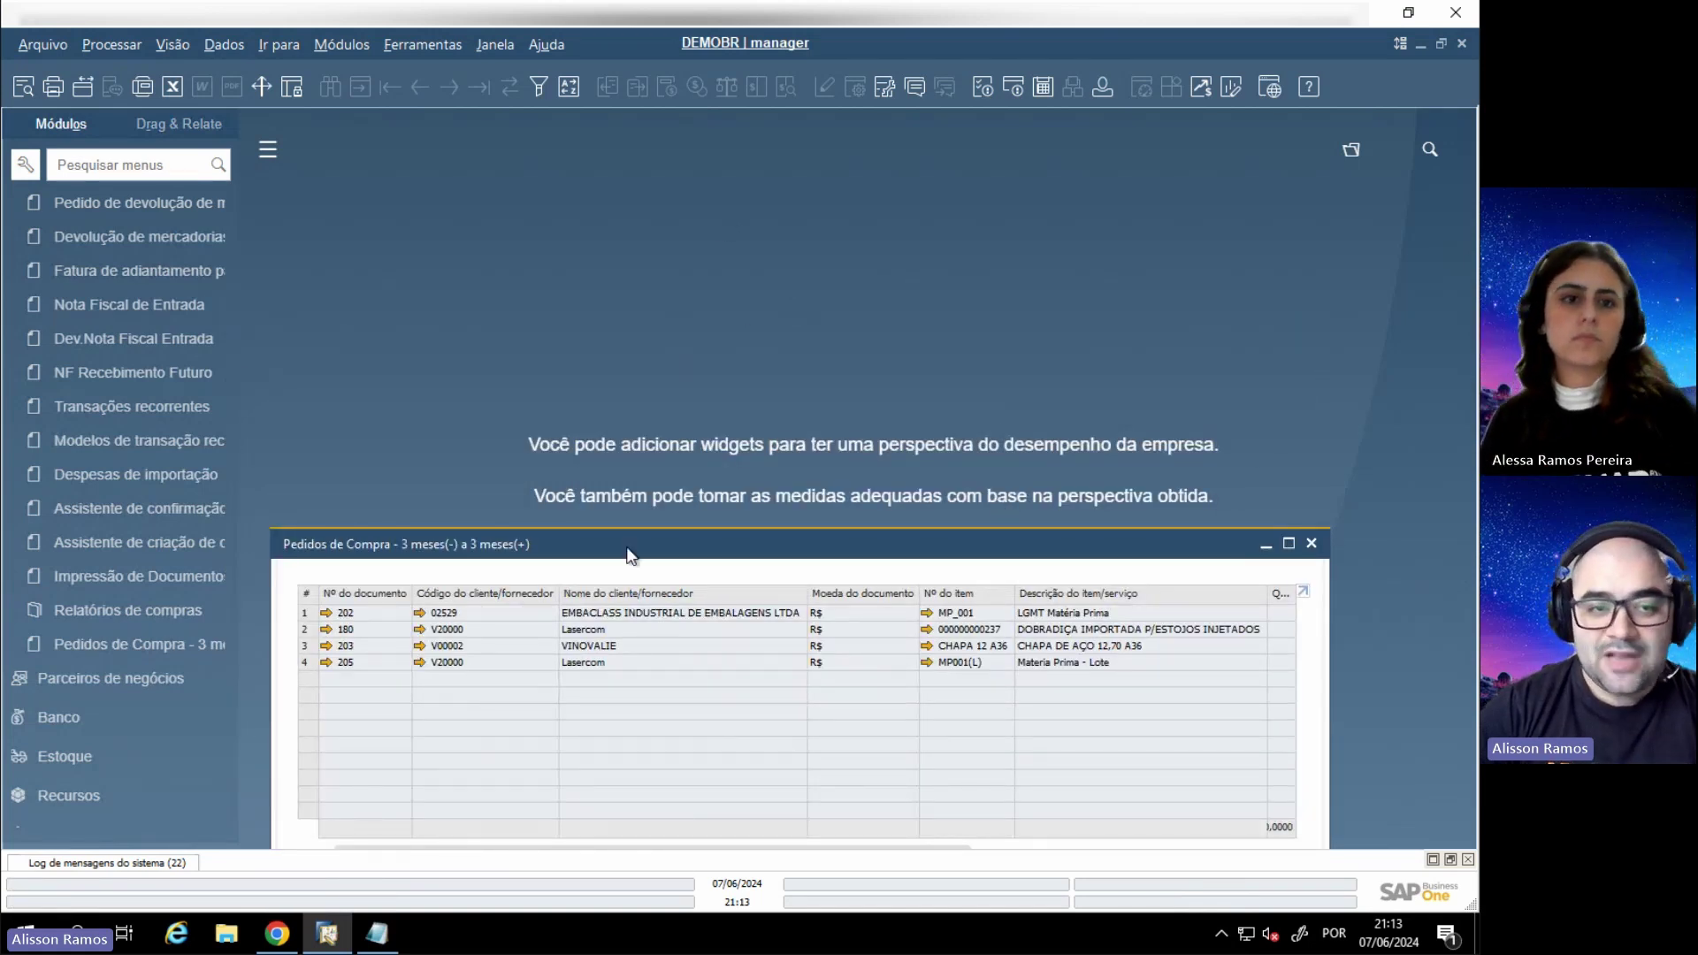
left_click_drag(545, 544, 580, 283)
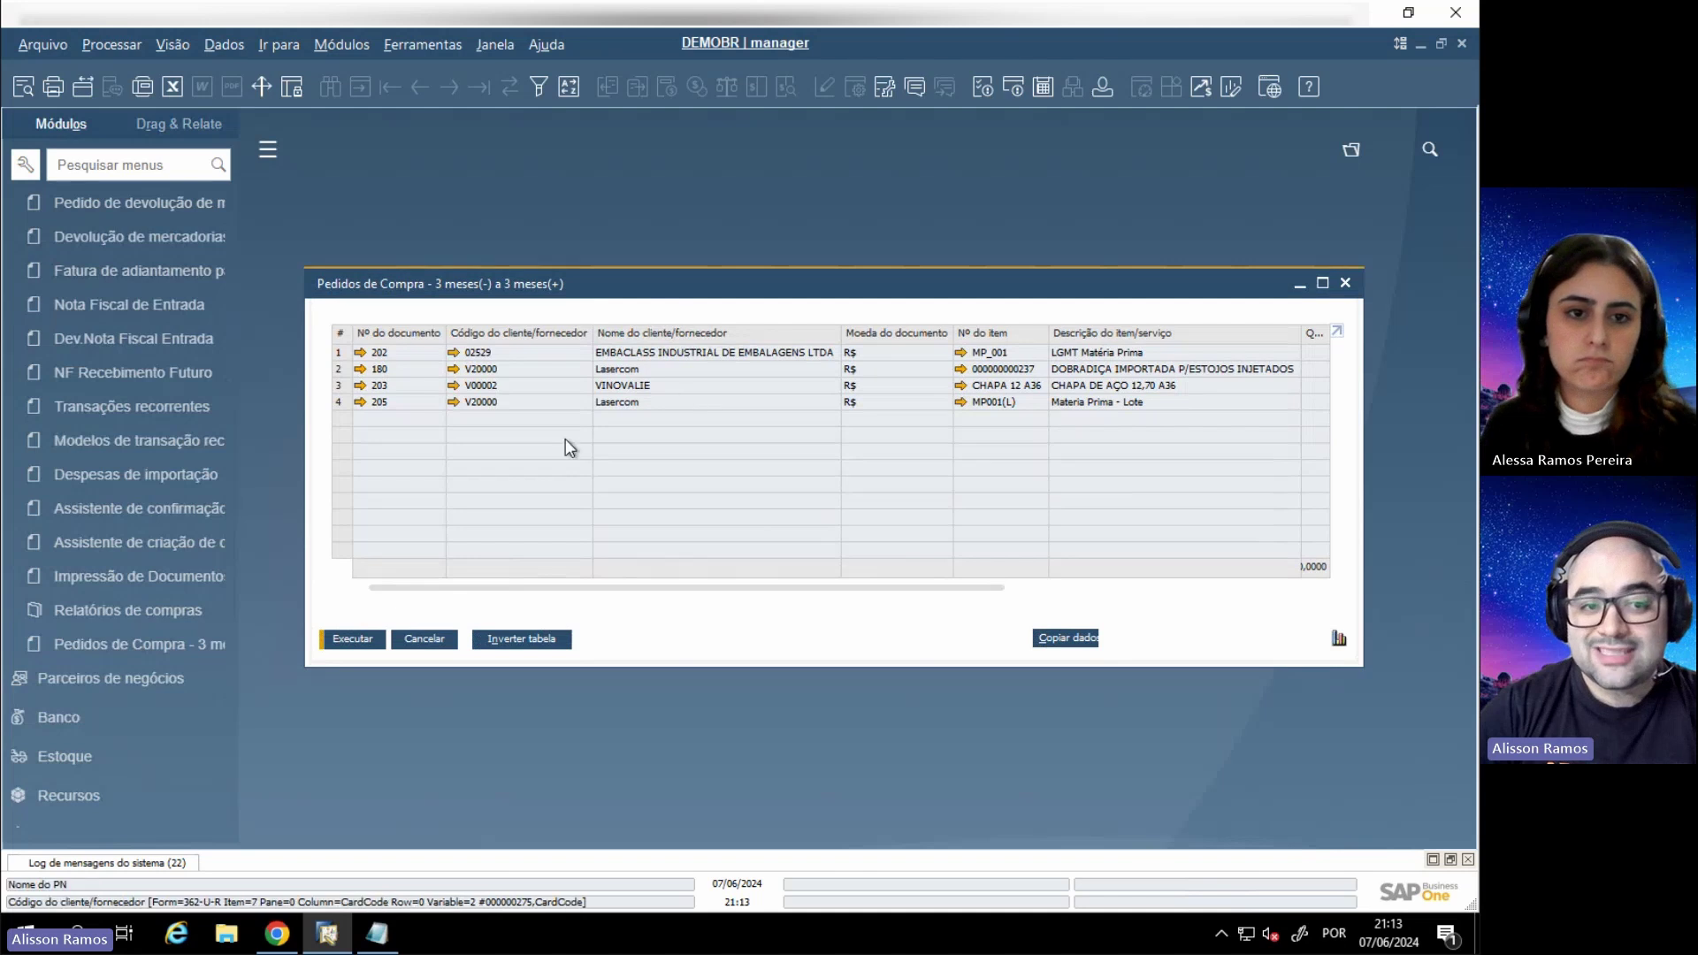
left_click(413, 639)
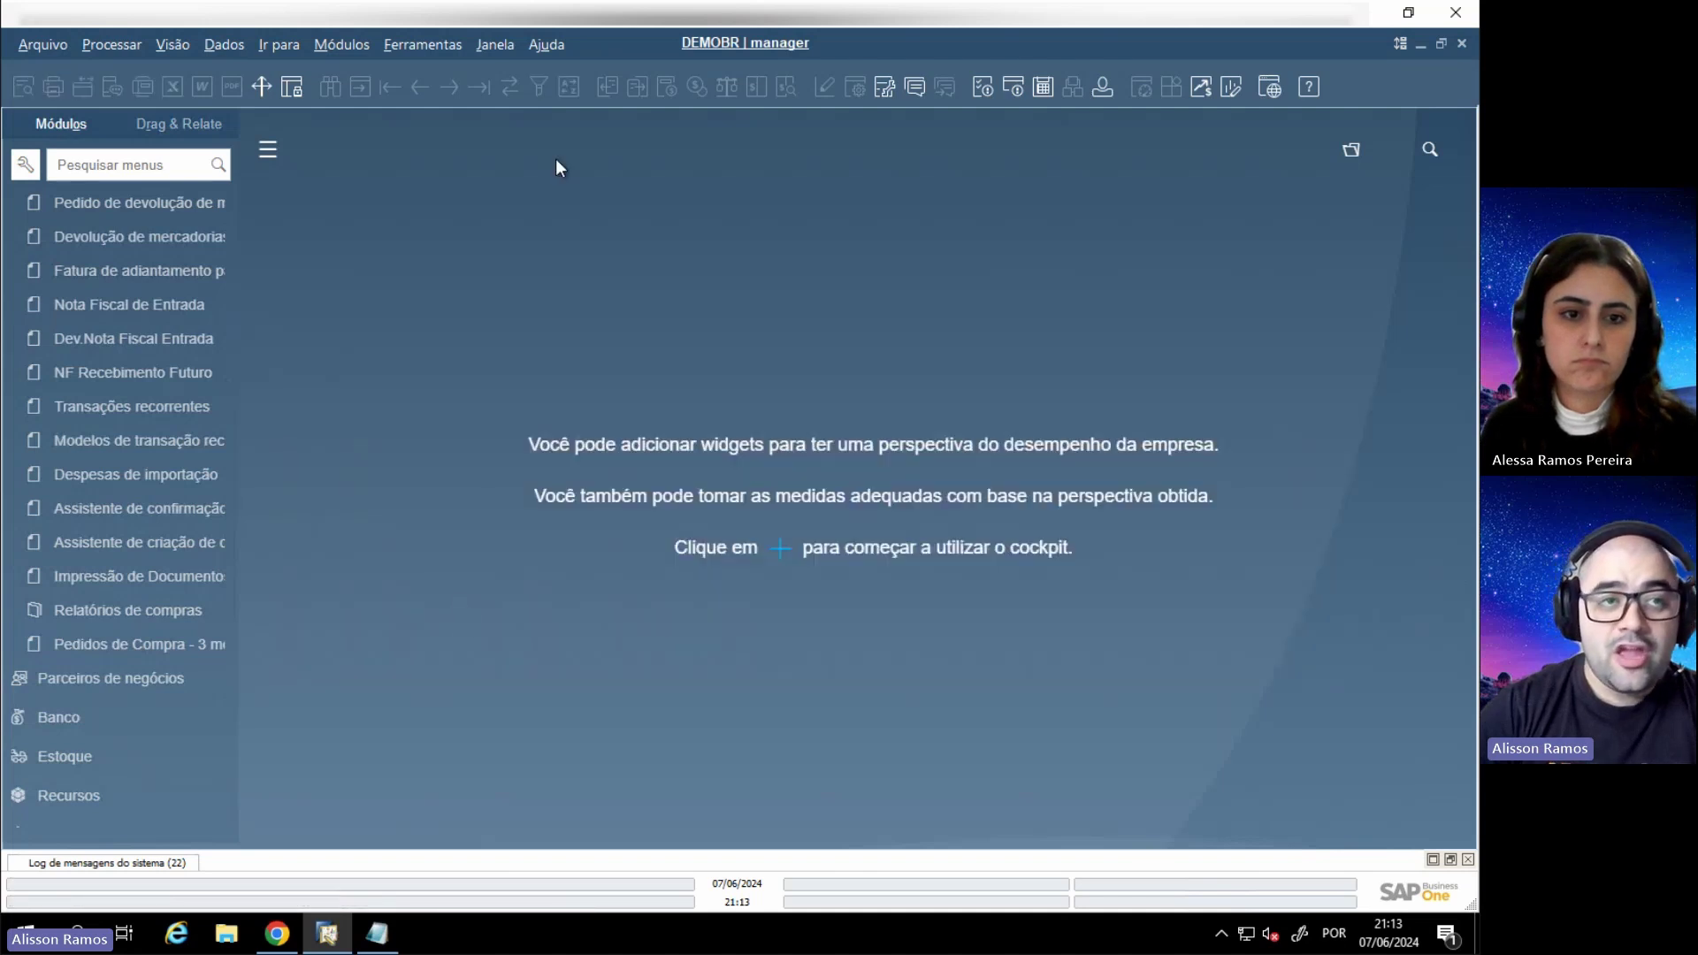
Open the cockpit's count widget definition (Definição do widget de contagem) in add mode for a new widget
left_click(343, 45)
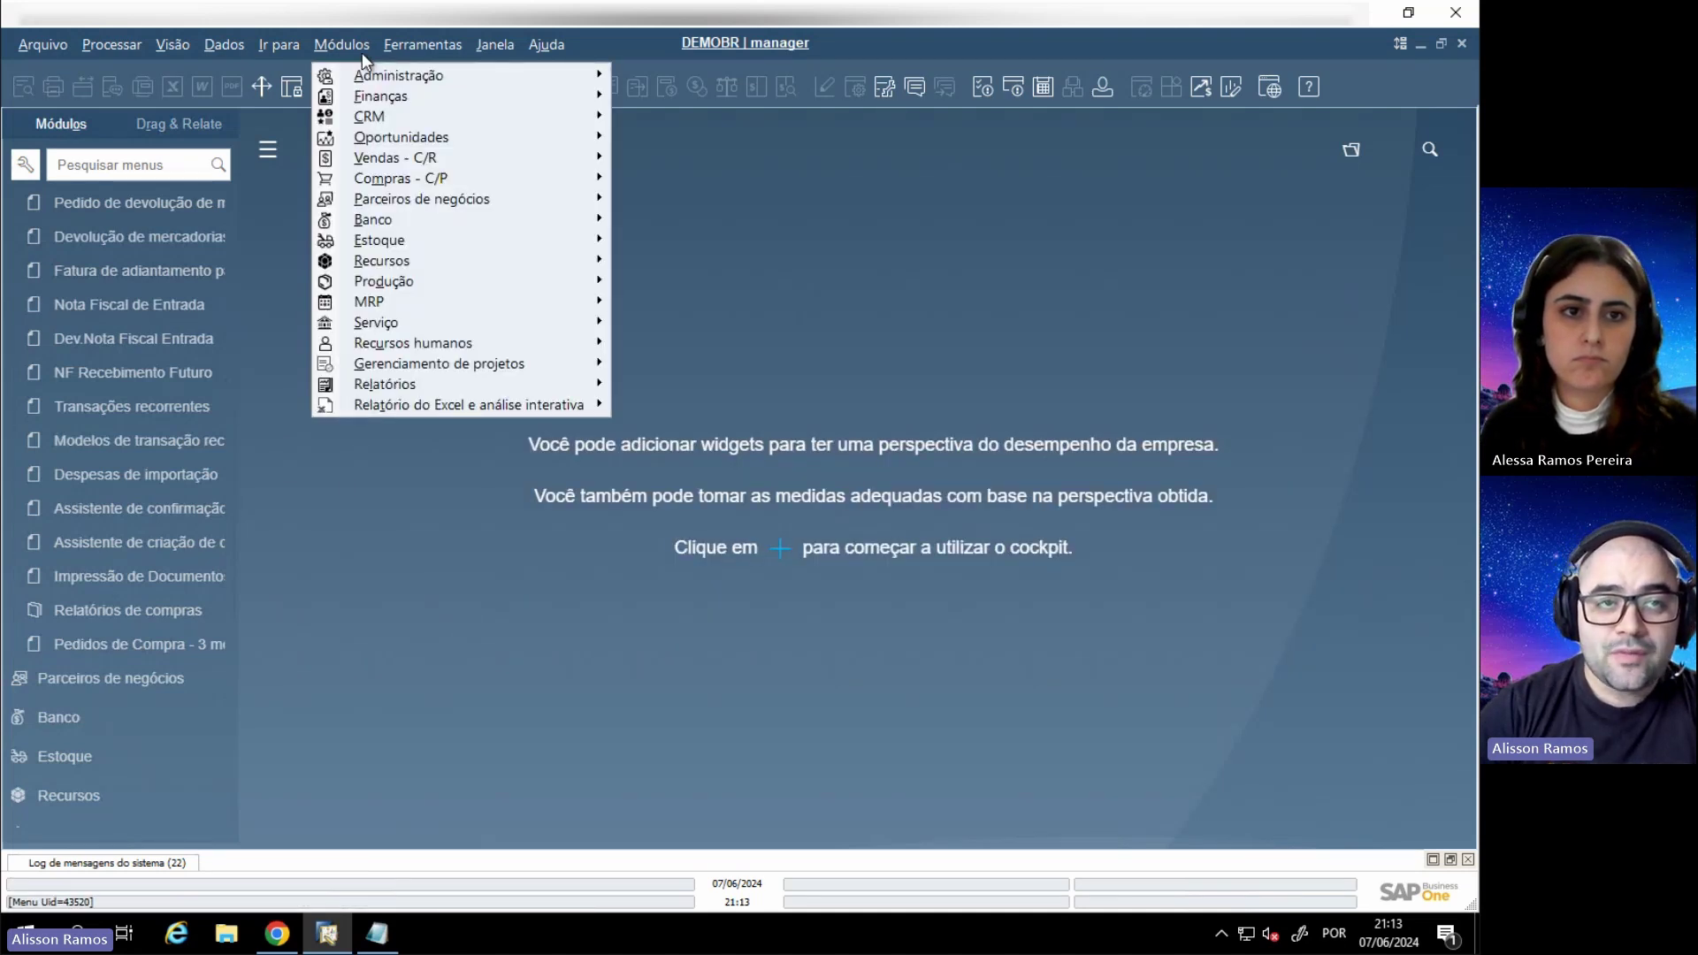
left_click(106, 130)
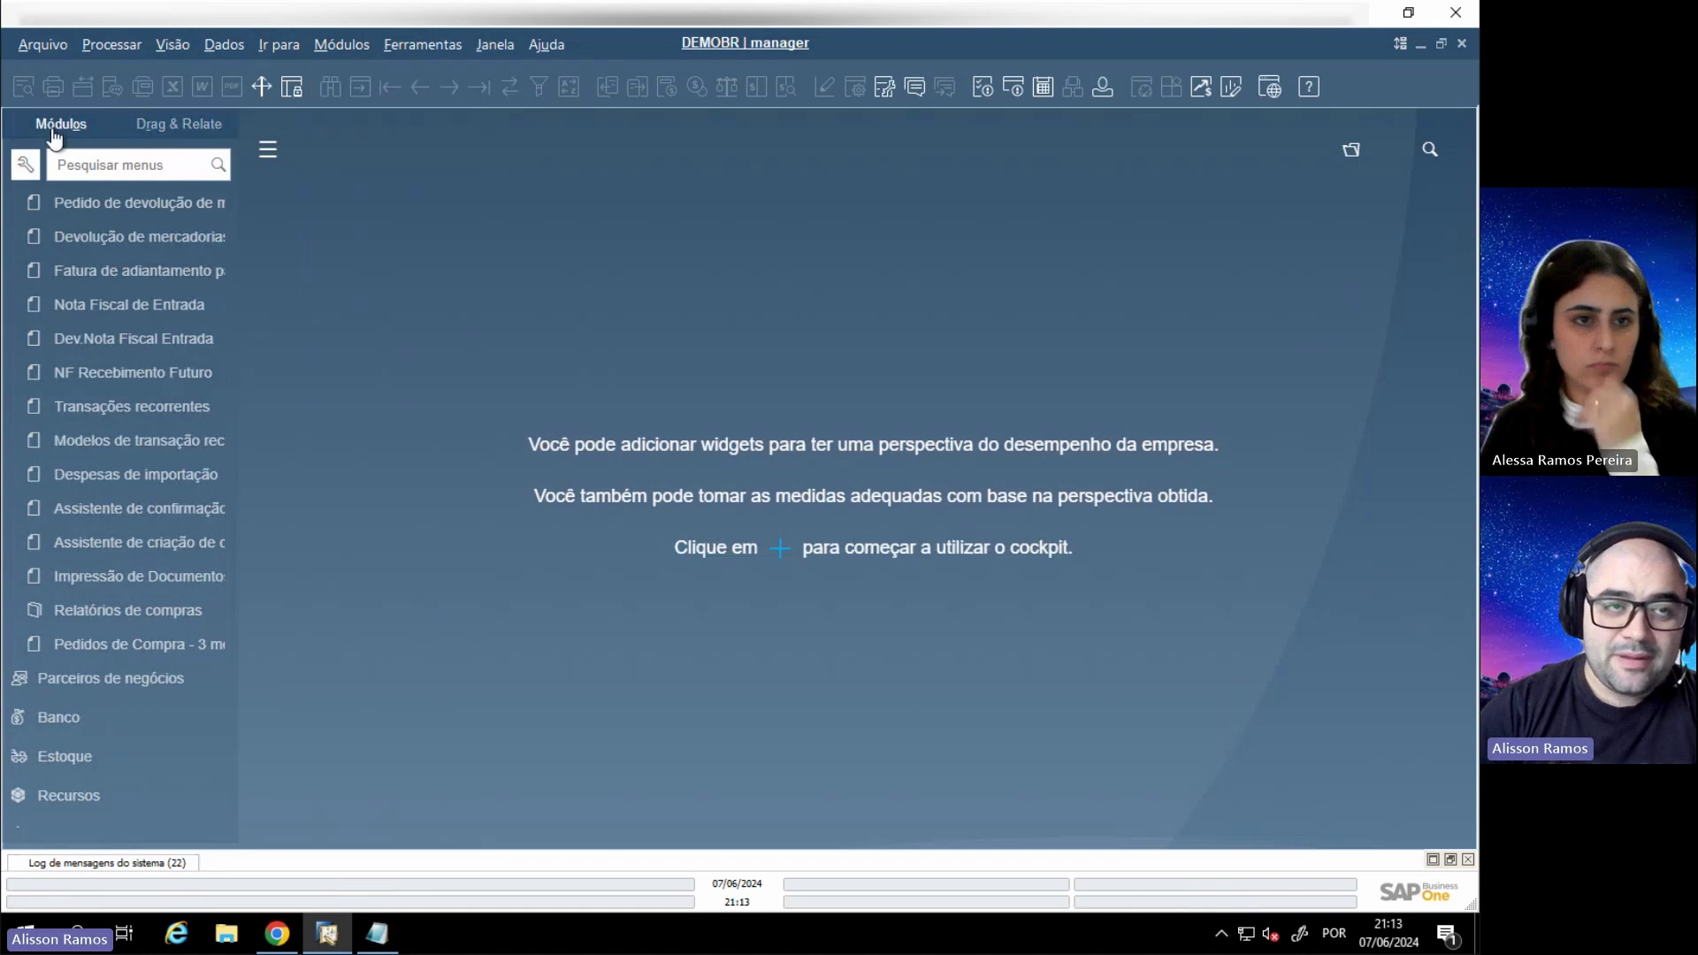
left_click(407, 46)
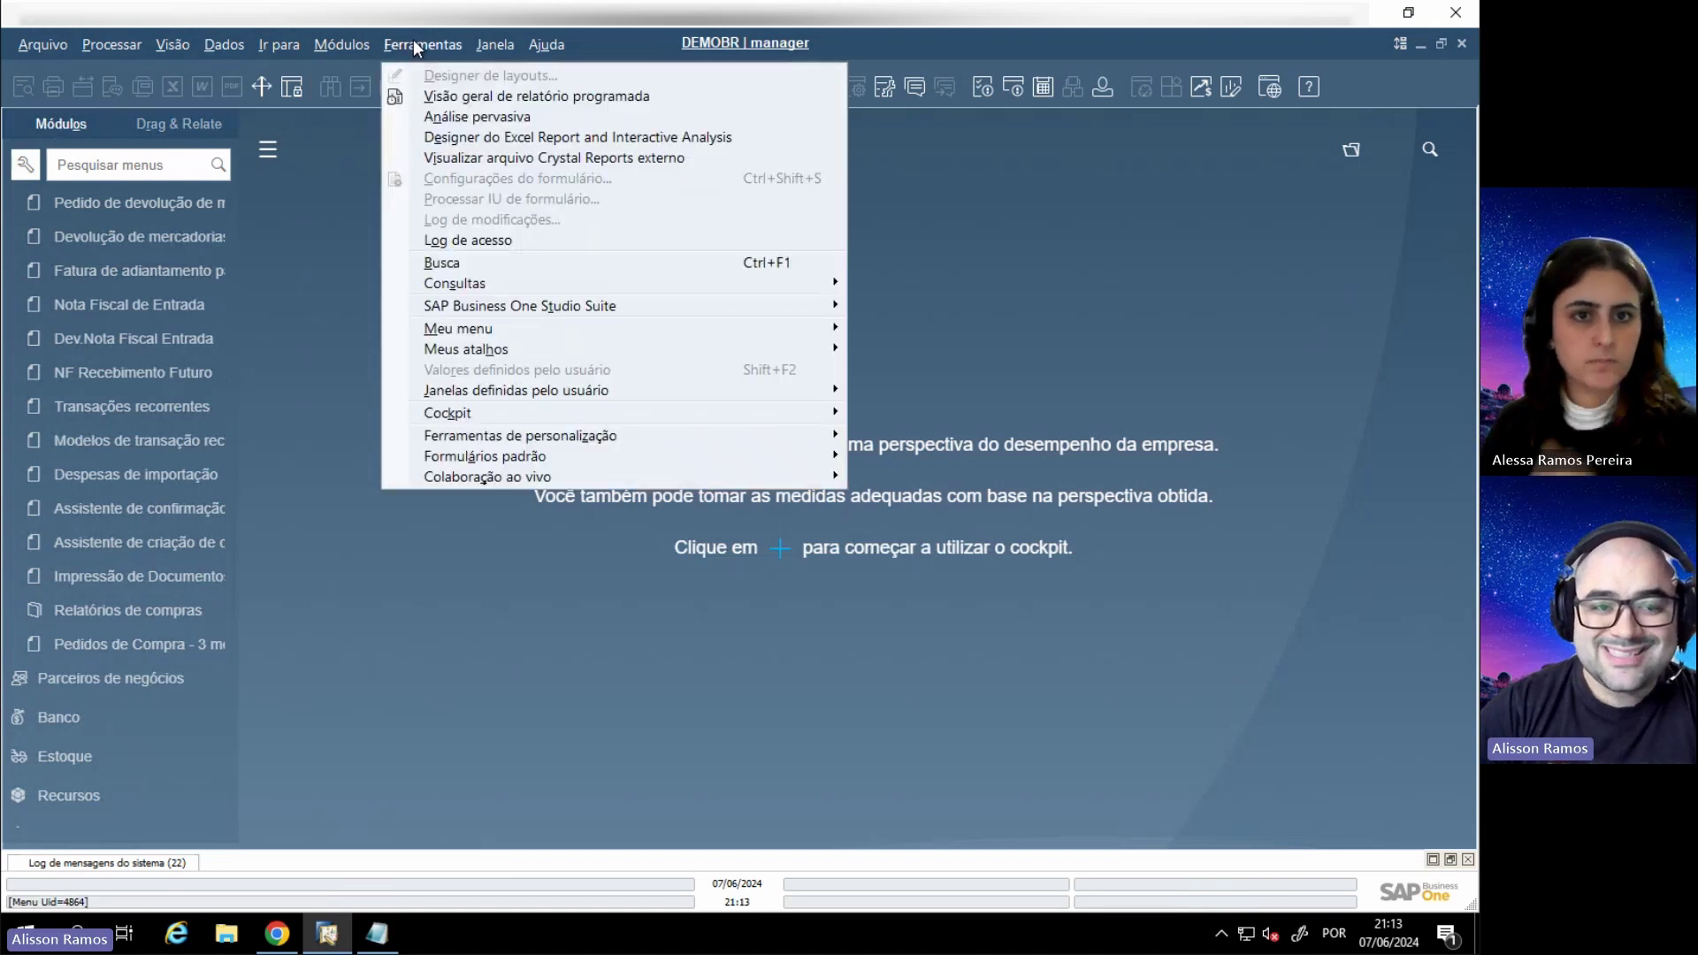
mouse_move(553, 421)
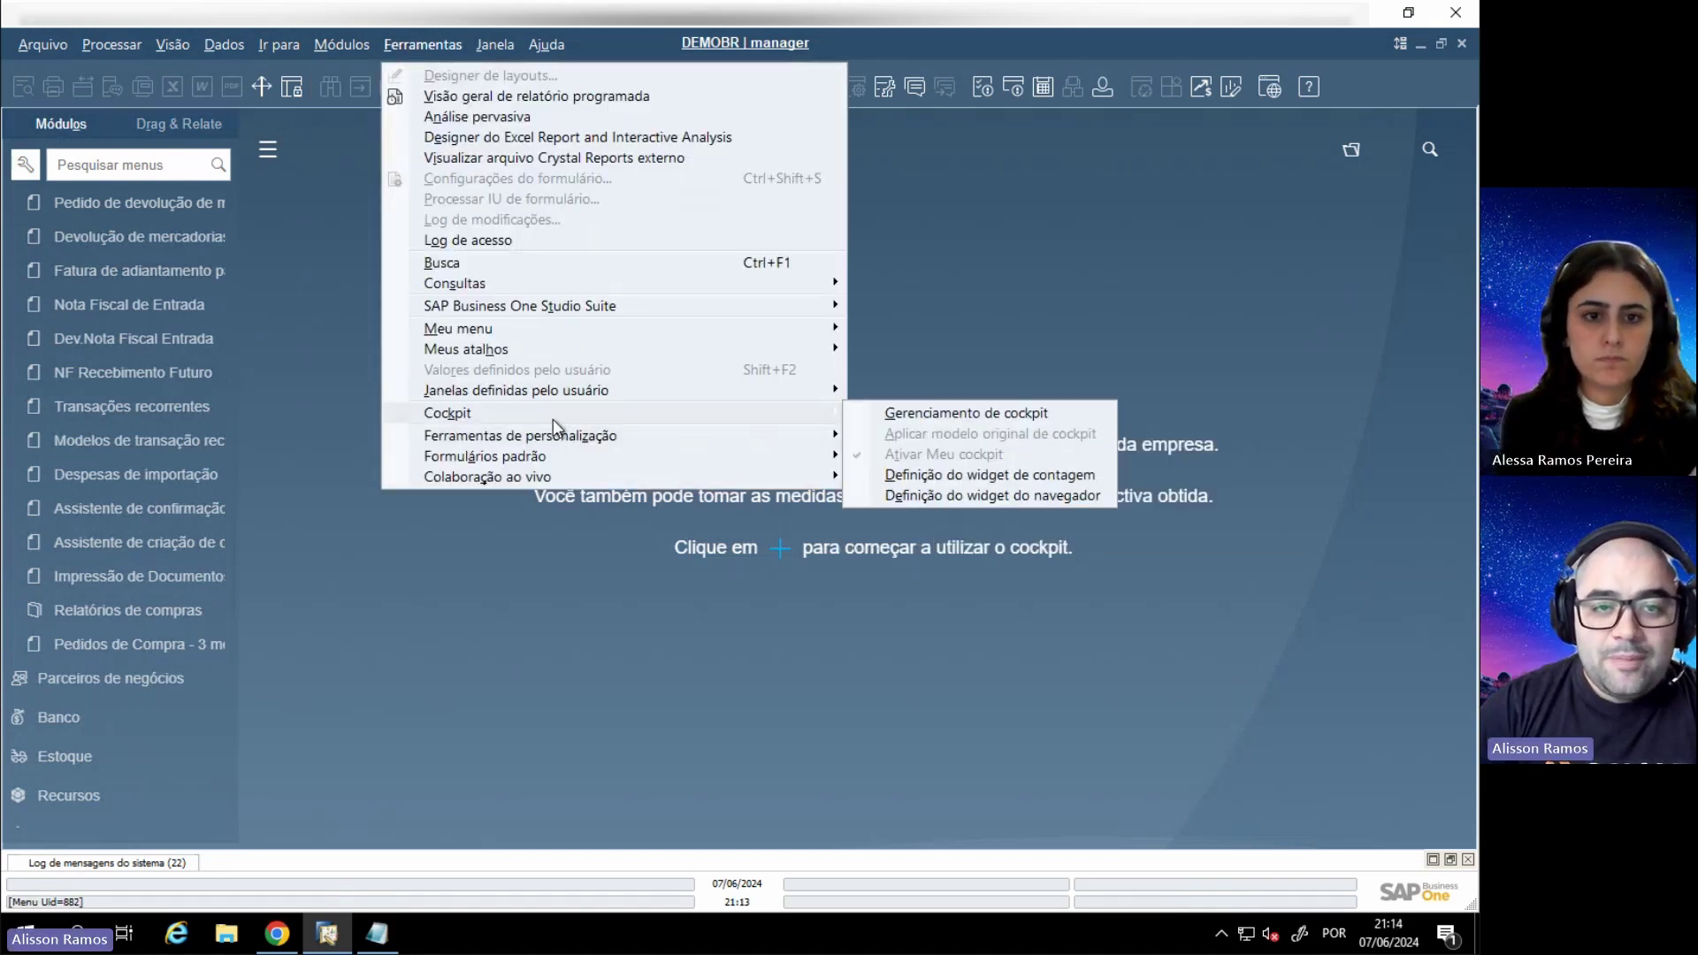
left_click(958, 476)
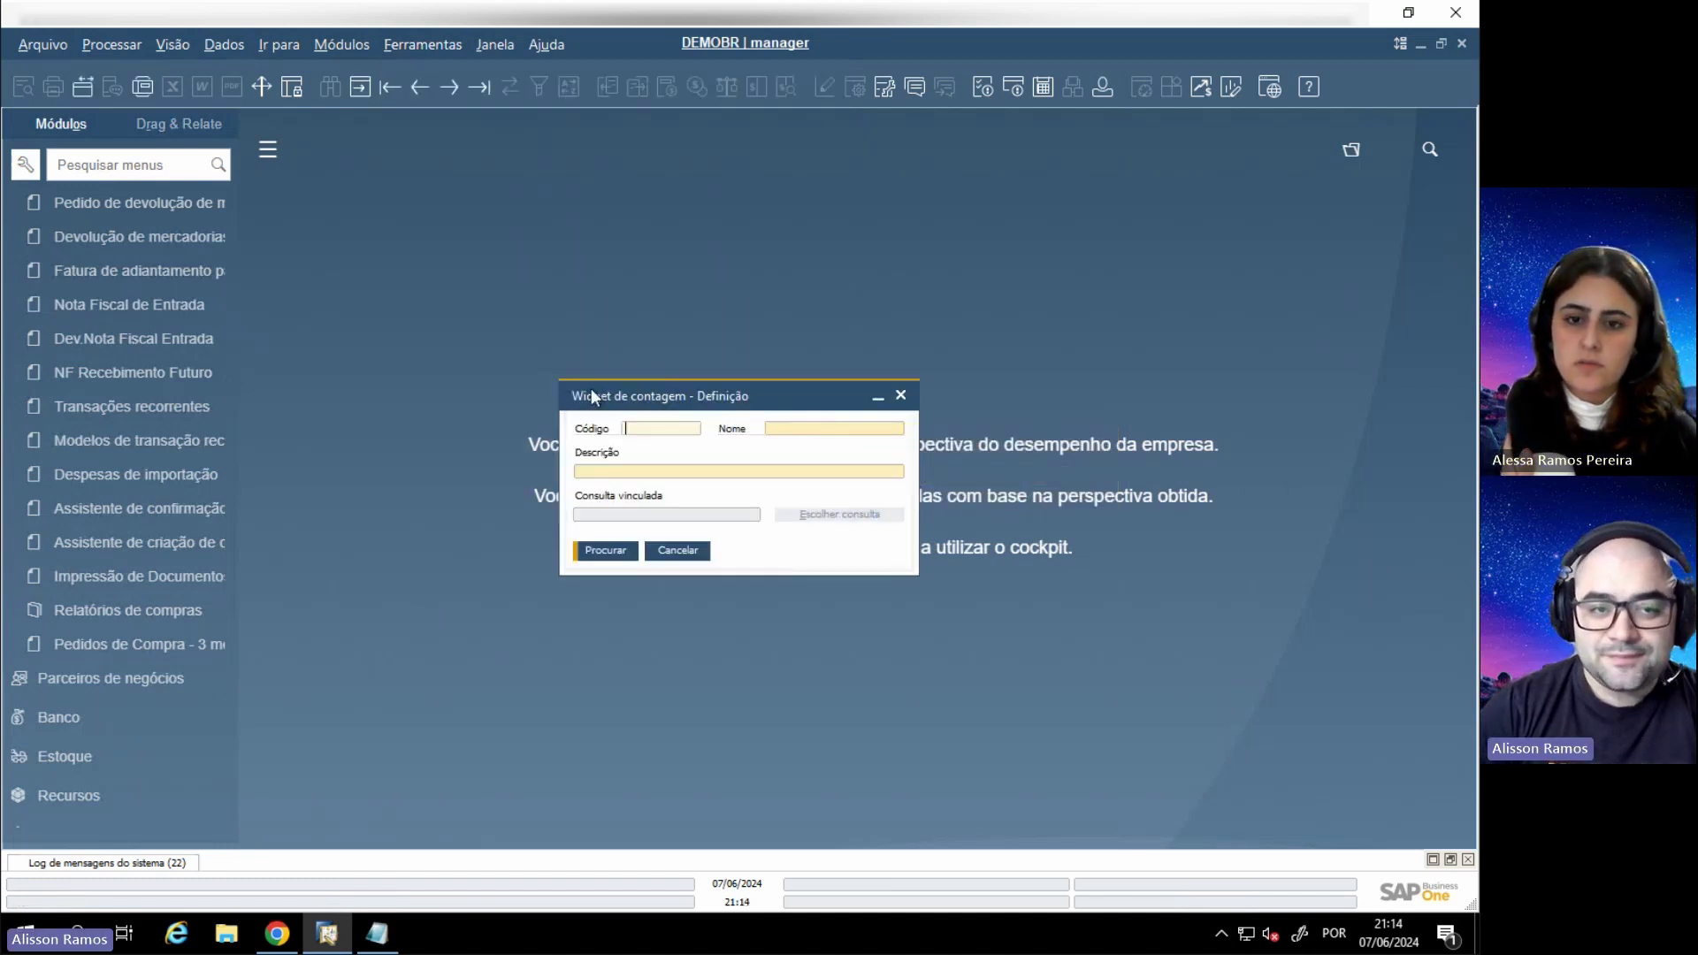
left_click(360, 89)
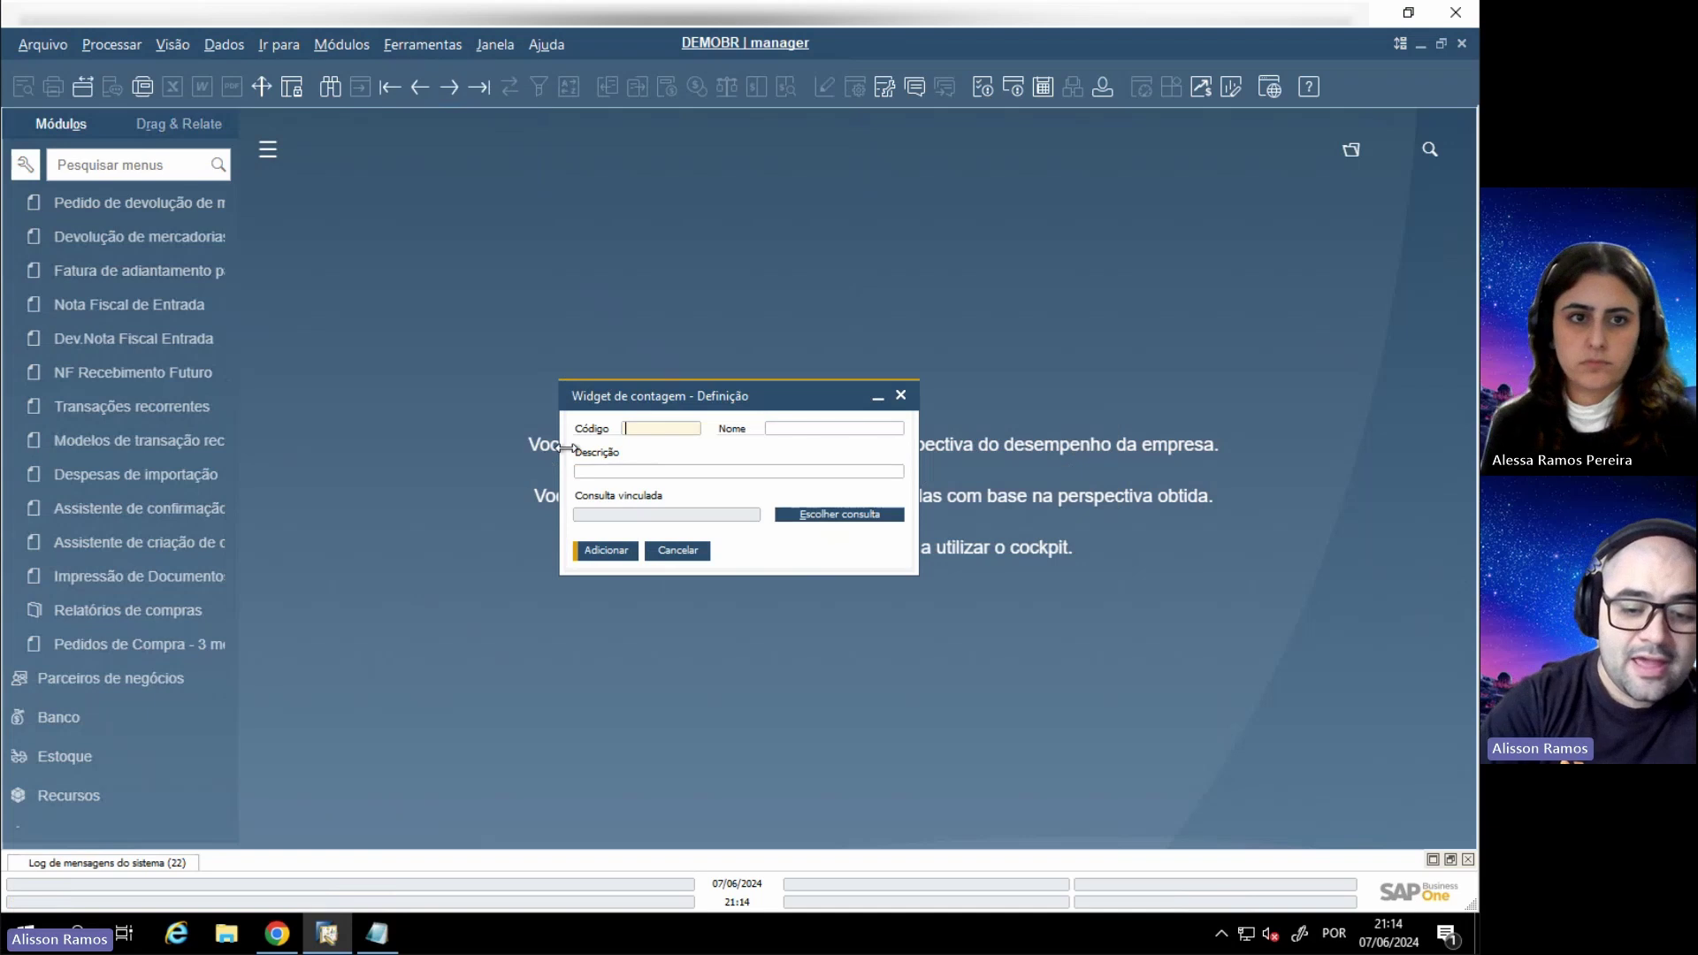
Enter PC3a3 as the count widget's code and "Pedidos 3m(-) a 3m(+)" as its name
type("PC")
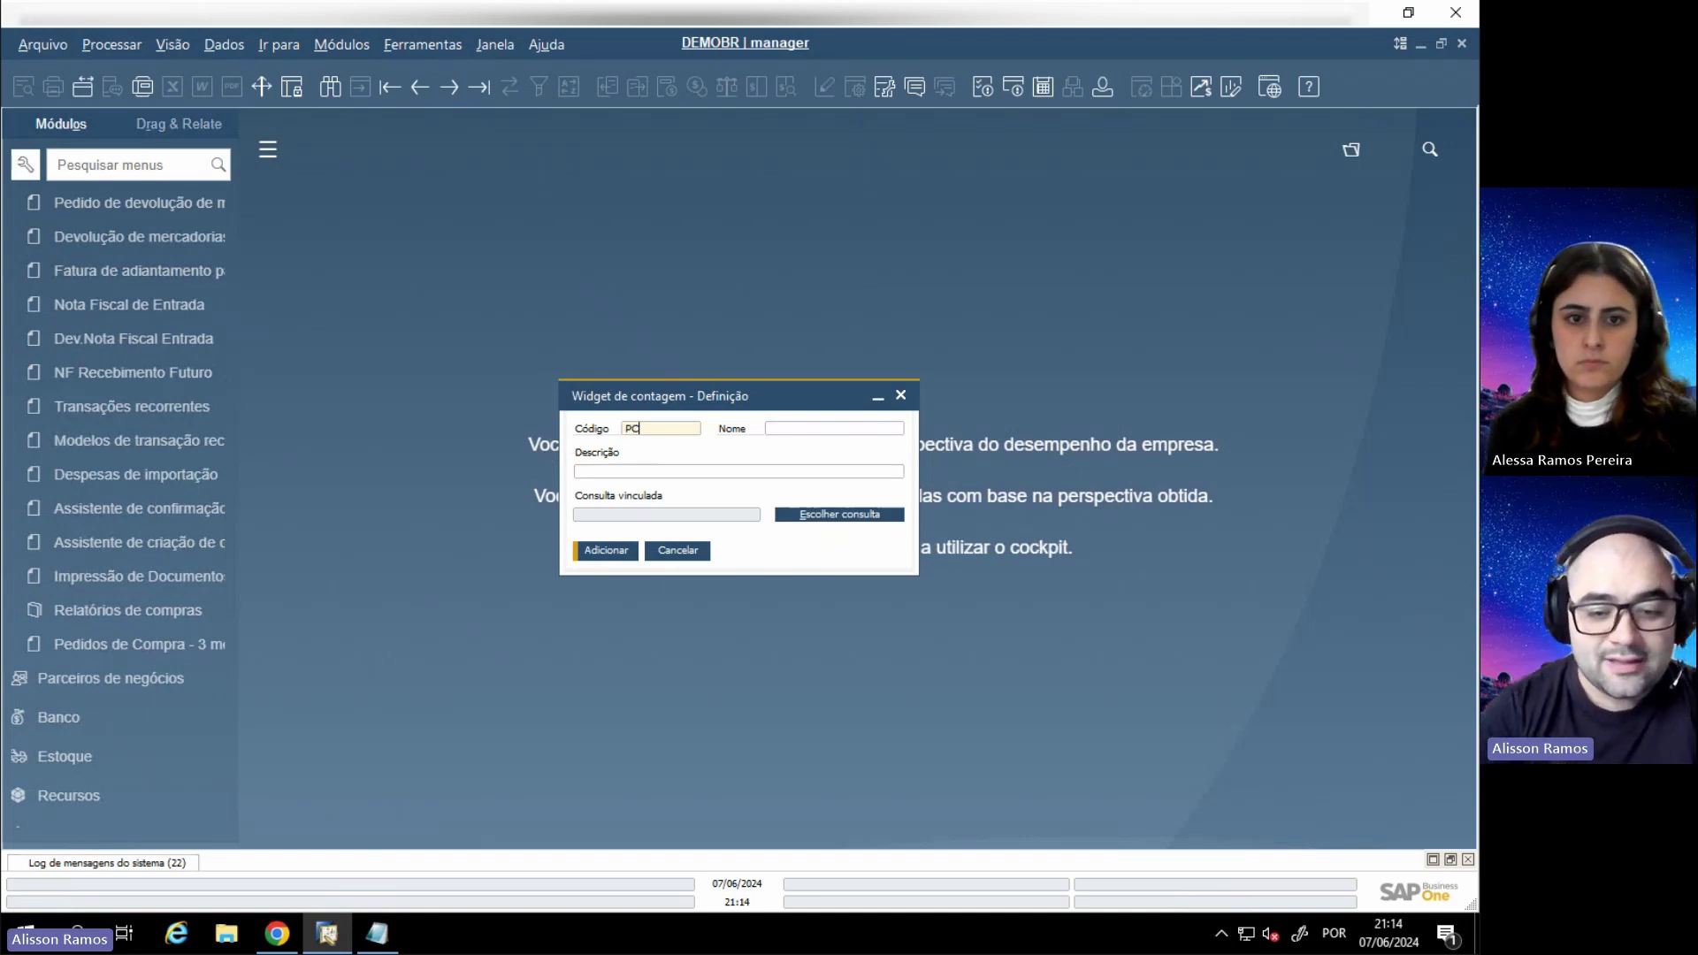
type("3a3")
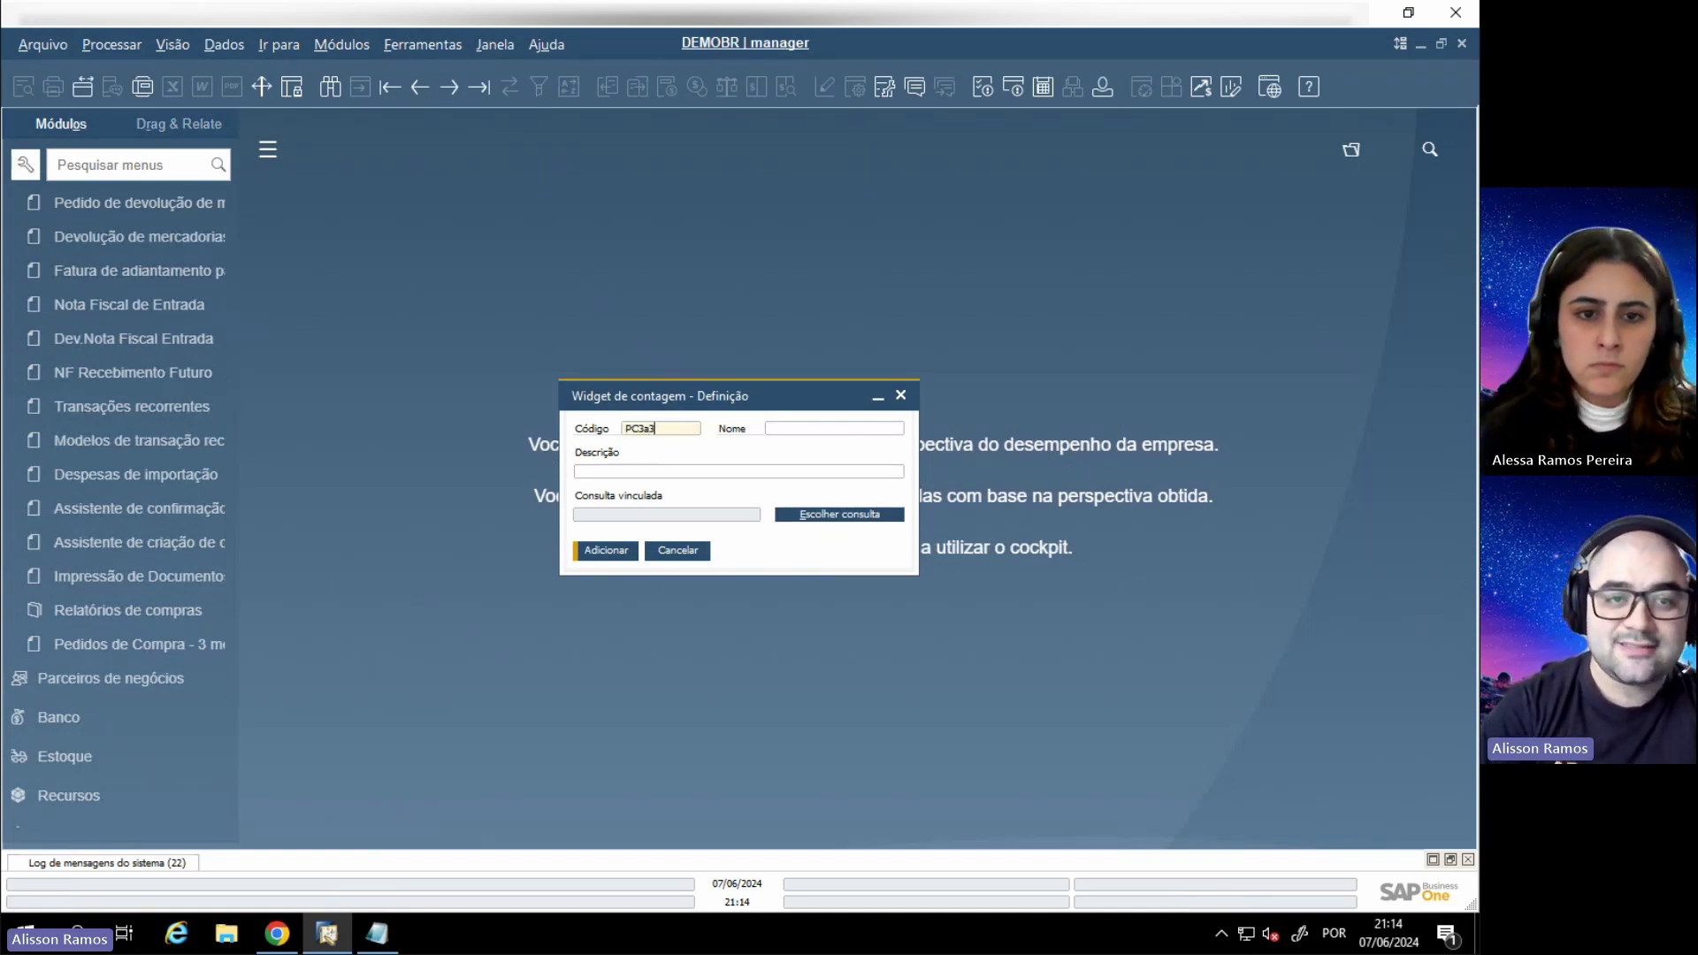
key("Tab")
type("Pe")
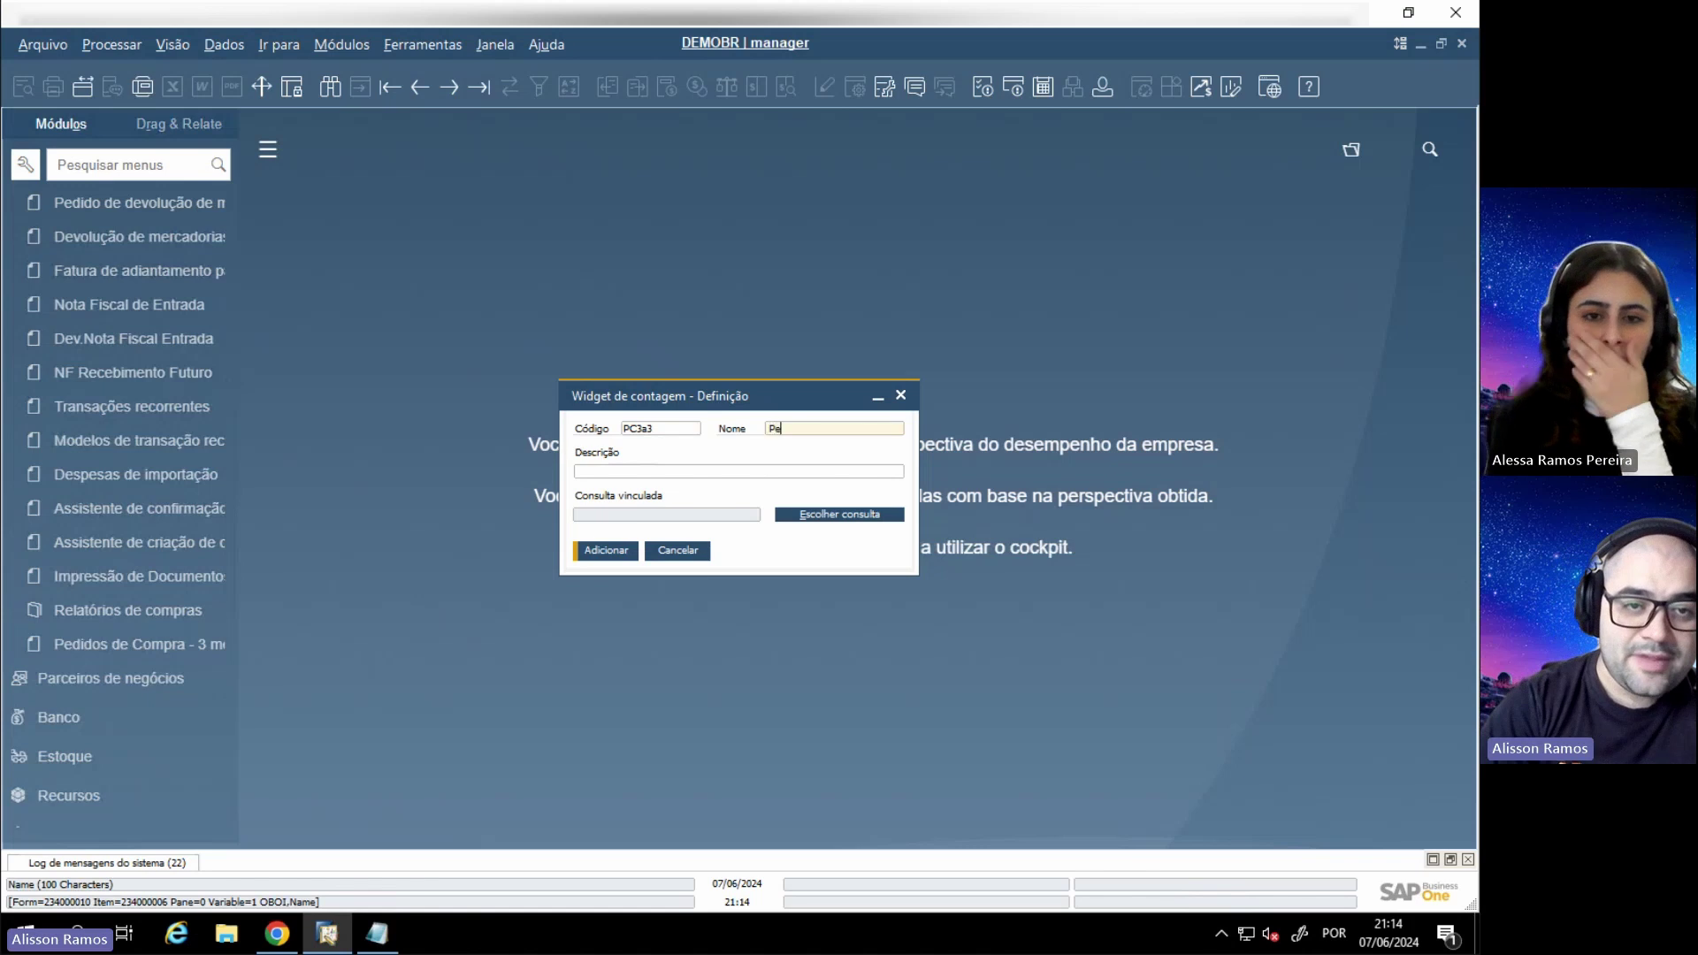
type("didos")
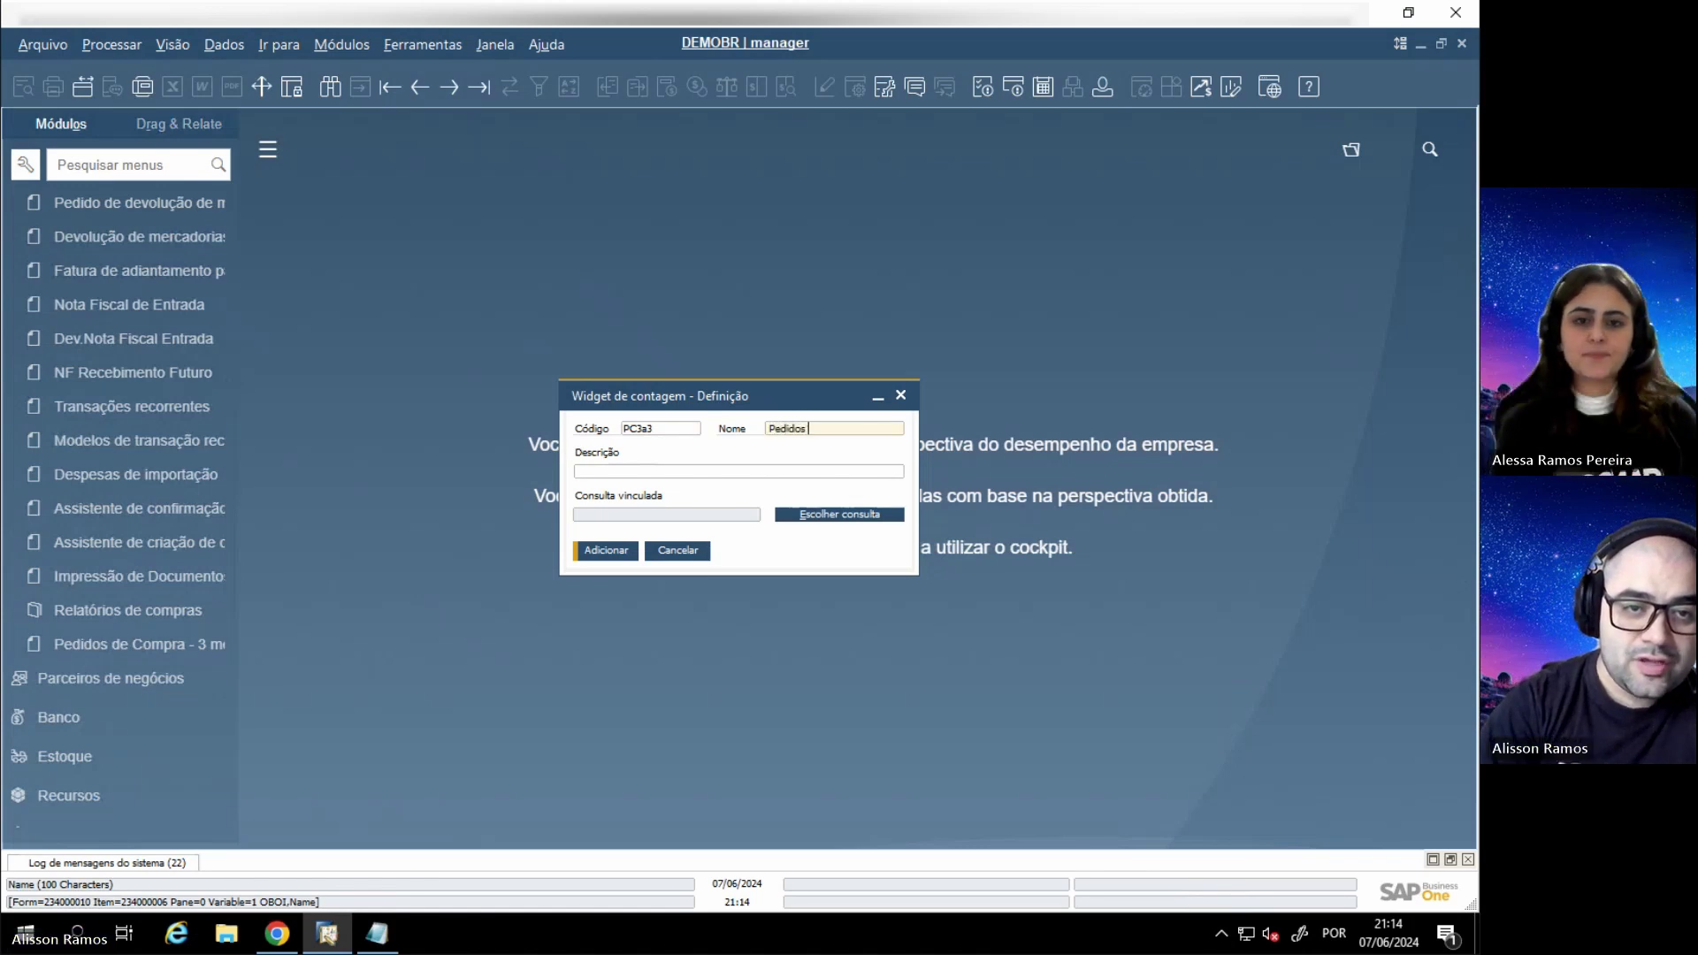
type(" 3")
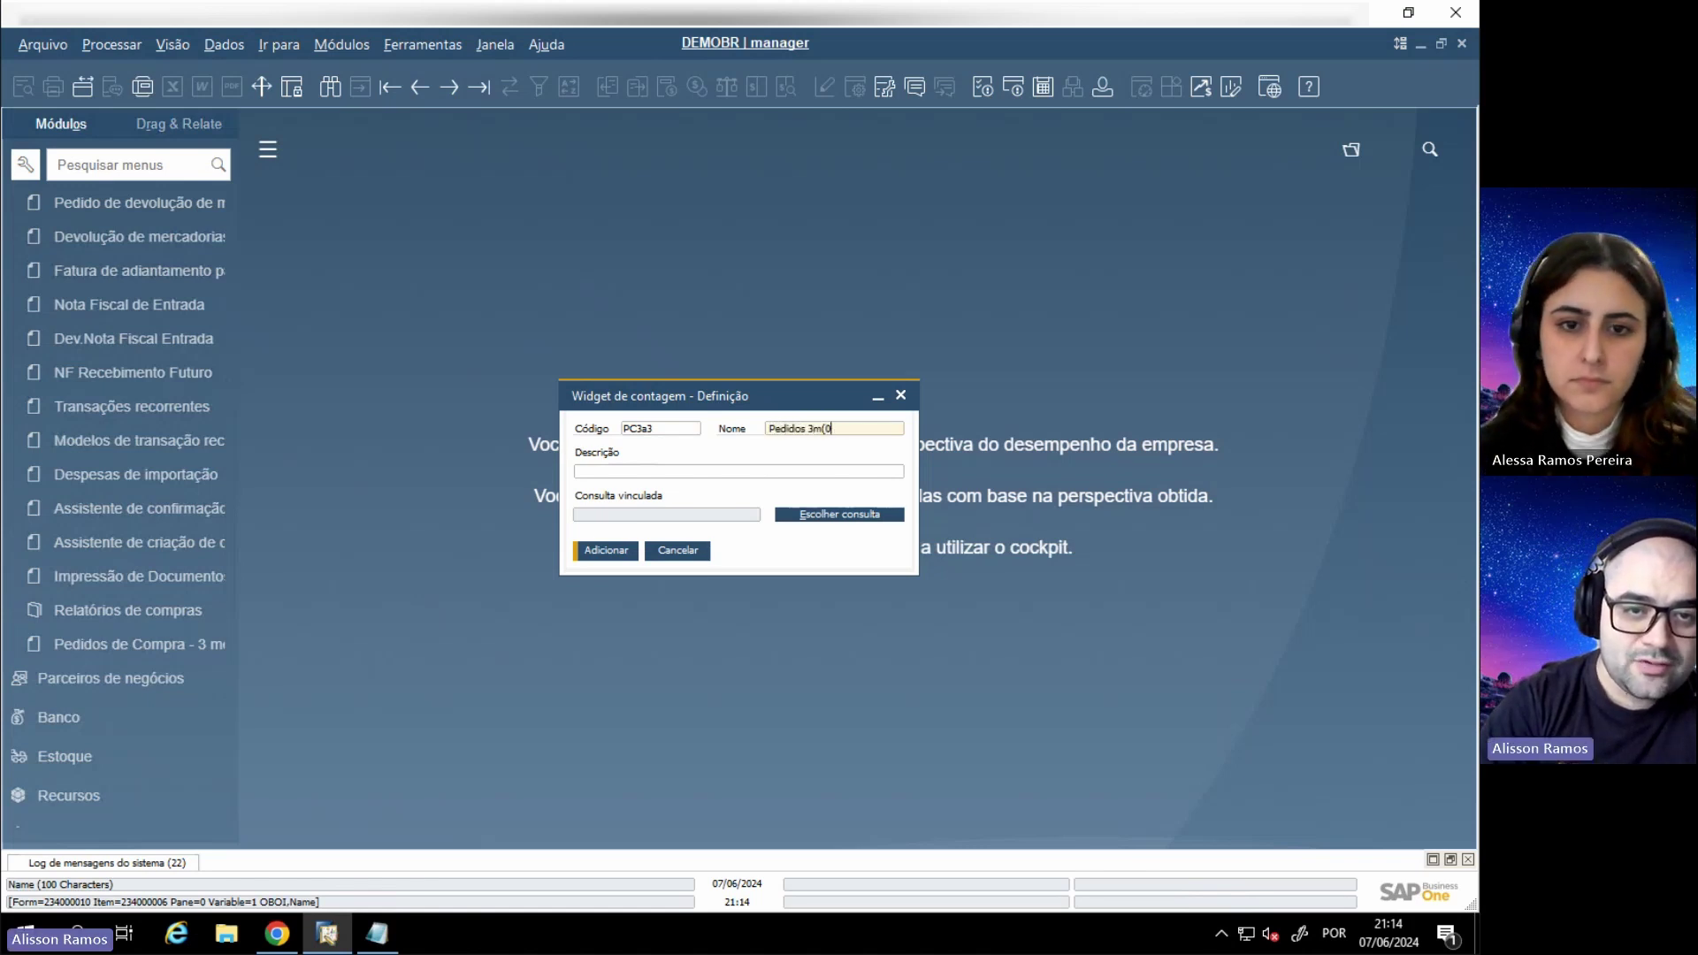
type("m(-) a 3m(")
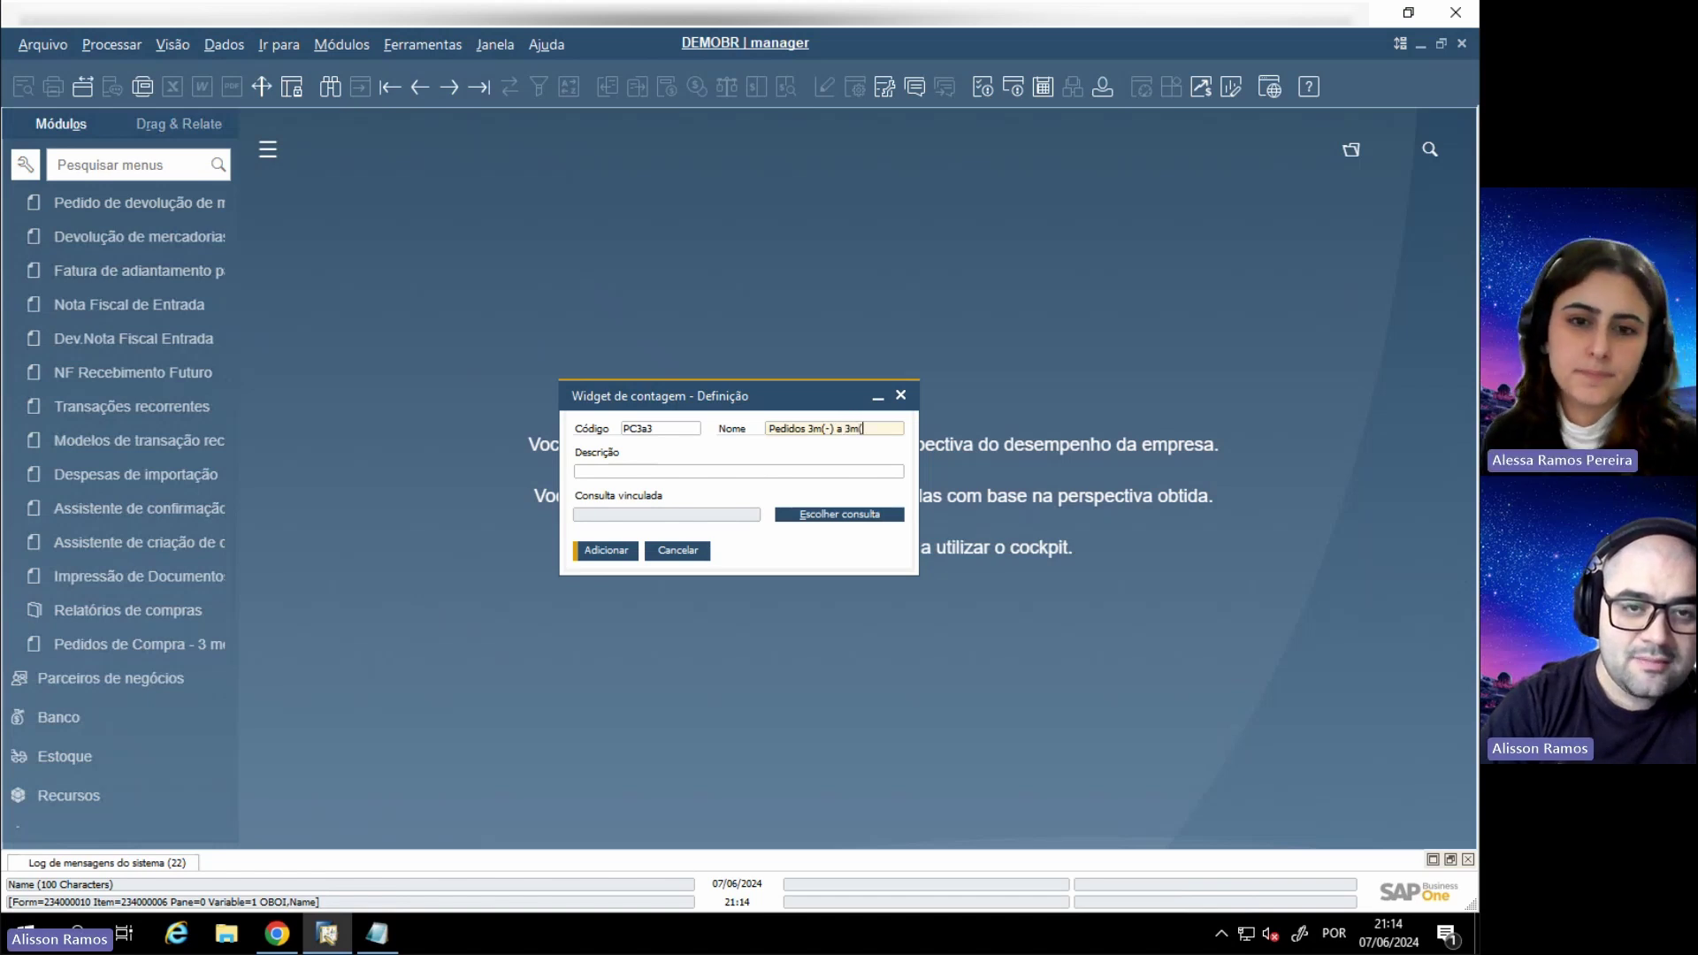
type("+)")
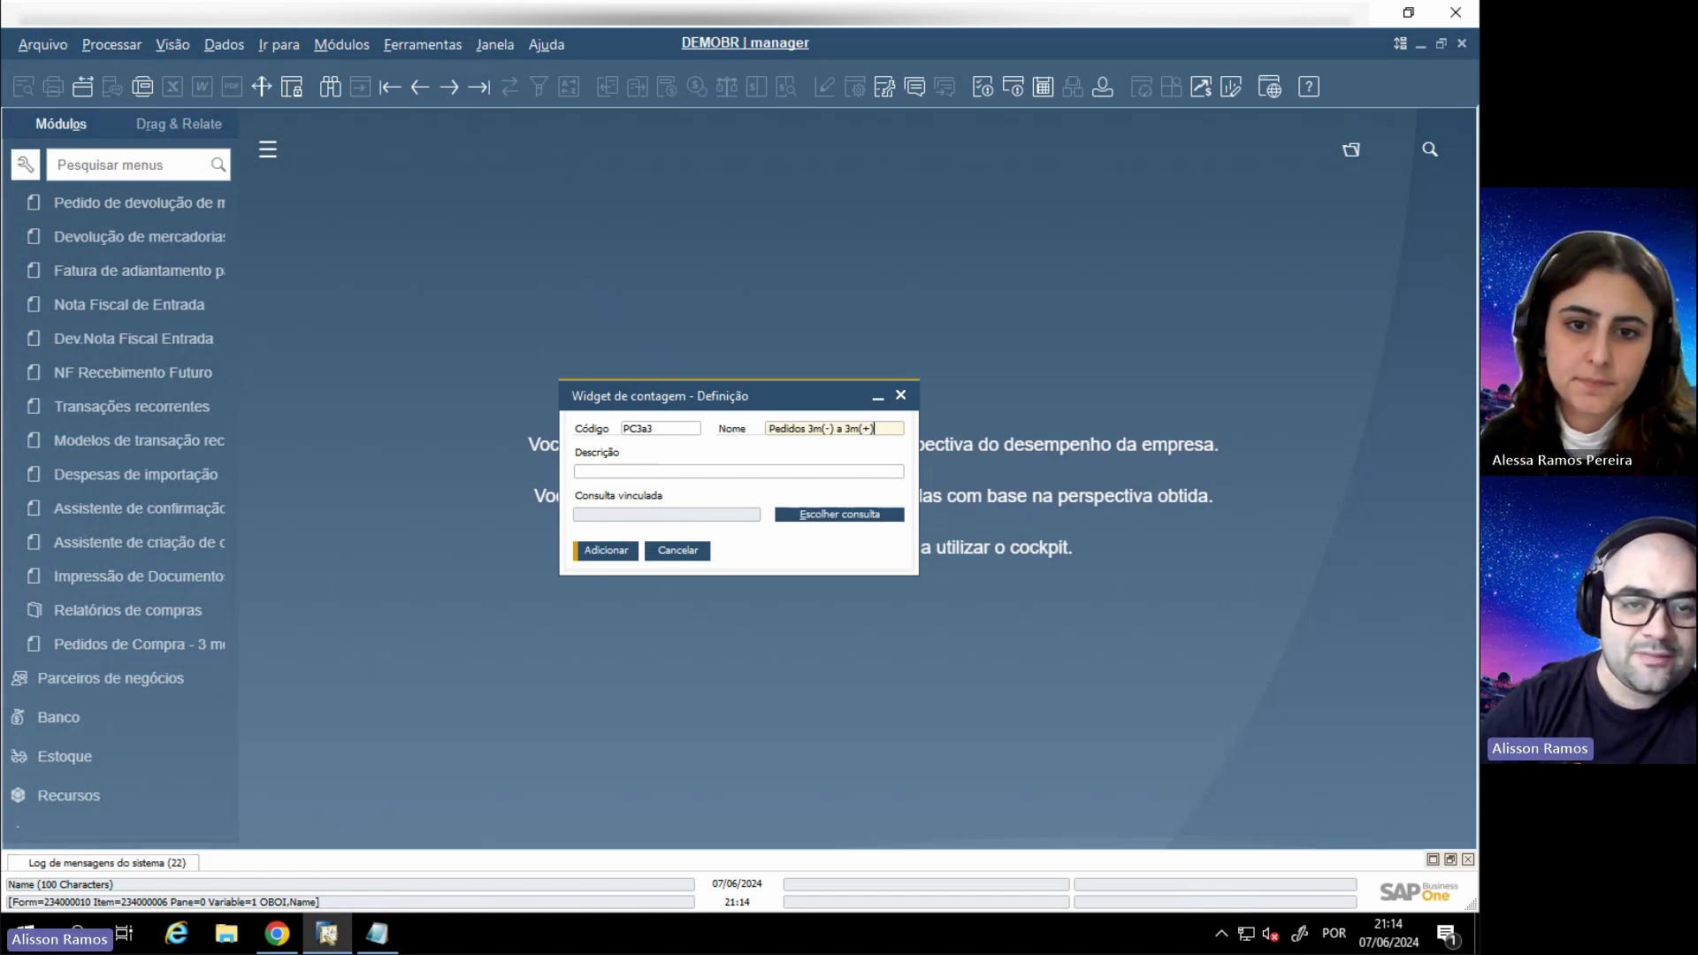
Enter "Pedidos de Compras para Recebimento" as the count widget's description
key("Tab")
type("Pedi")
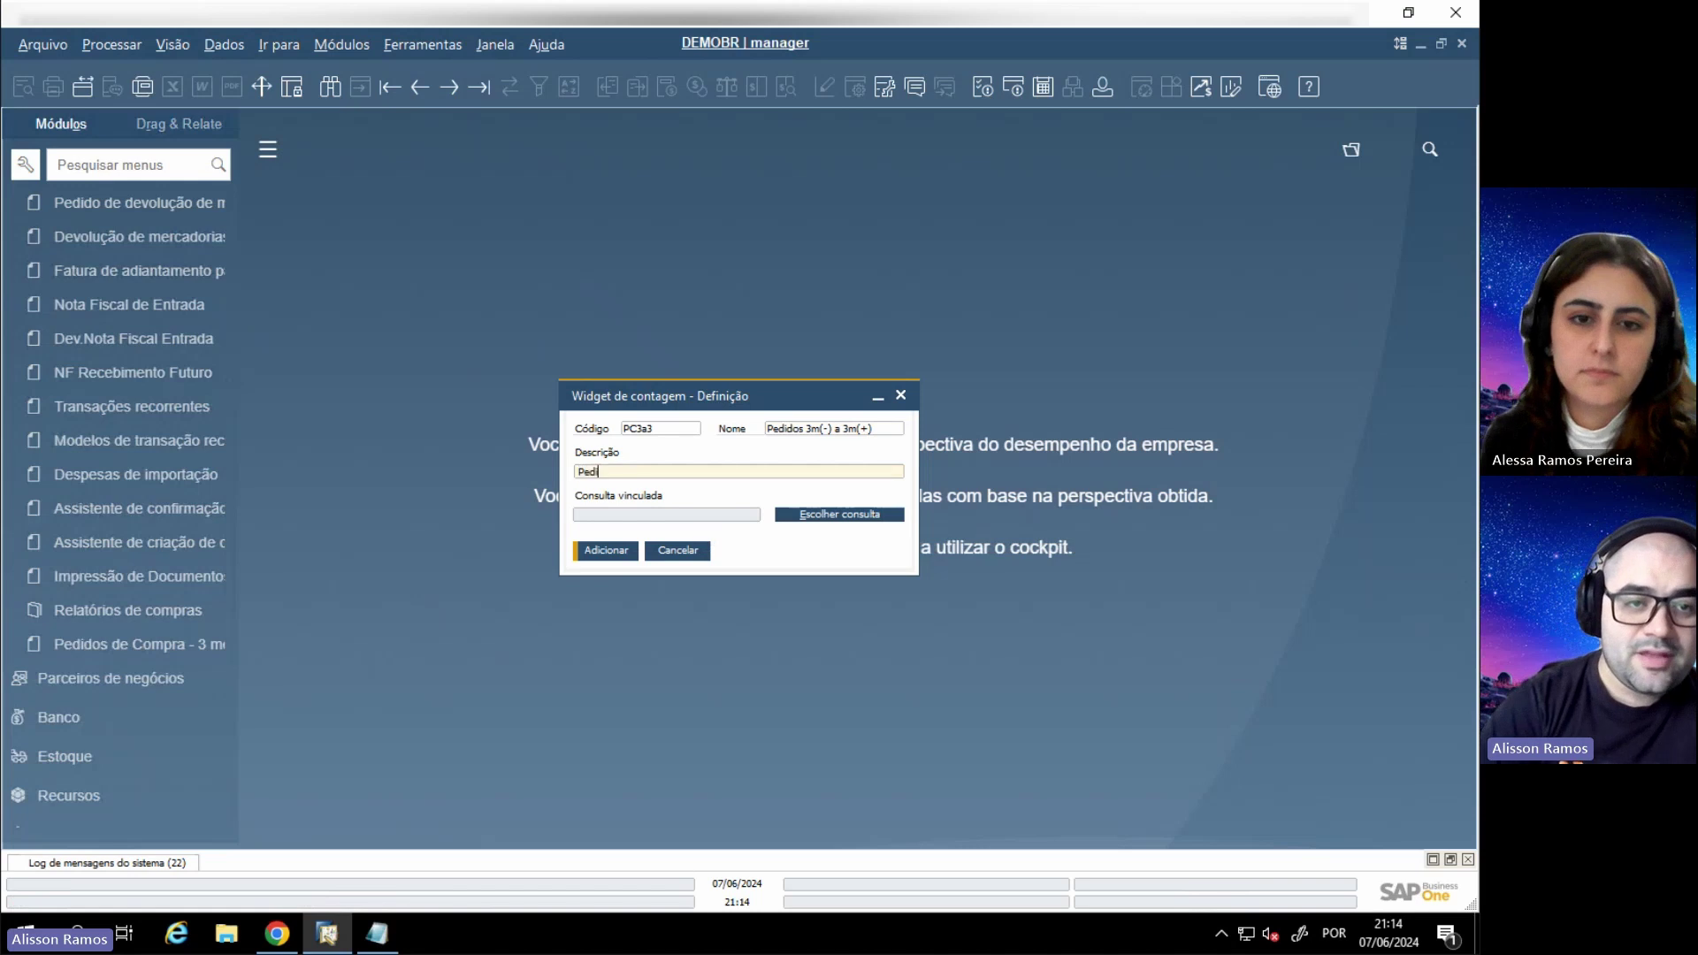
type("dos de c")
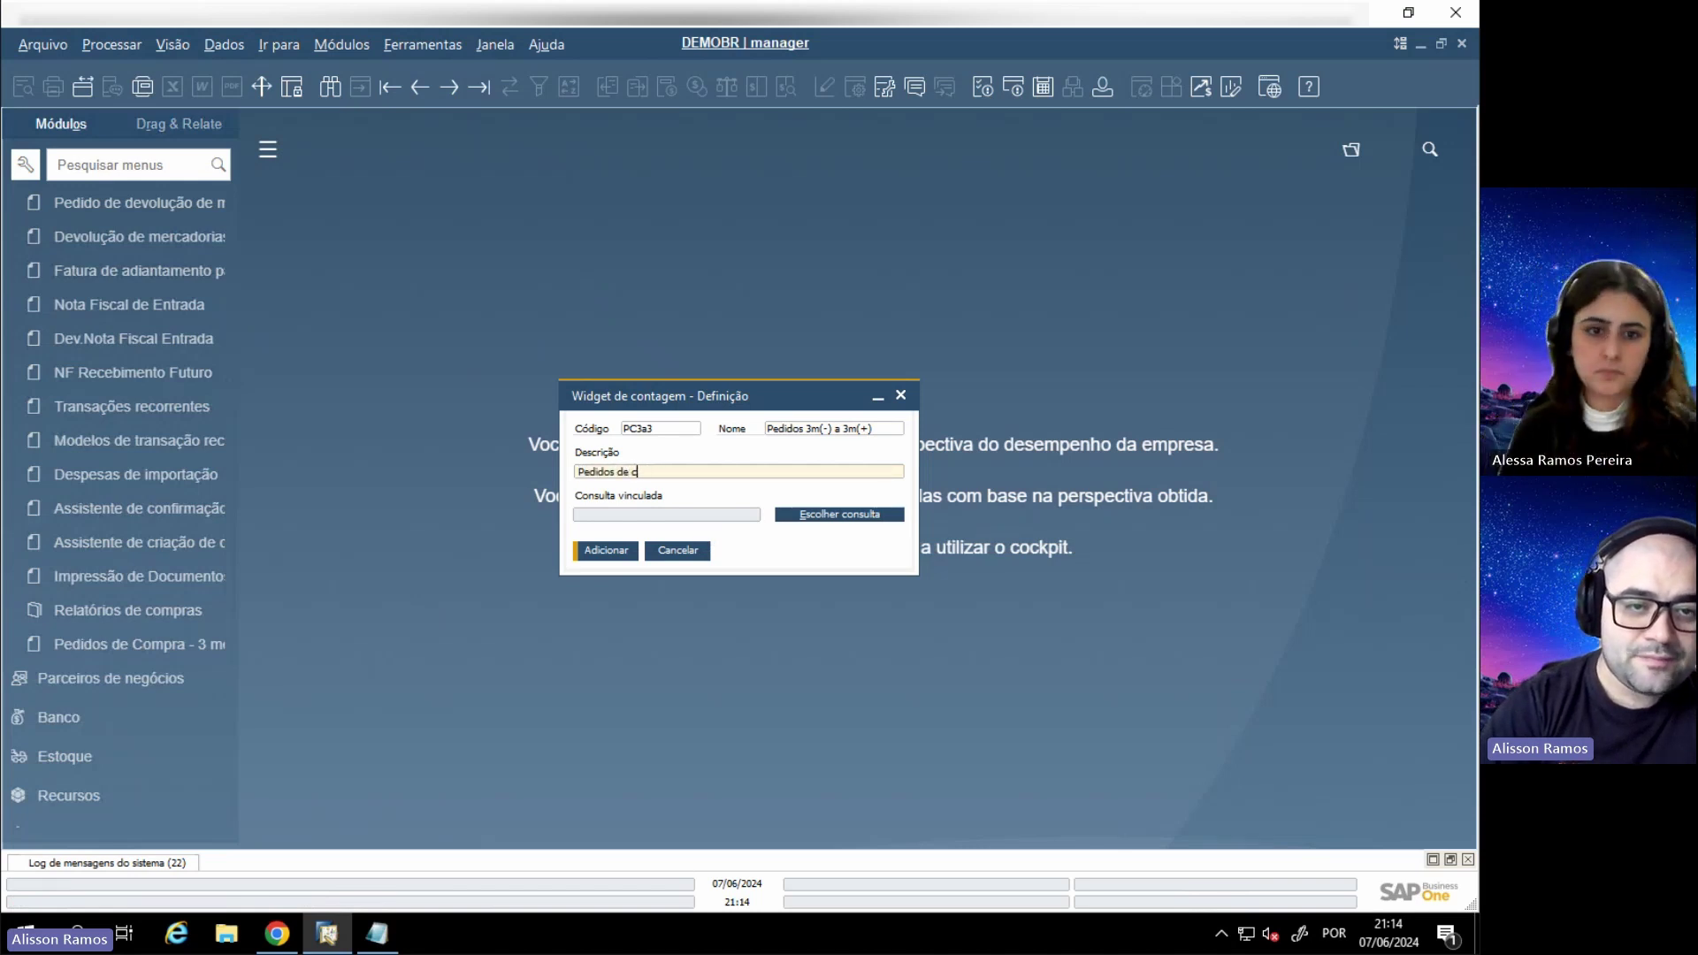
type("ompra")
key("BackSpace")
key("BackSpace")
key("BackSpace")
key("BackSpace")
key("BackSpace")
key("BackSpace")
type("Compras e")
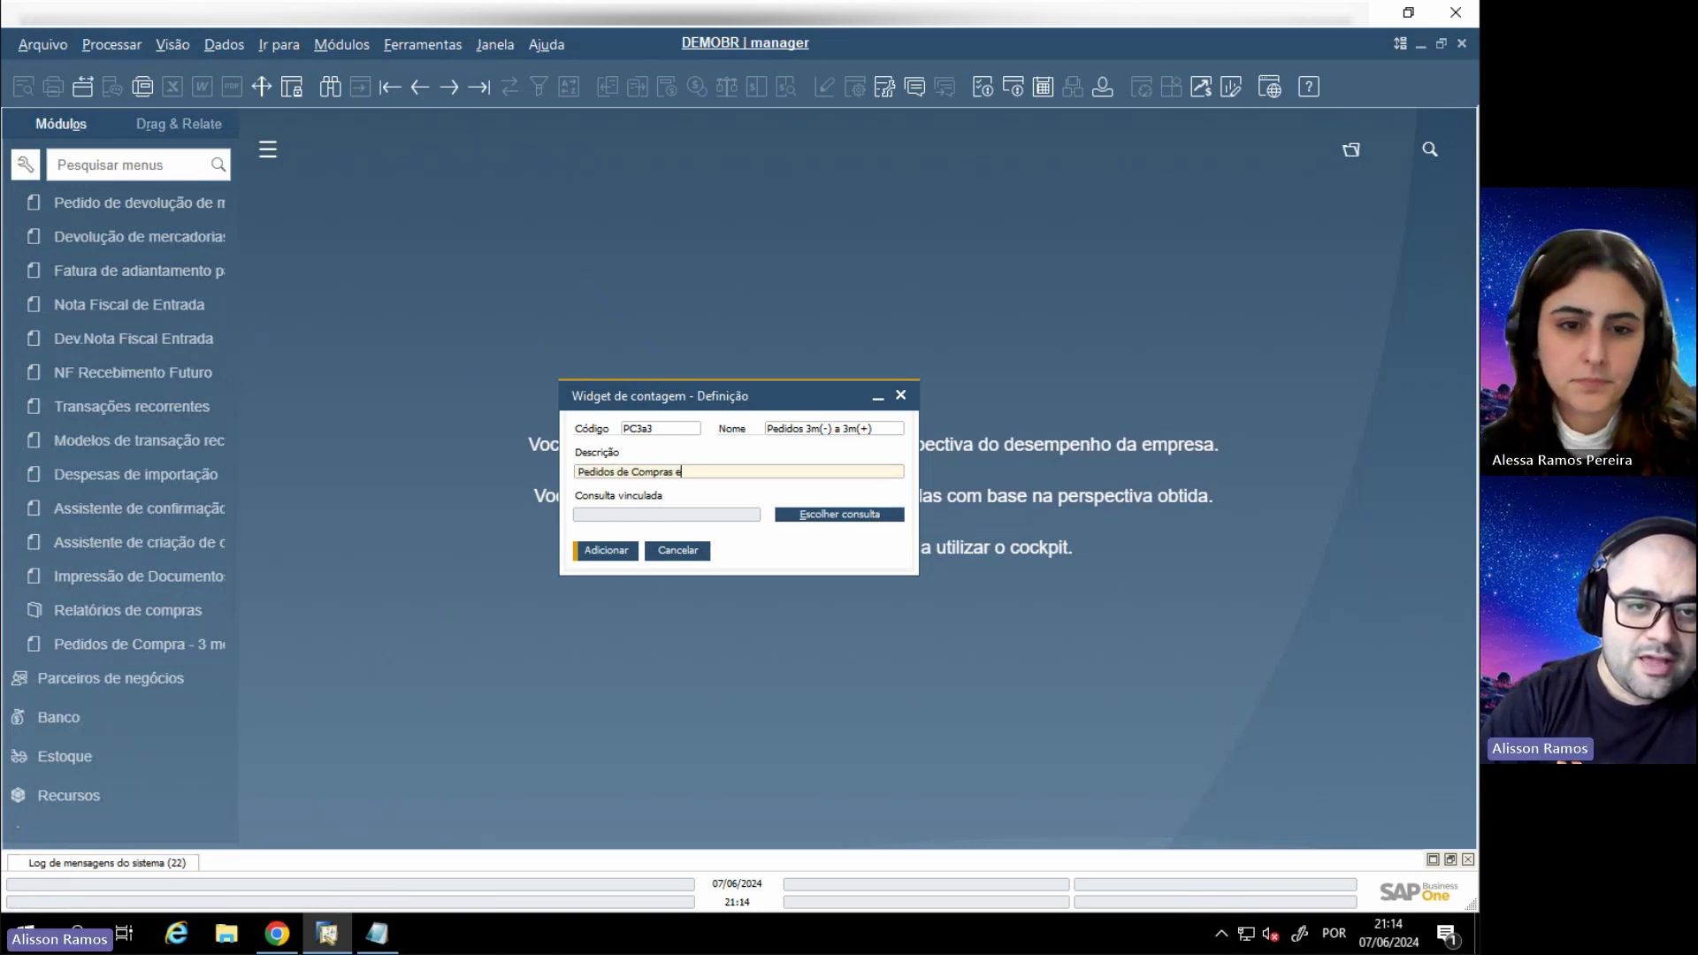
type("m Ab")
key("BackSpace")
key("BackSpace")
key("BackSpace")
key("BackSpace")
key("BackSpace")
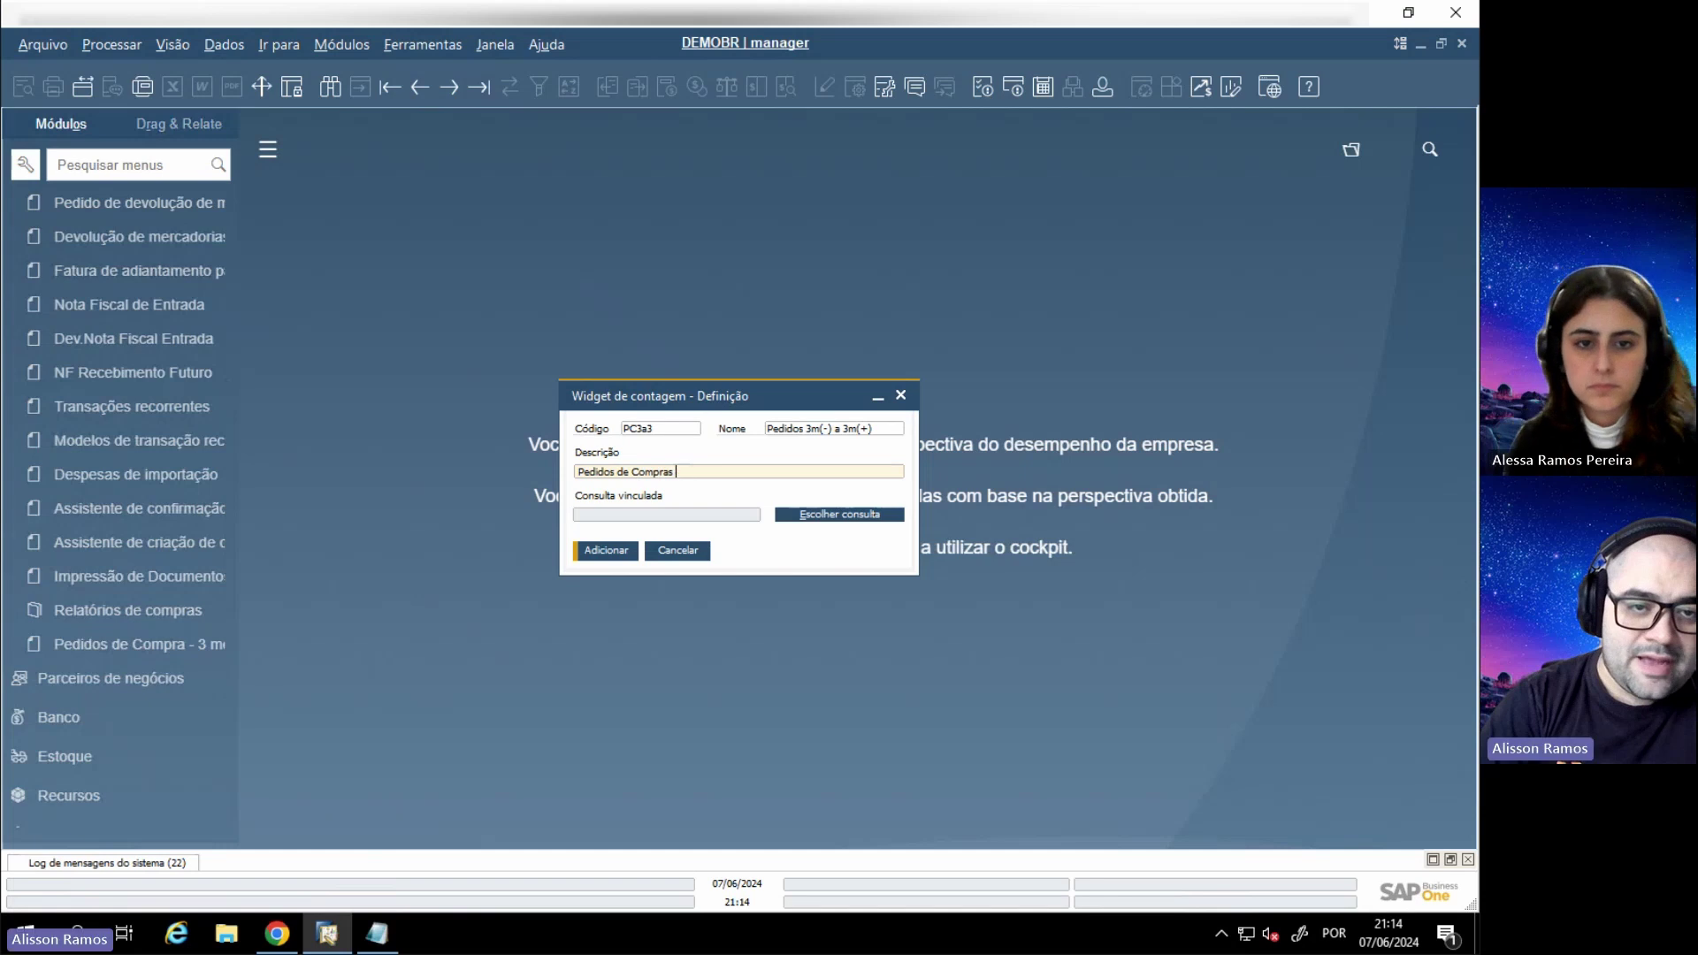
type("para Recebimento")
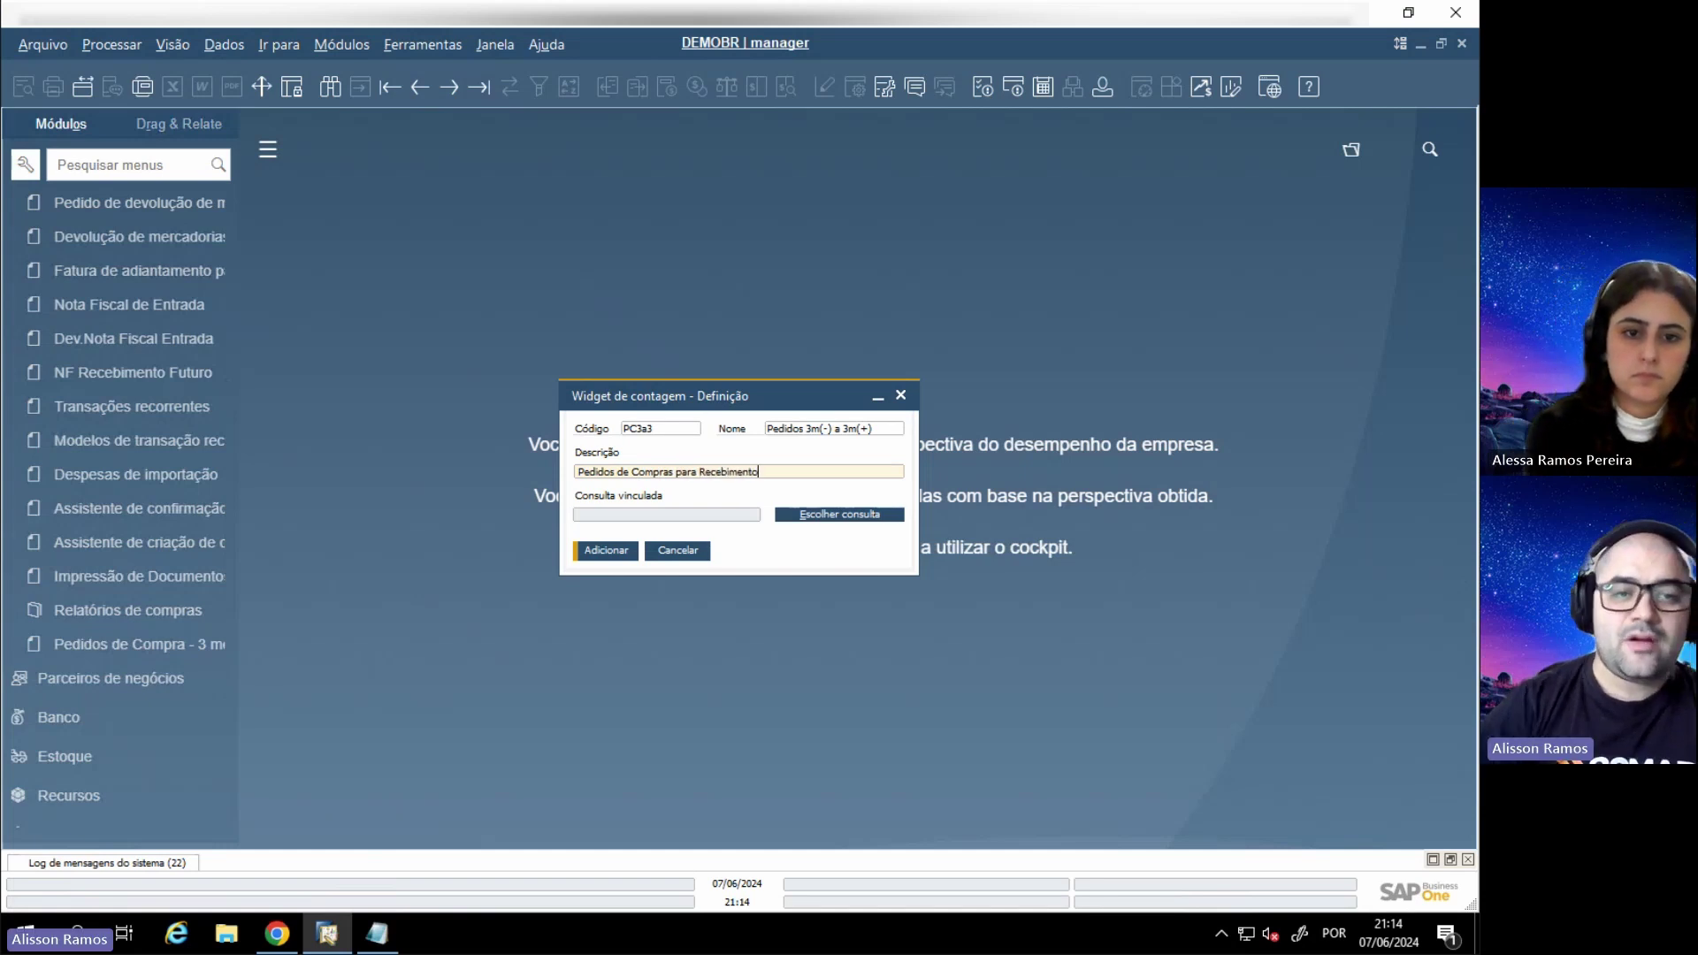
Link the Somar query "Pedidos de Compra - 3 meses(-) a 3 meses(+)" to the widget, add the widget, and close its definition
left_click(836, 514)
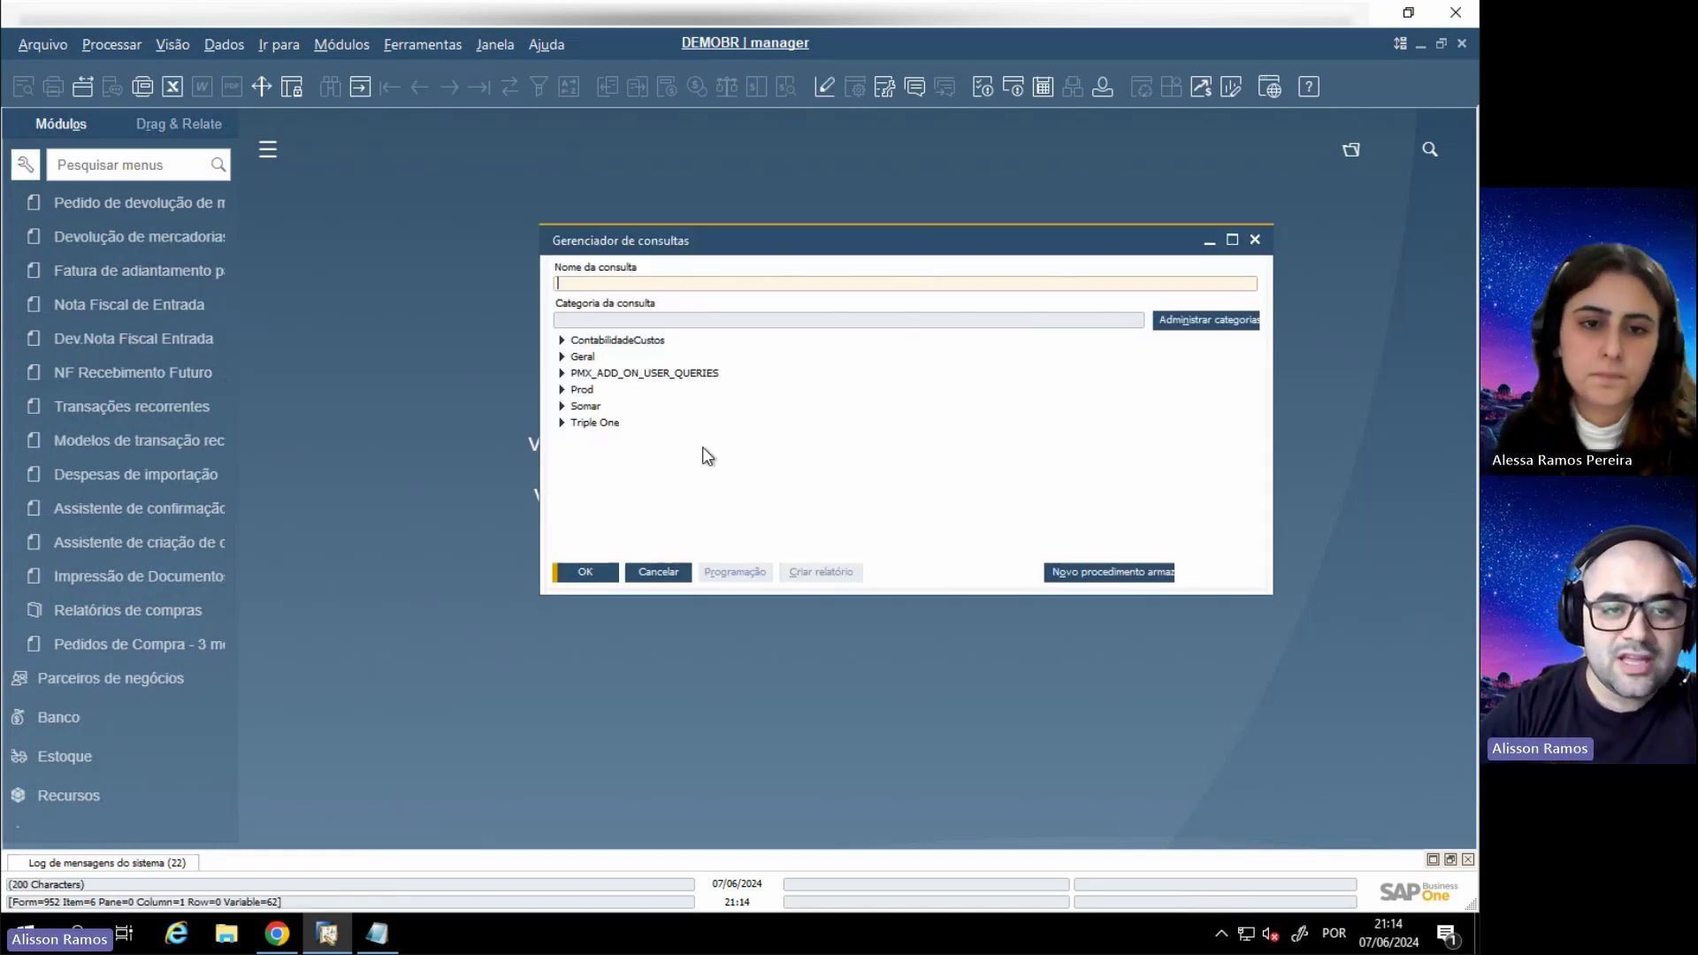
left_click(562, 406)
left_click(576, 422)
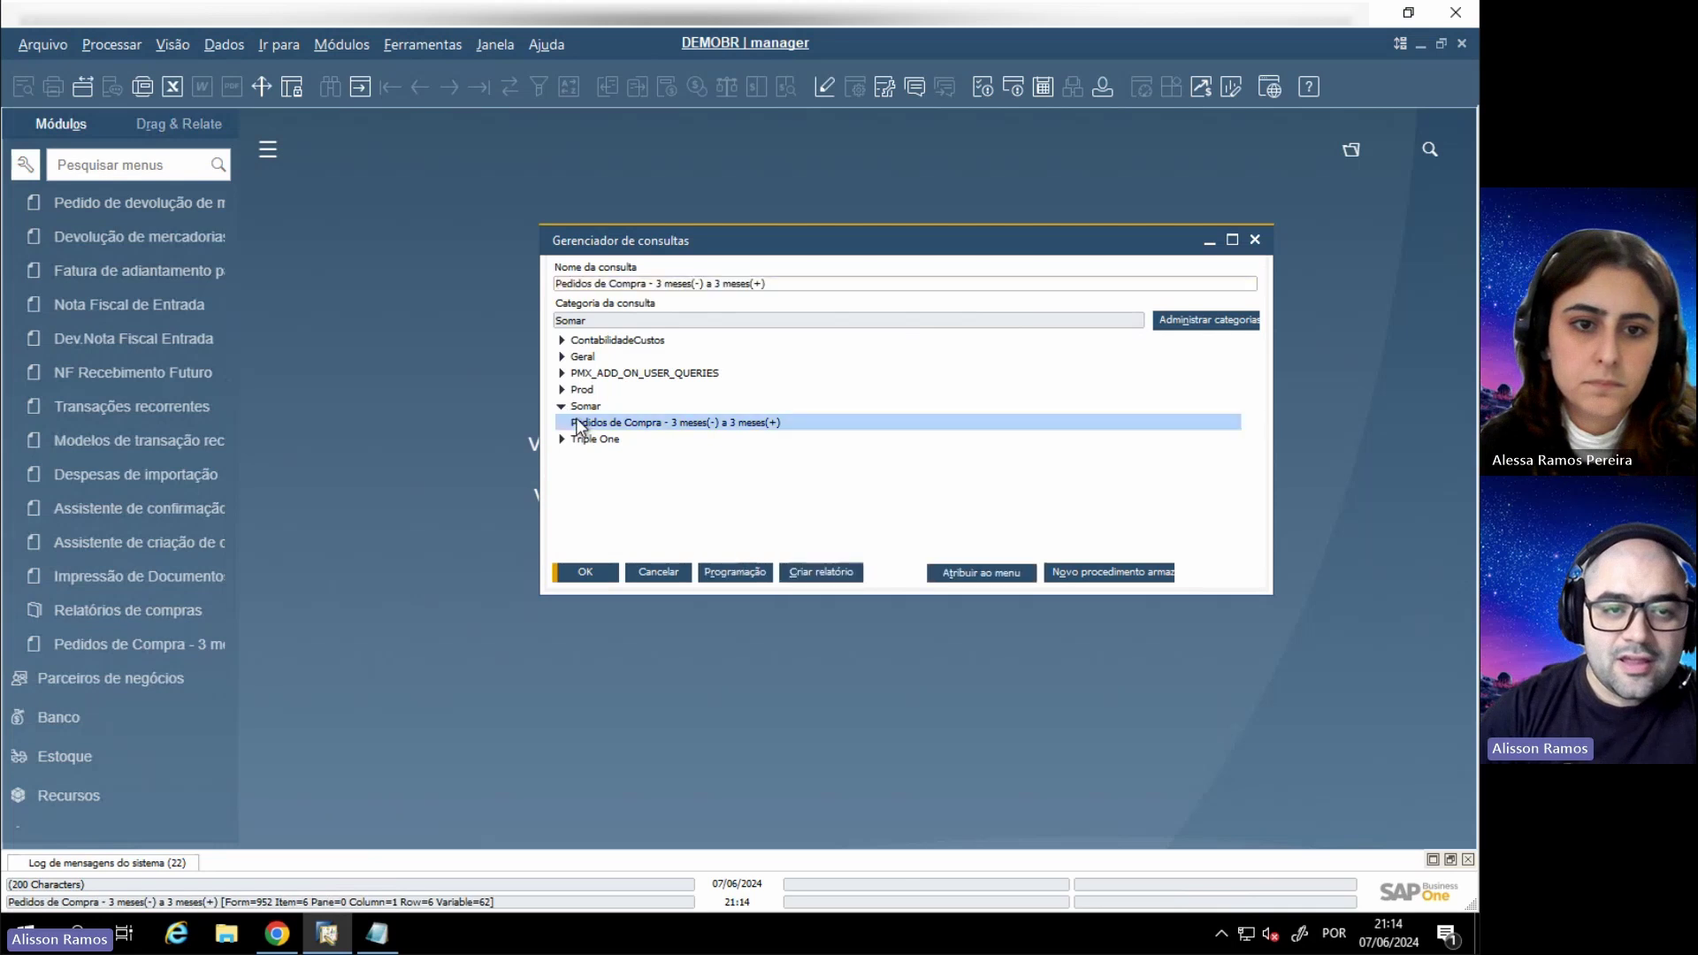
double_click(576, 423)
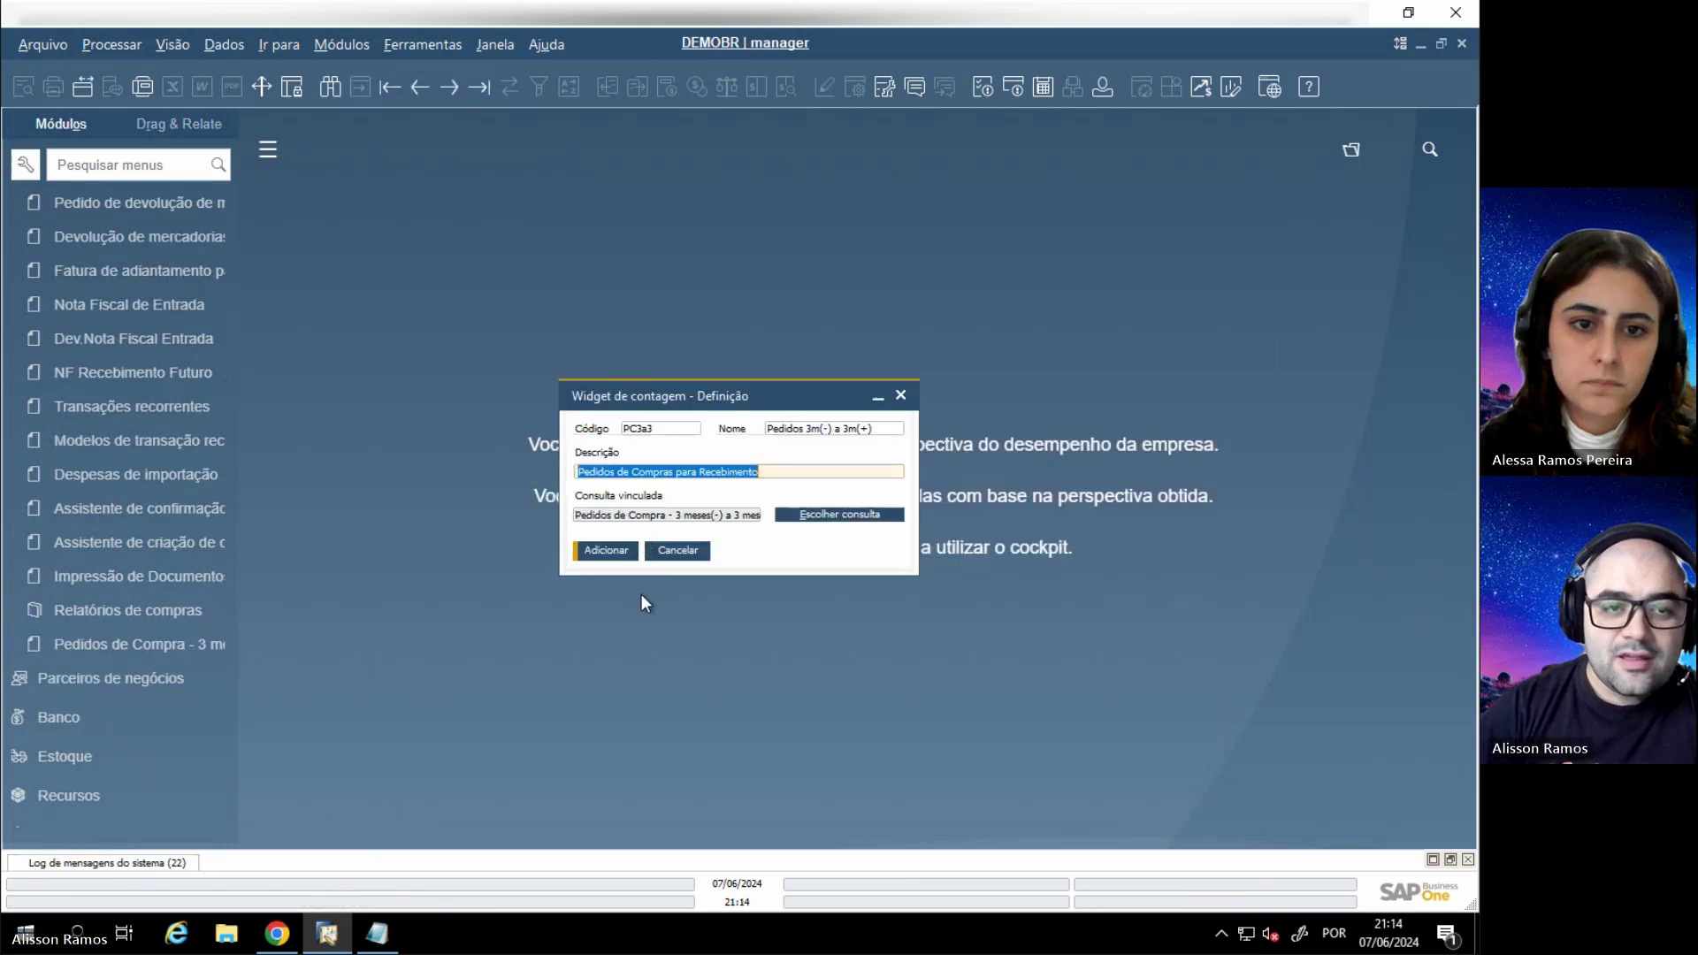
left_click(624, 553)
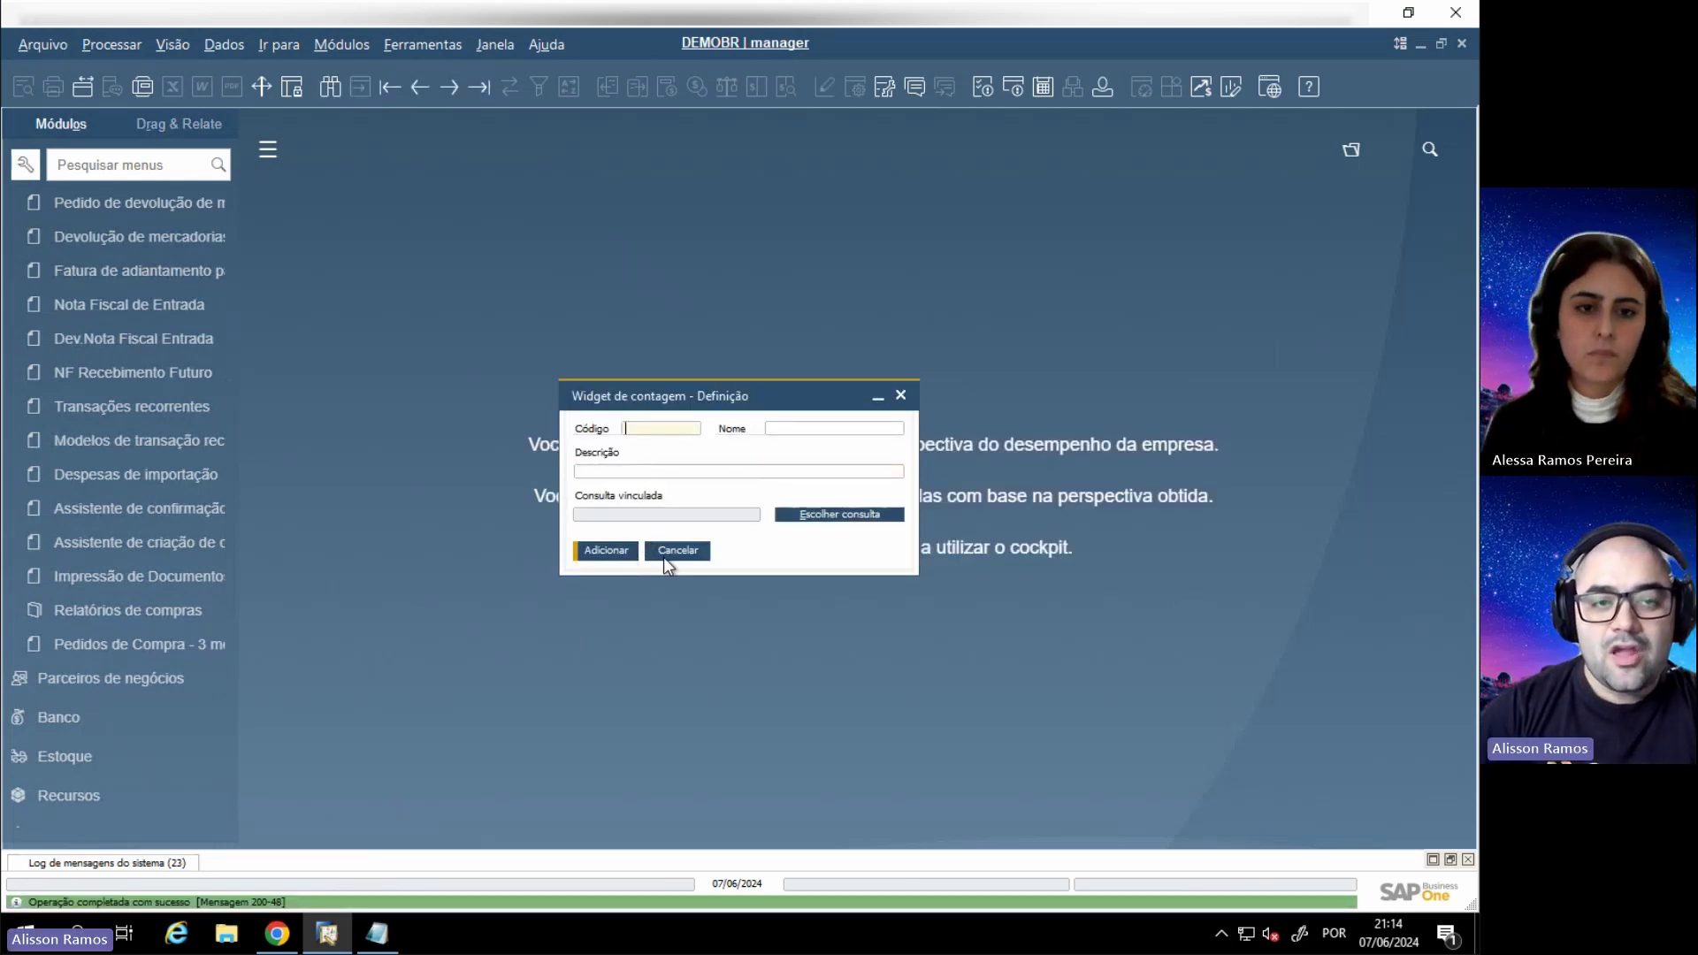
left_click(668, 553)
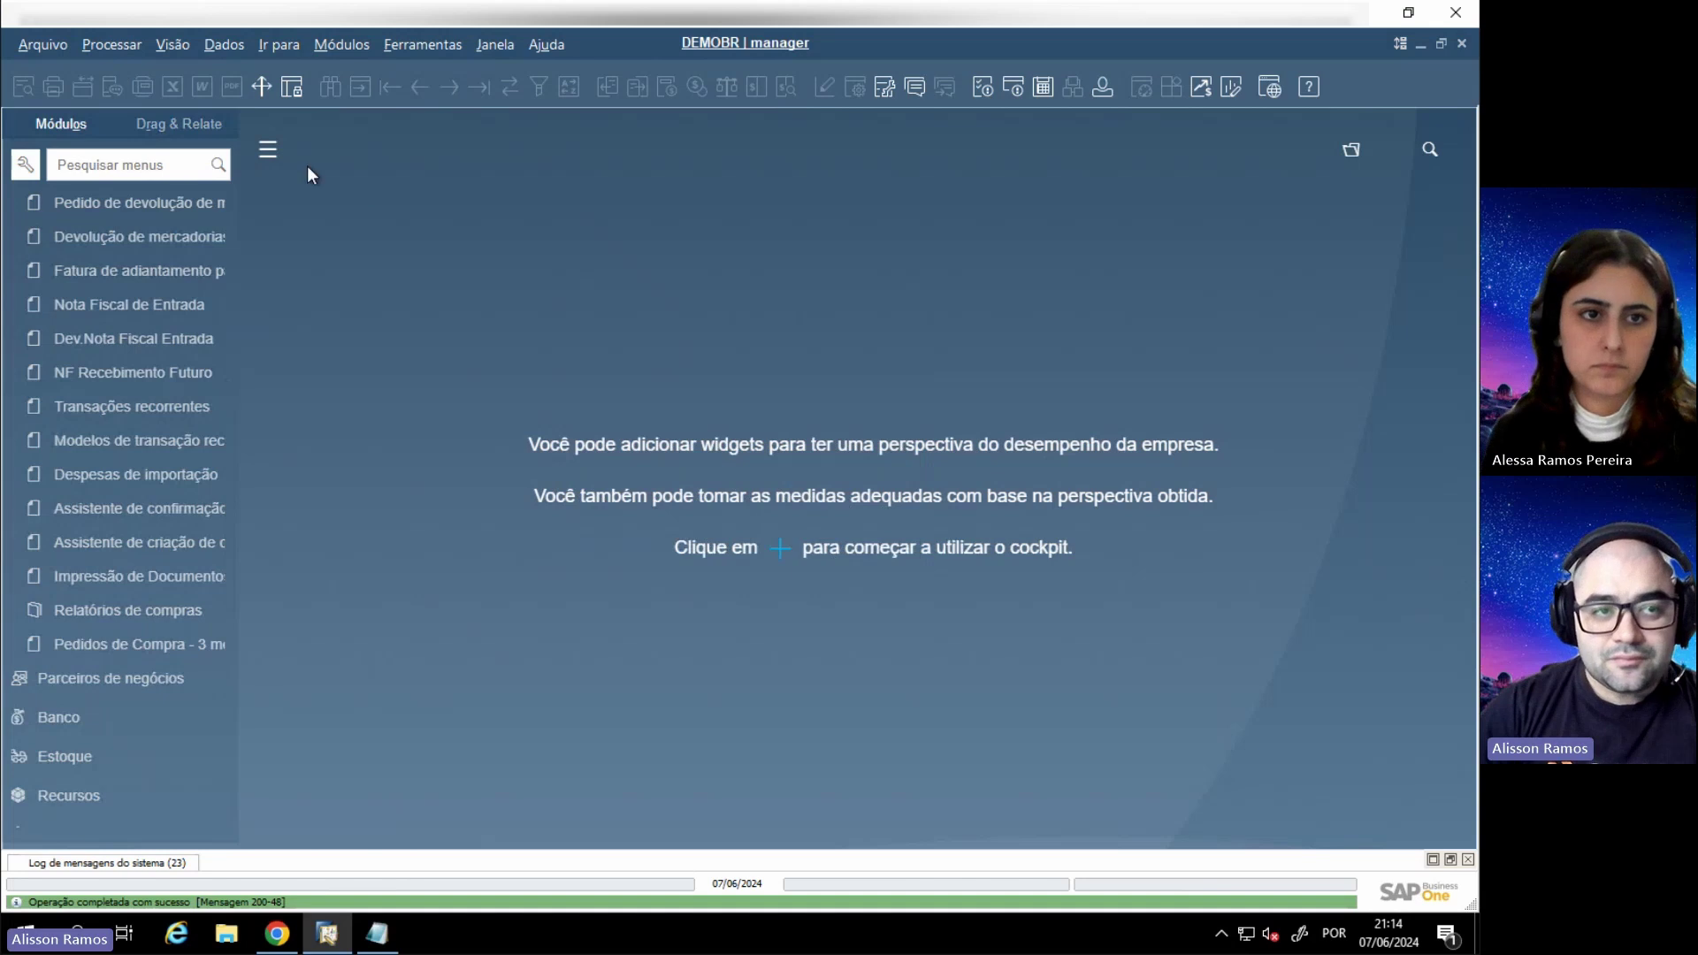
Add the "Pedidos 3m(-) a 3m(+)" widget from the gallery's Contagem de objeto de negócios category to the cockpit and finish editing the cockpit
left_click(779, 548)
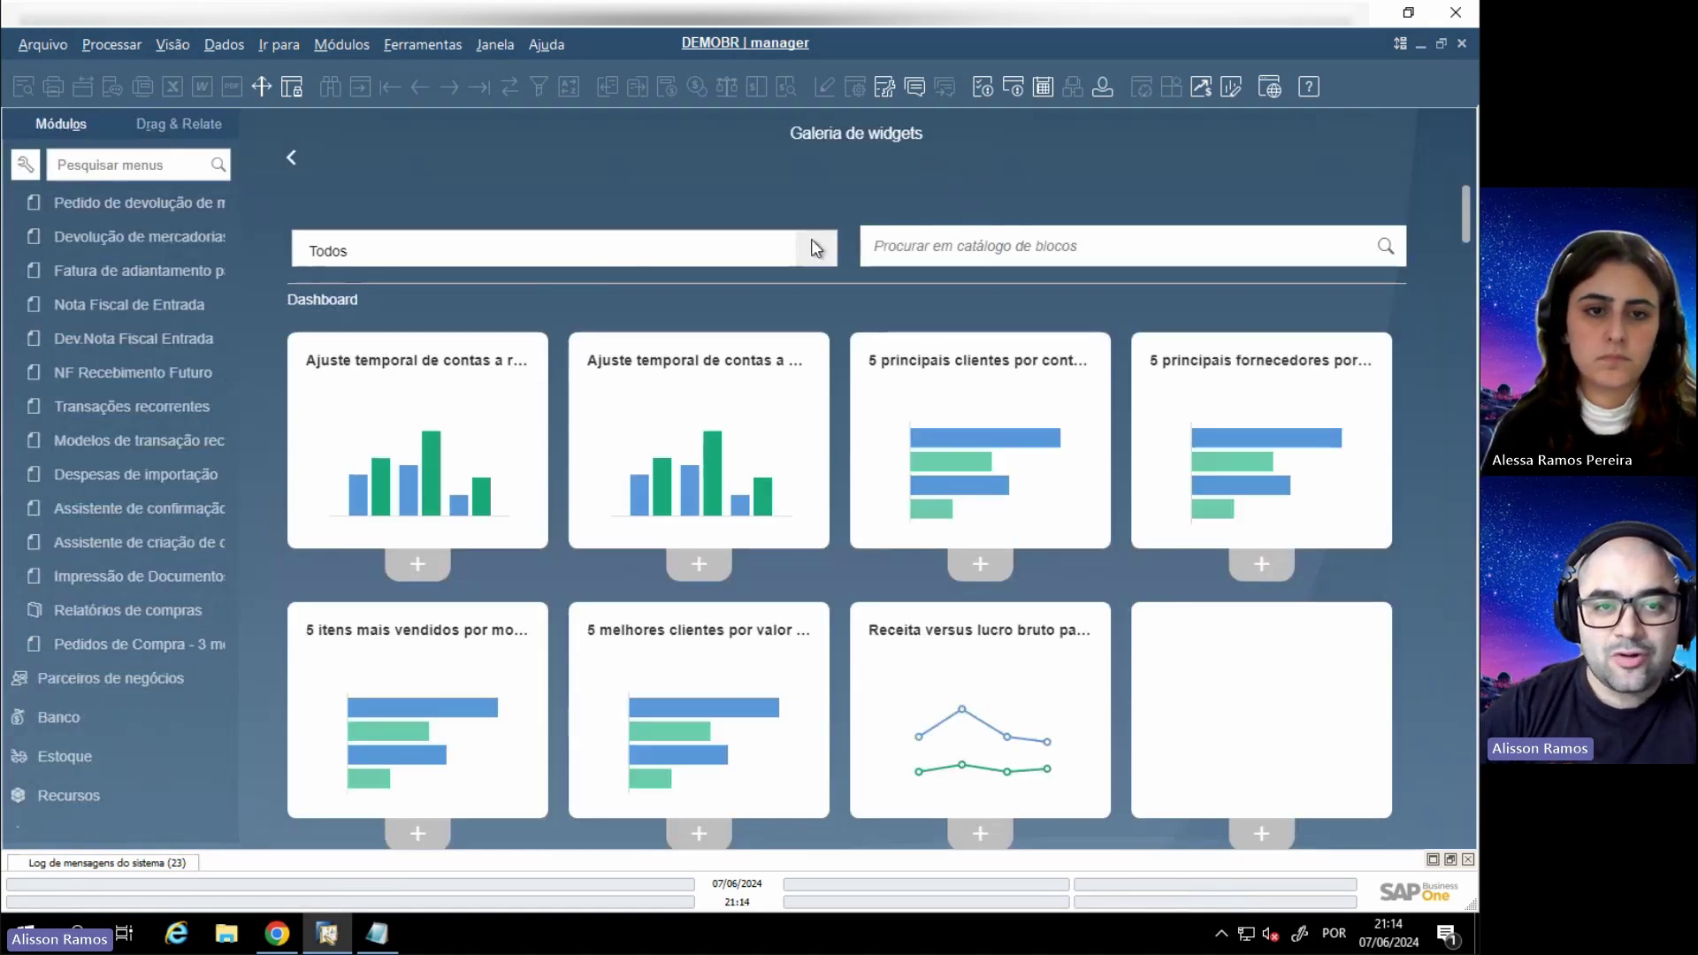
left_click(815, 248)
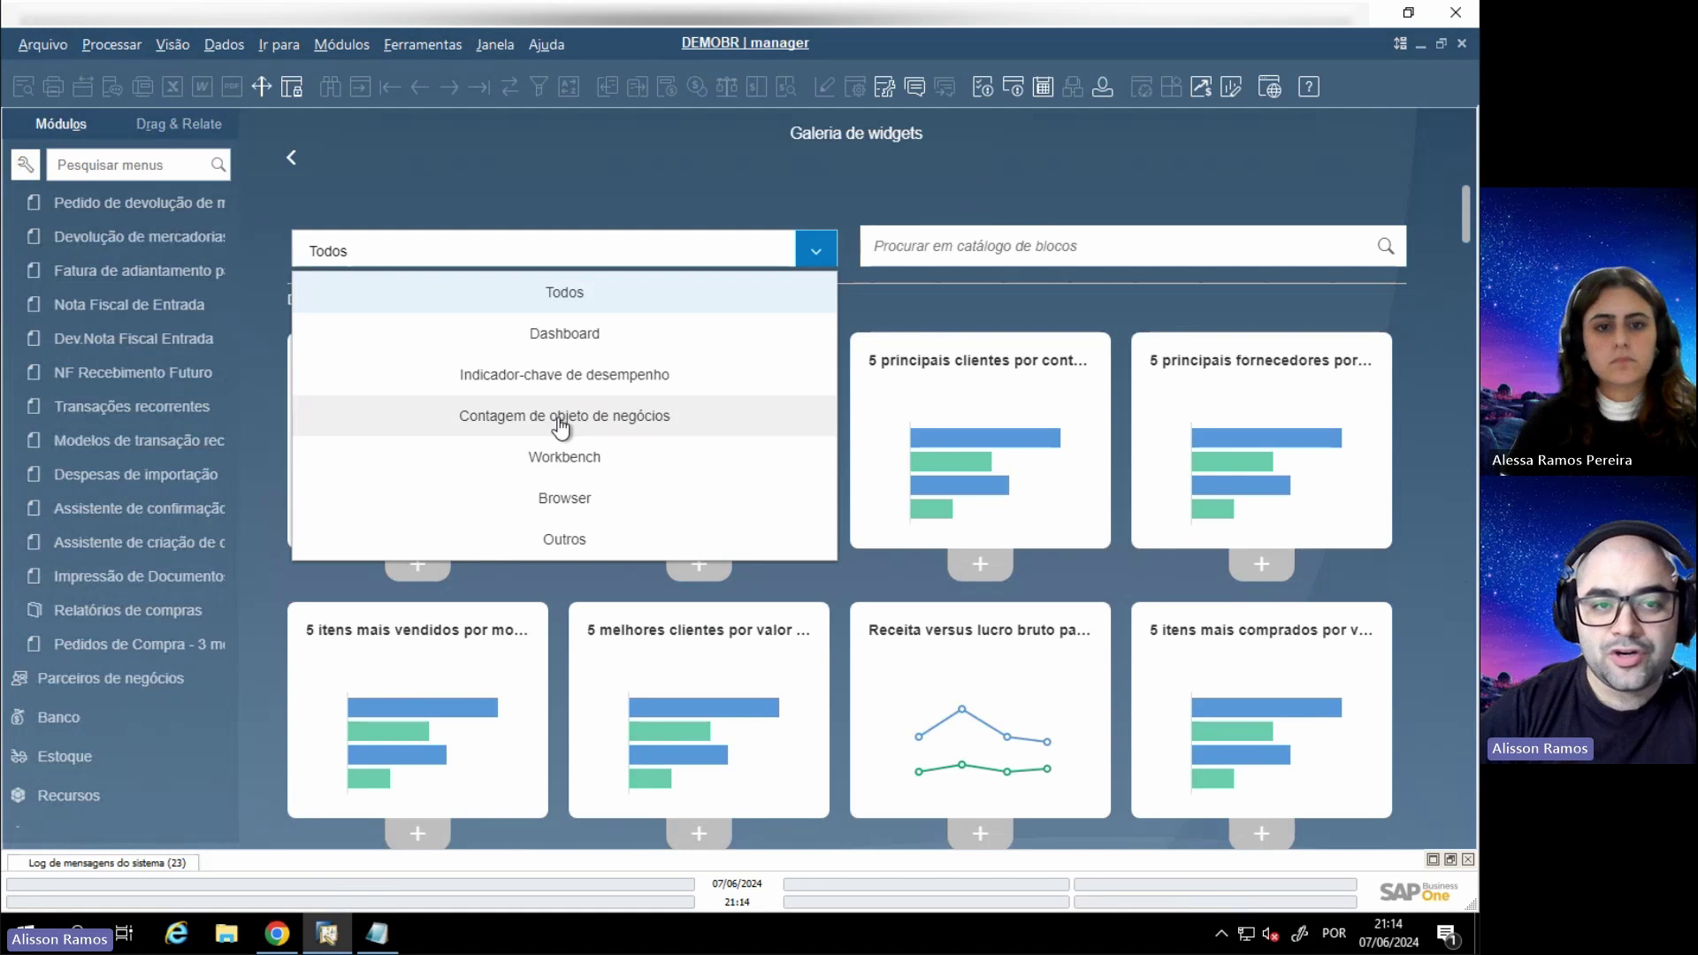
left_click(561, 426)
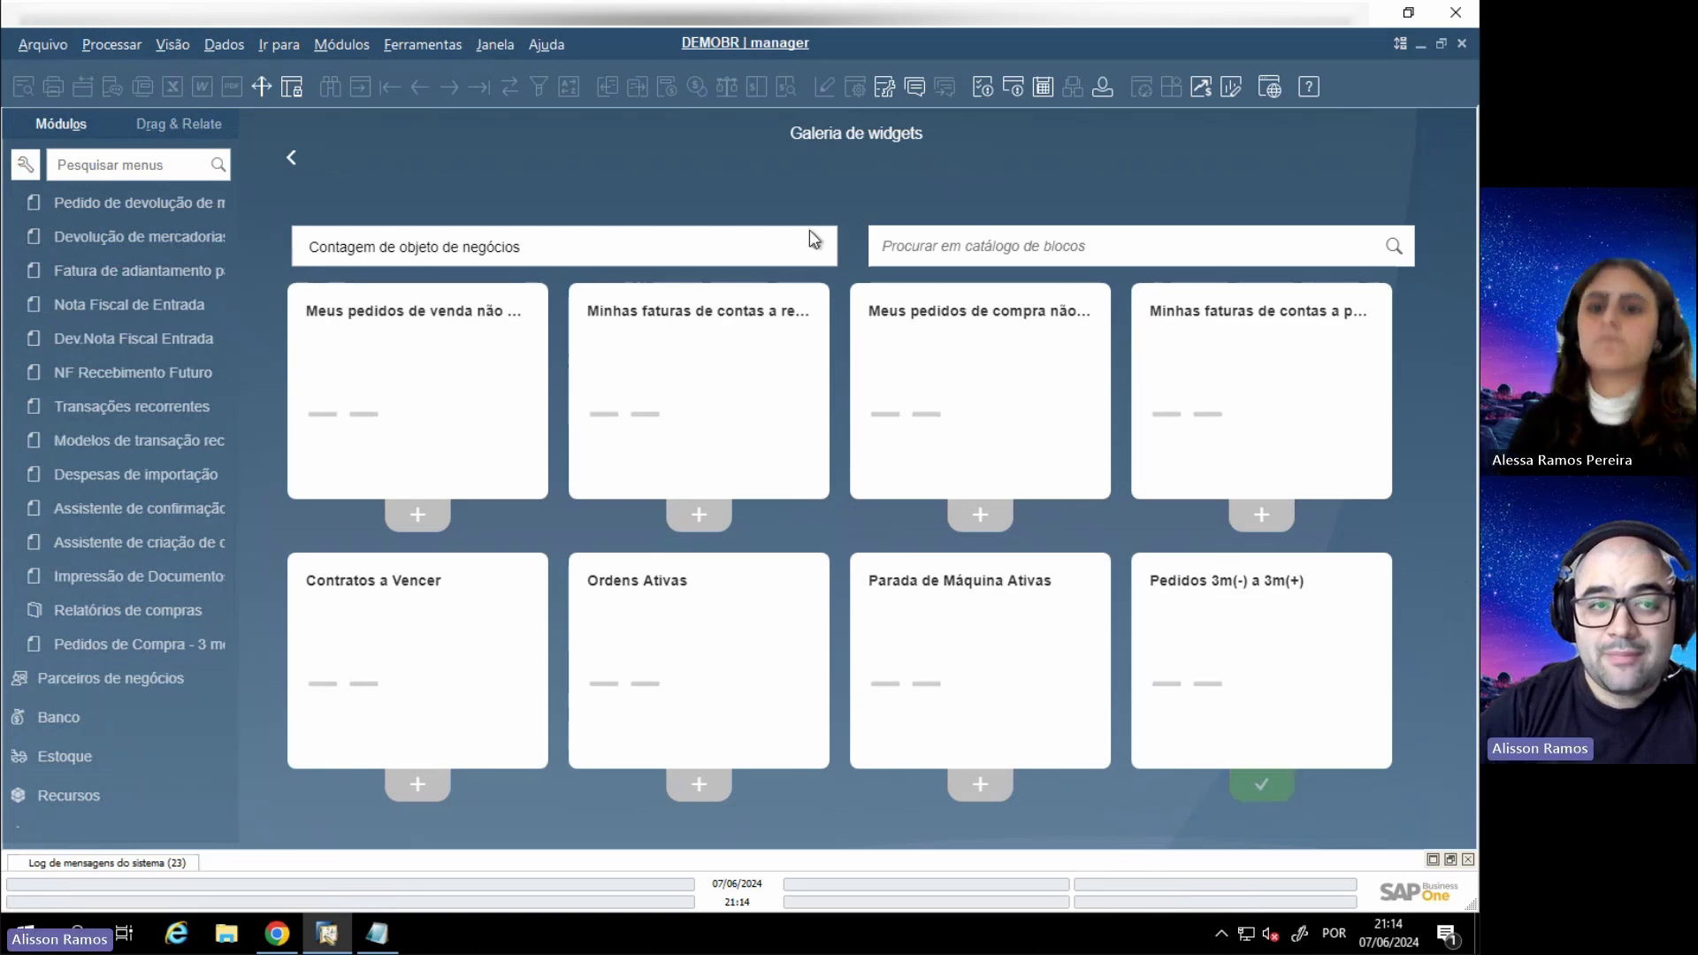
left_click(291, 159)
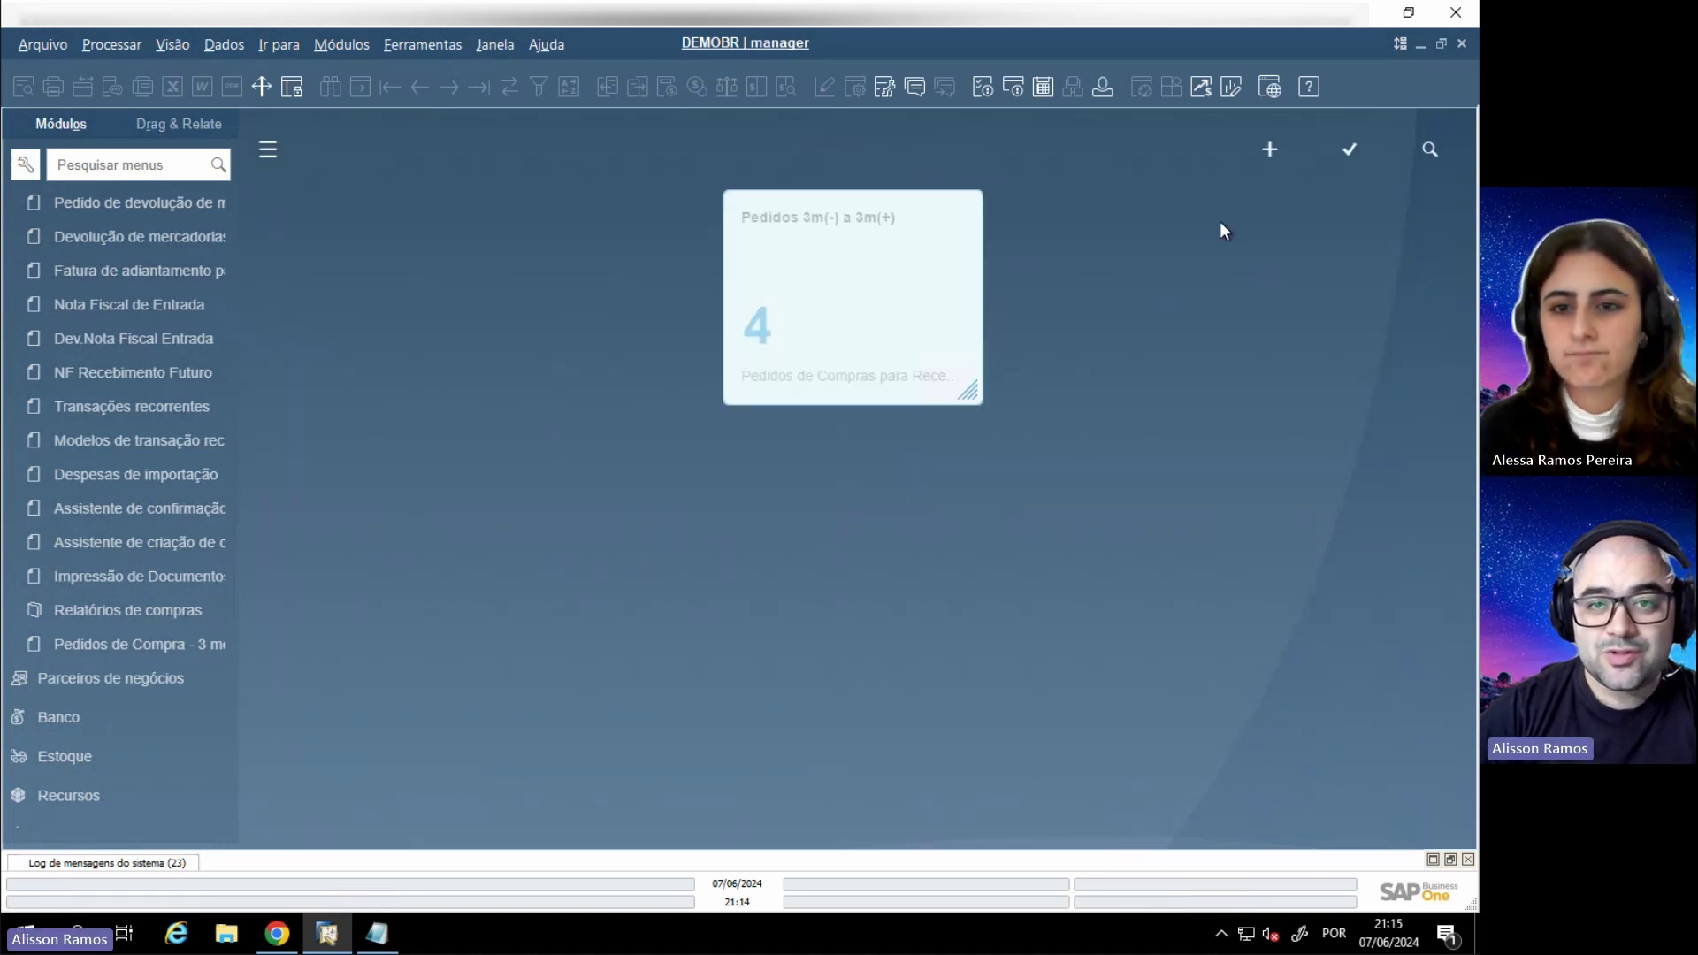
left_click(1349, 150)
left_click(1321, 244)
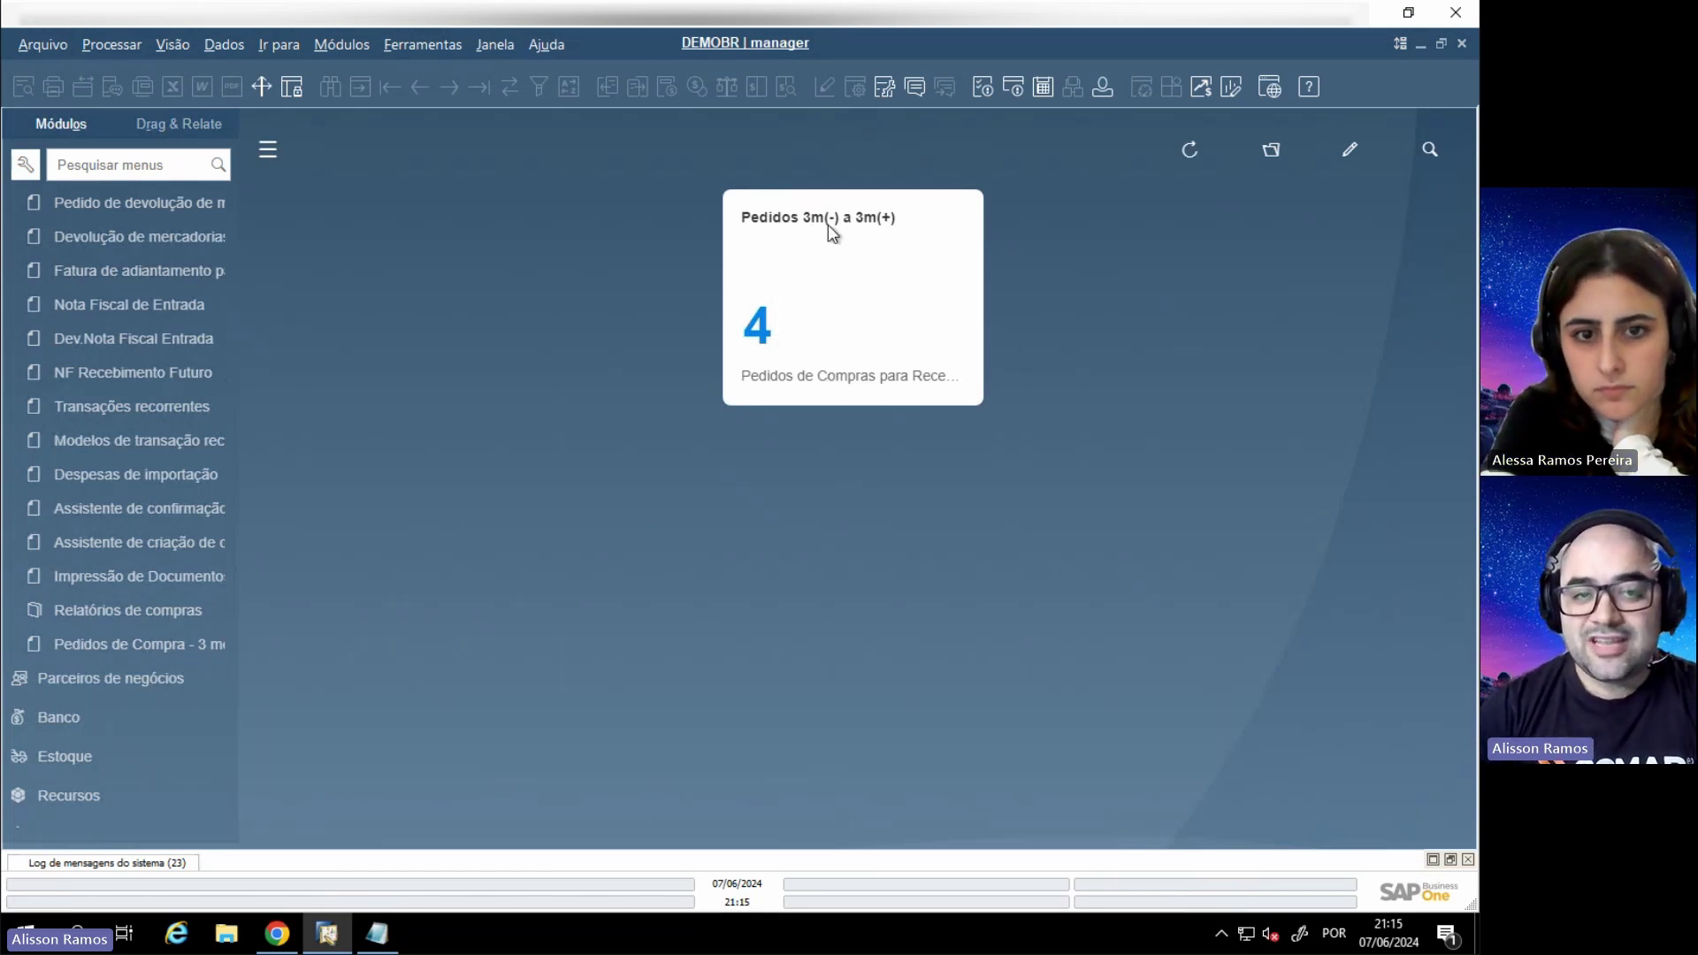
Open the count widget's detailed results, view the VINOVALIE and EMBACLASS purchase orders from their rows, and close them
left_click(758, 331)
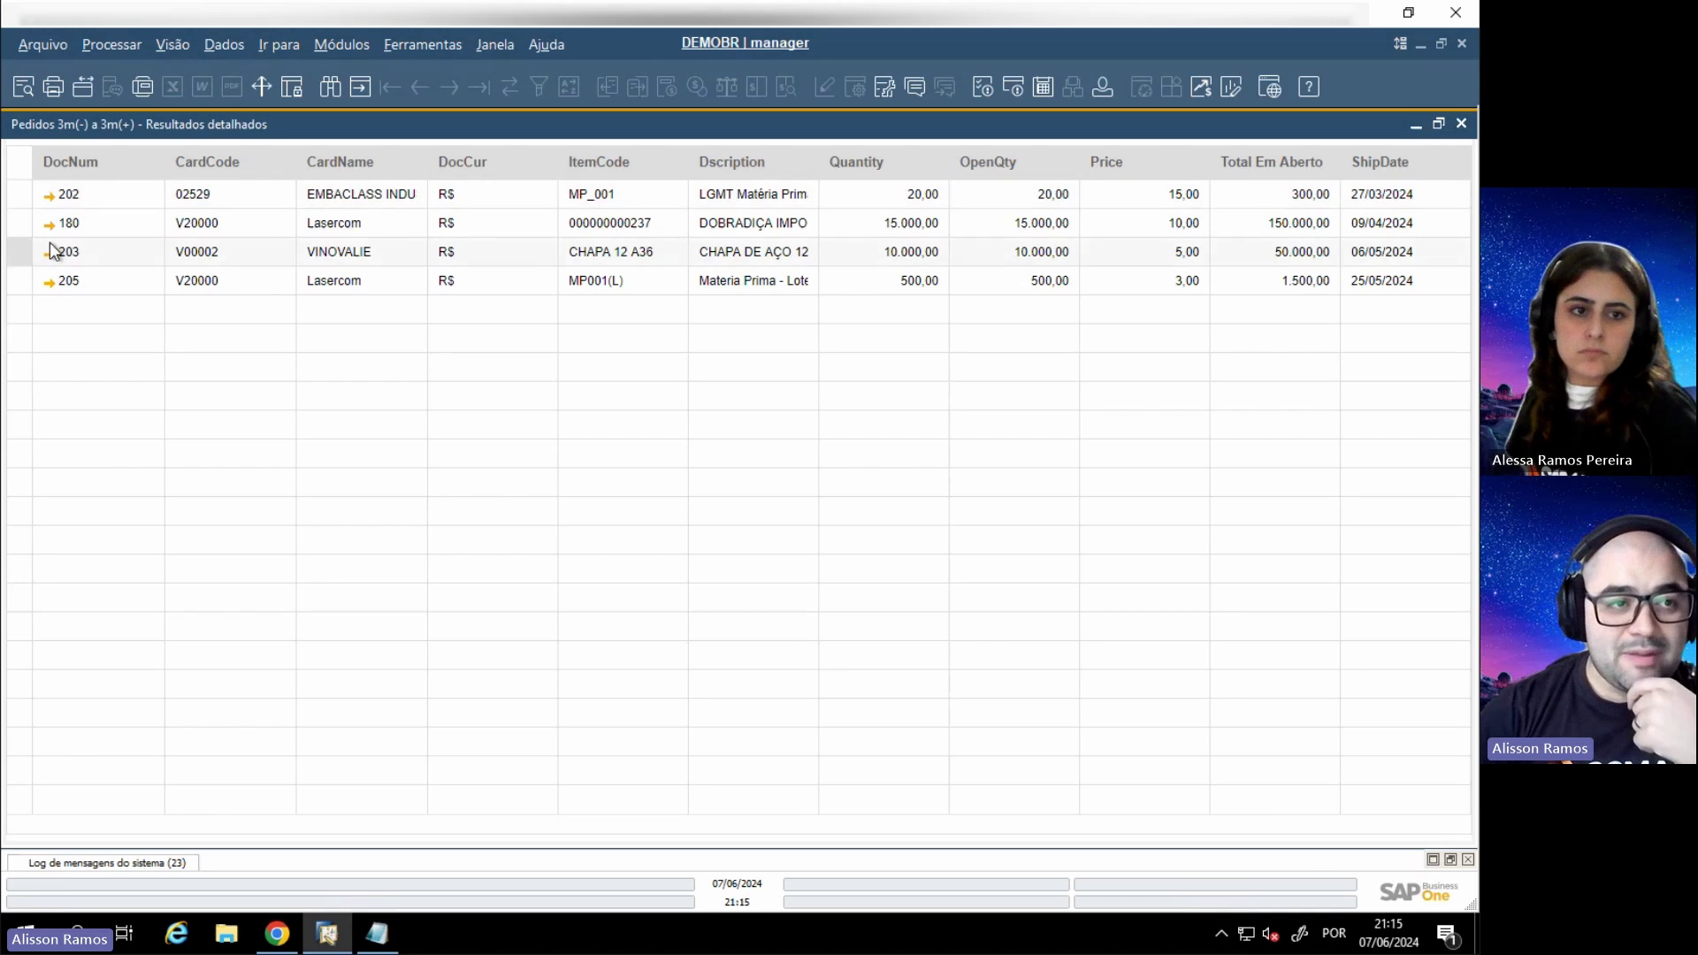
left_click(79, 252)
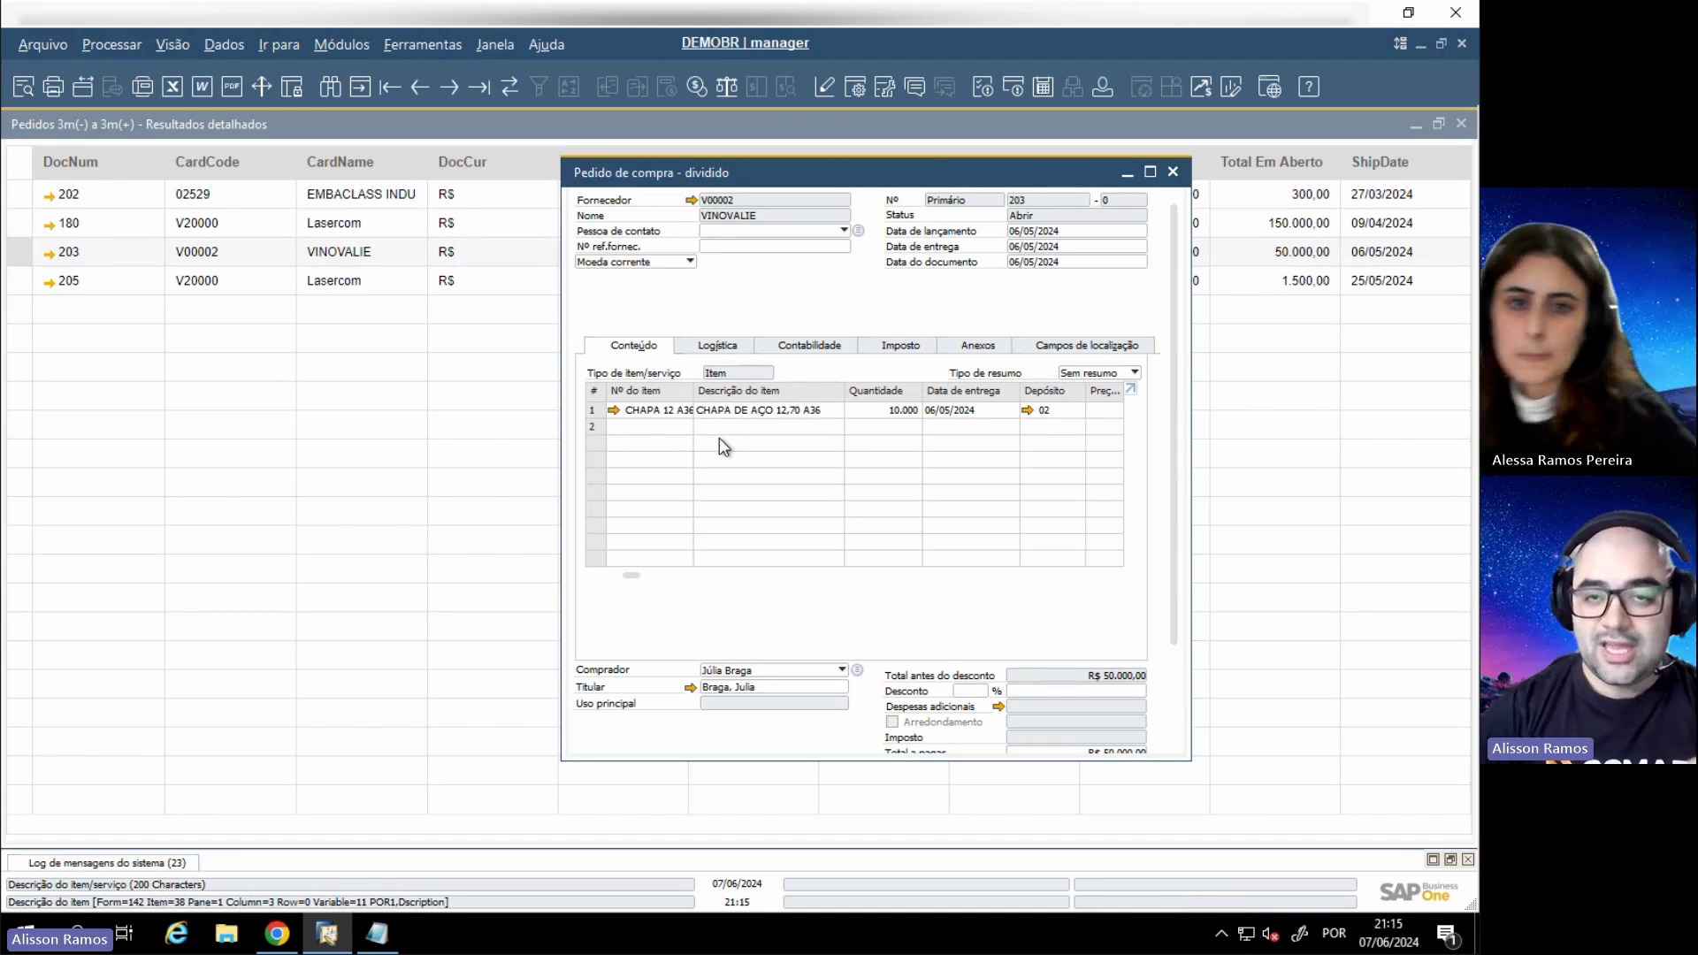
key("Escape")
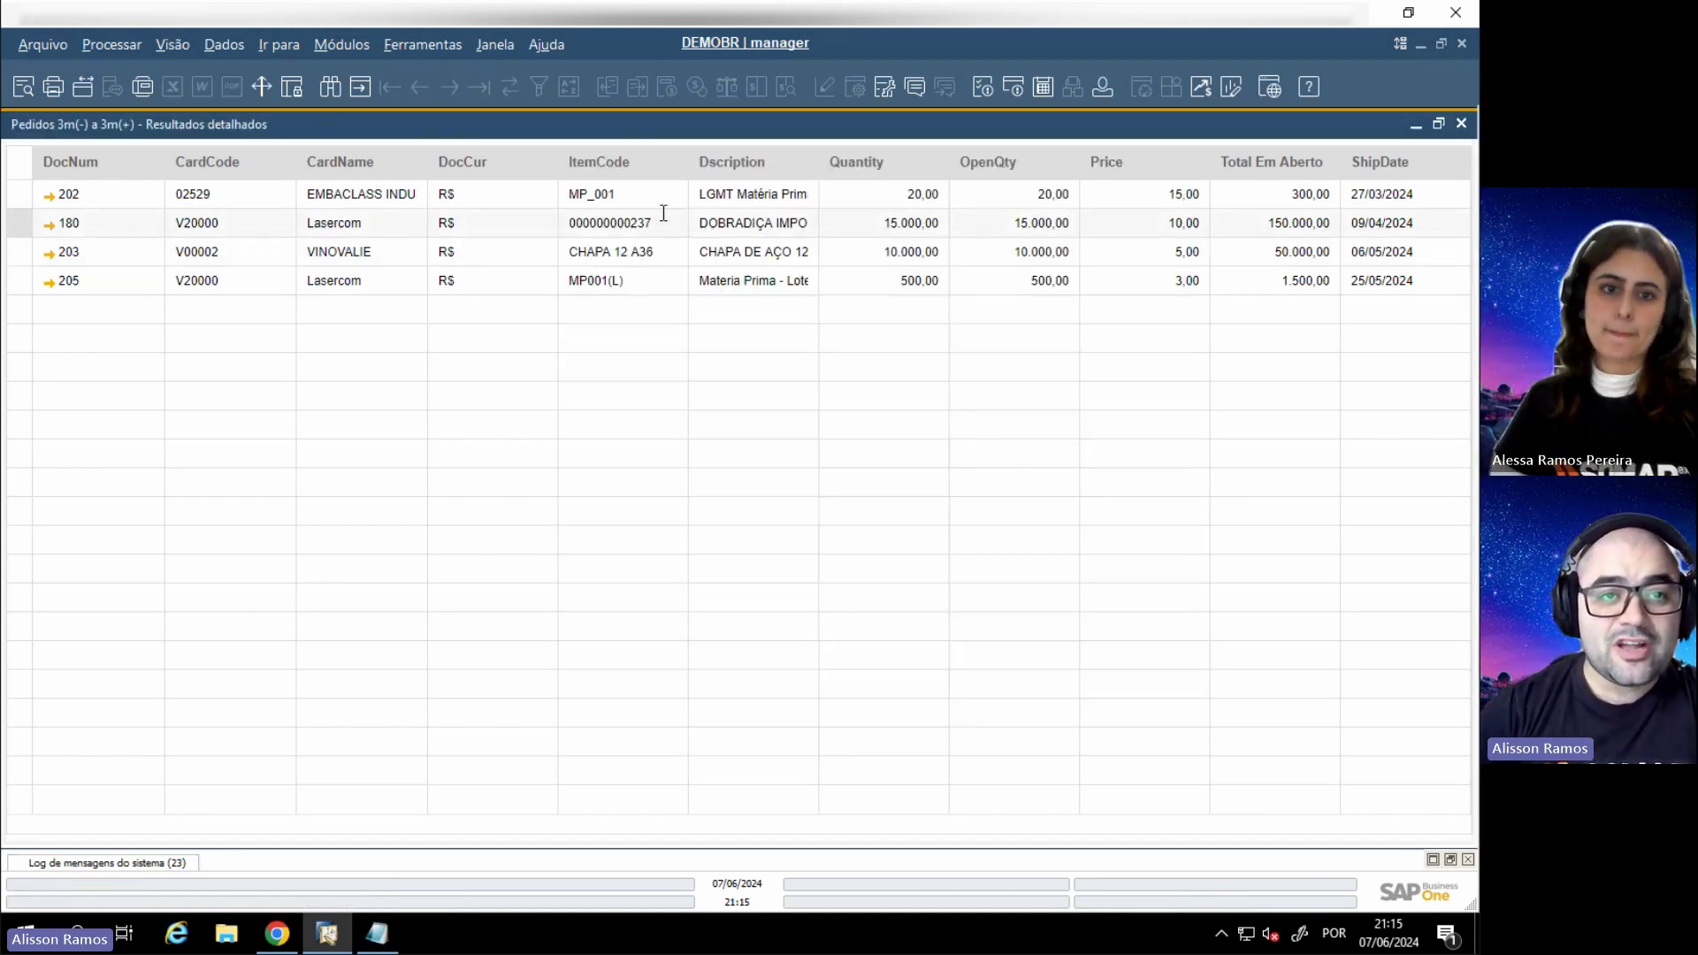
left_click(48, 199)
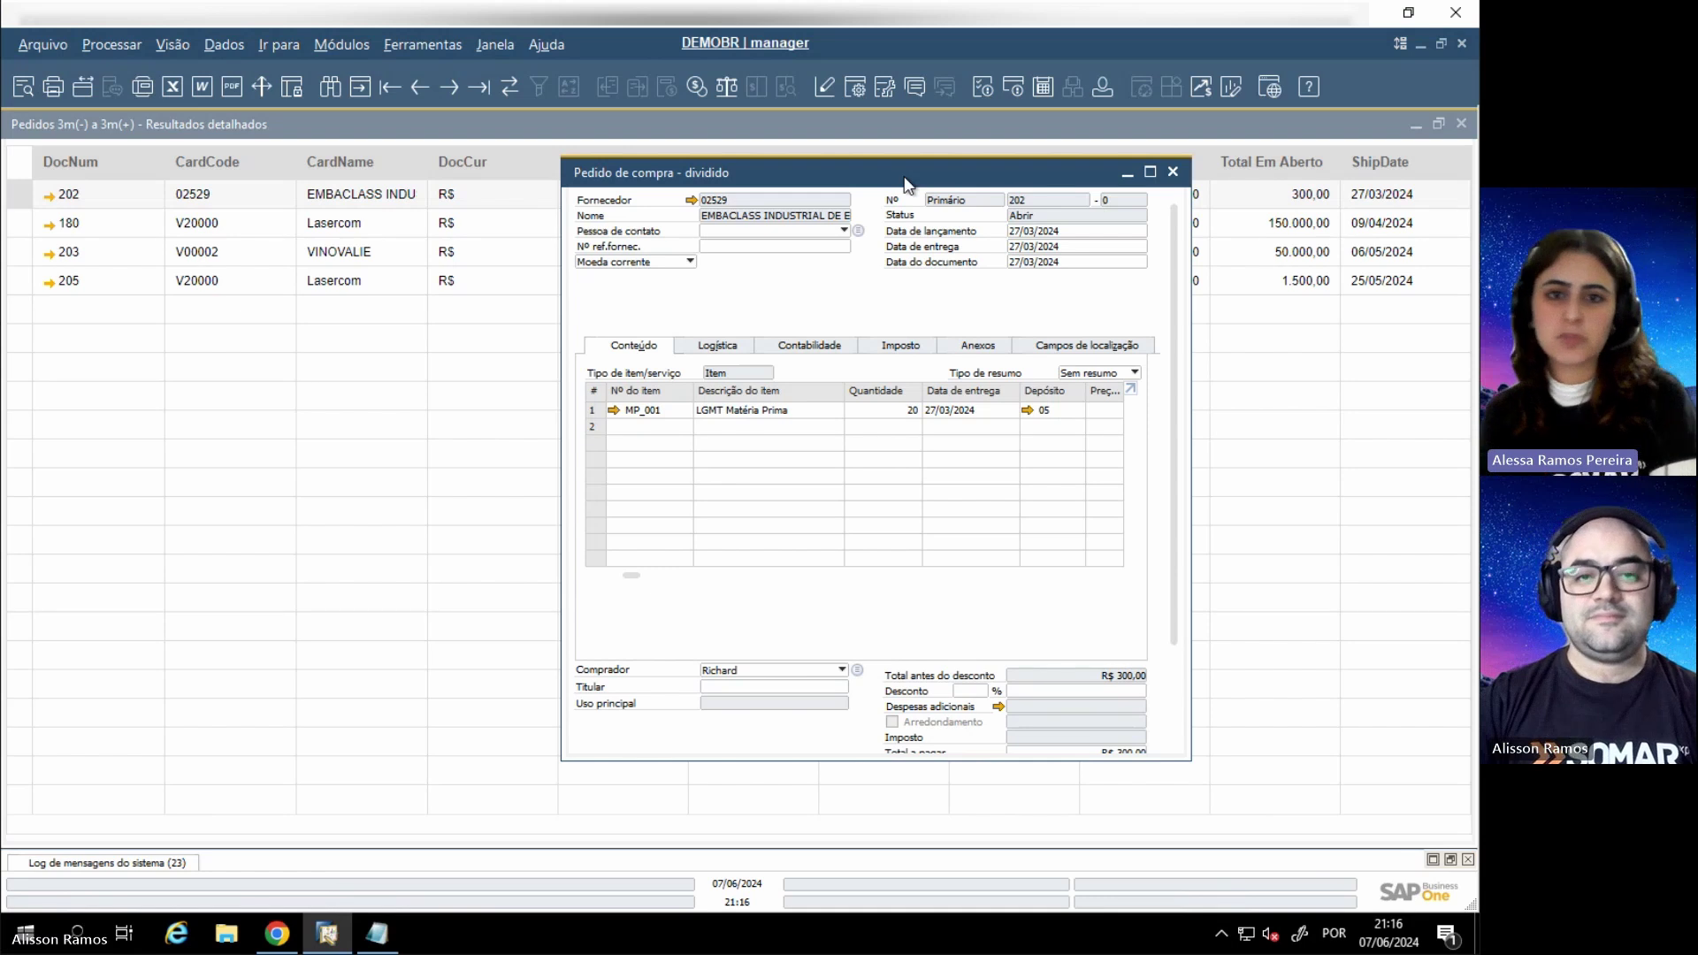
key("Escape")
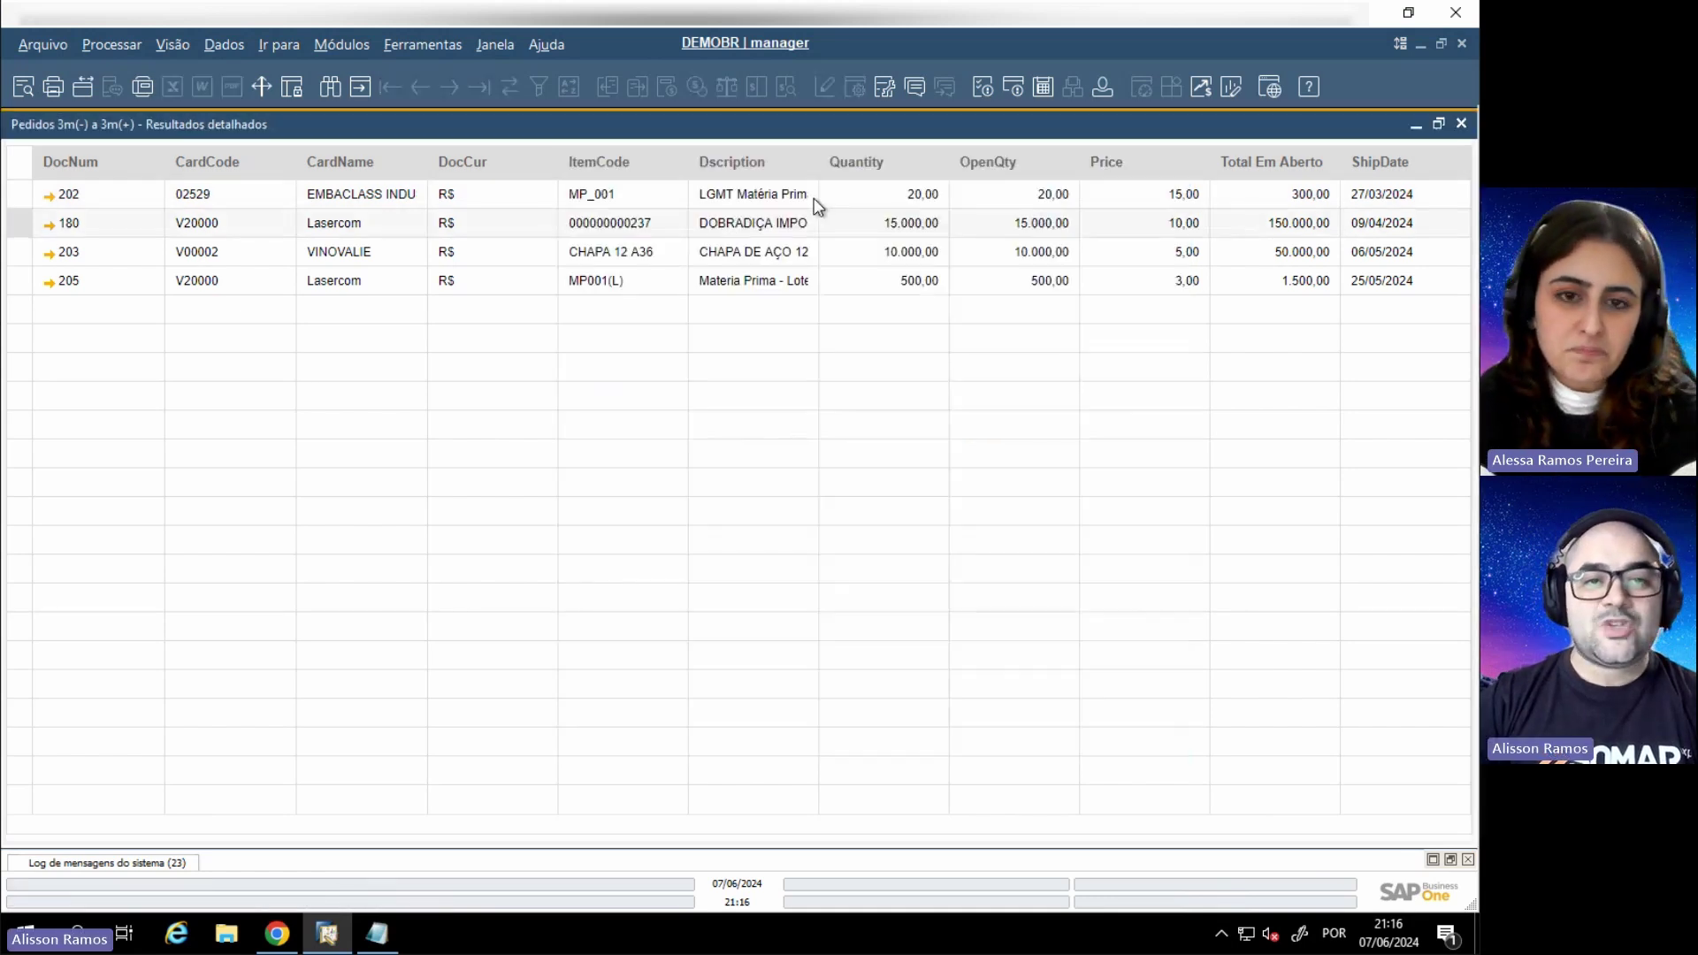
key("Escape")
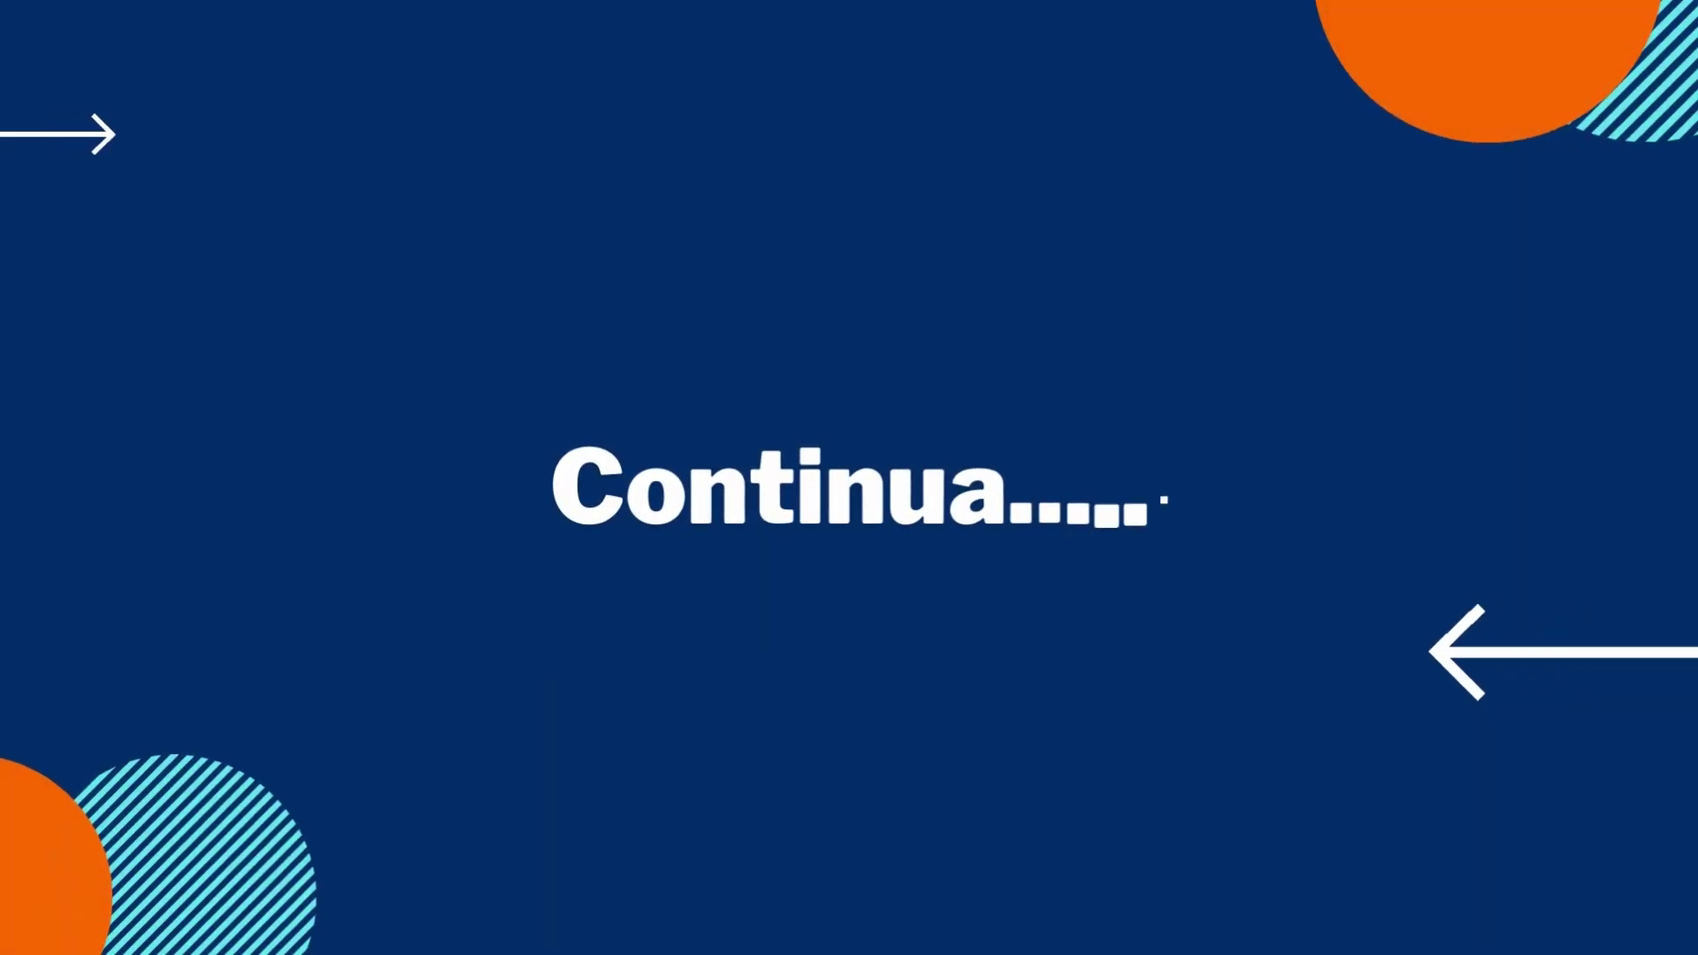